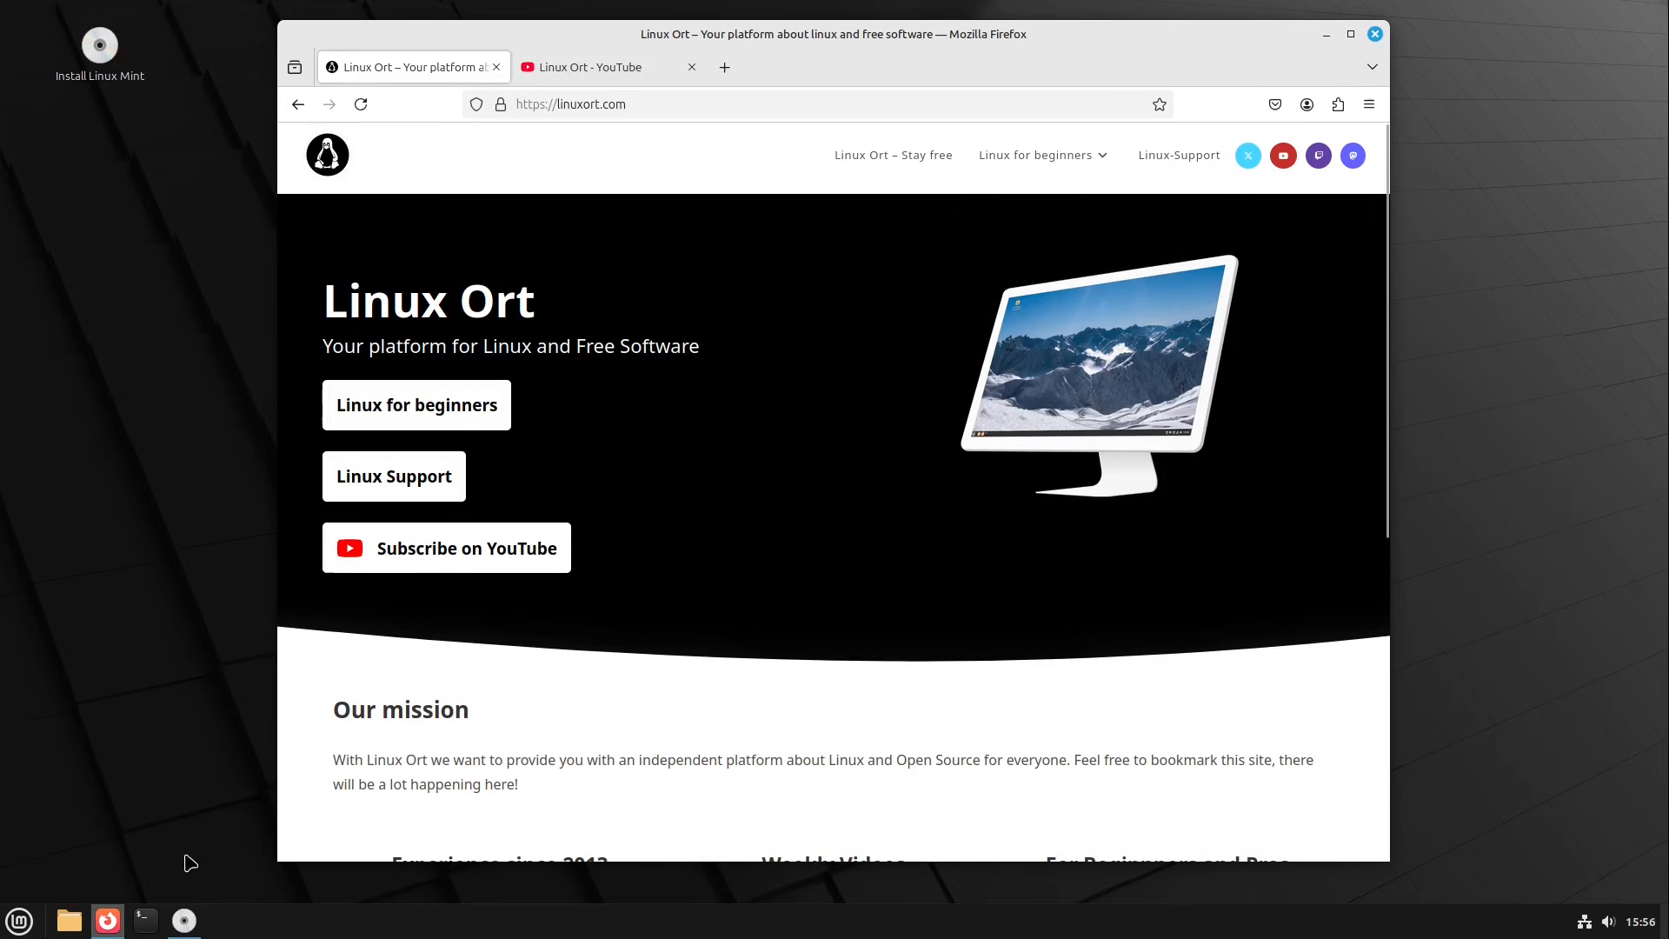
Show the Linux Ort YouTube page in the browser
{"action": "left_click", "coordinate": [185, 928]}
{"action": "left_click", "coordinate": [186, 928]}
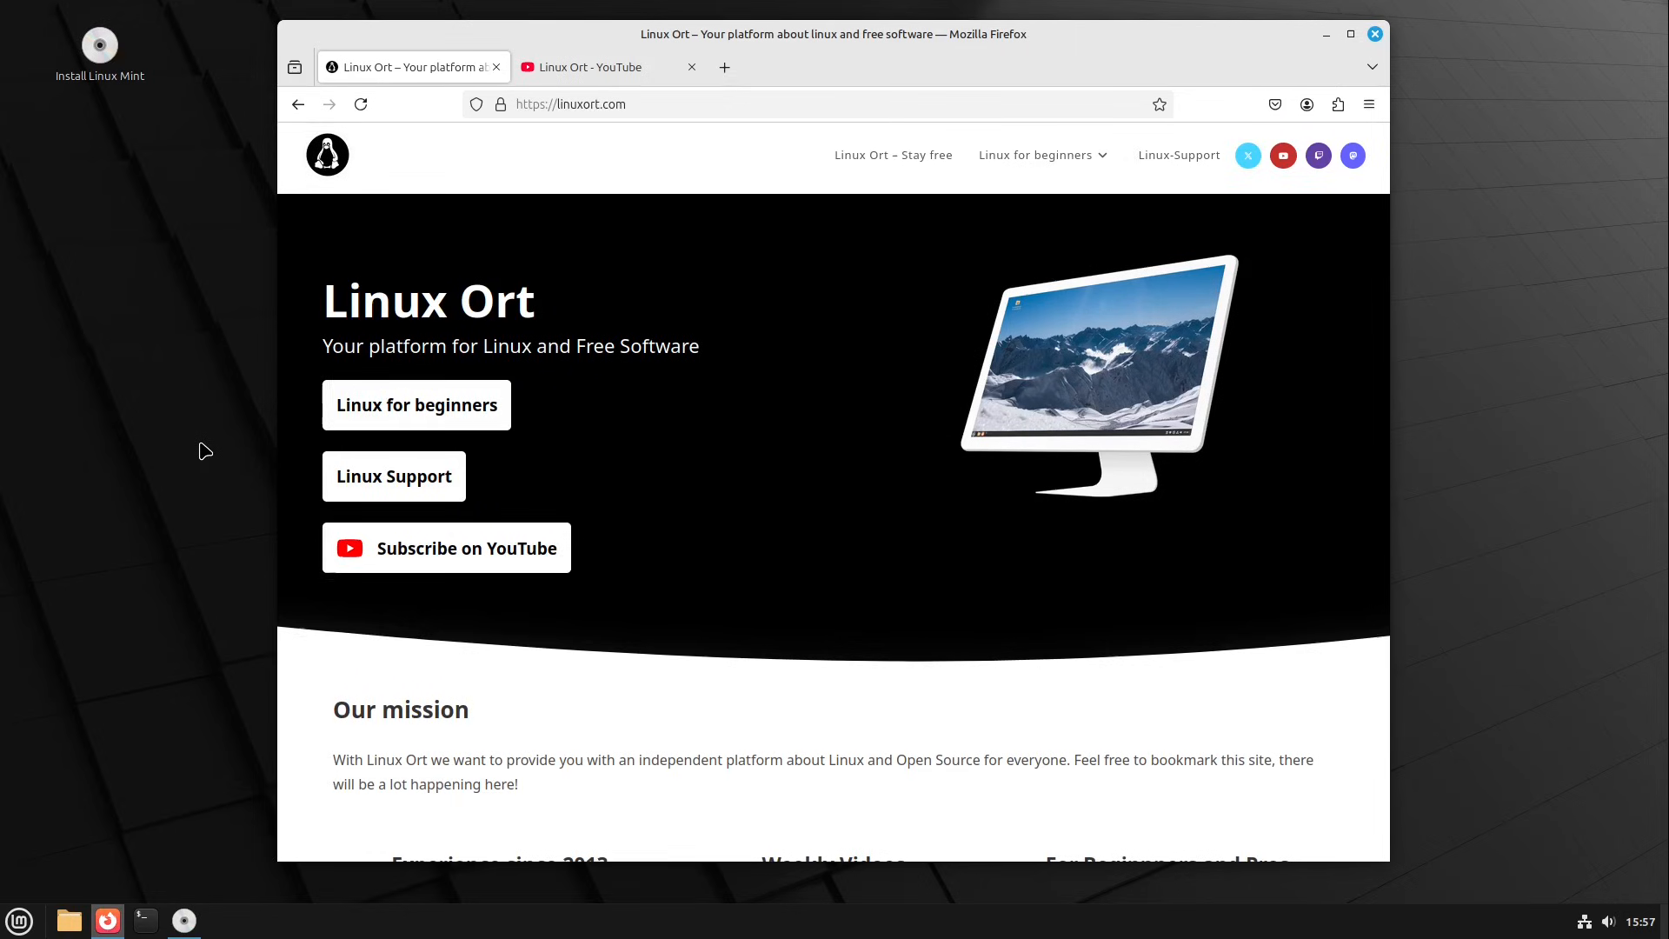
{"action": "left_click", "coordinate": [619, 67]}
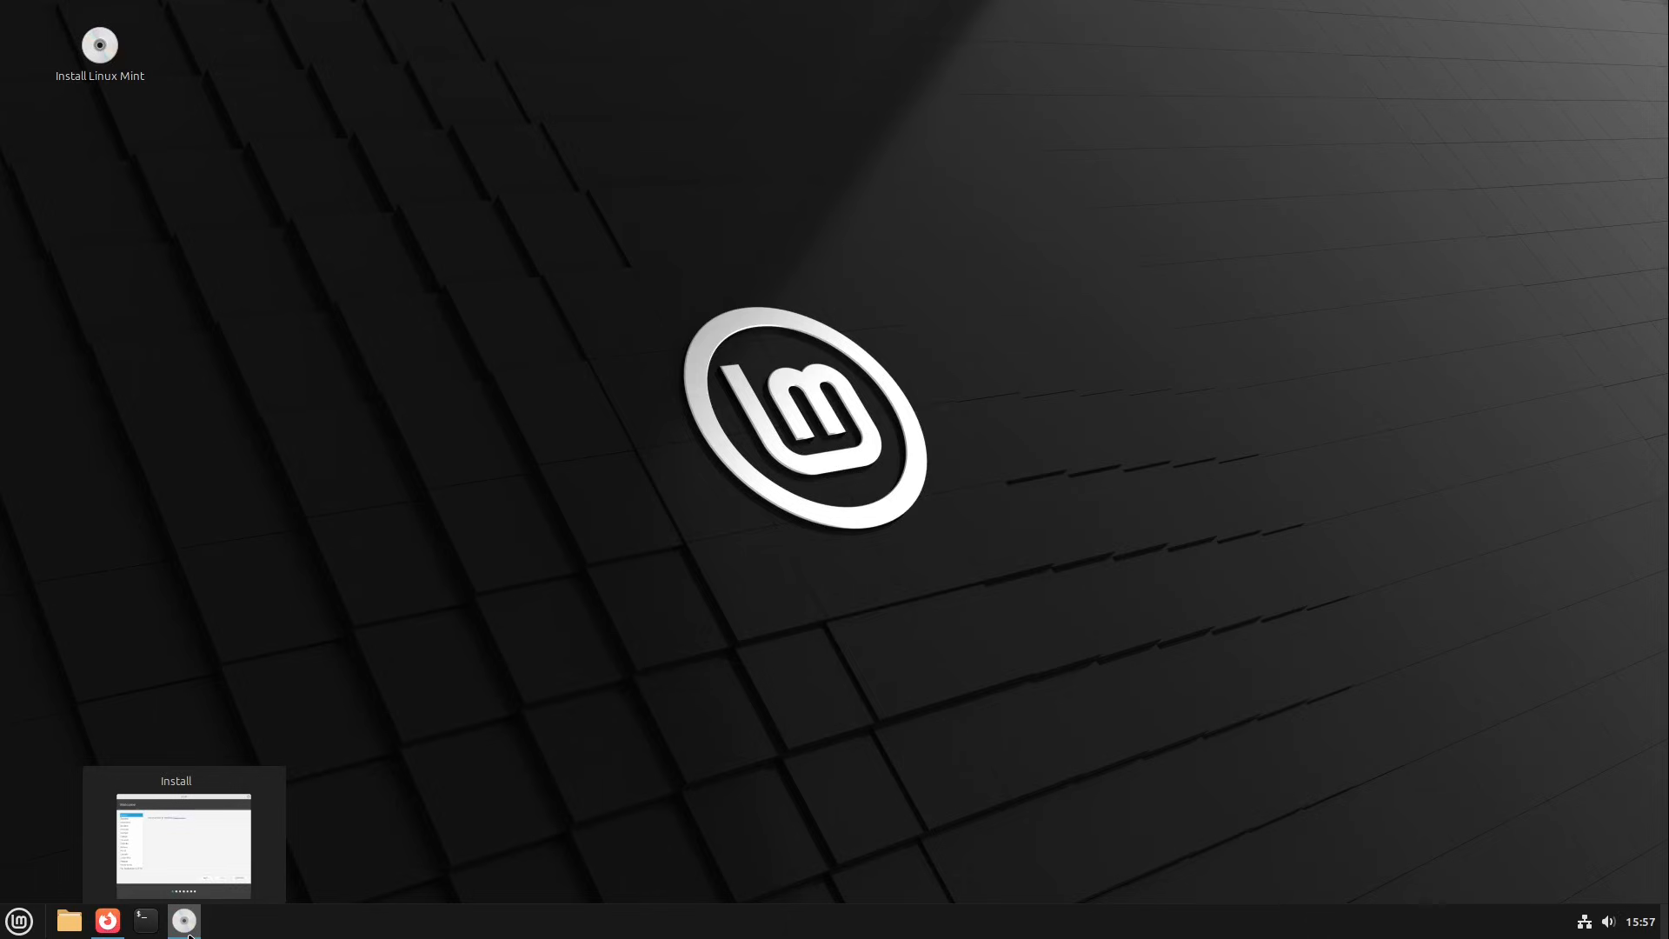
Bring up the Linux Mint installer, keep English as the language, and continue past the keyboard layout page
{"action": "left_click", "coordinate": [188, 935]}
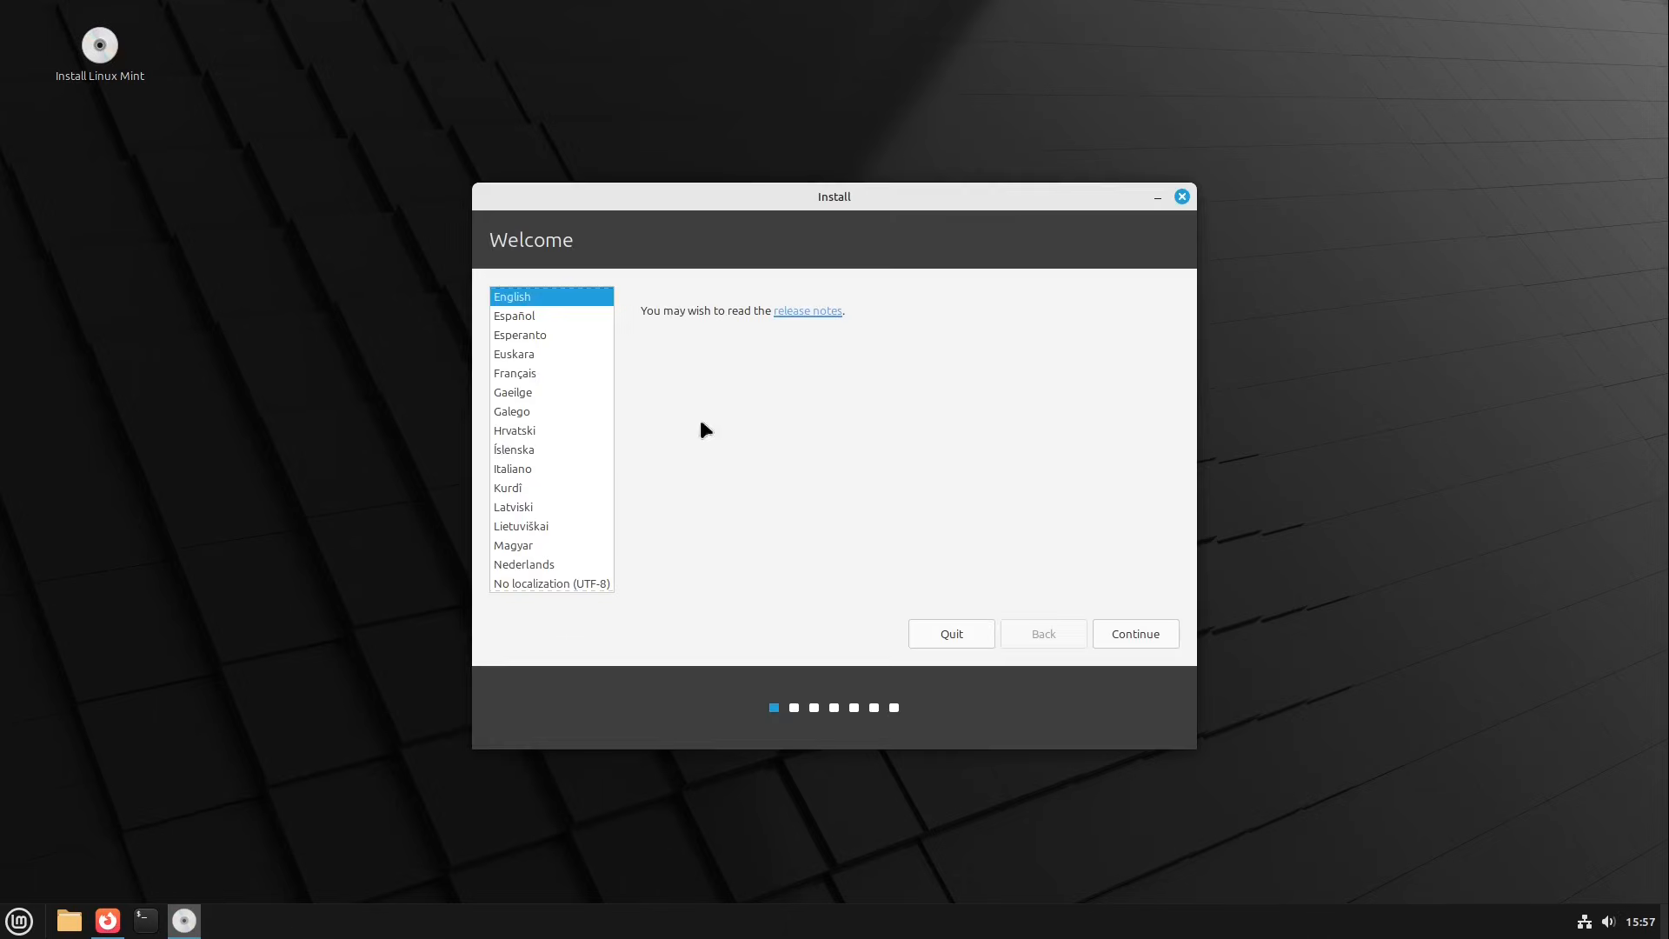
{"action": "scroll", "coordinate": [571, 321], "scroll_direction": "up", "scroll_amount": 1}
{"action": "left_click", "coordinate": [1146, 634]}
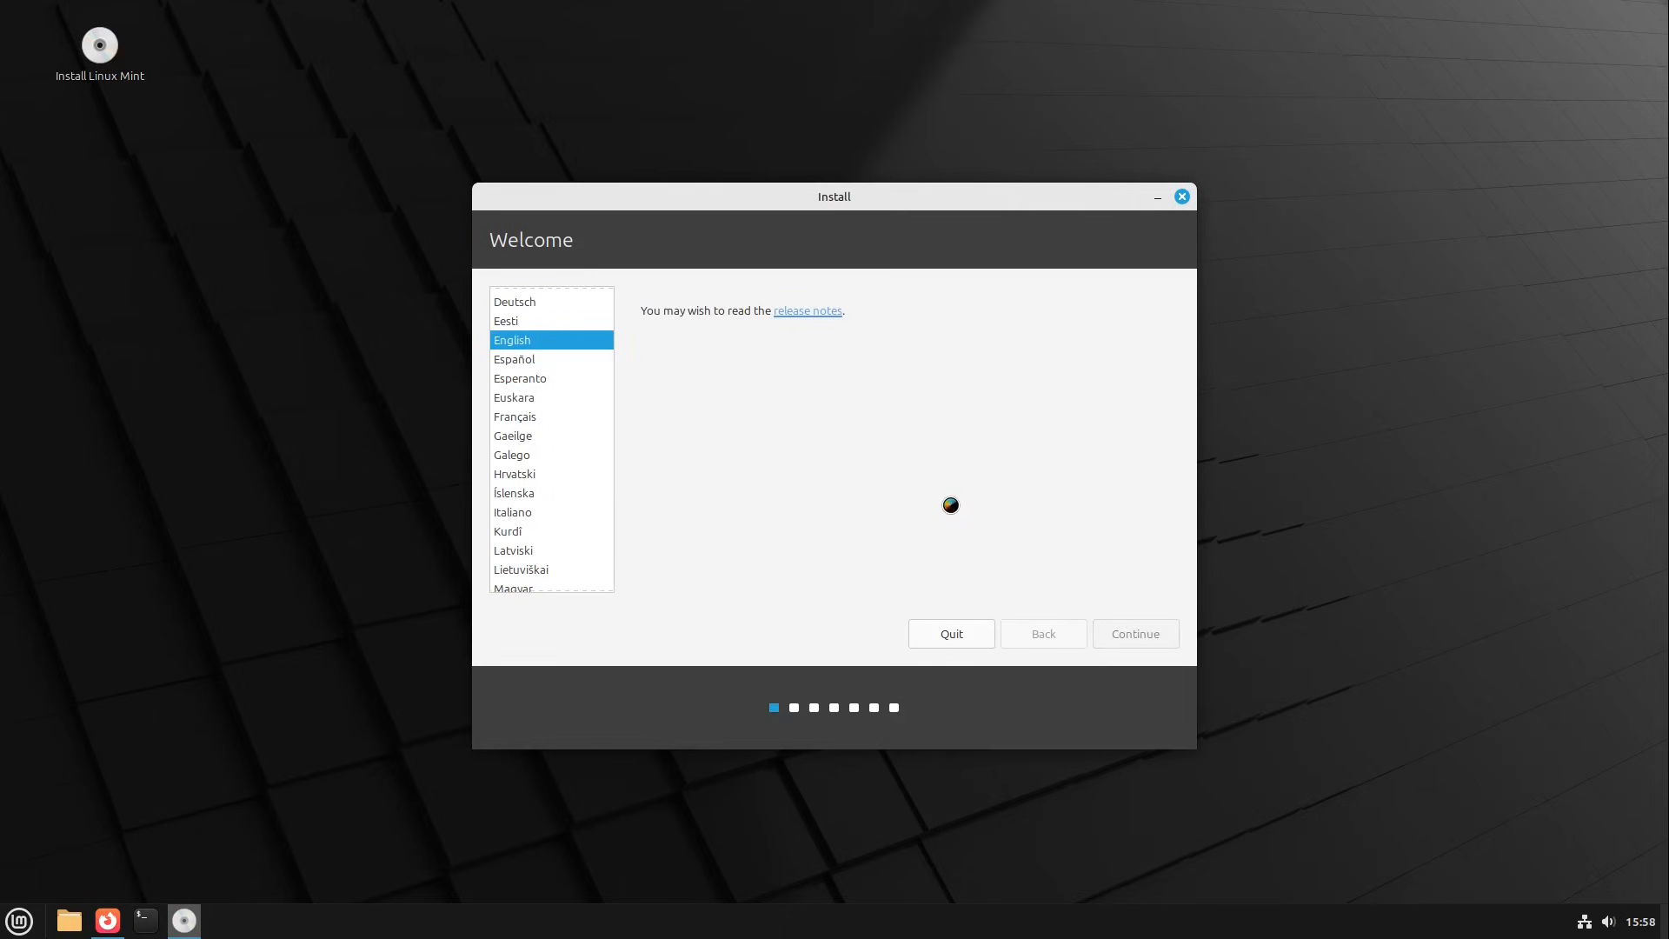
{"action": "left_click", "coordinate": [548, 403]}
{"action": "left_click", "coordinate": [1156, 634]}
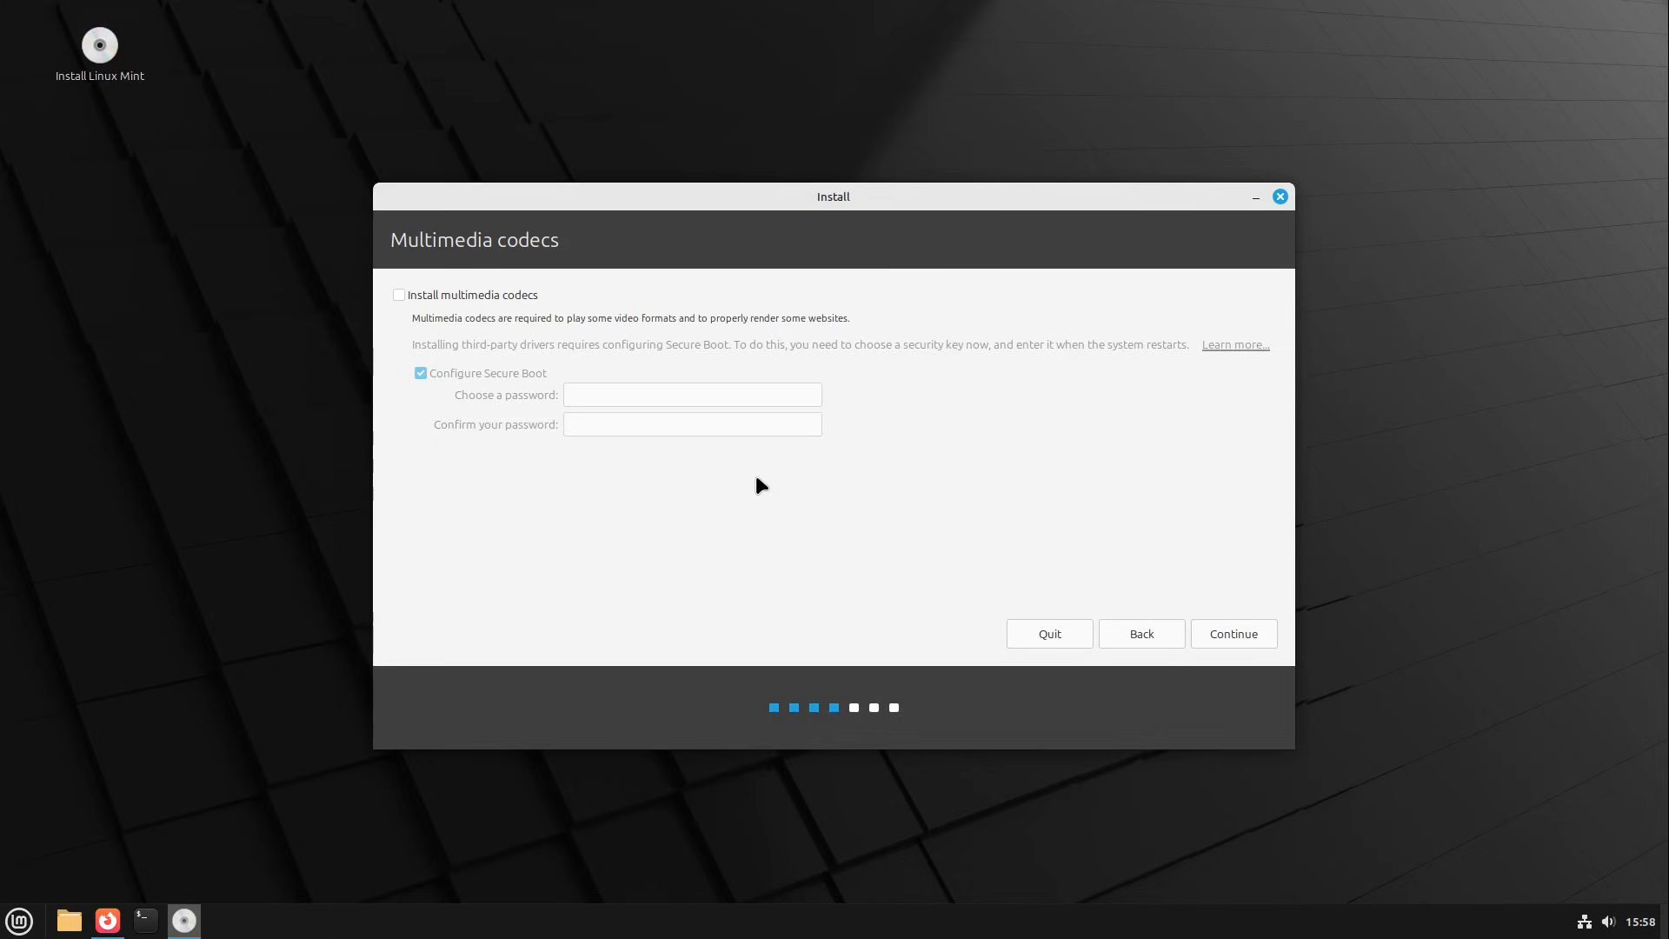
Enable multimedia codecs with Secure Boot configuration turned off, and proceed with Something else as the installation type
{"action": "left_click", "coordinate": [471, 295]}
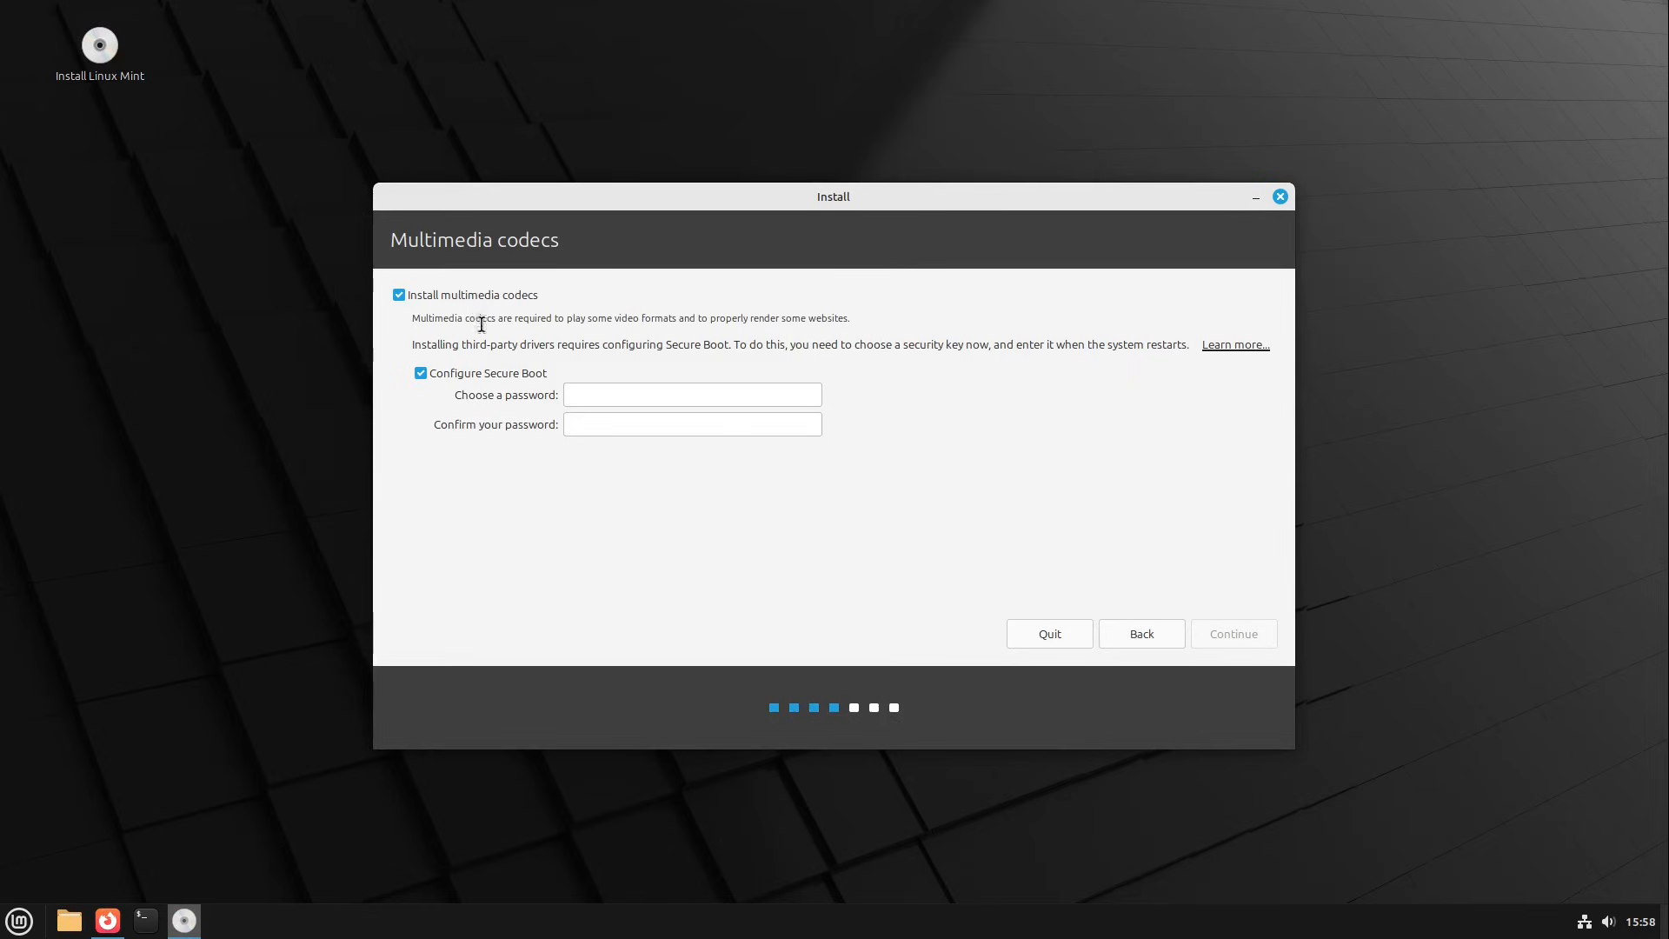
{"action": "left_click", "coordinate": [480, 372]}
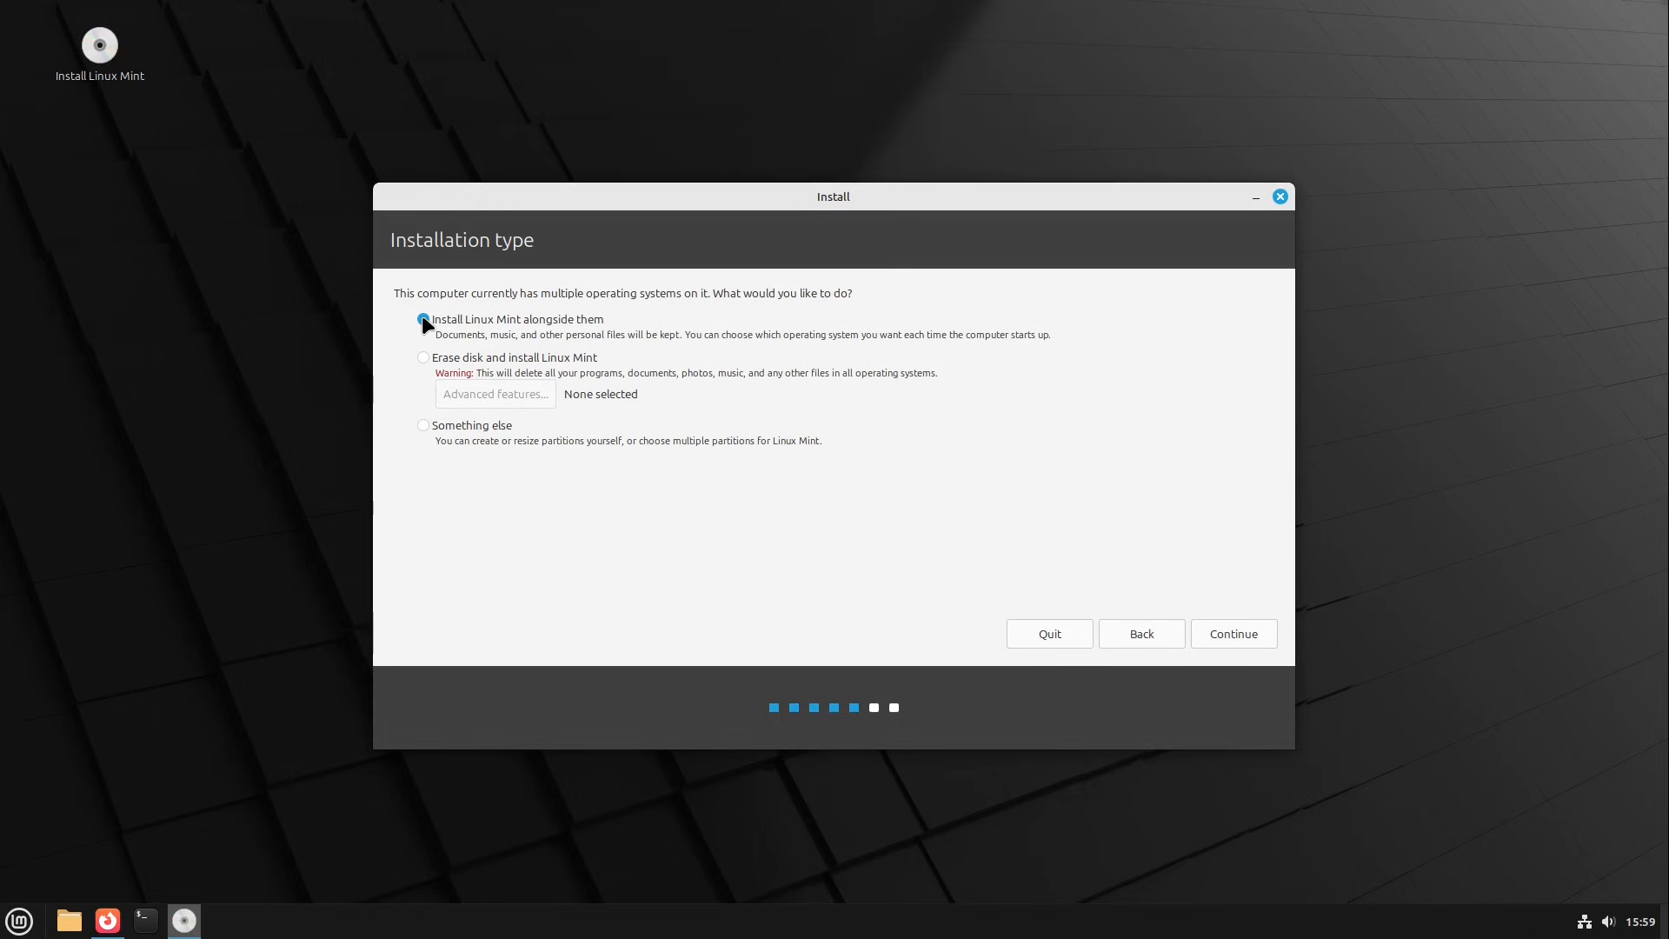
{"action": "left_click", "coordinate": [442, 425]}
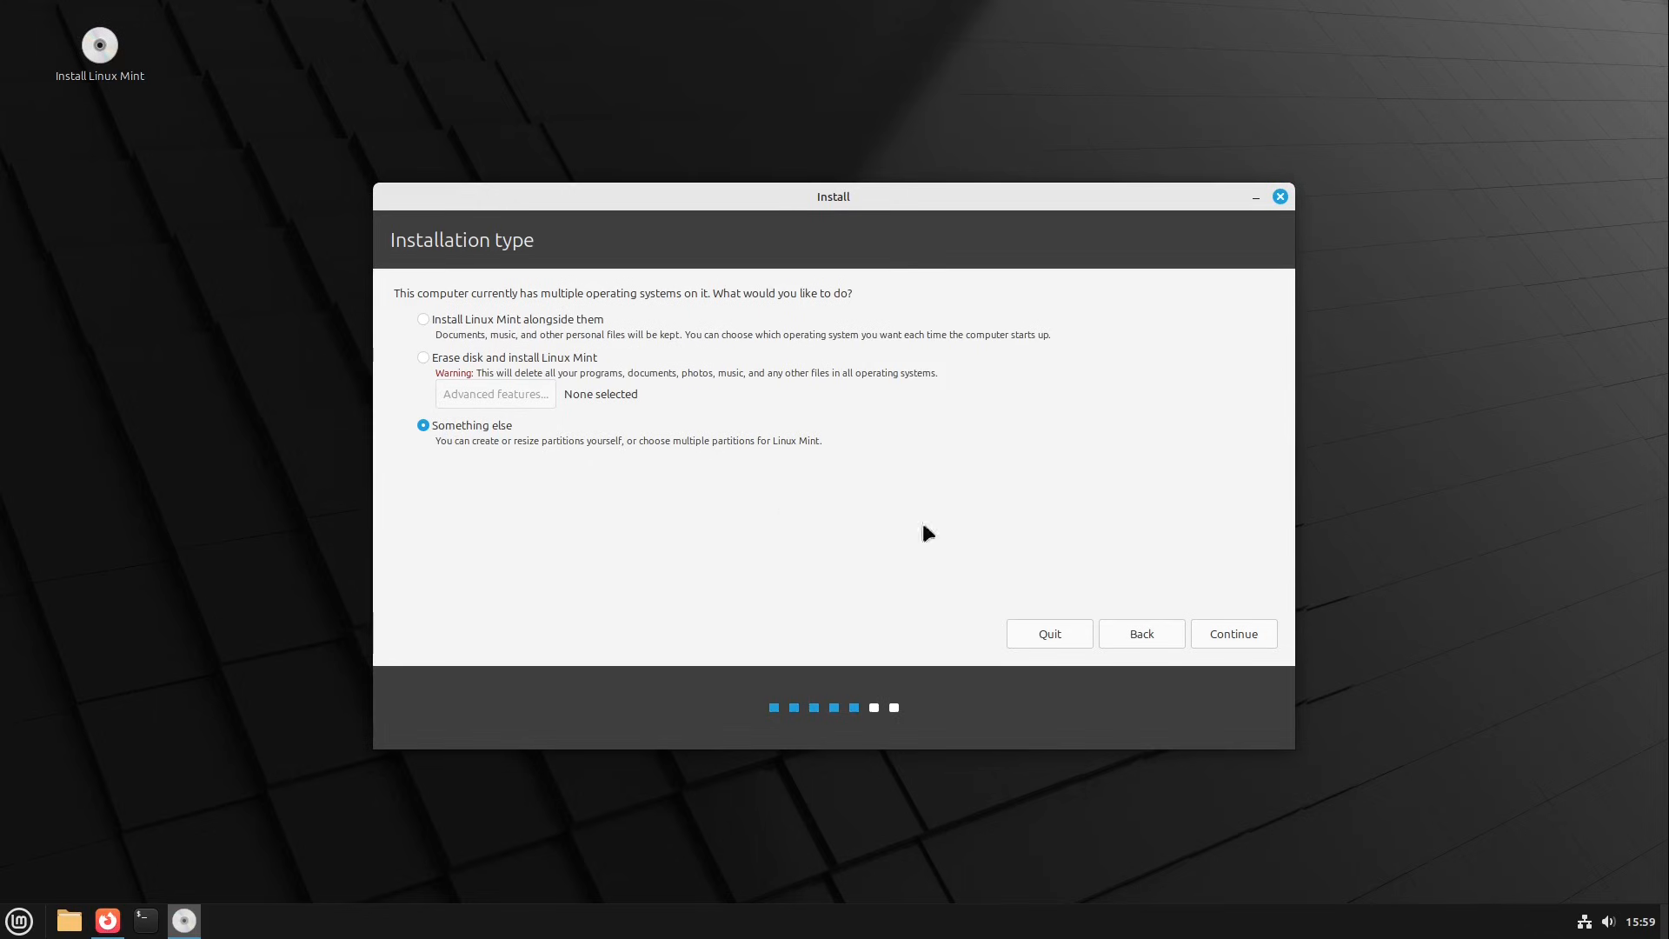
{"action": "left_click", "coordinate": [1250, 633]}
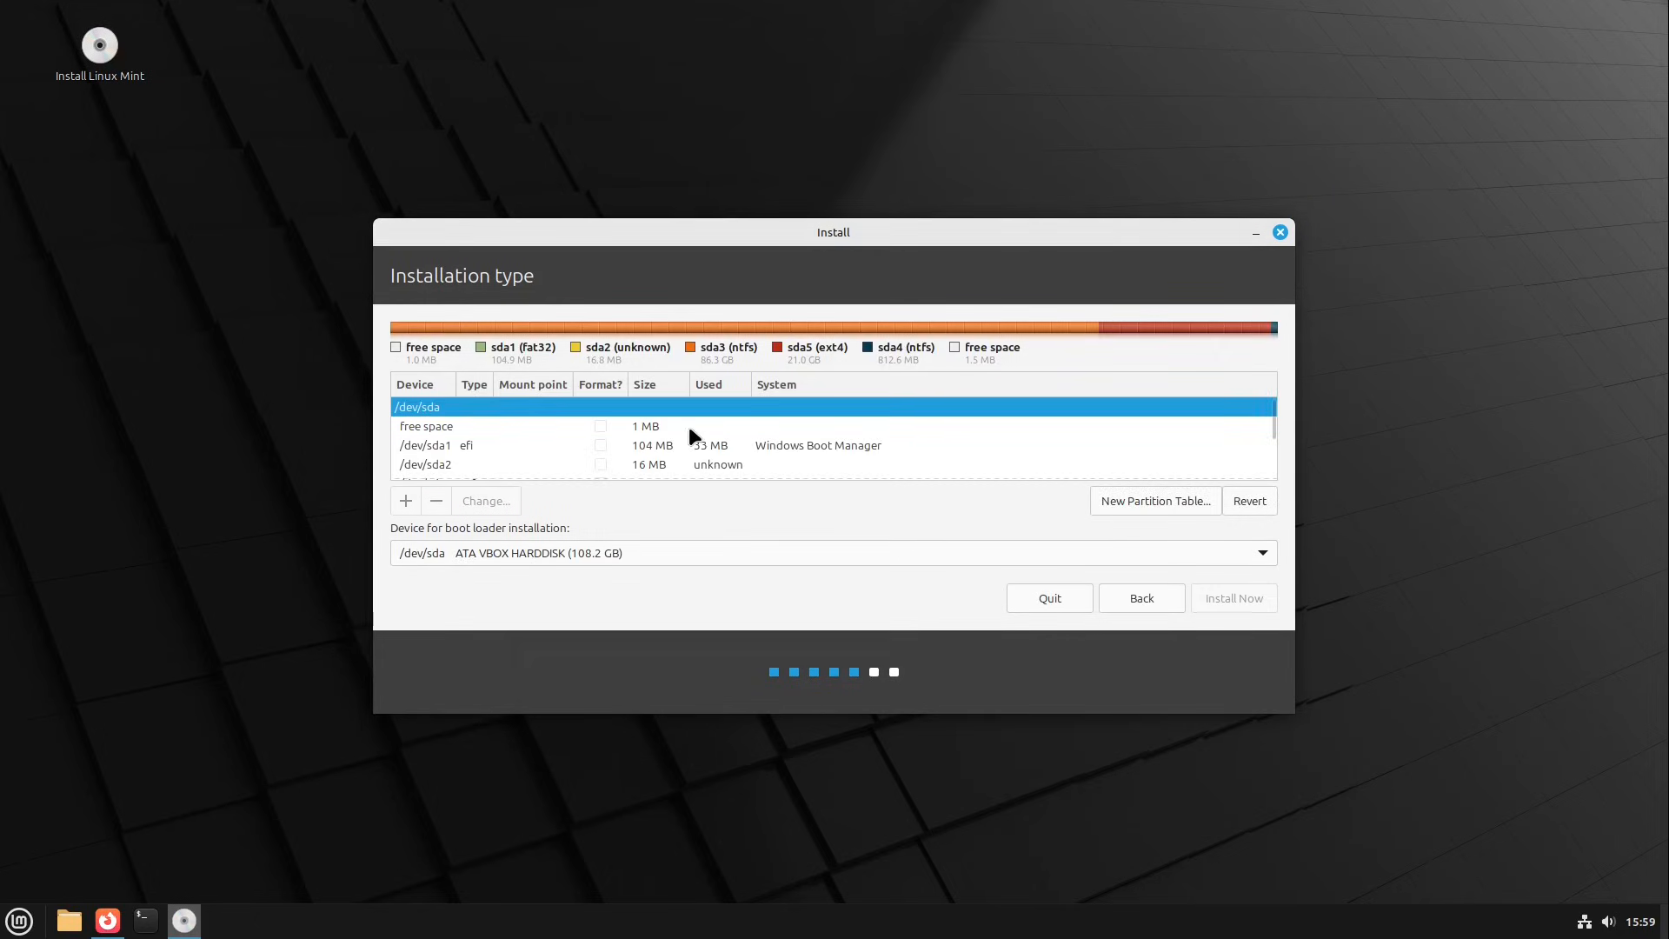
Review the partitions of /dev/sda in the installer's partition table
{"action": "scroll", "coordinate": [690, 430], "scroll_direction": "down", "scroll_amount": 3}
{"action": "scroll", "coordinate": [700, 439], "scroll_direction": "up", "scroll_amount": 3}
{"action": "scroll", "coordinate": [703, 440], "scroll_direction": "down", "scroll_amount": 3}
{"action": "scroll", "coordinate": [701, 436], "scroll_direction": "up", "scroll_amount": 3}
{"action": "scroll", "coordinate": [684, 439], "scroll_direction": "down", "scroll_amount": 3}
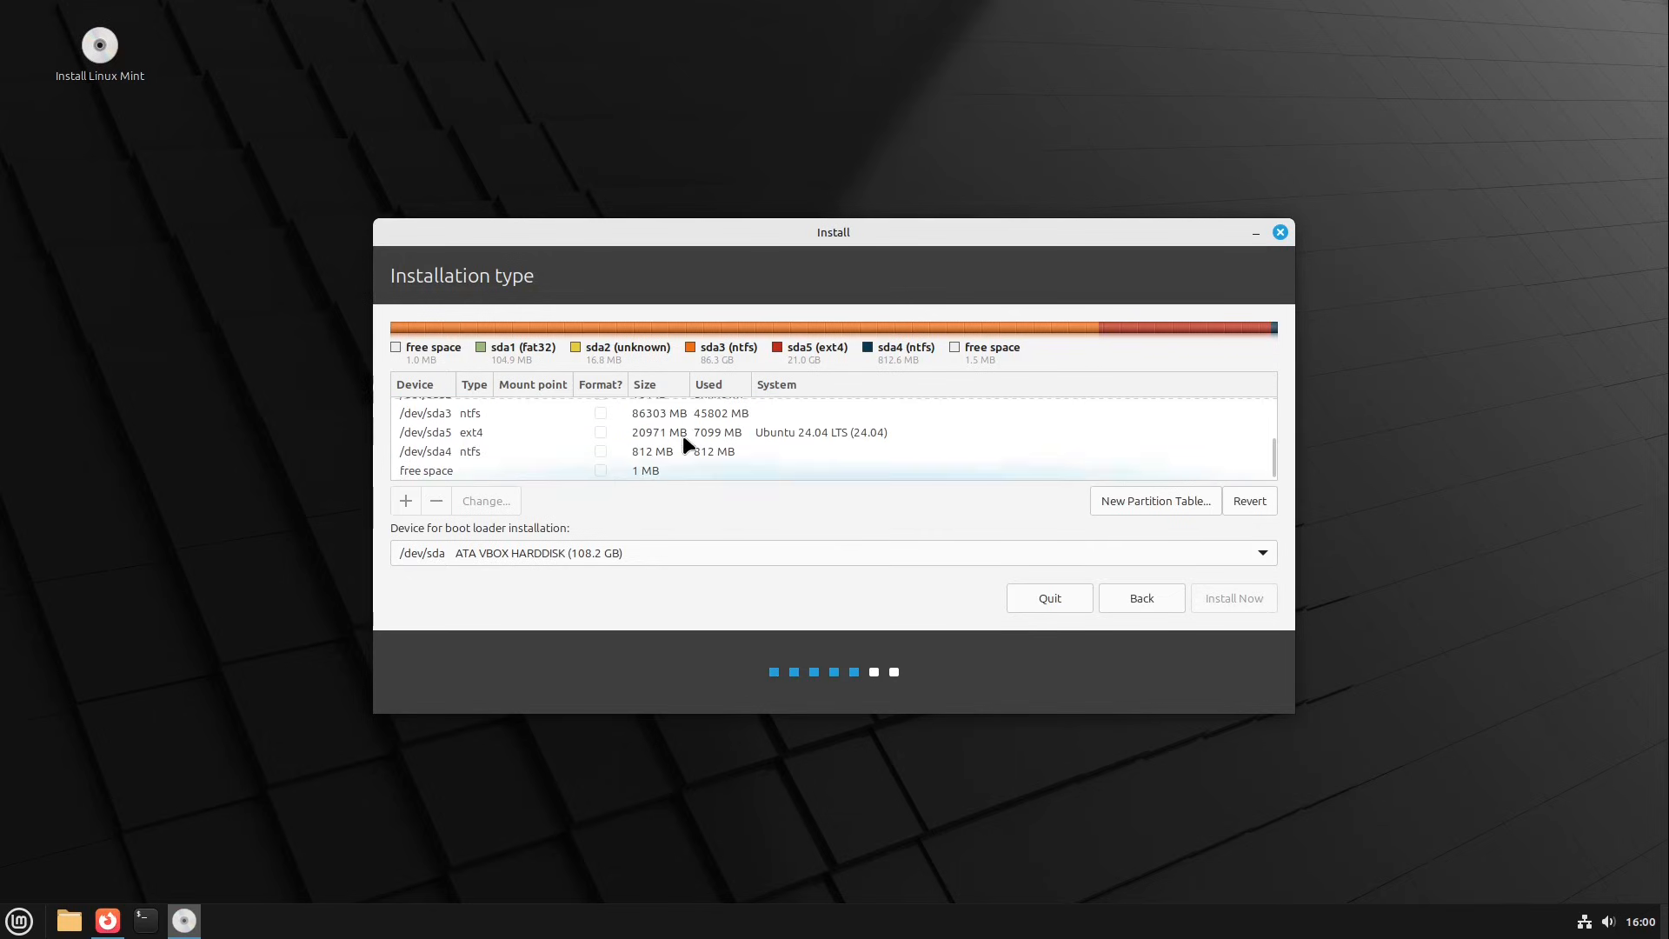
{"action": "scroll", "coordinate": [684, 437], "scroll_direction": "up", "scroll_amount": 3}
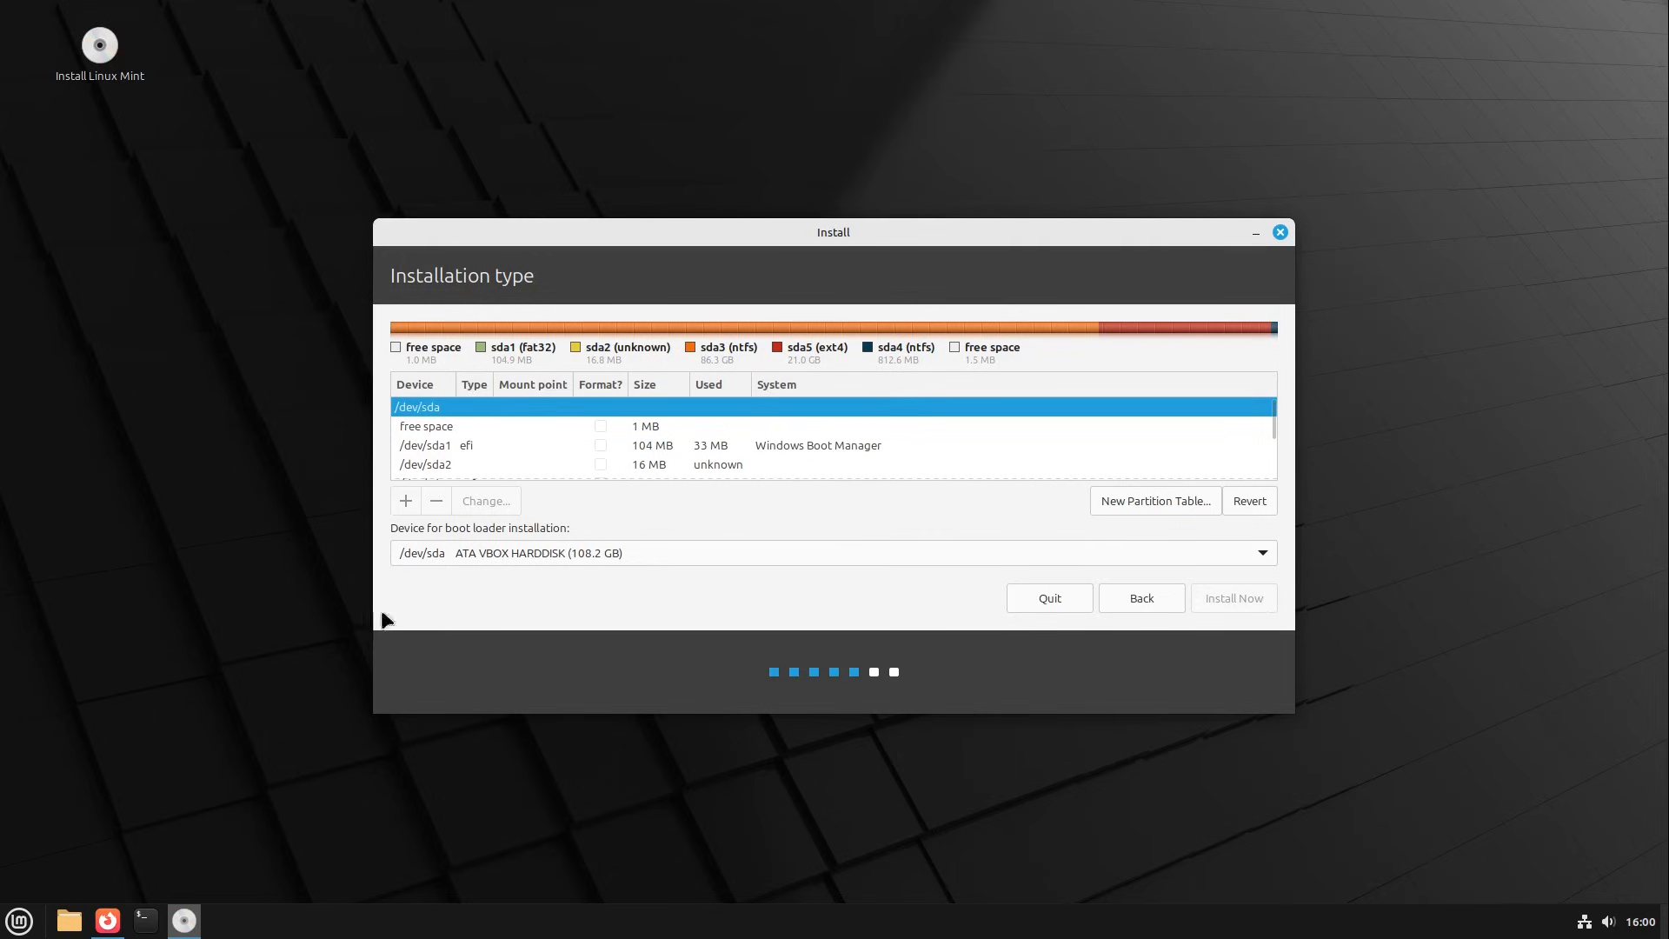
Open the Disks utility and inspect the individual partitions and free space of the 108 GB hard disk
{"action": "left_click", "coordinate": [19, 921]}
{"action": "type", "text": "disk"}
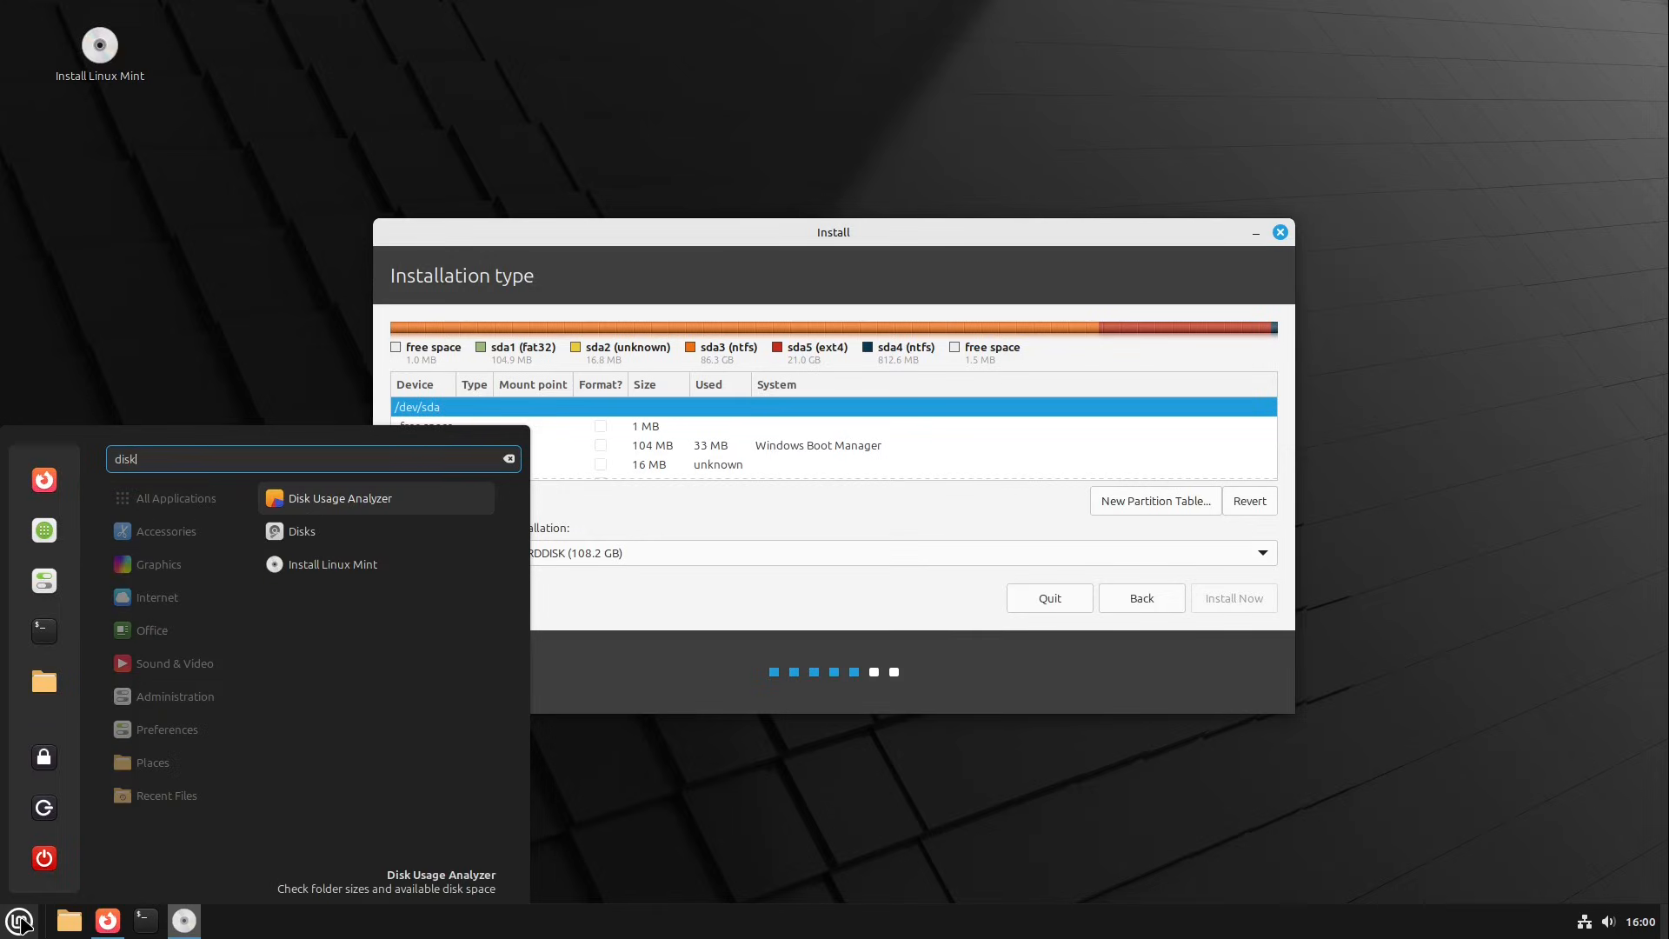
{"action": "key", "text": "Down"}
{"action": "key", "text": "Return"}
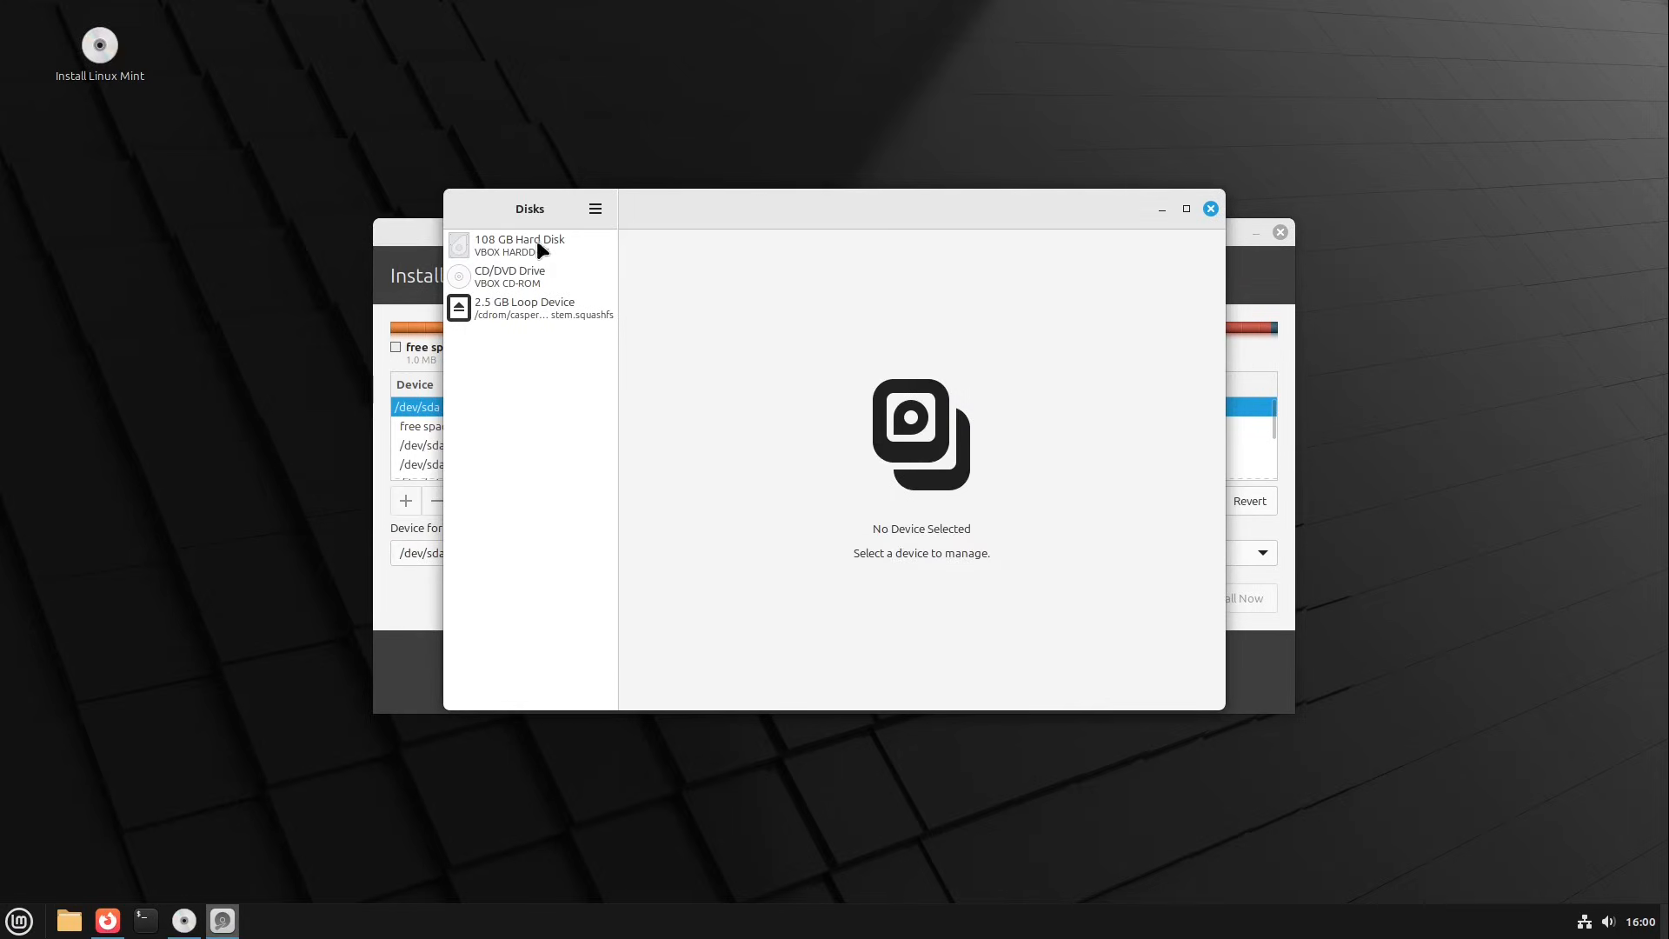
{"action": "left_click", "coordinate": [530, 252]}
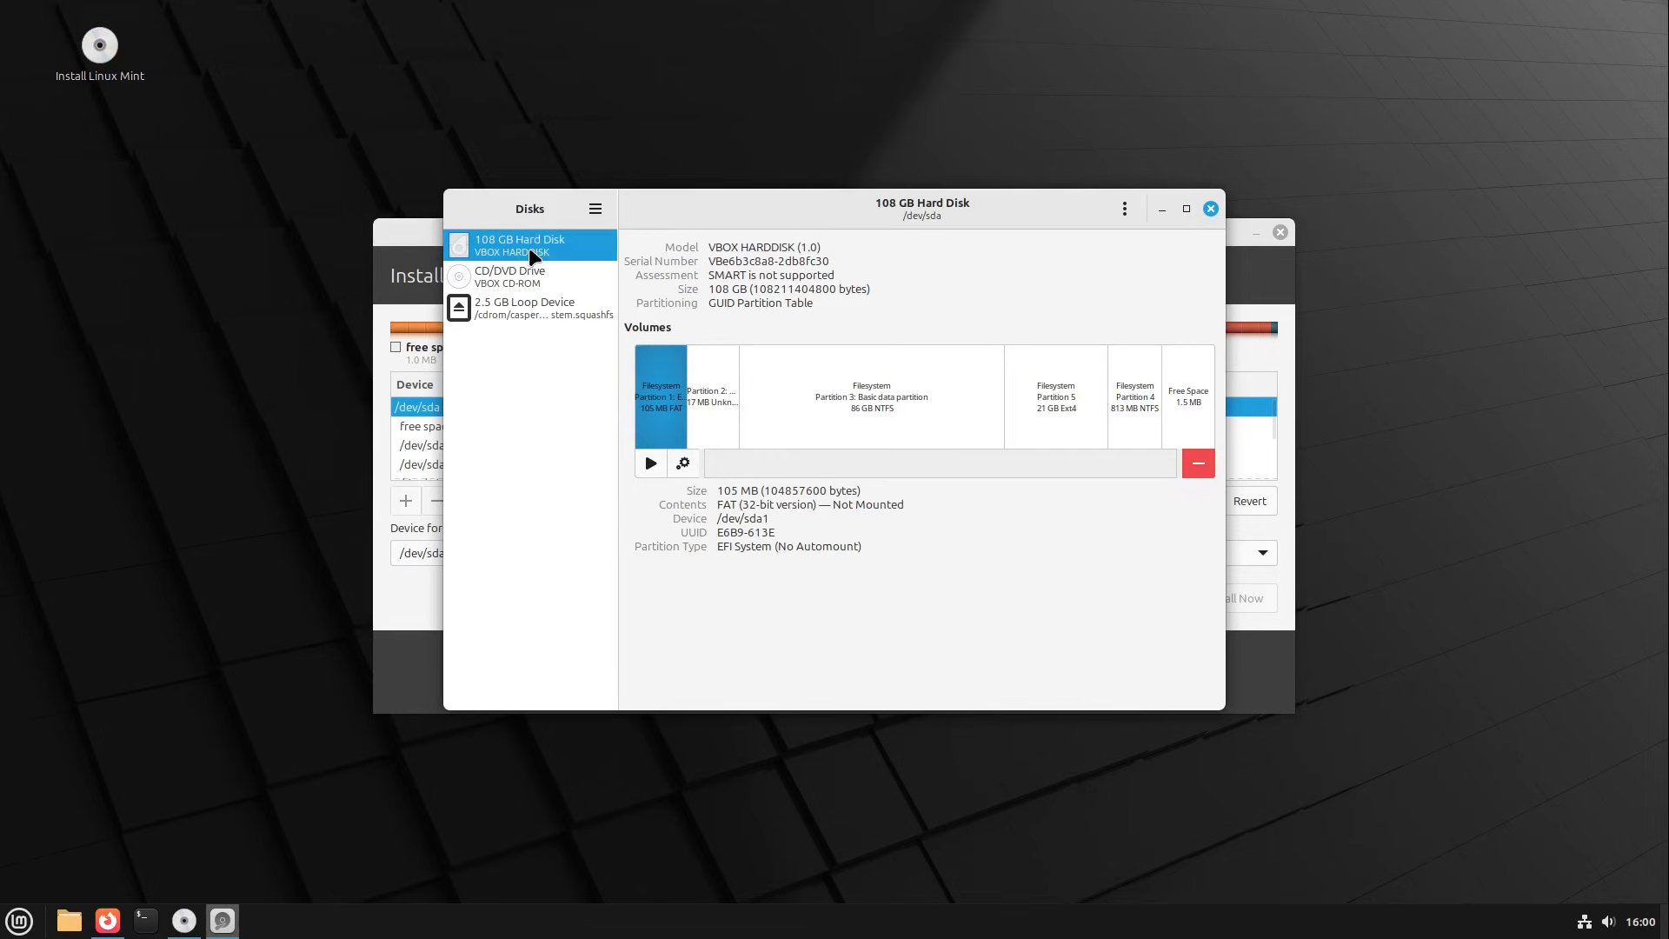
{"action": "left_click", "coordinate": [770, 383]}
{"action": "left_click", "coordinate": [1035, 398]}
{"action": "left_click", "coordinate": [1122, 399]}
{"action": "left_click", "coordinate": [1182, 399]}
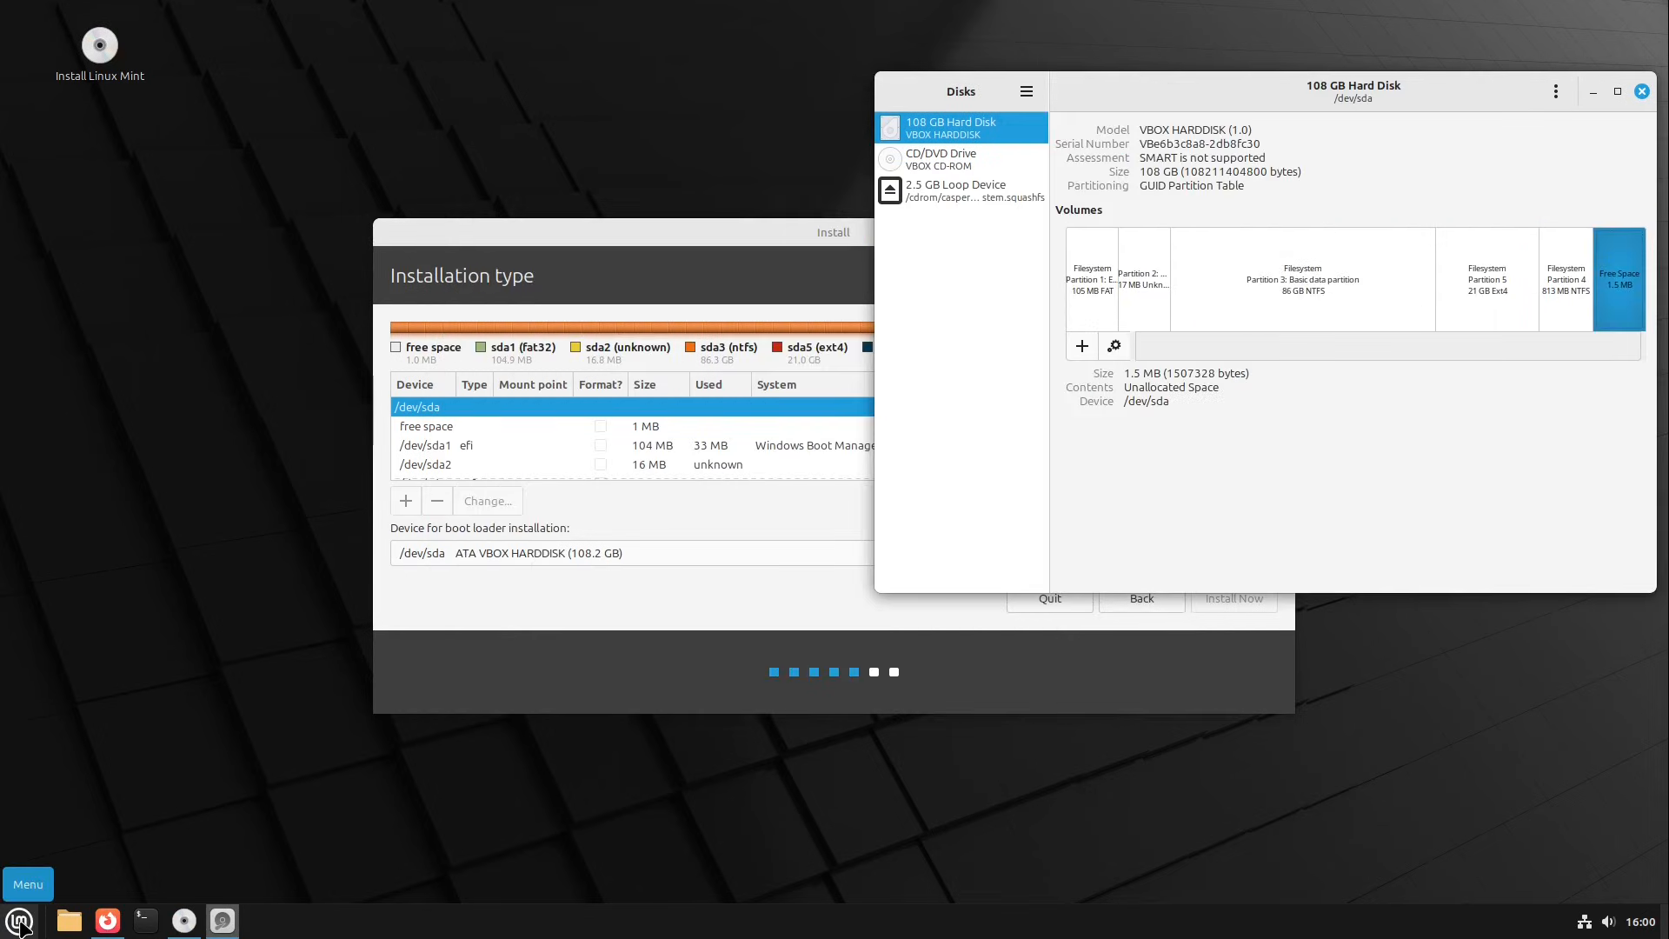
Open GParted and arrange its window beside the Disks window so that all partition columns fit
{"action": "left_click", "coordinate": [19, 923]}
{"action": "type", "text": "gpol"}
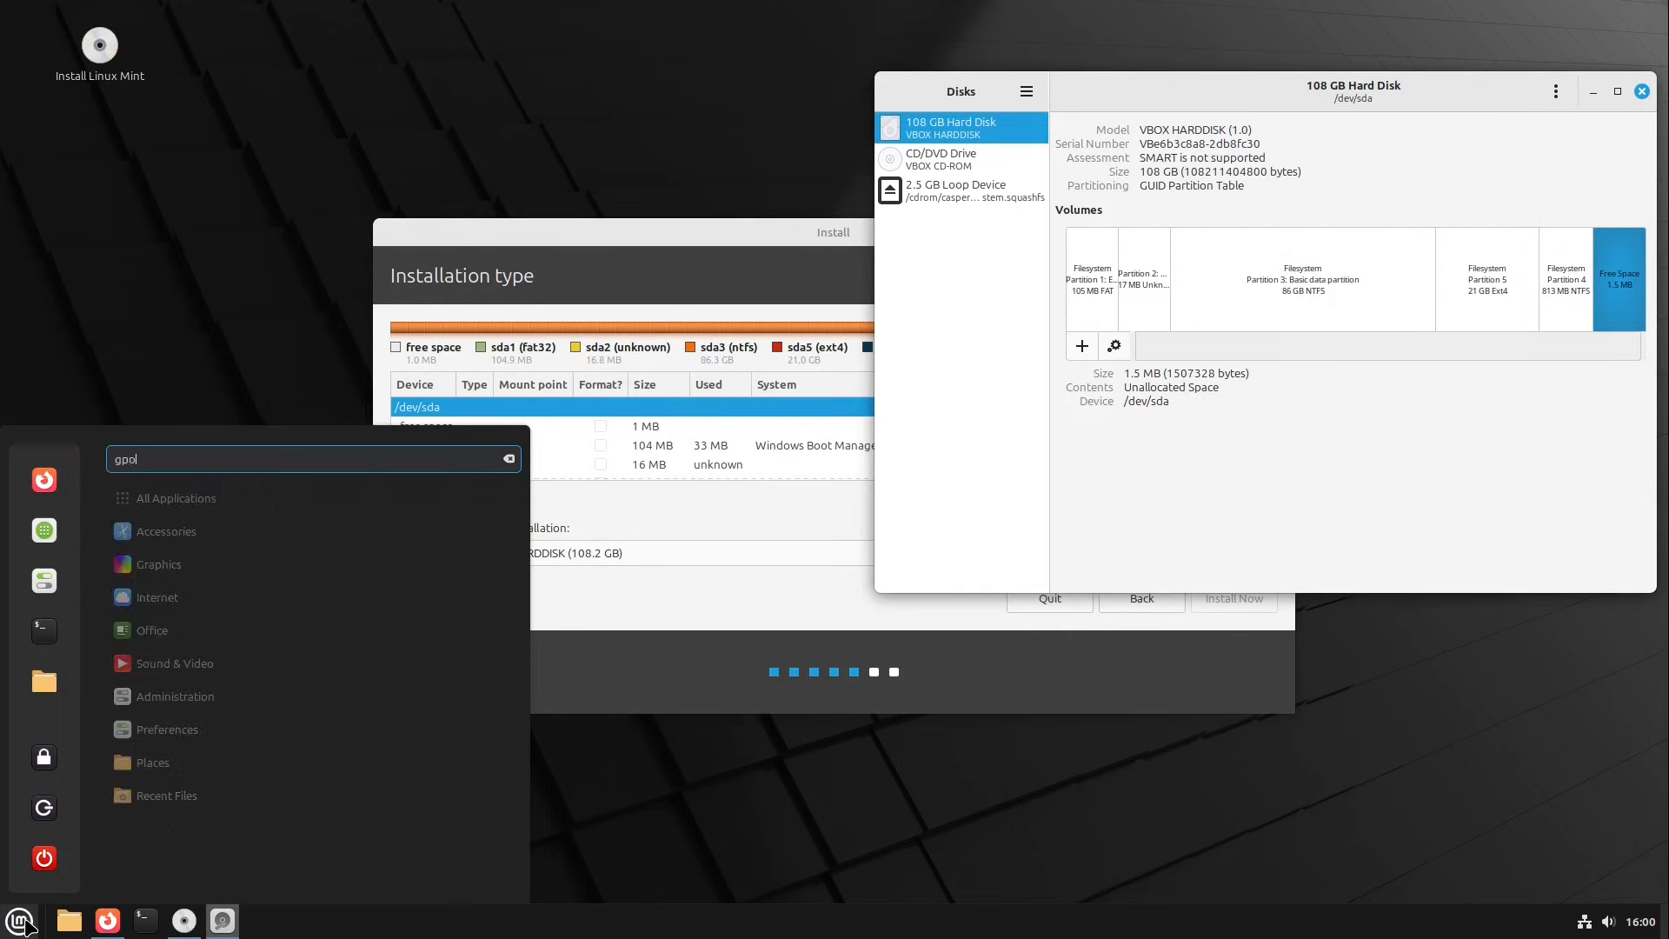
{"action": "key", "text": "Return"}
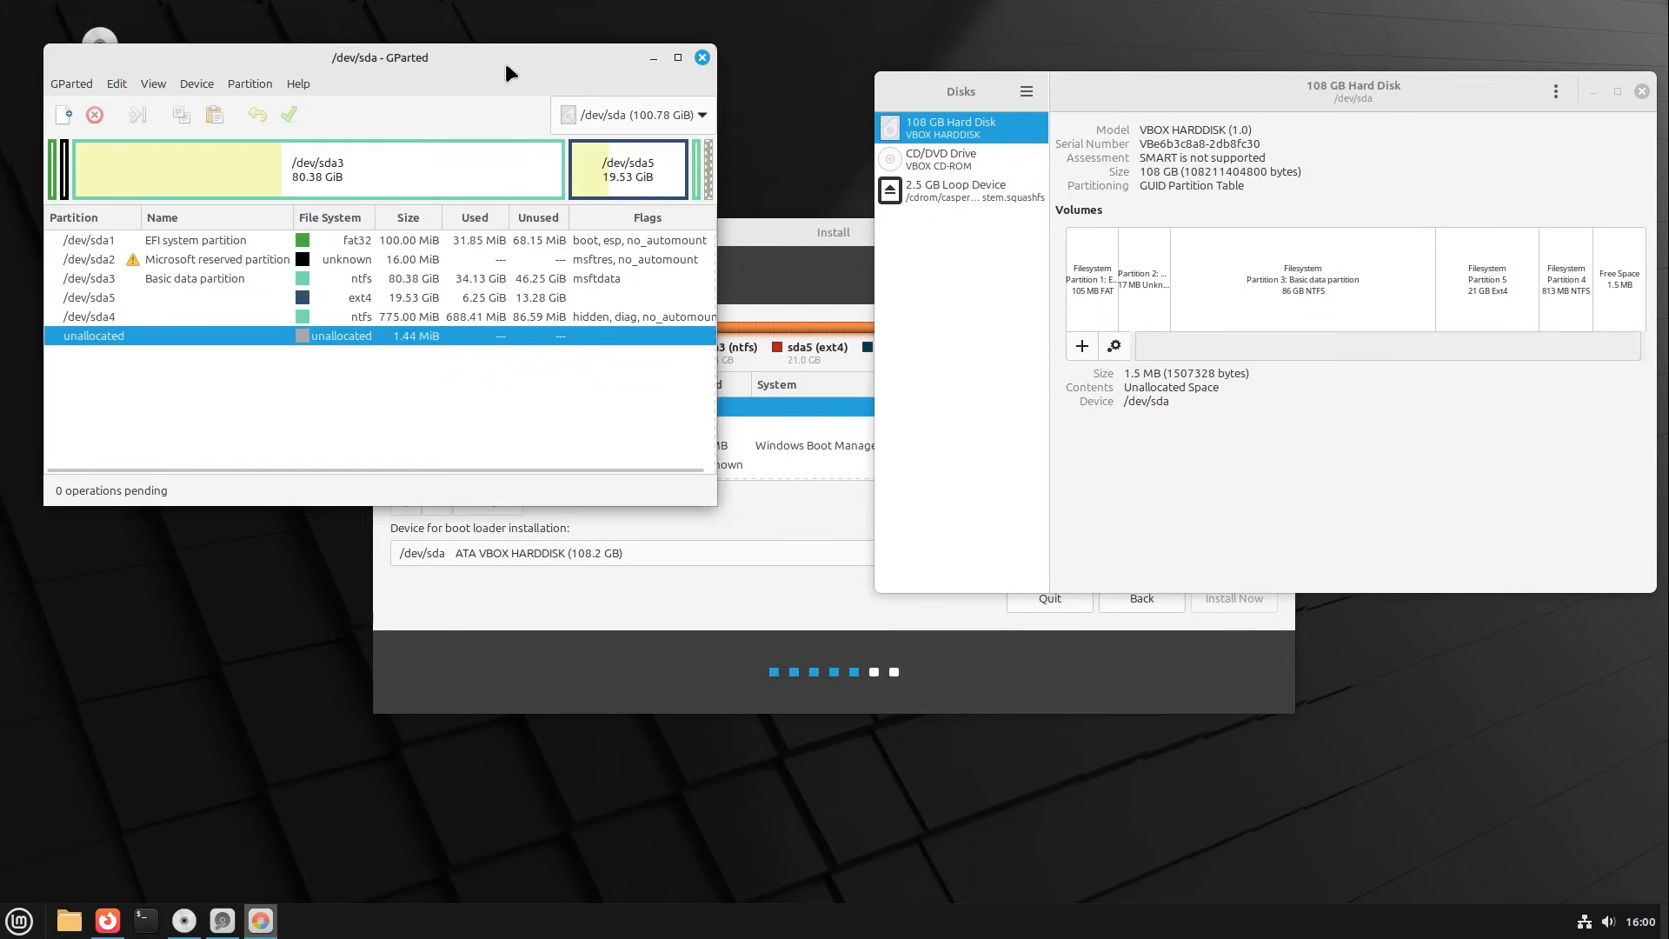
{"action": "left_click_drag", "start_coordinate": [503, 59], "coordinate": [630, 345]}
{"action": "left_click_drag", "start_coordinate": [842, 549], "coordinate": [871, 550]}
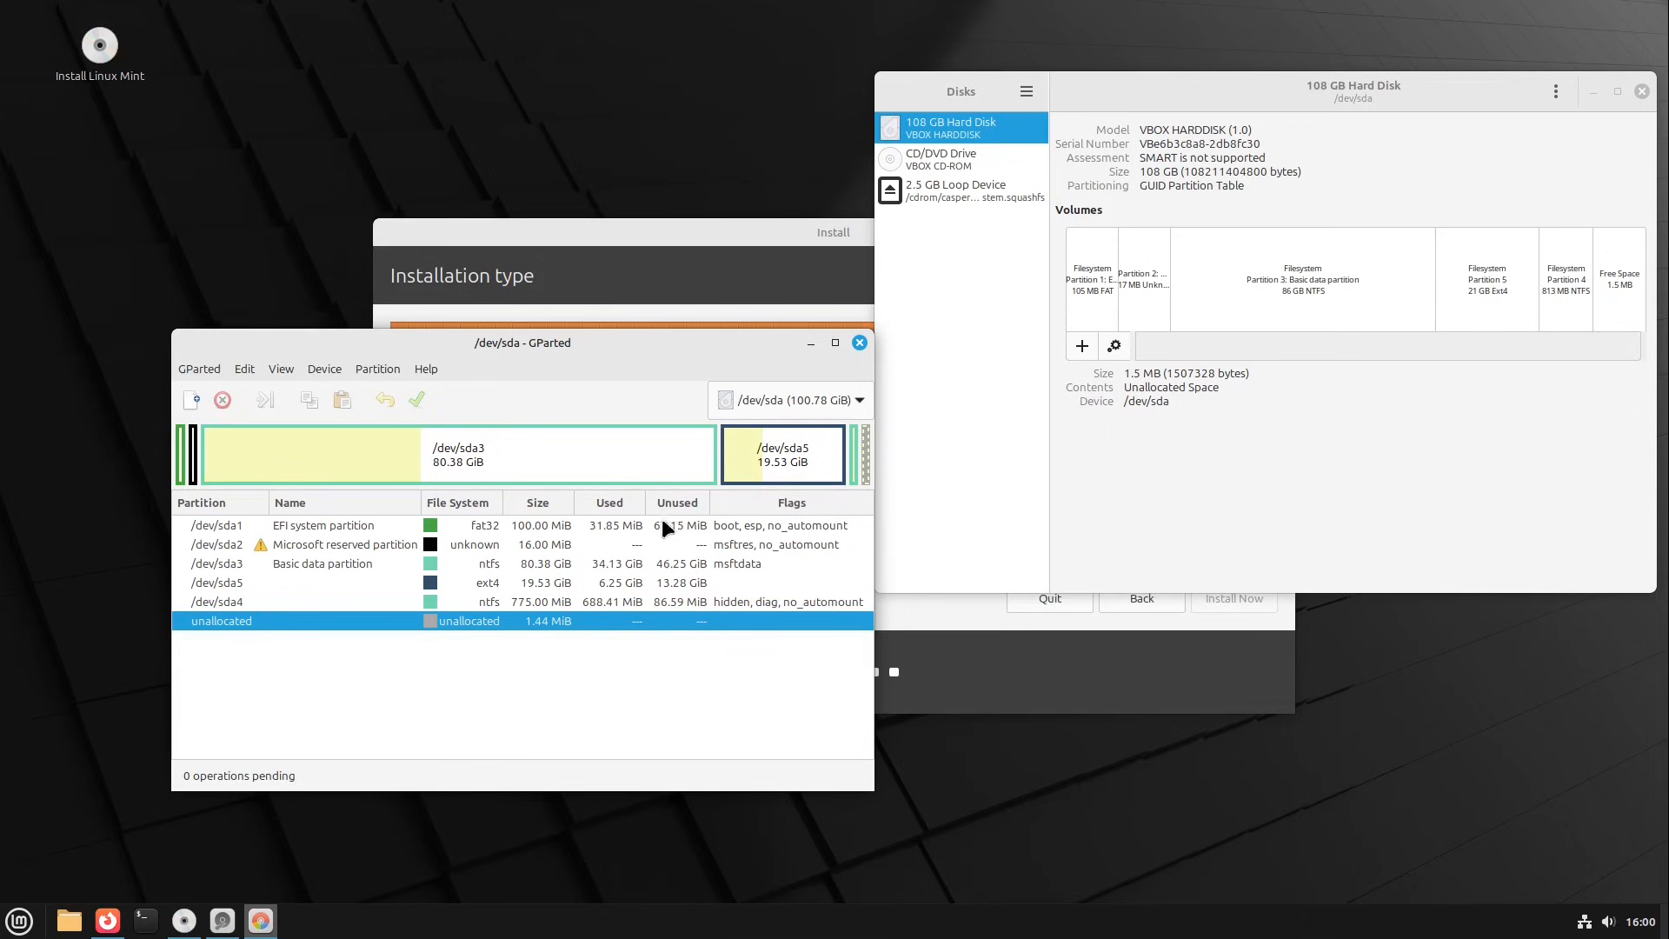
Examine each /dev/sda partition and the unallocated space in GParted
{"action": "left_click", "coordinate": [326, 542]}
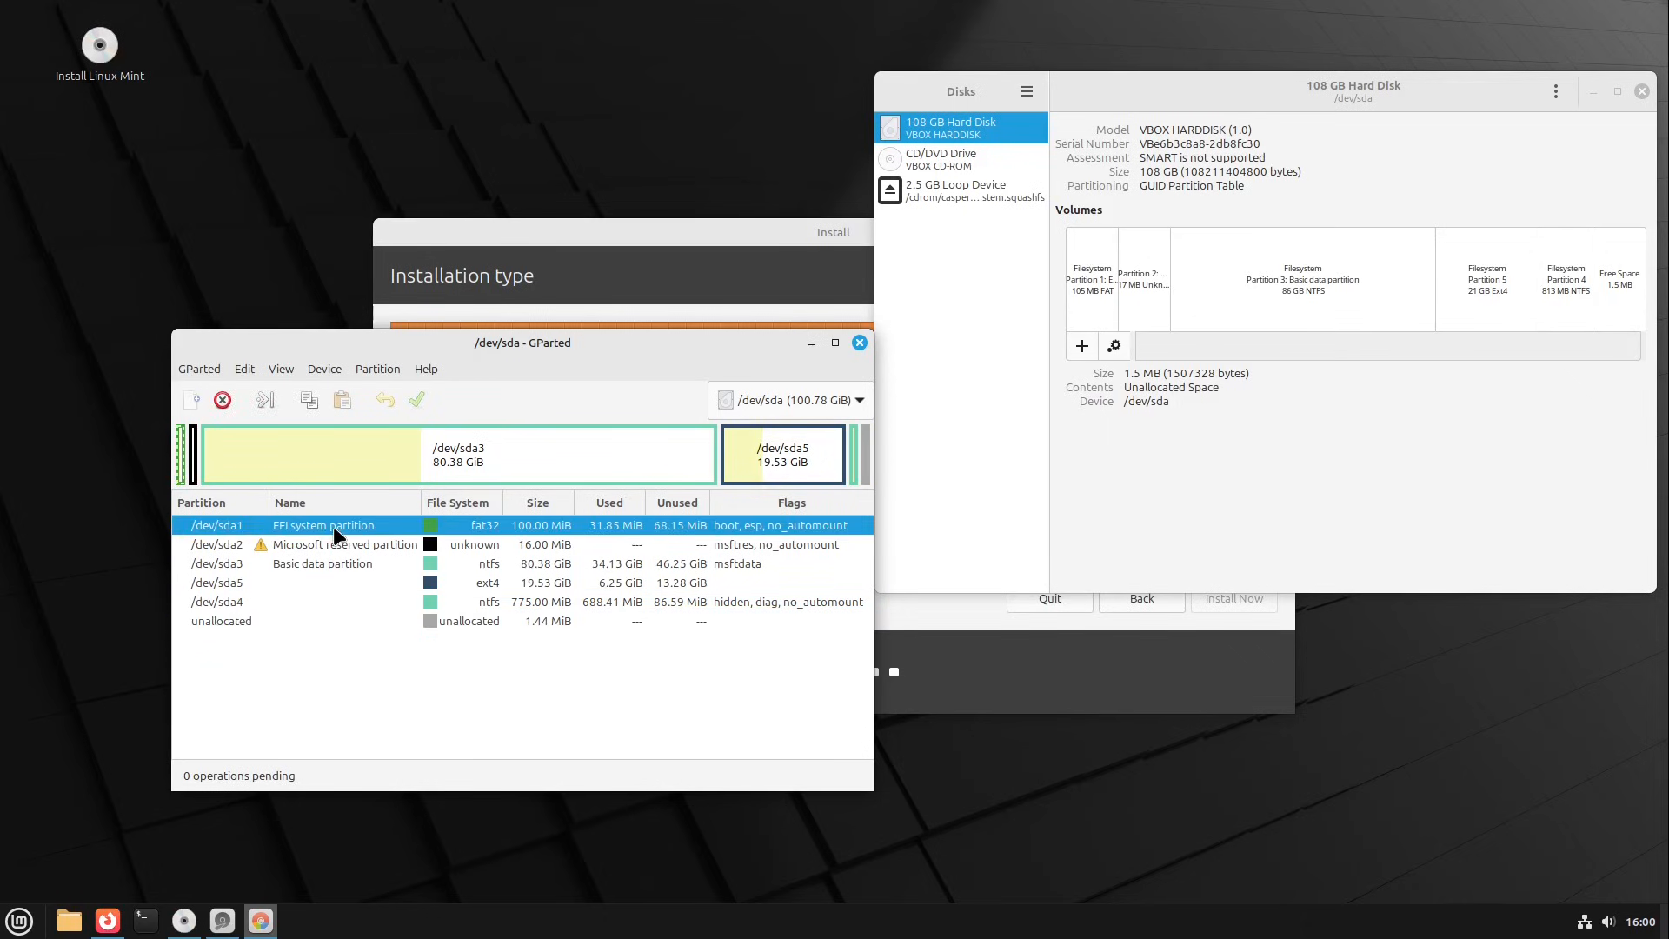
{"action": "left_click", "coordinate": [317, 563]}
{"action": "left_click", "coordinate": [311, 583]}
{"action": "left_click", "coordinate": [304, 601]}
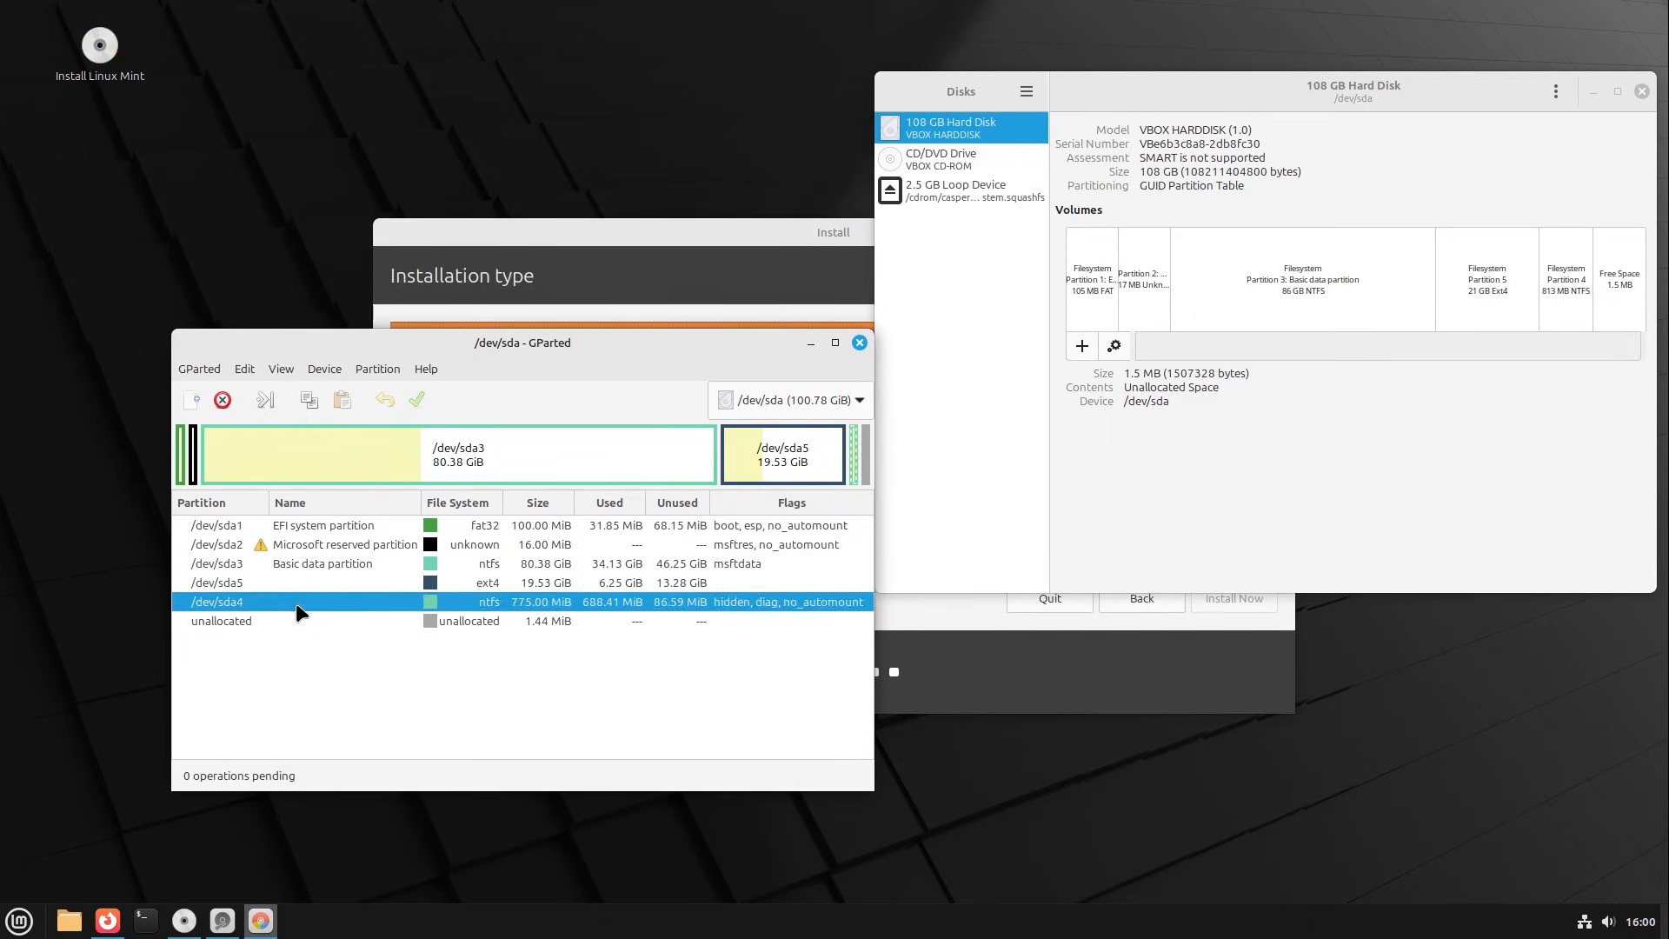
{"action": "left_click", "coordinate": [300, 621]}
{"action": "left_click", "coordinate": [325, 527]}
{"action": "left_click", "coordinate": [319, 546]}
{"action": "left_click", "coordinate": [315, 564]}
{"action": "left_click", "coordinate": [309, 582]}
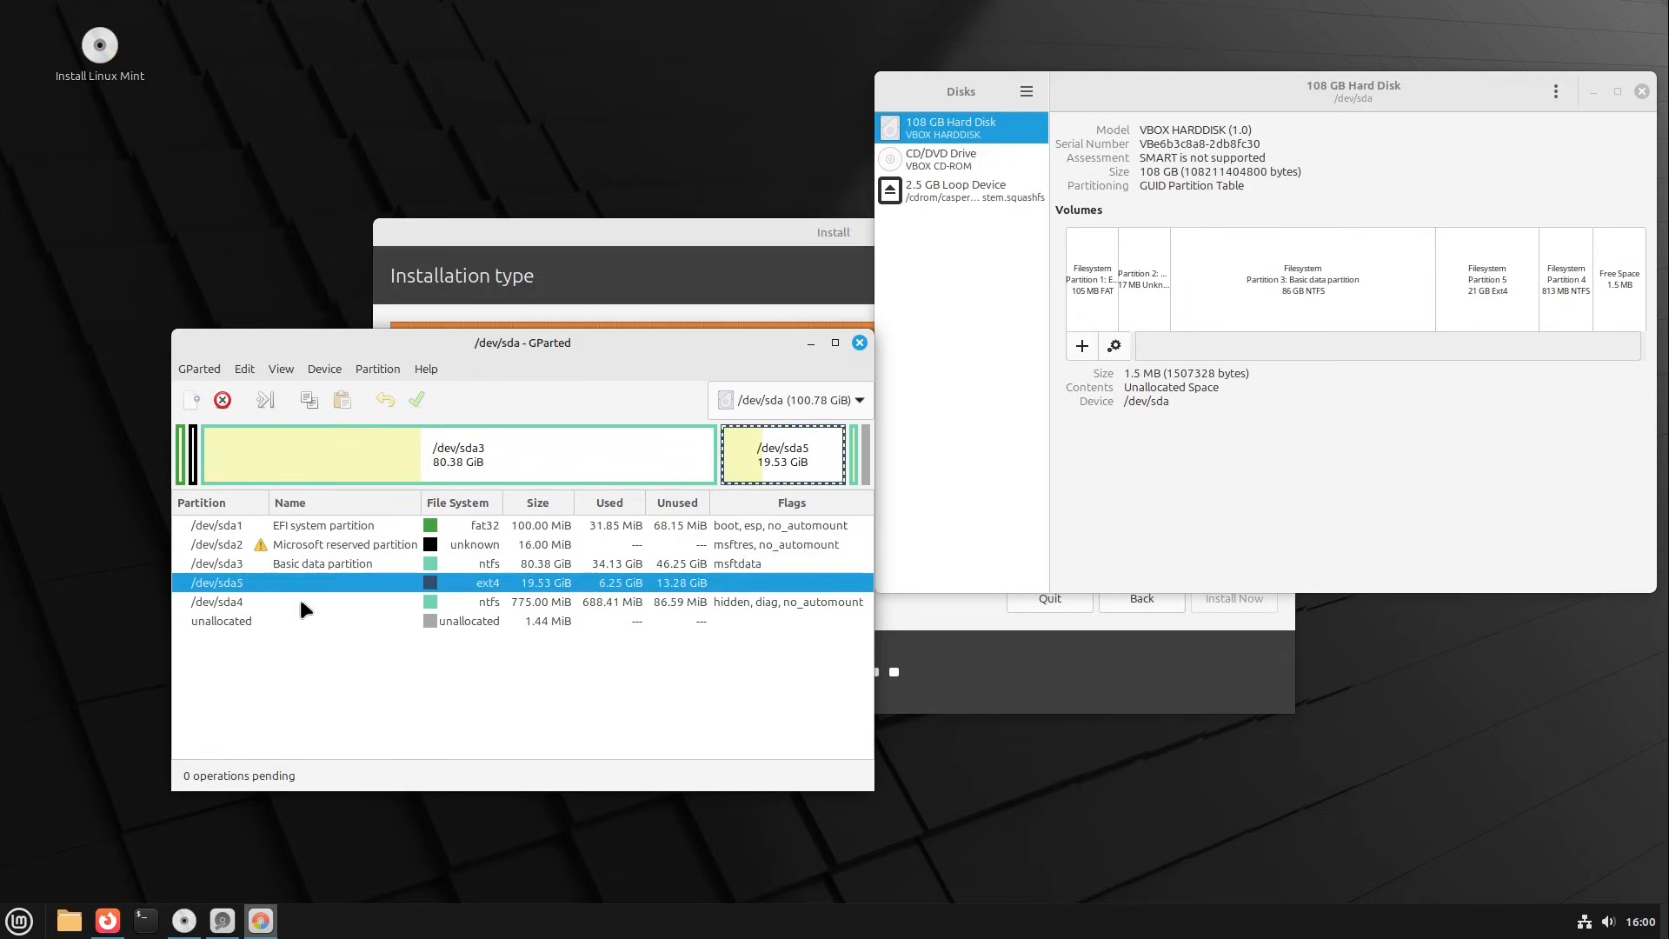
{"action": "left_click", "coordinate": [304, 602]}
{"action": "left_click", "coordinate": [301, 620]}
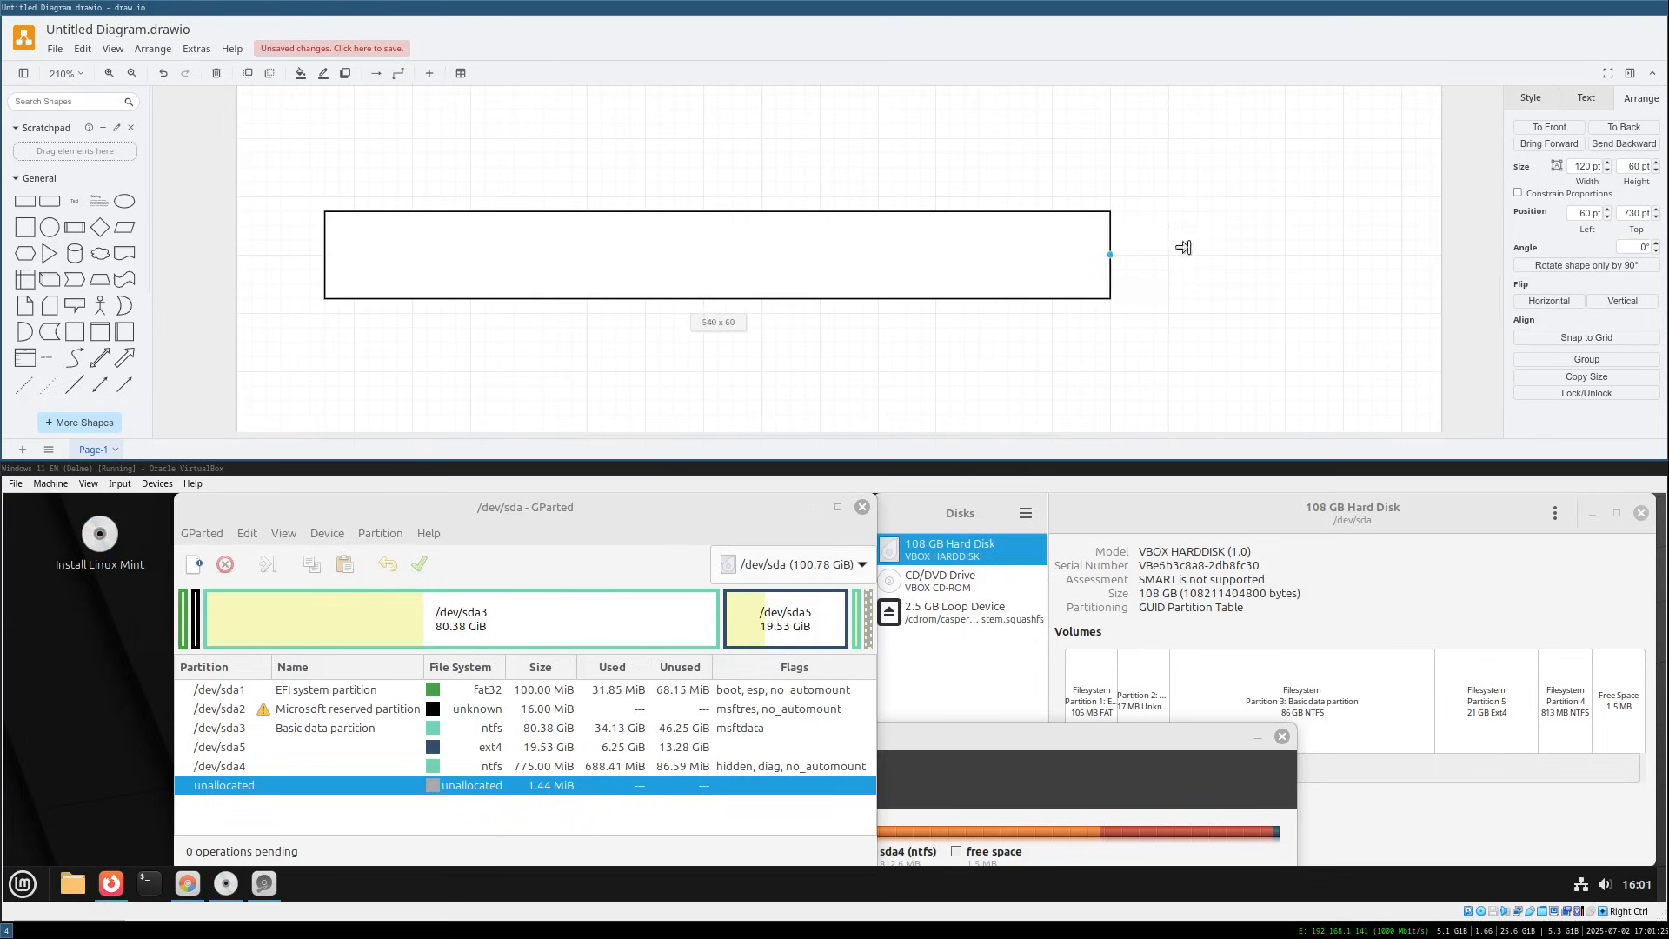
In the draw.io diagram, widen the bar to 680 pt and fit a 450 pt wide block labelled Windows inside it
{"action": "left_click_drag", "start_coordinate": [1182, 250], "coordinate": [1313, 254]}
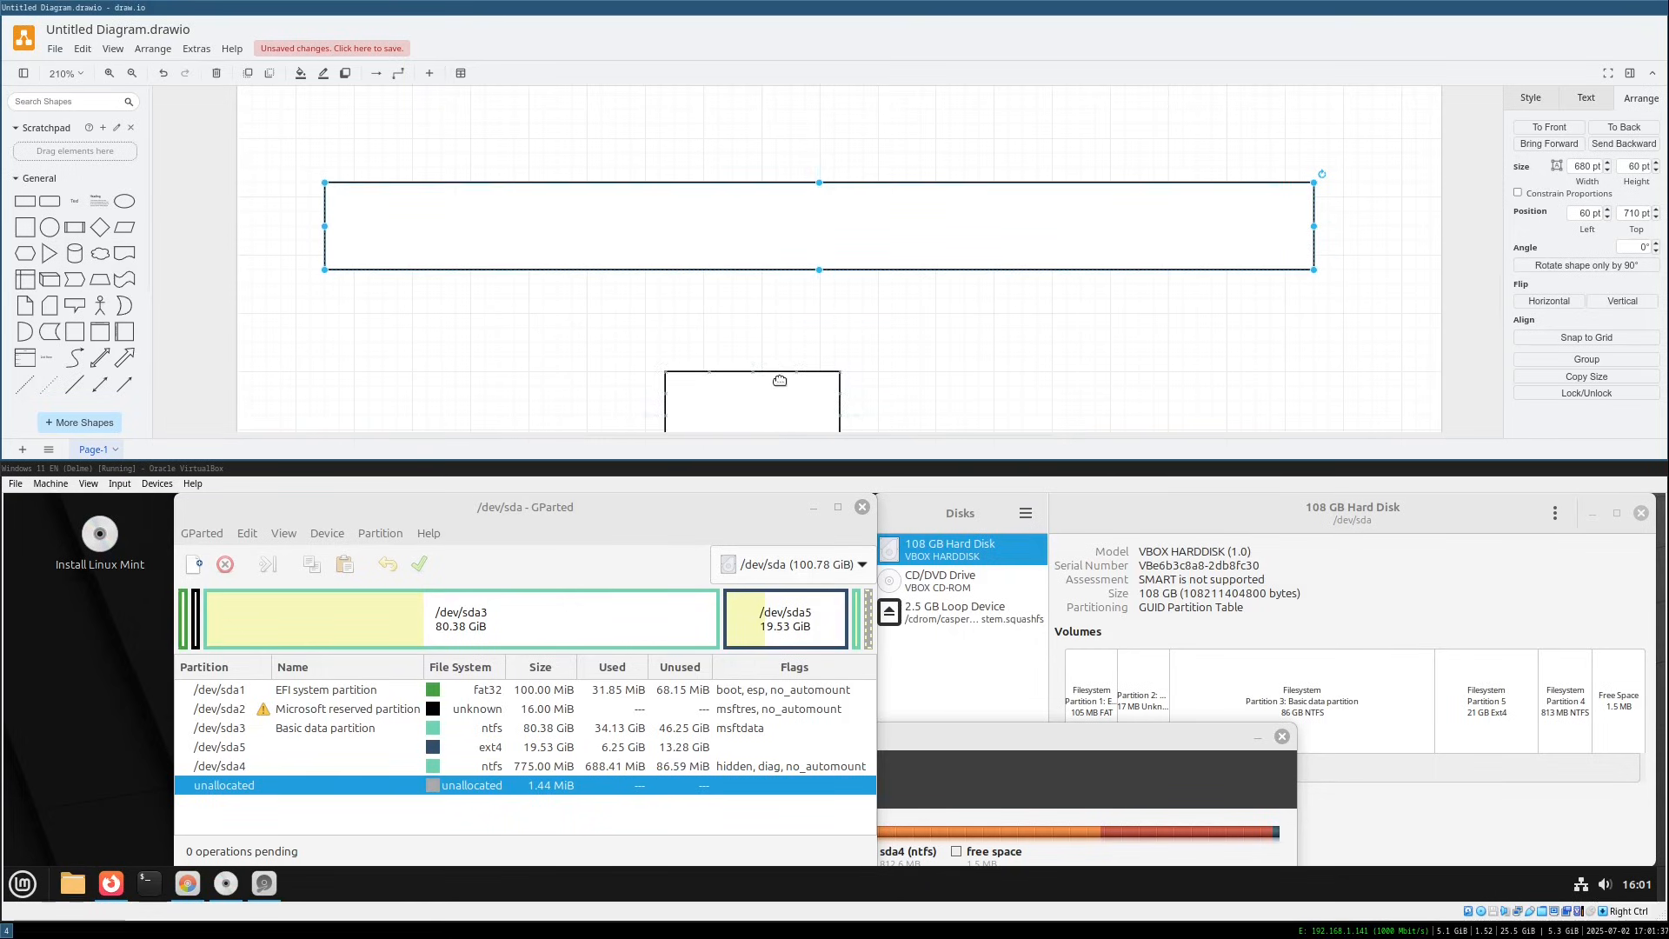
{"action": "left_click", "coordinate": [763, 396]}
{"action": "left_click_drag", "start_coordinate": [762, 396], "coordinate": [982, 200]}
{"action": "double_click", "coordinate": [652, 224]}
{"action": "type", "text": "Wi"}
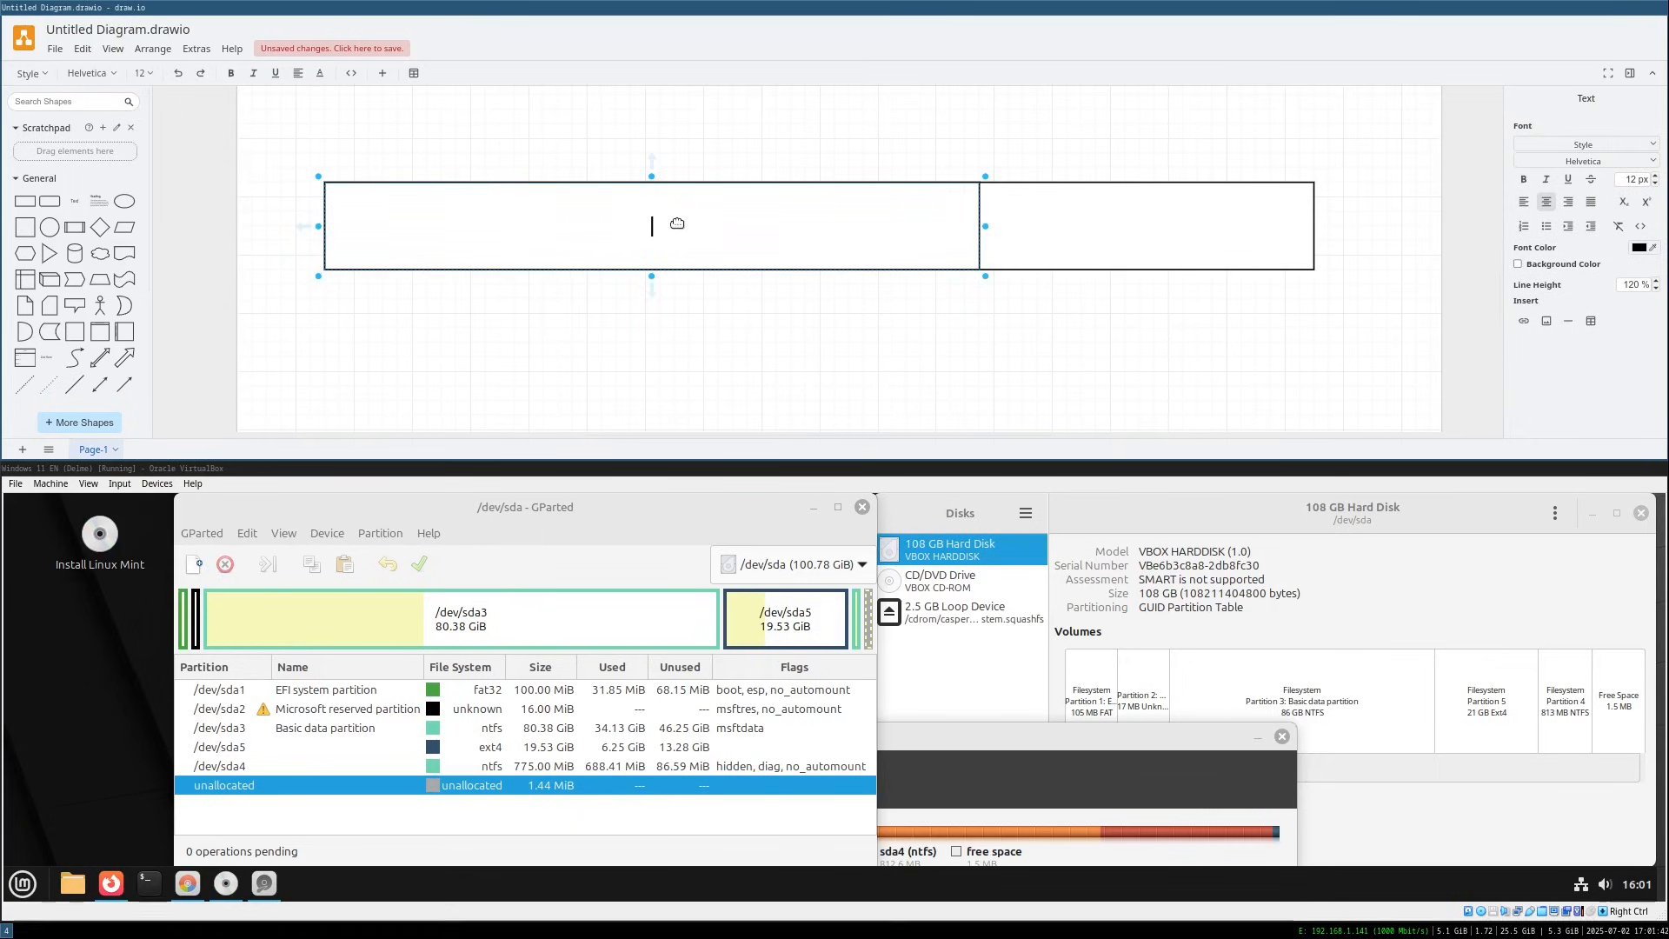
{"action": "type", "text": "ndows"}
{"action": "left_click", "coordinate": [712, 224]}
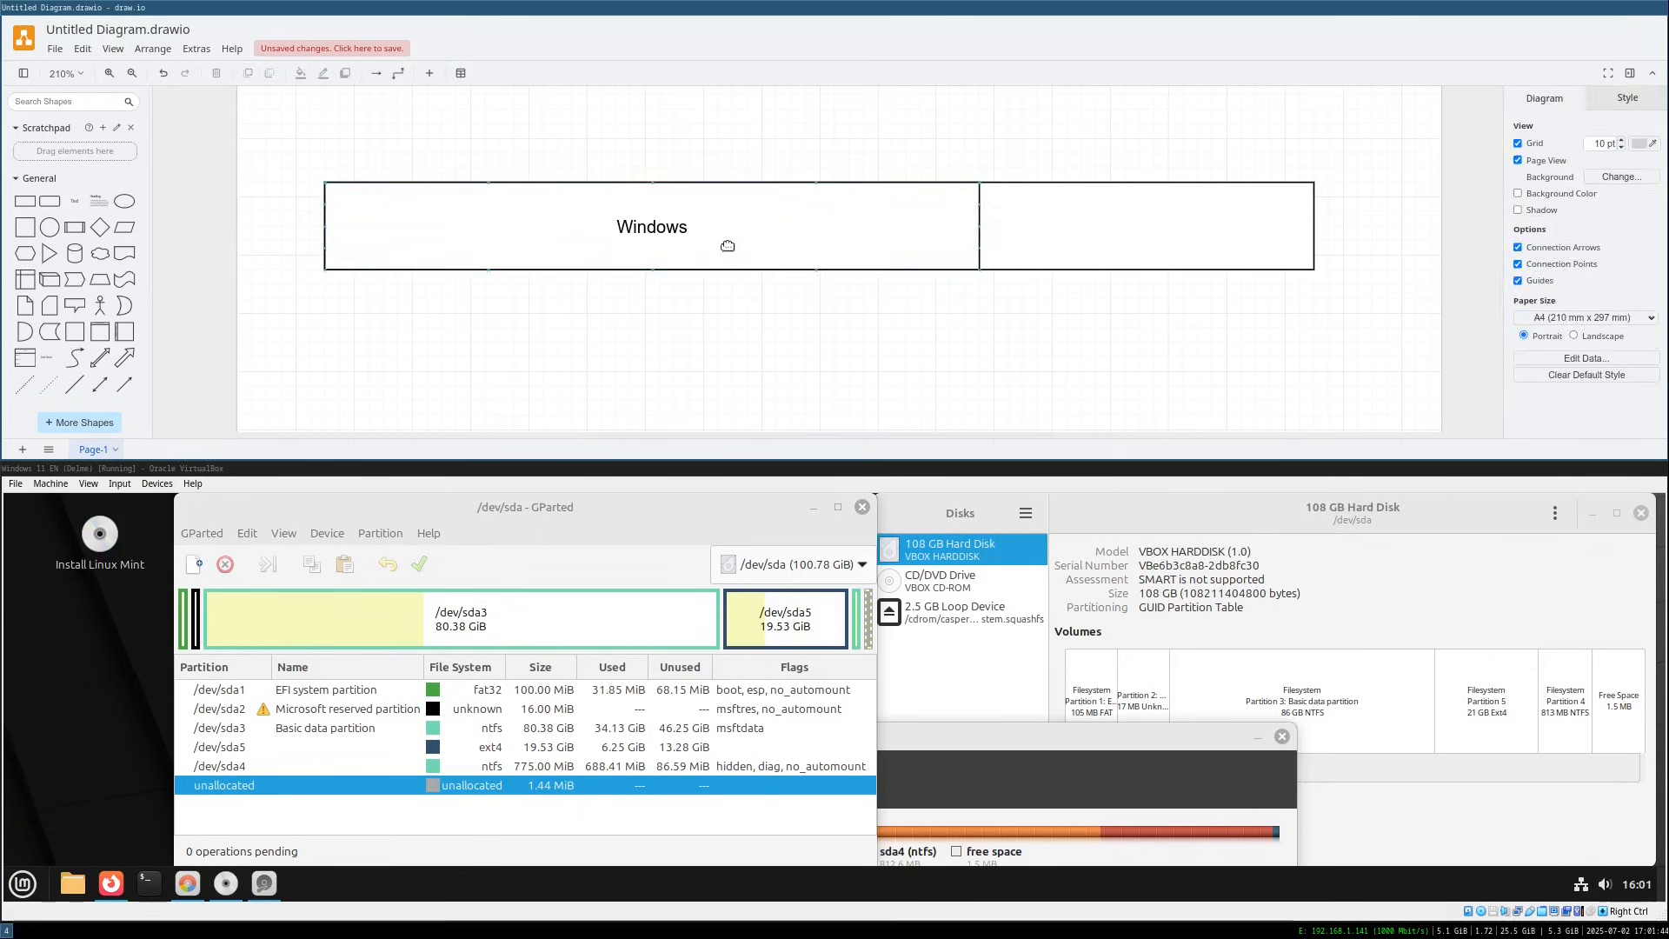
Duplicate the Windows block beside the original and turn the copy into a 230 pt wide block labelled Linux
{"action": "left_click", "coordinate": [616, 239]}
{"action": "left_click_drag", "start_coordinate": [617, 240], "coordinate": [1182, 252]}
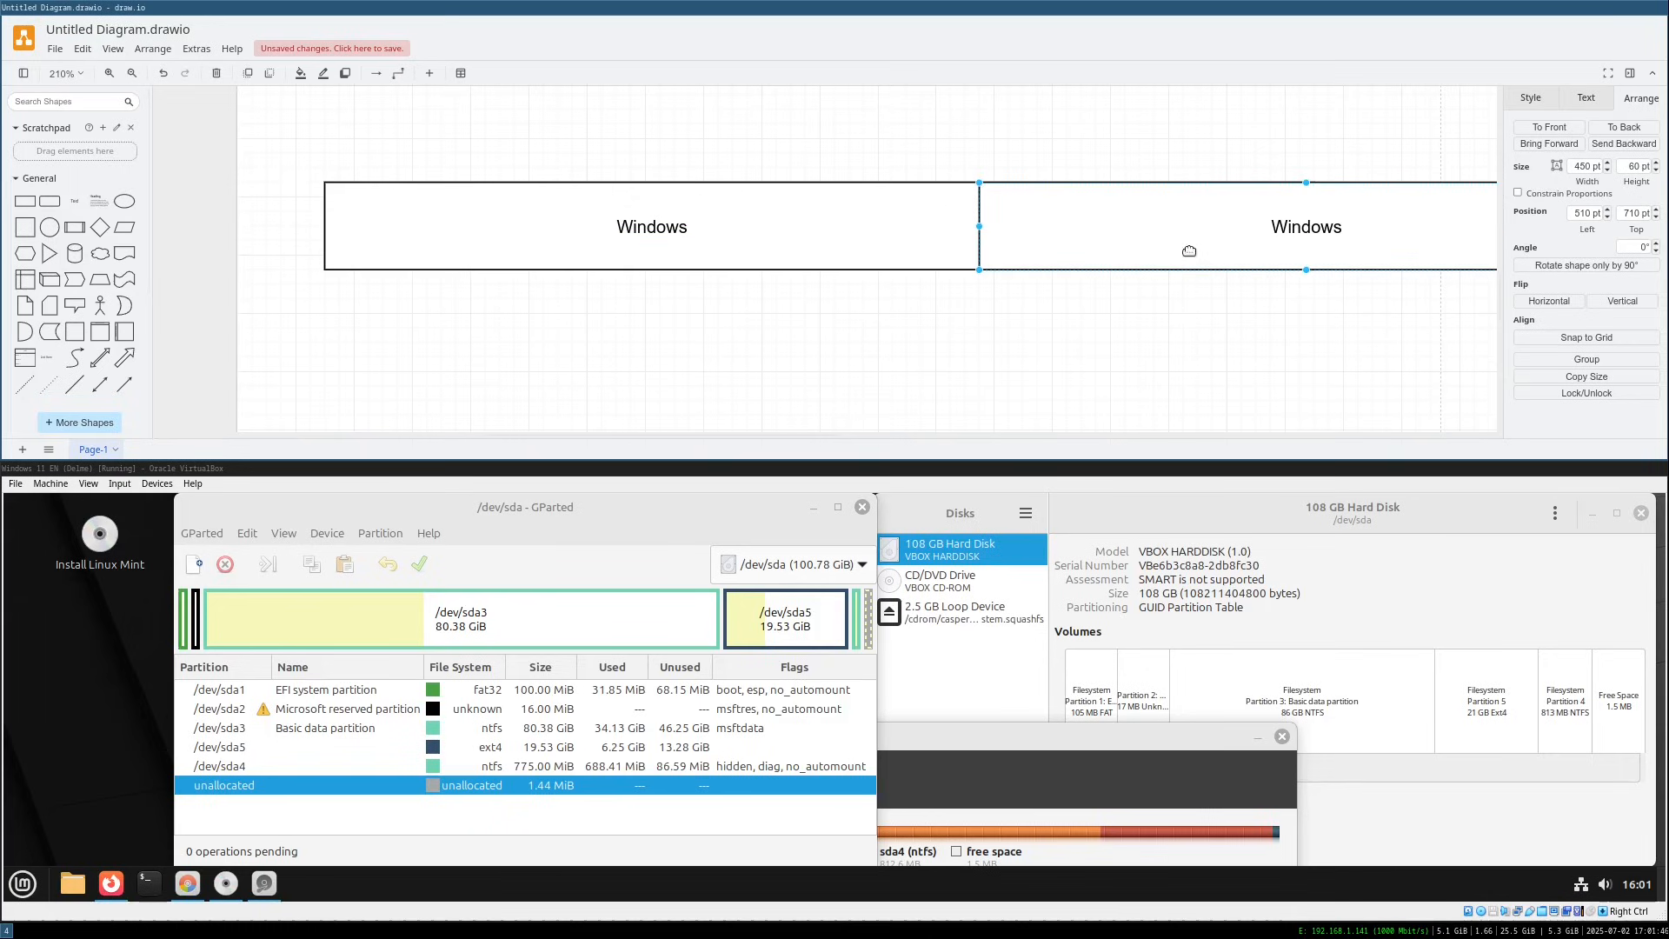
{"action": "scroll", "coordinate": [1182, 252], "scroll_direction": "down", "scroll_amount": 2}
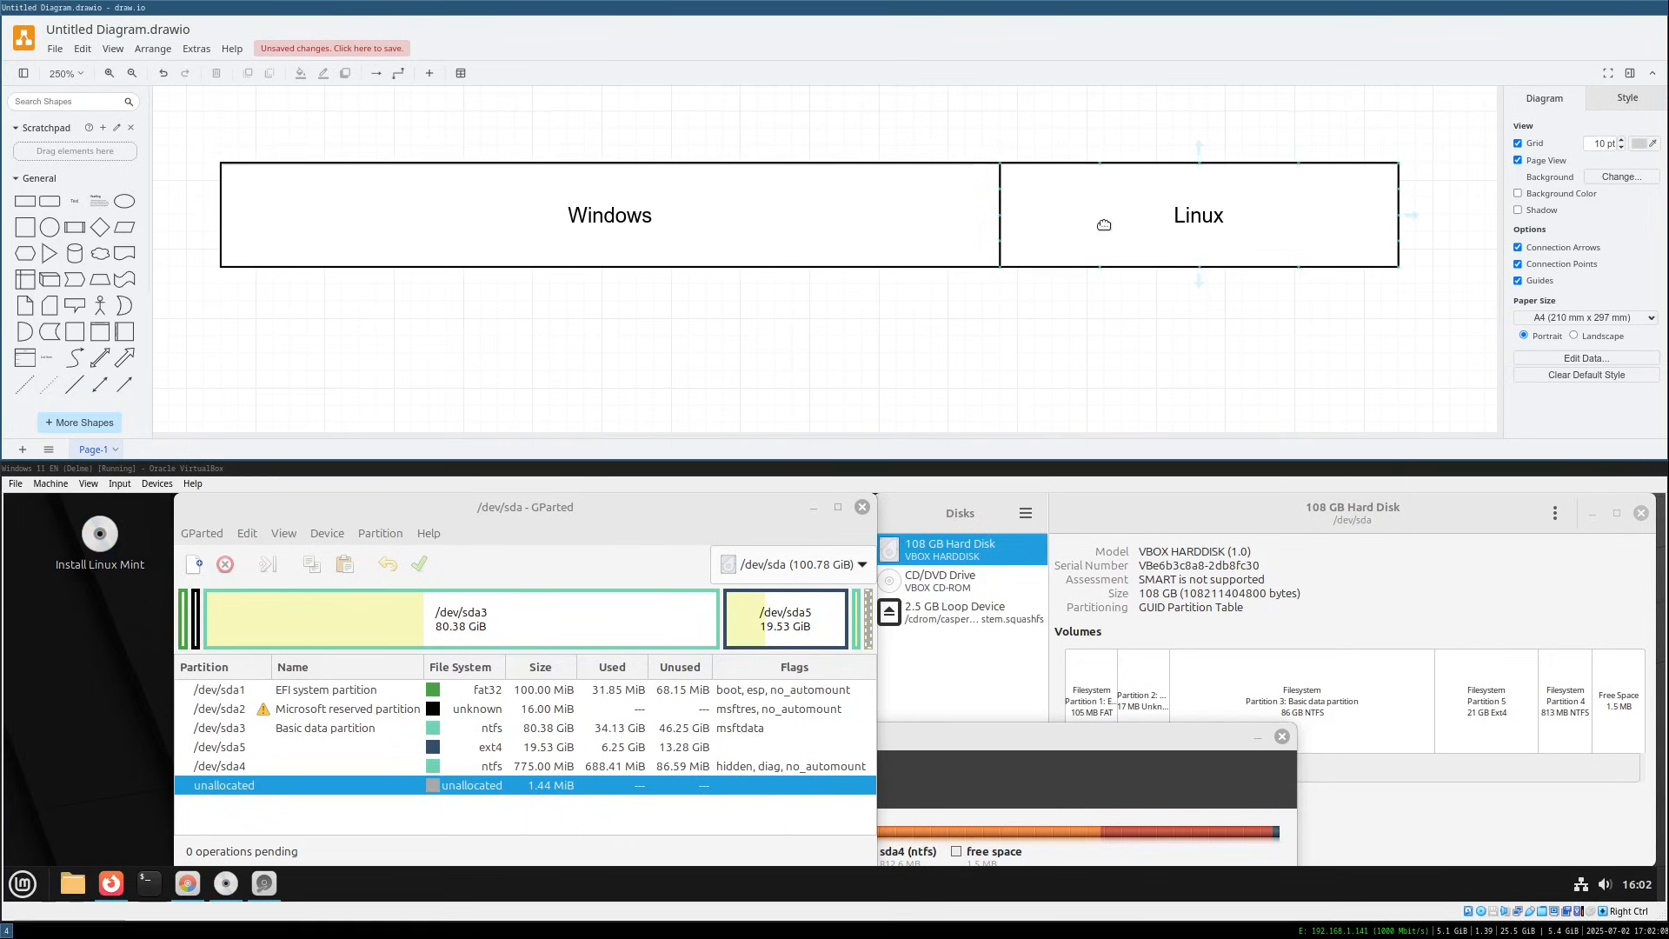
Try deleting the Linux block and extending the Windows block to 680 pt, and undo it
{"action": "left_click", "coordinate": [1101, 215]}
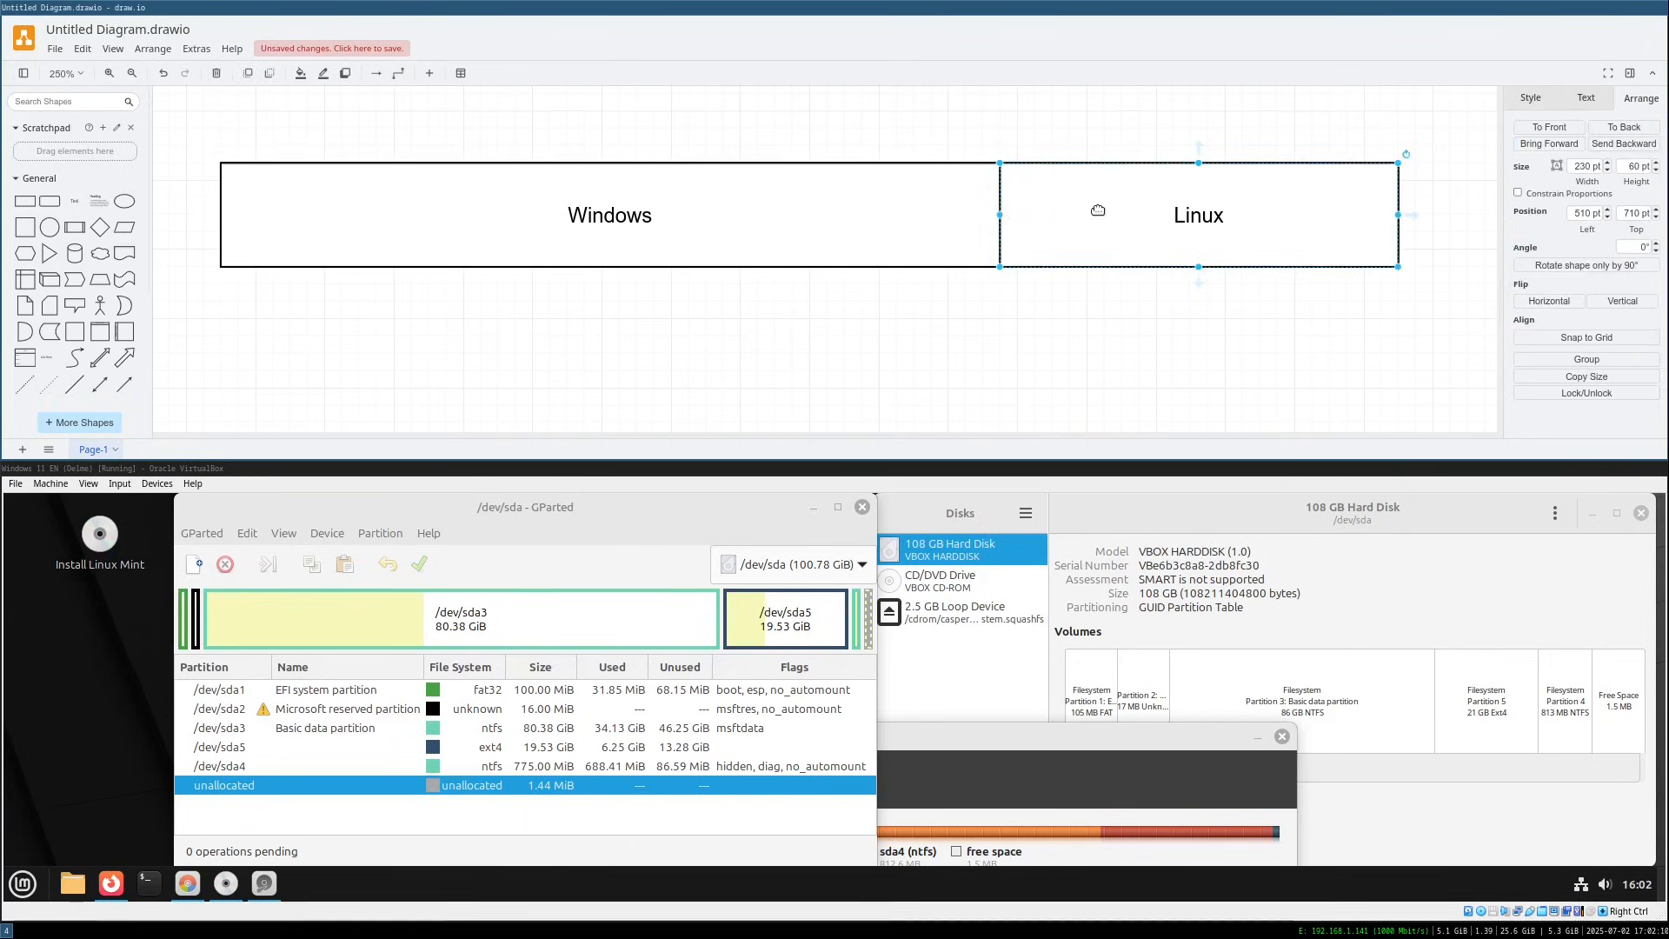
{"action": "key", "text": "Delete"}
{"action": "left_click", "coordinate": [939, 222]}
{"action": "left_click_drag", "start_coordinate": [1000, 215], "coordinate": [1402, 208]}
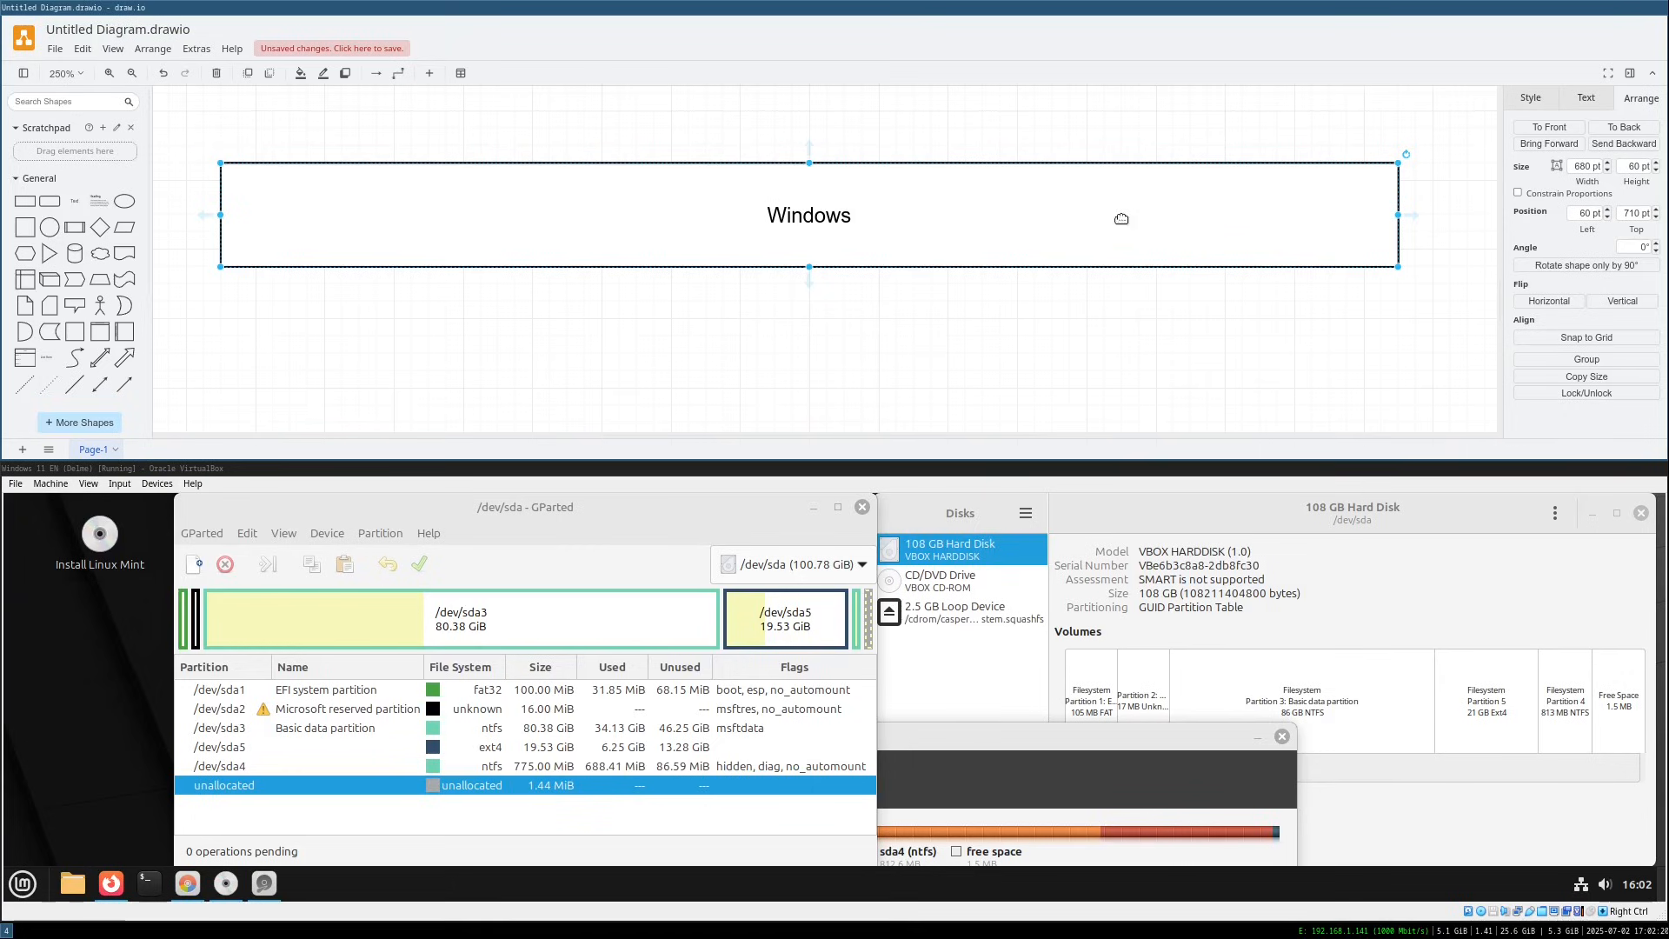
{"action": "key", "text": "ctrl+z"}
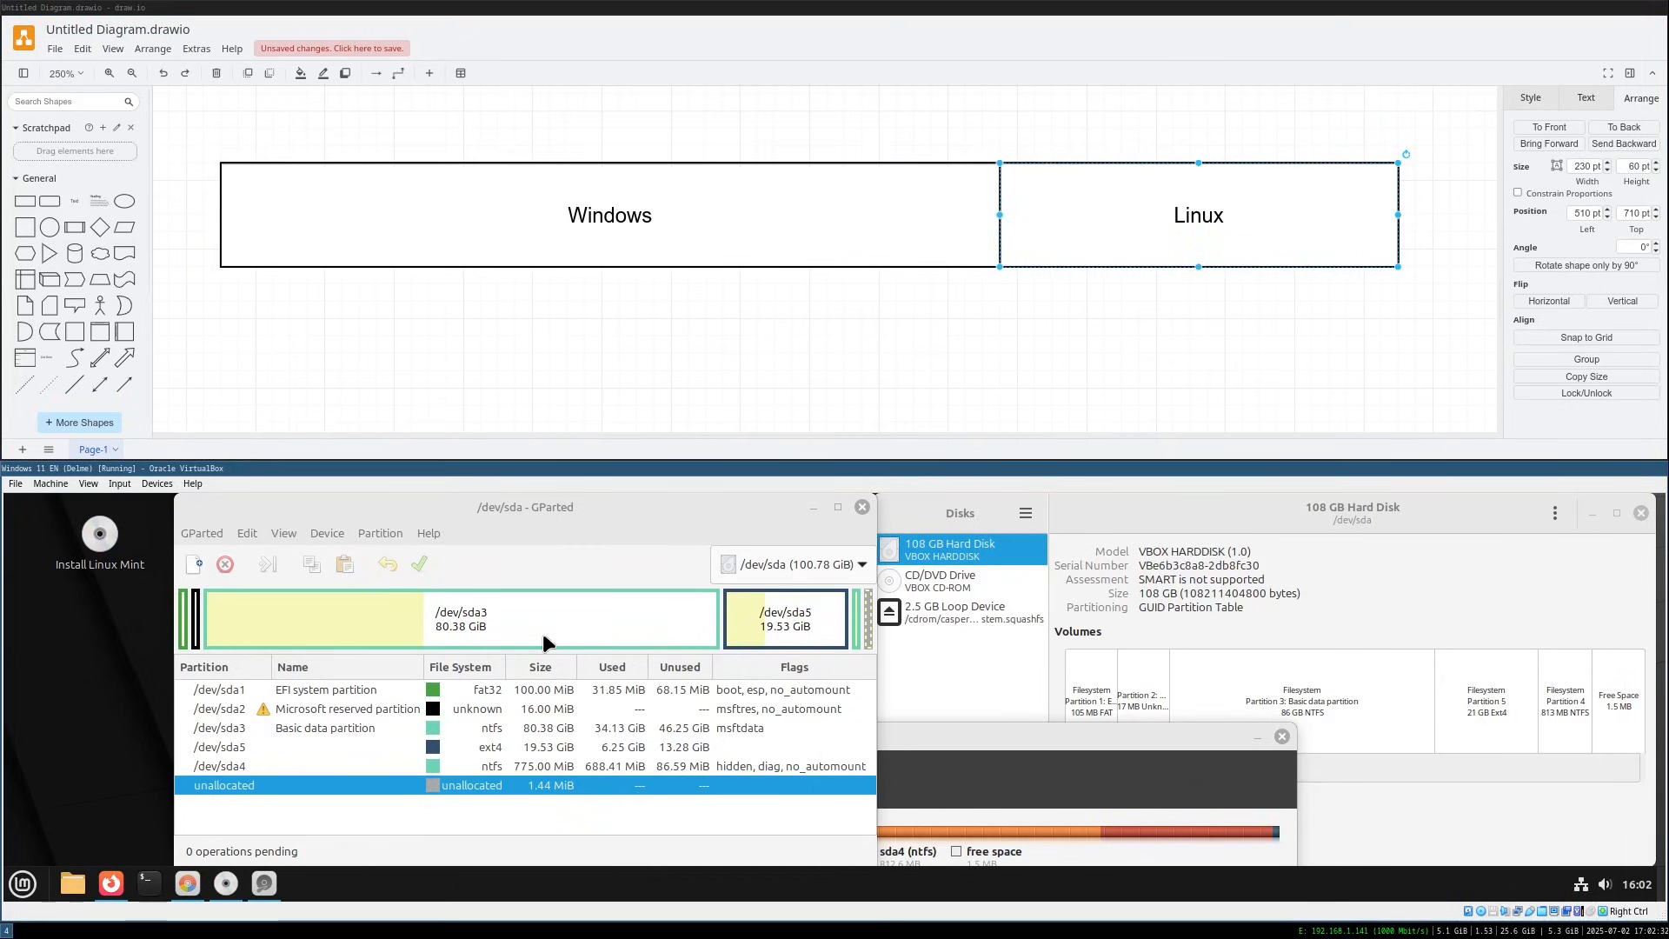
Build a second bar beneath the first from a new rectangle and fit a wide block labelled NTFS inside it
{"action": "left_click", "coordinate": [24, 200]}
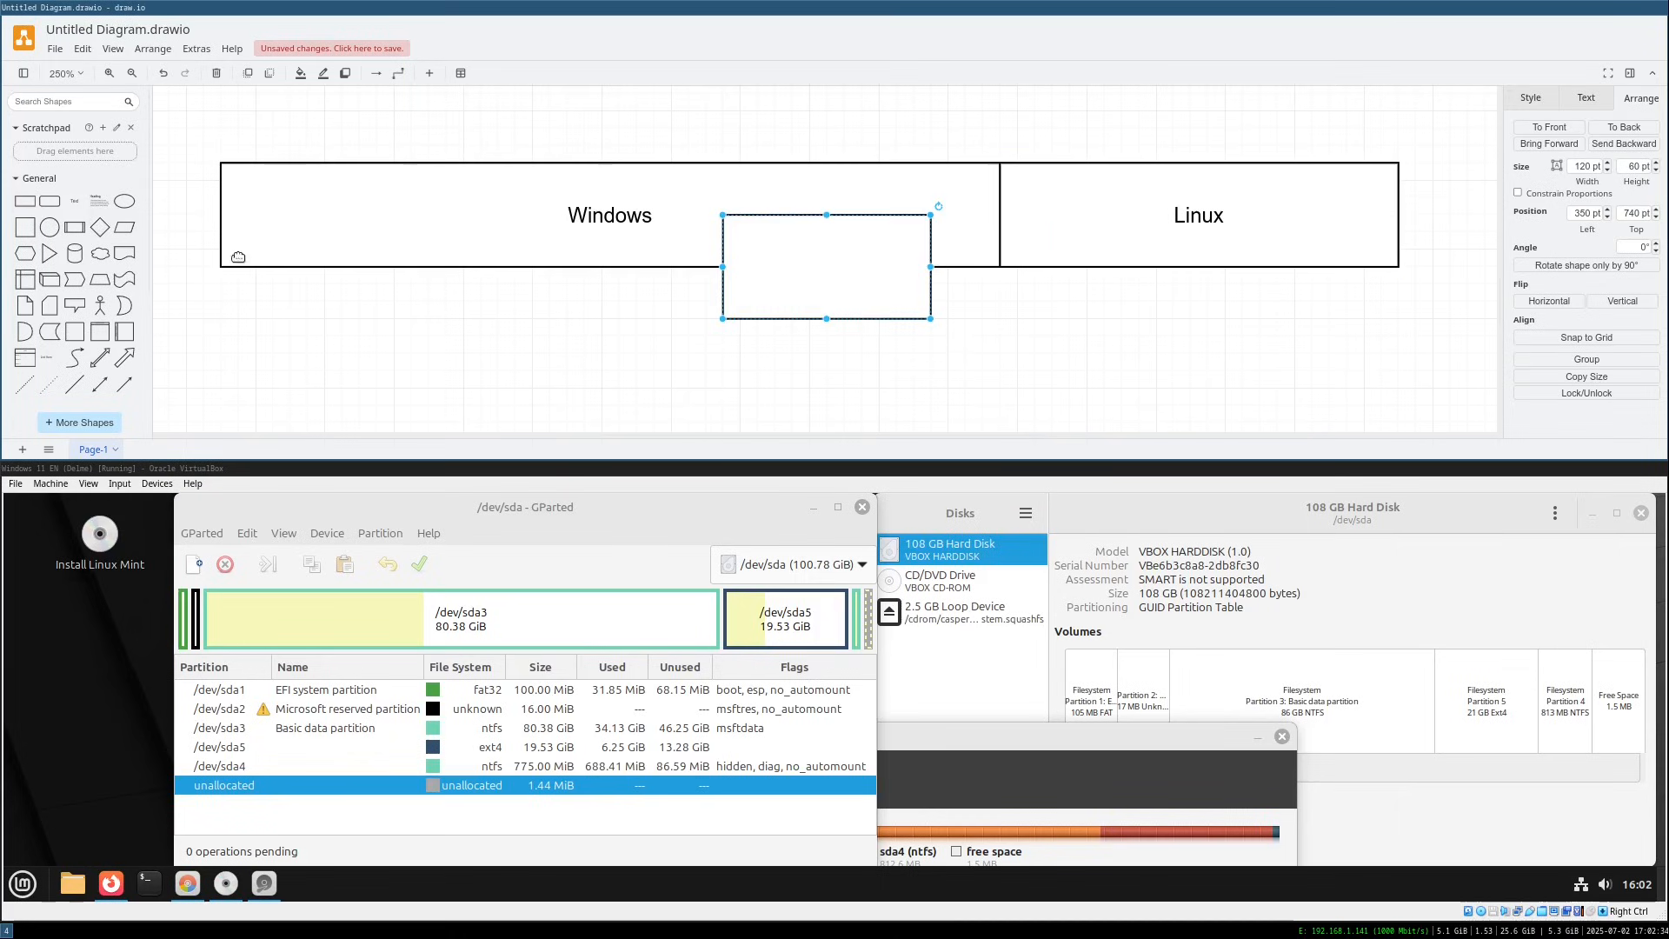
{"action": "mouse_move", "coordinate": [862, 254]}
{"action": "left_mouse_down"}
{"action": "mouse_move", "coordinate": [362, 347]}
{"action": "mouse_move", "coordinate": [1389, 321]}
{"action": "left_mouse_up"}
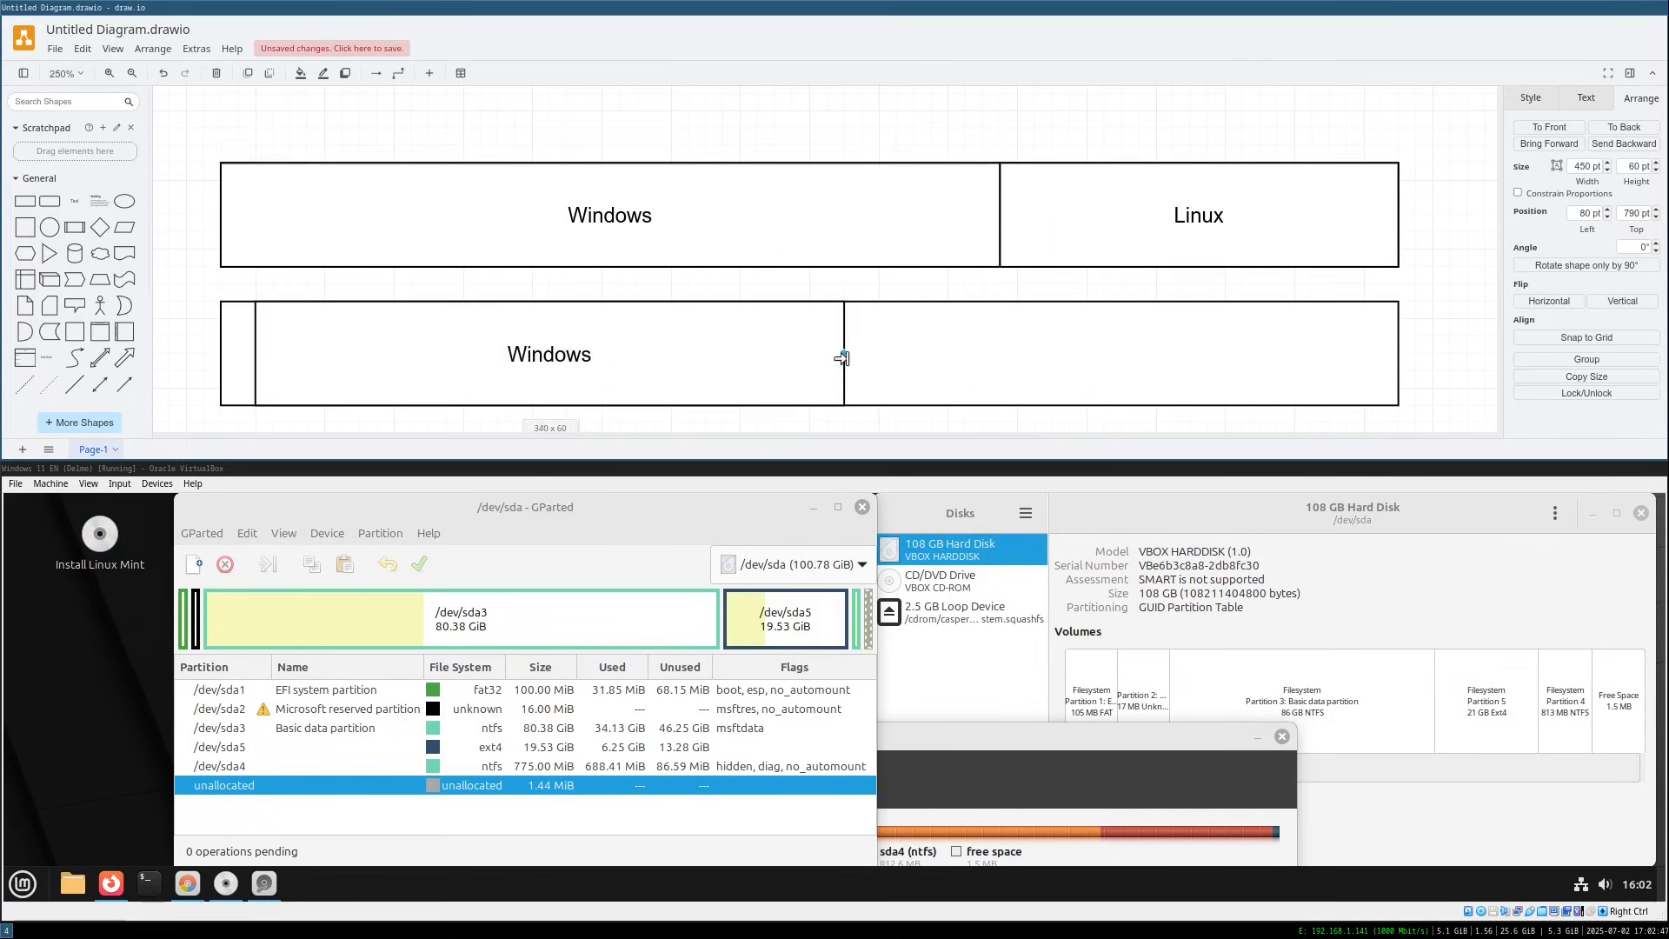
{"action": "left_click_drag", "start_coordinate": [842, 357], "coordinate": [911, 356]}
{"action": "double_click", "coordinate": [691, 355]}
{"action": "type", "text": "NTFS"}
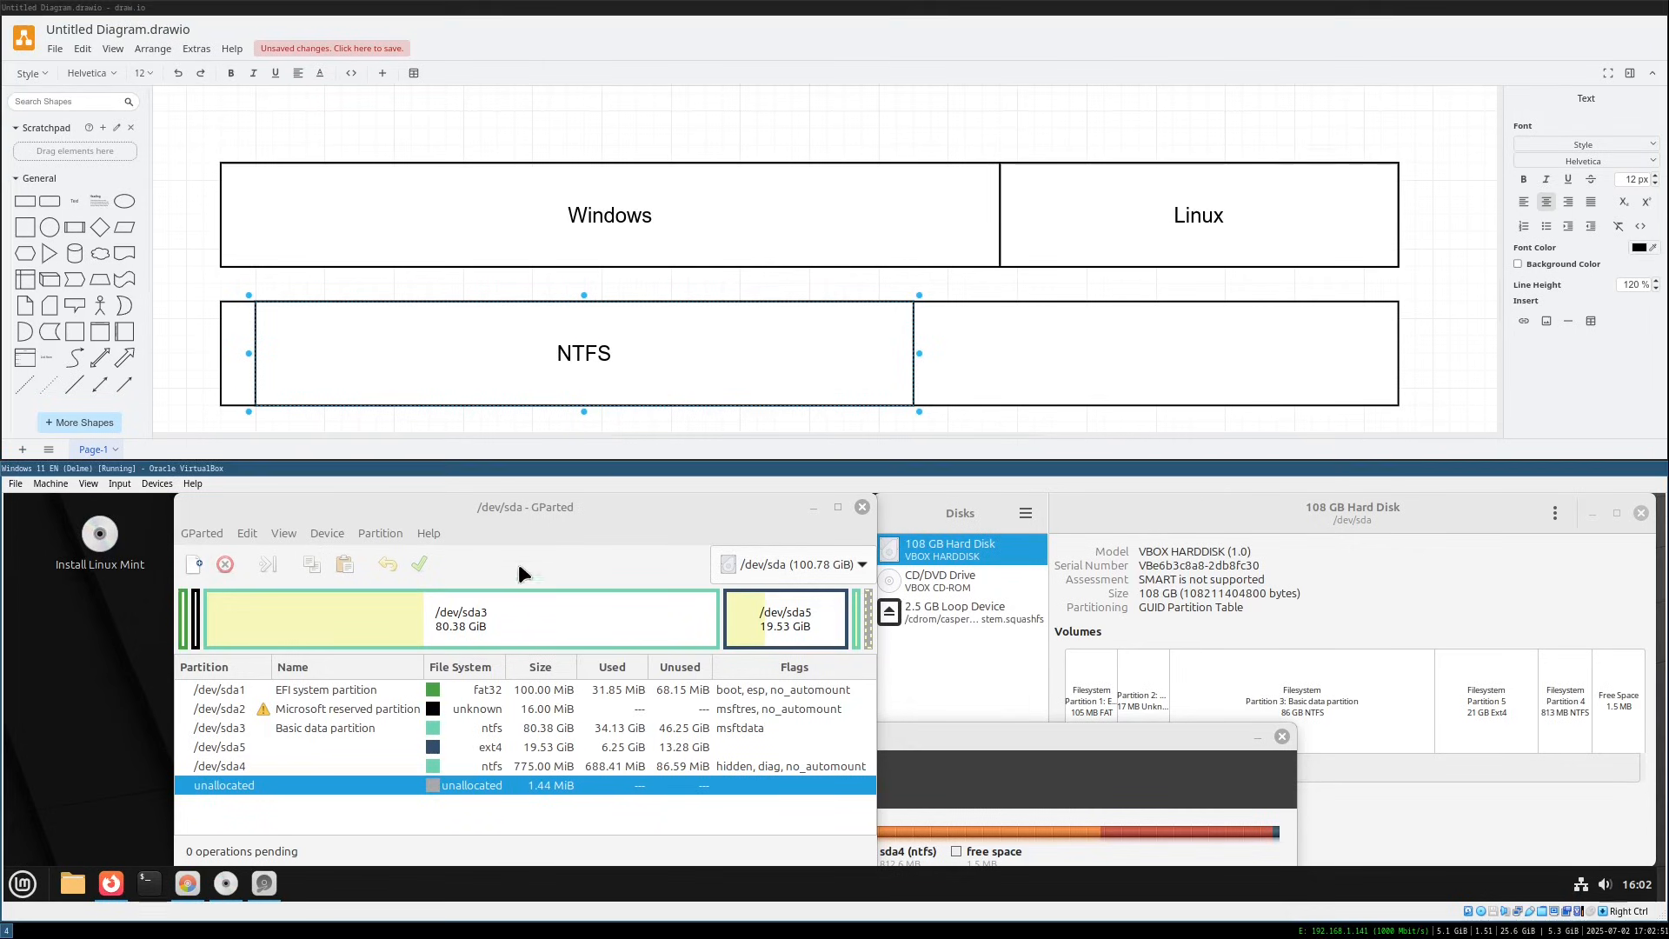
Add a second line reading "Windows C:" to the NTFS block's label and shift the block along the bar to 95 pt
{"action": "left_click", "coordinate": [466, 616]}
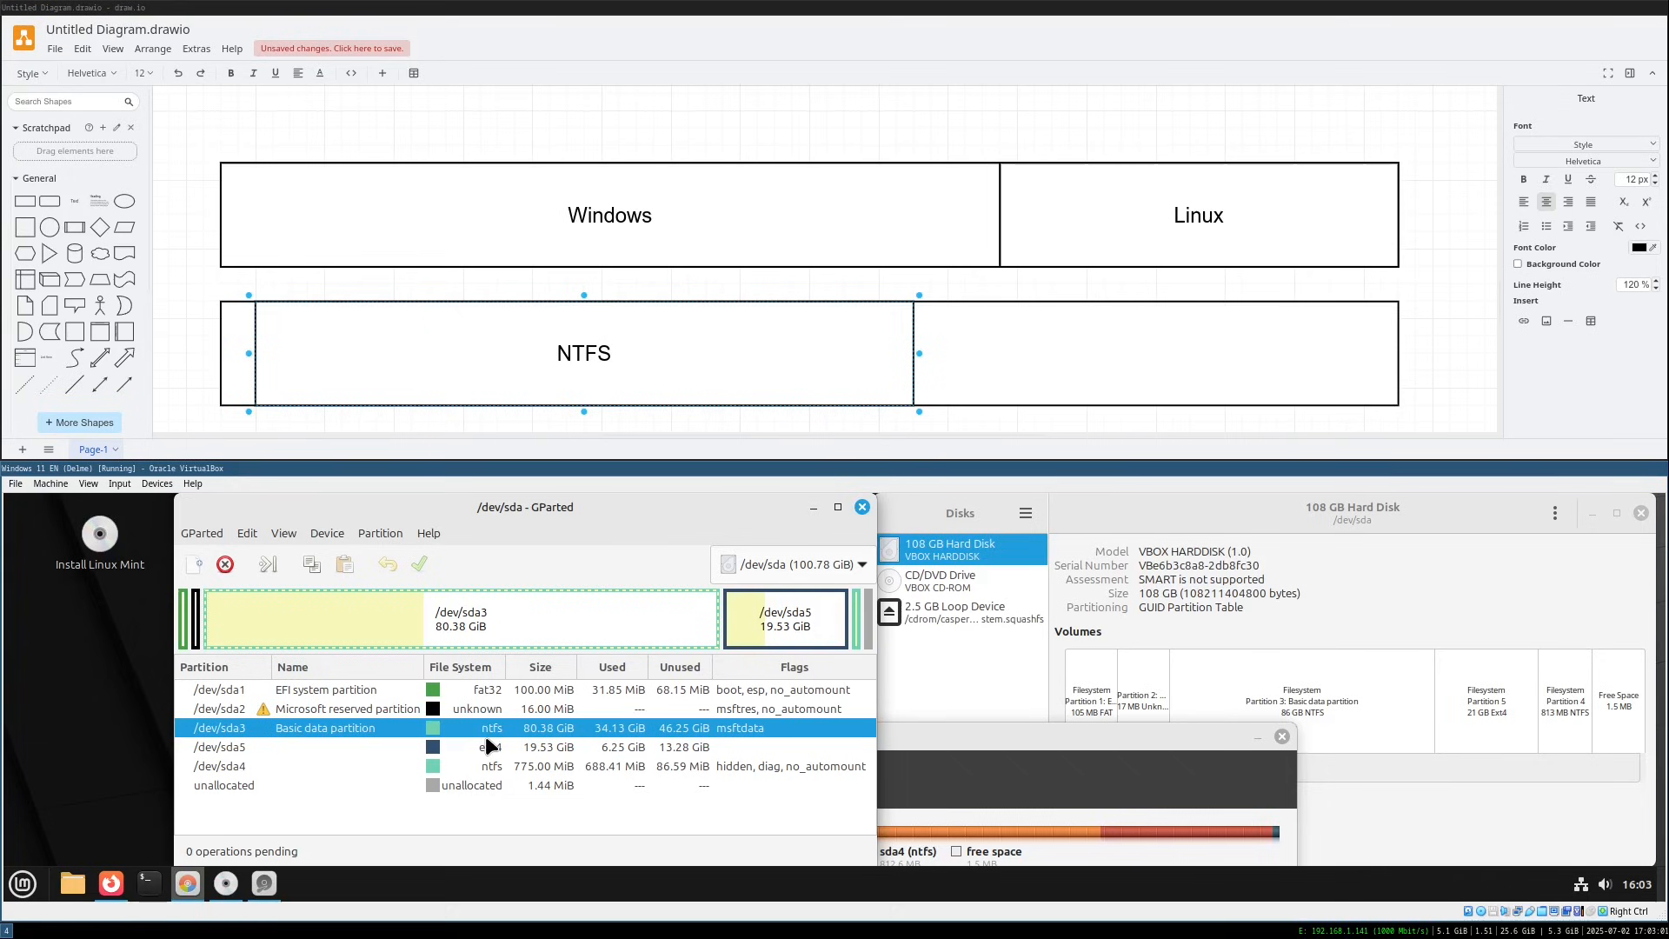
{"action": "left_click", "coordinate": [611, 354]}
{"action": "key", "text": "Return"}
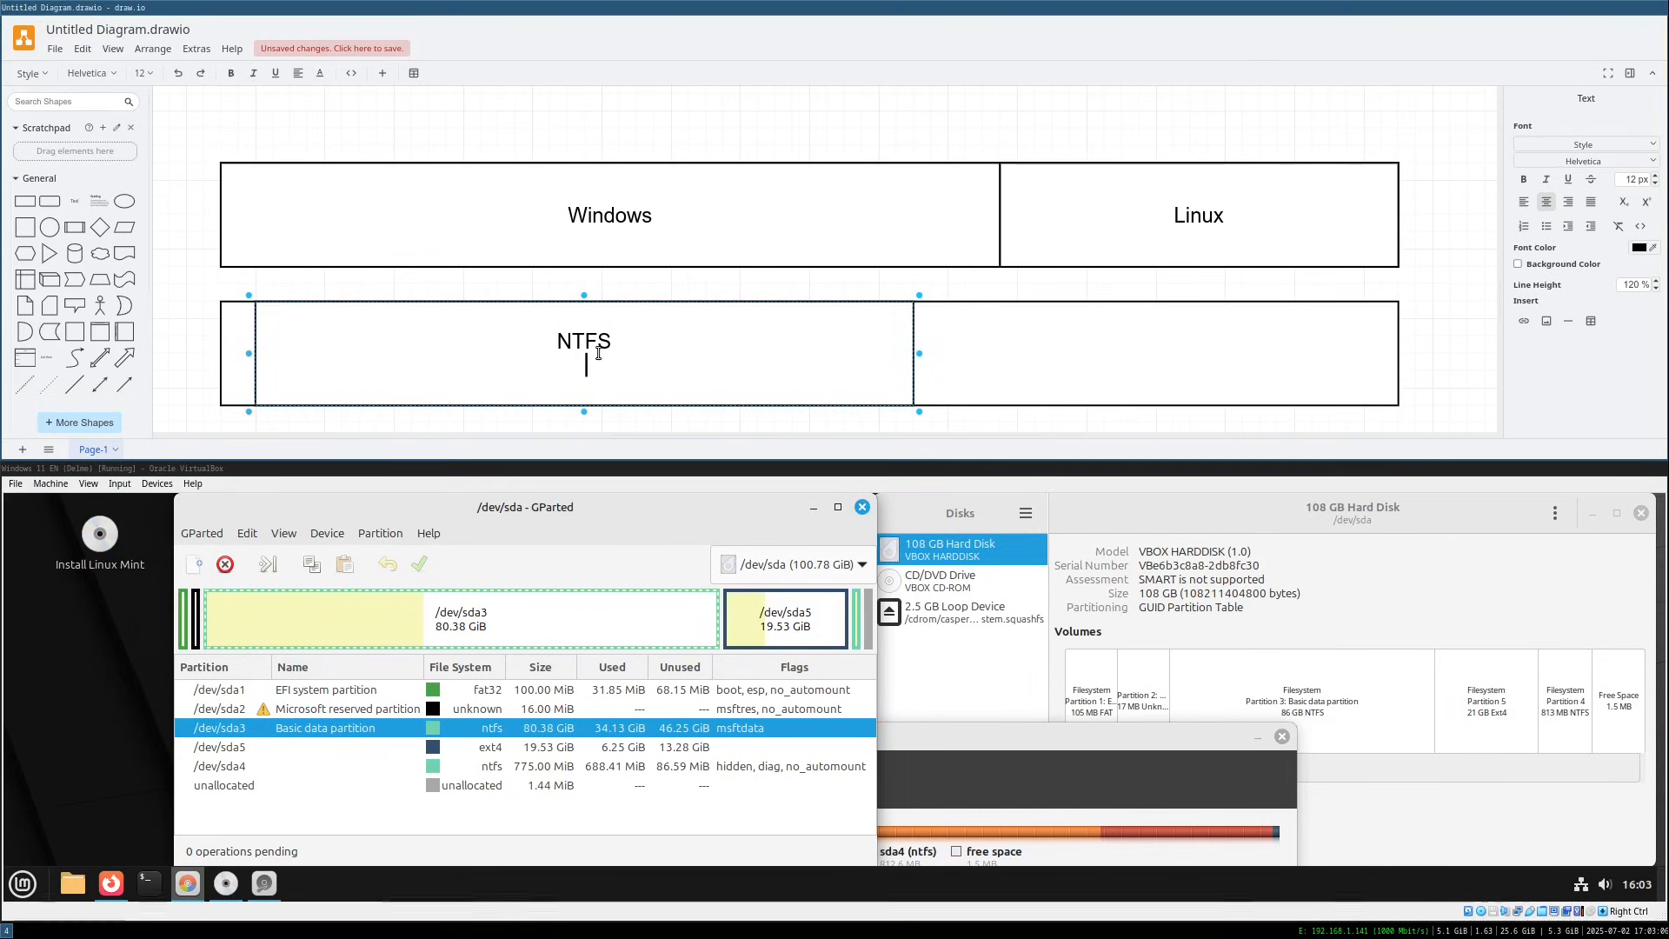
{"action": "type", "text": "Wind"}
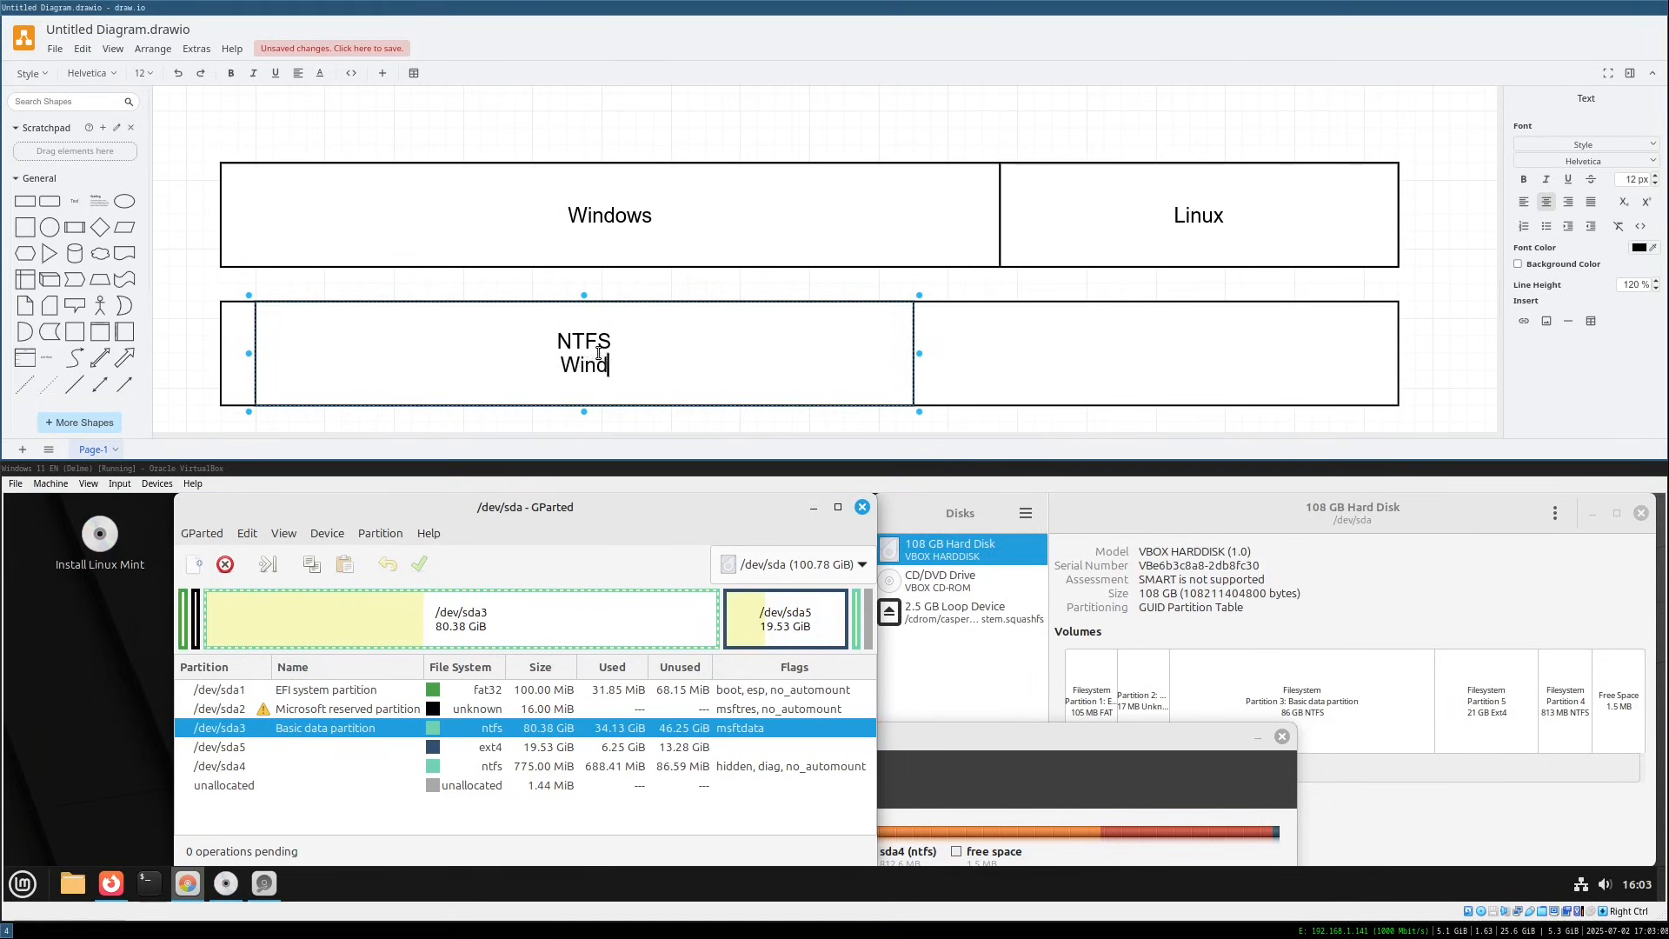
{"action": "type", "text": "ows: "}
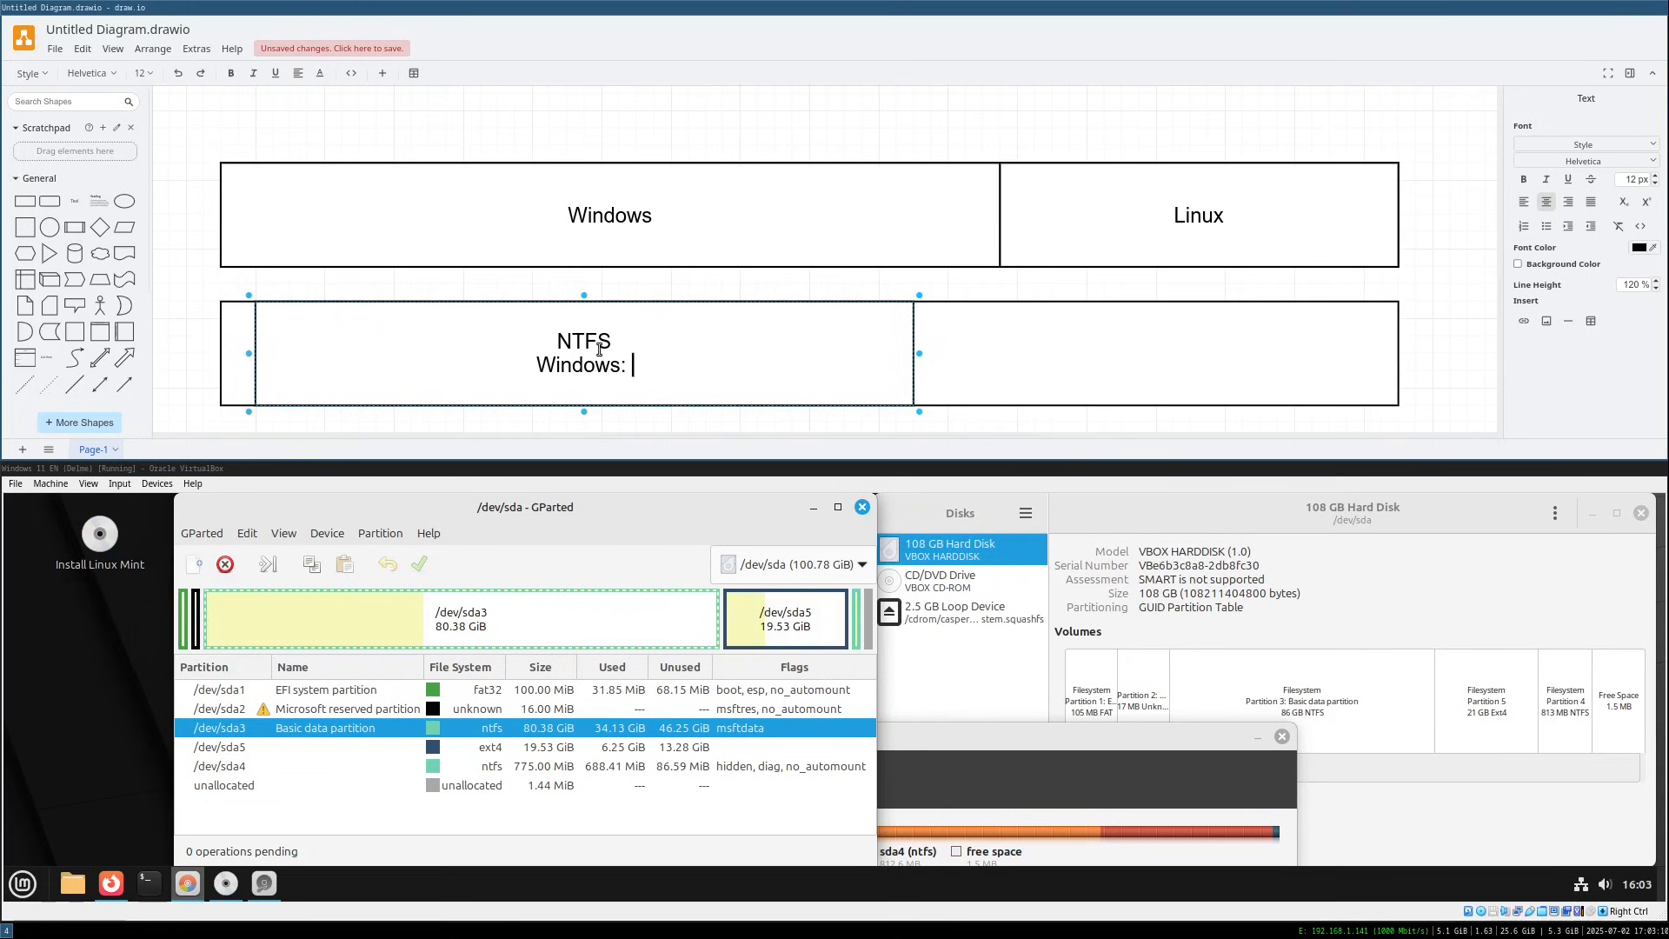
{"action": "type", "text": "C"}
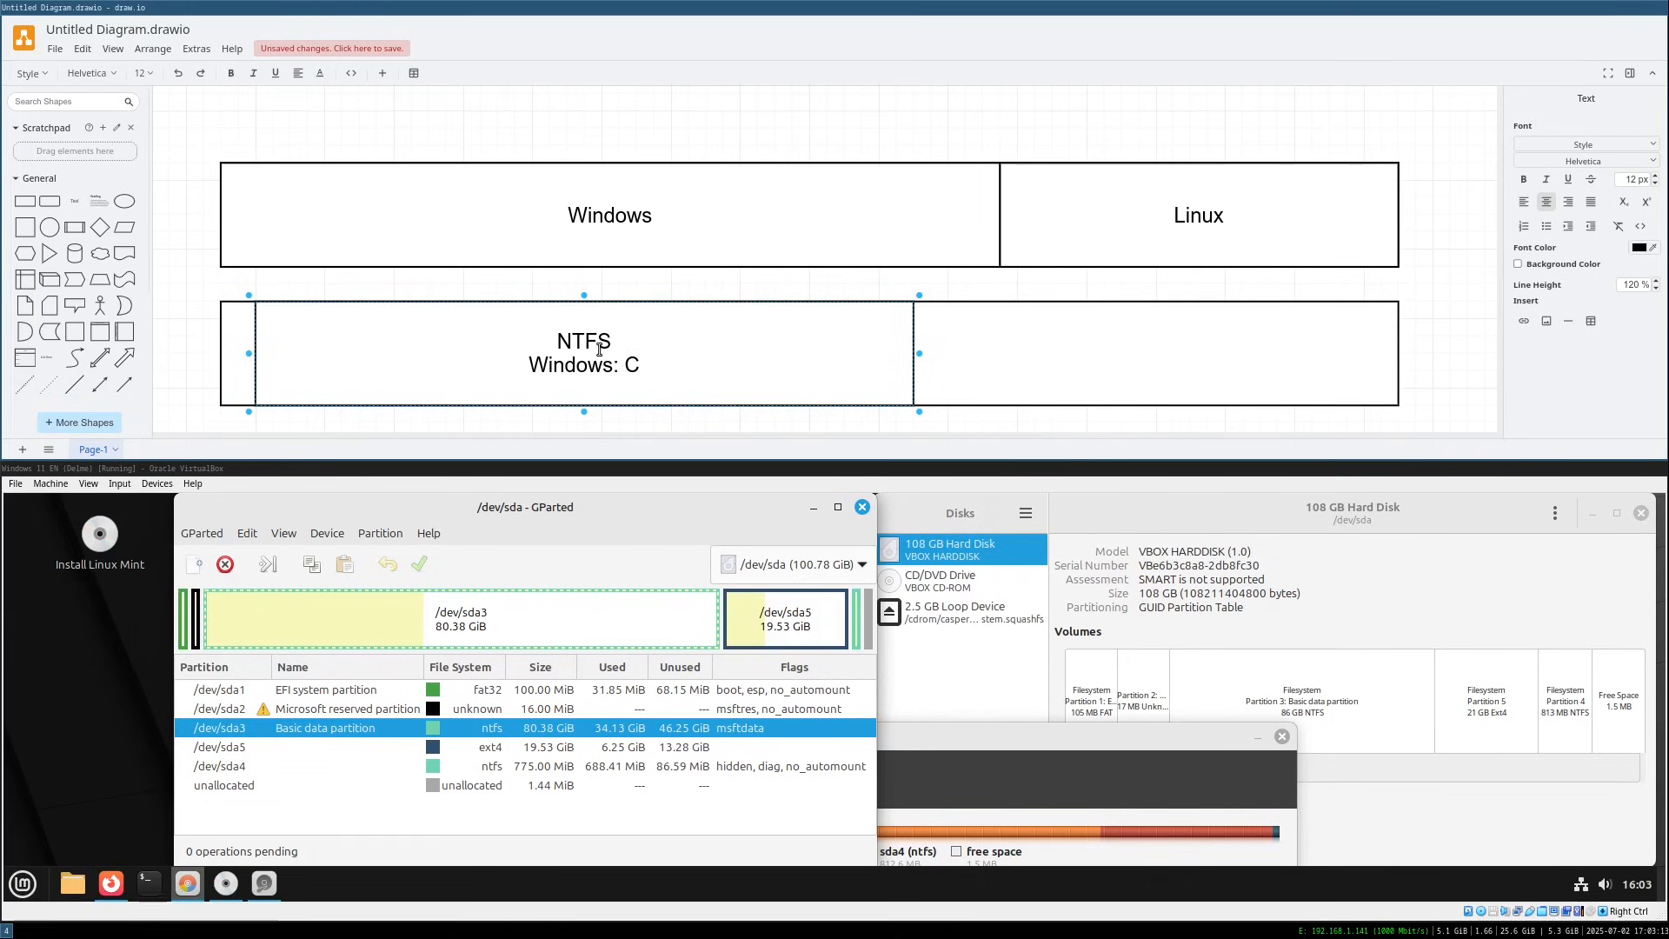
{"action": "key", "text": "Left"}
{"action": "key", "text": "Left"}
{"action": "key", "text": "BackSpace"}
{"action": "key", "text": "End"}
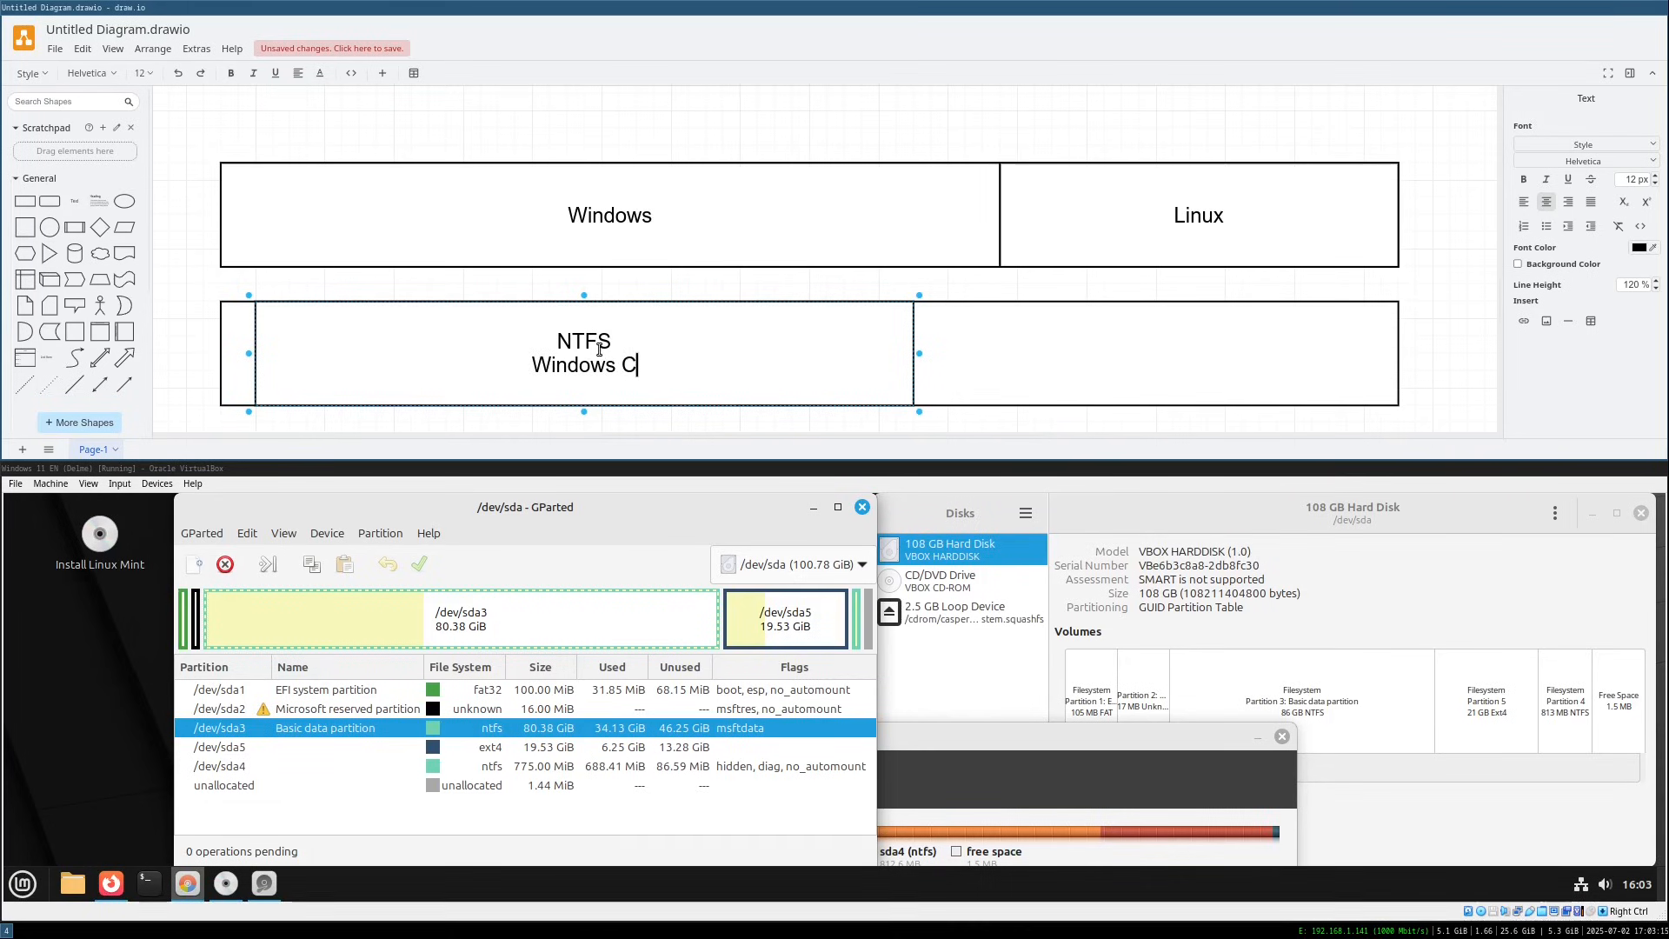
{"action": "type", "text": ":"}
{"action": "key", "text": "Escape"}
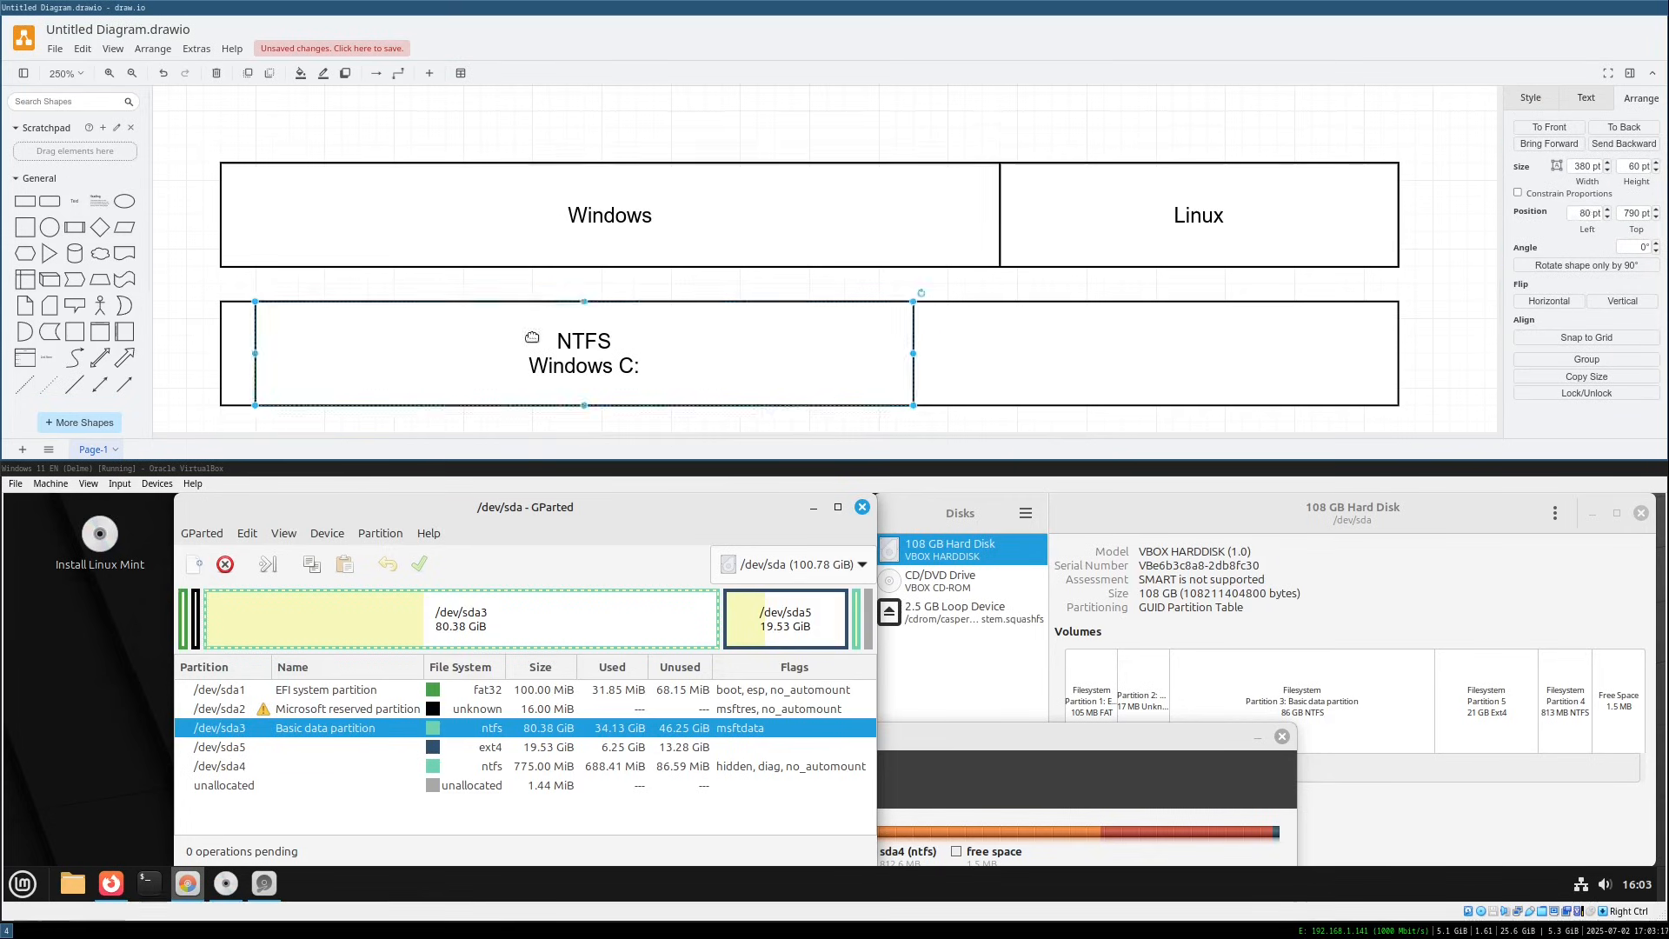
{"action": "left_click_drag", "start_coordinate": [532, 338], "coordinate": [558, 338]}
Add a 35 pt wide block labelled MRP at the 95 pt position, over the start of the NTFS block
{"action": "scroll", "coordinate": [369, 343], "scroll_direction": "down", "scroll_amount": 4}
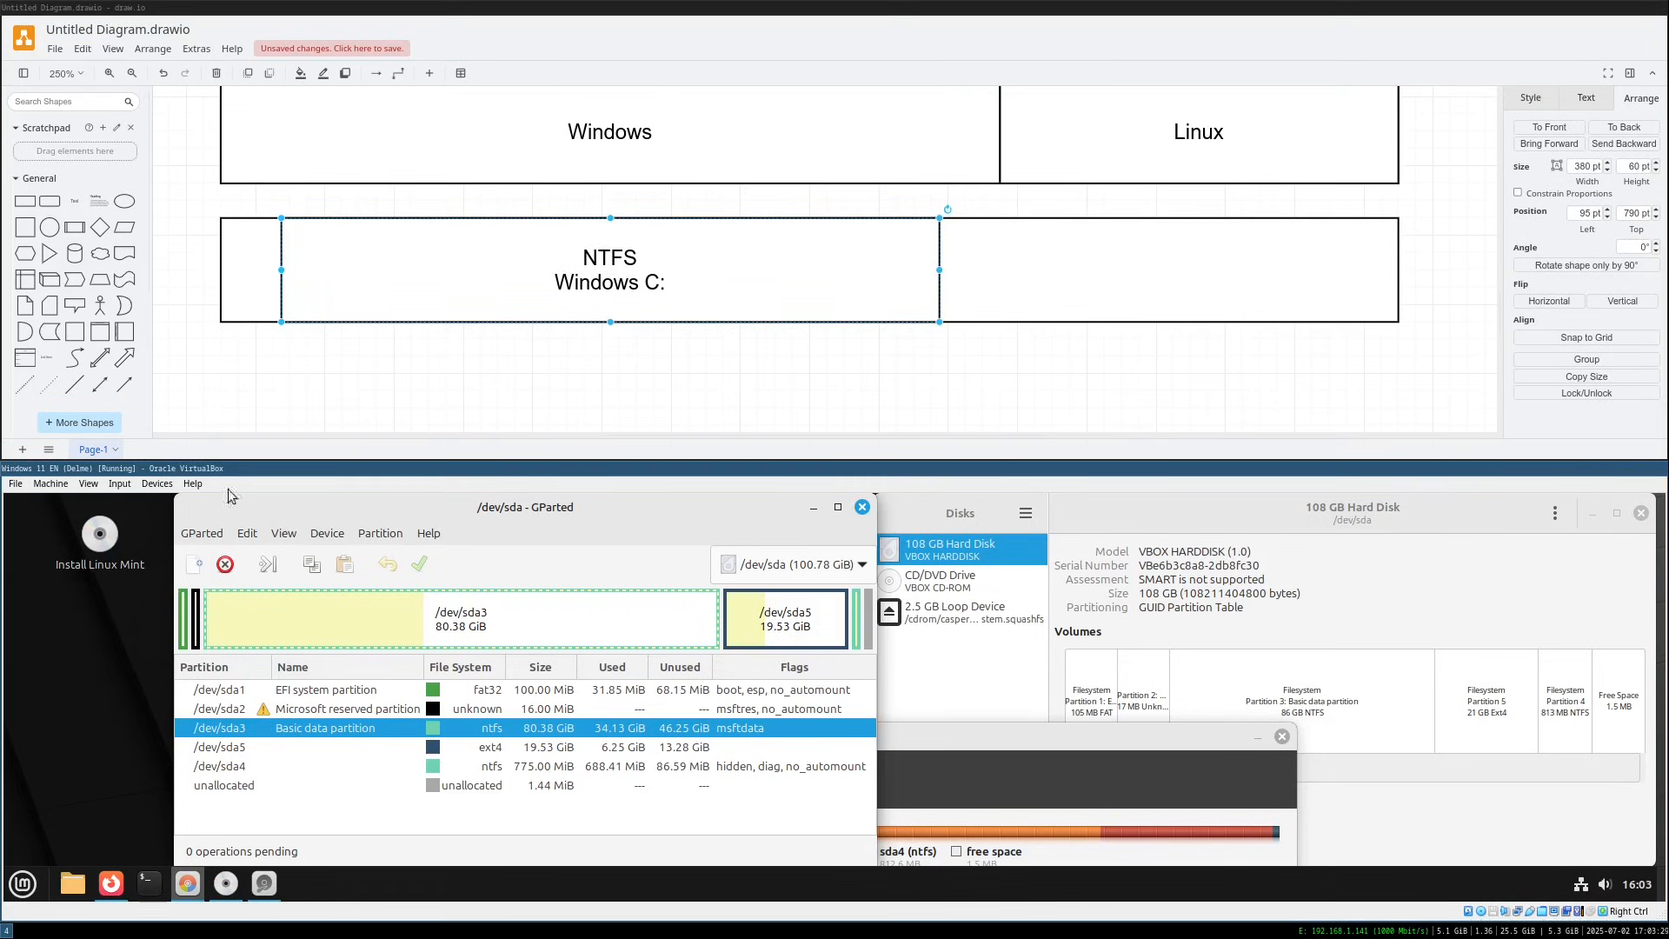
{"action": "left_click_drag", "start_coordinate": [817, 287], "coordinate": [351, 287]}
{"action": "left_click_drag", "start_coordinate": [455, 270], "coordinate": [281, 270]}
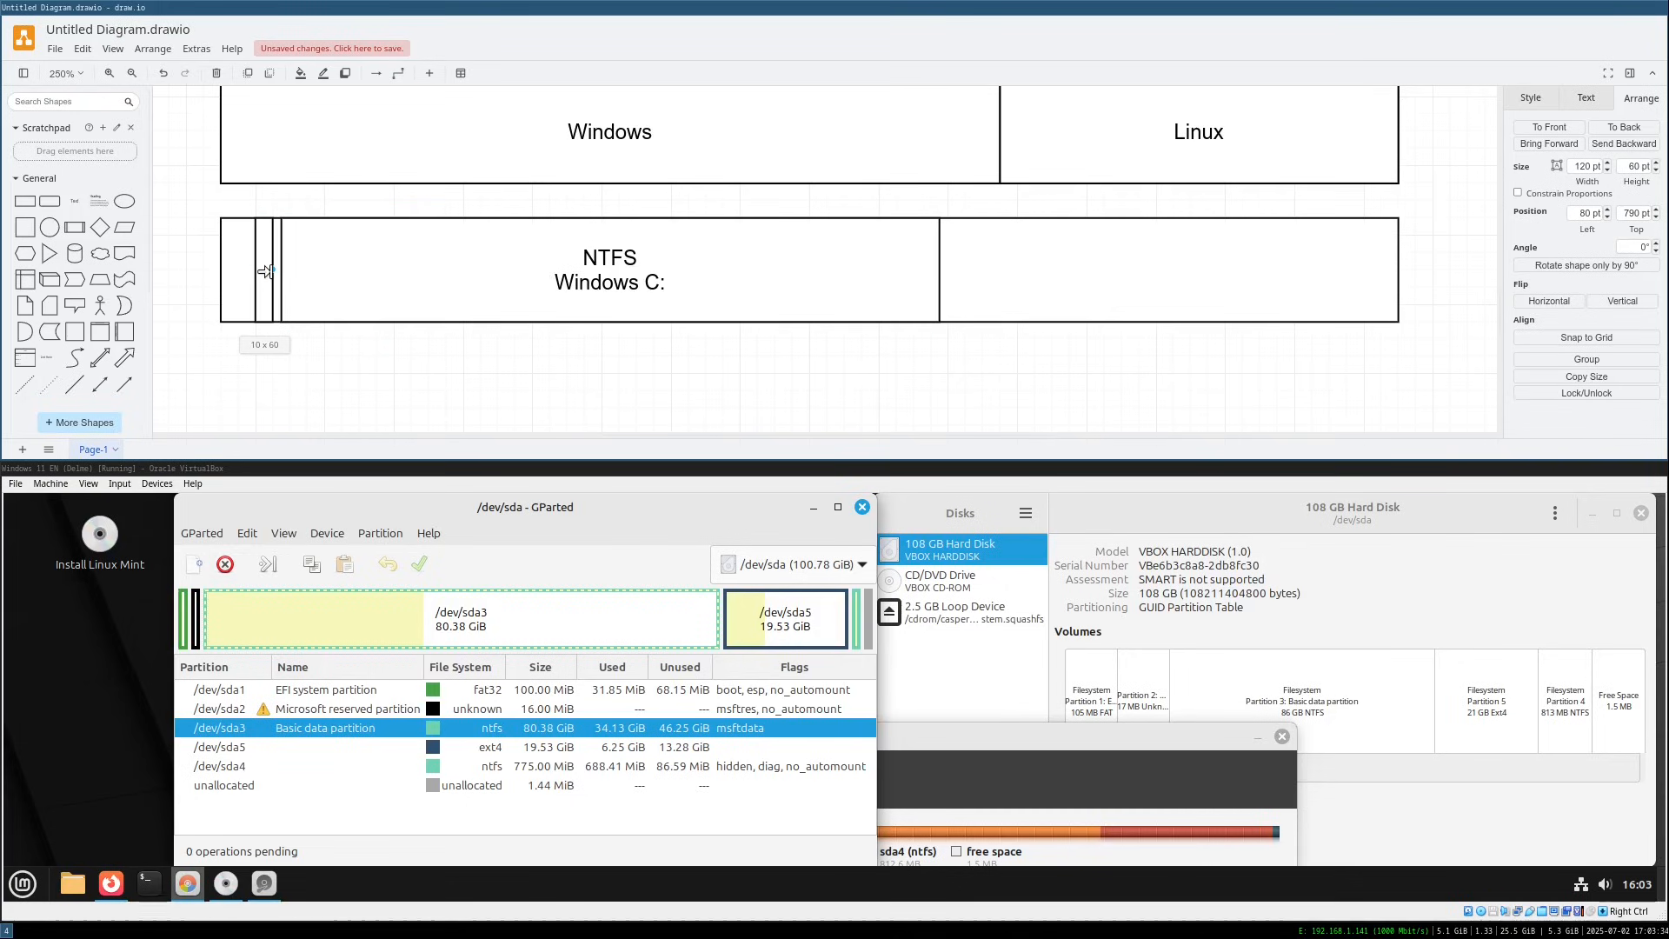
{"action": "left_click", "coordinate": [344, 708]}
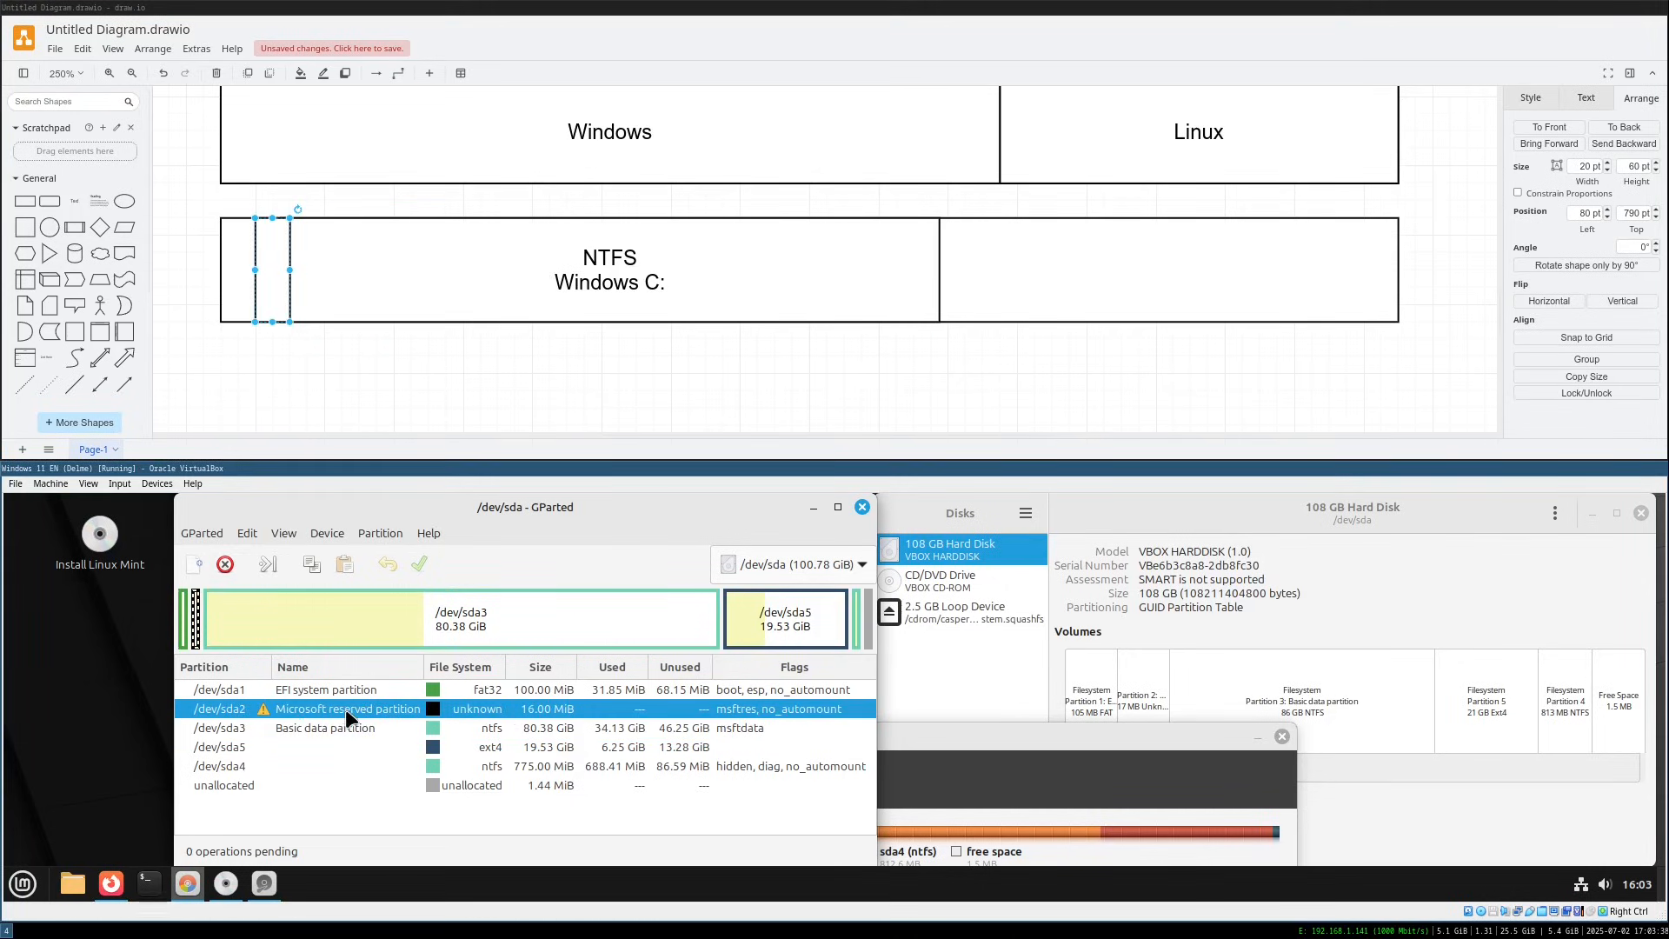
{"action": "type", "text": "MRP"}
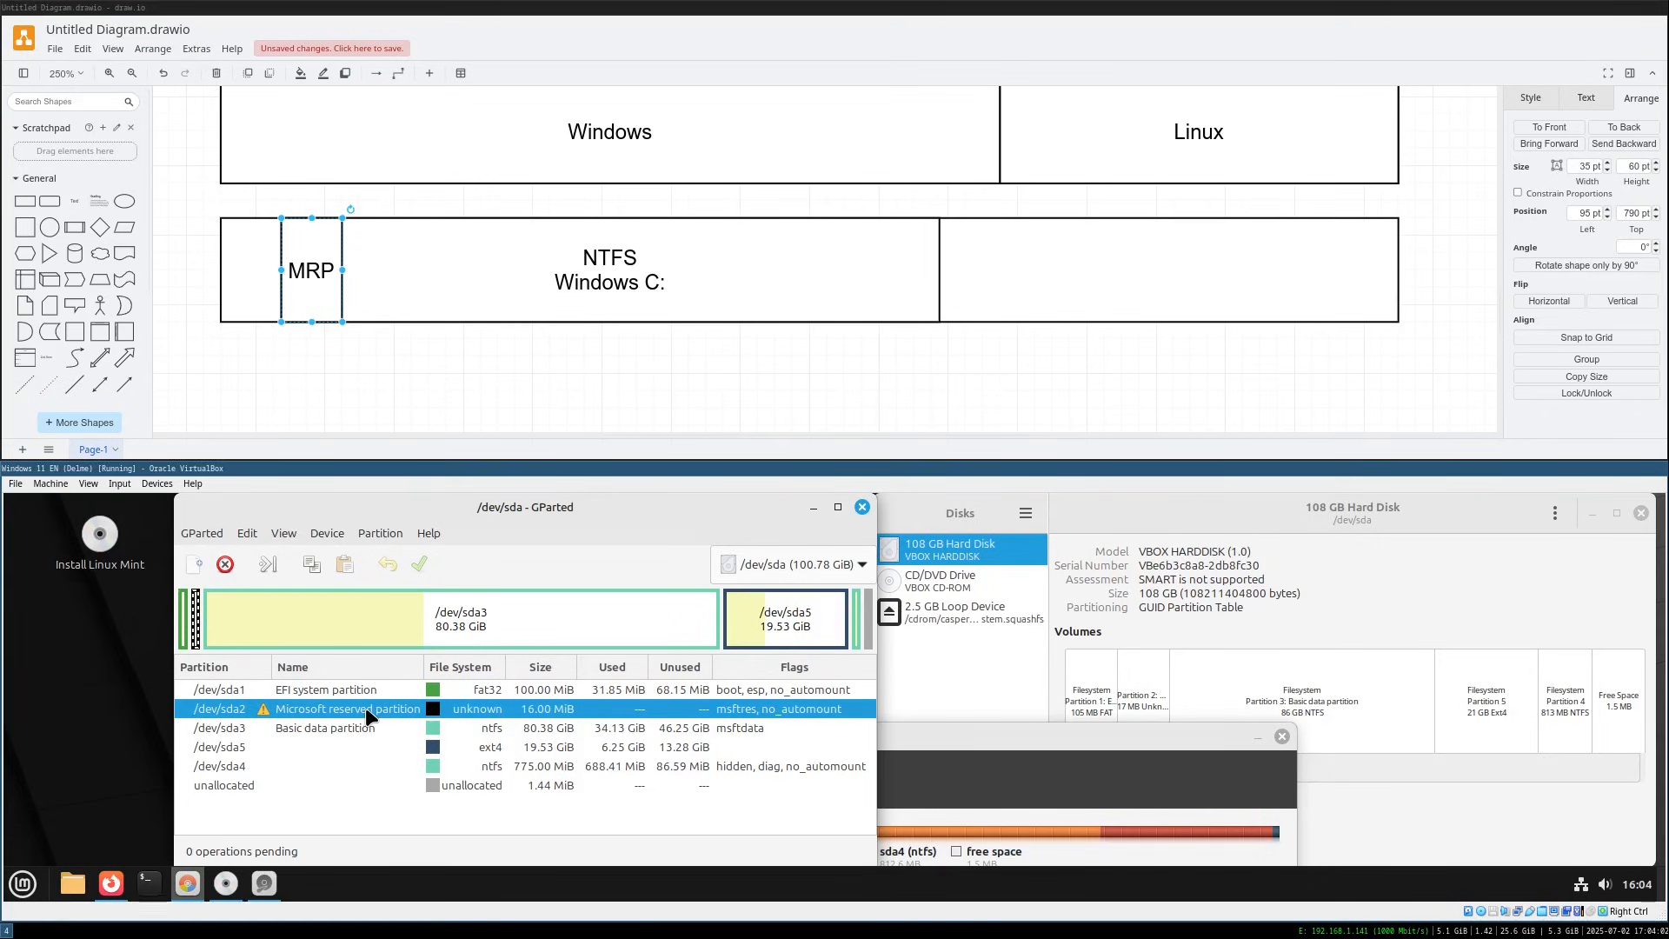
Fit a new 40 pt wide block labelled FAT32 into the start of the second bar
{"action": "left_click", "coordinate": [24, 202]}
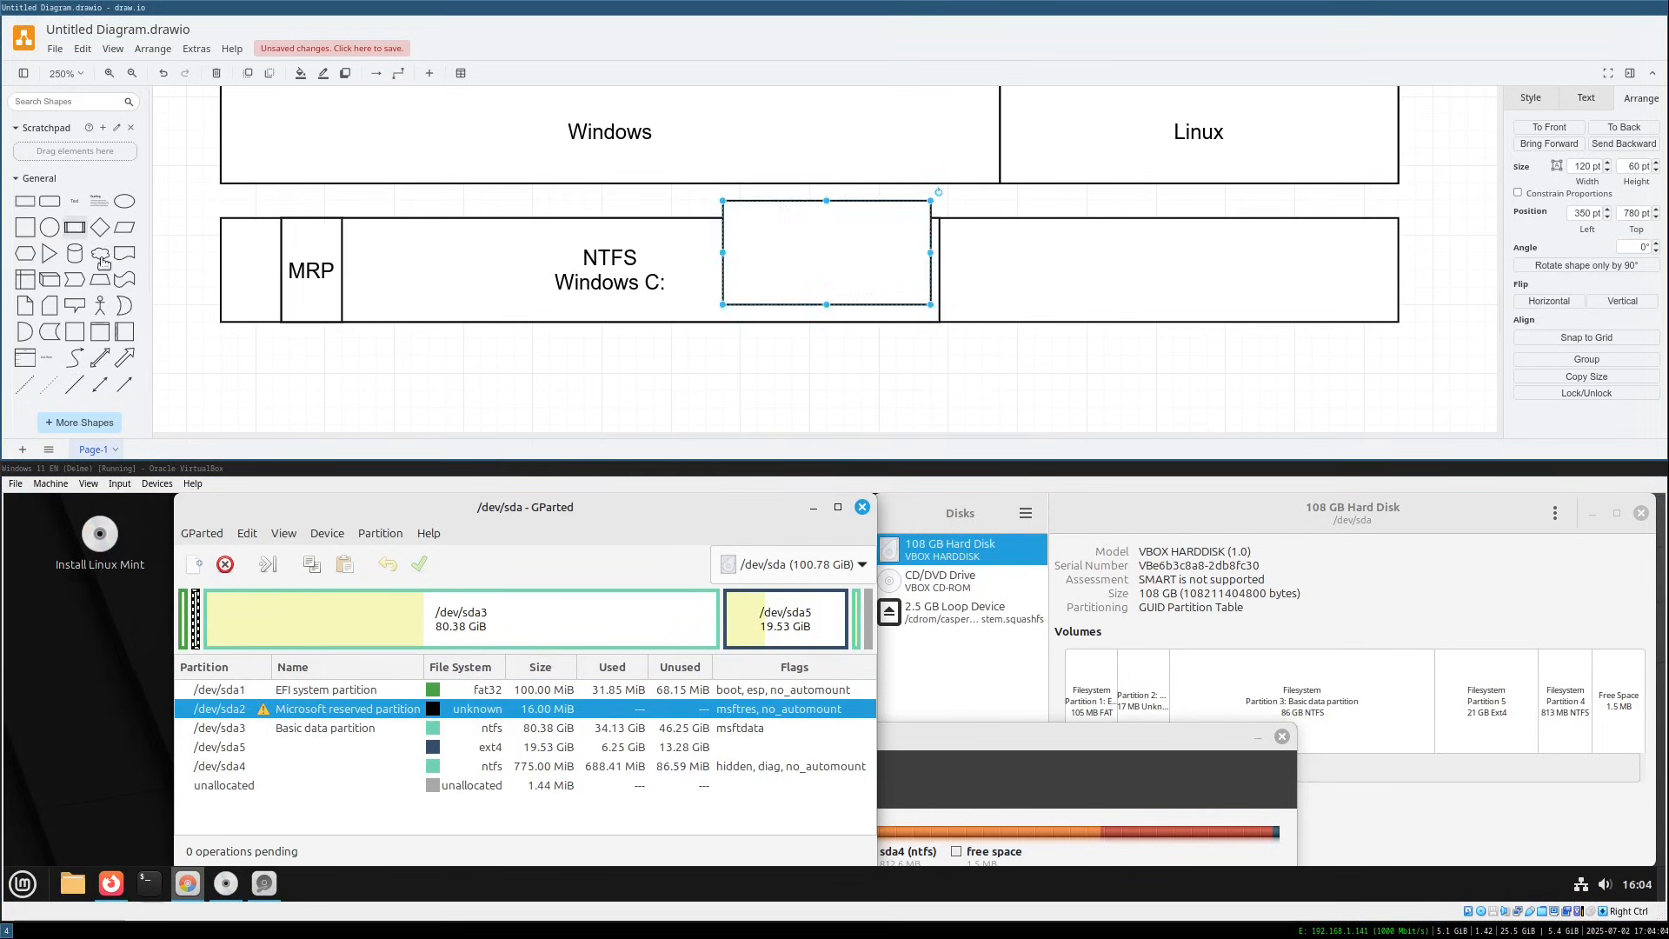
{"action": "left_click_drag", "start_coordinate": [857, 264], "coordinate": [290, 274]}
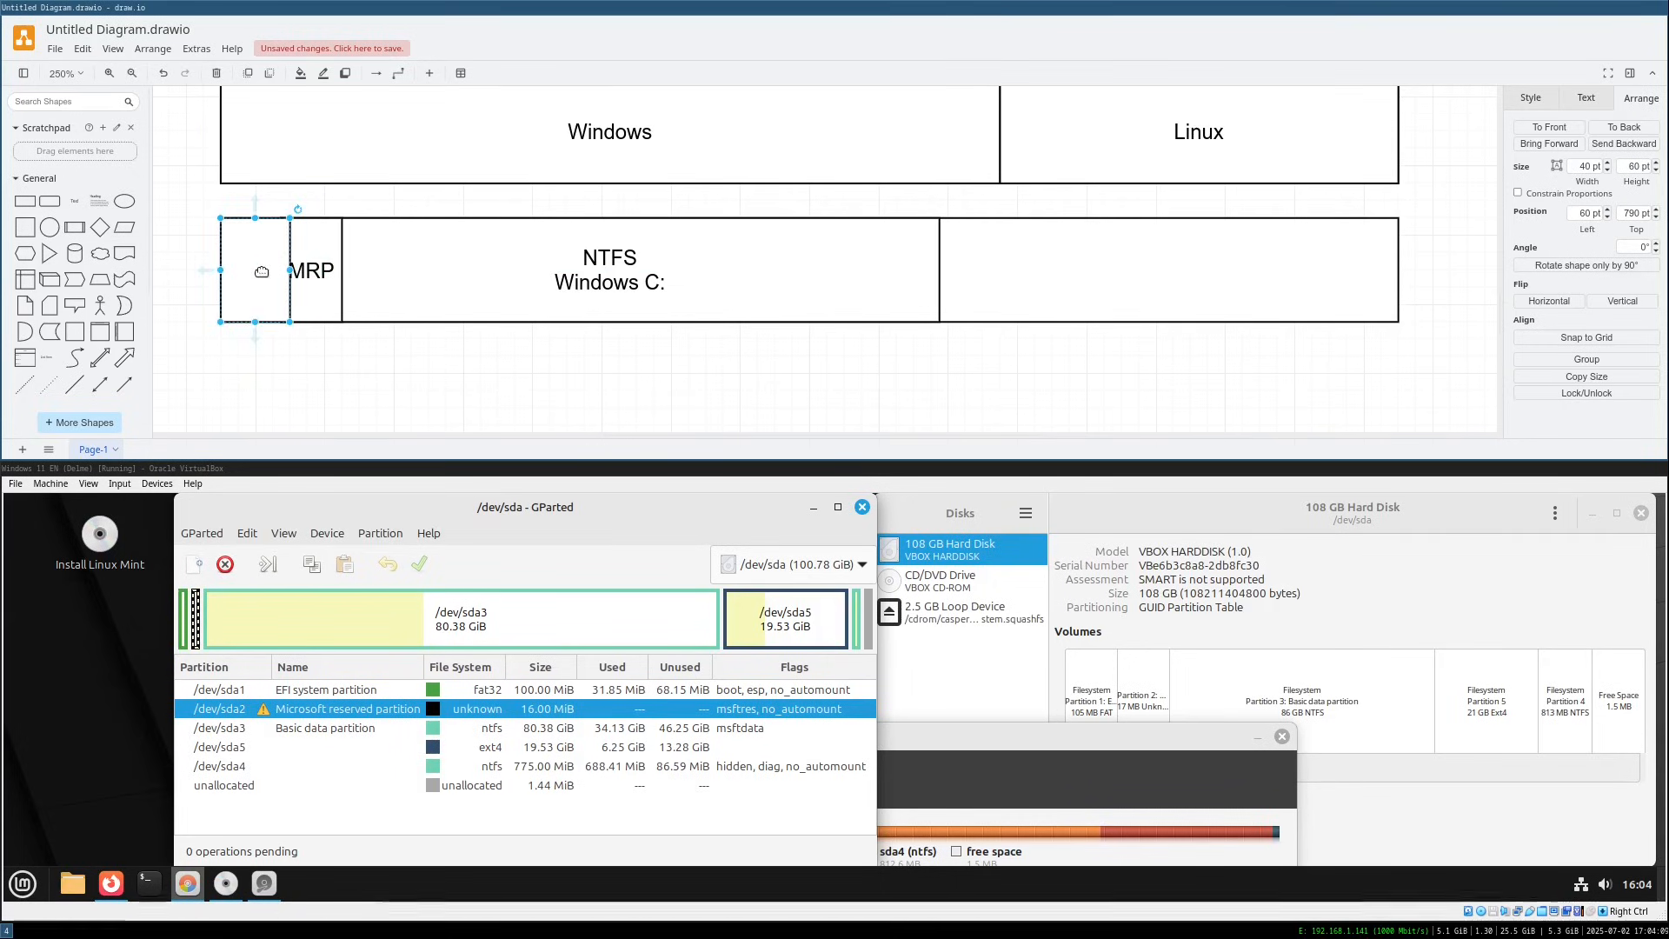
{"action": "double_click", "coordinate": [258, 275]}
{"action": "type", "text": "FAT32"}
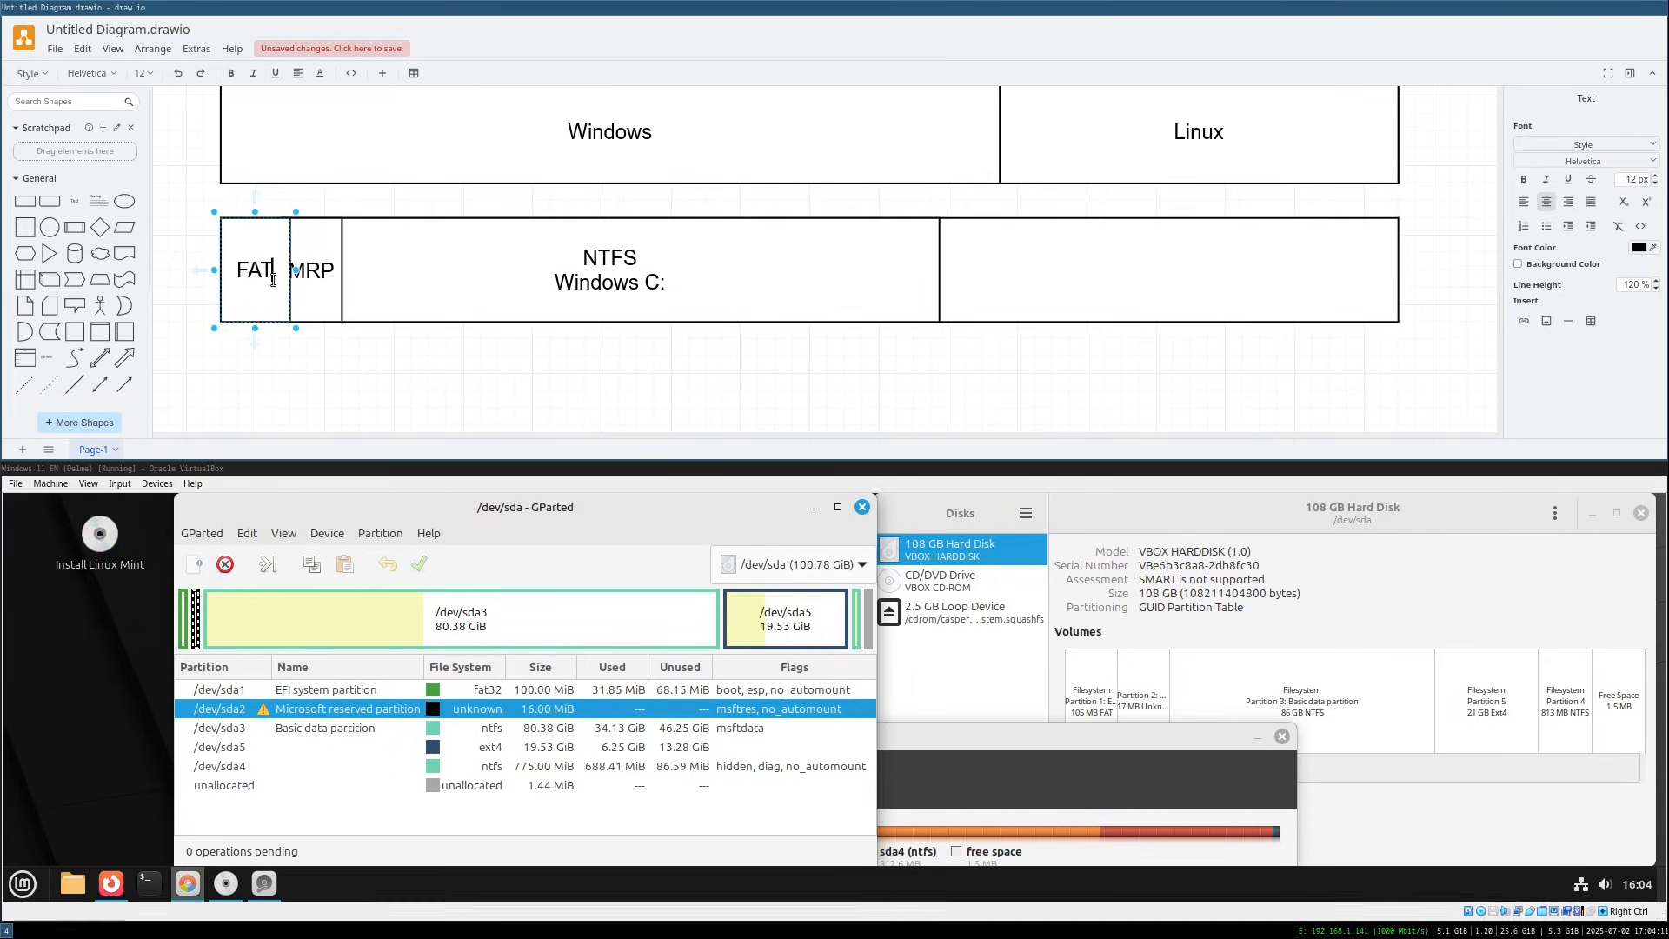
{"action": "left_click", "coordinate": [306, 383]}
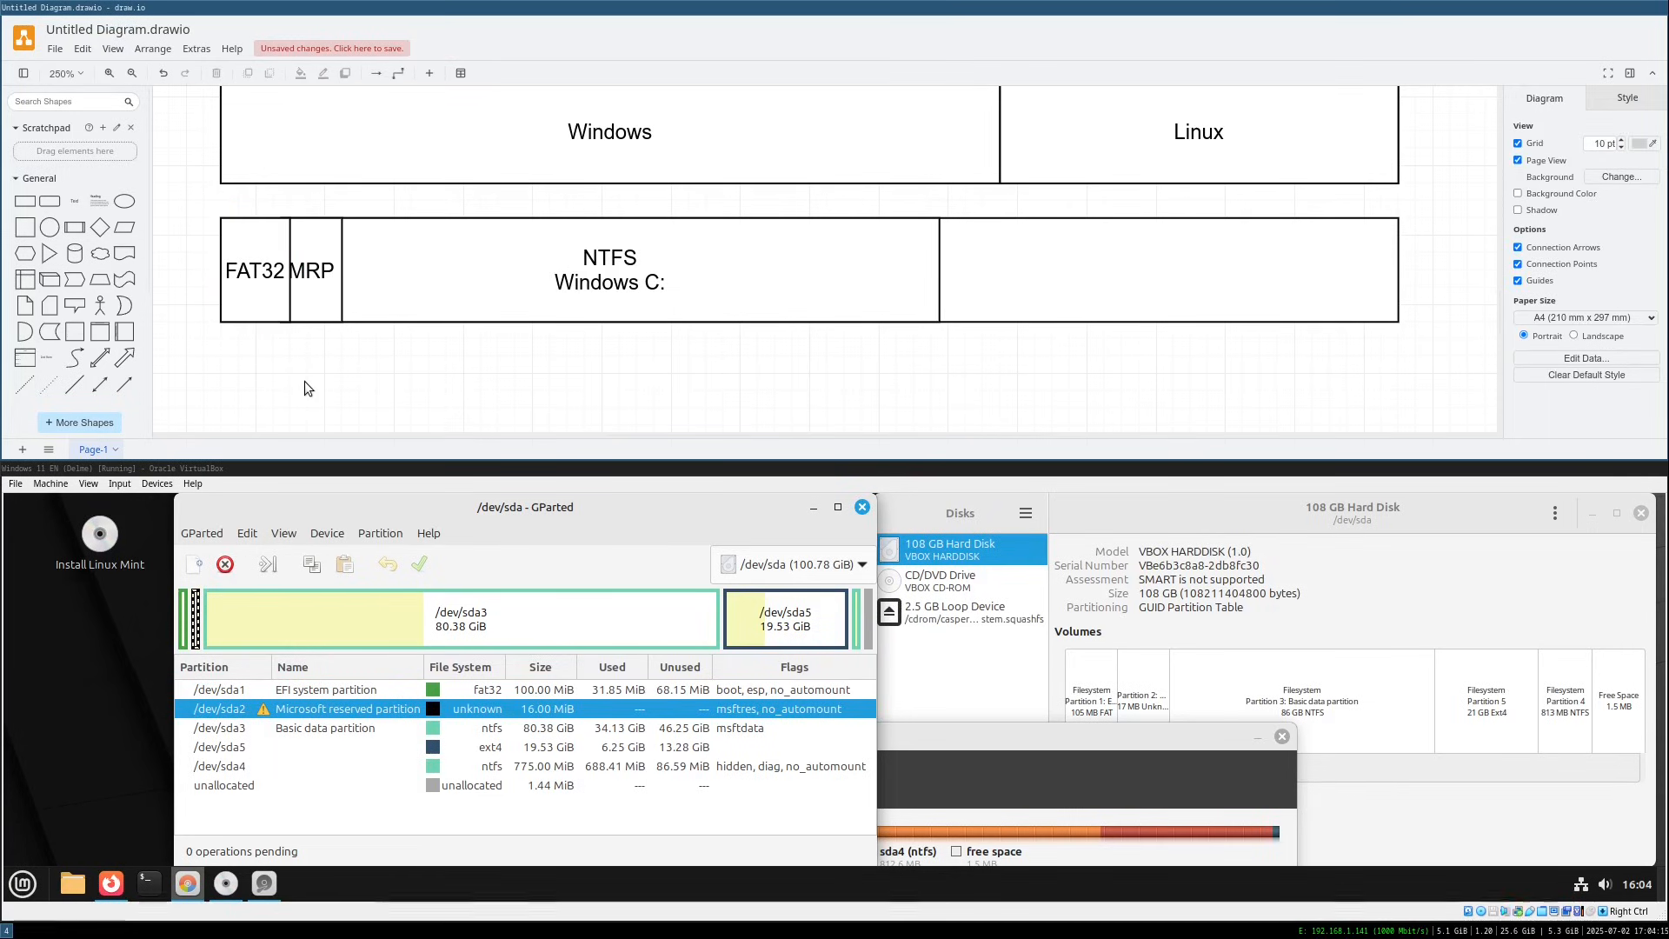
Select the EFI system partition in GParted and add "(EFI)" as a second line on the diagram's FAT32 block
{"action": "left_click", "coordinate": [481, 688]}
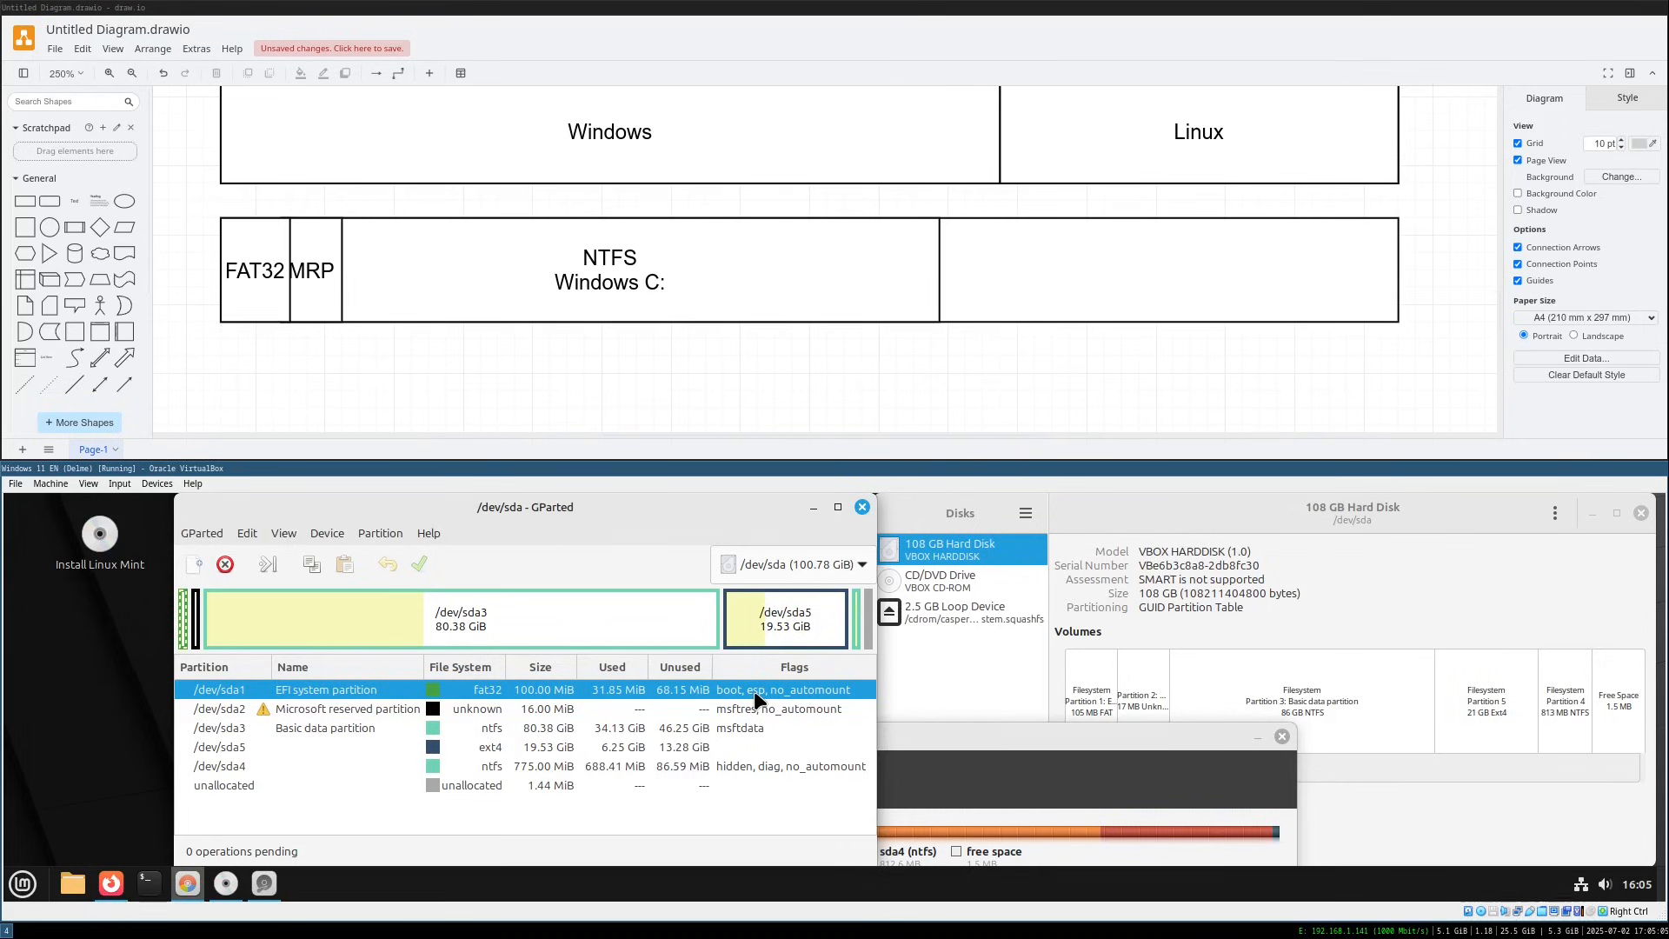
{"action": "double_click", "coordinate": [248, 293]}
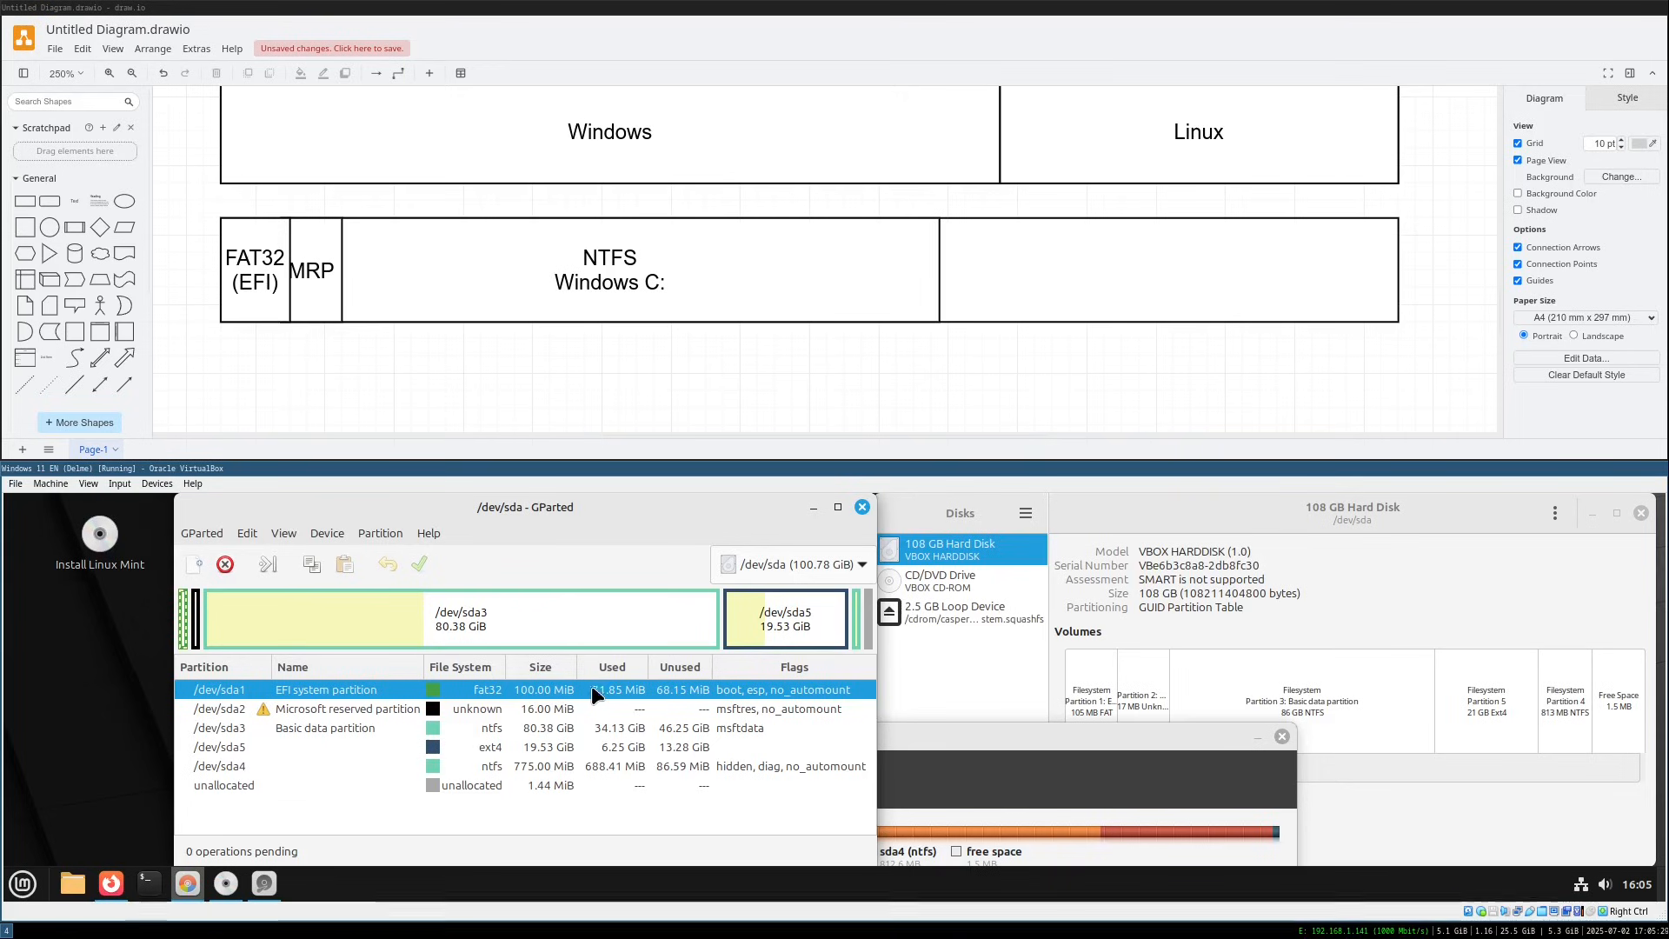
{"action": "left_click", "coordinate": [263, 308]}
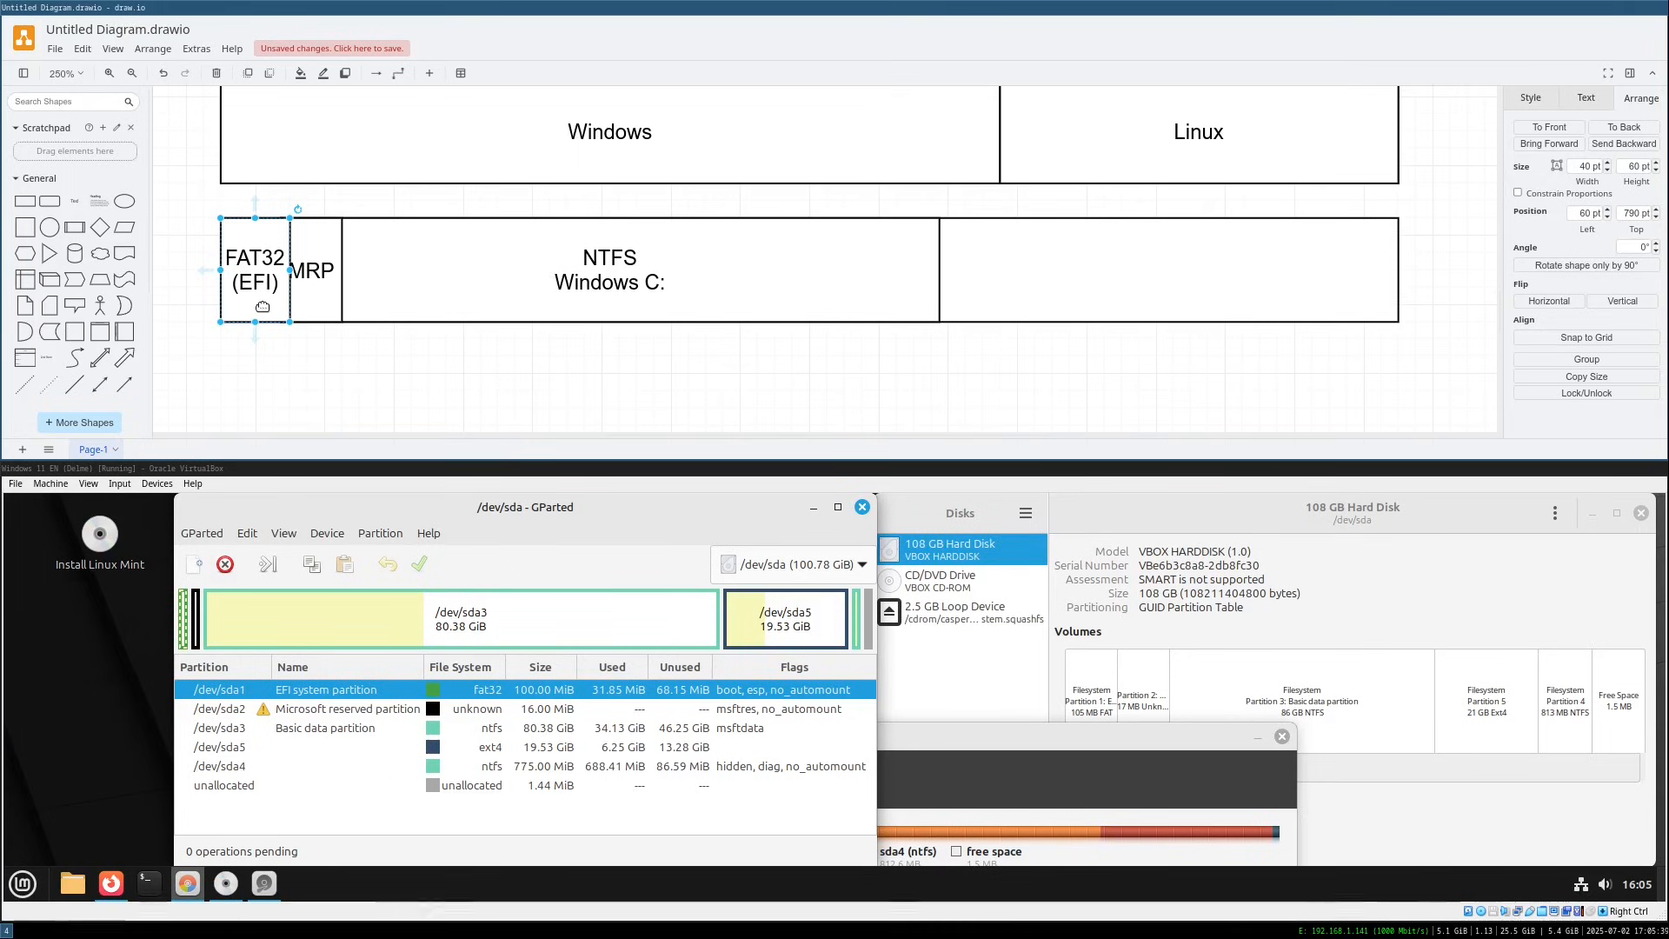
Select /dev/sda4 in GParted and add a 60 pt wide block labelled "NTFS Windows Stuff" at the end of the diagram's second bar
{"action": "left_click", "coordinate": [534, 654]}
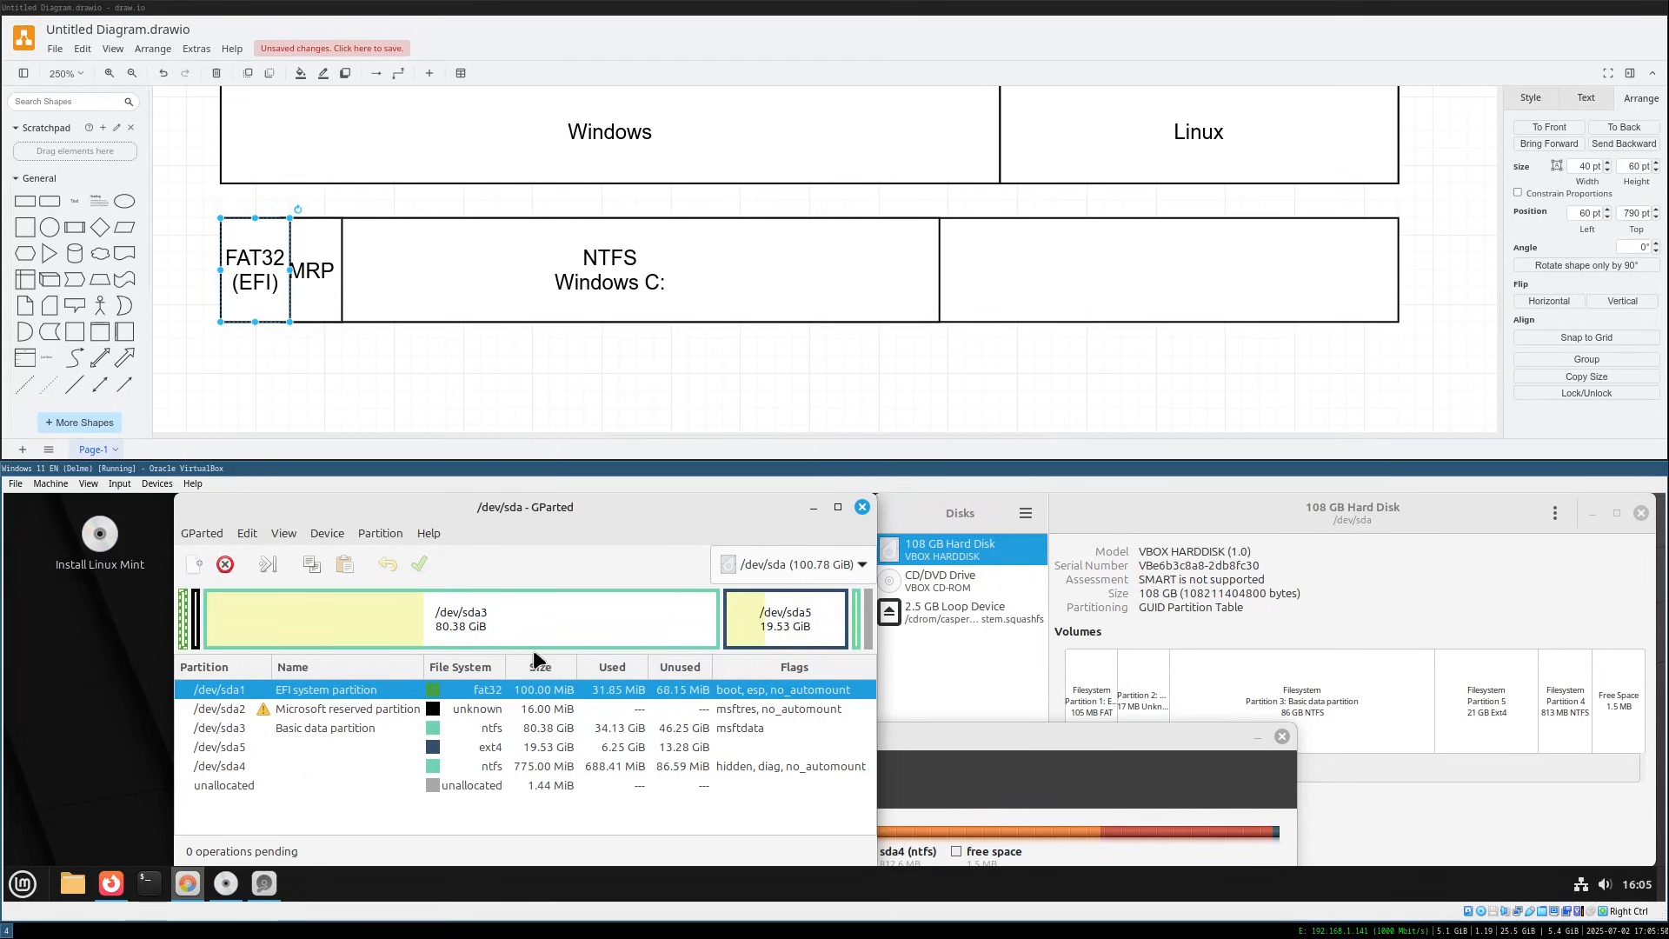
{"action": "left_click", "coordinate": [513, 727]}
{"action": "left_click", "coordinate": [498, 772]}
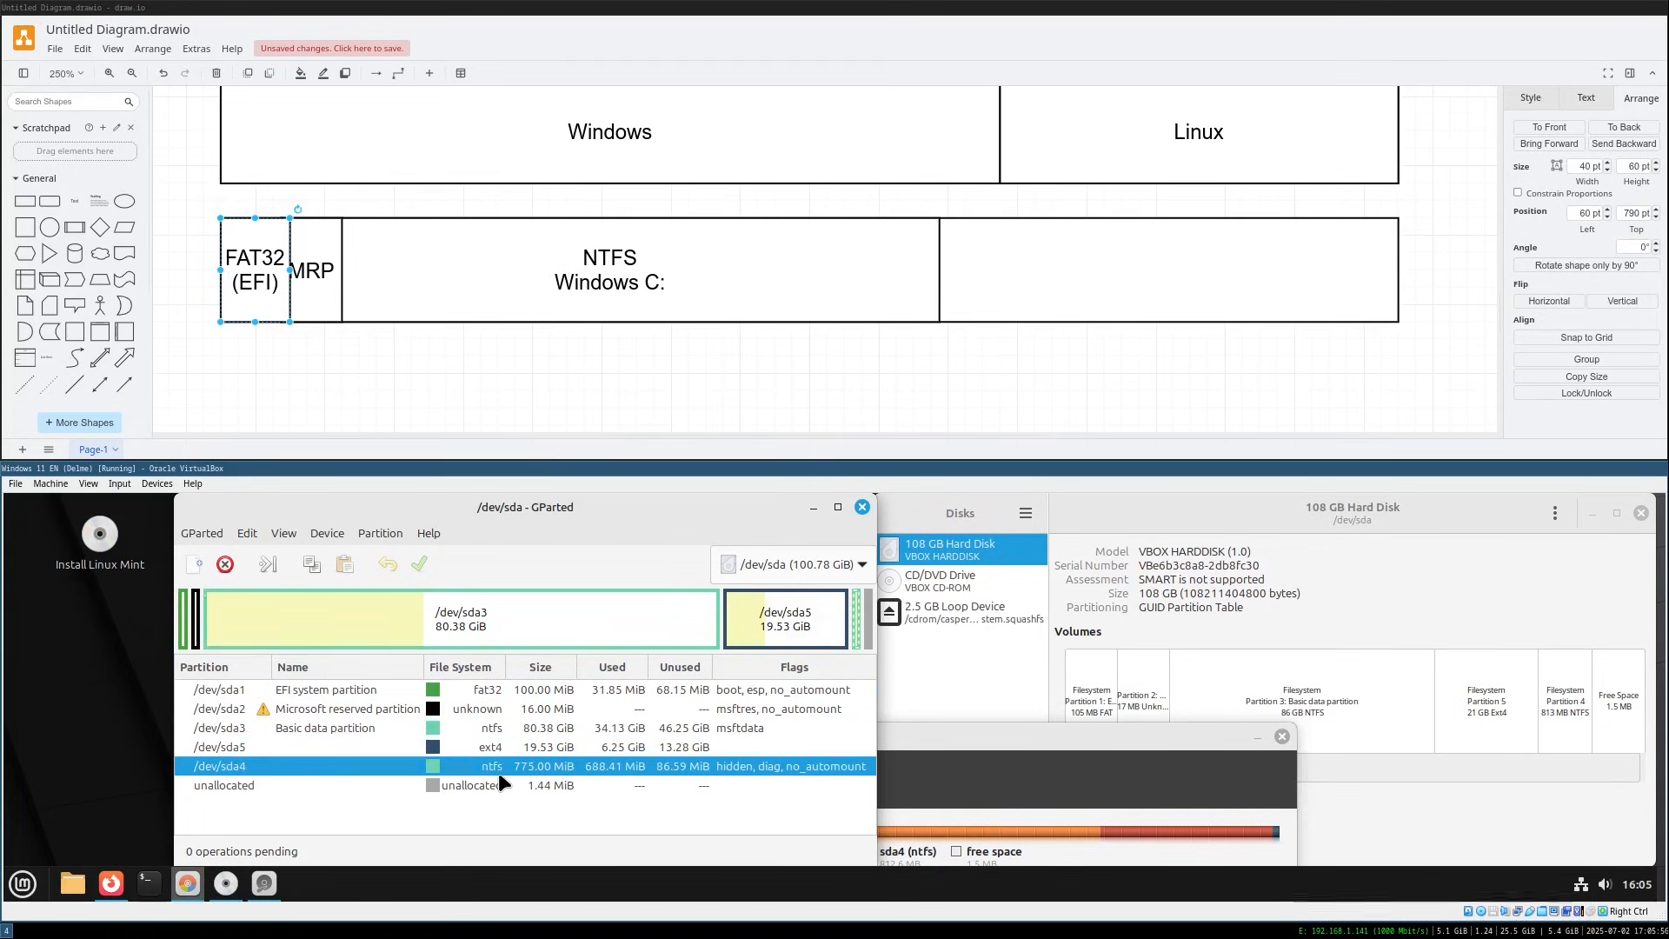
{"action": "left_click", "coordinate": [25, 200]}
{"action": "left_click_drag", "start_coordinate": [815, 252], "coordinate": [1378, 297]}
{"action": "double_click", "coordinate": [1248, 271]}
{"action": "type", "text": "Ntfs"}
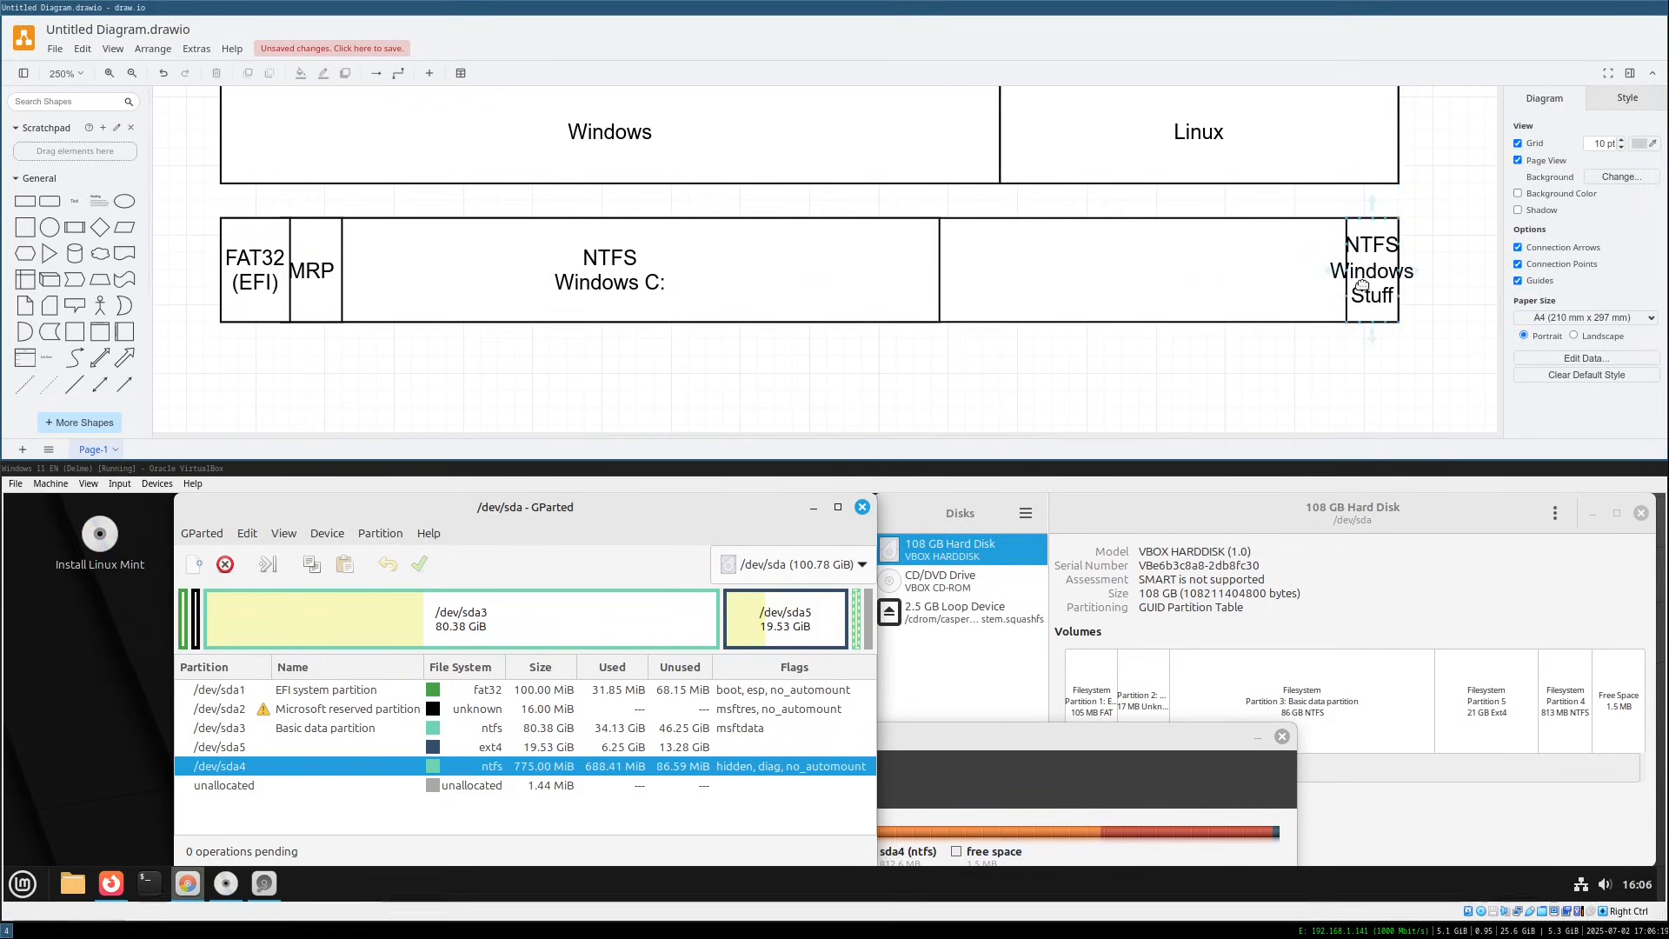
{"action": "left_click", "coordinate": [1356, 279]}
{"action": "left_click_drag", "start_coordinate": [1346, 271], "coordinate": [1293, 285]}
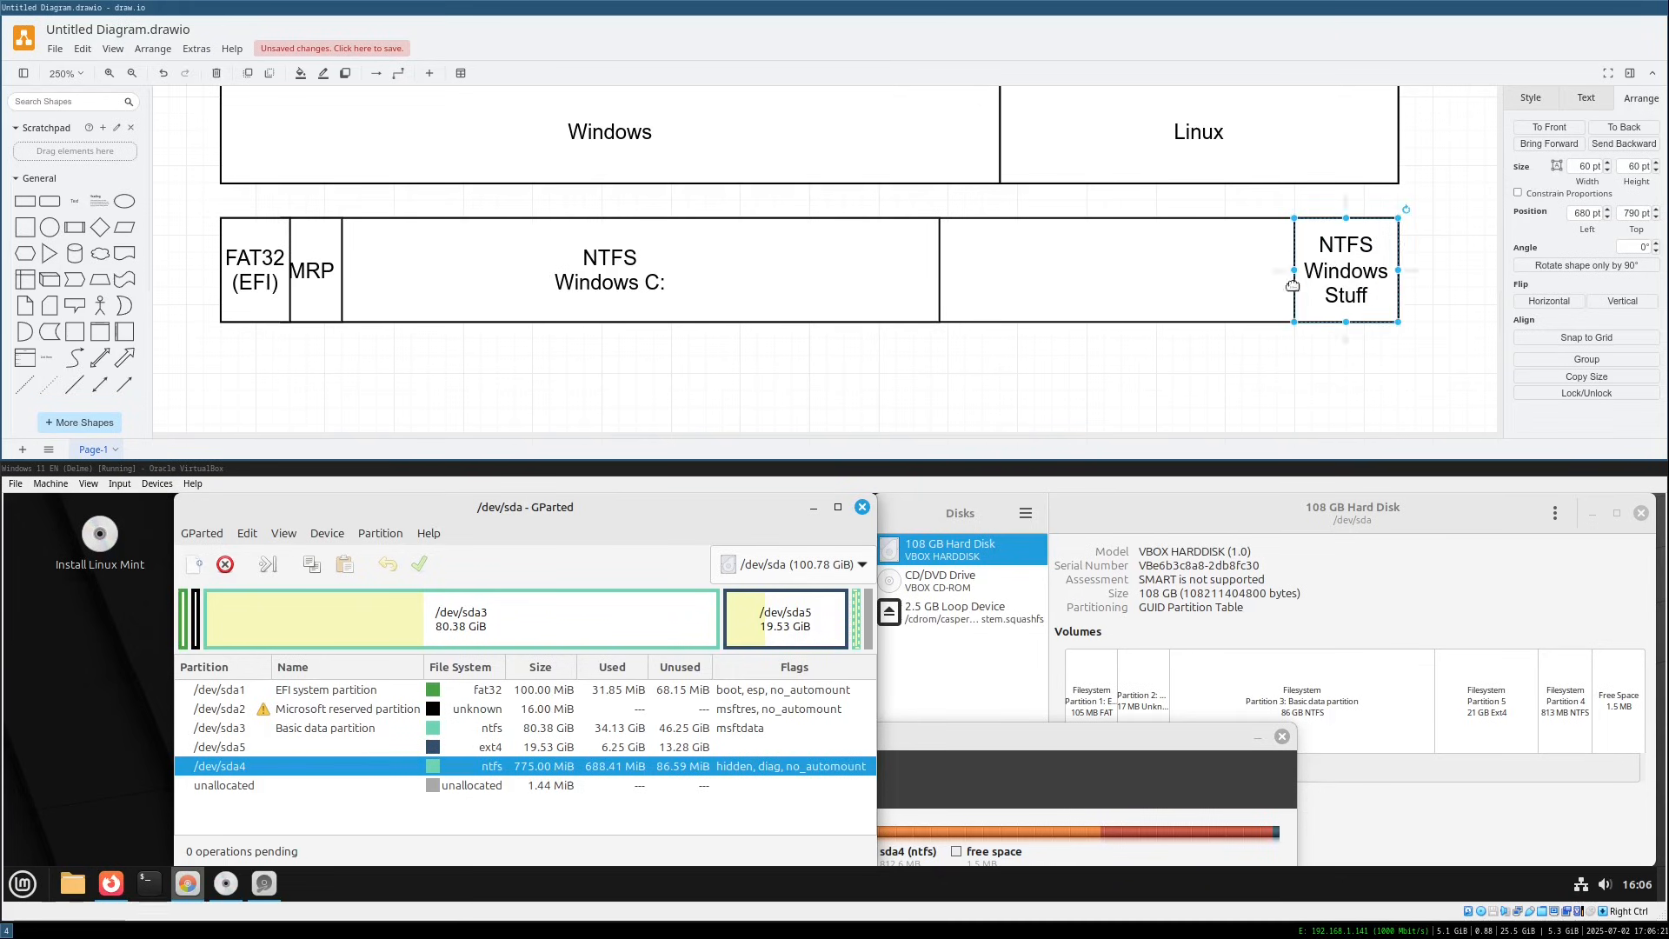
Fill the remaining gap in the second bar with a 205 pt wide block labelled "ext4 Linux (/)", after selecting /dev/sda5 in GParted
{"action": "left_click", "coordinate": [1200, 362]}
{"action": "left_click", "coordinate": [25, 201]}
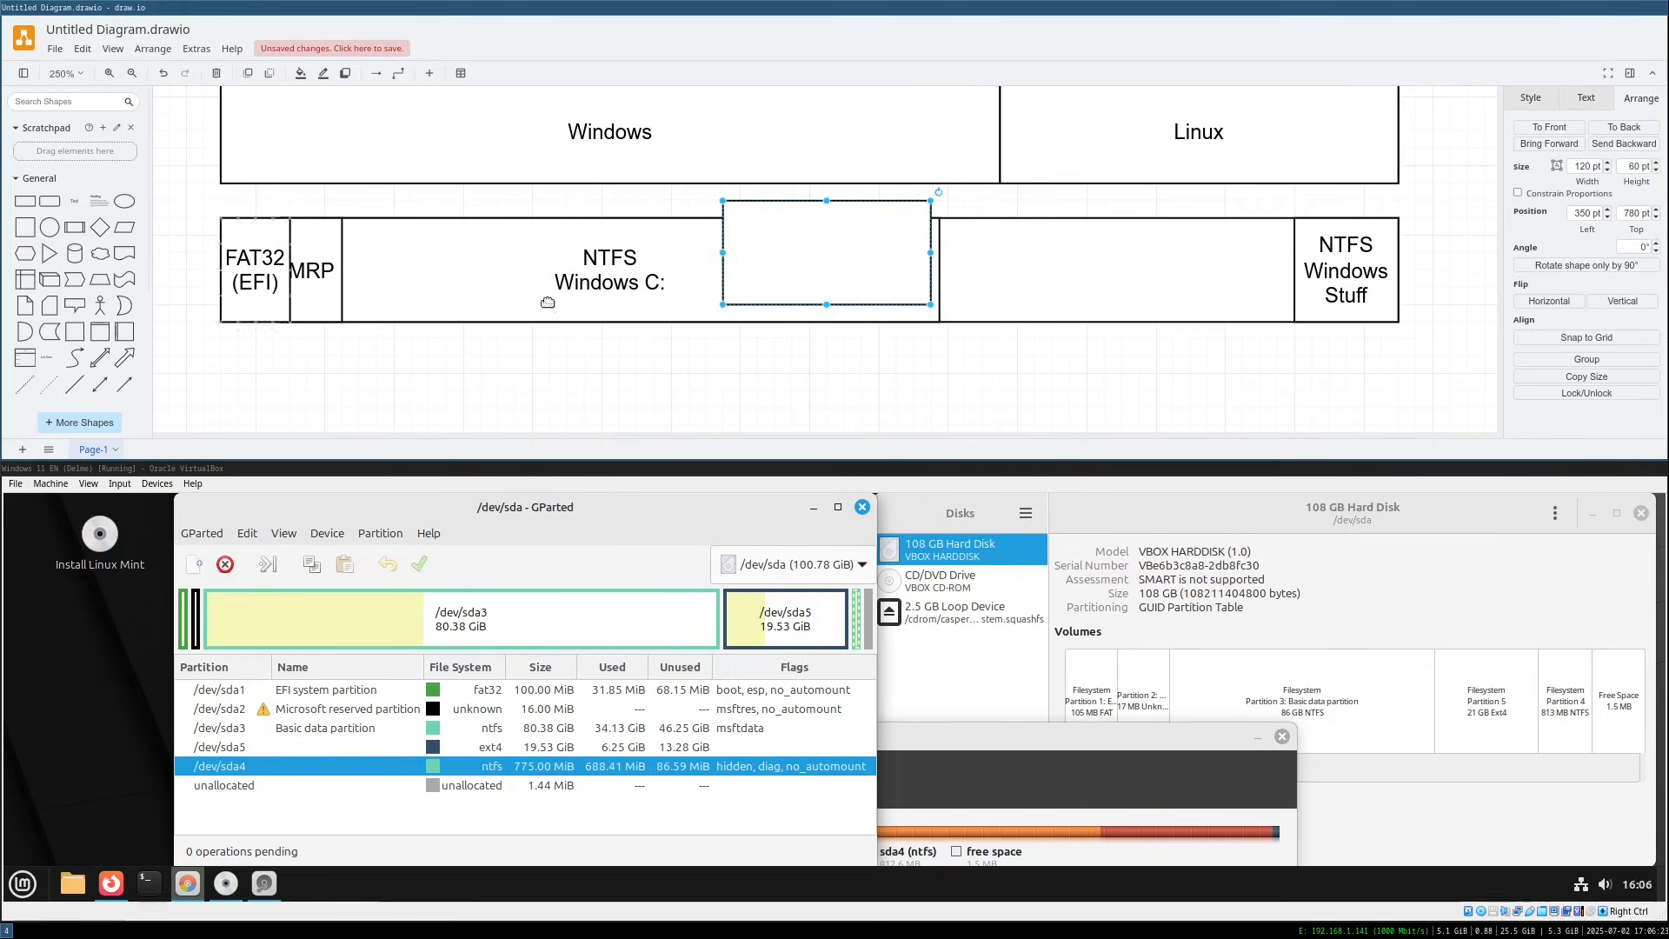
{"action": "left_click_drag", "start_coordinate": [854, 224], "coordinate": [1294, 269]}
{"action": "left_click", "coordinate": [711, 508]}
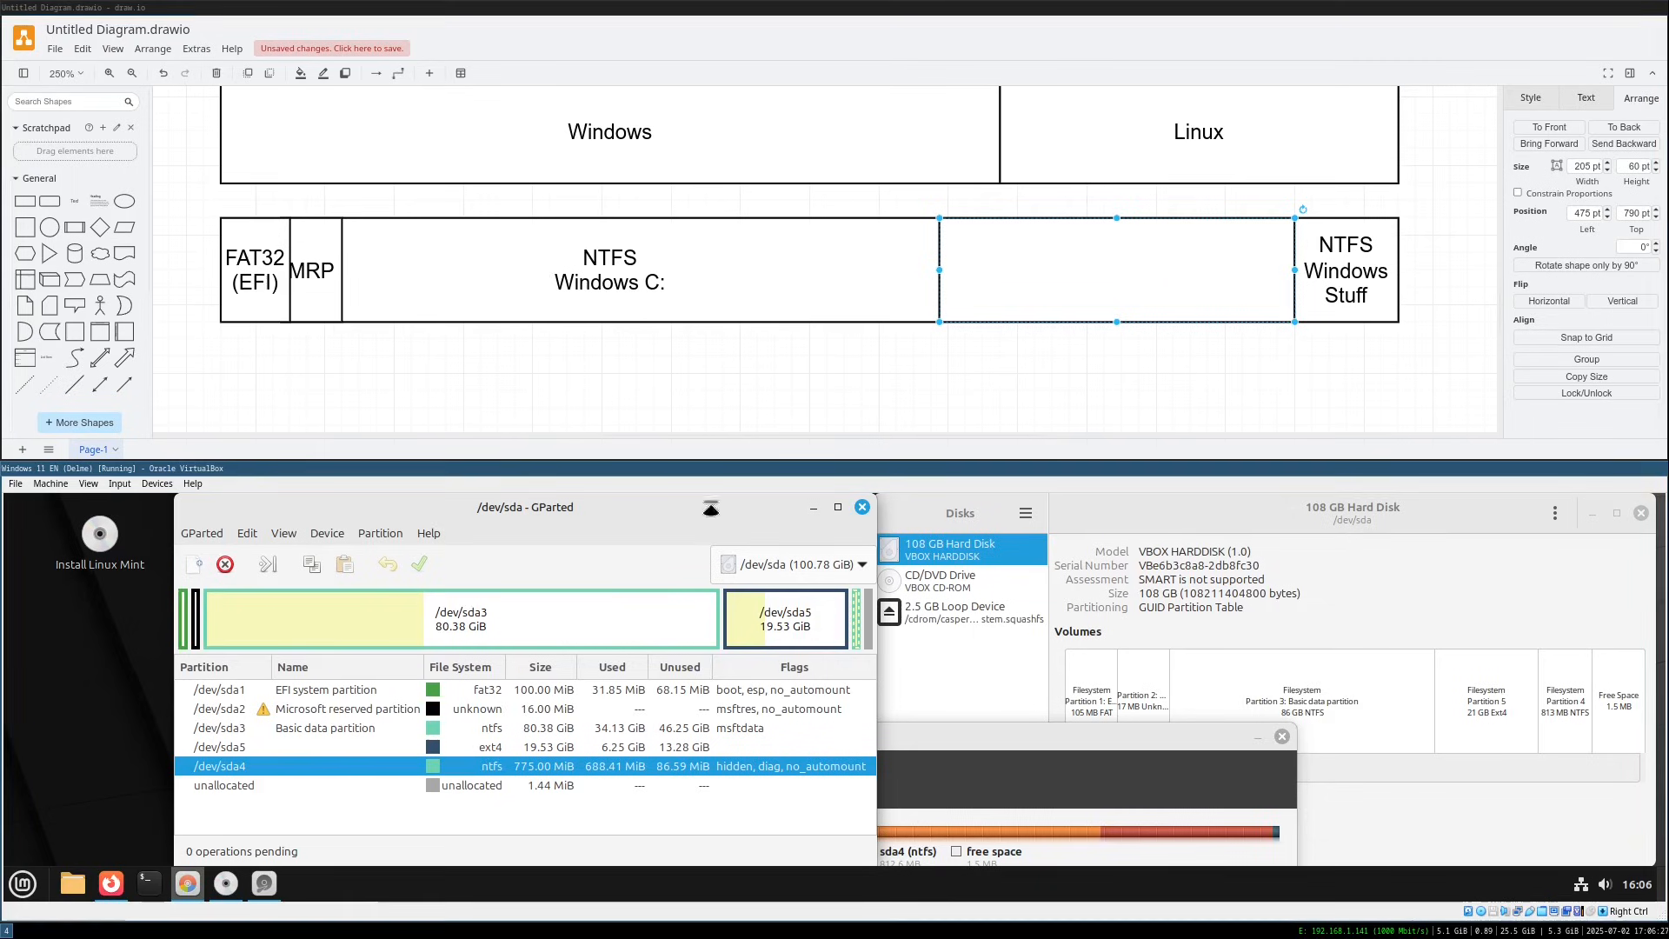
{"action": "left_click", "coordinate": [470, 749]}
{"action": "double_click", "coordinate": [1116, 278]}
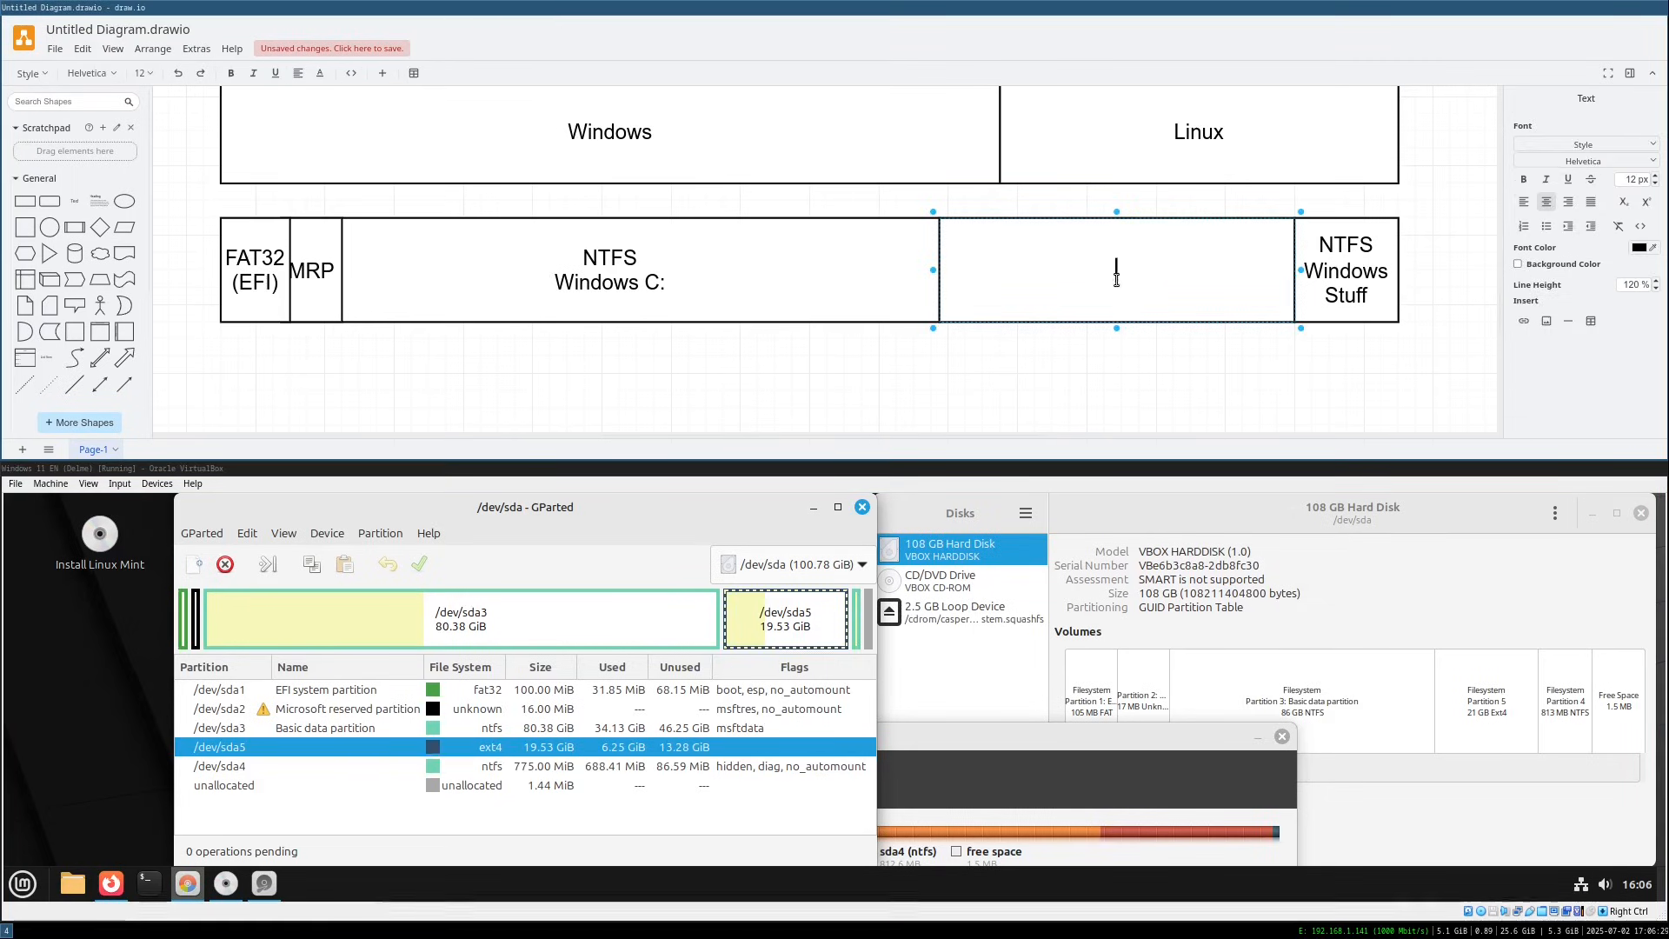
{"action": "type", "text": "extfs"}
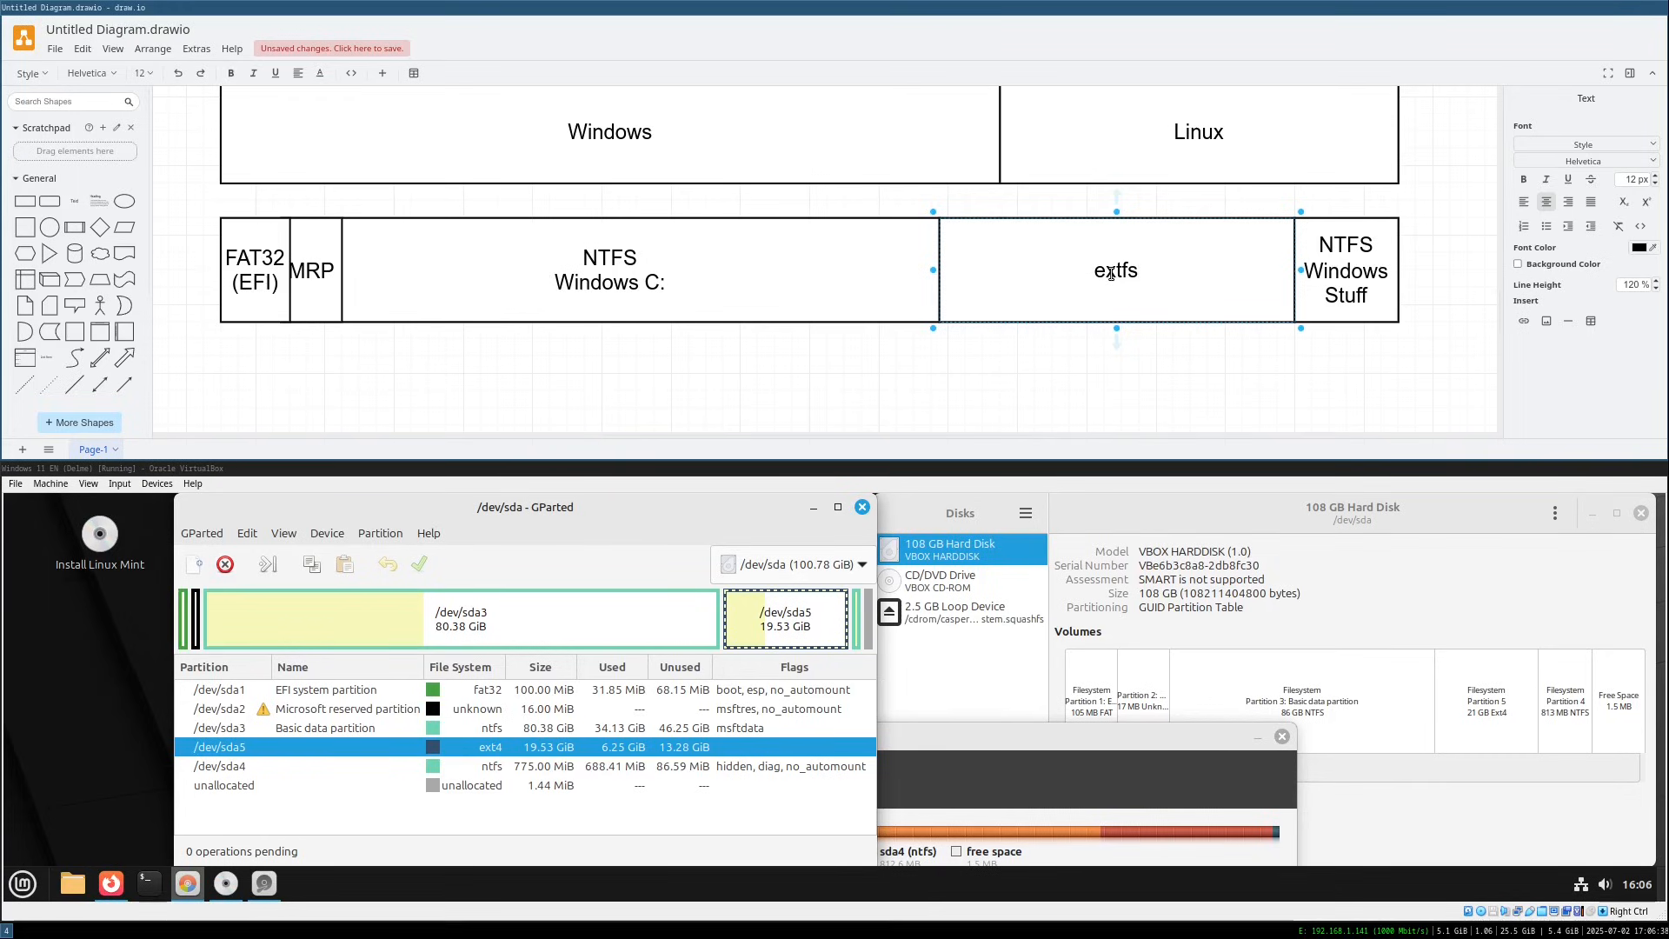
{"action": "type", "text": "Linus"}
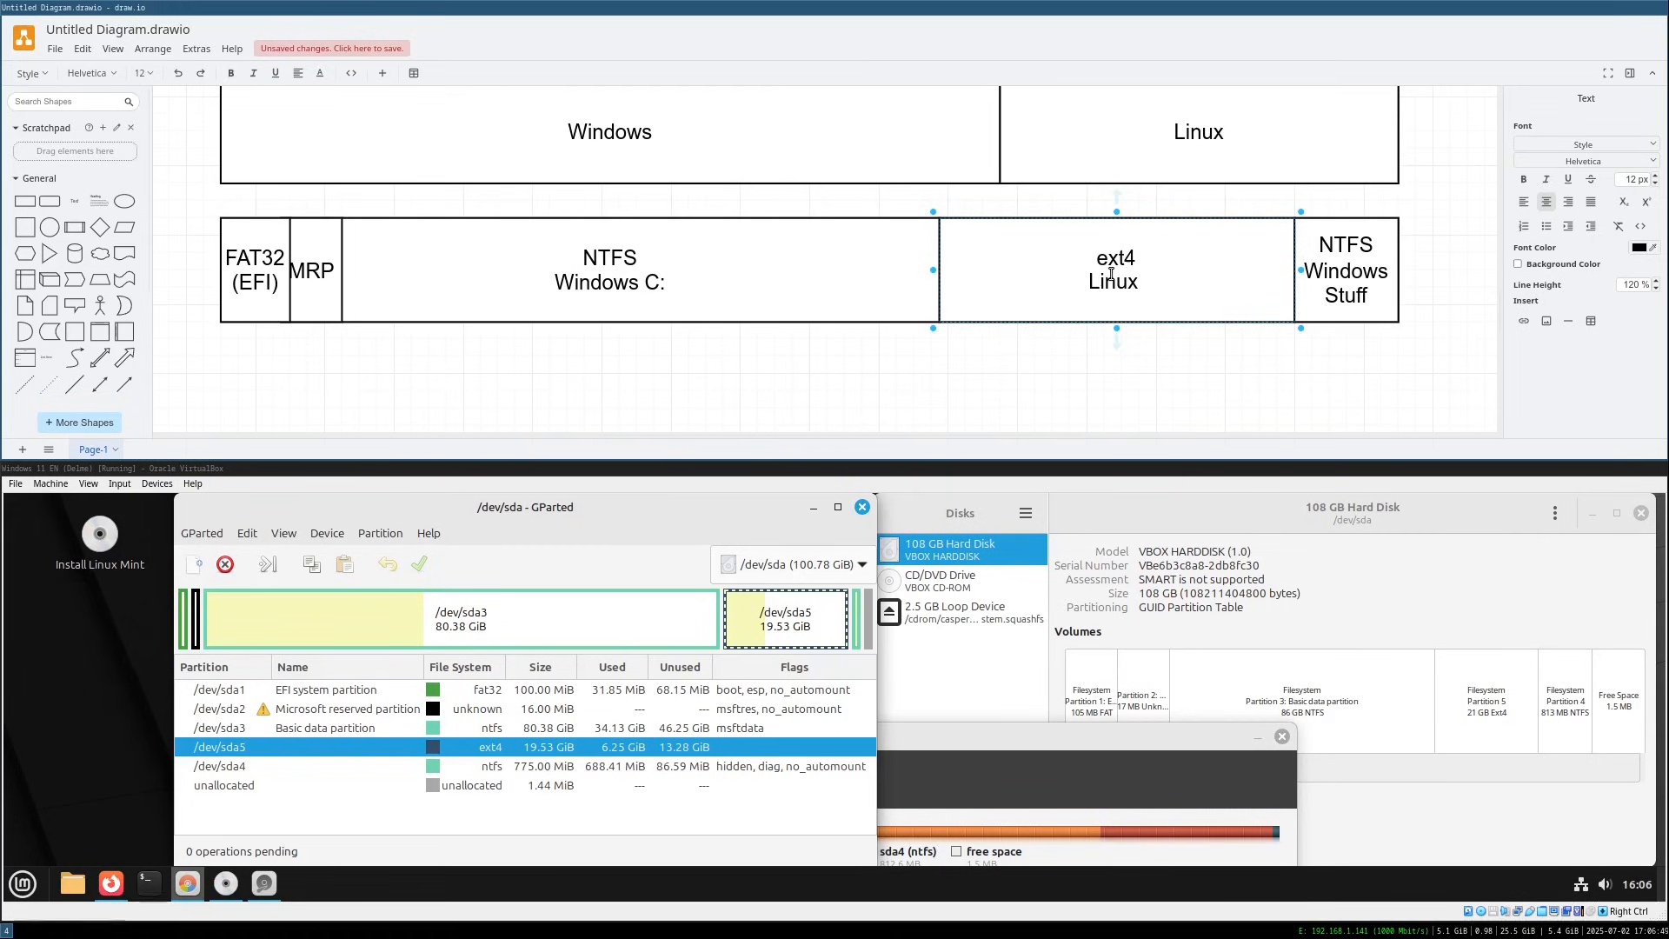
{"action": "type", "text": "(/)"}
{"action": "left_click", "coordinate": [742, 359]}
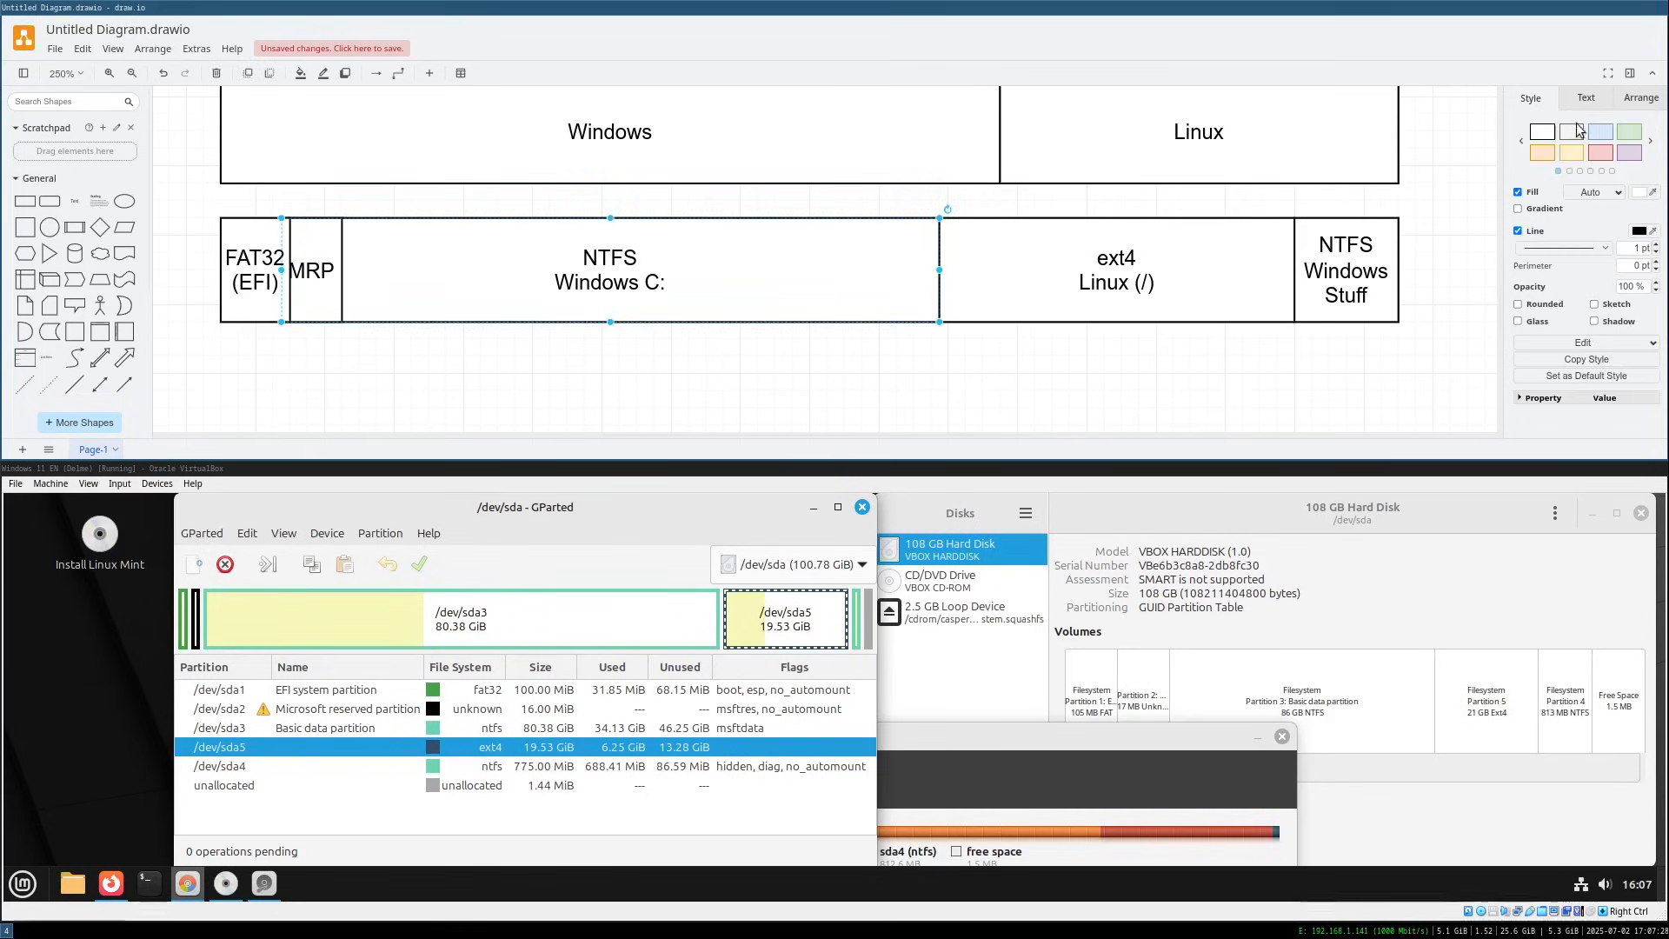
Apply the light blue style to the NTFS Windows C:, MRP and NTFS Windows Stuff blocks
{"action": "left_click", "coordinate": [1599, 132]}
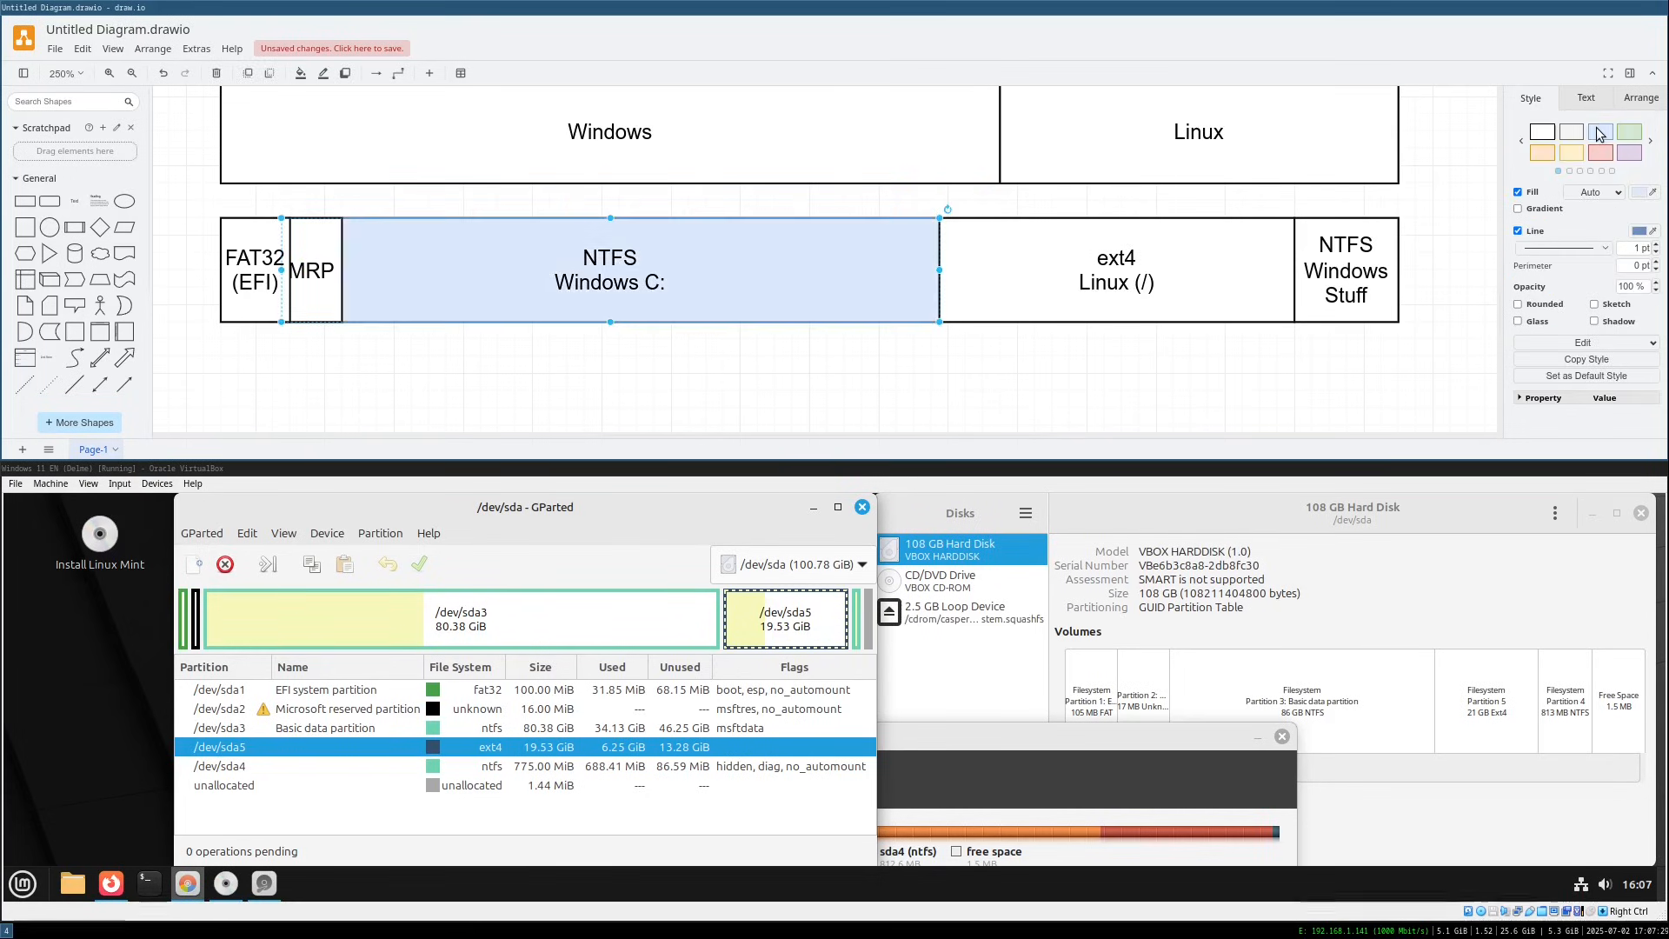
{"action": "left_click", "coordinate": [300, 242]}
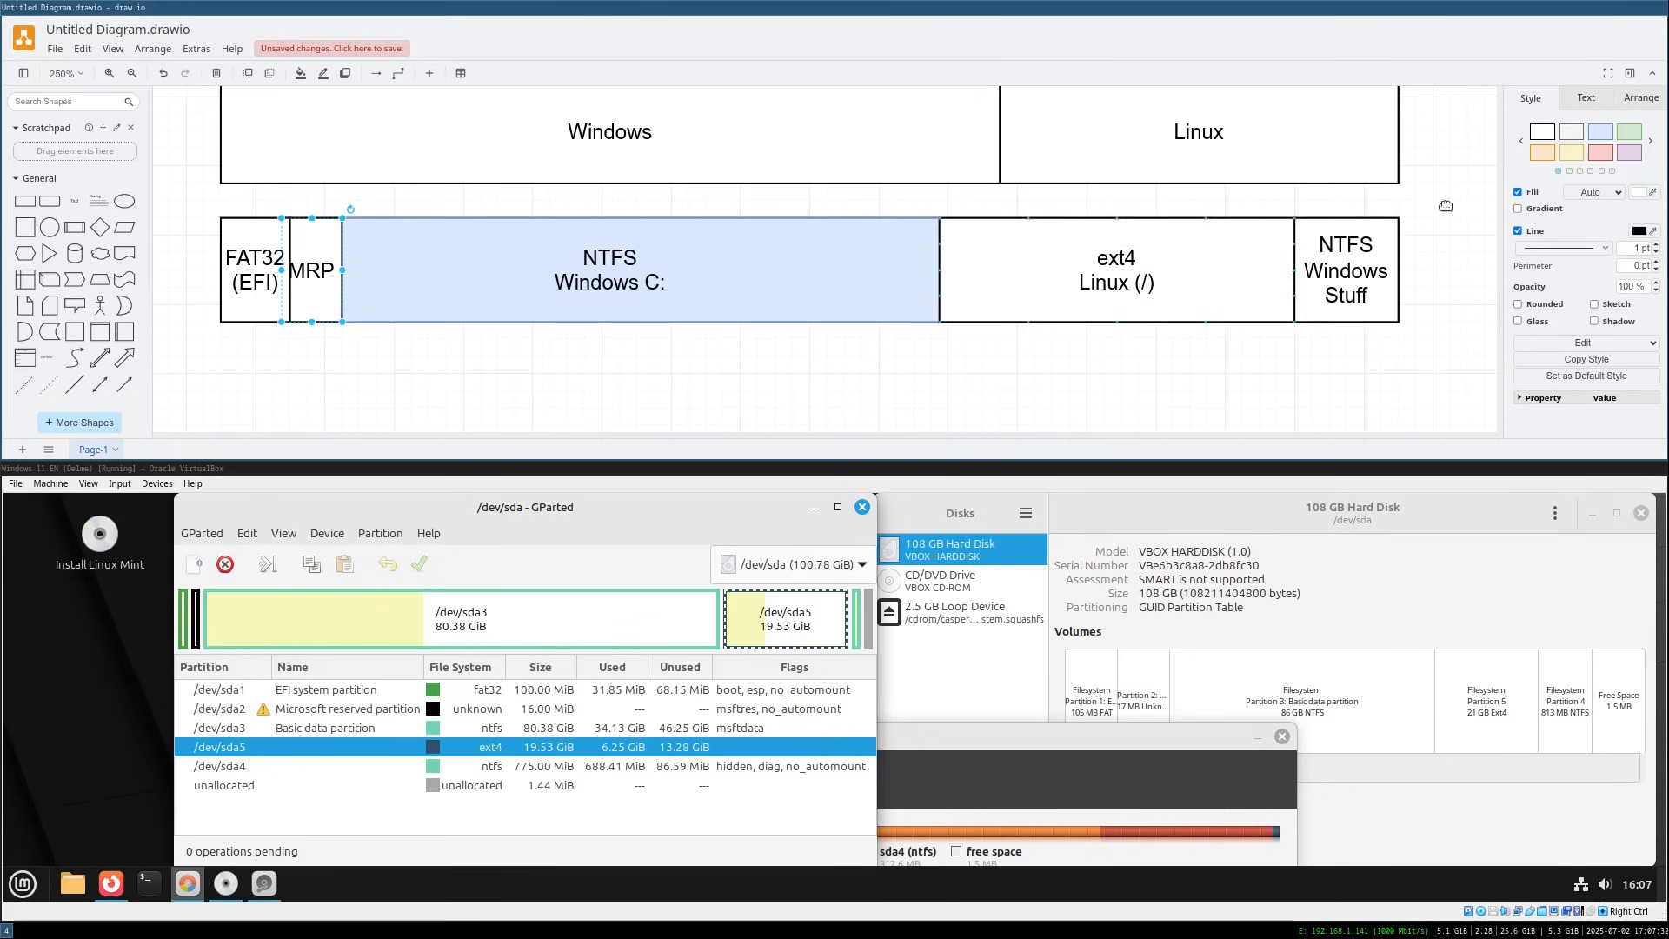
{"action": "left_click", "coordinate": [1599, 132]}
{"action": "left_click", "coordinate": [1389, 261]}
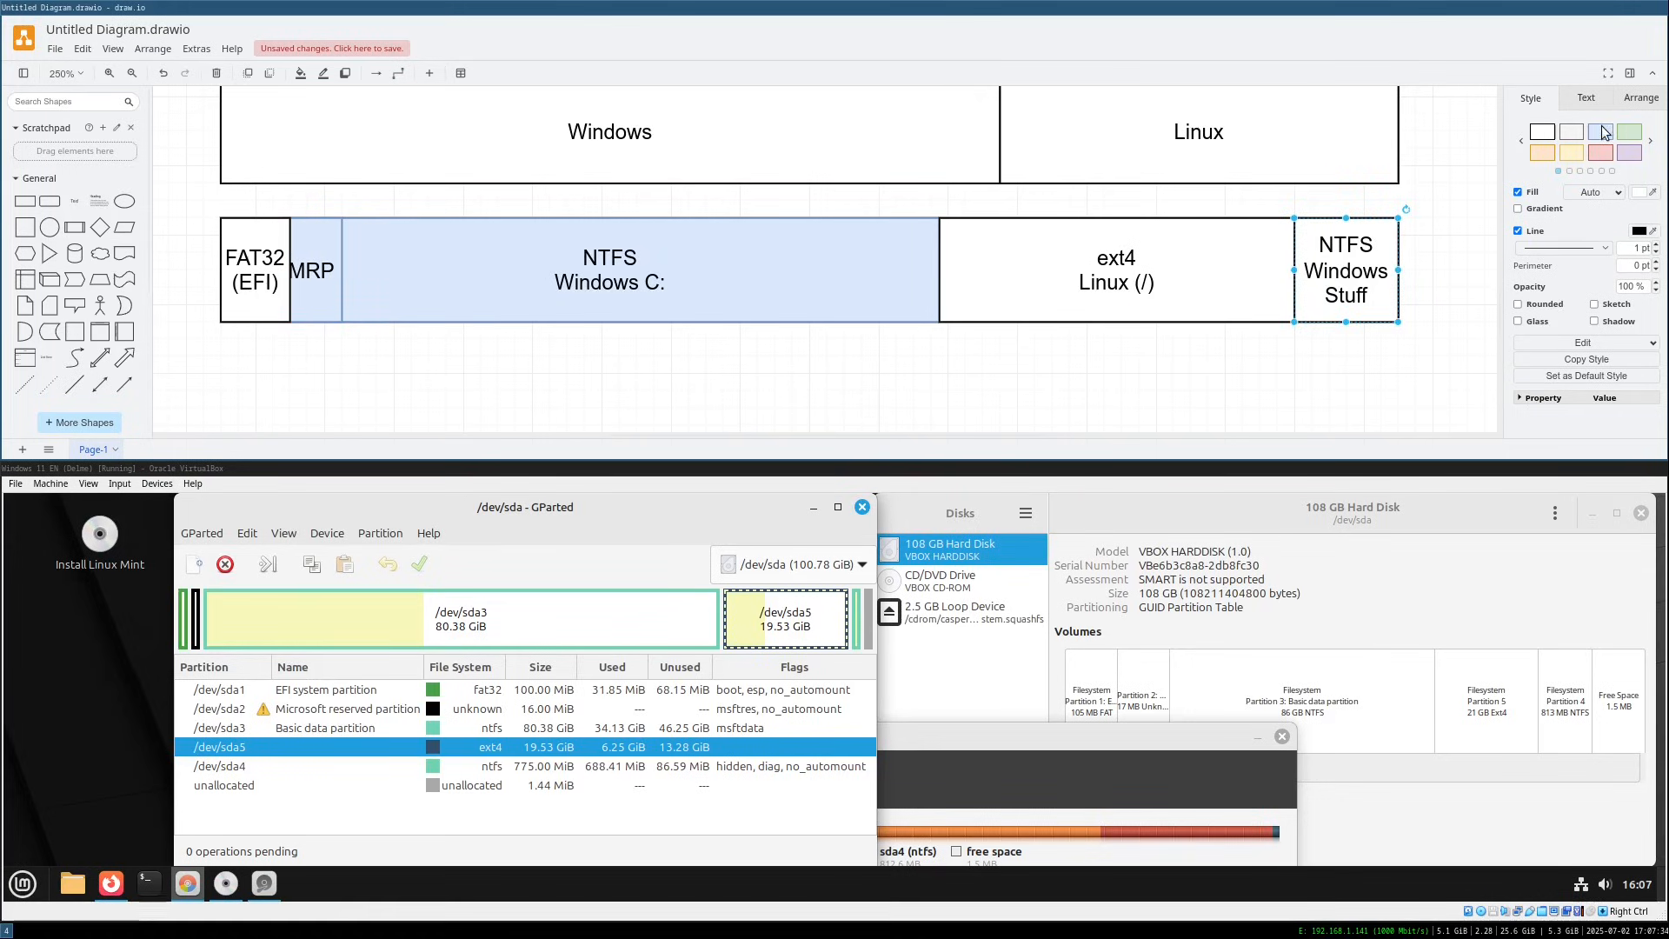
{"action": "left_click", "coordinate": [1599, 132]}
Apply the yellow style to the ext4 Linux block and the green style to the FAT32 (EFI) block
{"action": "left_click", "coordinate": [1035, 273]}
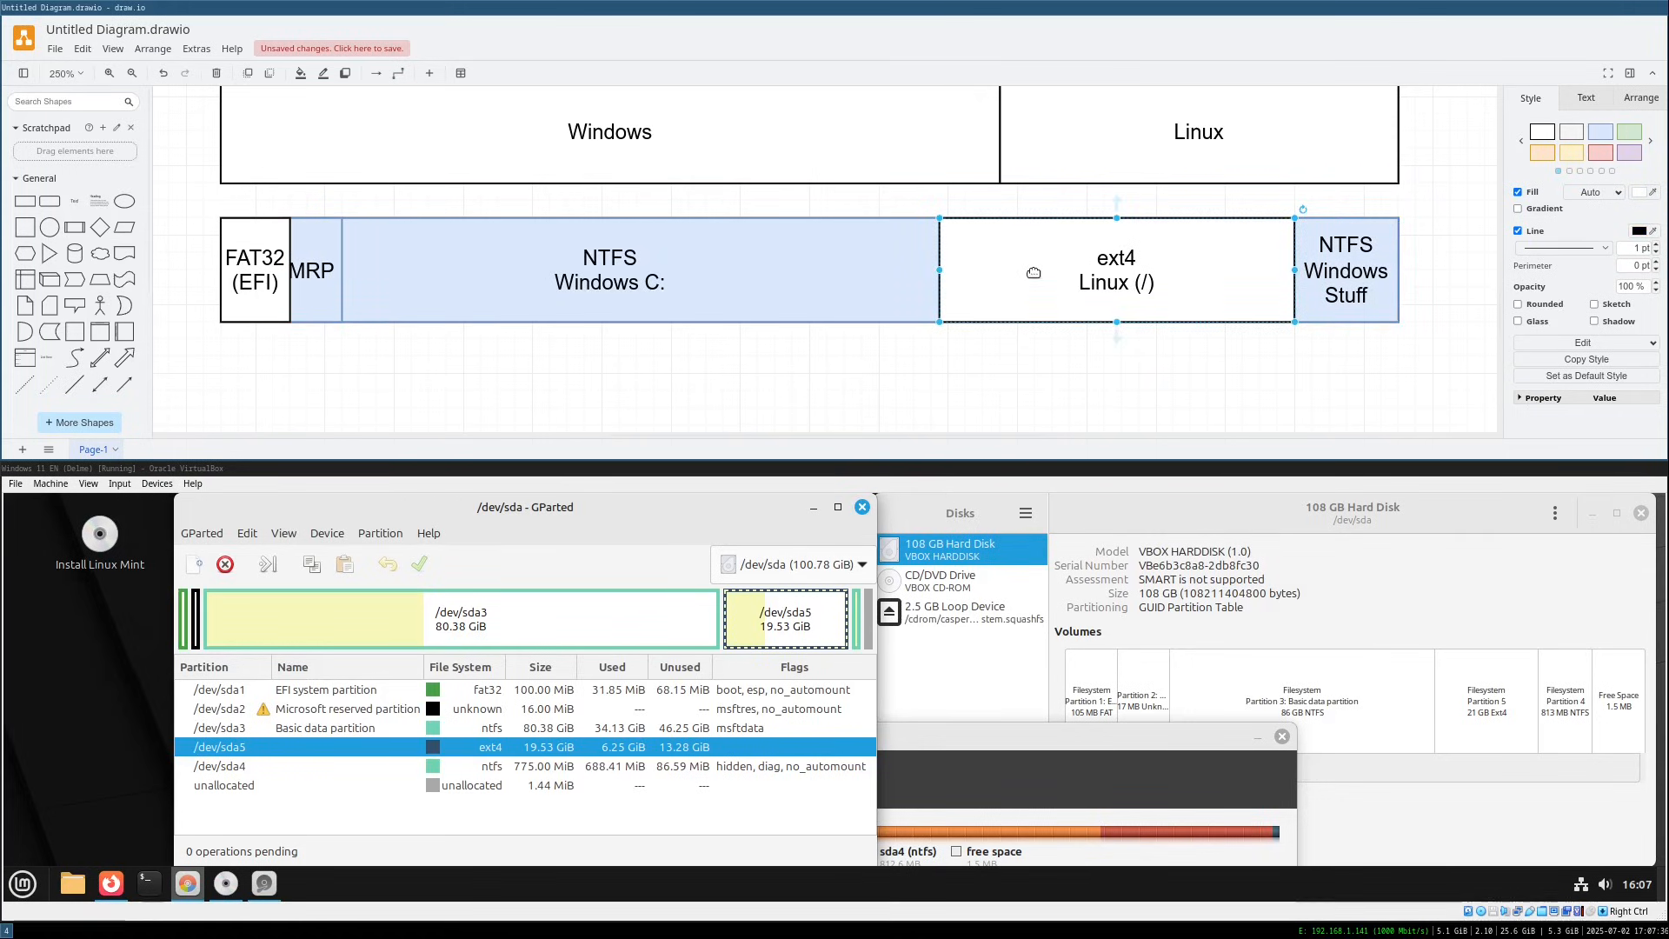
{"action": "left_click", "coordinate": [1542, 153]}
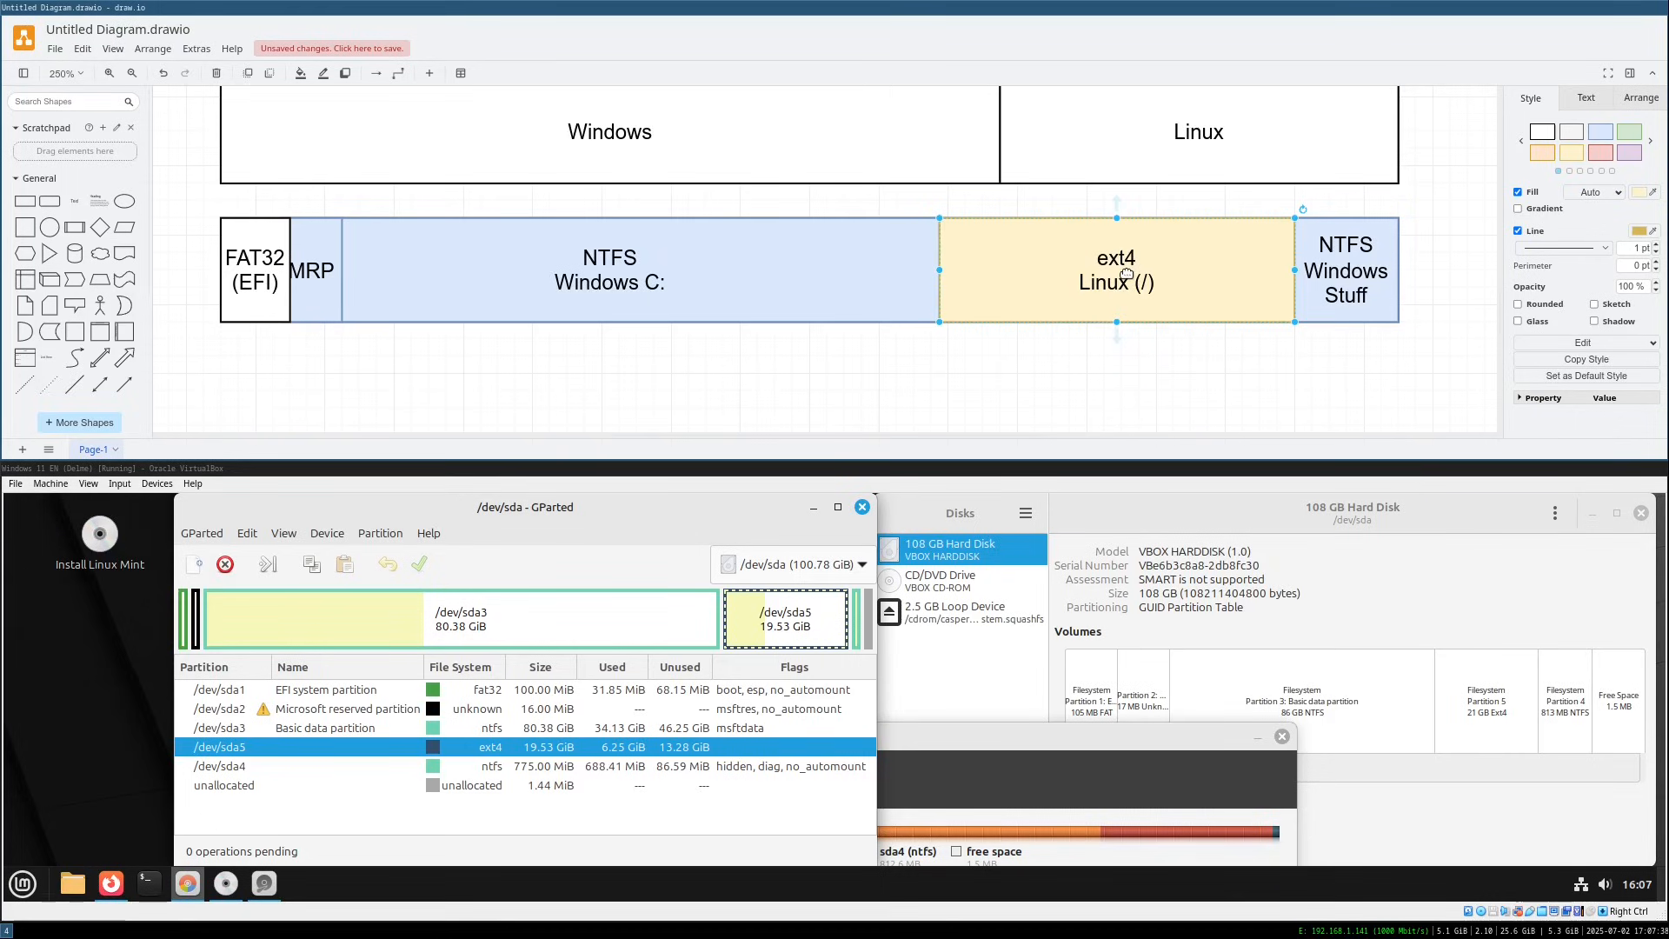
{"action": "left_click", "coordinate": [238, 261]}
{"action": "left_click", "coordinate": [1629, 131]}
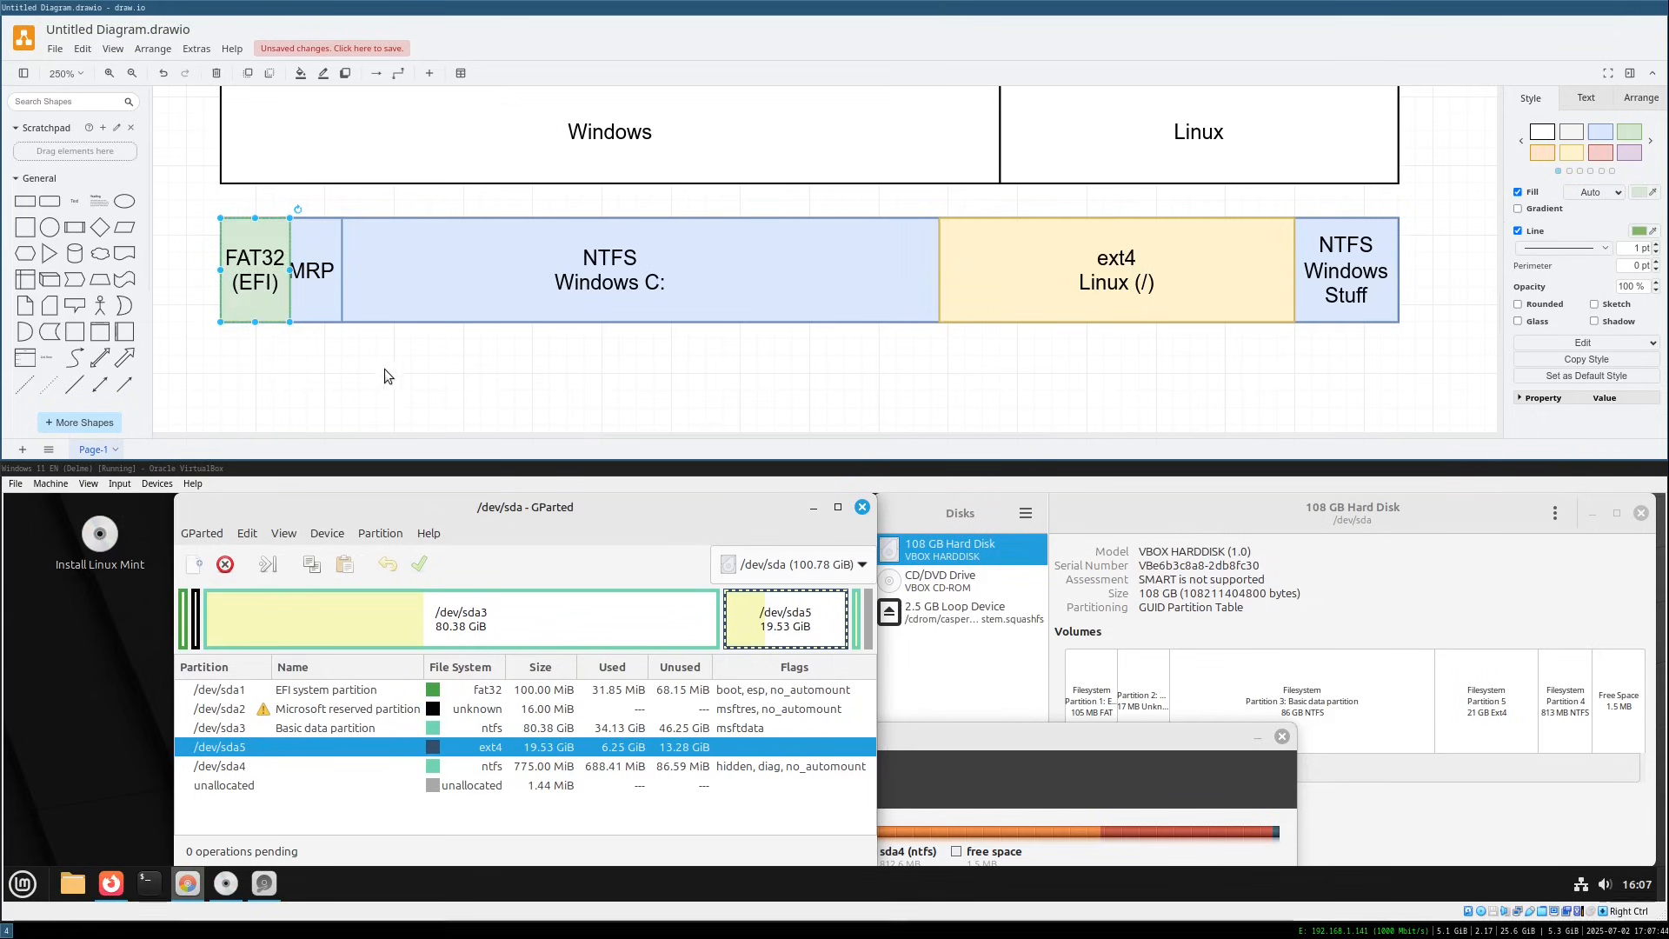
Duplicate all the coloured partition blocks as a third bar directly beneath the second one
{"action": "left_click", "coordinate": [259, 325]}
{"action": "left_click", "coordinate": [256, 306]}
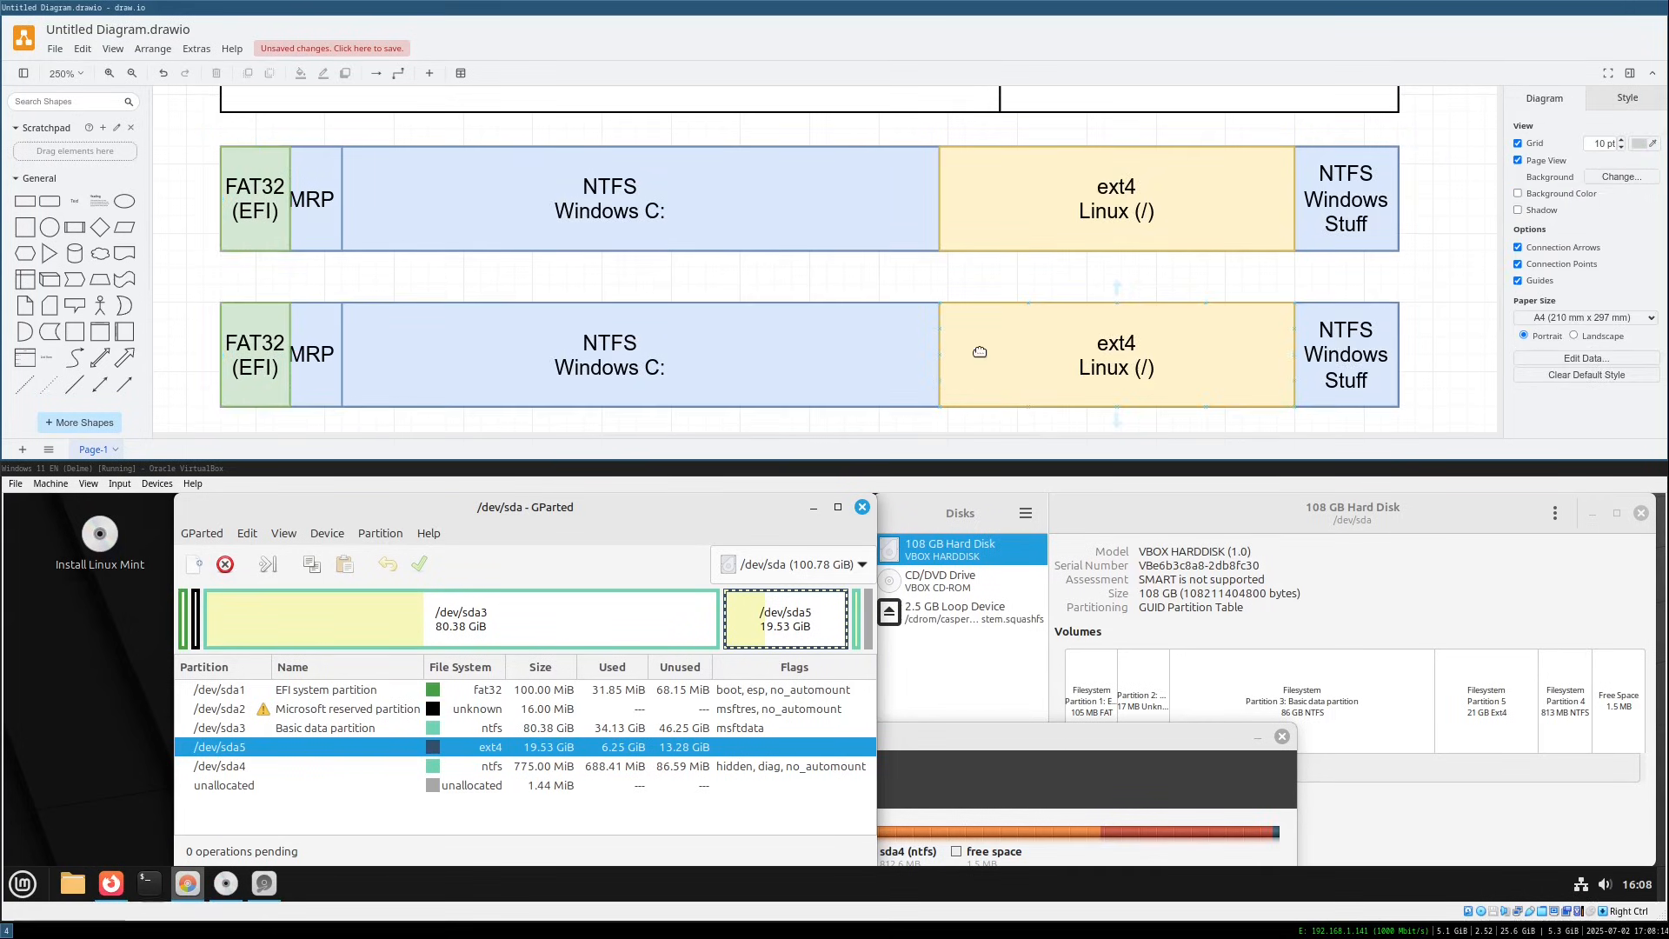
Delete the ext4 Linux block from the third bar and widen its NTFS Windows C: block to fill the gap
{"action": "left_click", "coordinate": [979, 352]}
{"action": "key", "text": "Delete"}
{"action": "left_click_drag", "start_coordinate": [940, 355], "coordinate": [1296, 350]}
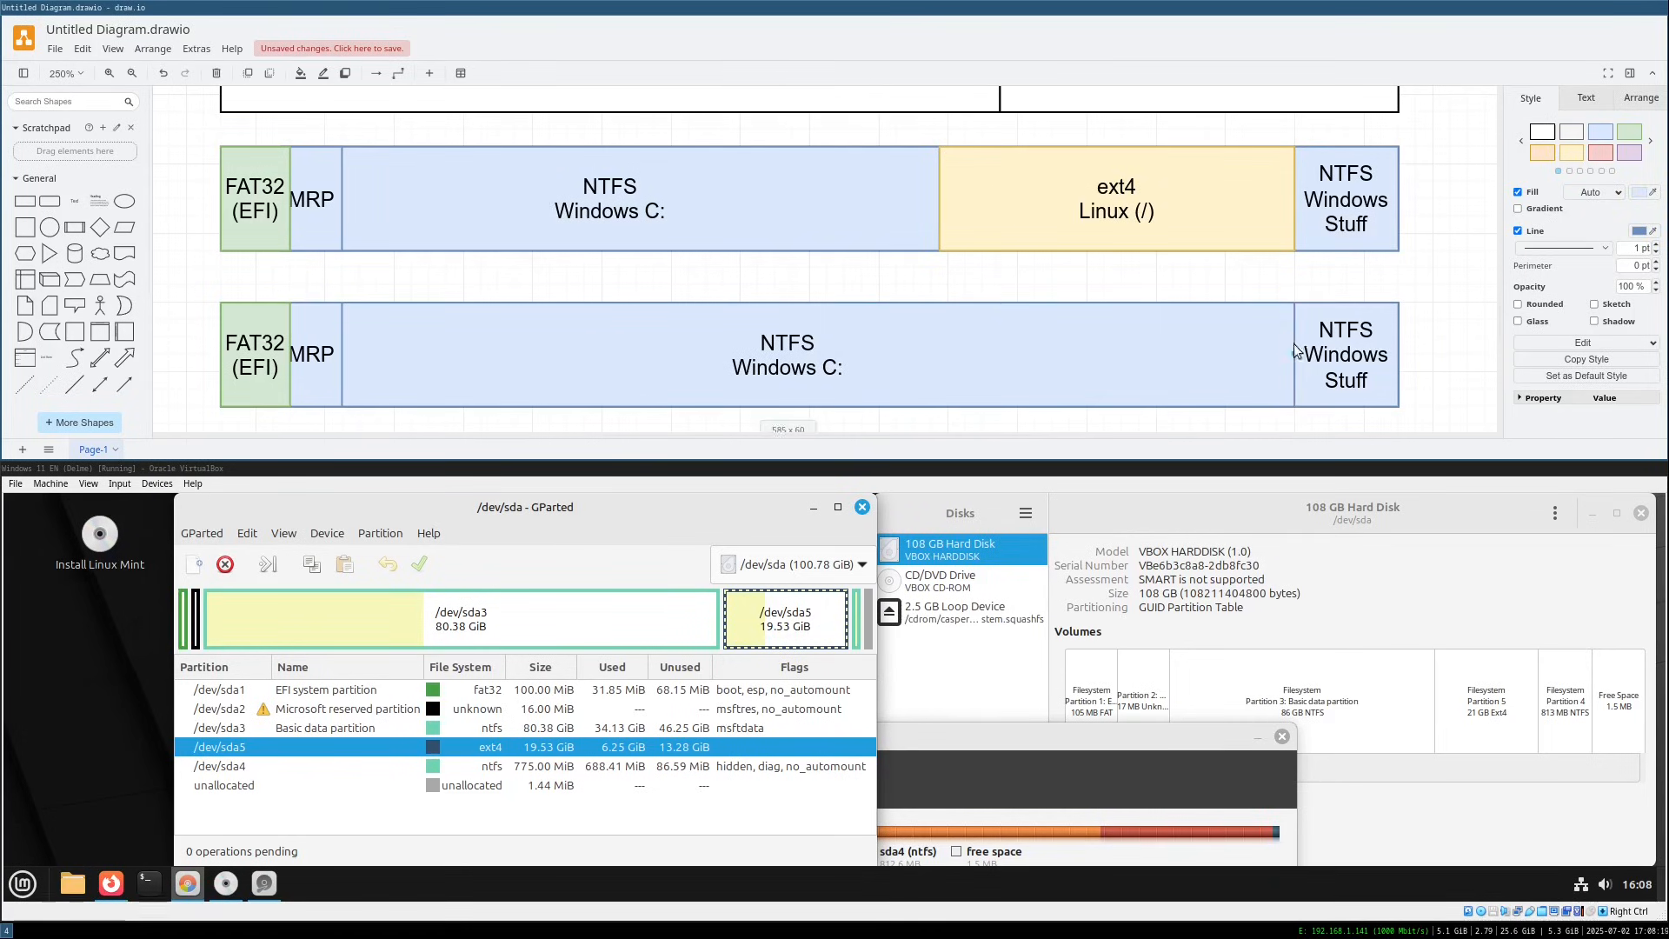
Narrow the third bar's Windows C: block and fill the freed space with a copy labelled "NTFS Windows D:"
{"action": "left_click", "coordinate": [800, 362]}
{"action": "left_click", "coordinate": [248, 348]}
{"action": "left_click_drag", "start_coordinate": [1290, 354], "coordinate": [896, 348]}
{"action": "left_click_drag", "start_coordinate": [779, 346], "coordinate": [1166, 350]}
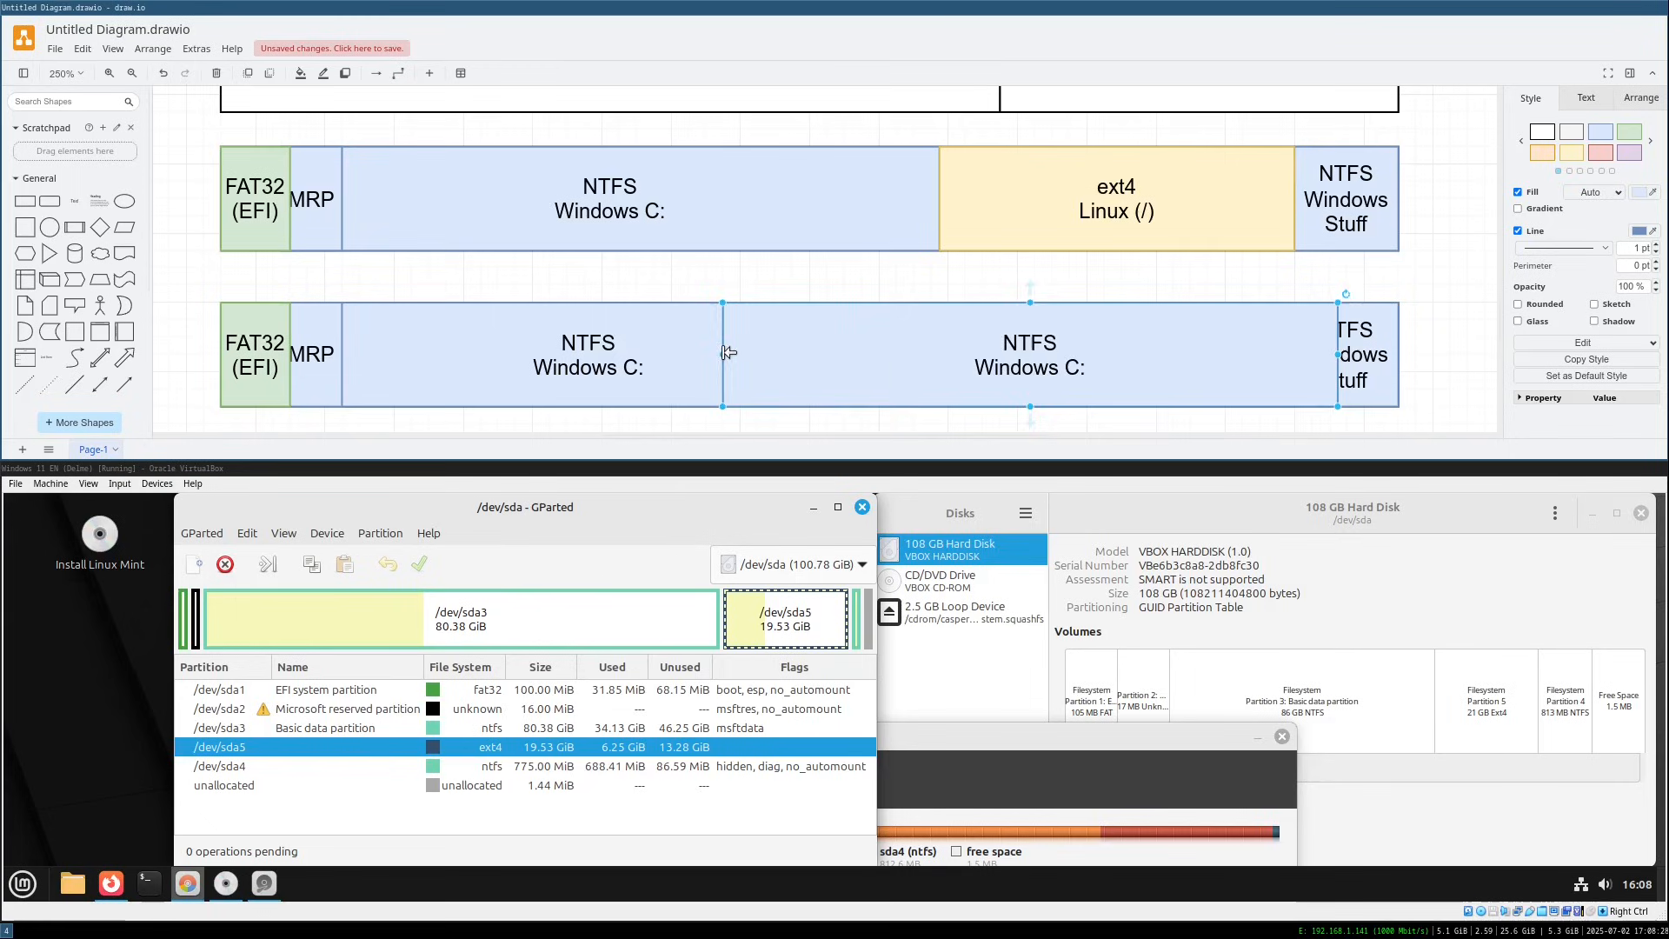
{"action": "left_click_drag", "start_coordinate": [729, 352], "coordinate": [902, 350]}
{"action": "left_click_drag", "start_coordinate": [1336, 357], "coordinate": [1284, 358]}
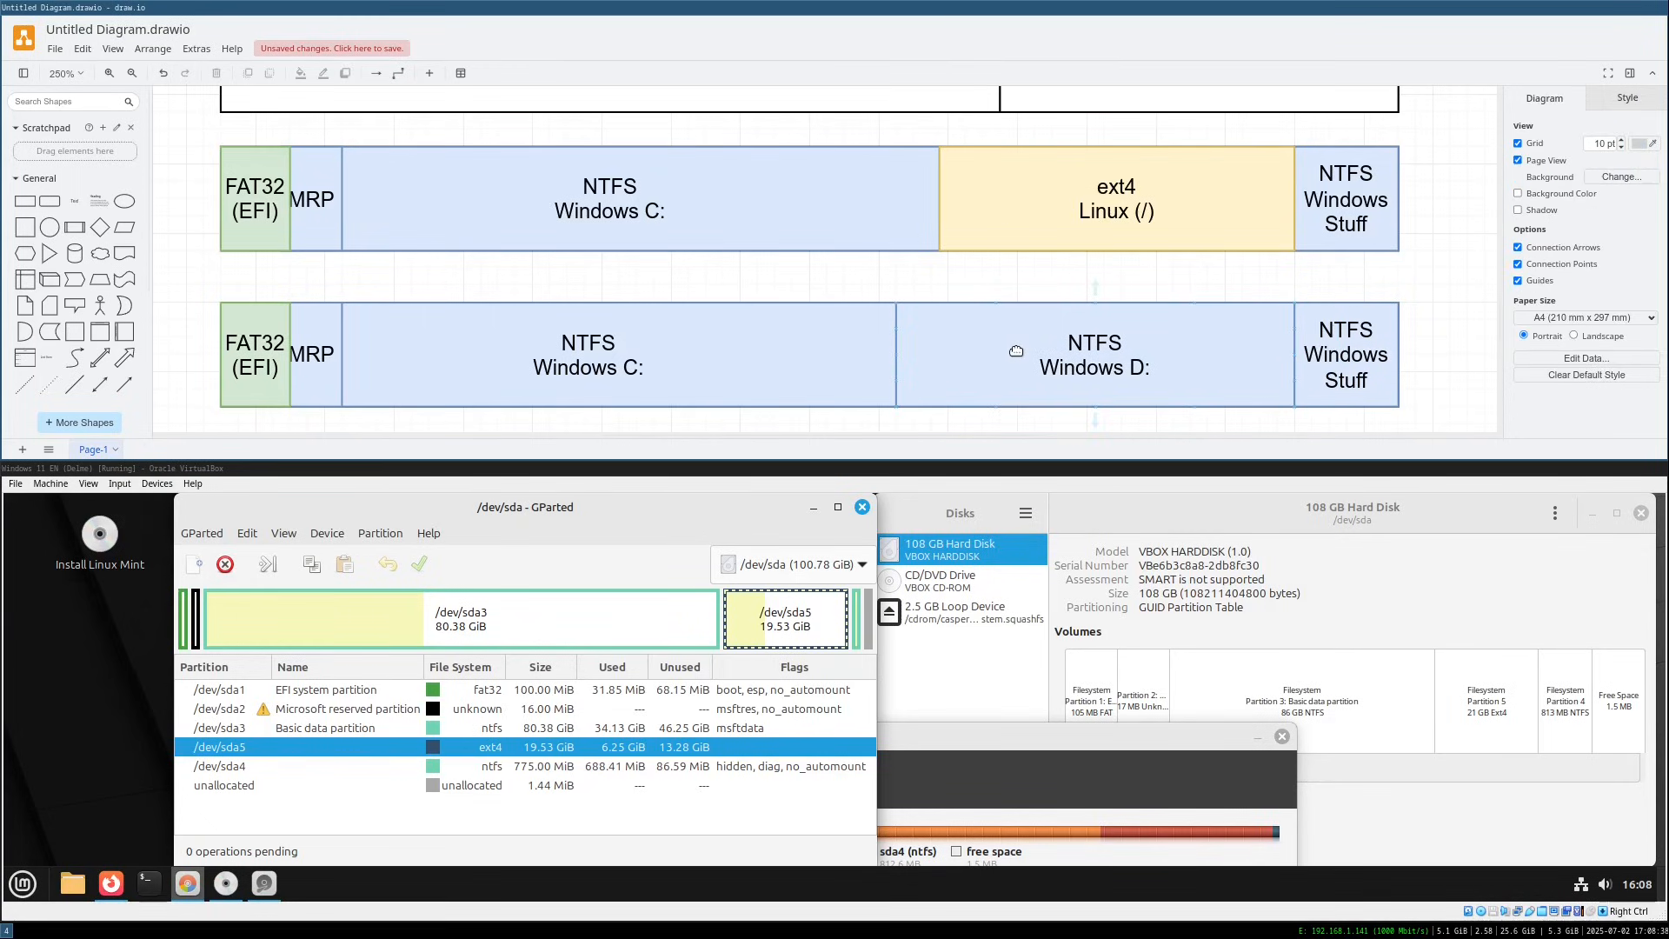
Duplicate the whole Windows C: and D: bar as a fourth bar directly beneath it
{"action": "scroll", "coordinate": [1008, 348], "scroll_direction": "down", "scroll_amount": 2}
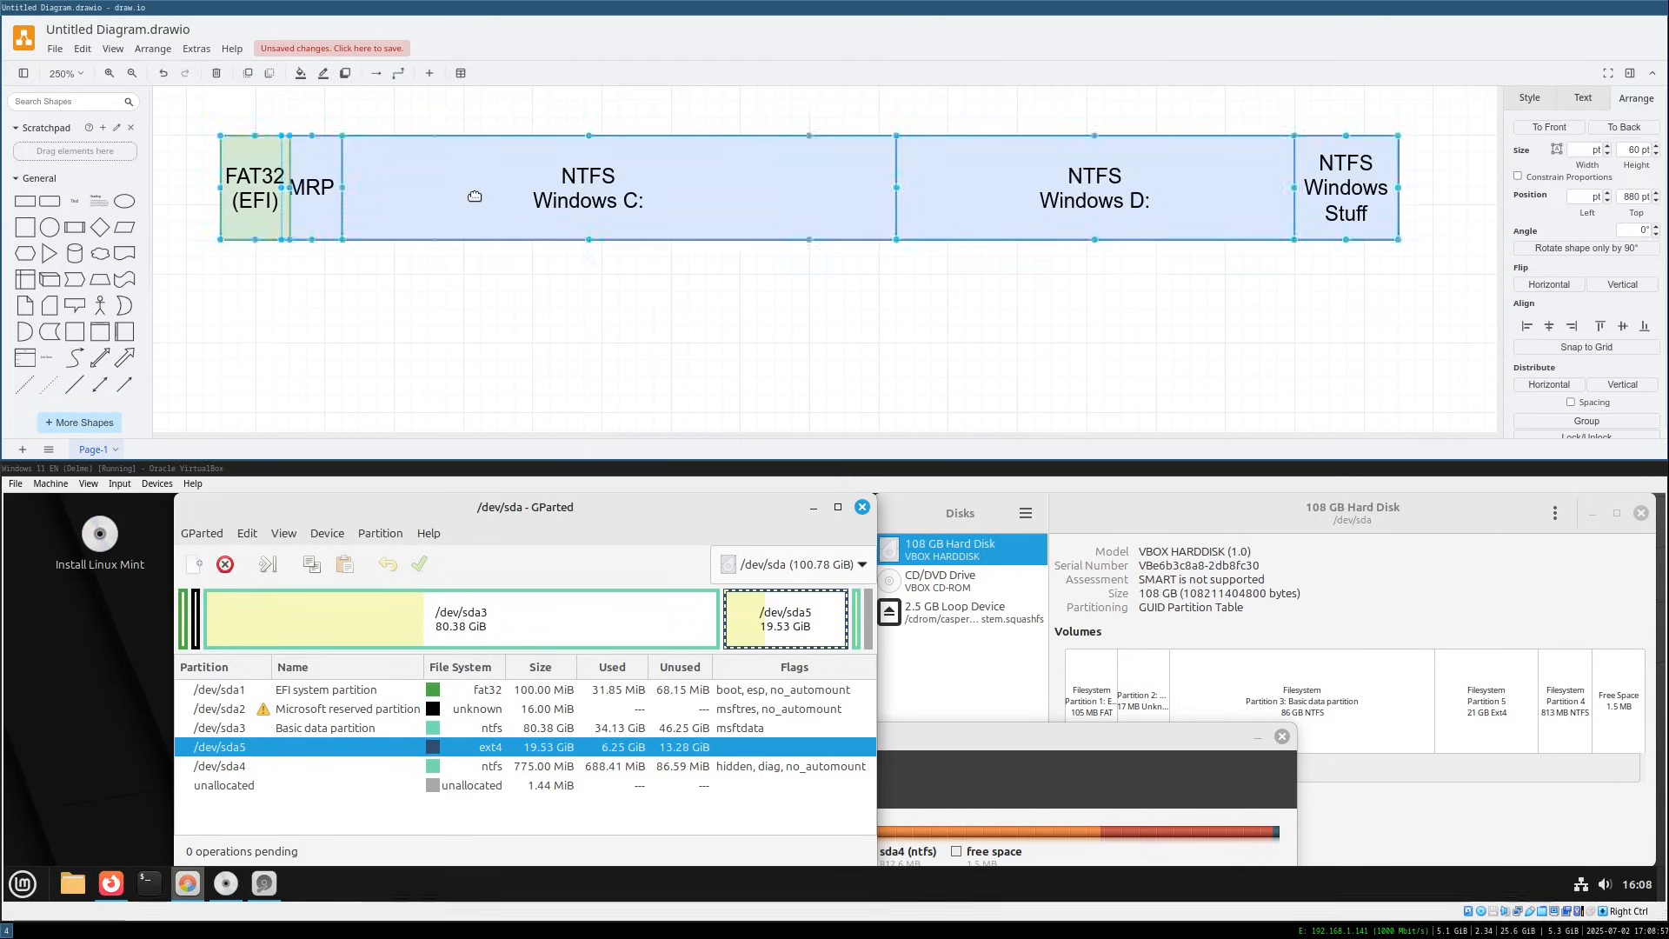
{"action": "left_click_drag", "start_coordinate": [475, 197], "coordinate": [512, 318]}
{"action": "scroll", "coordinate": [545, 338], "scroll_direction": "up", "scroll_amount": 4}
{"action": "scroll", "coordinate": [546, 336], "scroll_direction": "down", "scroll_amount": 4}
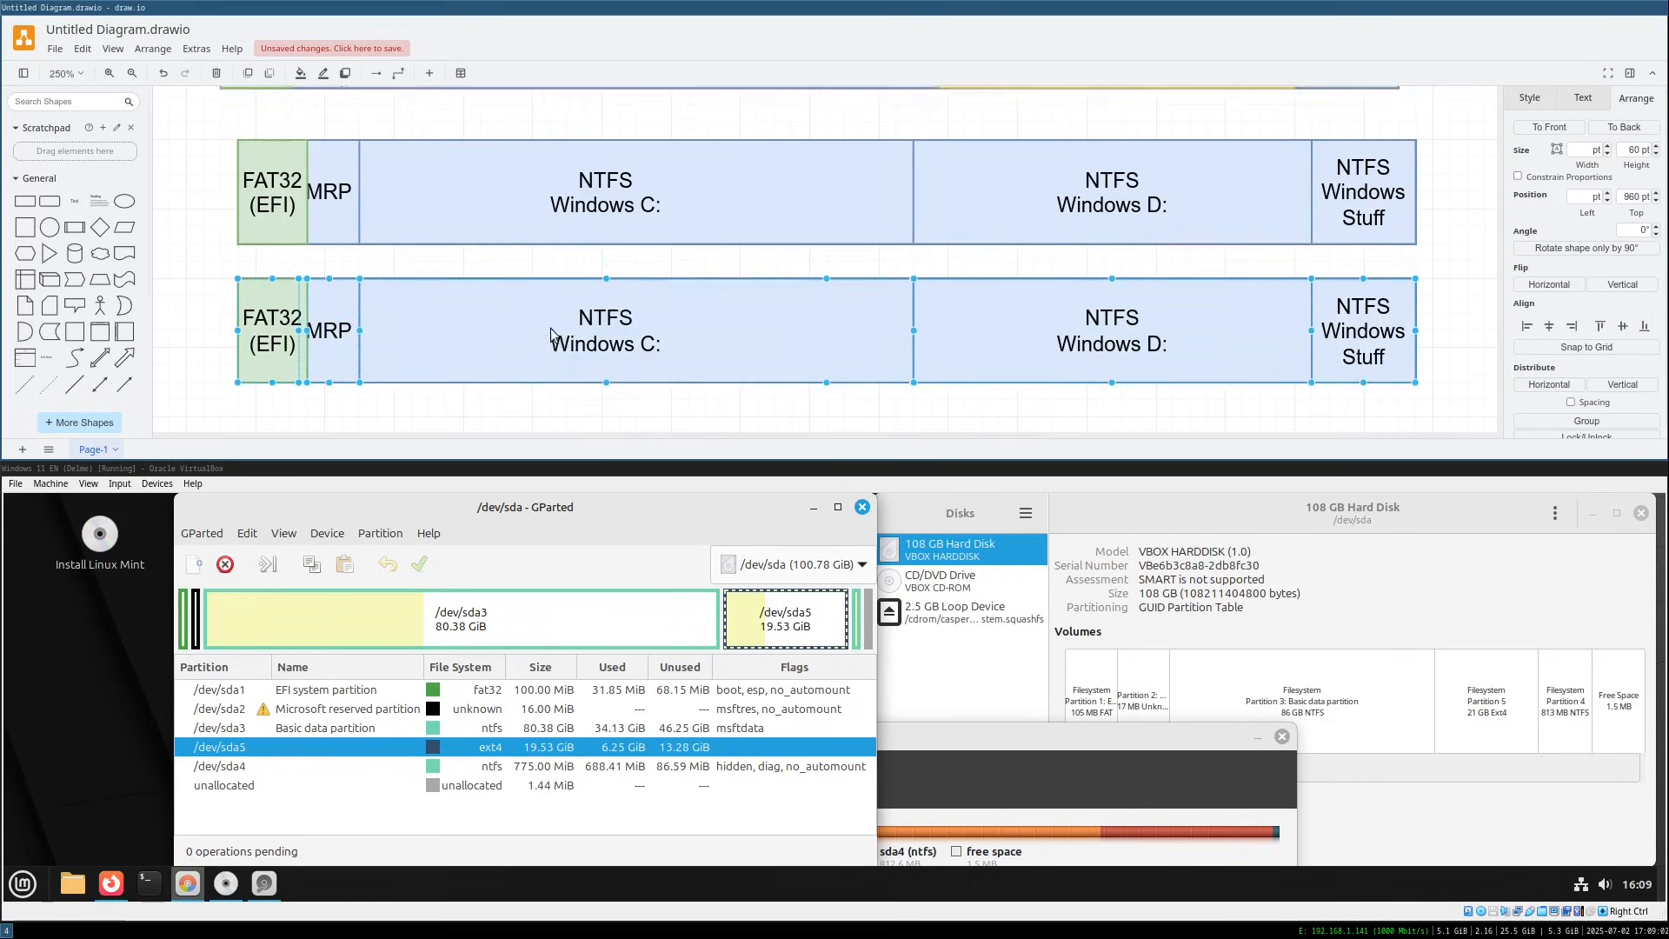
Replace all blocks after FAT32 (EFI) in the fourth bar with a single yellow "ext4 Linux (/)" block 640 pt wide
{"action": "double_click", "coordinate": [567, 329]}
{"action": "scroll", "coordinate": [717, 361], "scroll_direction": "up", "scroll_amount": 2}
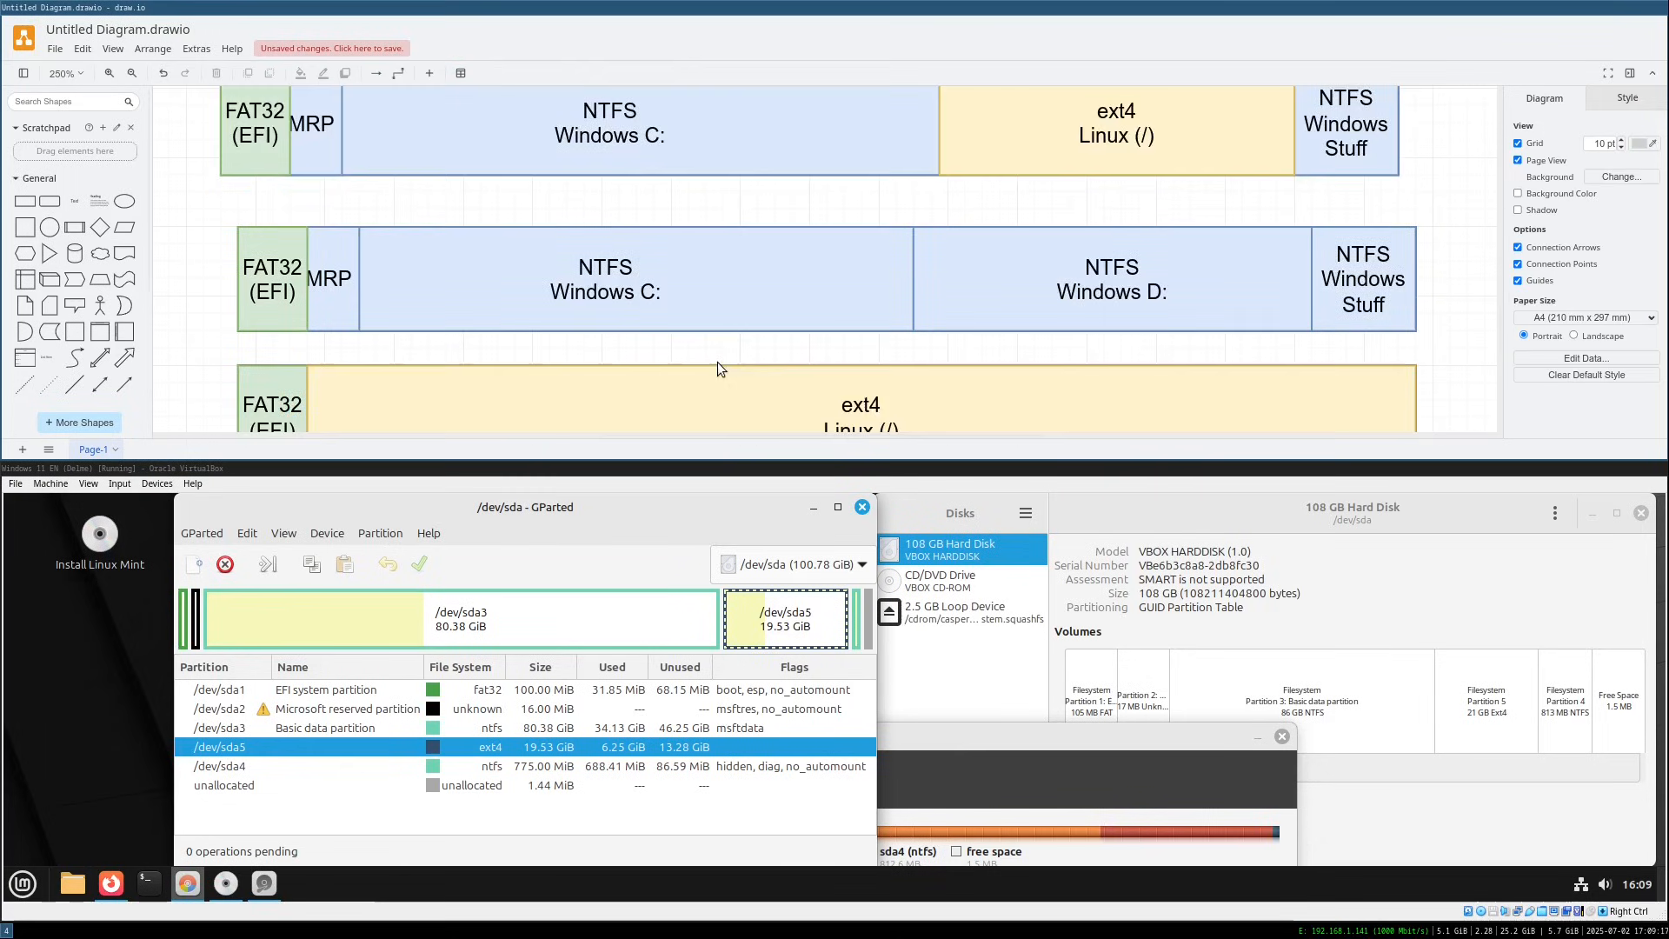
{"action": "scroll", "coordinate": [717, 362], "scroll_direction": "down", "scroll_amount": 2}
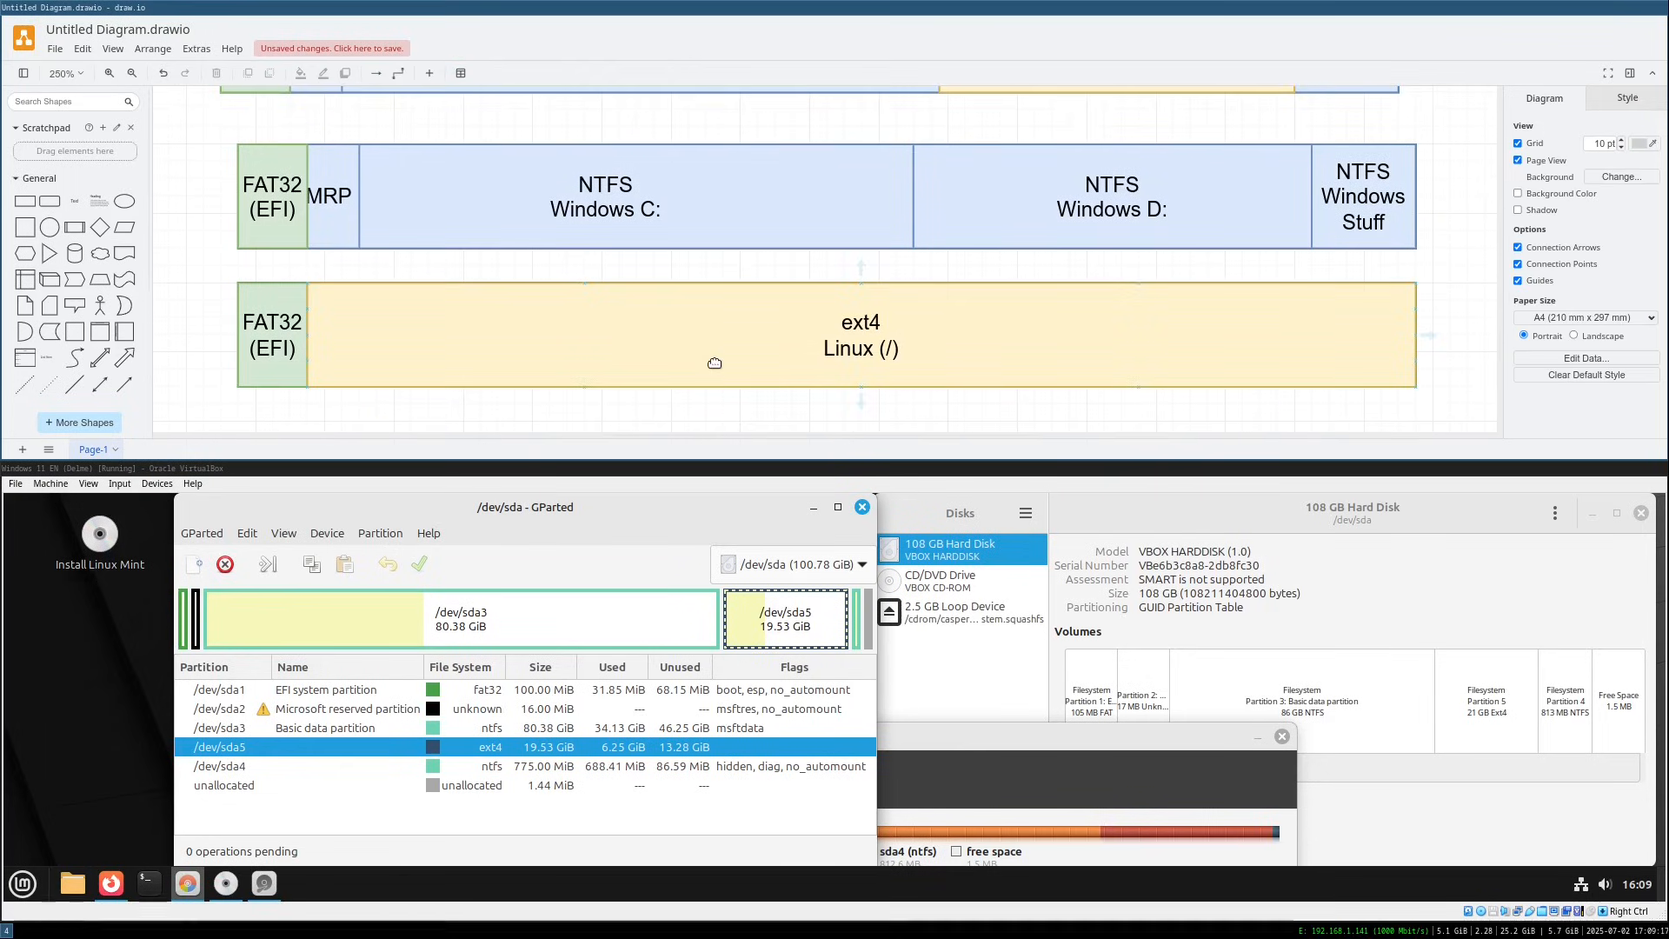
{"action": "scroll", "coordinate": [706, 357], "scroll_direction": "down", "scroll_amount": 2}
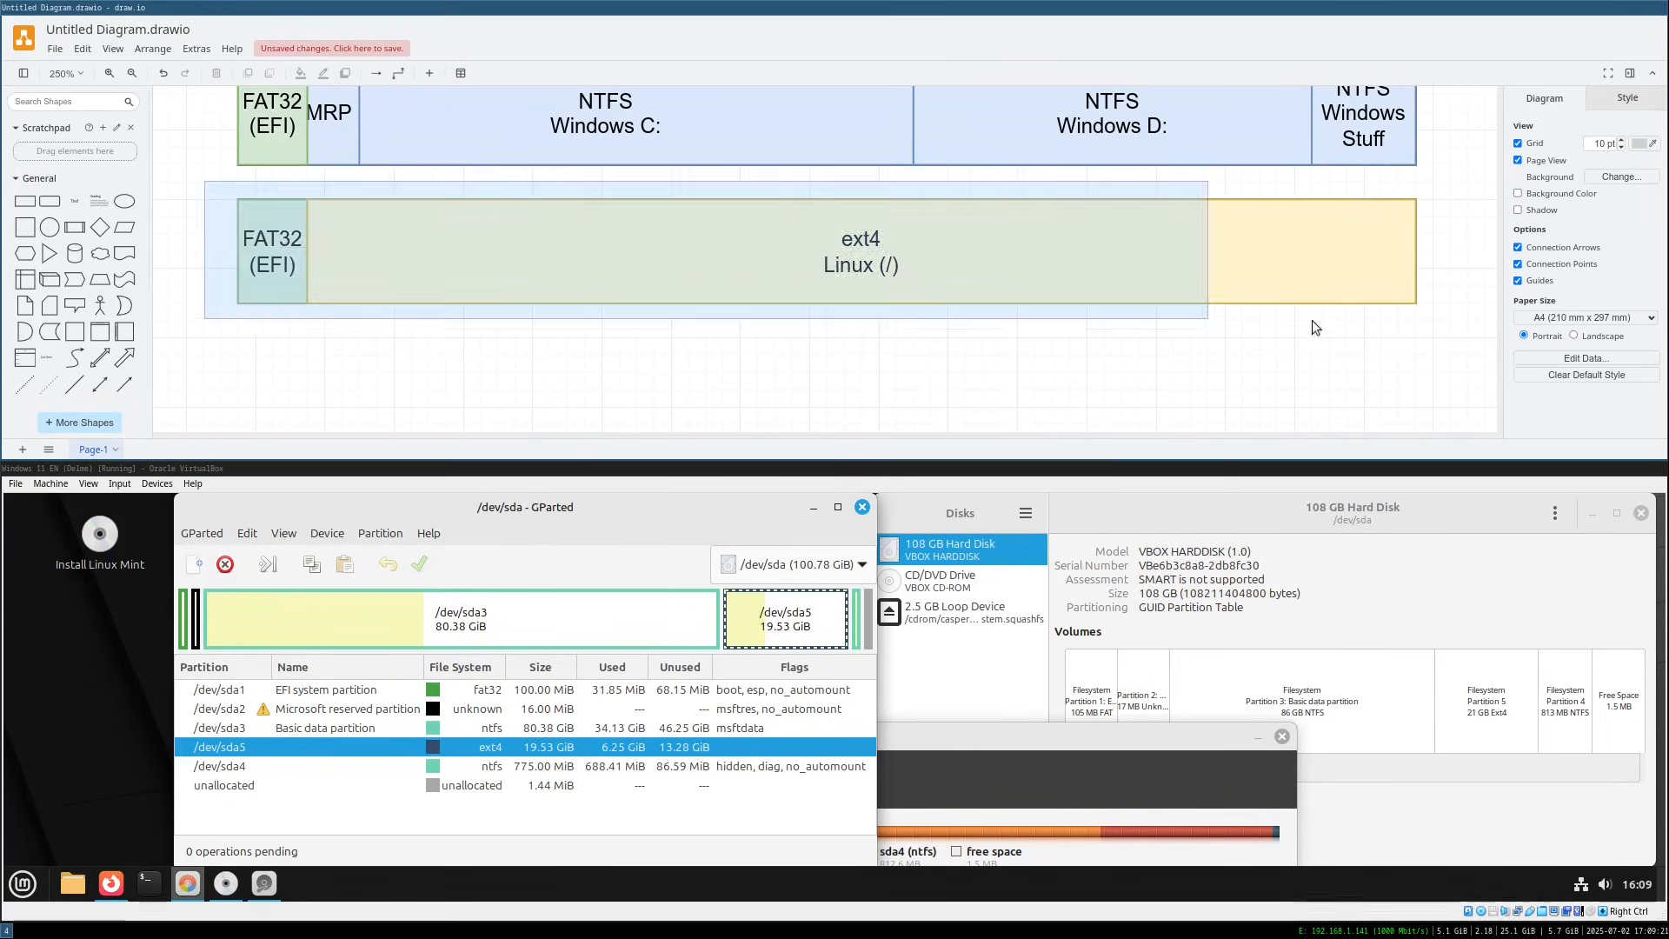
{"action": "scroll", "coordinate": [1312, 327], "scroll_direction": "up", "scroll_amount": 2}
Narrow the fourth bar's ext4 block to 240 pt and fill the rest of the bar with a copy of it
{"action": "left_click", "coordinate": [1130, 338]}
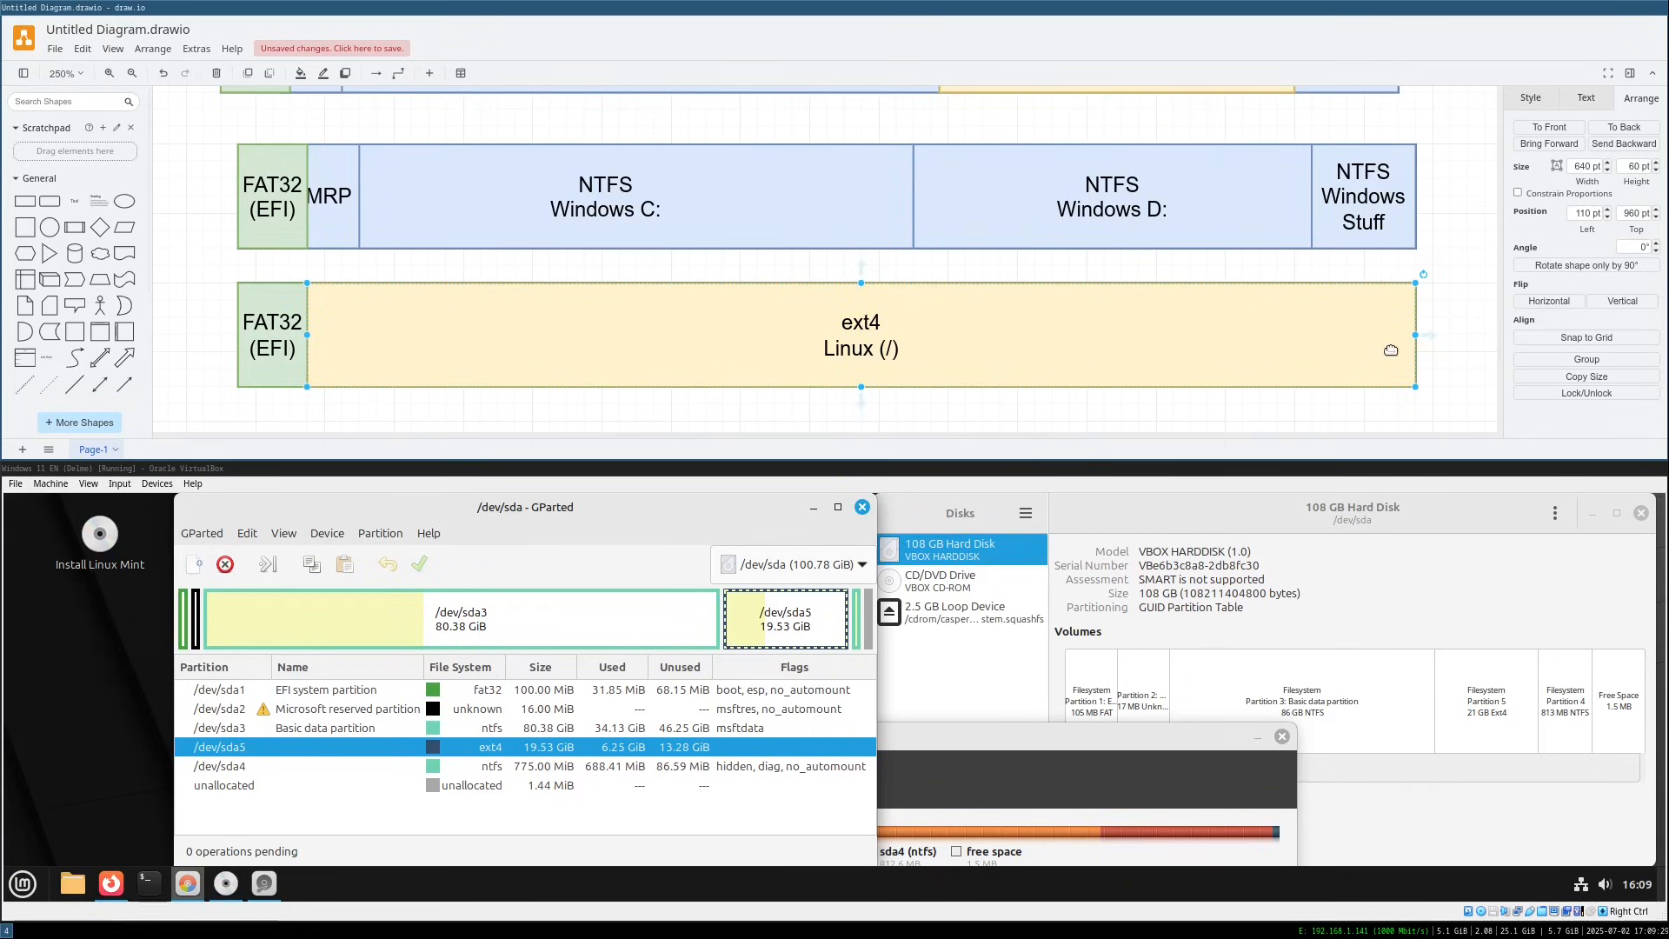
{"action": "left_click_drag", "start_coordinate": [1409, 336], "coordinate": [724, 335]}
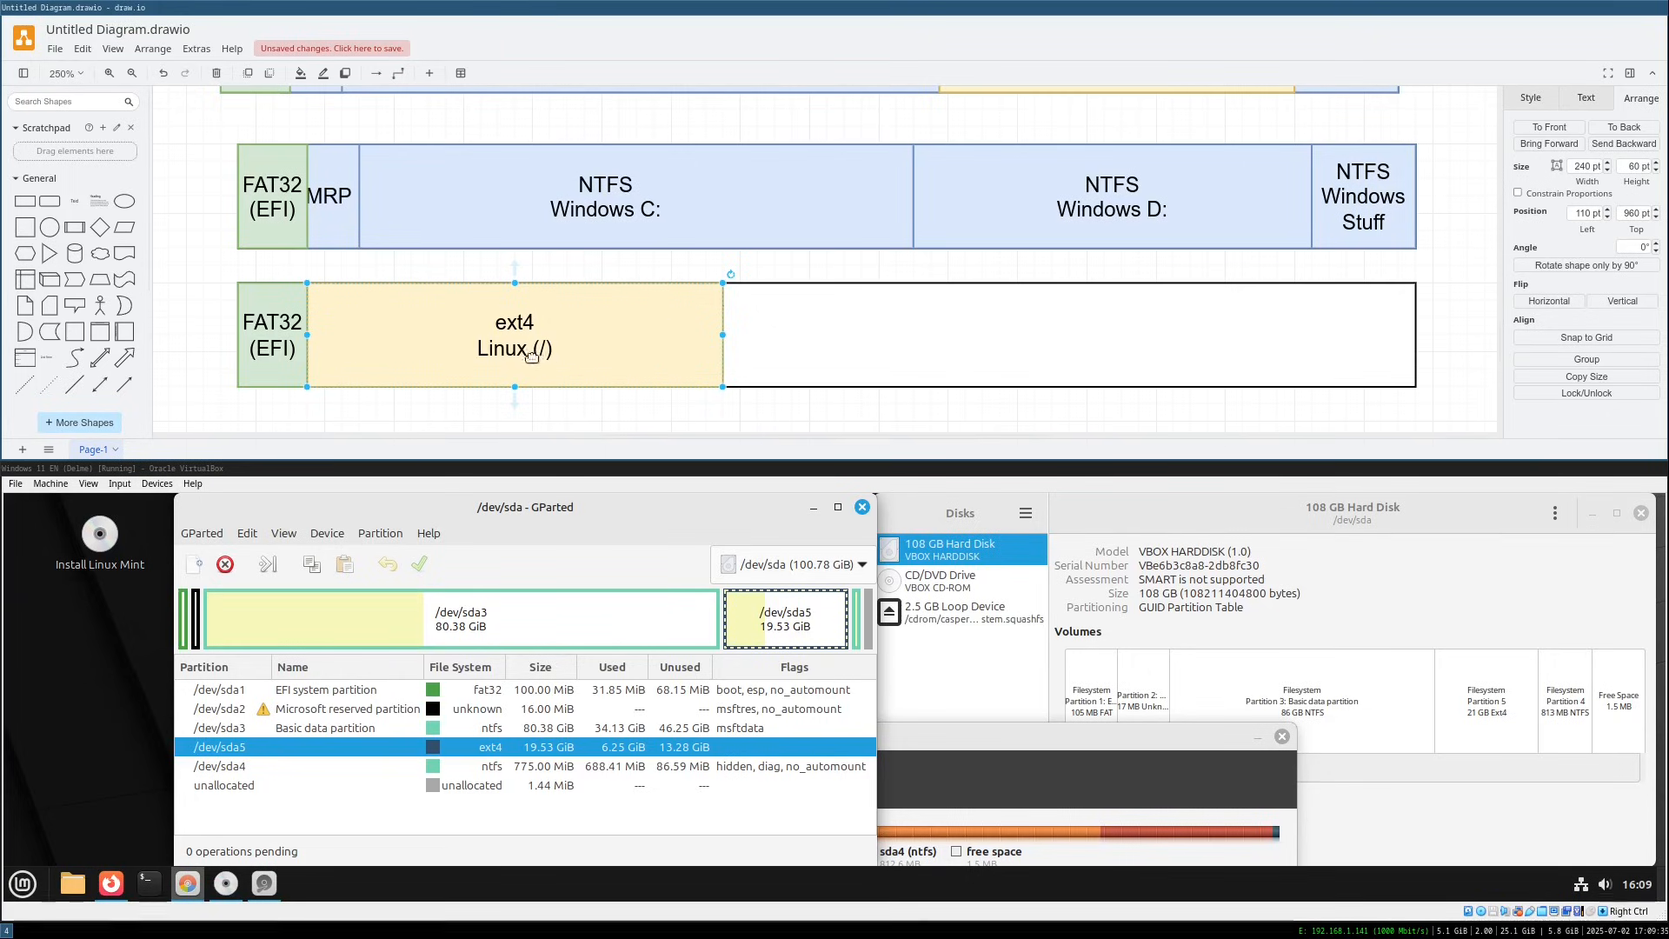
{"action": "left_click_drag", "start_coordinate": [513, 335], "coordinate": [895, 331]}
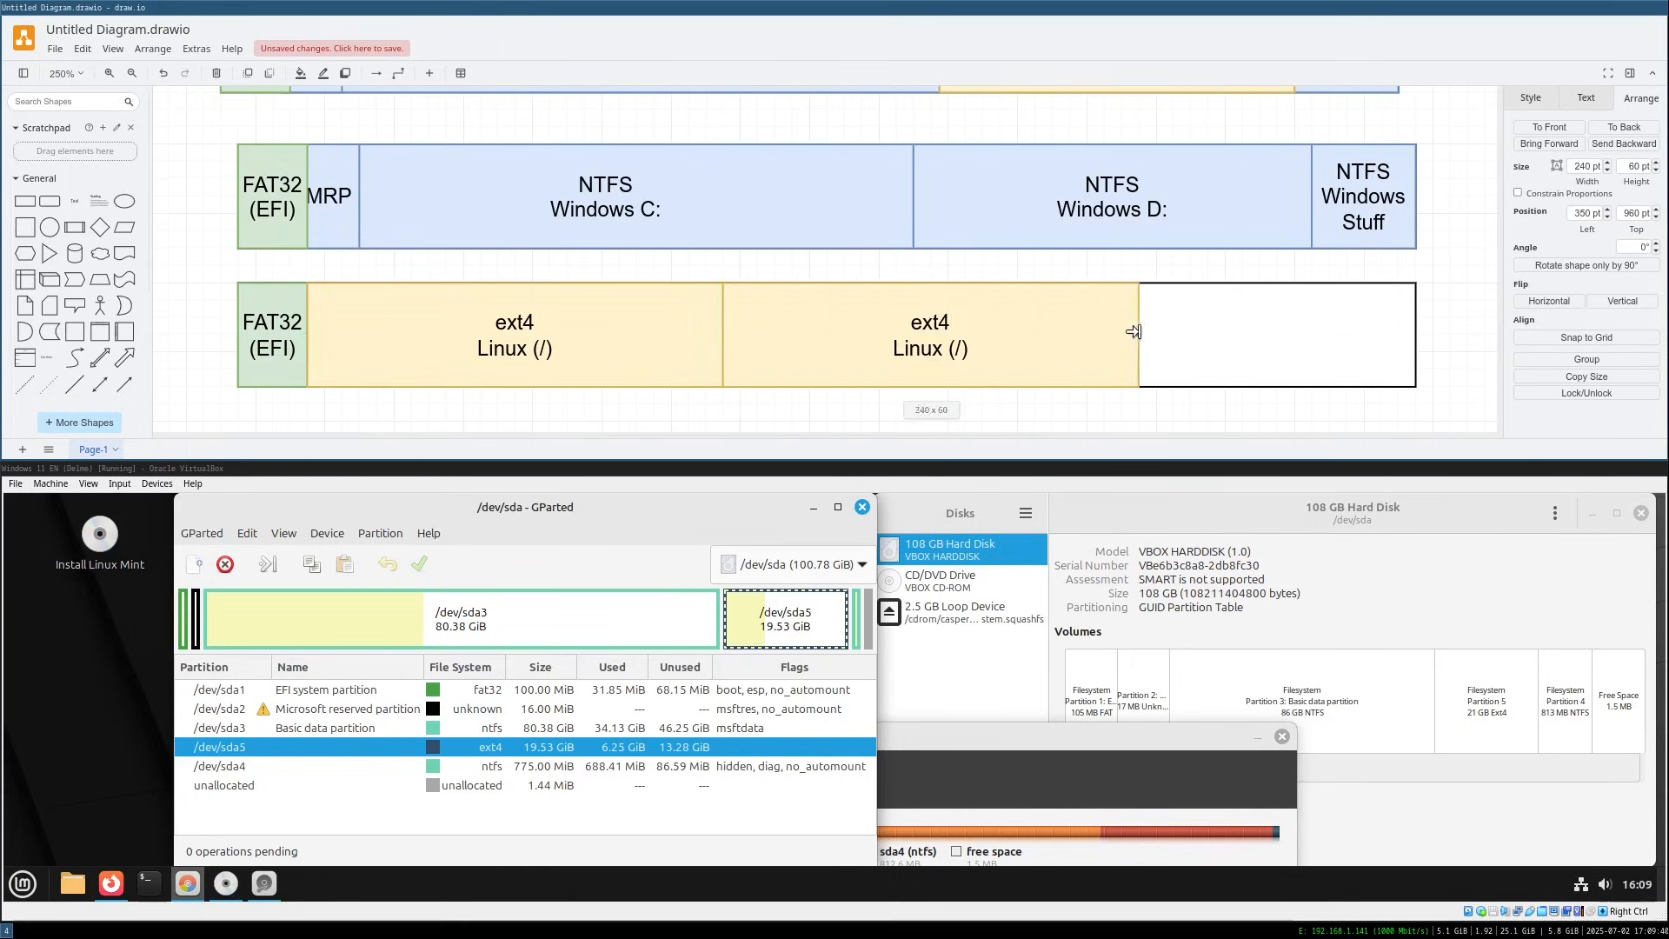
{"action": "left_click_drag", "start_coordinate": [1141, 335], "coordinate": [1417, 335]}
Change the label of the fourth bar's second ext4 block to "ext4 Linux (/home)"
{"action": "double_click", "coordinate": [1056, 347]}
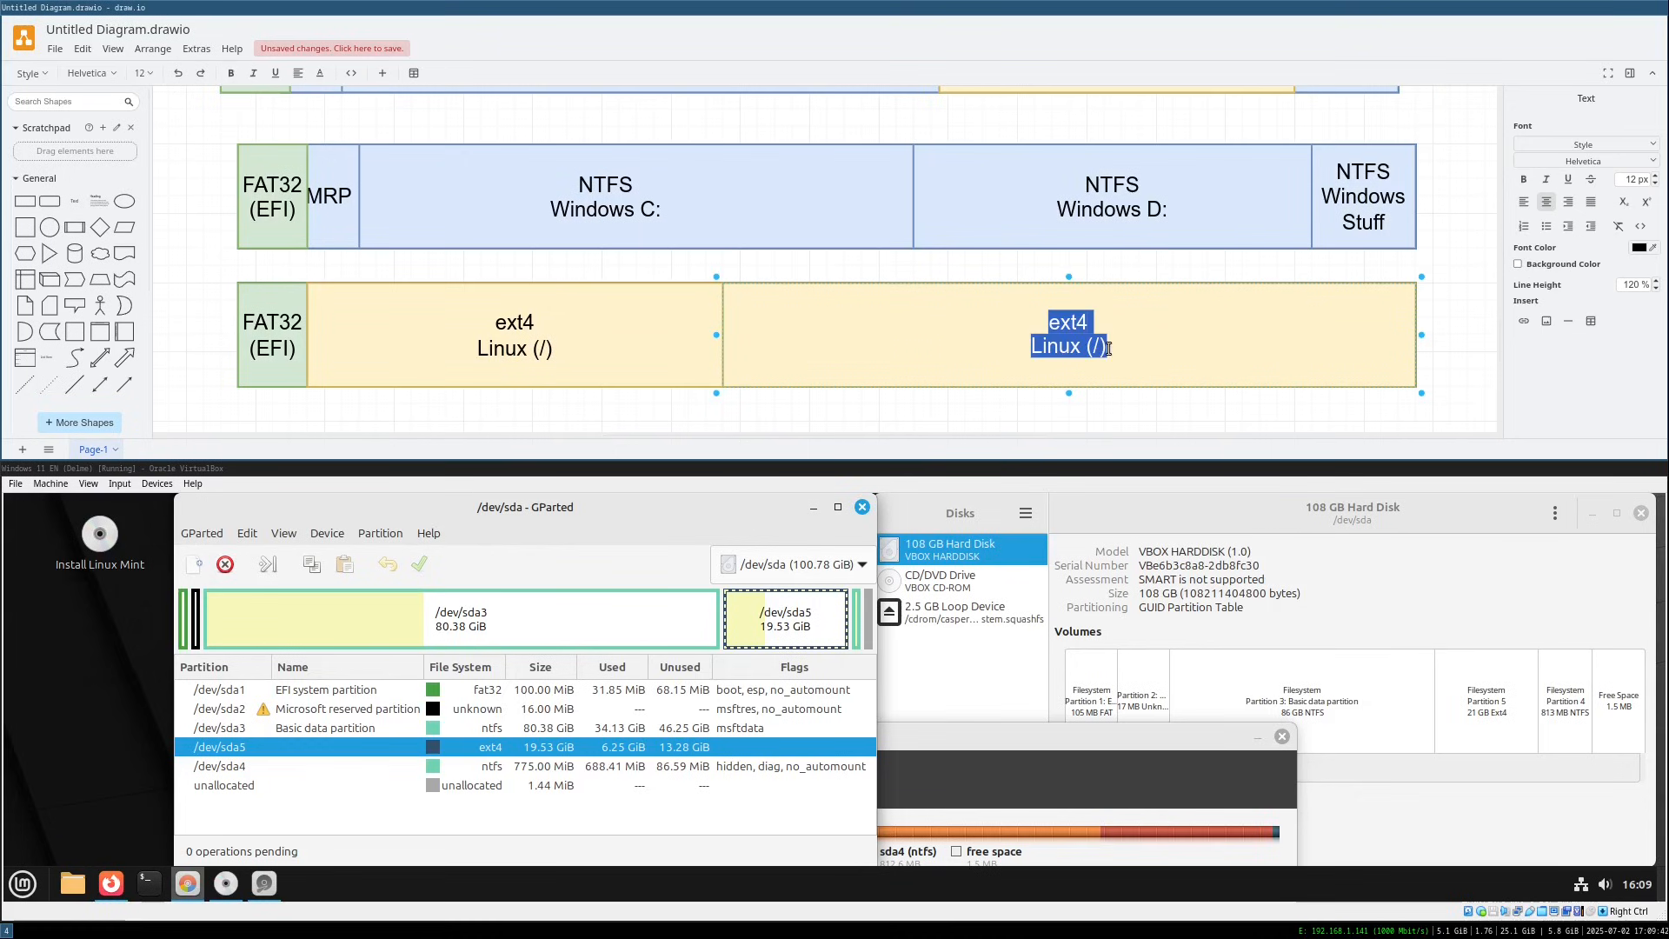
{"action": "left_click", "coordinate": [1109, 349]}
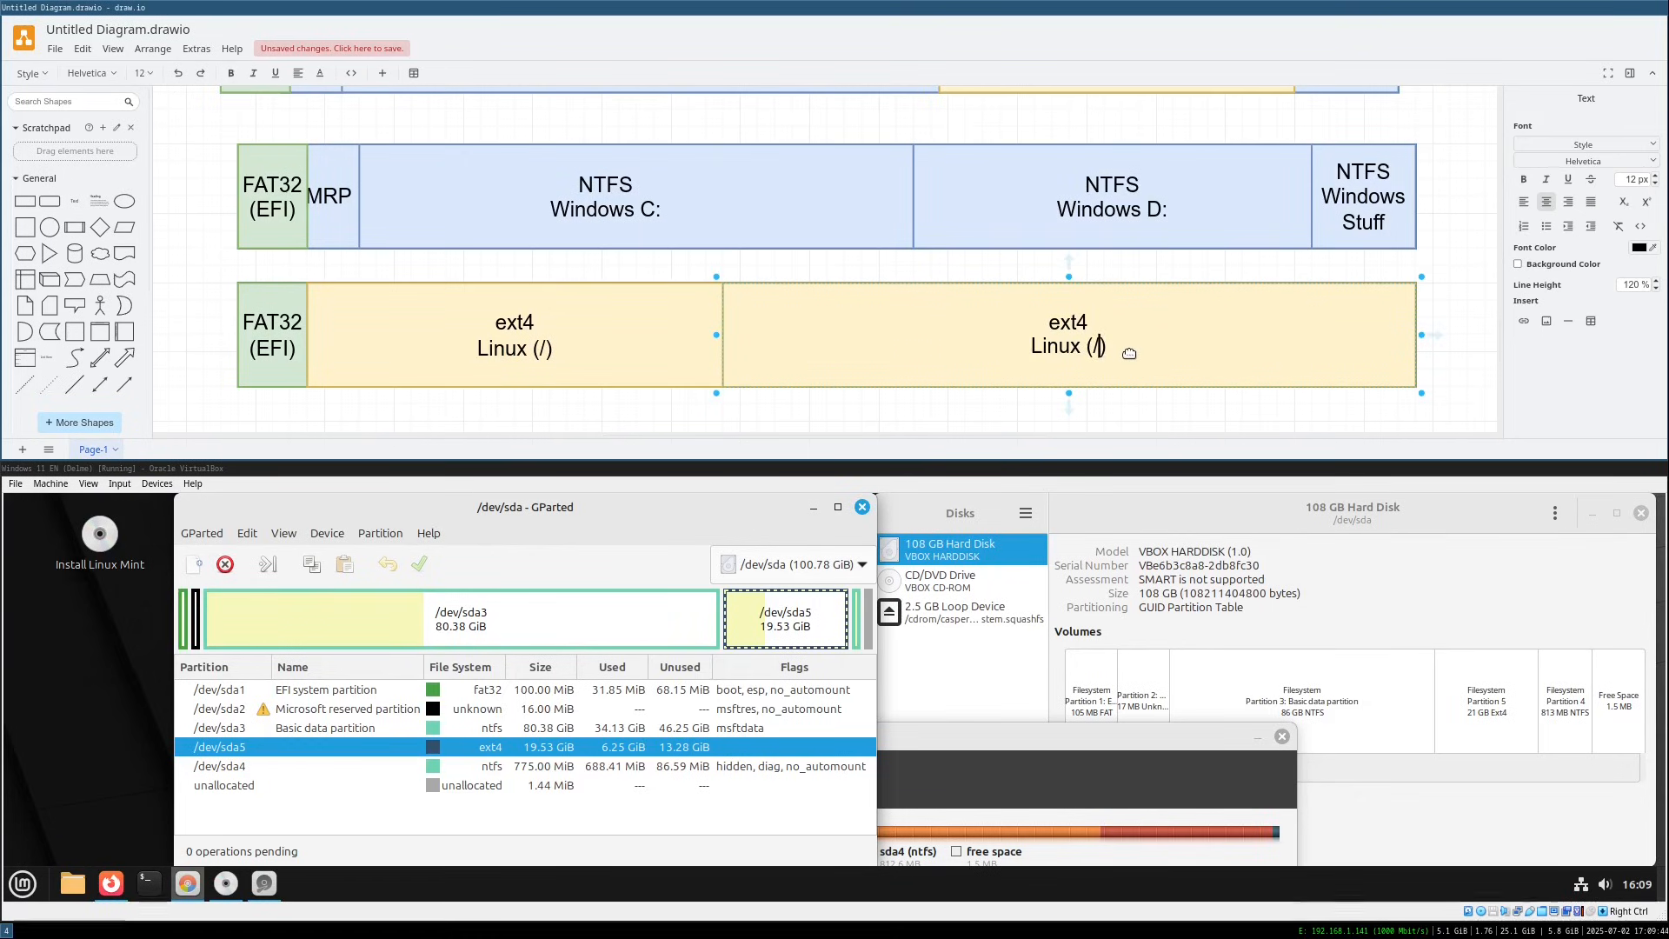
{"action": "type", "text": "home"}
{"action": "left_click", "coordinate": [1202, 273]}
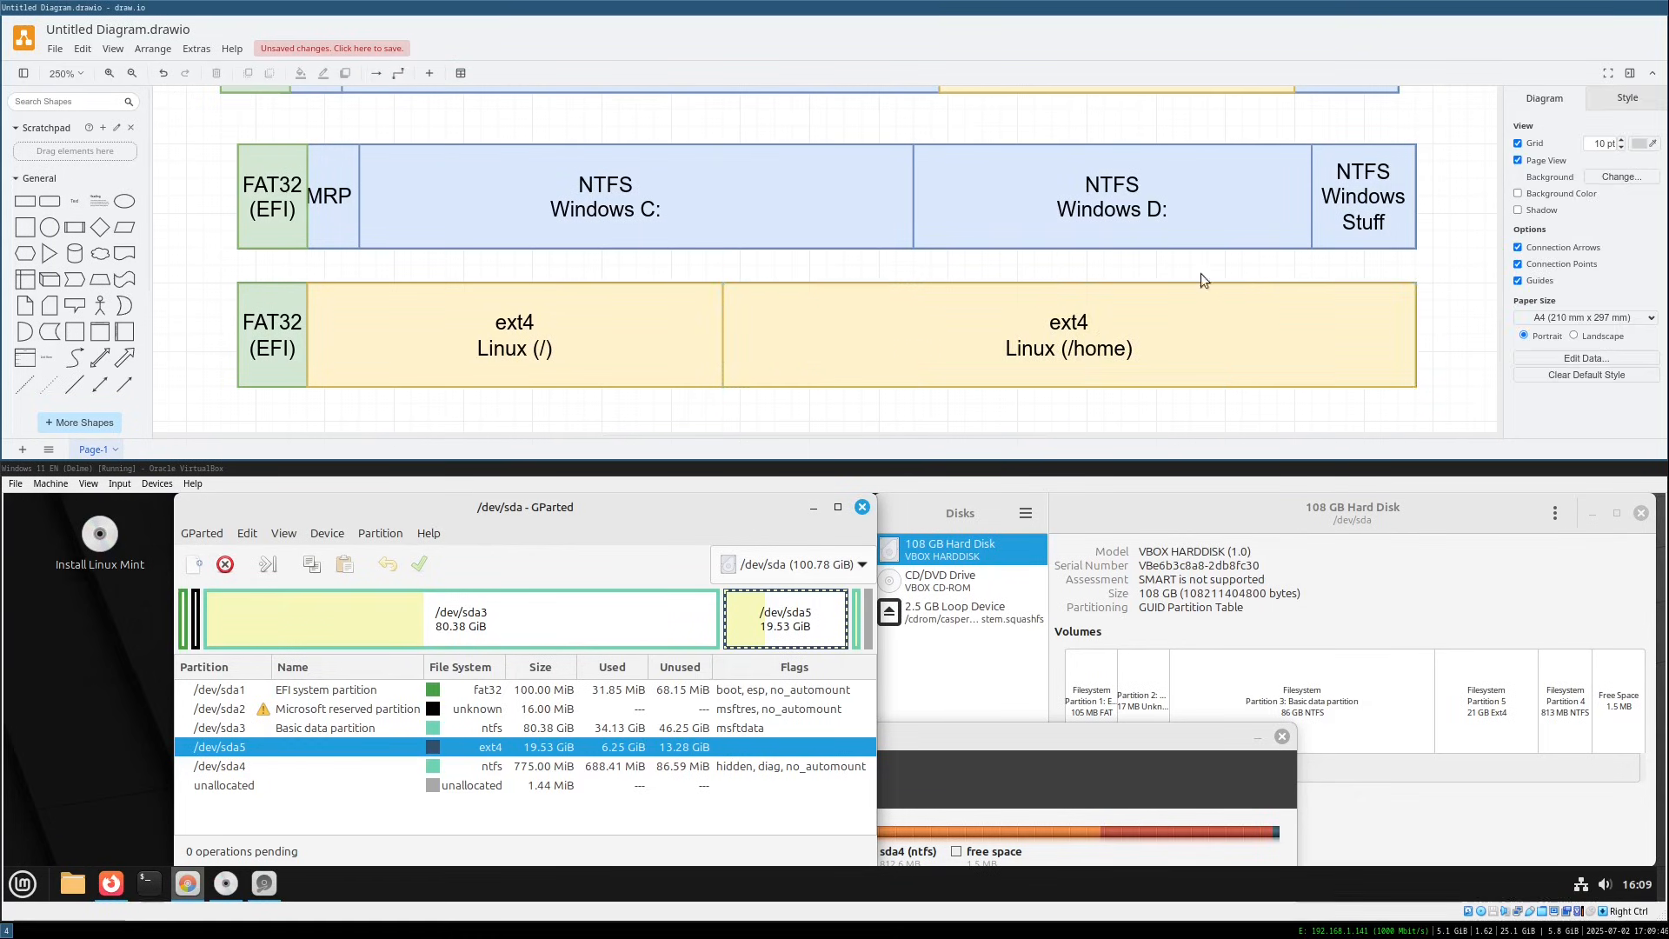
Change the mount point in the fourth bar's second ext4 label to "/data"
{"action": "double_click", "coordinate": [1105, 351]}
{"action": "double_click", "coordinate": [1108, 351]}
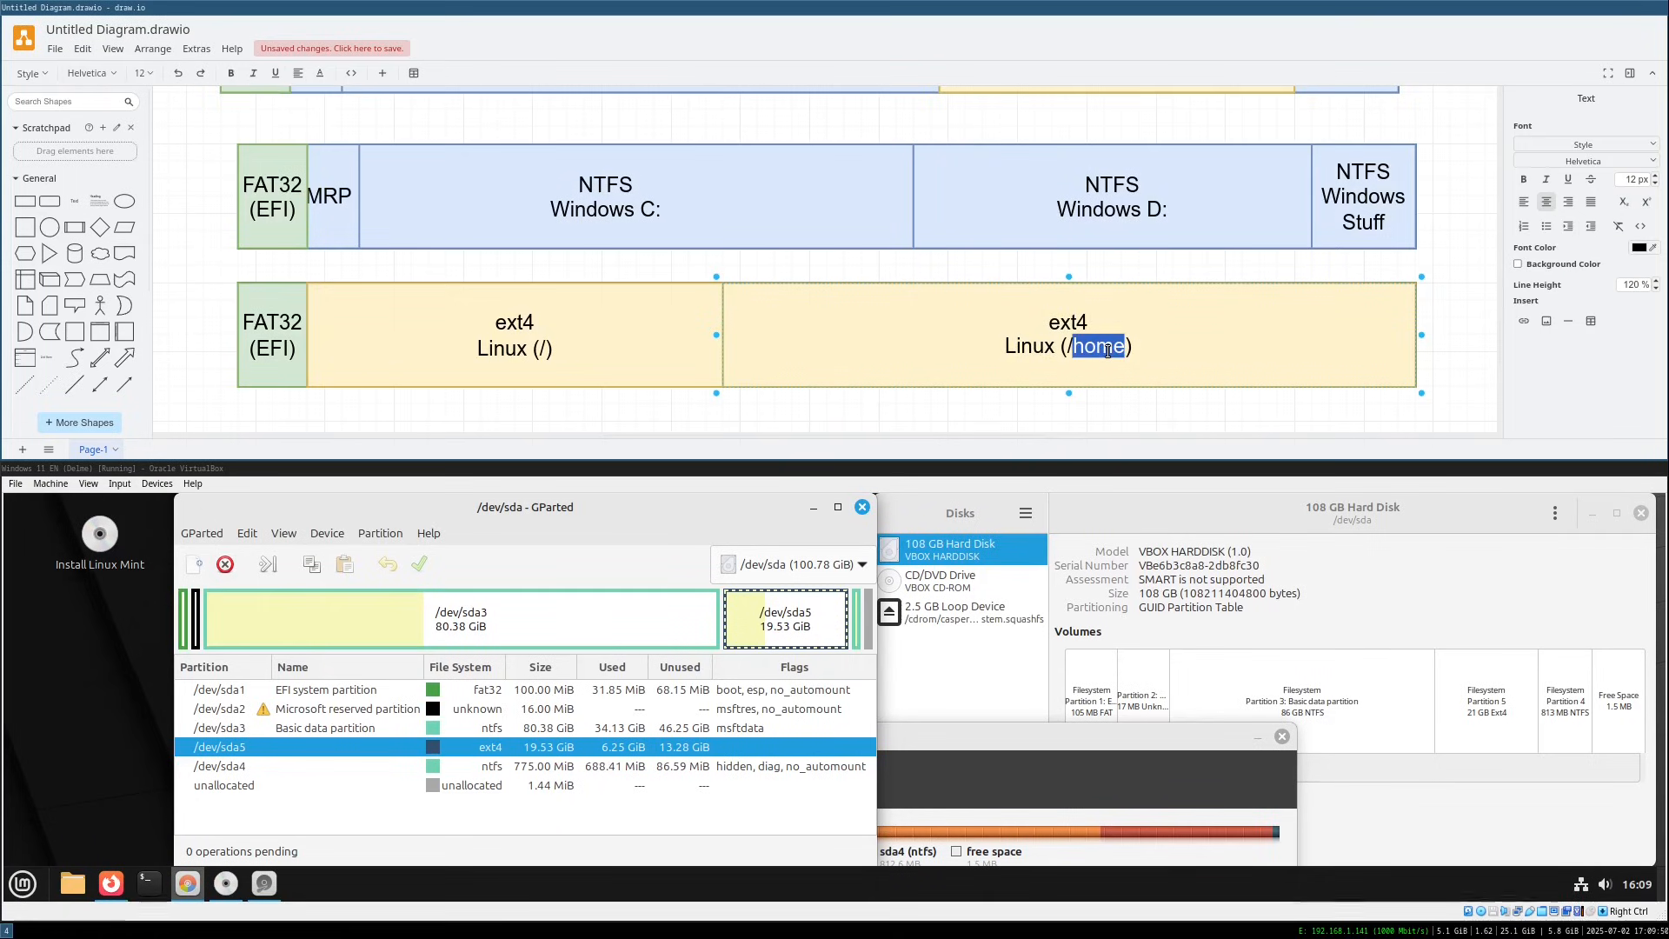
{"action": "type", "text": "data"}
{"action": "left_click", "coordinate": [1006, 268]}
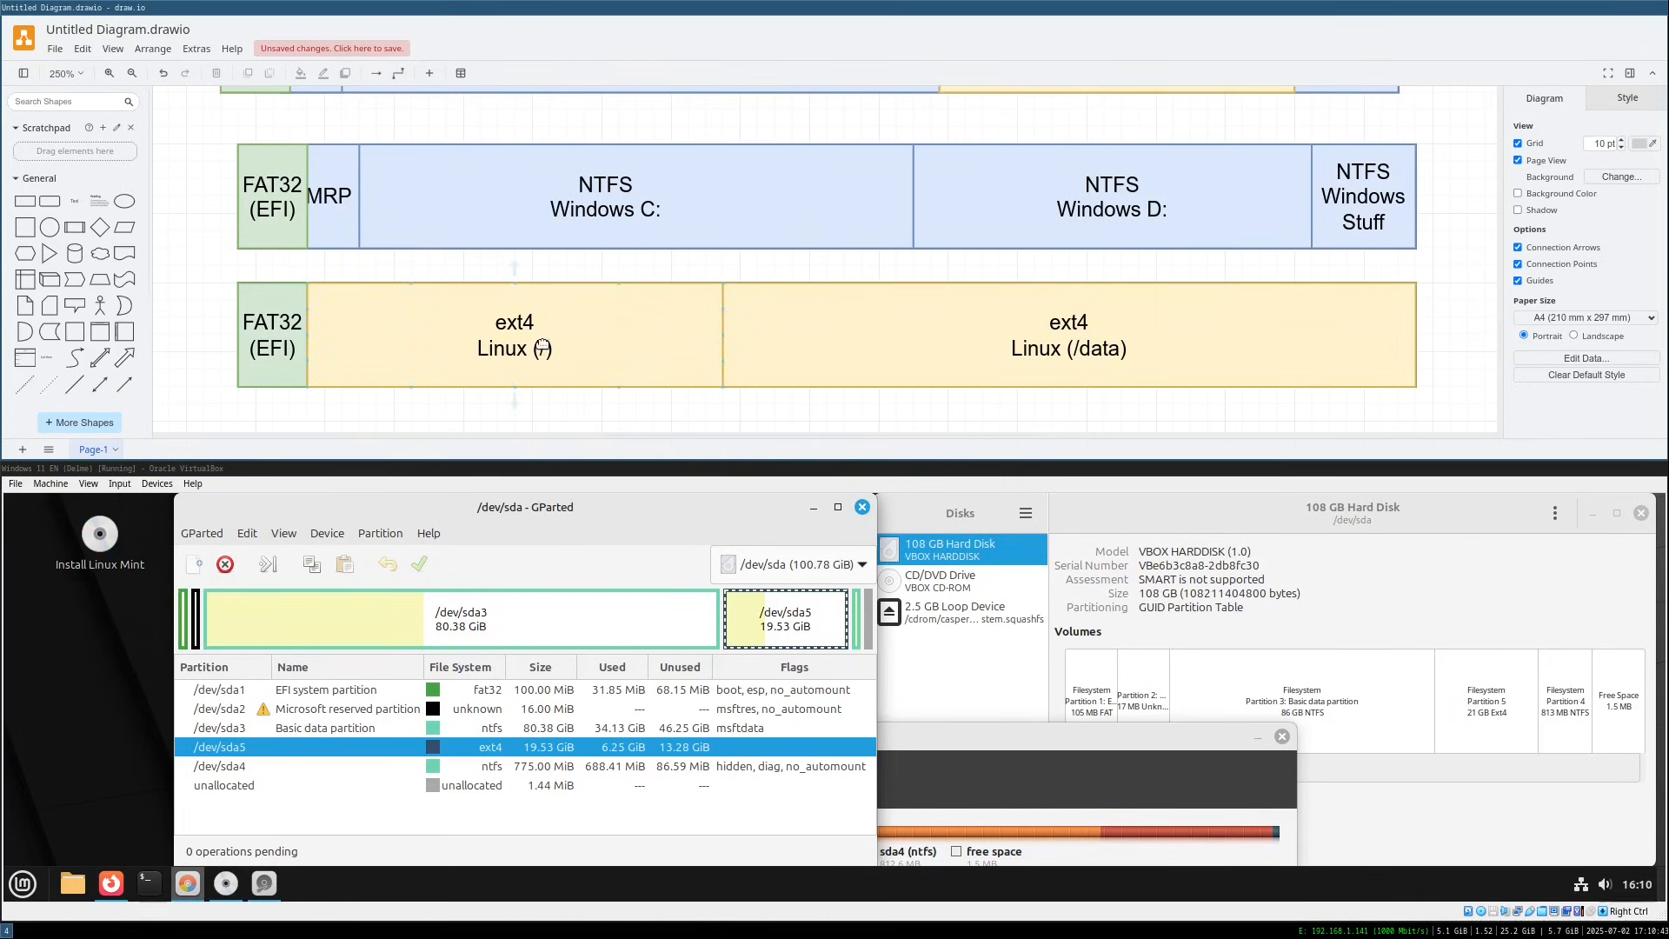
Duplicate the Linux-only bar as a fifth bar beneath it and insert a "Linux2 (/)" block before a 280 pt wide data block
{"action": "left_click", "coordinate": [555, 319]}
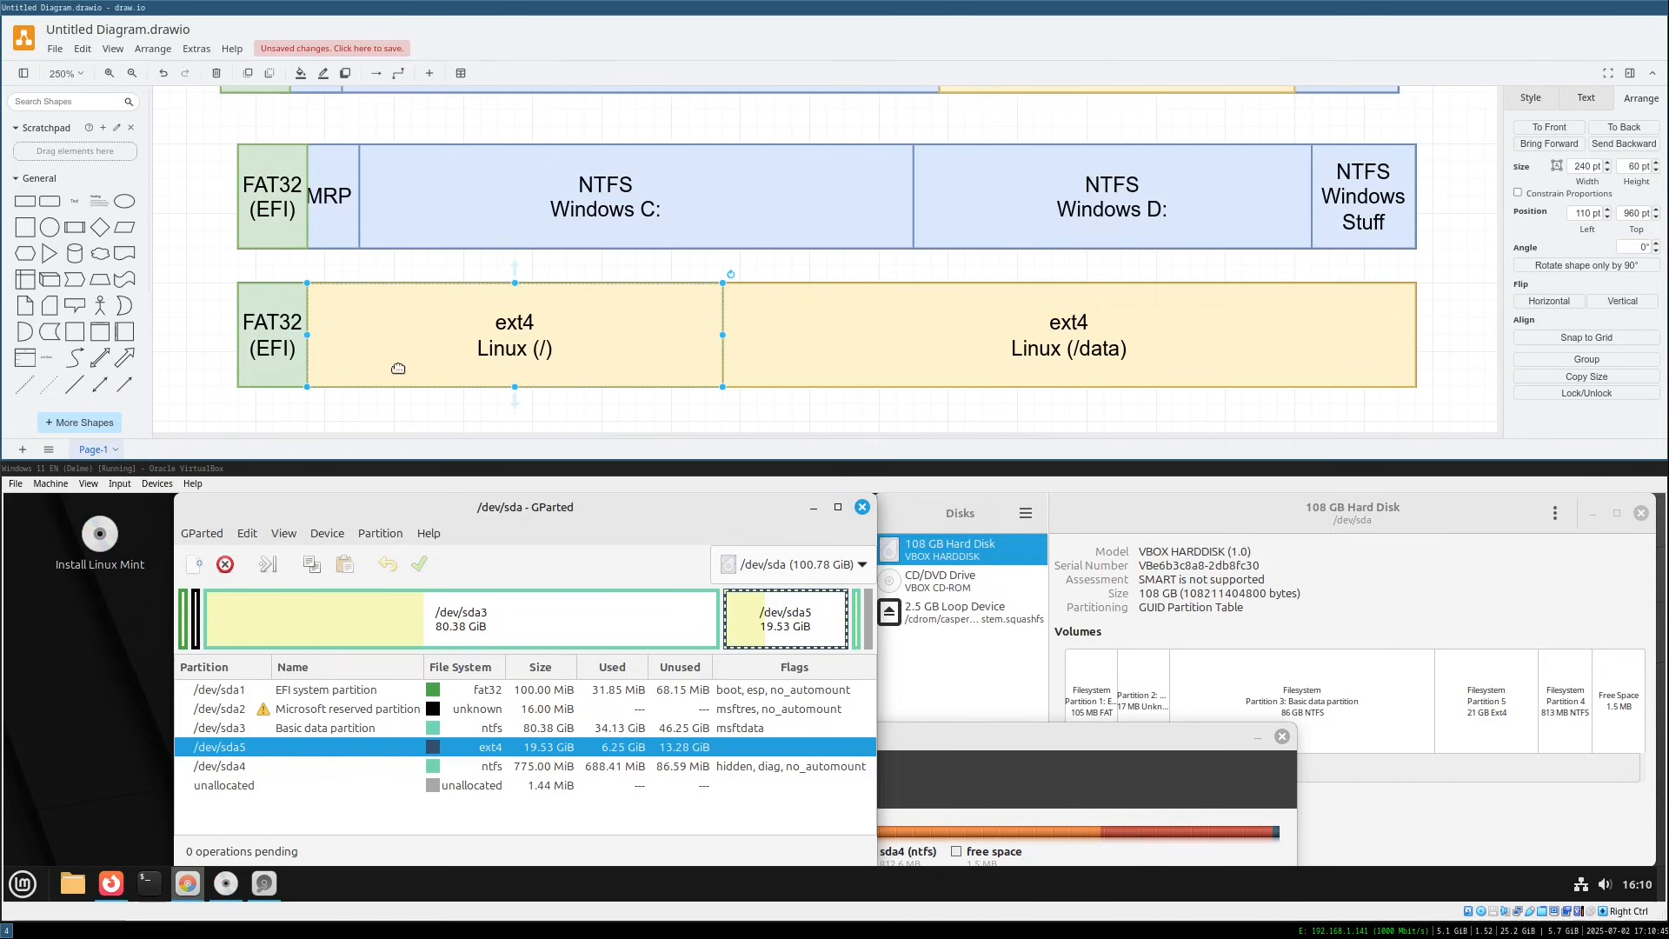
{"action": "scroll", "coordinate": [1428, 317], "scroll_direction": "down", "scroll_amount": 2}
{"action": "left_click_drag", "start_coordinate": [1458, 326], "coordinate": [240, 193]}
{"action": "left_click_drag", "start_coordinate": [548, 248], "coordinate": [551, 367], "text": "ctrl"}
{"action": "left_click", "coordinate": [574, 375]}
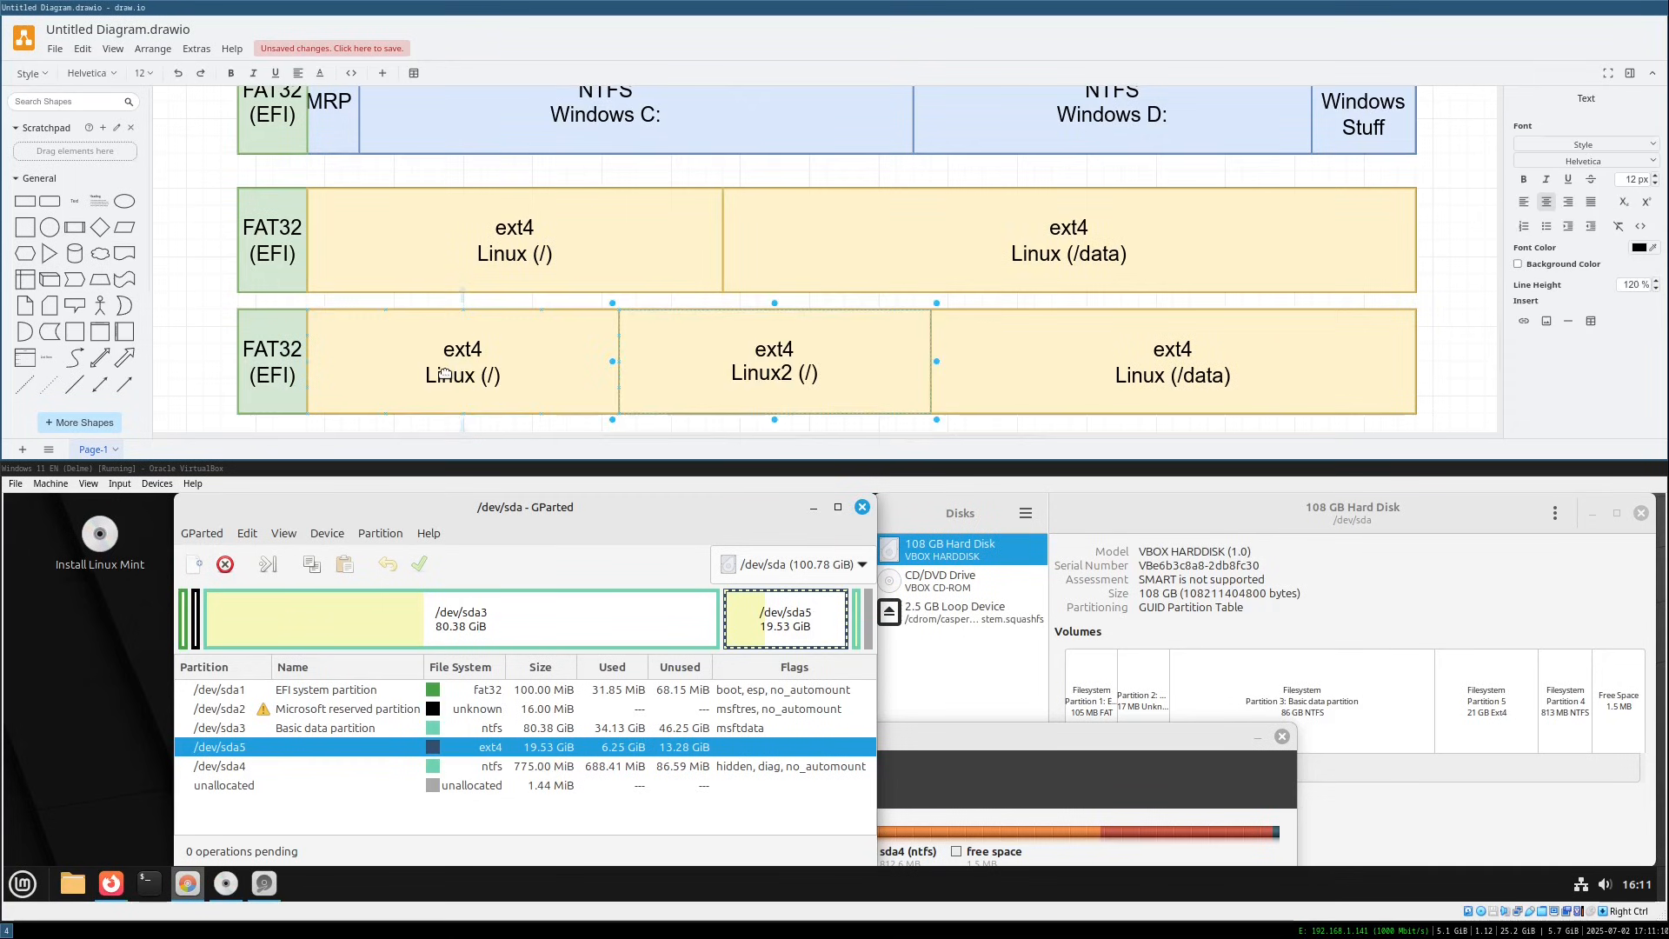
Relabel the two root partitions in the fifth bar as "Linux Mint (/)" and "Manjaro (/)"
{"action": "double_click", "coordinate": [463, 374]}
{"action": "left_click", "coordinate": [451, 374]}
{"action": "type", "text": "Mint"}
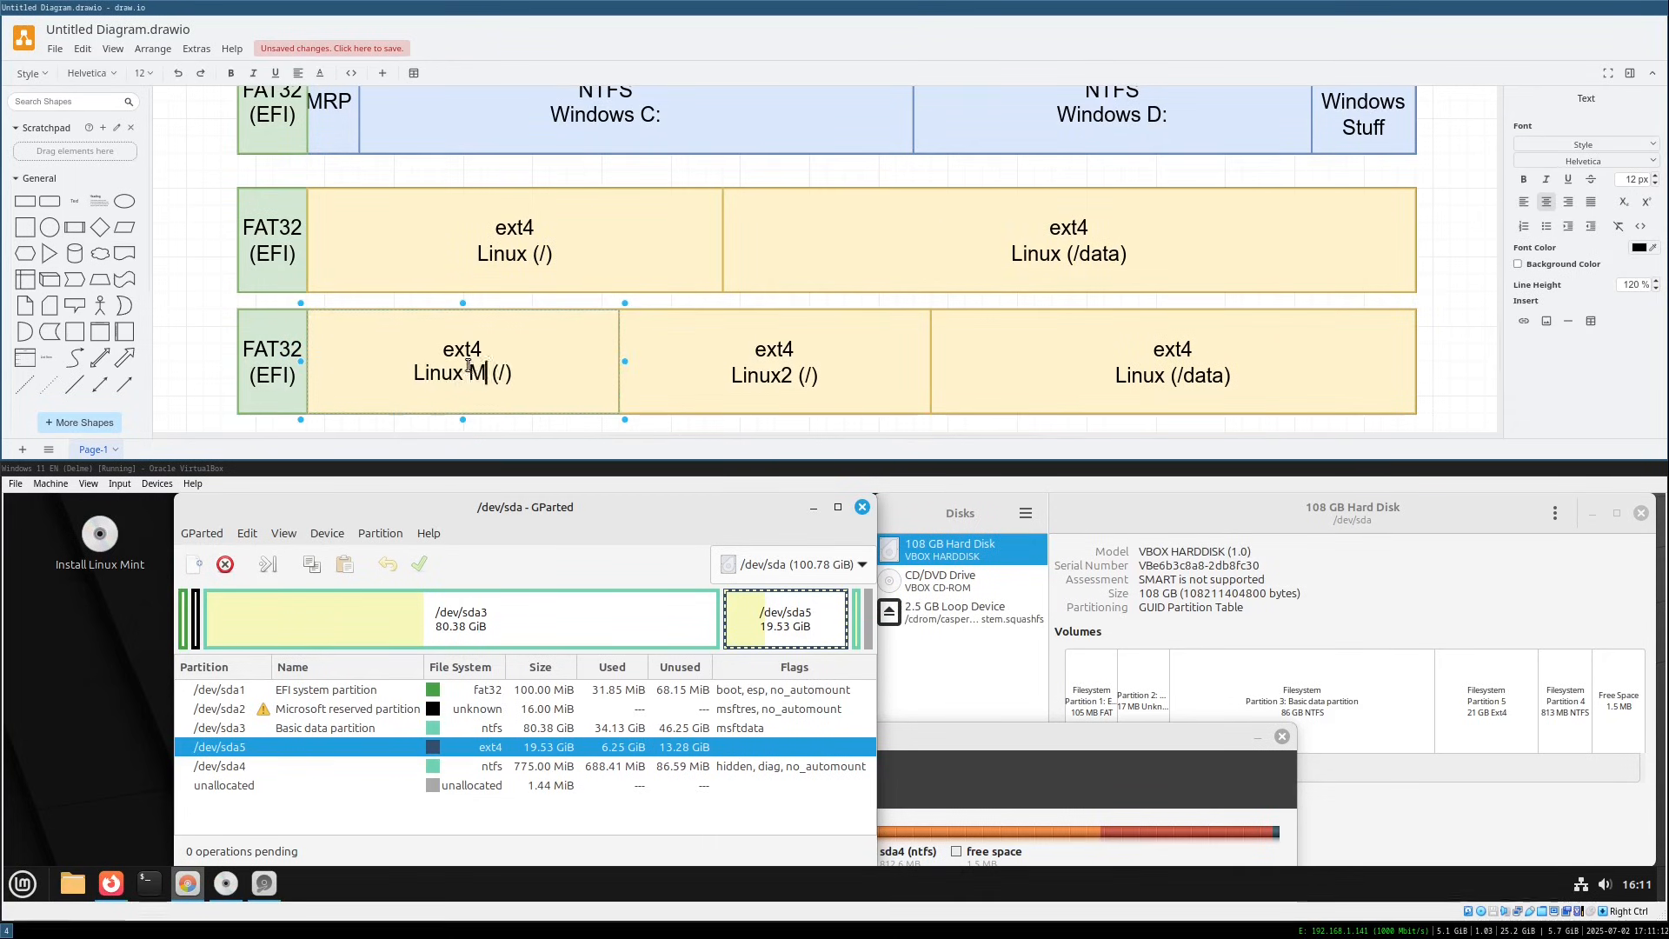
{"action": "double_click", "coordinate": [774, 383]}
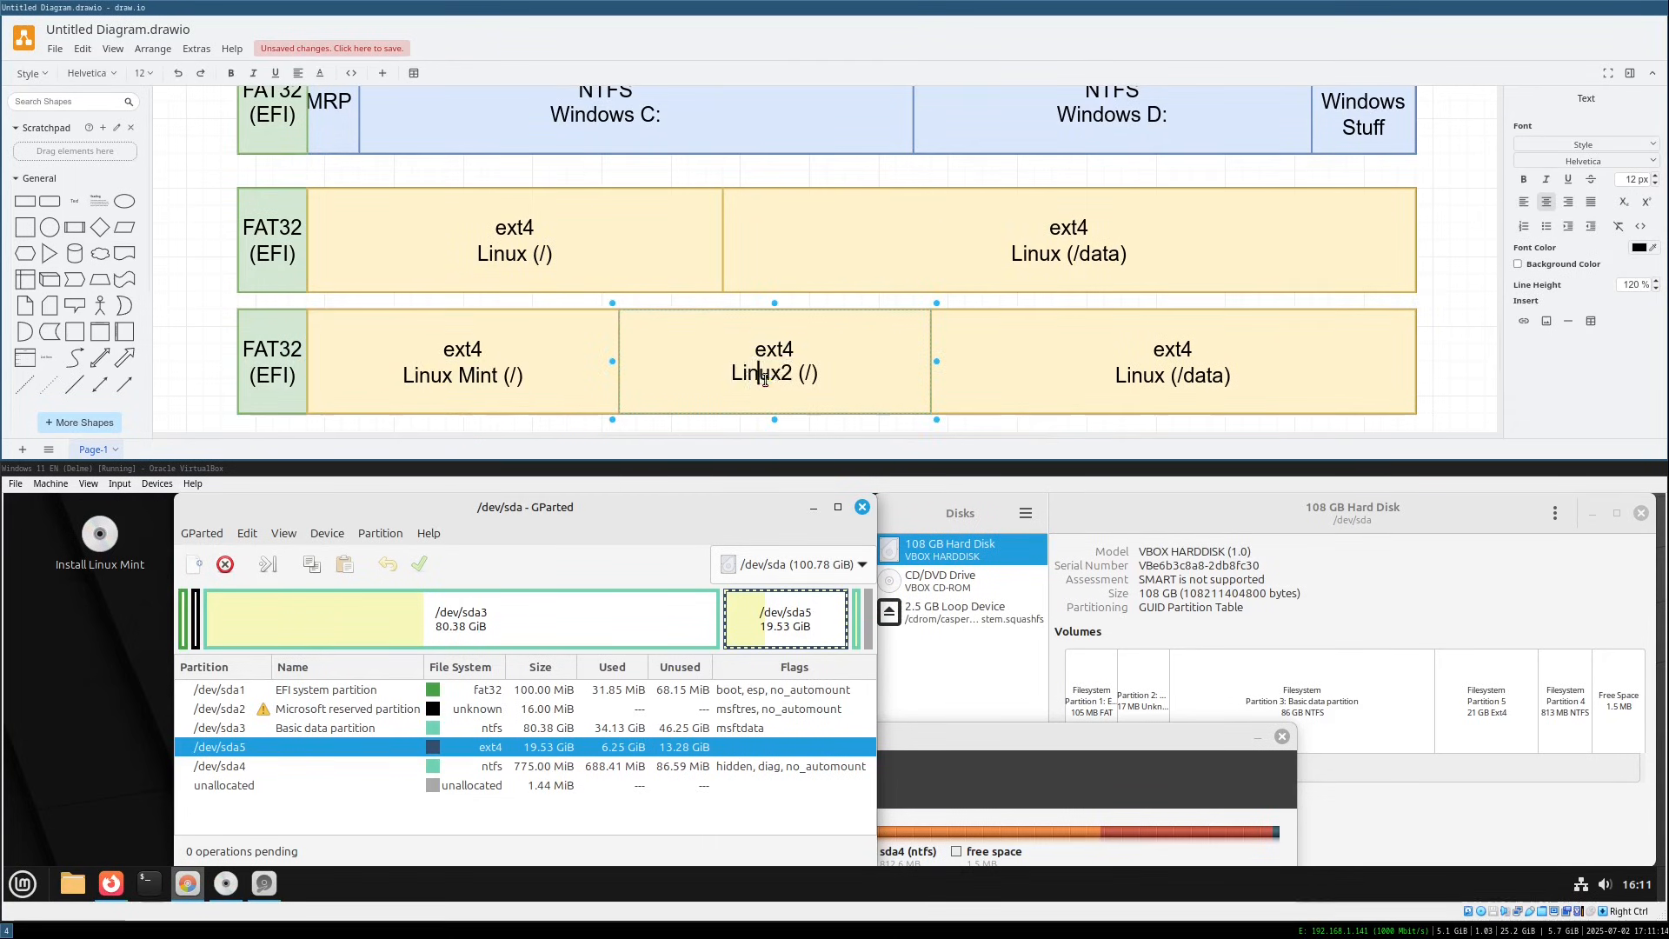
{"action": "double_click", "coordinate": [763, 374]}
{"action": "type", "text": "Manjaro"}
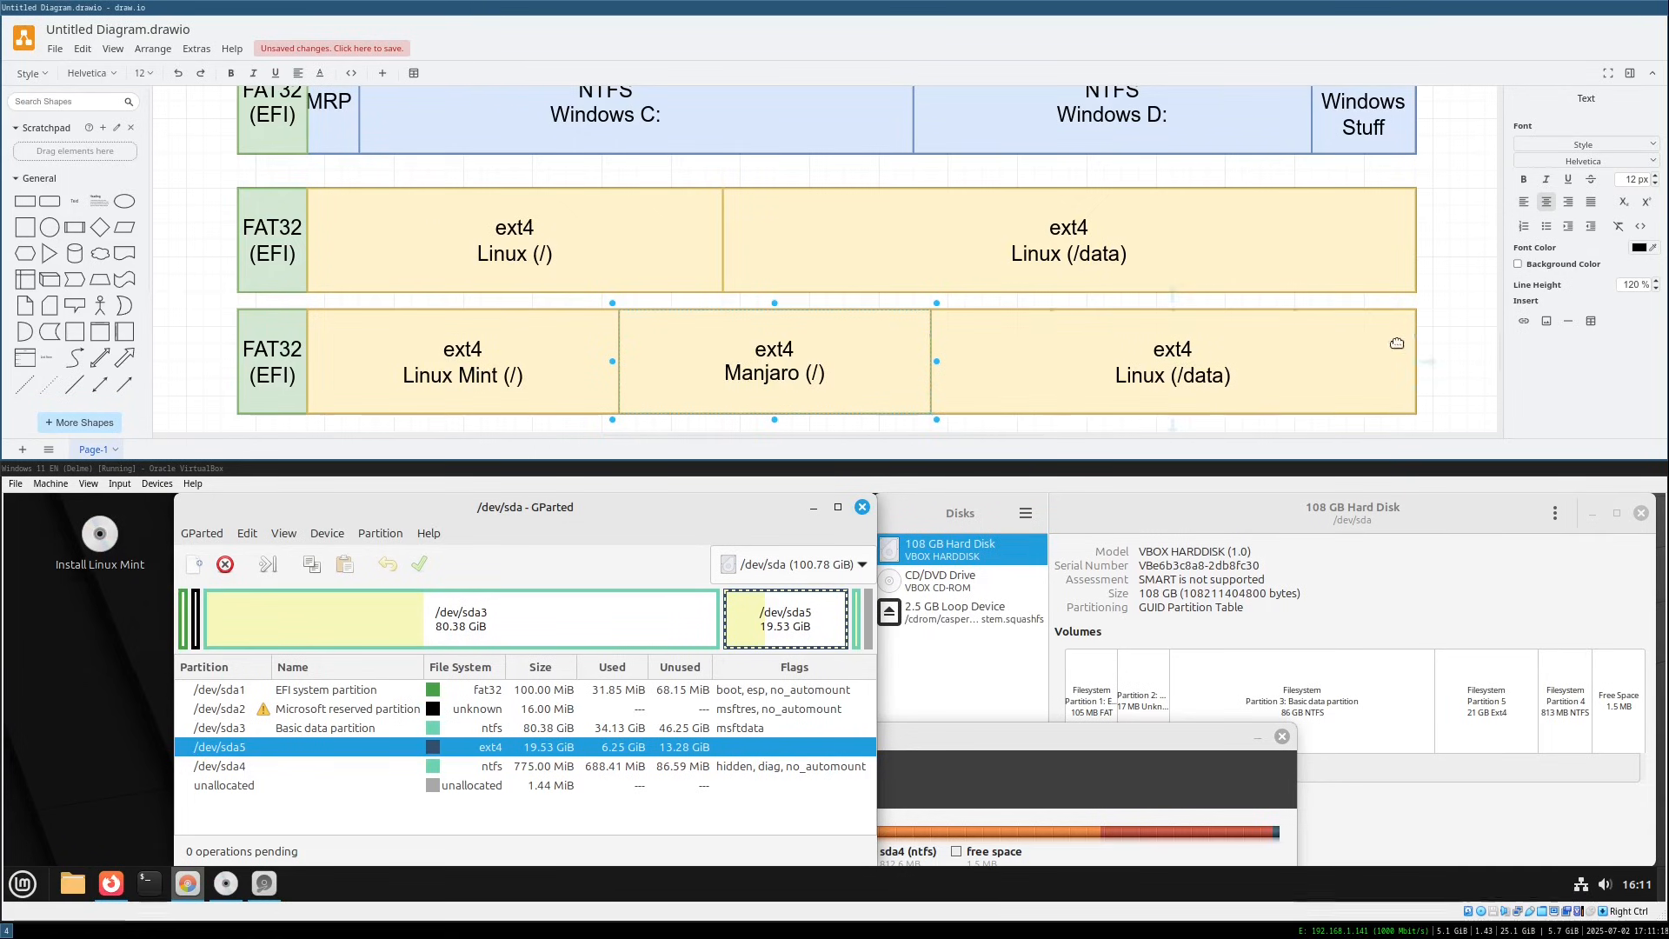
{"action": "left_click", "coordinate": [1453, 342]}
Add a Windows-only bar below the fifth one with FAT32 (EFI), MRP, NTFS Windows C: and NTFS Windows Stuff blocks
{"action": "left_click", "coordinate": [1139, 354]}
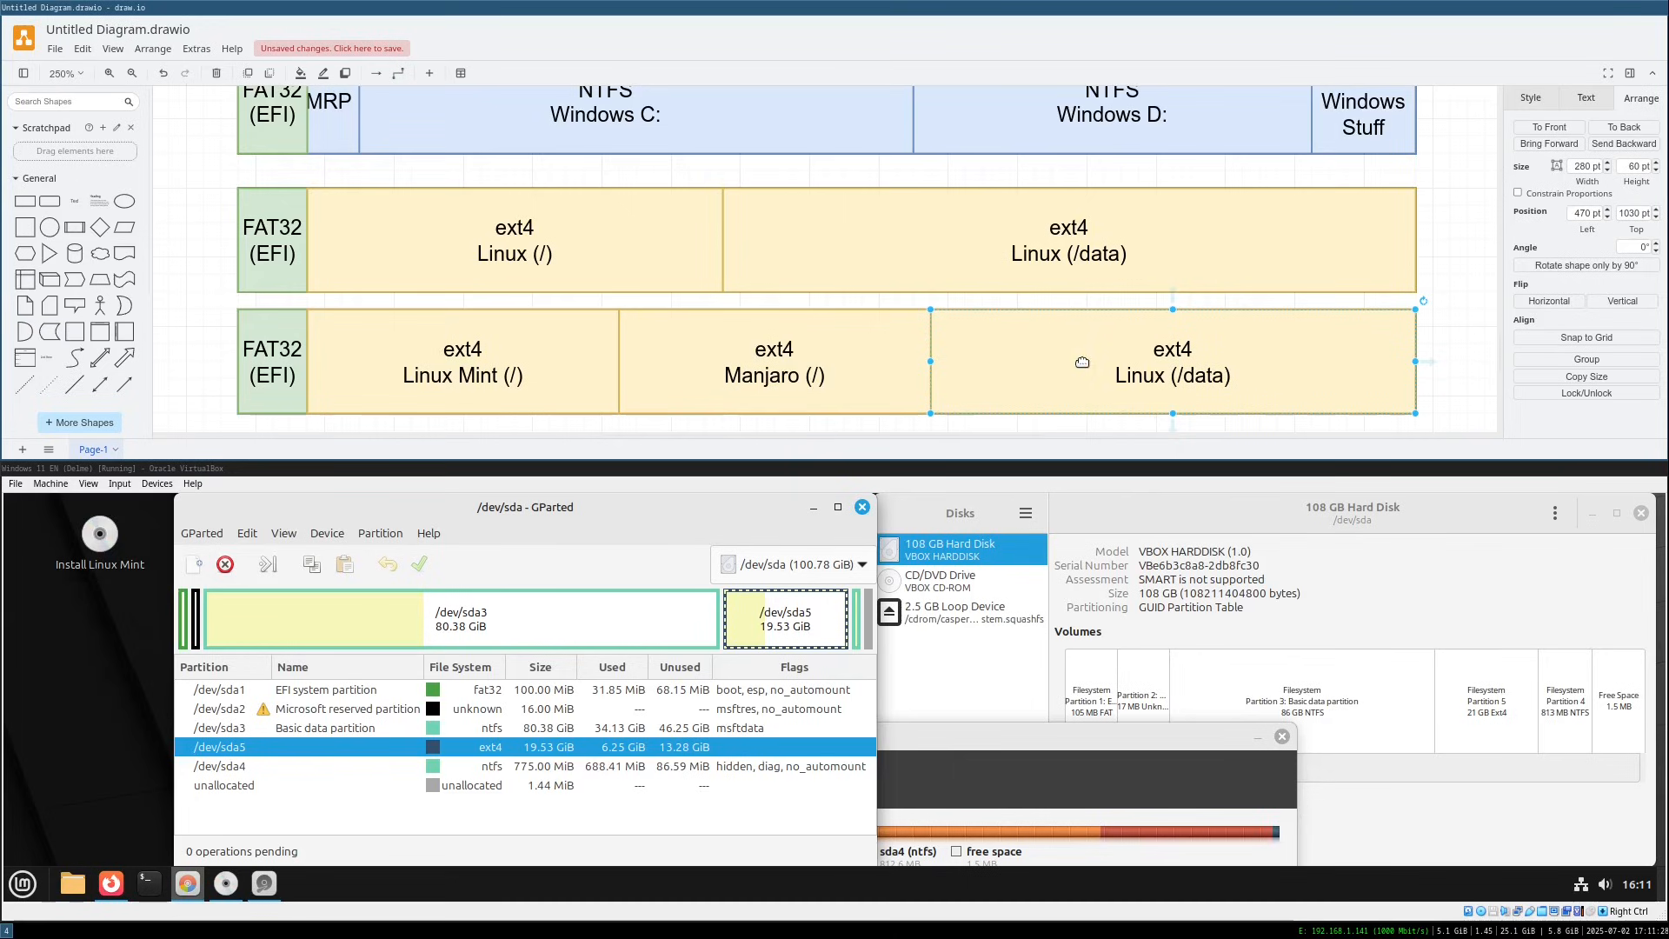
{"action": "scroll", "coordinate": [668, 372], "scroll_direction": "down", "scroll_amount": 1}
{"action": "left_click", "coordinate": [668, 371]}
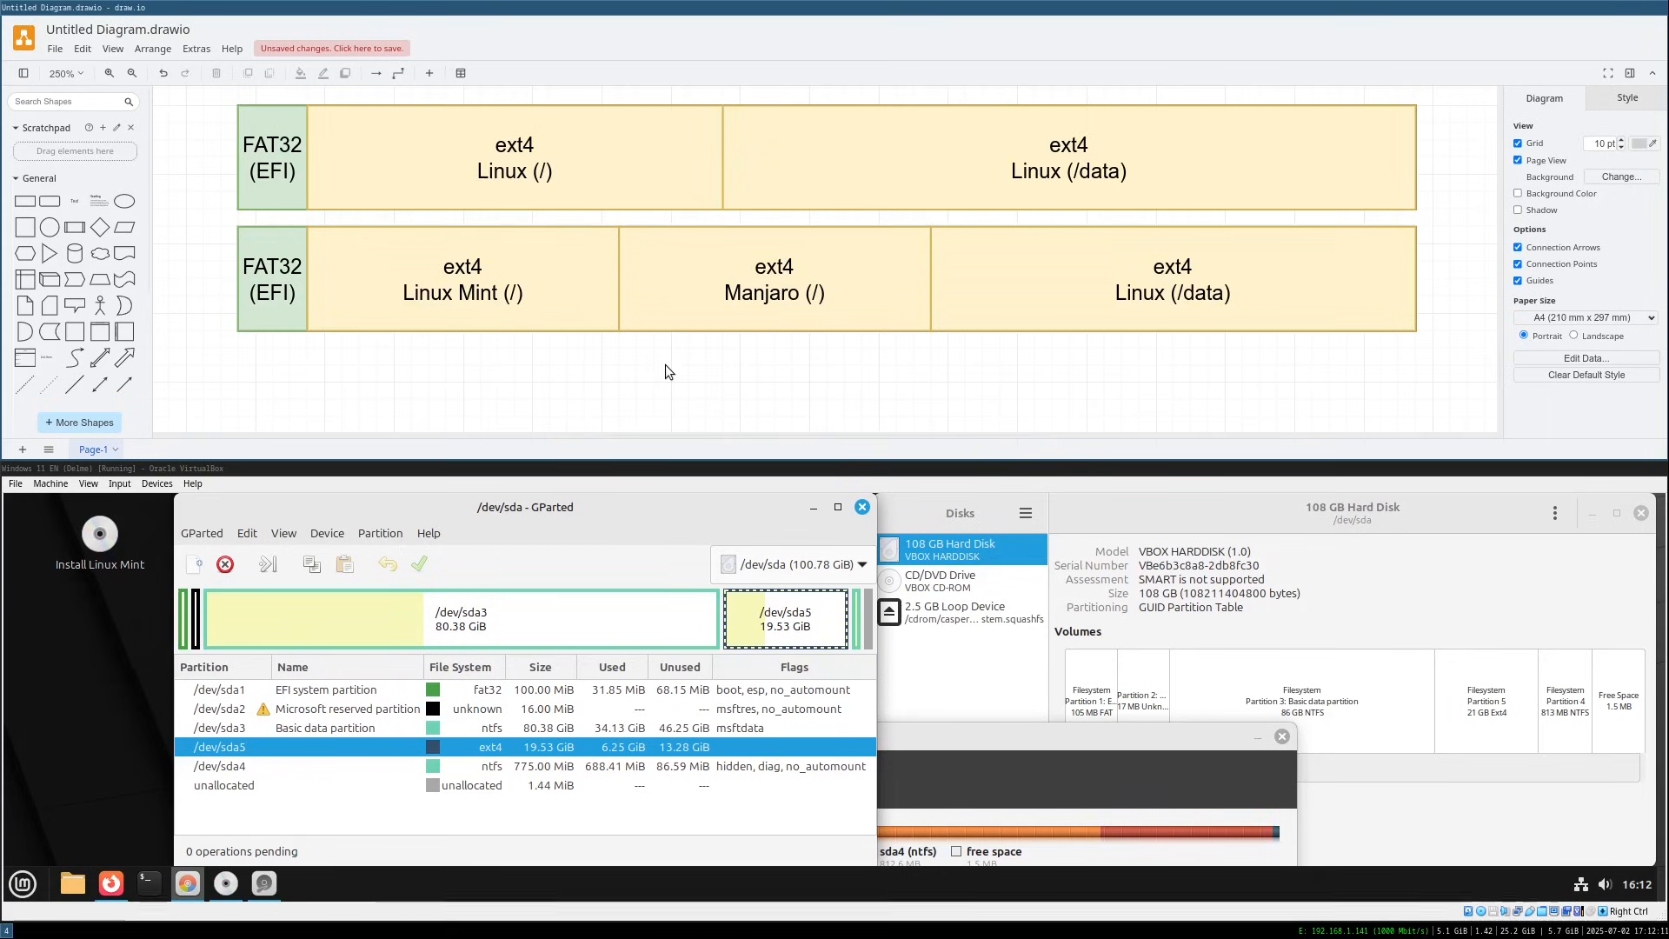
{"action": "scroll", "coordinate": [644, 352], "scroll_direction": "up", "scroll_amount": 3}
{"action": "scroll", "coordinate": [644, 352], "scroll_direction": "up", "scroll_amount": 3}
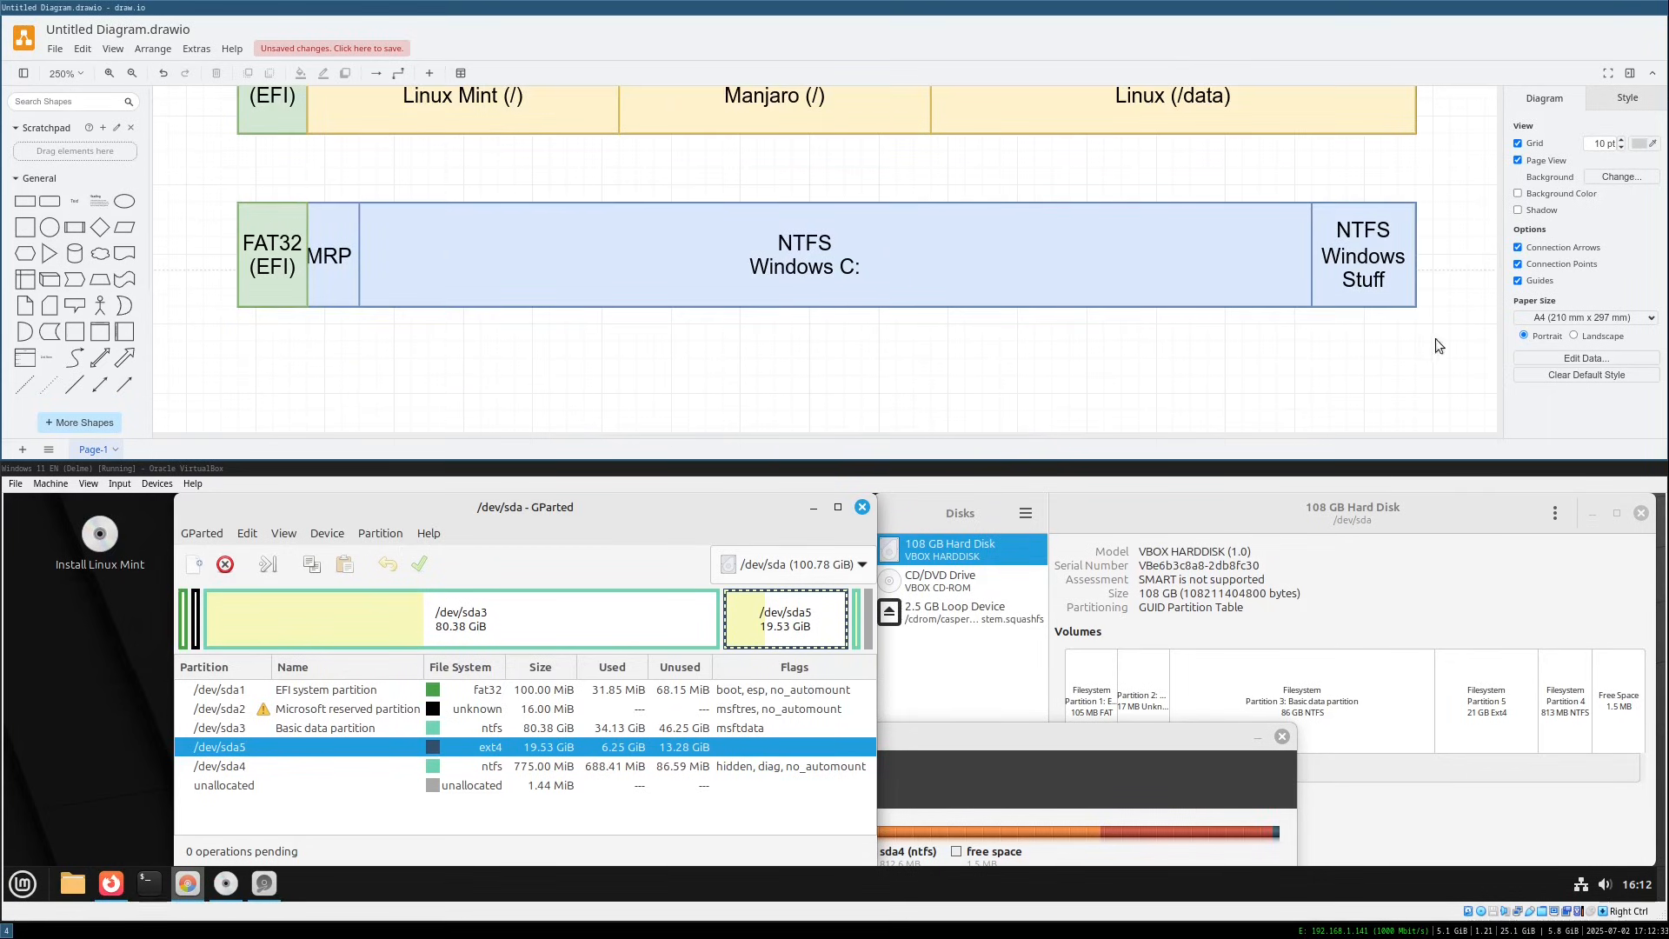
Duplicate the Windows-only bar directly beneath itself
{"action": "left_click_drag", "start_coordinate": [1436, 337], "coordinate": [181, 183]}
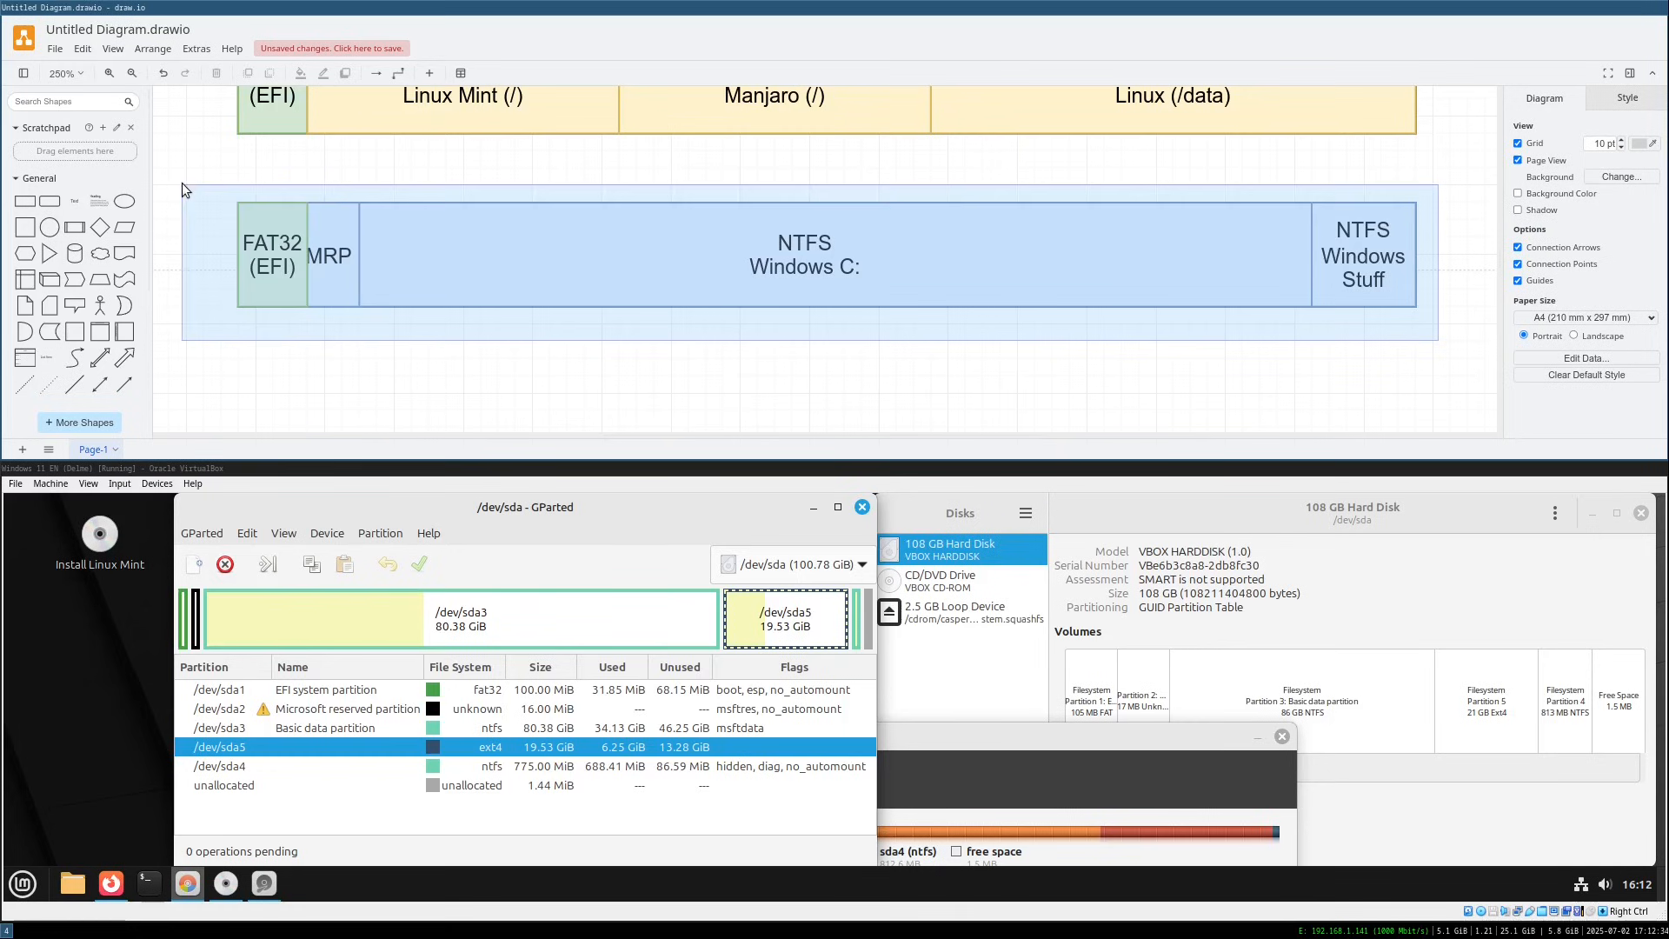
{"action": "left_click", "coordinate": [672, 256]}
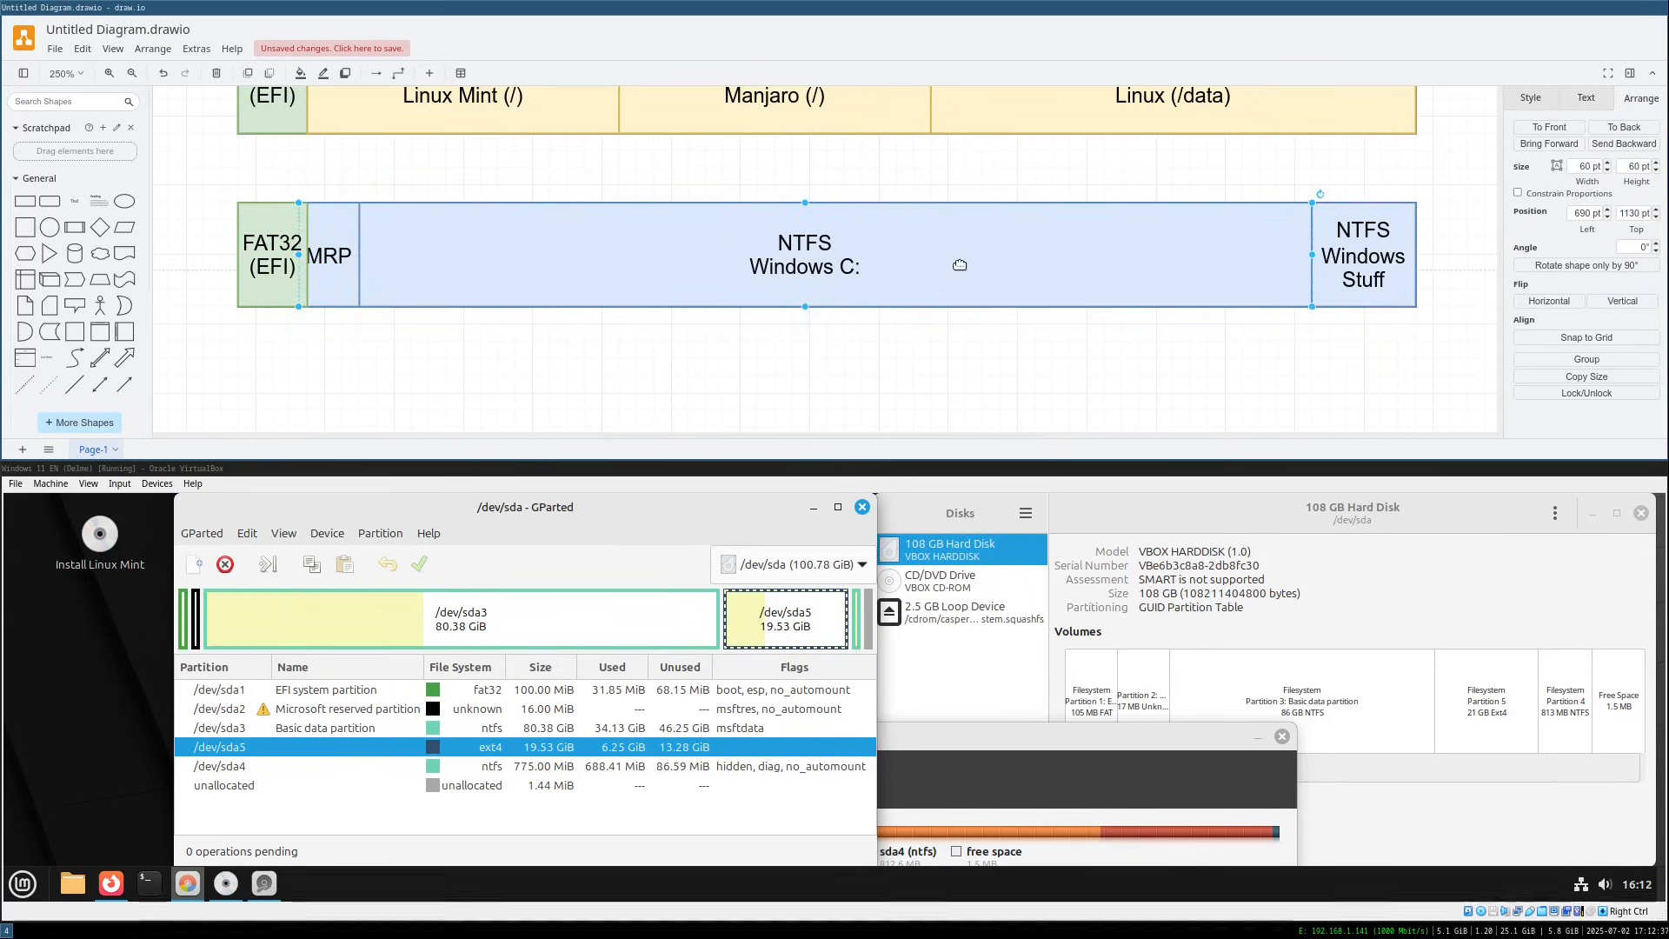
{"action": "left_click", "coordinate": [286, 295]}
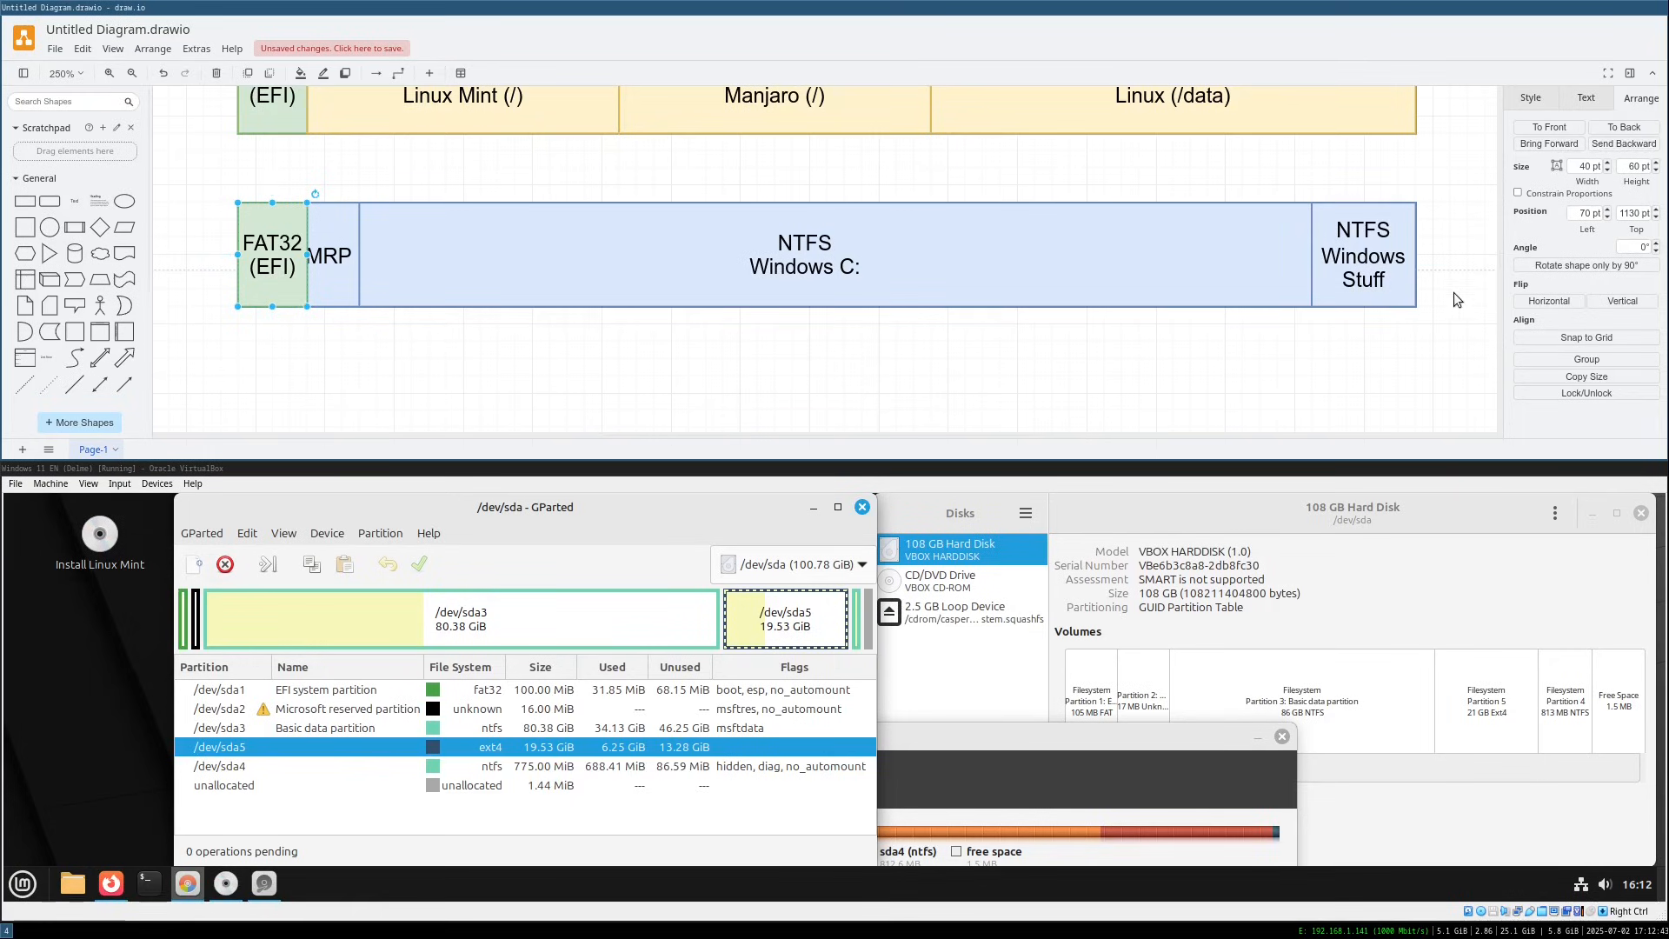
{"action": "left_click", "coordinate": [1446, 335]}
{"action": "left_click_drag", "start_coordinate": [1454, 335], "coordinate": [185, 146]}
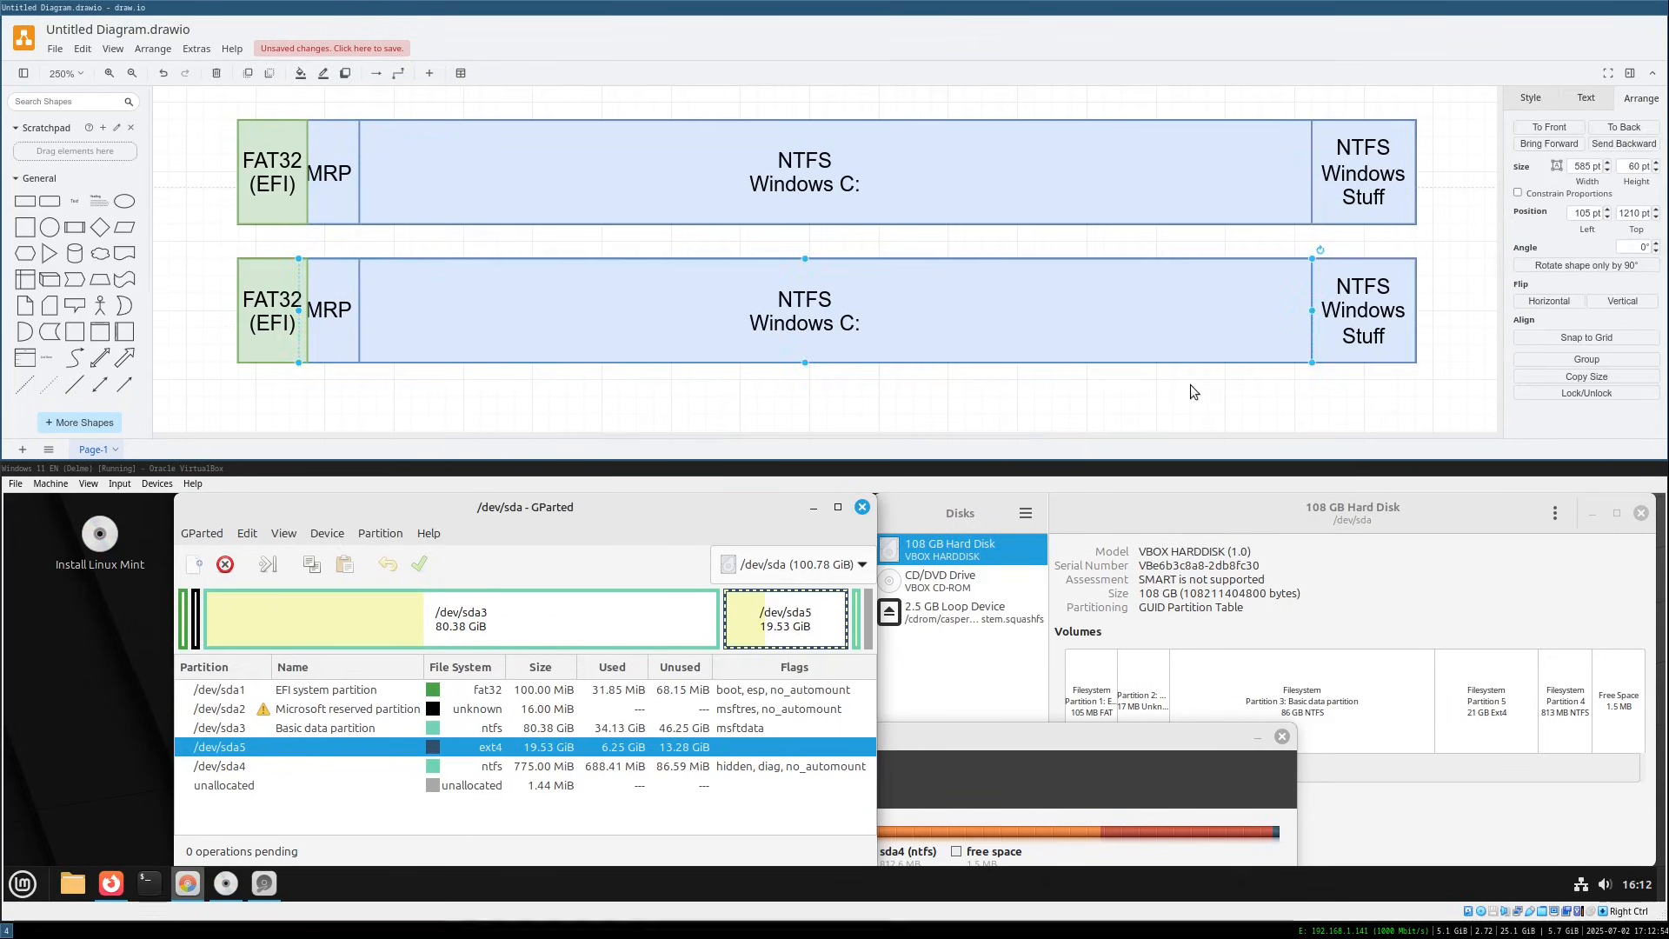
Narrow the NTFS Windows C: block in the lower Windows bar to 375 pt wide
{"action": "left_click", "coordinate": [1192, 385]}
{"action": "left_click", "coordinate": [1254, 313]}
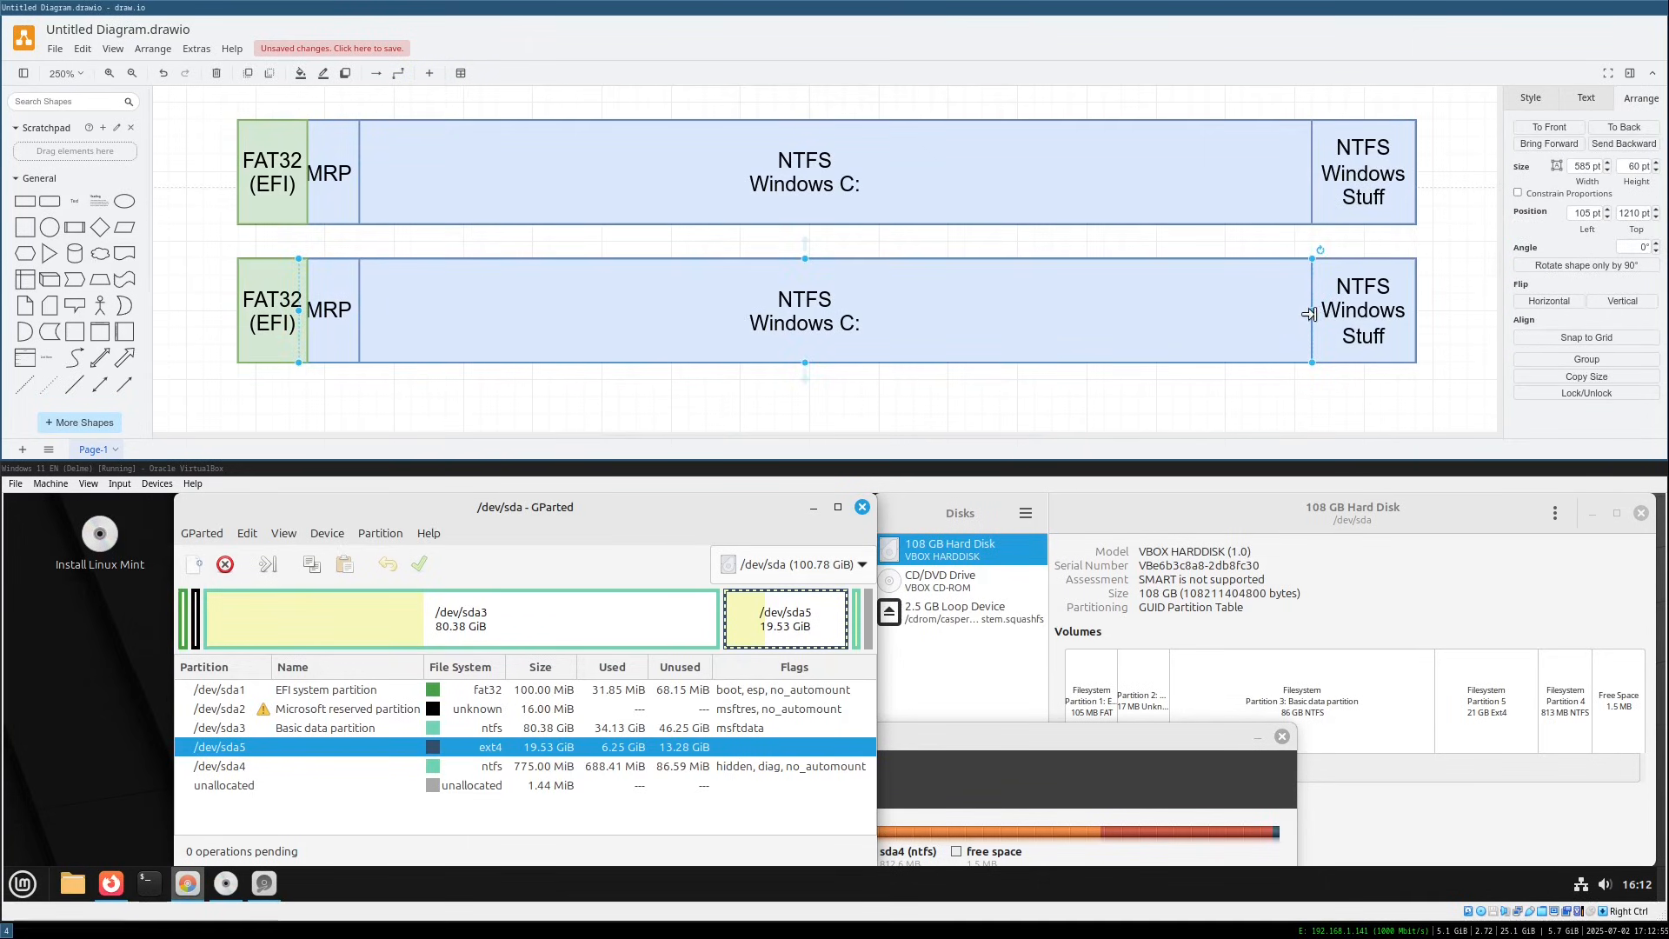
{"action": "left_click_drag", "start_coordinate": [1312, 311], "coordinate": [805, 315]}
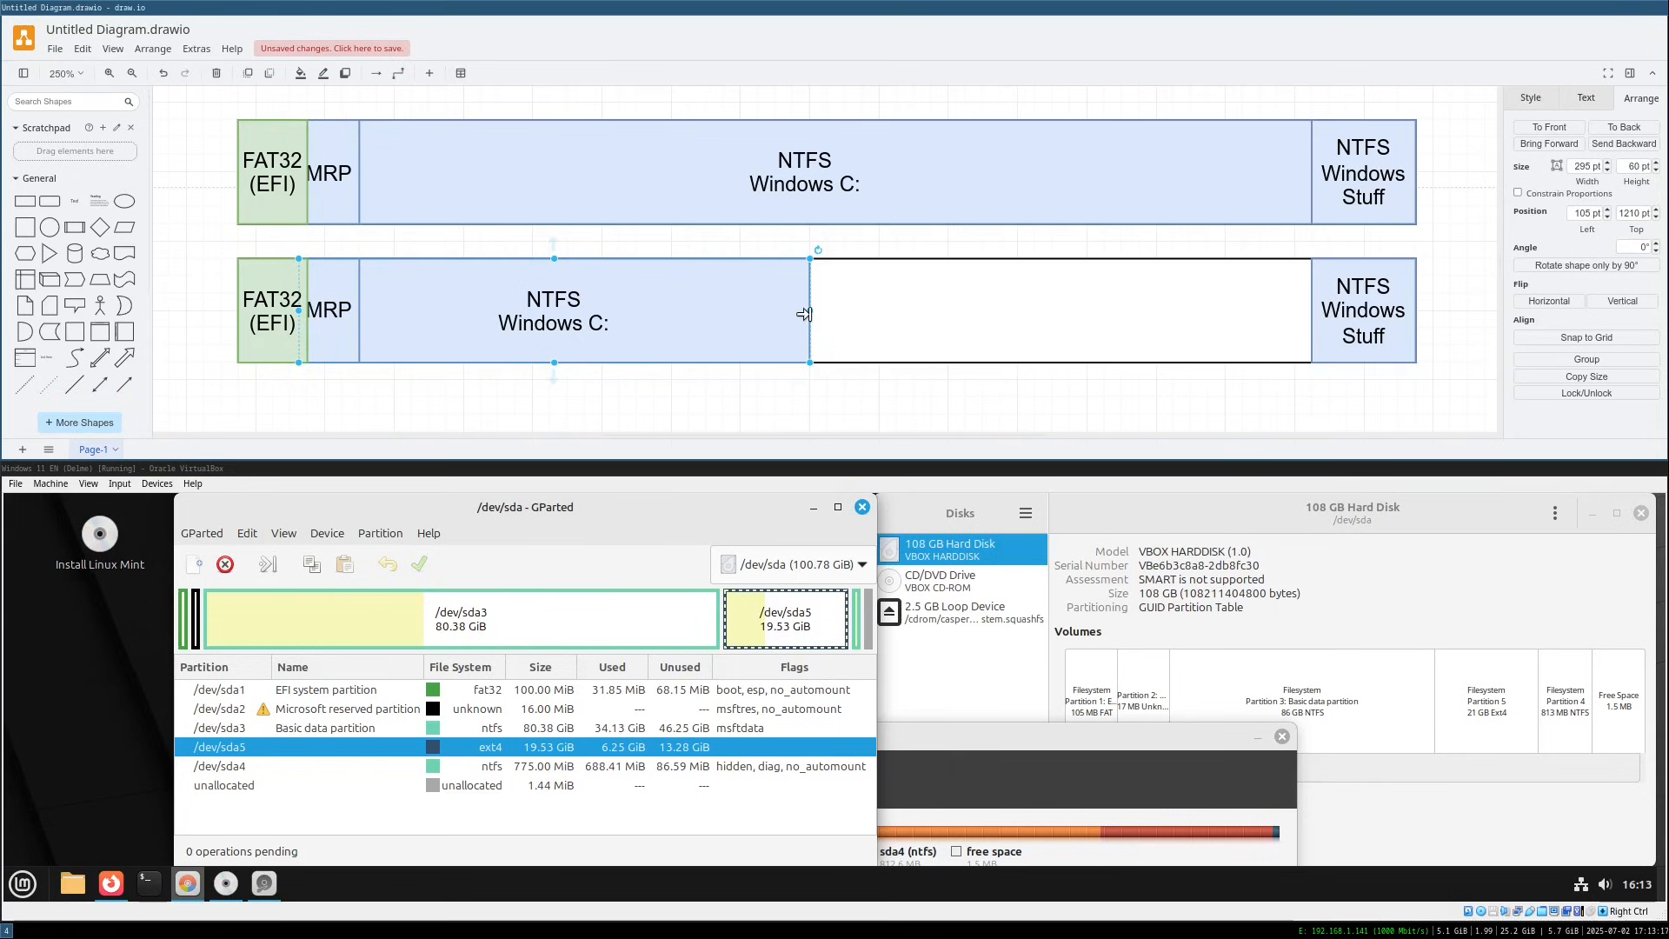
{"action": "left_click_drag", "start_coordinate": [804, 314], "coordinate": [944, 313]}
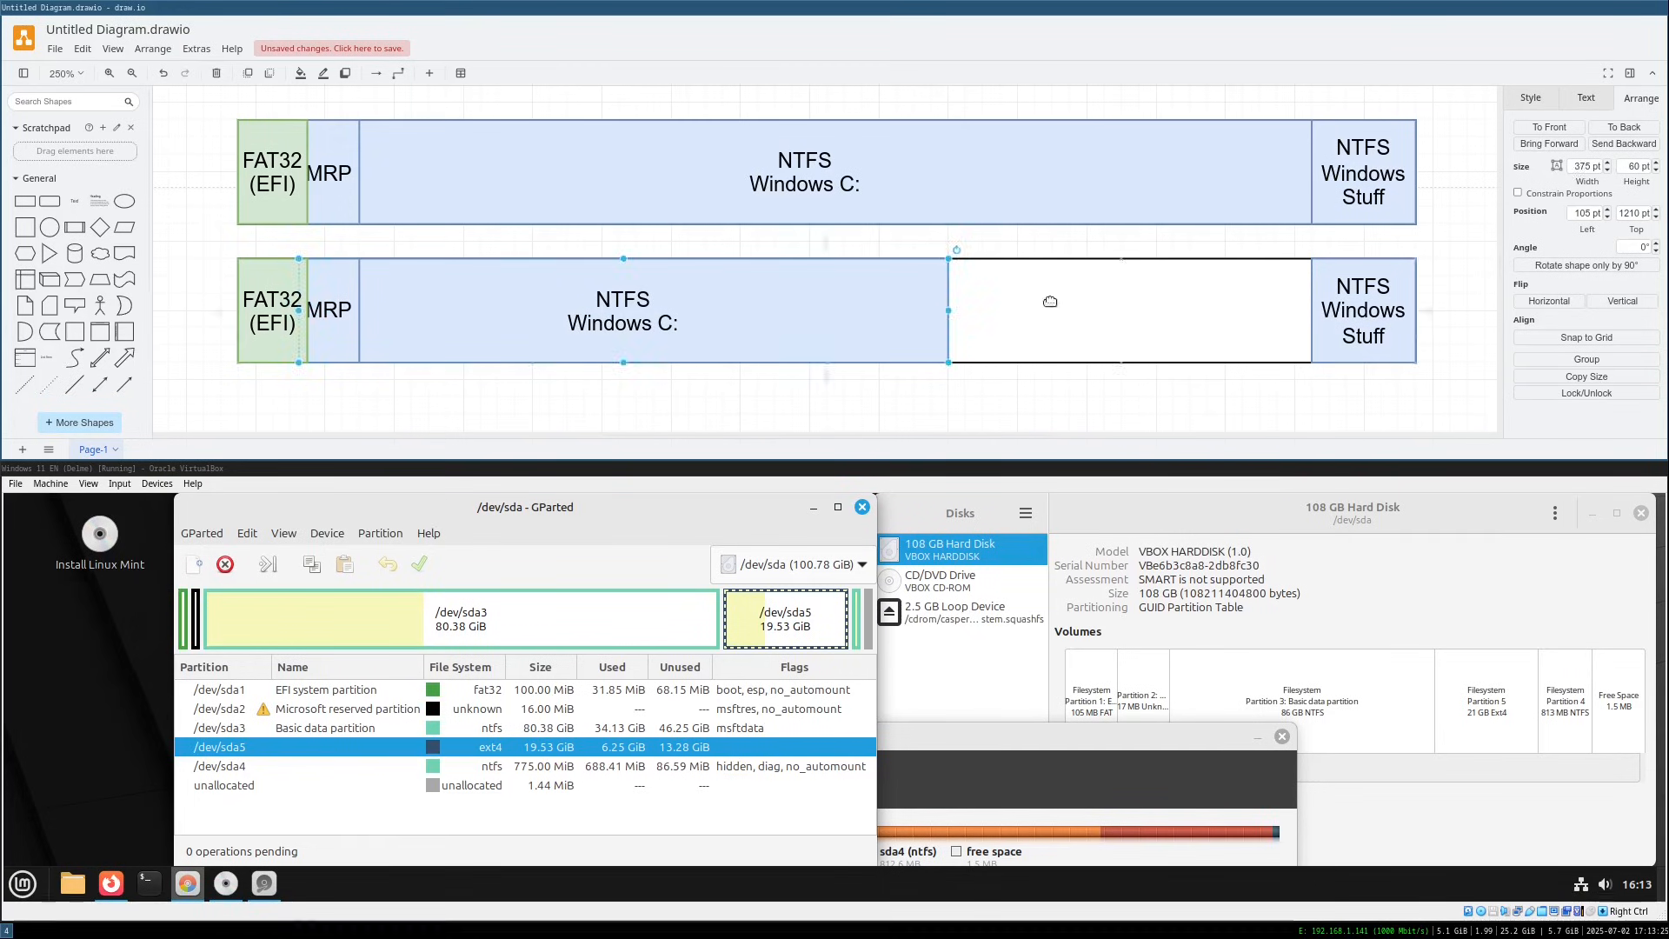
Fill the gap before Windows Stuff with a 220 pt wide "ext4 Linux Mint (/)" block and fit Windows C: against it
{"action": "left_click_drag", "start_coordinate": [1119, 275], "coordinate": [1058, 290]}
{"action": "left_click_drag", "start_coordinate": [1058, 290], "coordinate": [1049, 291]}
{"action": "left_click_drag", "start_coordinate": [1243, 268], "coordinate": [1302, 269]}
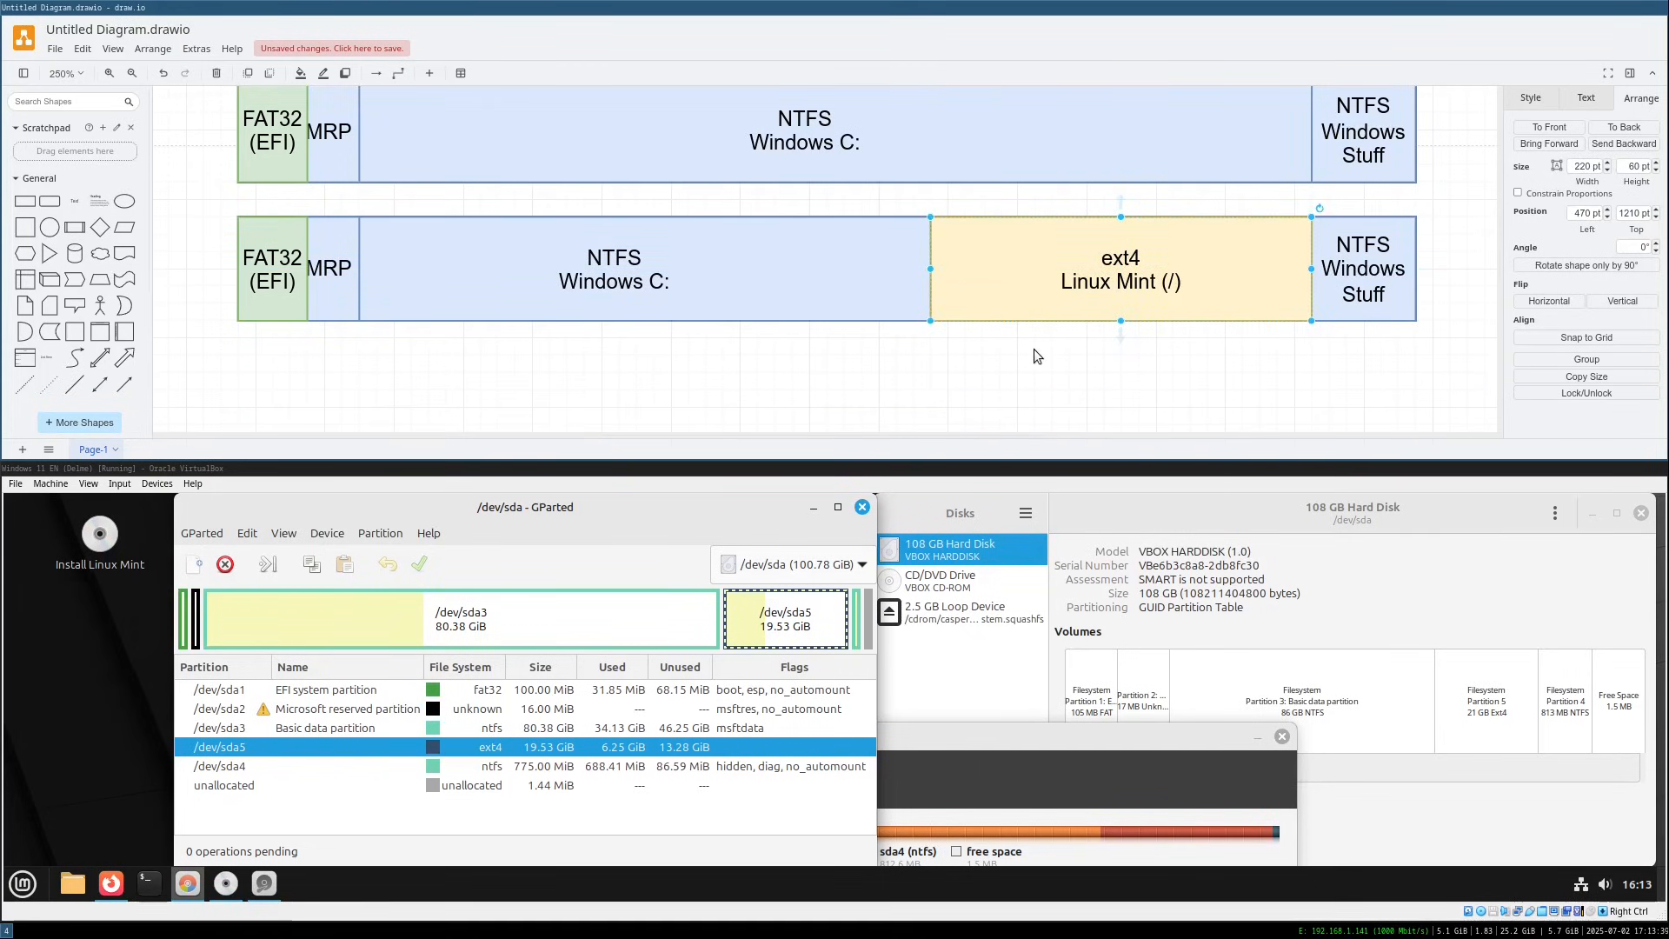
{"action": "left_click", "coordinate": [1005, 337]}
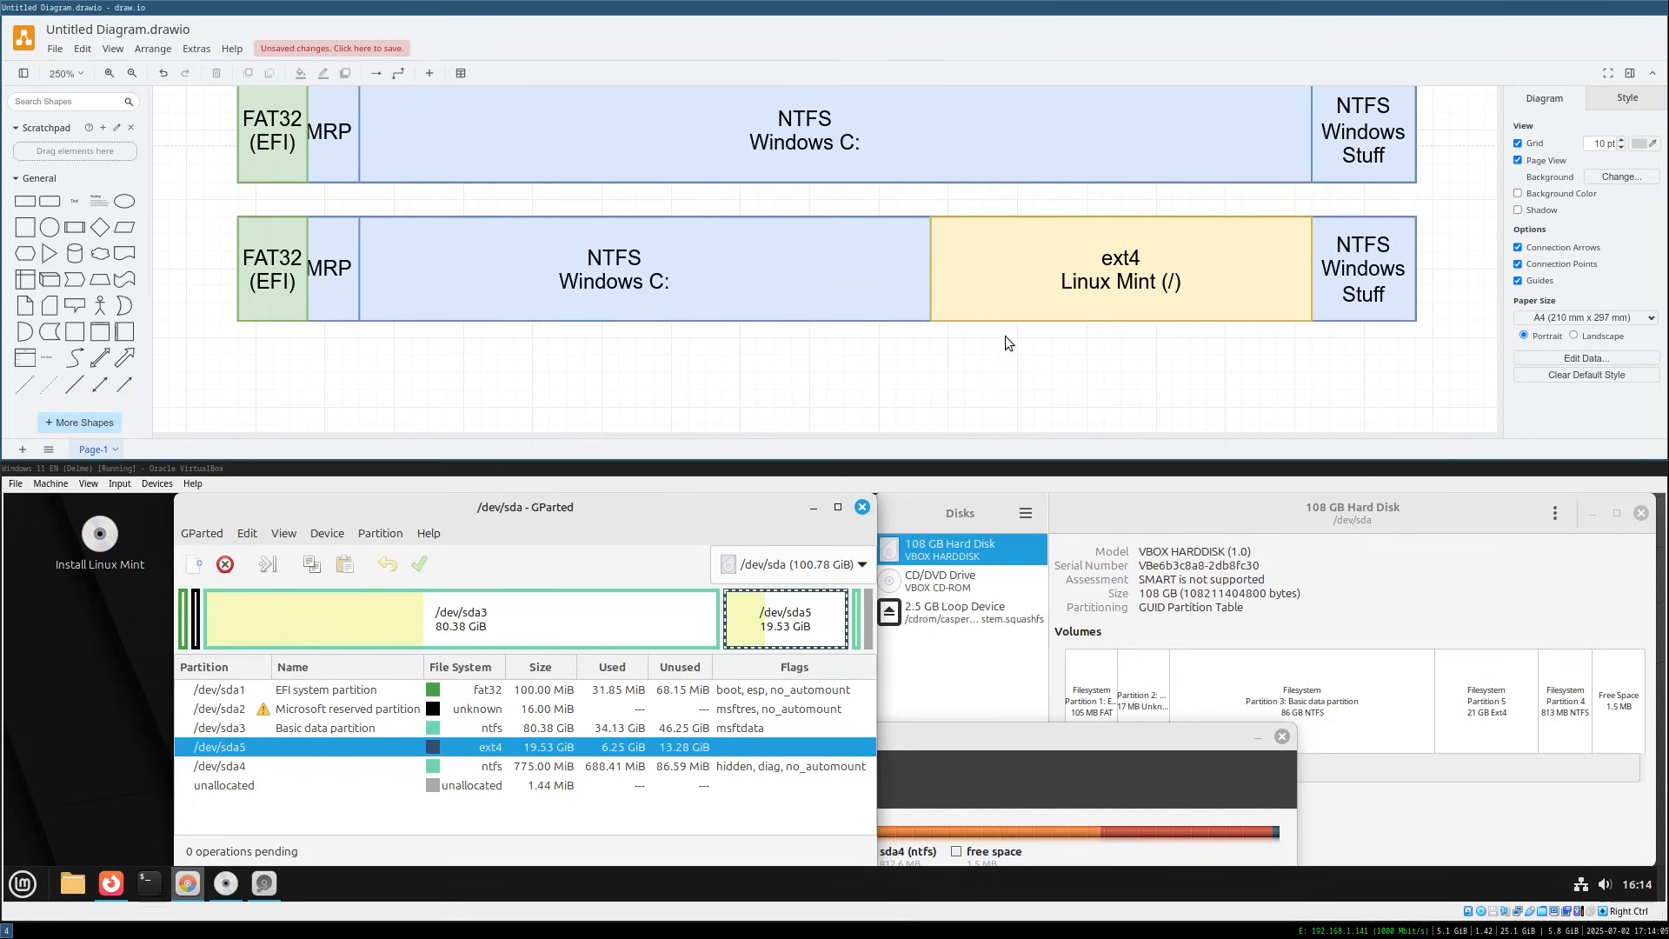
Duplicate the Windows and Linux Mint bar directly beneath itself and select the copy's NTFS Windows C: block
{"action": "left_click_drag", "start_coordinate": [1448, 341], "coordinate": [227, 201]}
{"action": "key", "text": "ctrl+c"}
{"action": "scroll", "coordinate": [287, 300], "scroll_direction": "down", "scroll_amount": 2}
{"action": "left_click", "coordinate": [263, 286]}
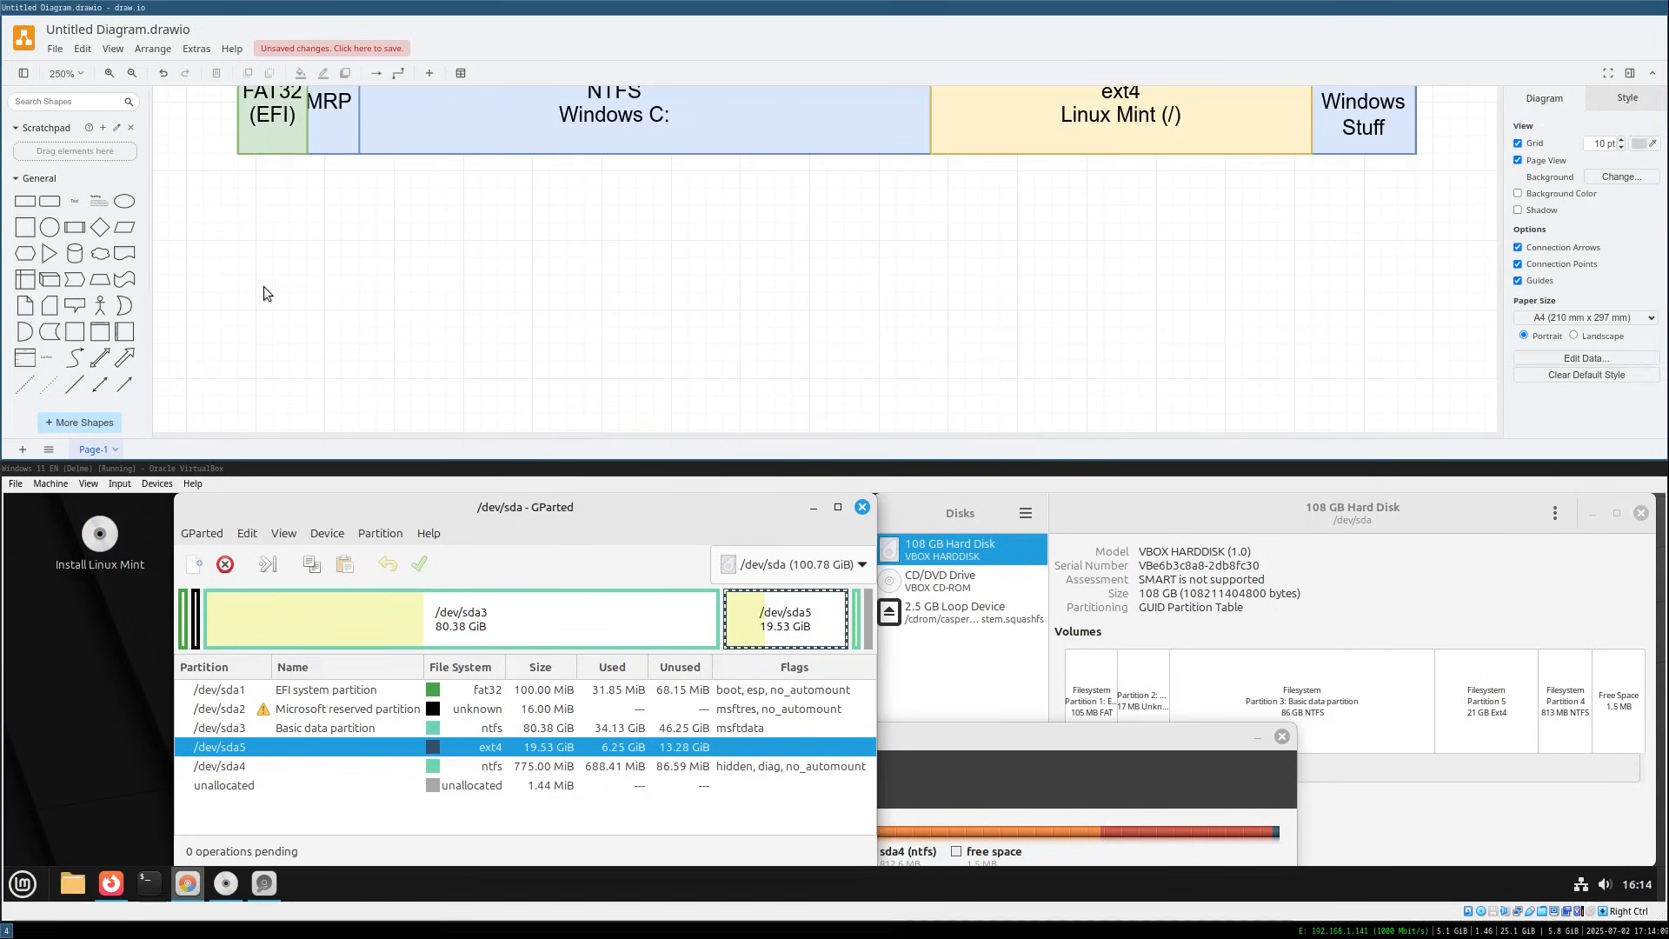
{"action": "key", "text": "ctrl+v"}
{"action": "left_click_drag", "start_coordinate": [727, 144], "coordinate": [708, 264]}
{"action": "left_click", "coordinate": [1187, 280]}
{"action": "left_click", "coordinate": [618, 280]}
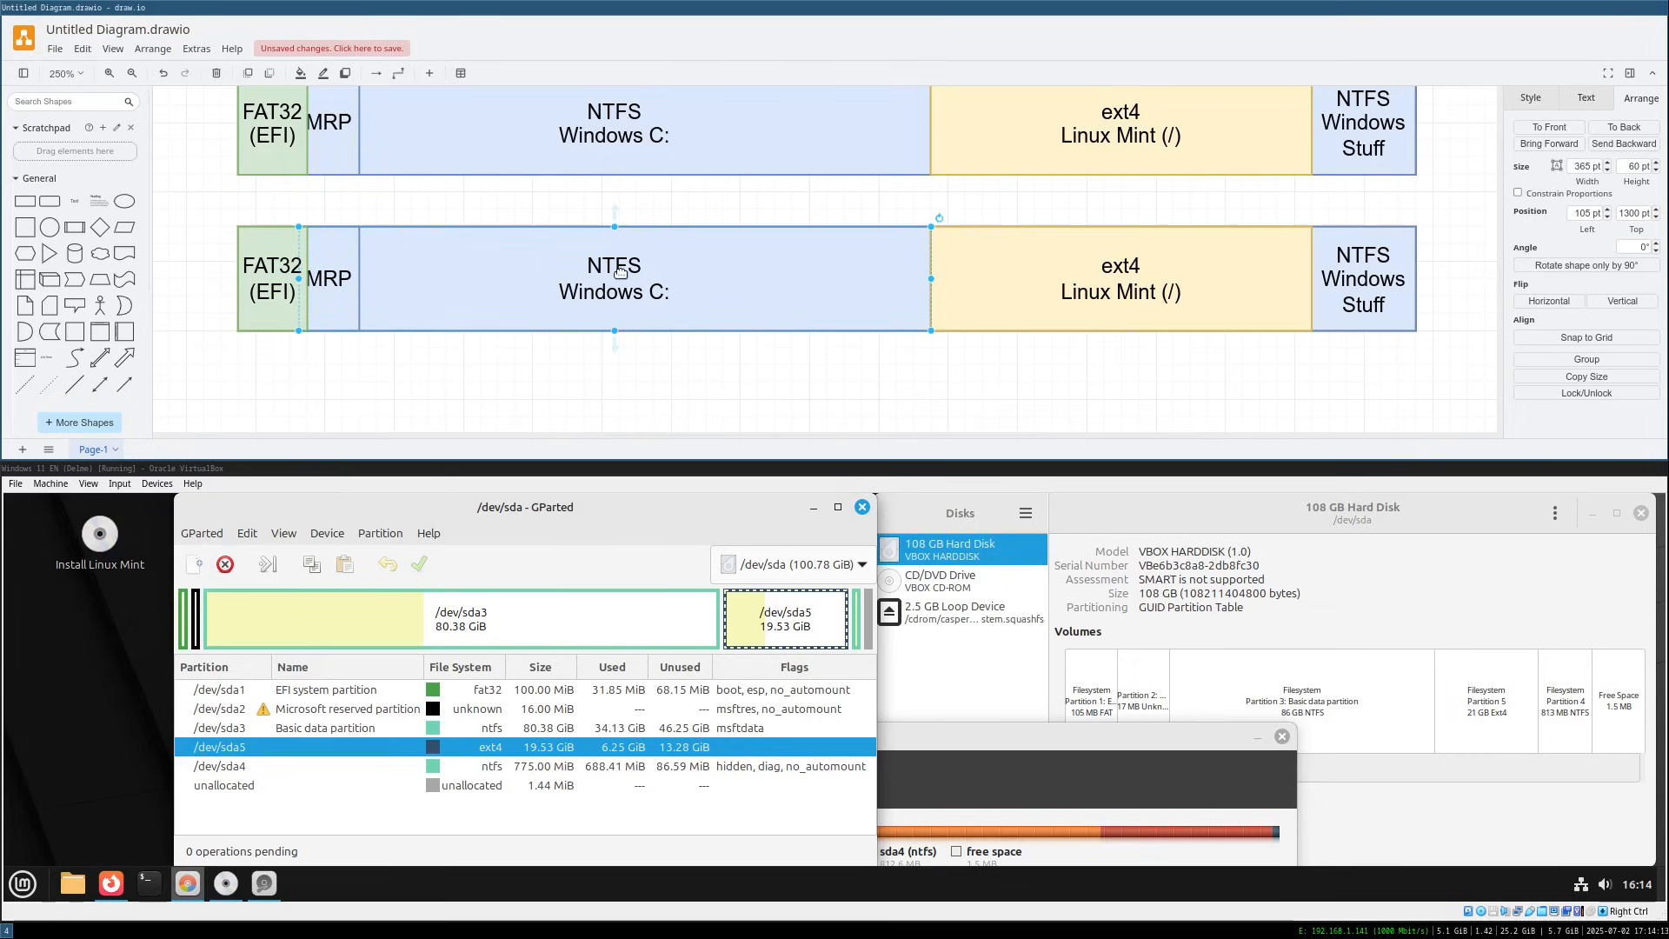
Try replacing the lowest bar's Linux Mint block with a wider NTFS Windows C: block, and undo both changes
{"action": "left_click", "coordinate": [1107, 287]}
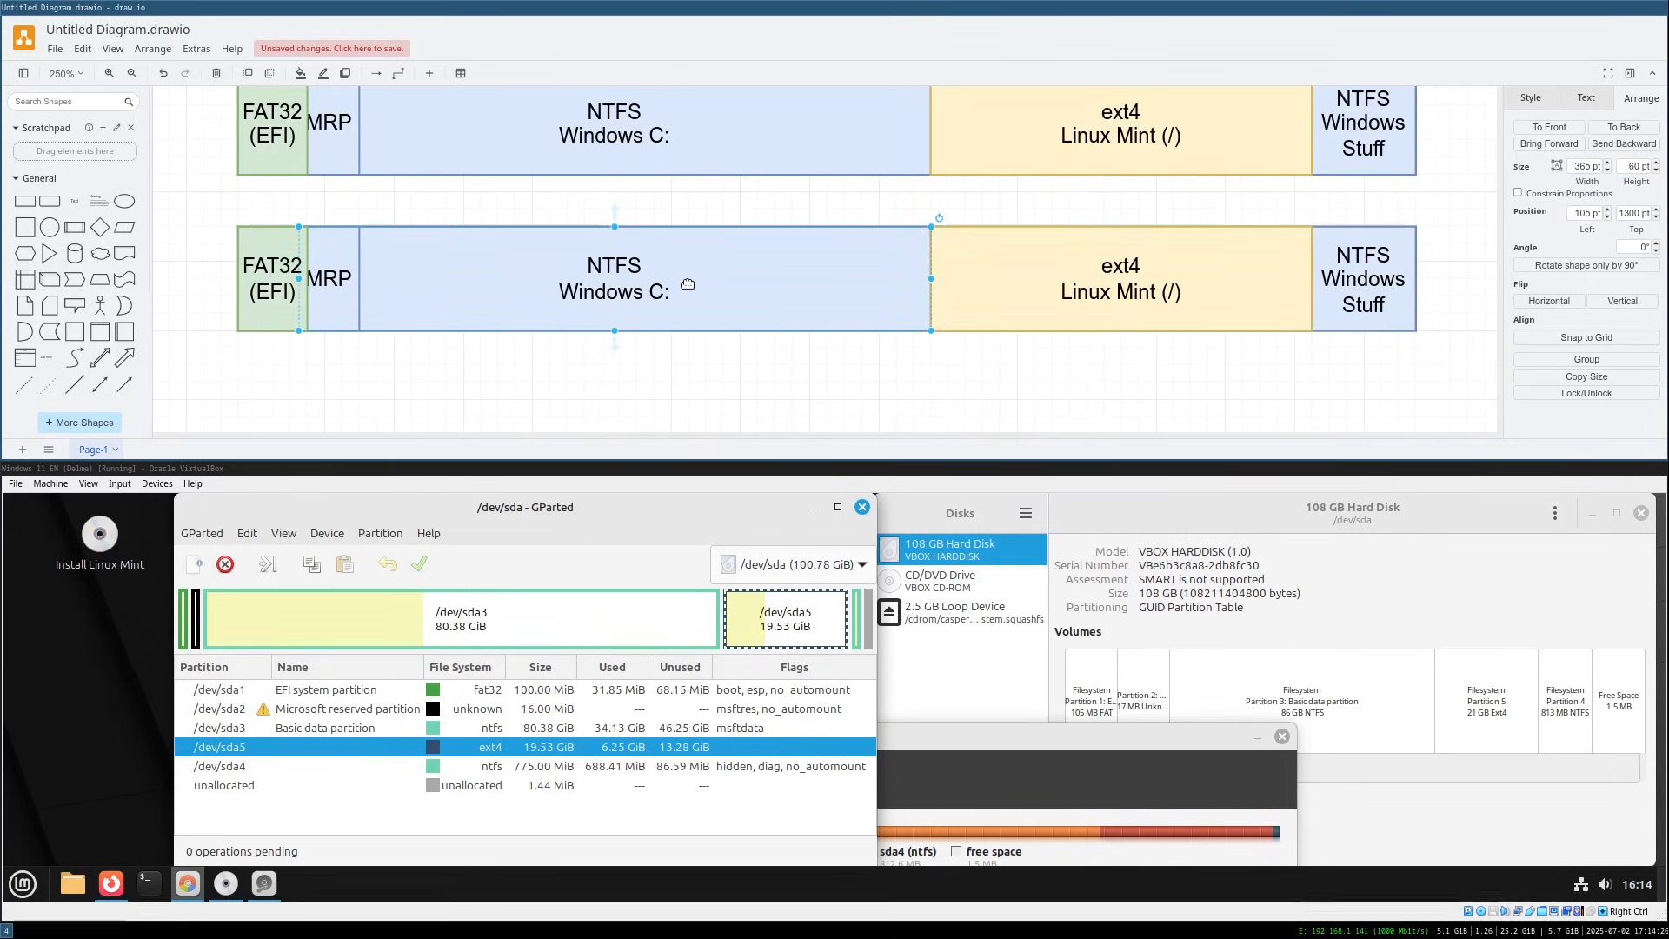
{"action": "left_click", "coordinate": [682, 282]}
{"action": "left_click", "coordinate": [1075, 287]}
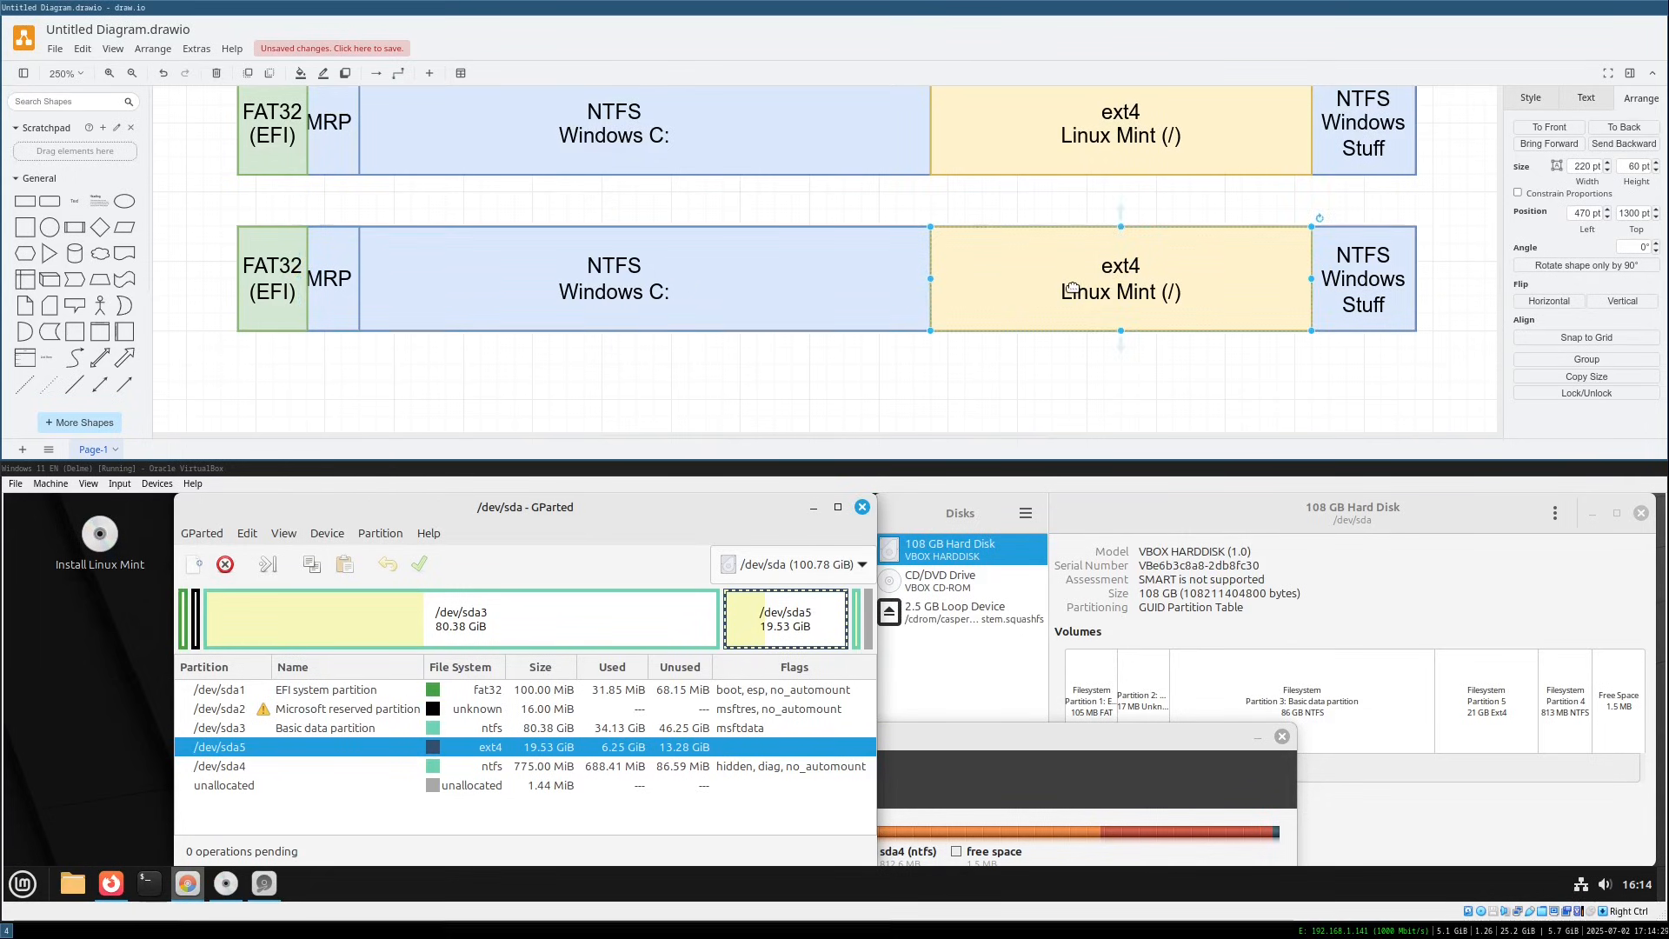
{"action": "key", "text": "Delete"}
{"action": "left_click", "coordinate": [753, 287]}
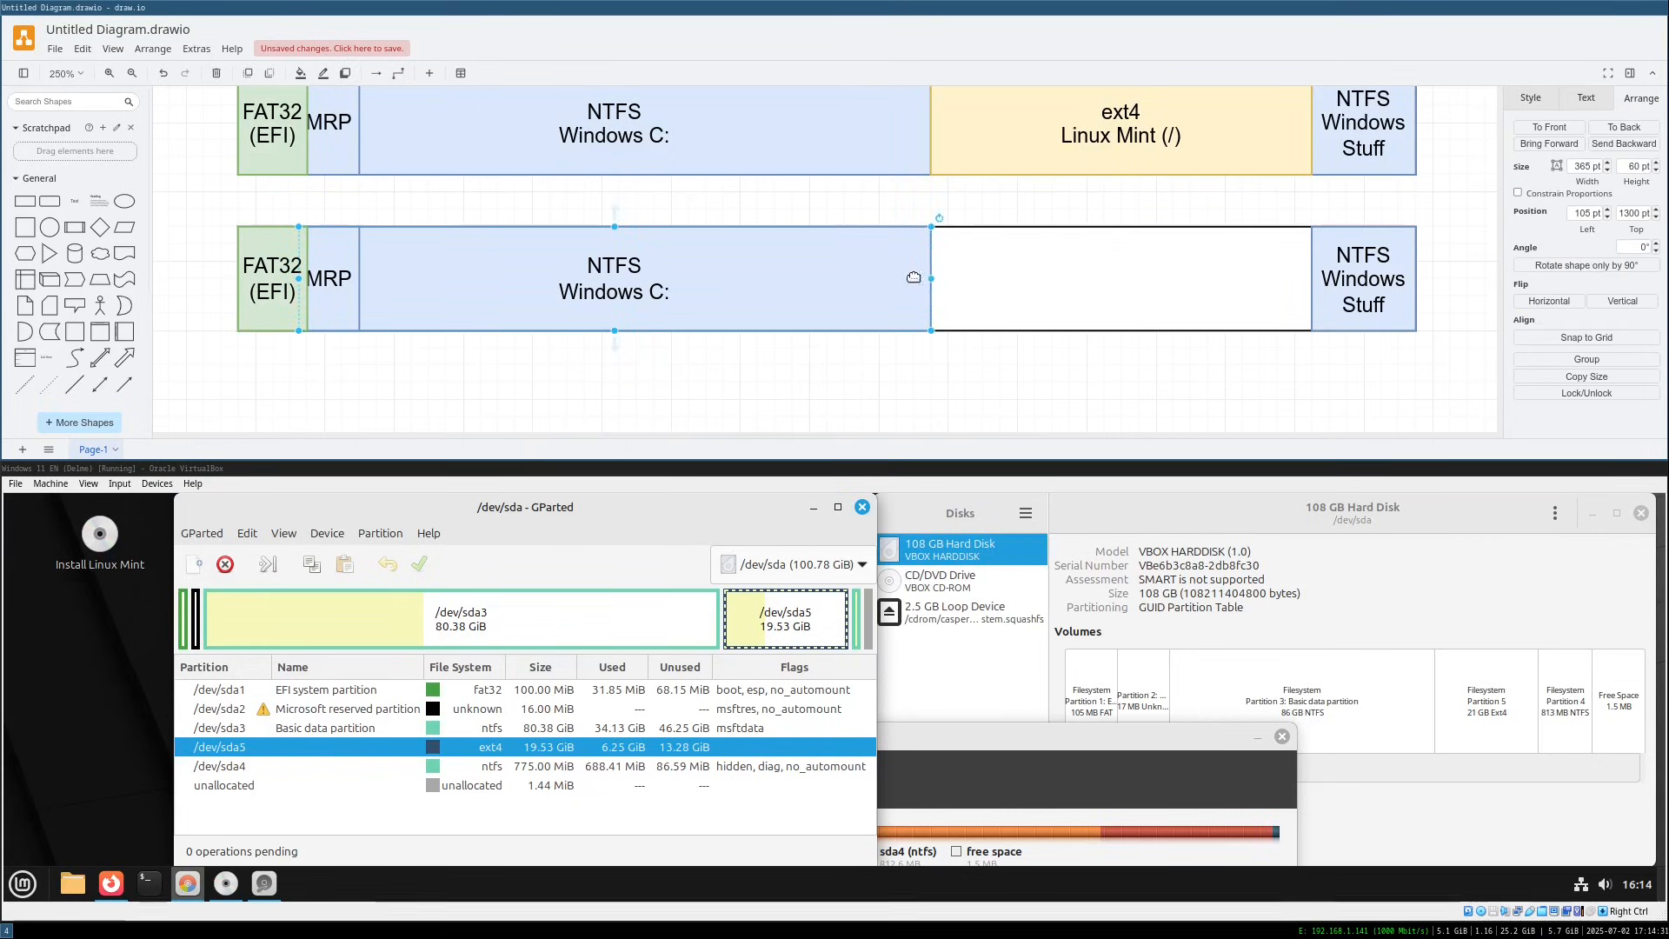
{"action": "left_click_drag", "start_coordinate": [928, 276], "coordinate": [1302, 276]}
{"action": "key", "text": "ctrl+z"}
{"action": "key", "text": "ctrl+z"}
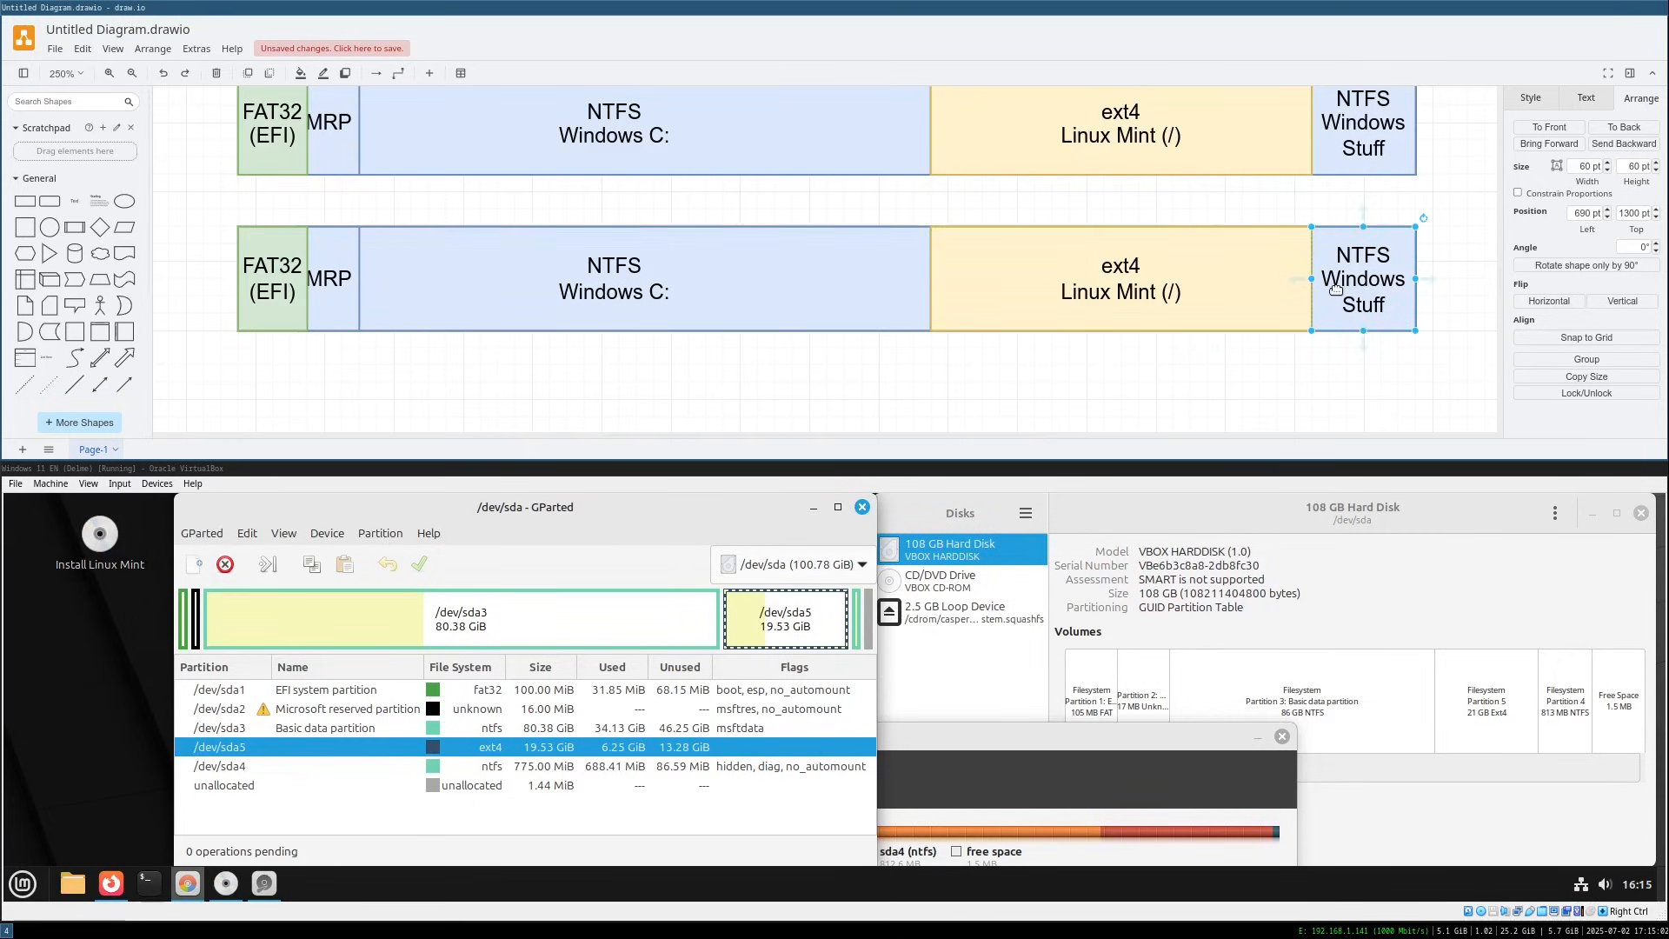
Delete the NTFS Windows Stuff block from the lowest bar and widen the ext4 Linux Mint (/) block to 280 pt in its place
{"action": "key", "text": "Delete"}
{"action": "left_click", "coordinate": [1290, 279]}
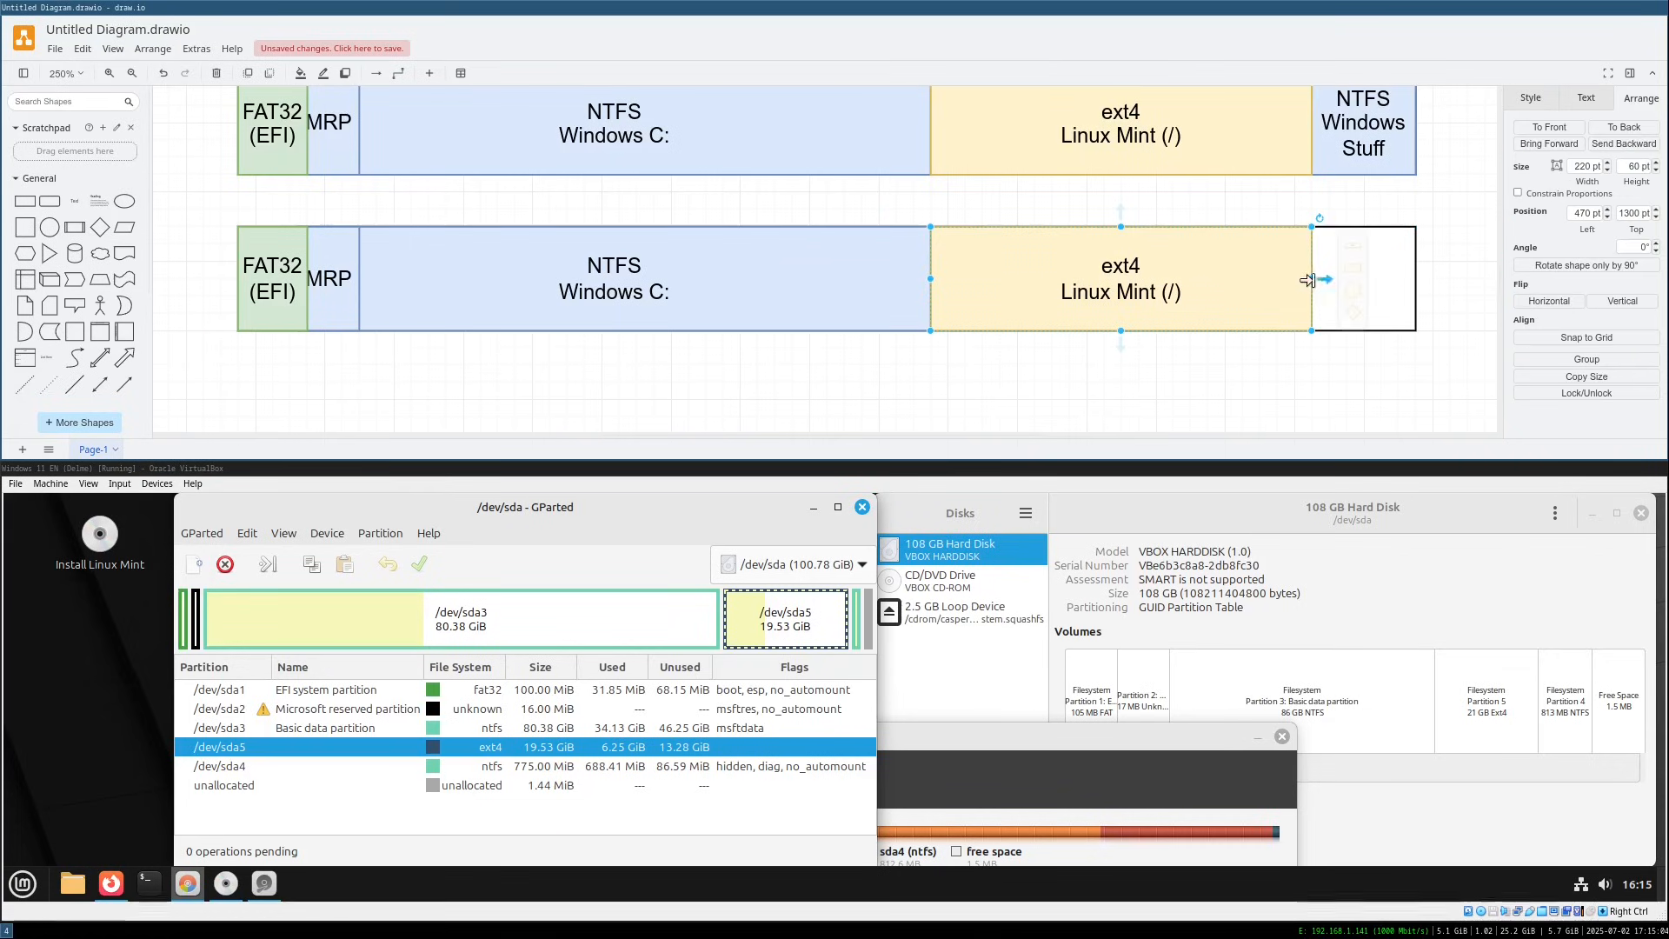
{"action": "left_click_drag", "start_coordinate": [1310, 279], "coordinate": [1415, 279]}
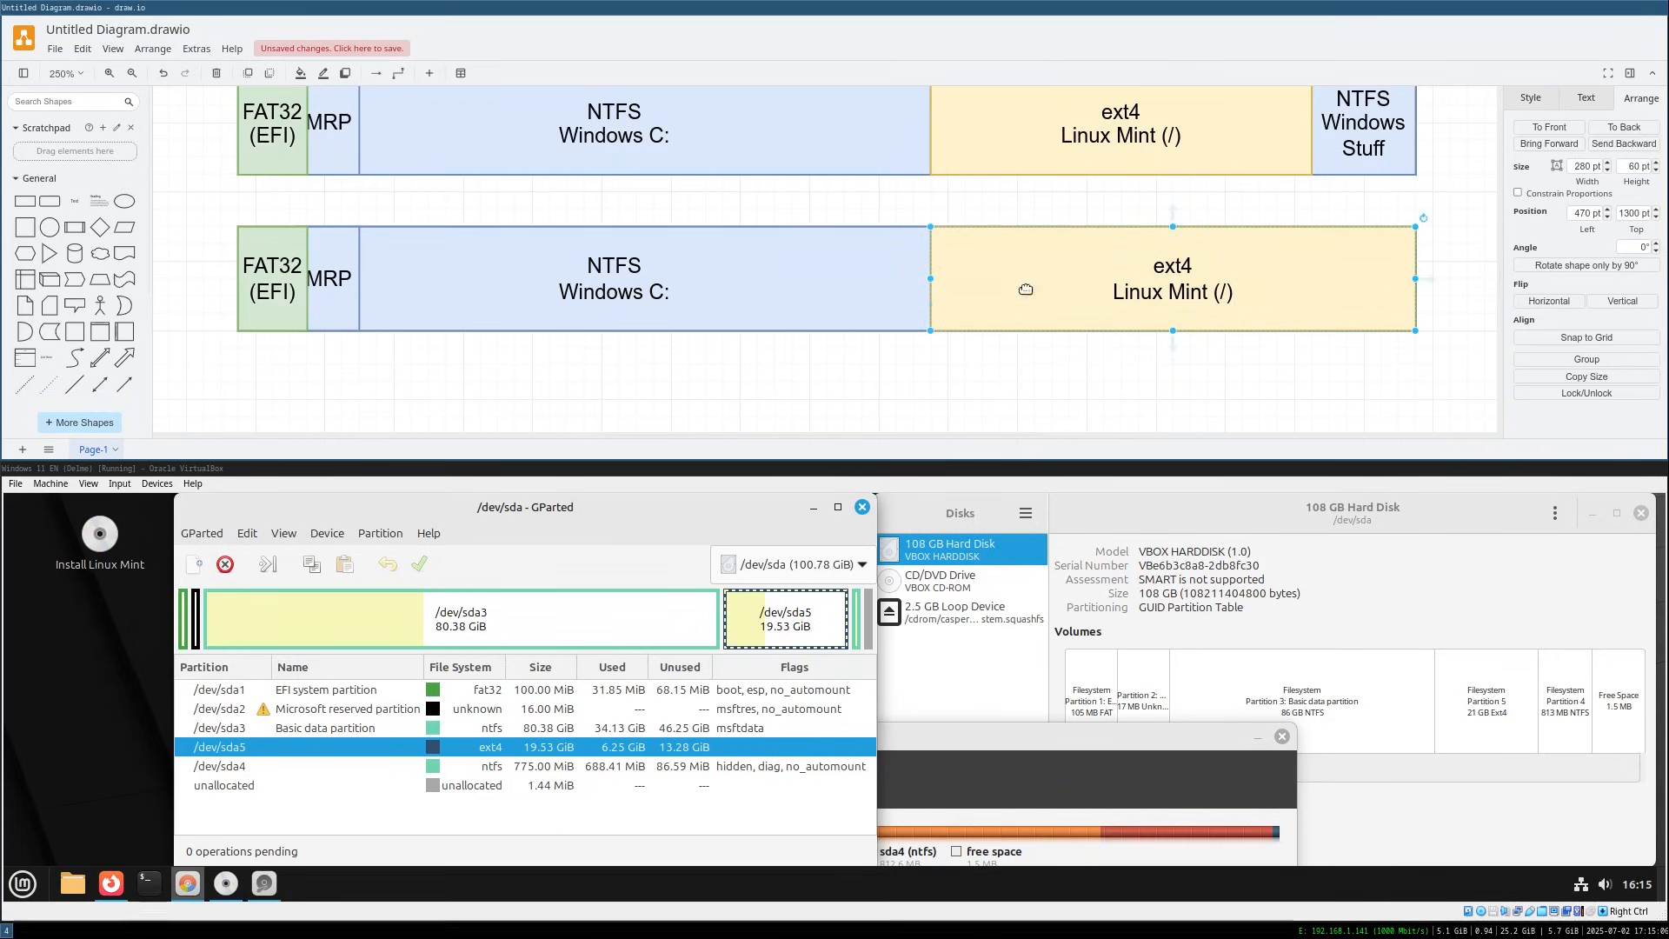
Delete the MRP and NTFS Windows C: blocks from the lowest bar and fill the gap with a copy of the ext4 Linux Mint block
{"action": "left_click", "coordinate": [344, 299]}
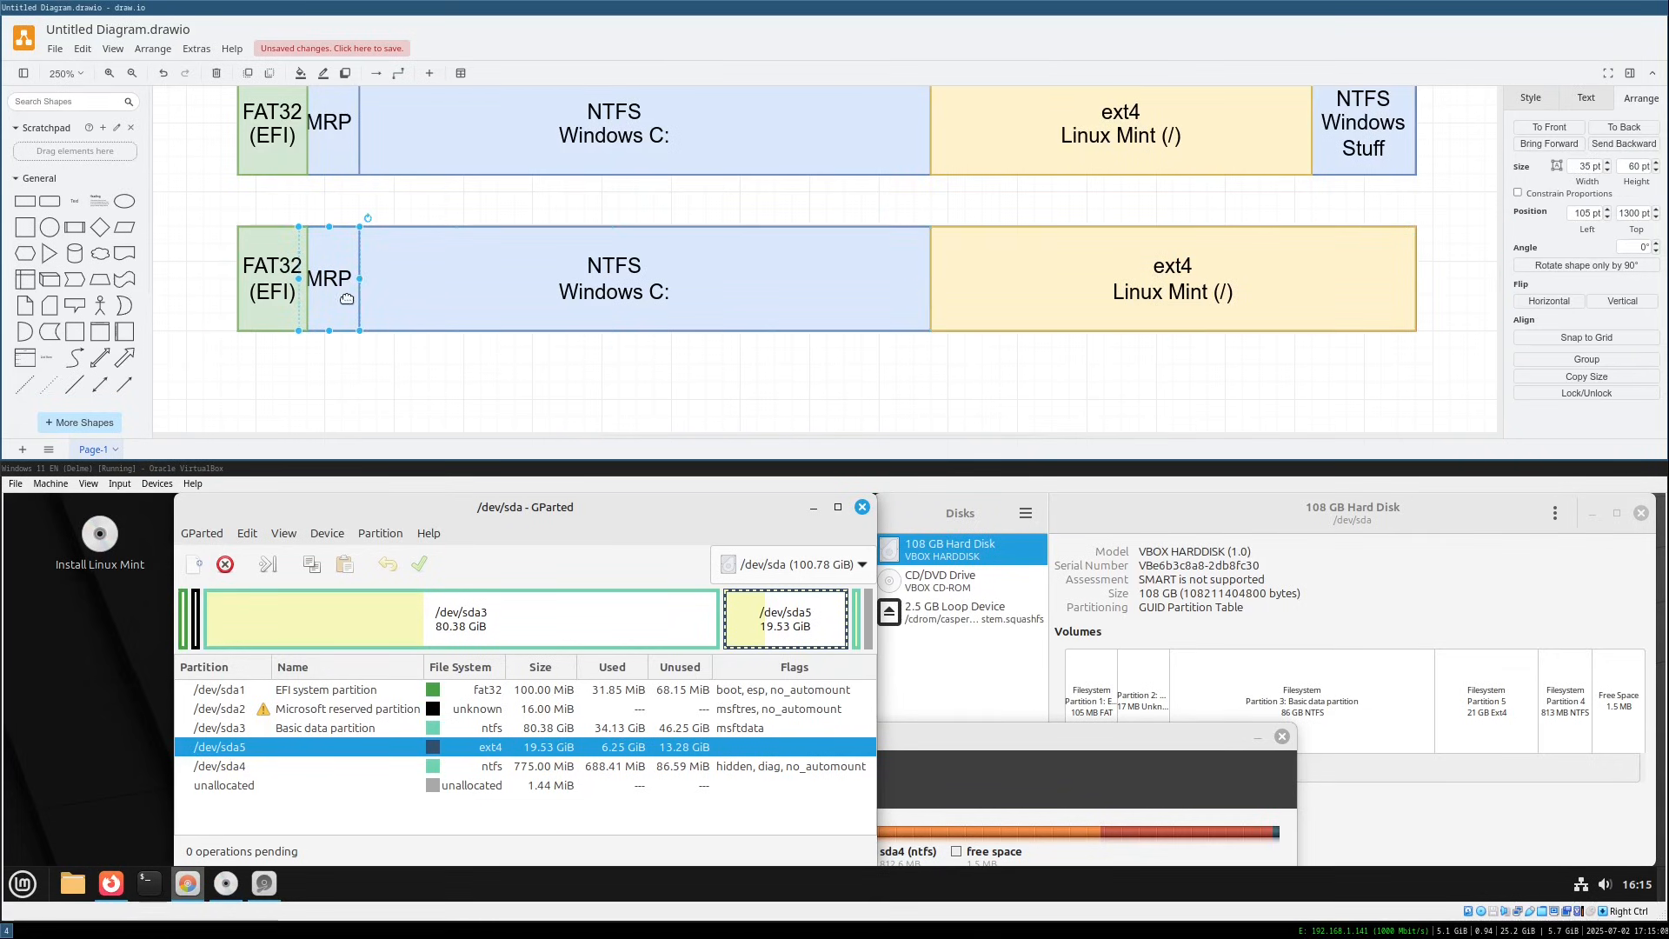
{"action": "key", "text": "Delete"}
{"action": "left_click", "coordinate": [426, 277]}
{"action": "key", "text": "Delete"}
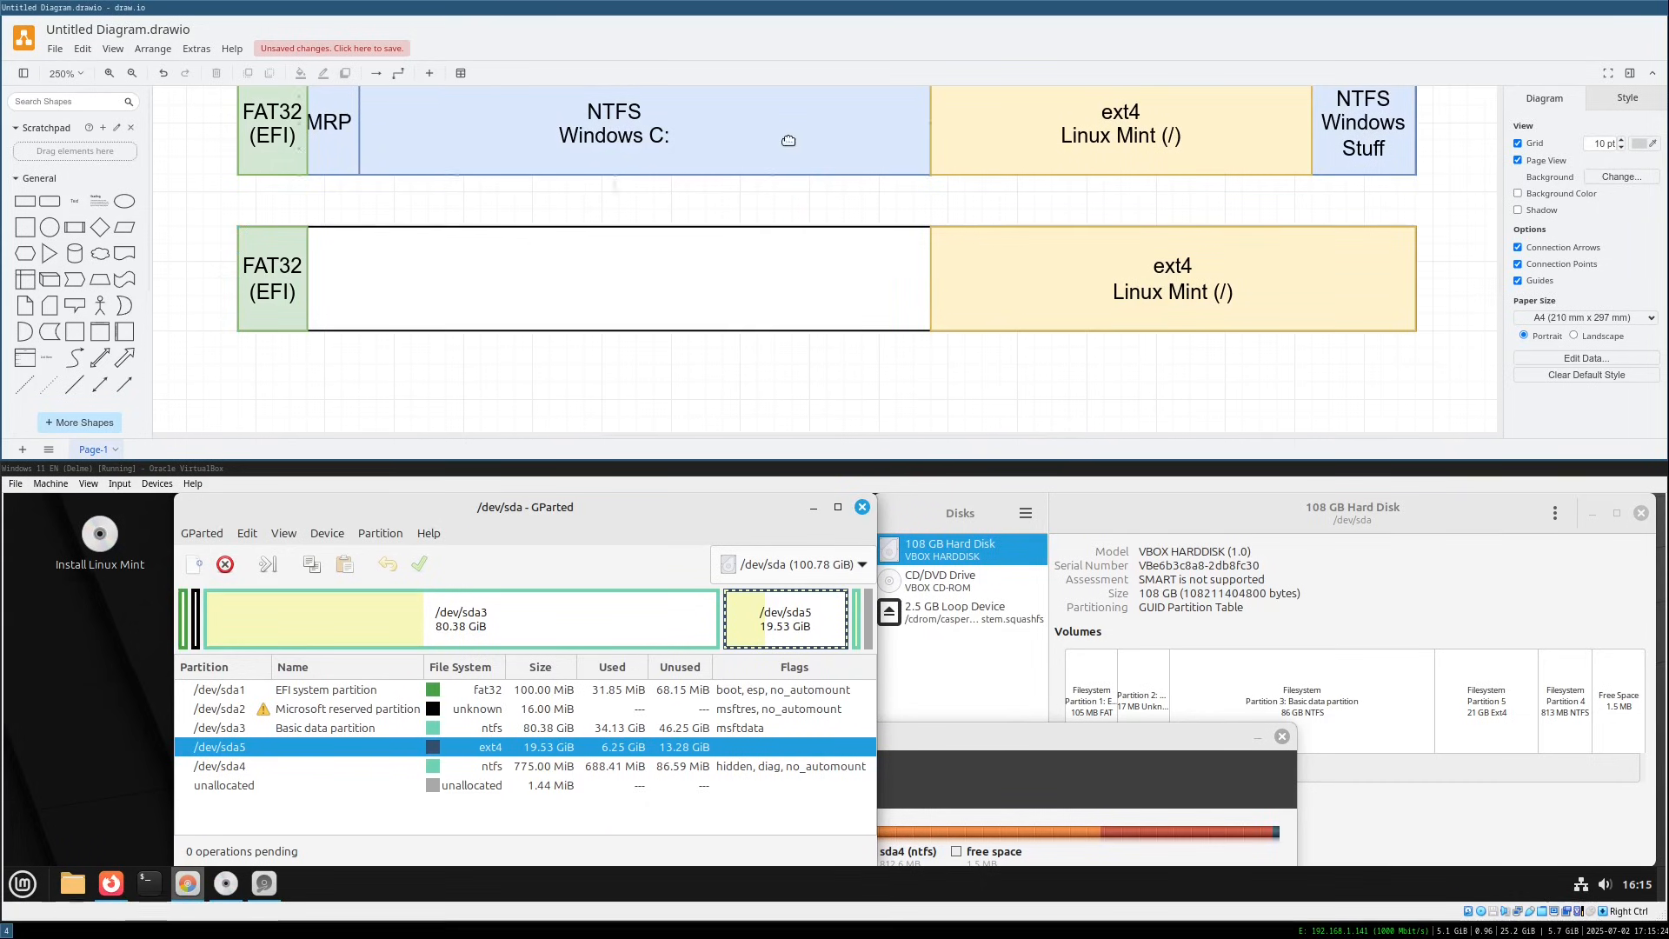
{"action": "left_click_drag", "start_coordinate": [983, 269], "coordinate": [511, 282]}
{"action": "left_click_drag", "start_coordinate": [792, 278], "coordinate": [932, 277]}
Enter "data" in the label of the ext4 block beside FAT32 (EFI) to mark it as a data partition
{"action": "double_click", "coordinate": [662, 293]}
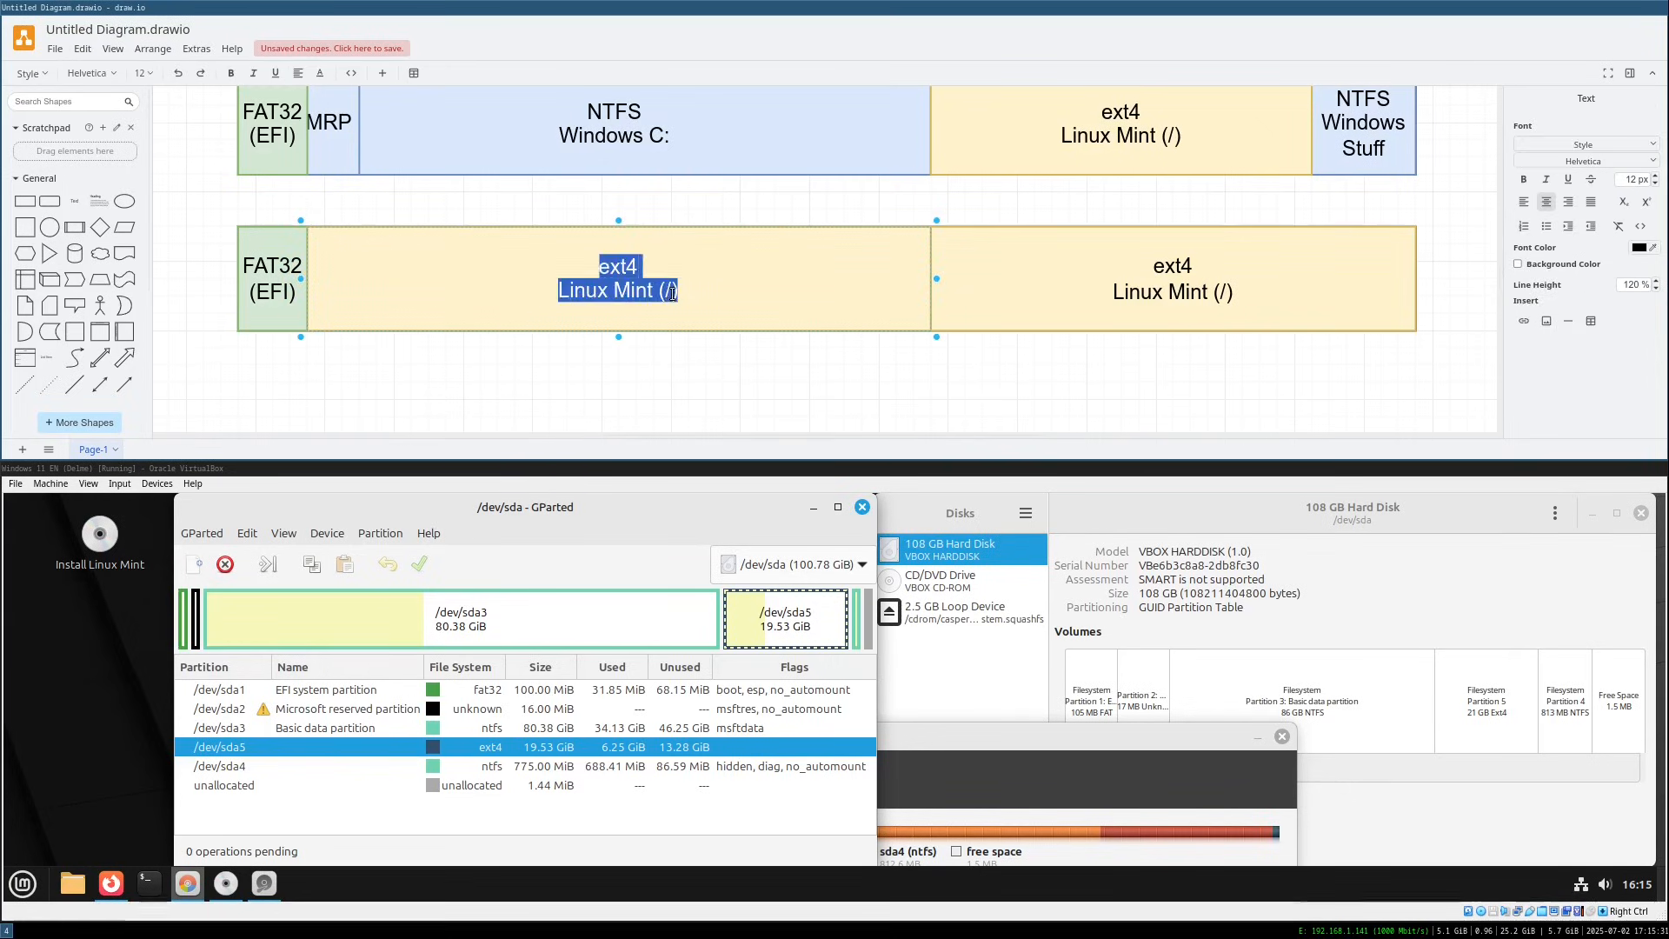
{"action": "left_click", "coordinate": [662, 293]}
{"action": "type", "text": "data"}
{"action": "left_click", "coordinate": [710, 376]}
{"action": "left_click", "coordinate": [710, 376]}
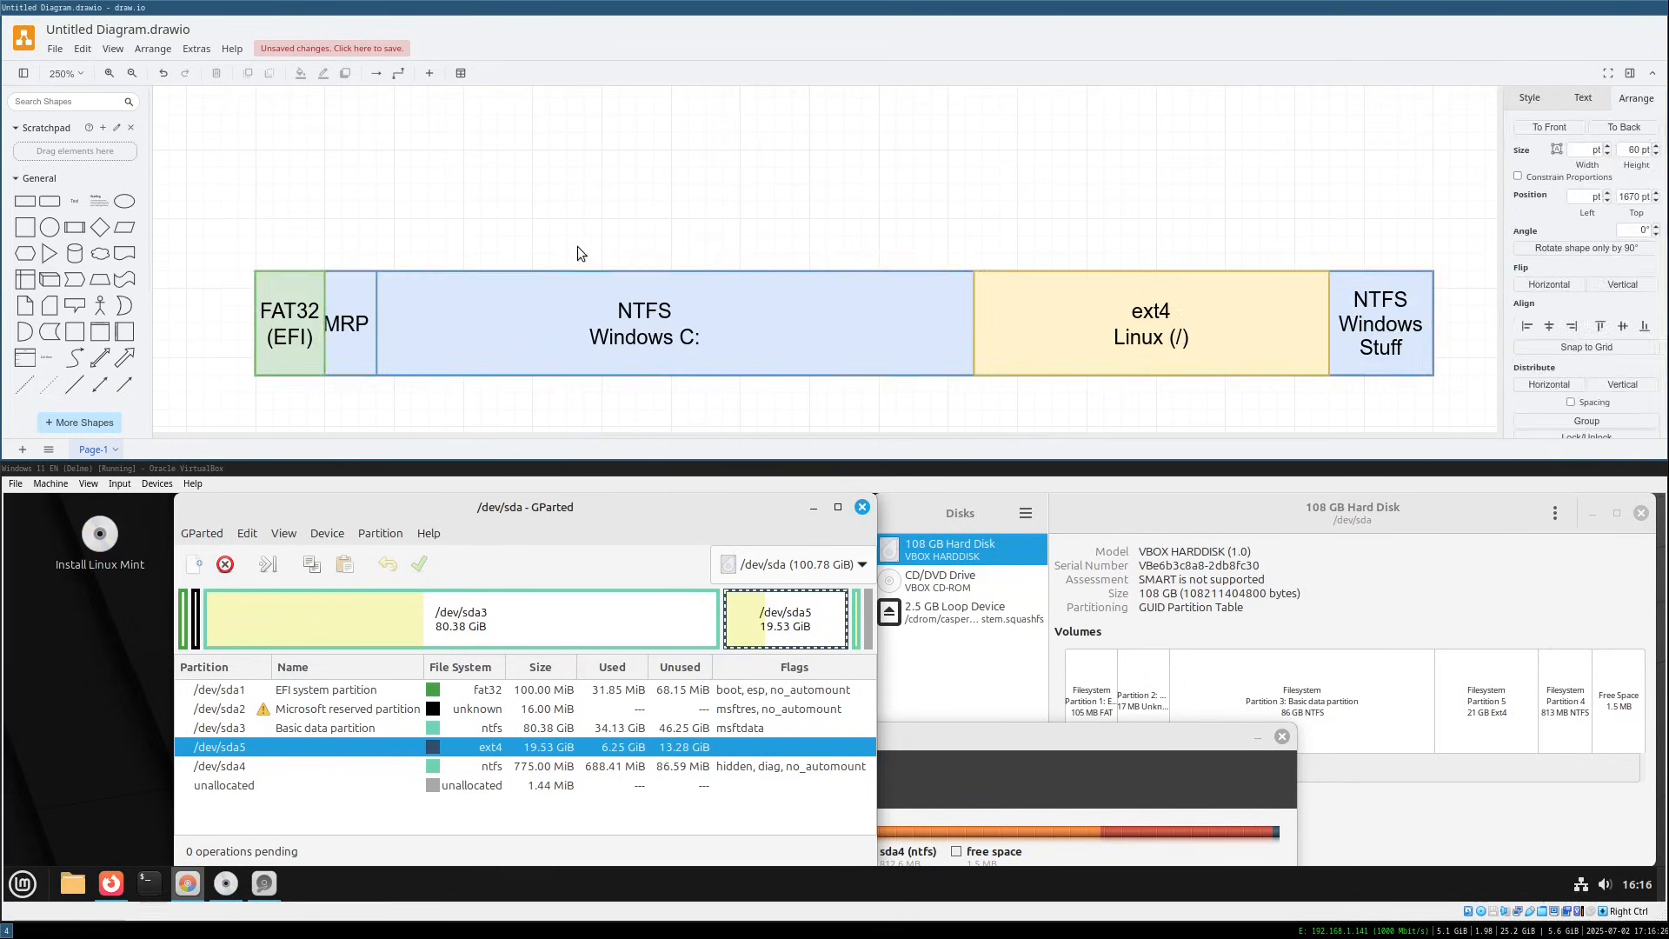
Narrow the NTFS Windows C: block in the existing dual-boot bar with ext4 Linux (/) to about 225 pt wide
{"action": "left_click", "coordinate": [579, 250]}
{"action": "scroll", "coordinate": [593, 247], "scroll_direction": "down", "scroll_amount": 2}
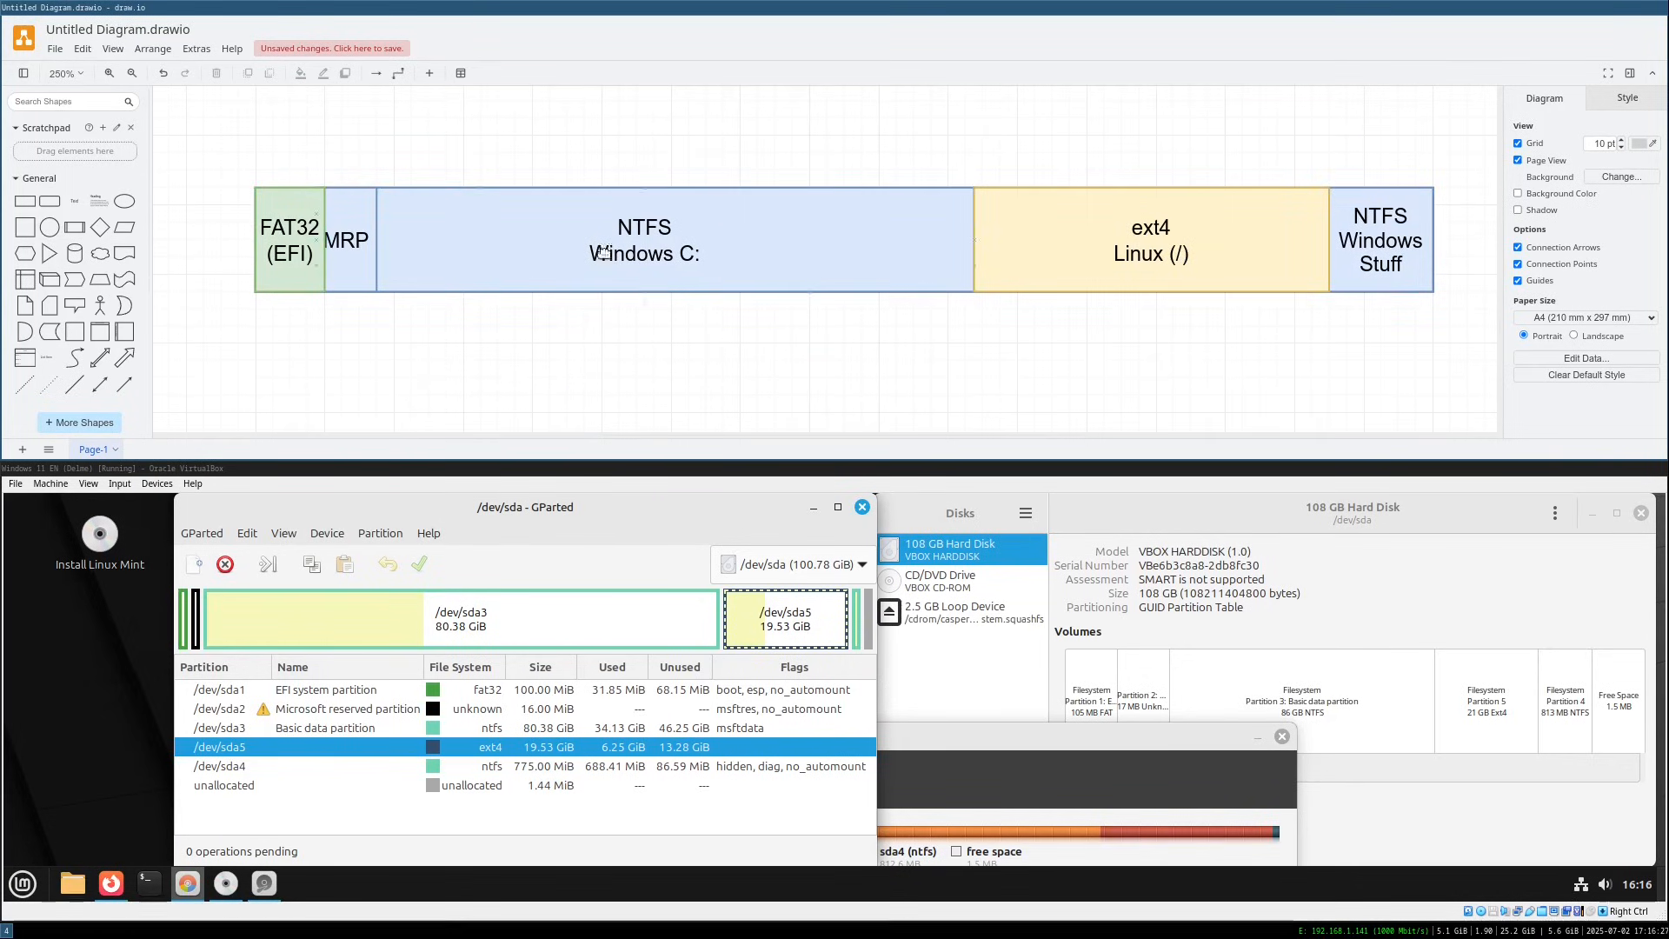
{"action": "scroll", "coordinate": [622, 305], "scroll_direction": "down", "scroll_amount": 3}
{"action": "scroll", "coordinate": [622, 305], "scroll_direction": "up", "scroll_amount": 3}
{"action": "left_click", "coordinate": [939, 268]}
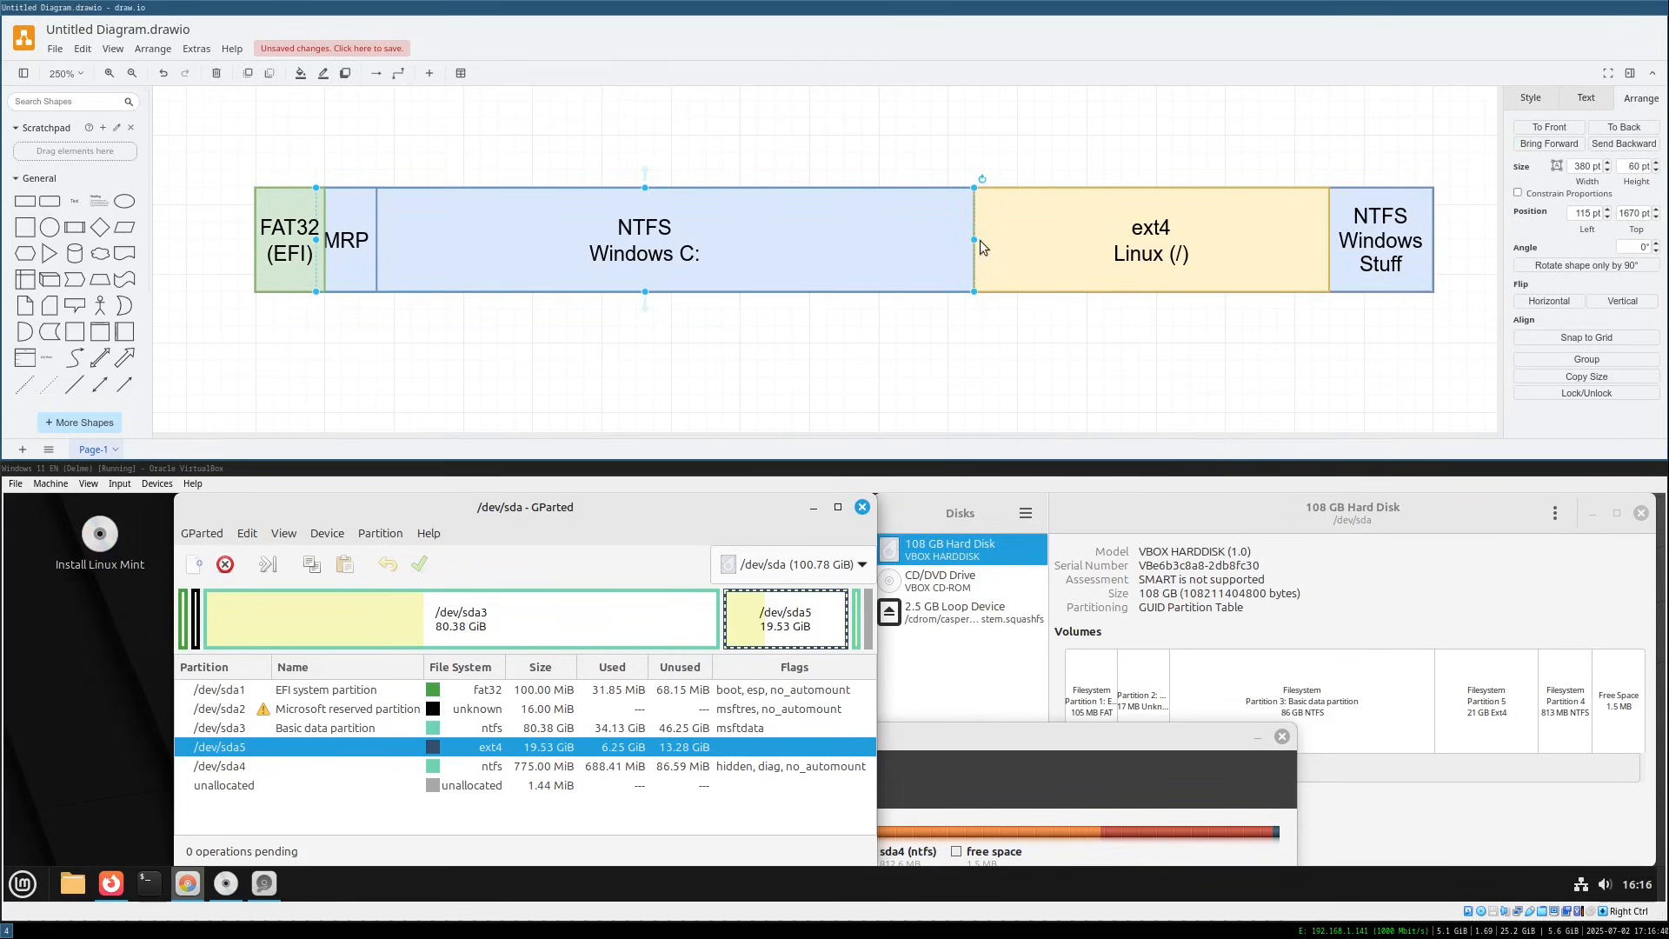
{"action": "left_click_drag", "start_coordinate": [972, 240], "coordinate": [702, 239]}
Fill the gap after NTFS Windows C: with a 160 pt wide copy of the ext4 Linux (/) block
{"action": "left_click_drag", "start_coordinate": [1072, 235], "coordinate": [817, 236]}
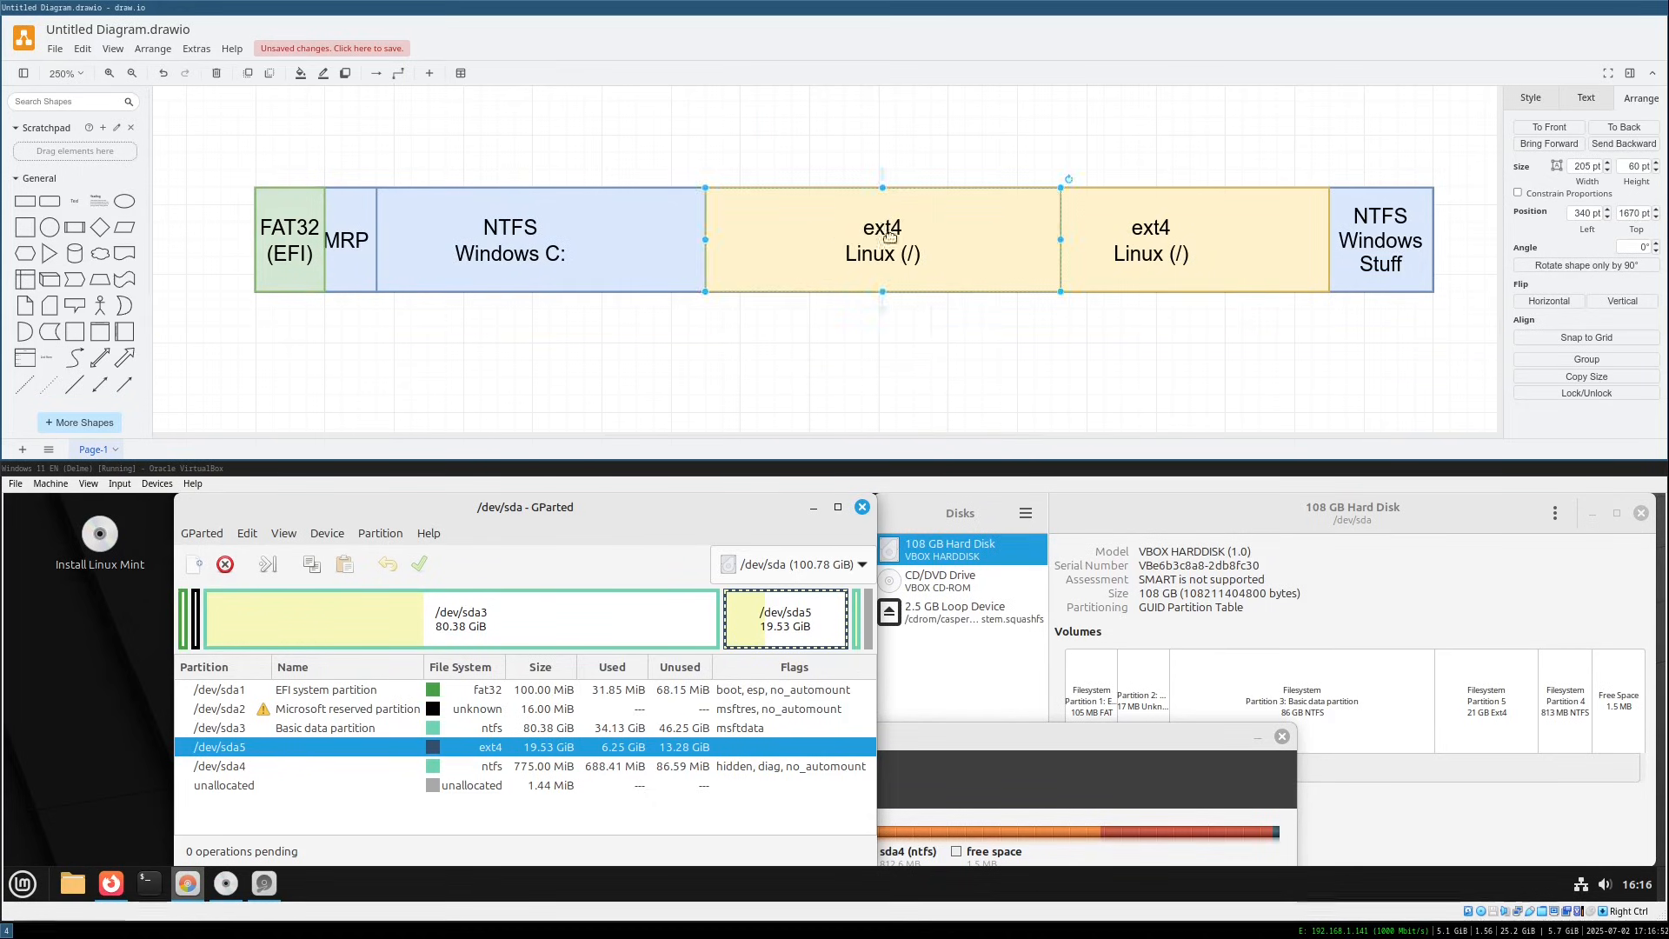
{"action": "left_click_drag", "start_coordinate": [1058, 236], "coordinate": [958, 241]}
{"action": "left_click_drag", "start_coordinate": [961, 241], "coordinate": [981, 240]}
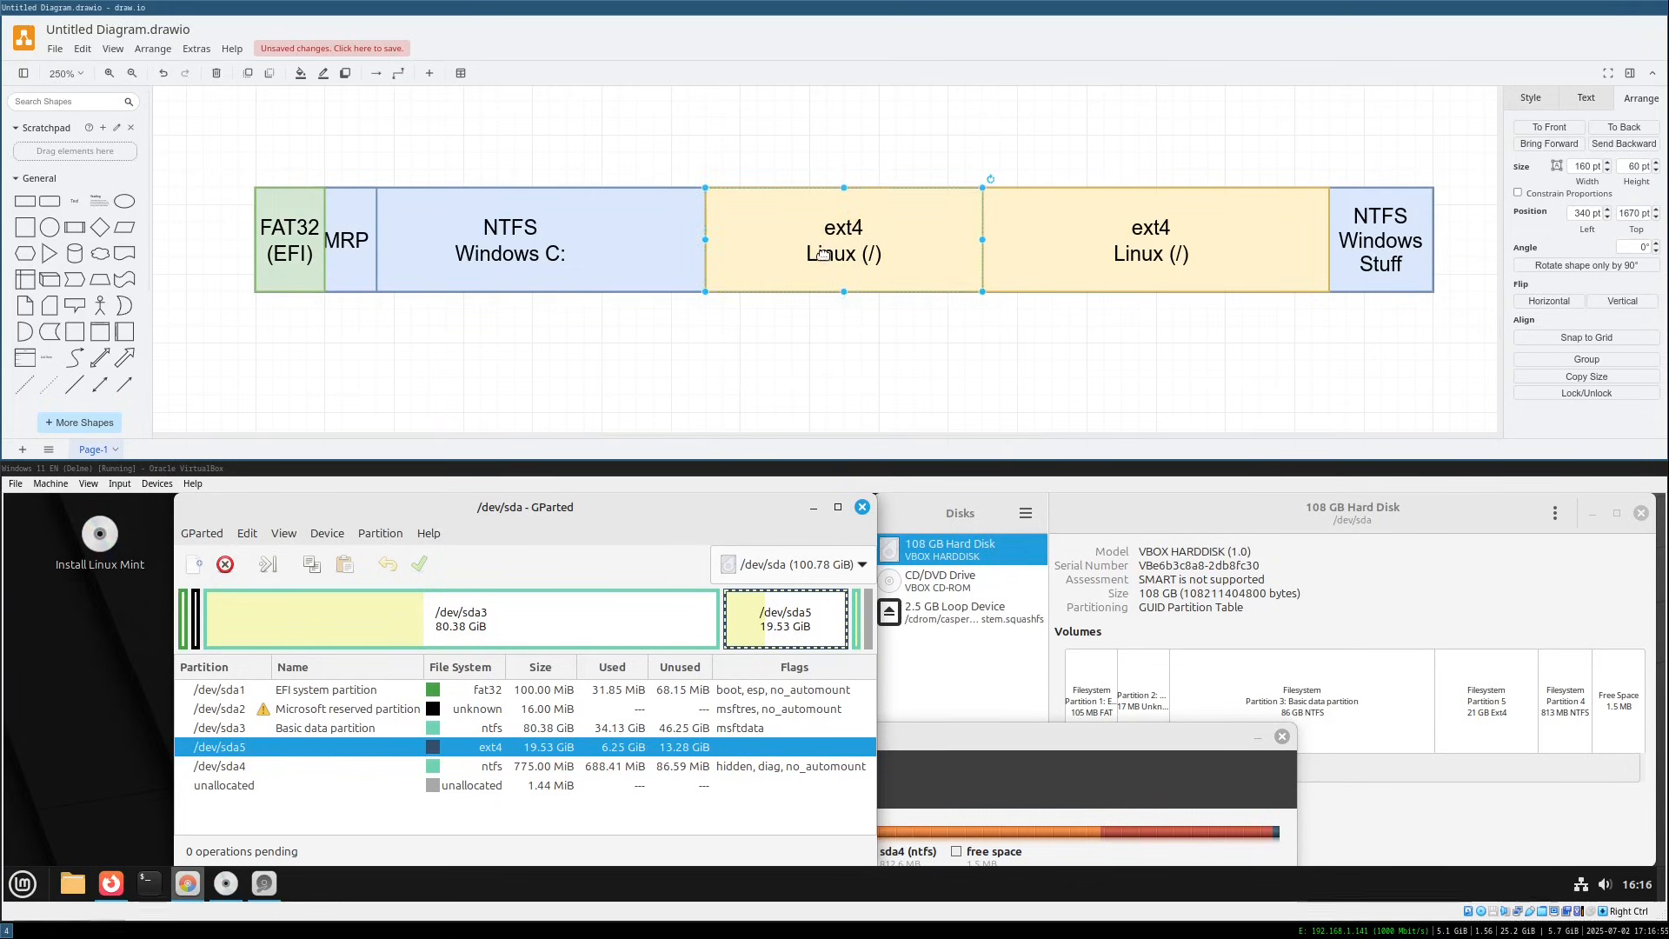
Relabel the copied ext4 block beside Windows C: as "New Linux Mint (/)" on its second line
{"action": "double_click", "coordinate": [819, 257]}
{"action": "key", "text": "Home"}
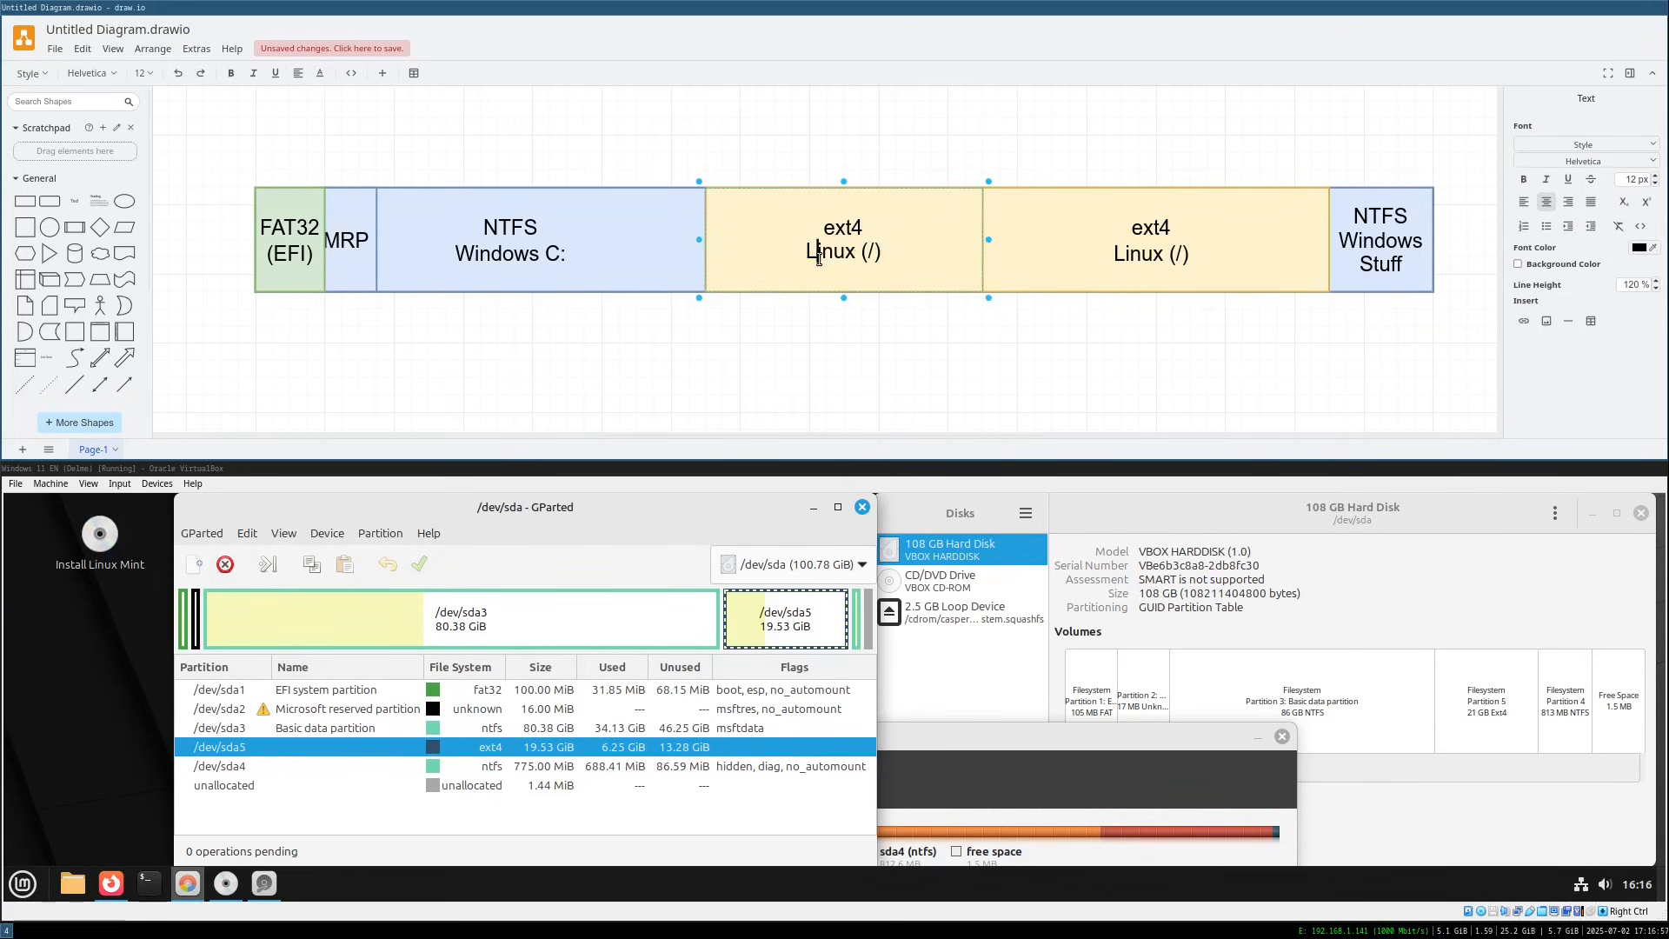
{"action": "type", "text": "New Linux Mint"}
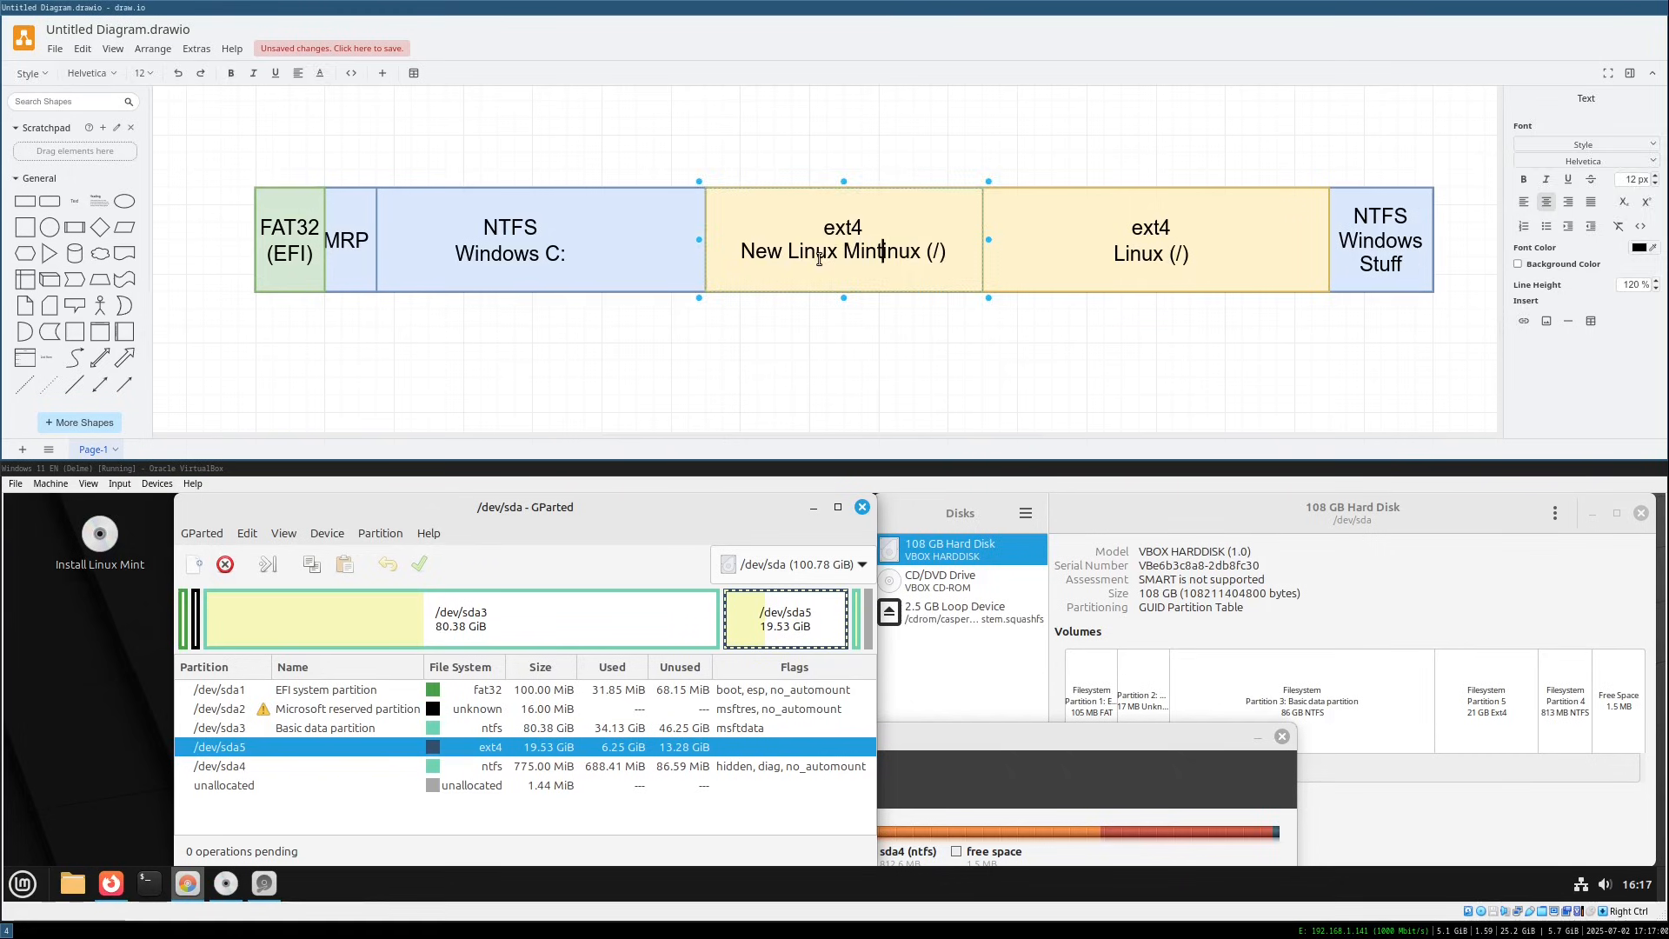
{"action": "key", "text": "Delete"}
{"action": "key", "text": "Delete"}
{"action": "key", "text": "Delete"}
{"action": "key", "text": "Delete"}
{"action": "key", "text": "Delete"}
{"action": "key", "text": "Escape"}
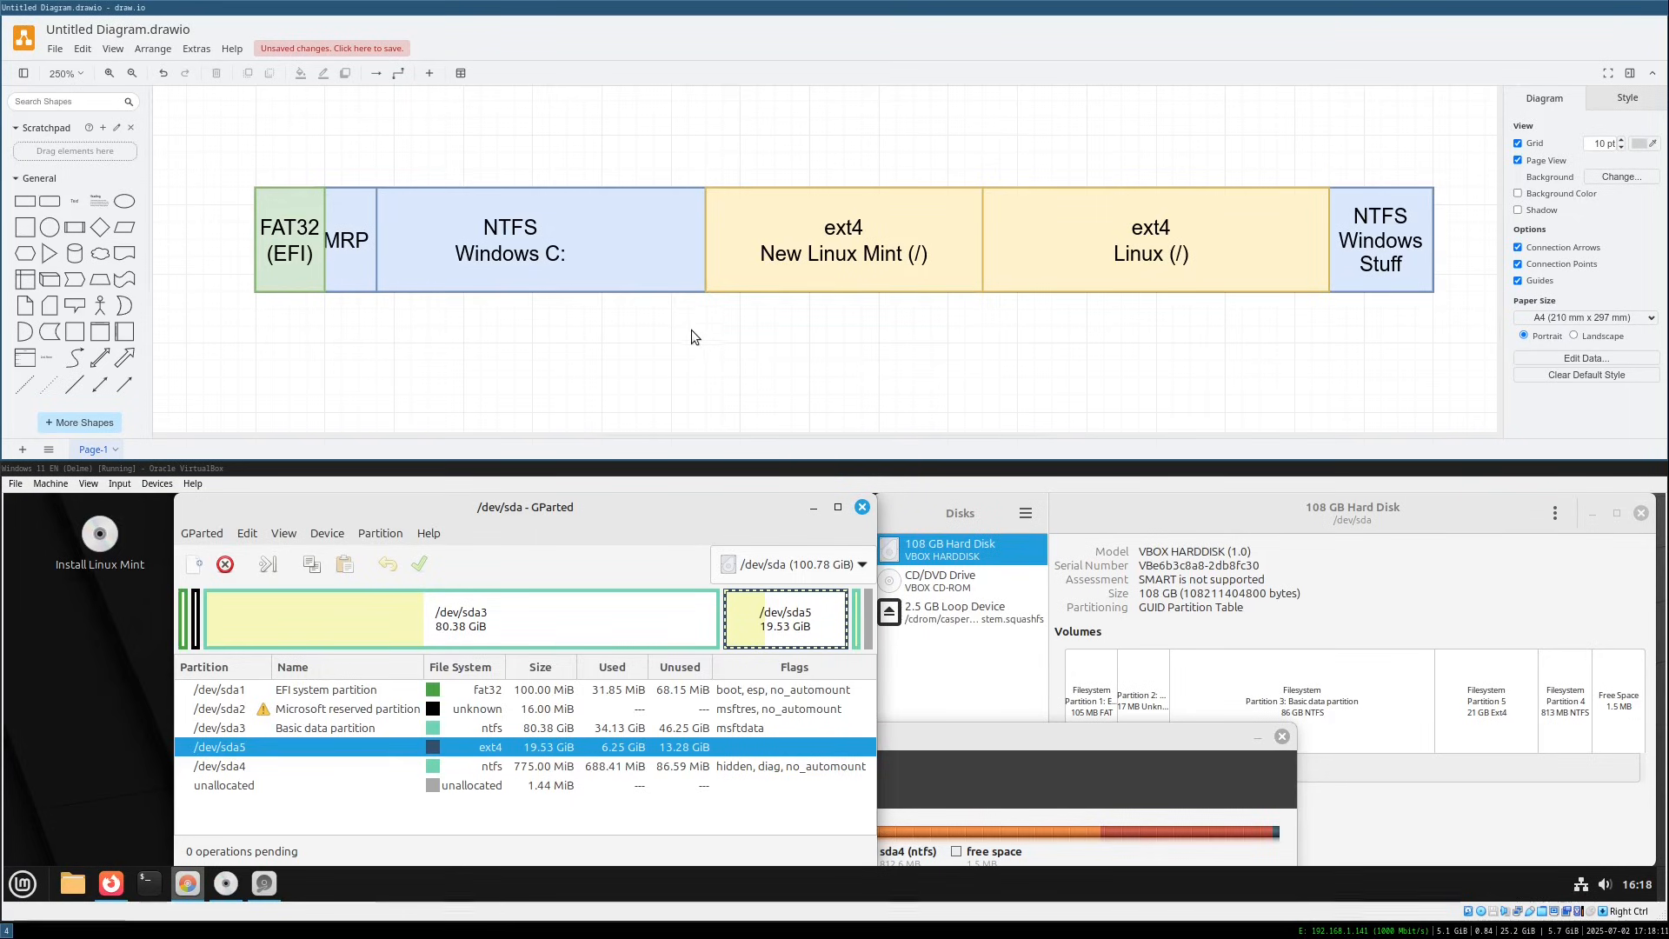
{"action": "left_click", "coordinate": [278, 250]}
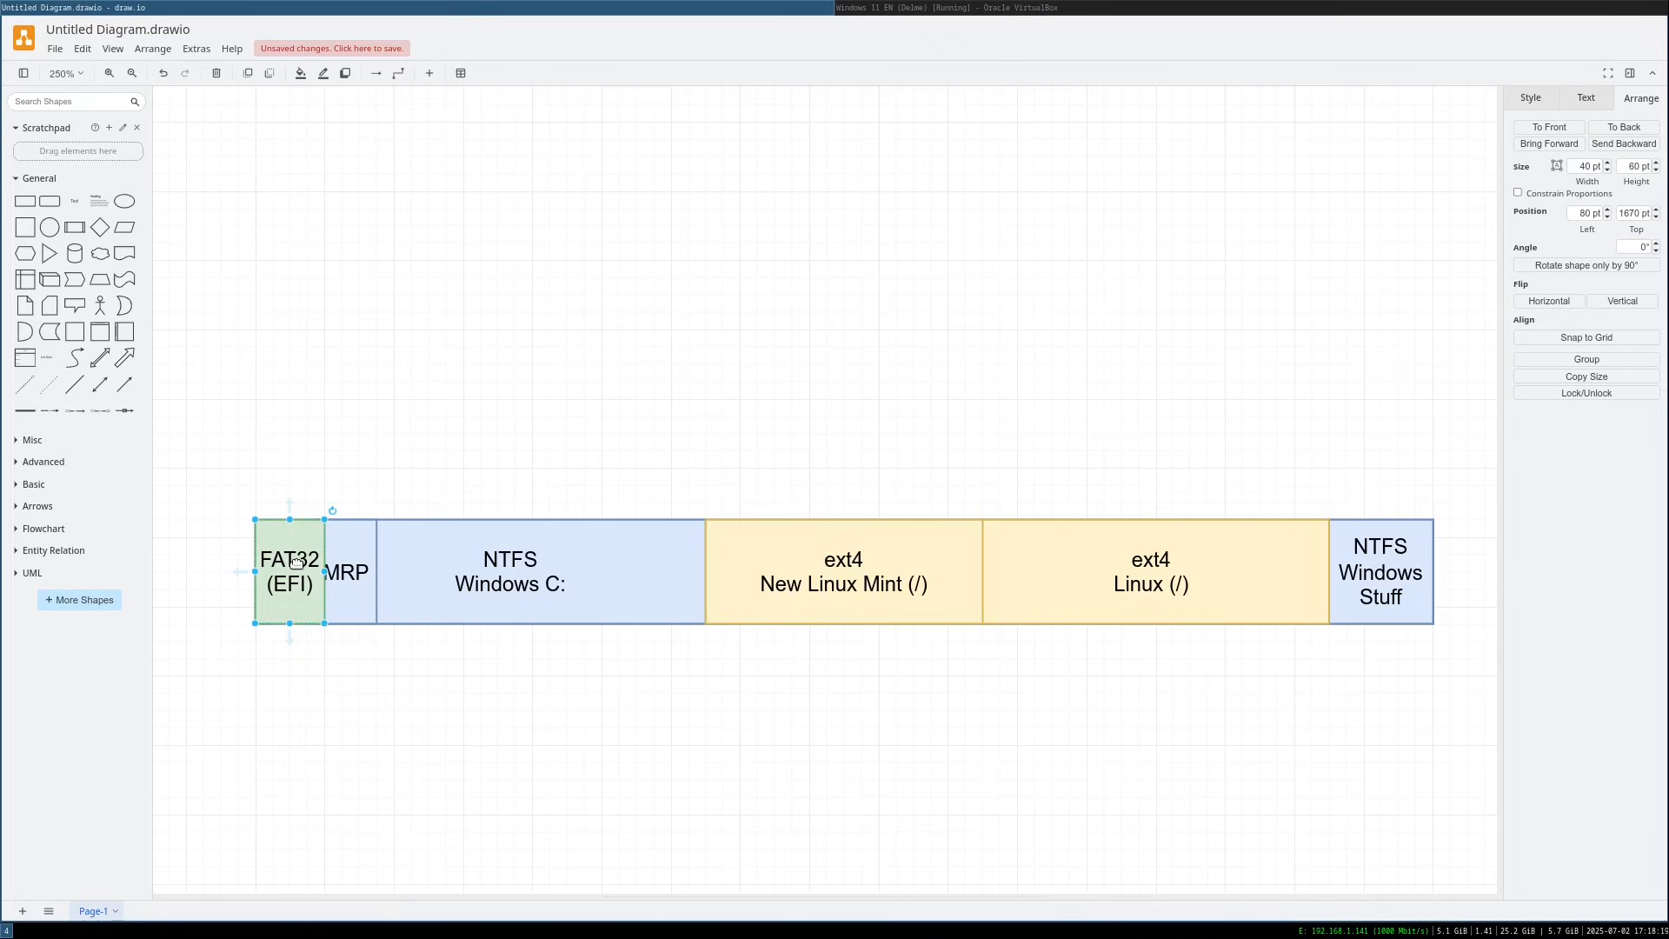
{"action": "scroll", "coordinate": [291, 578], "scroll_direction": "down", "scroll_amount": 1}
{"action": "scroll", "coordinate": [290, 577], "scroll_direction": "down", "scroll_amount": 1}
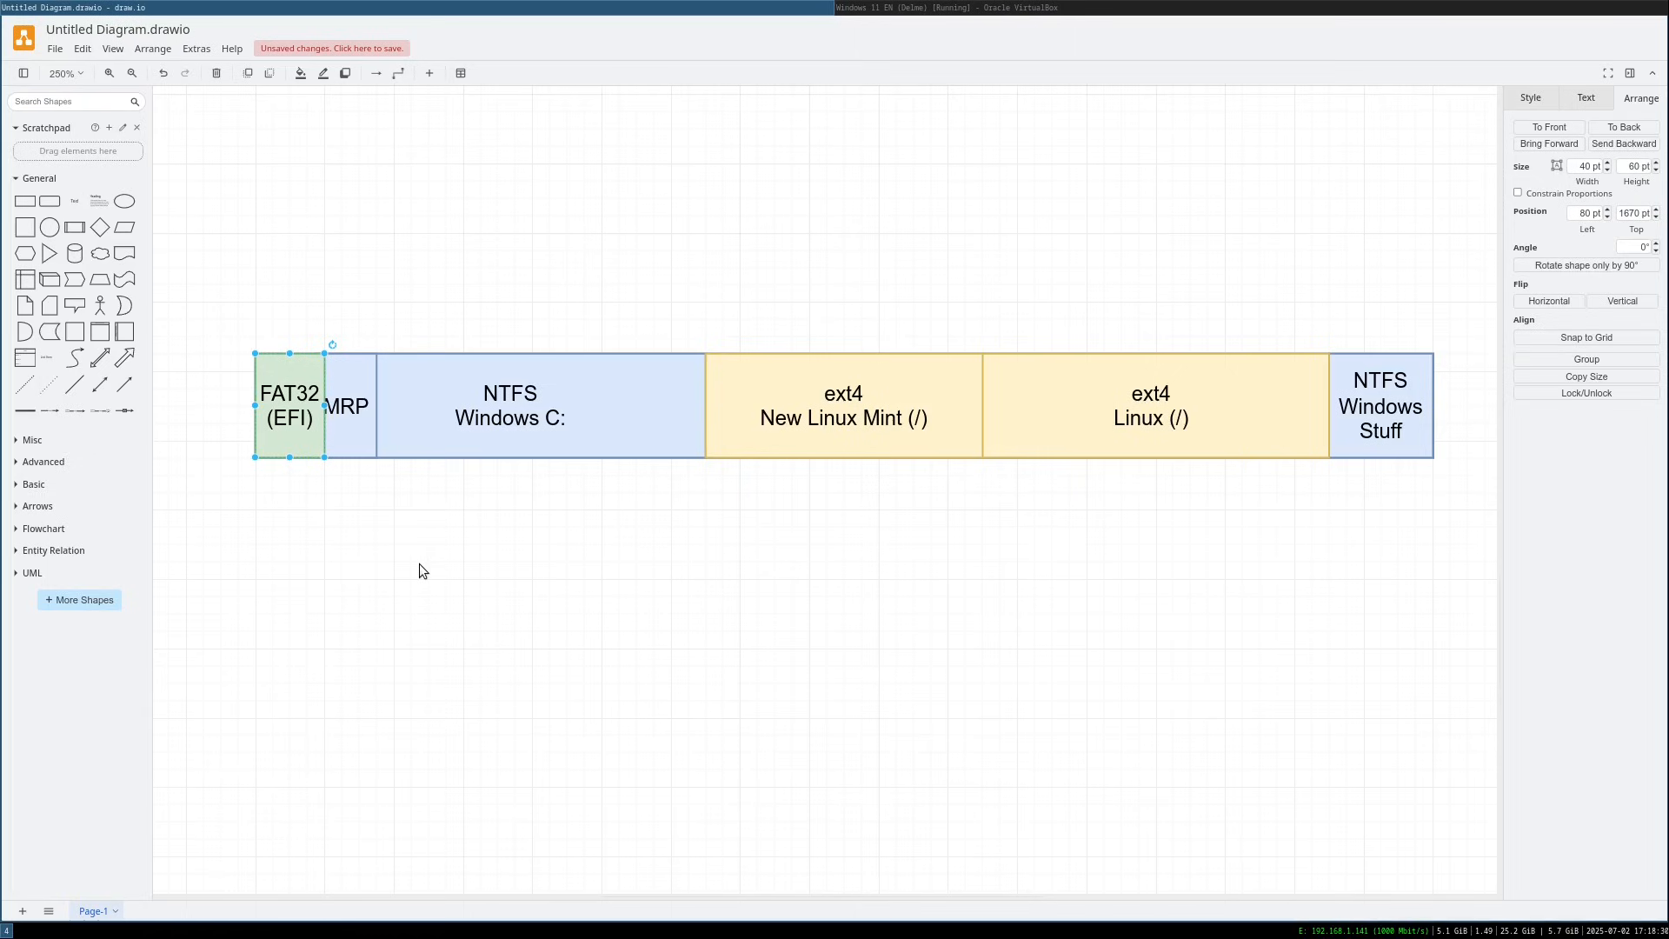
{"action": "scroll", "coordinate": [417, 562], "scroll_direction": "up", "scroll_amount": 2}
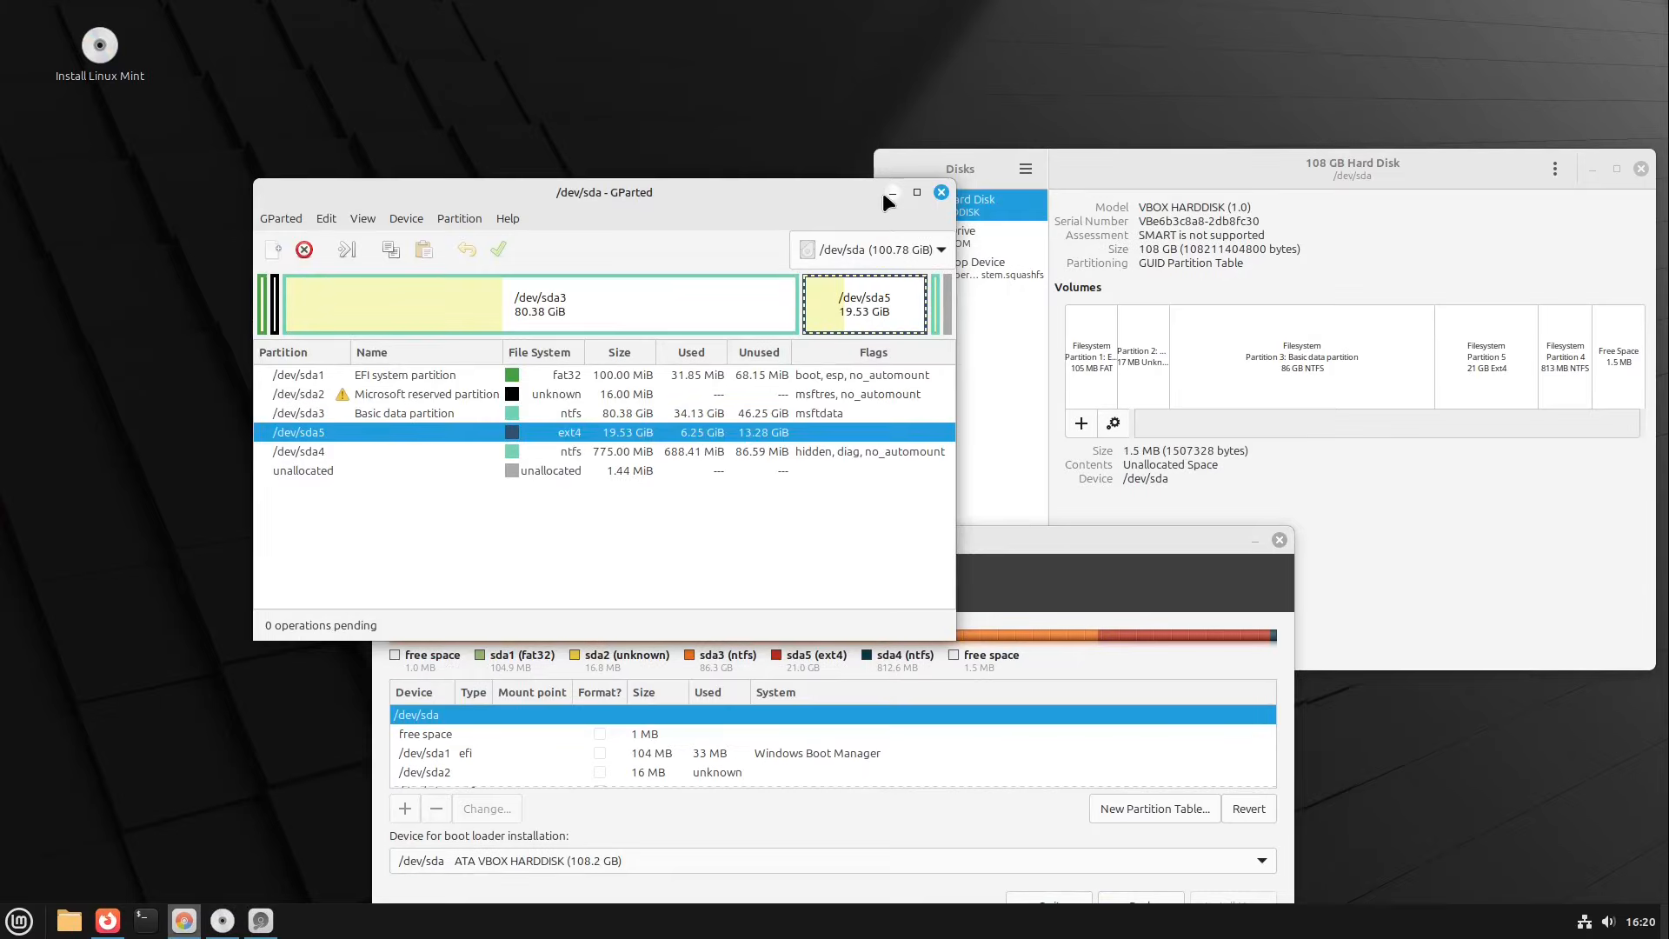
Minimize the GParted, Disks and Install windows to clear the Linux Mint desktop
{"action": "left_click", "coordinate": [890, 193]}
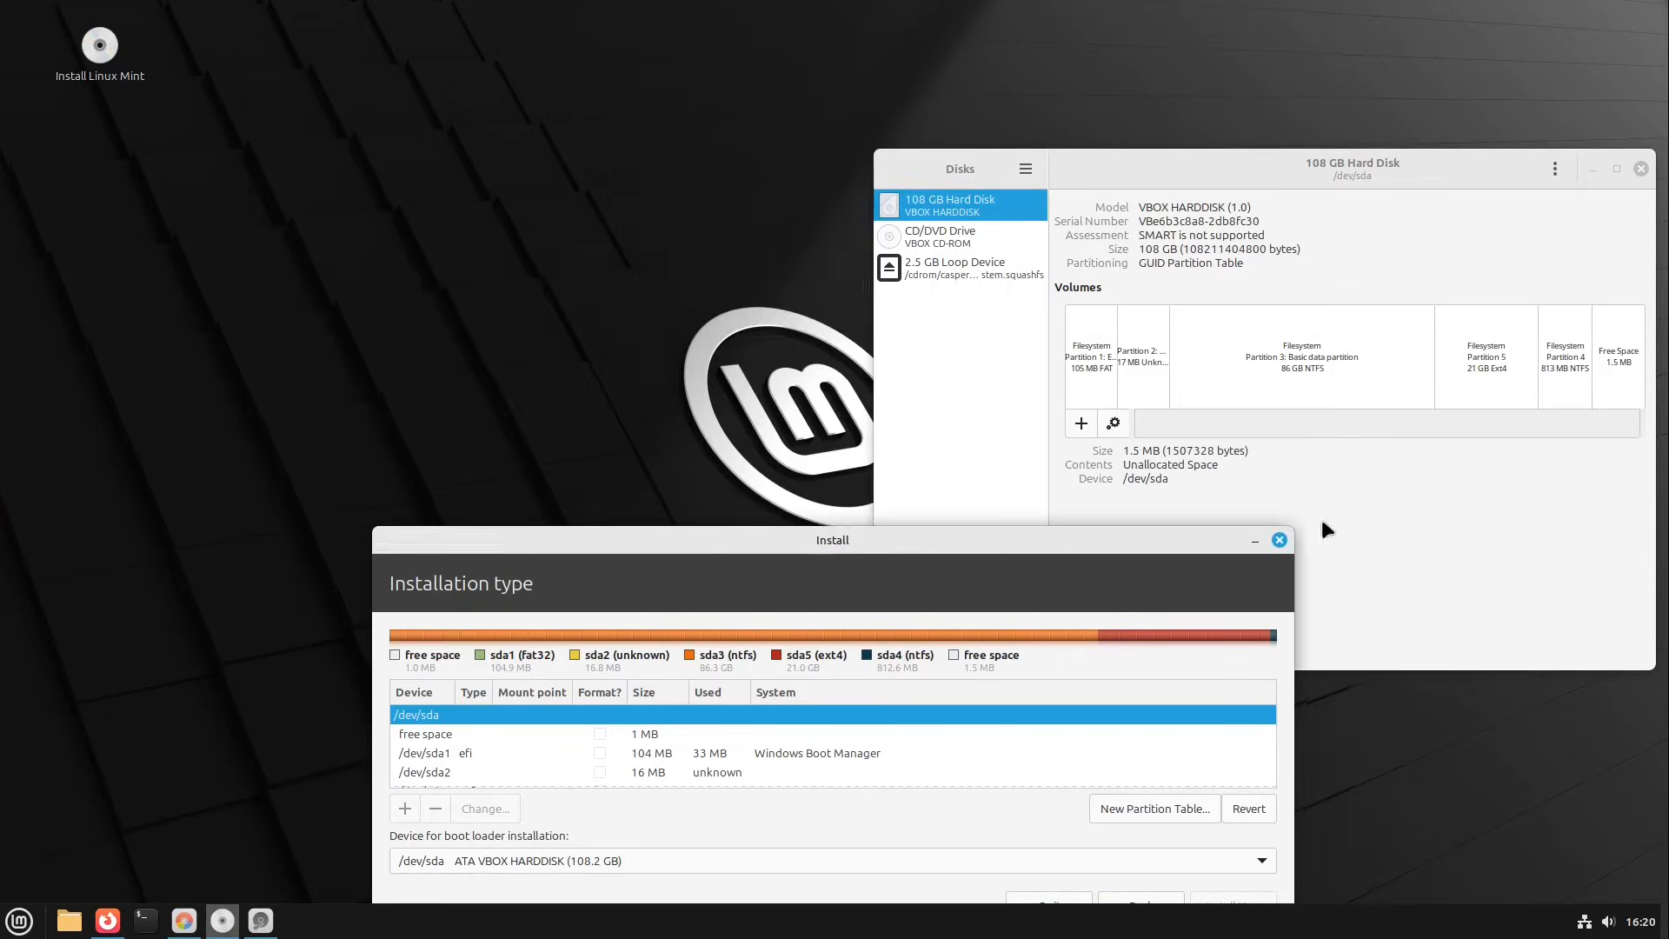
{"action": "left_click", "coordinate": [1592, 167]}
{"action": "left_click", "coordinate": [1593, 167]}
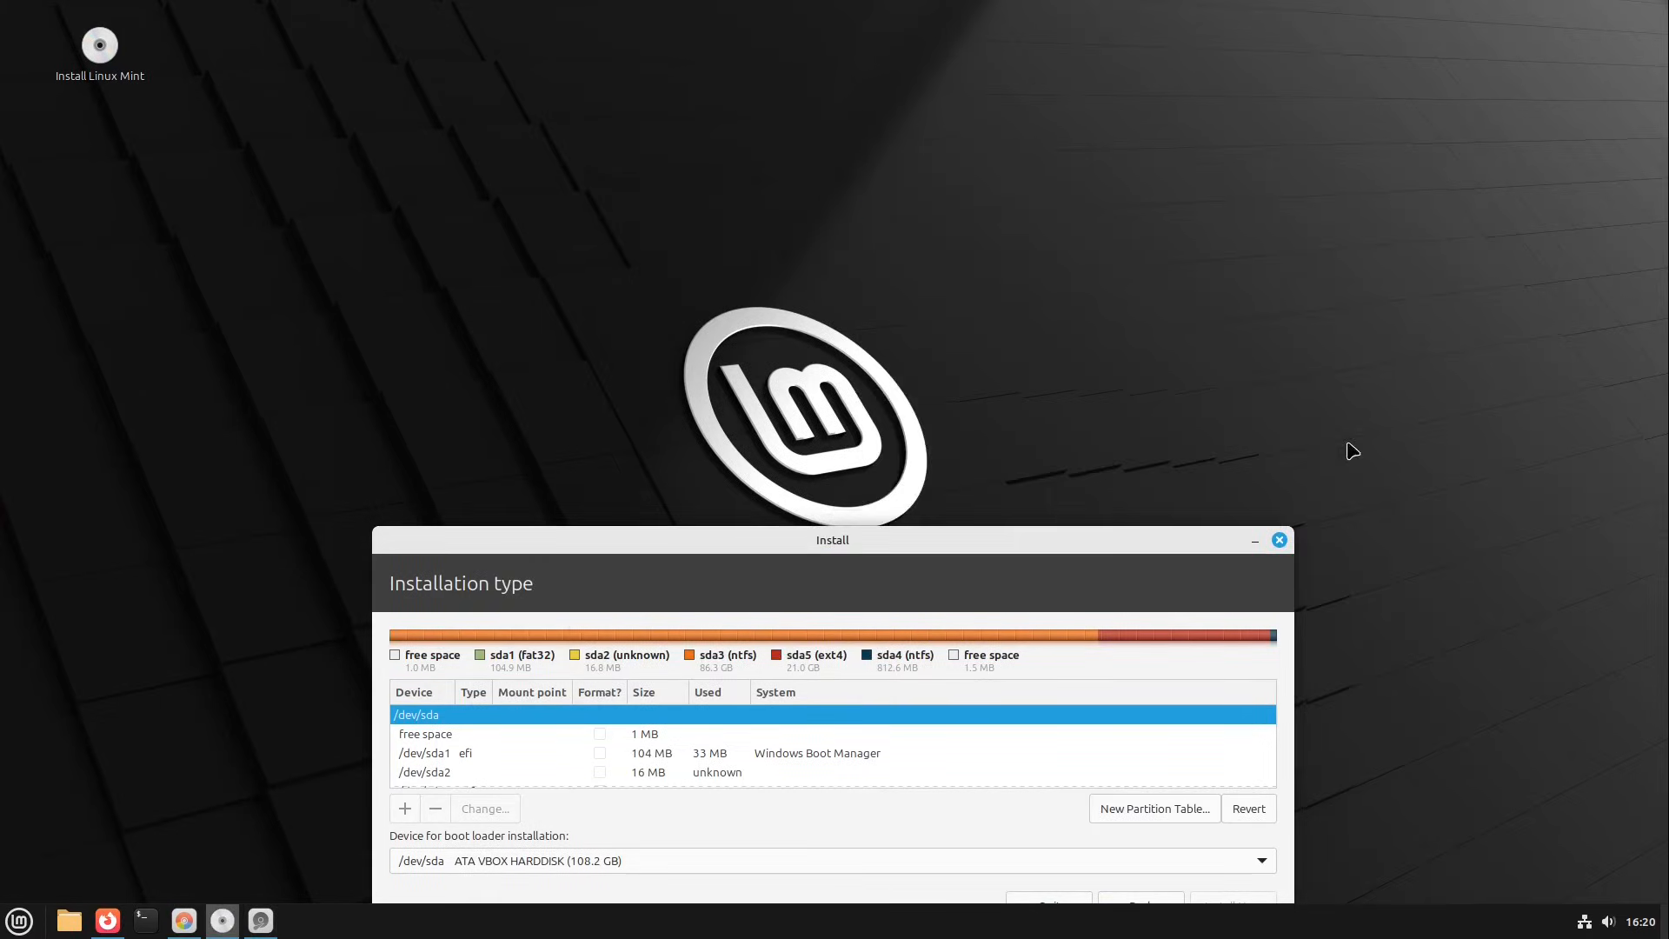
{"action": "left_click", "coordinate": [1258, 541]}
Open a terminal, maximize its window and enlarge the text by three zoom levels
{"action": "left_click", "coordinate": [145, 921]}
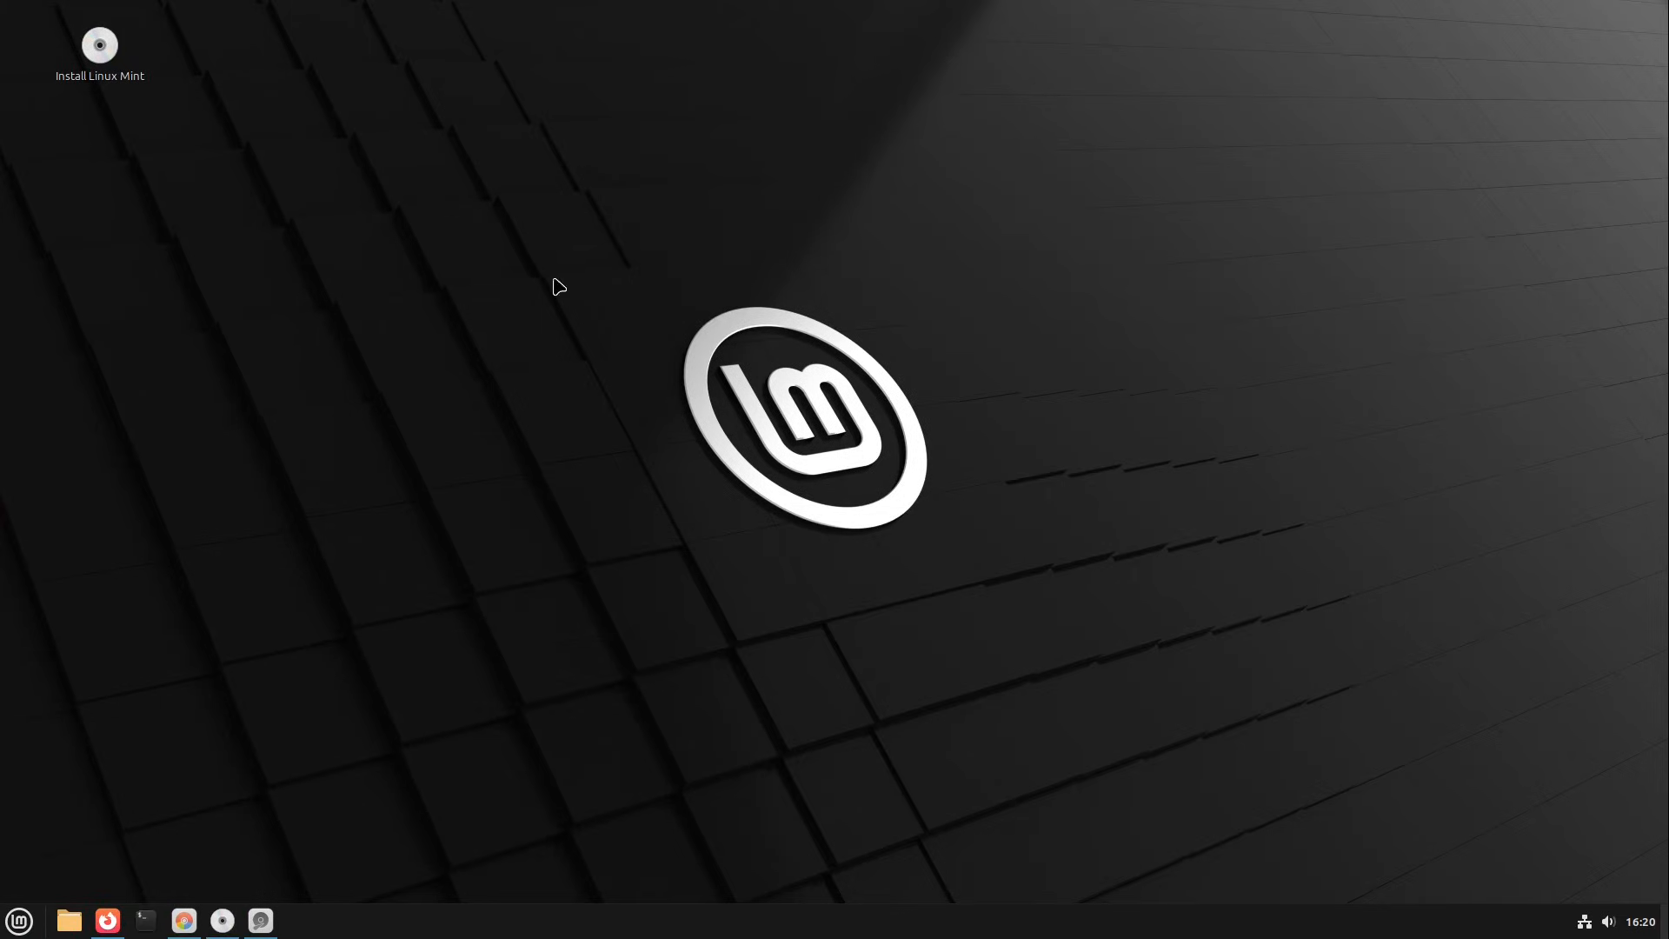
{"action": "double_click", "coordinate": [565, 56]}
{"action": "key", "text": "ctrl+plus"}
{"action": "key", "text": "ctrl+plus"}
{"action": "key", "text": "ctrl+plus"}
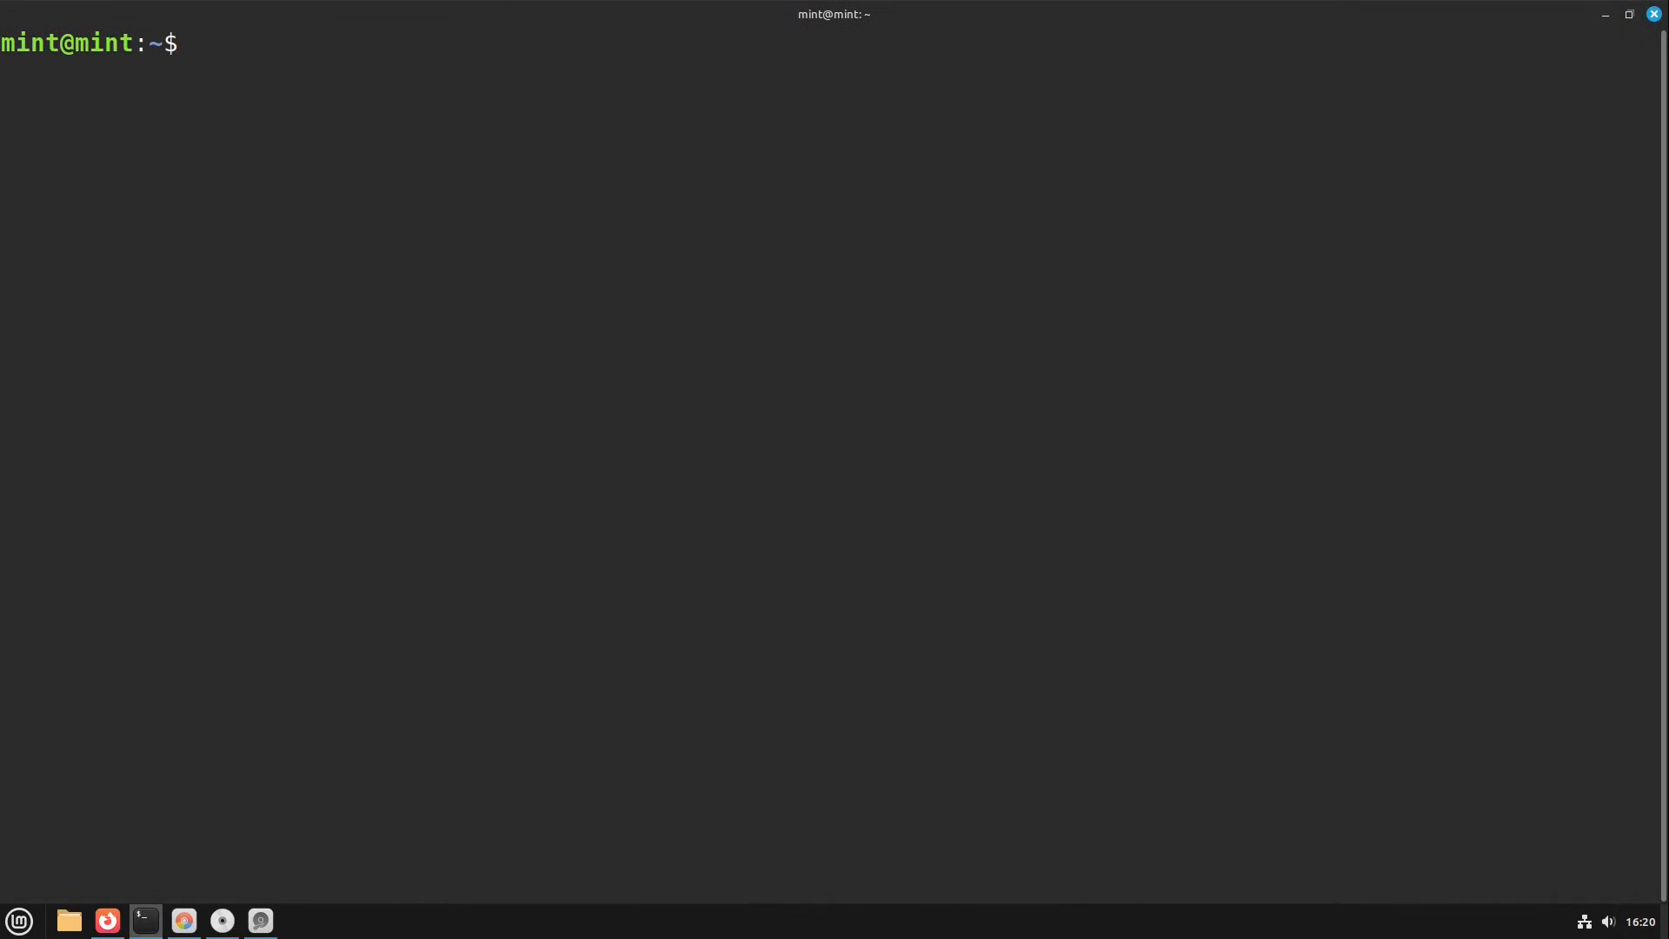
Run ls /sys/firmware/efi to check for UEFI boot mode and highlight the listed entries
{"action": "type", "text": "ls /sys/firm"}
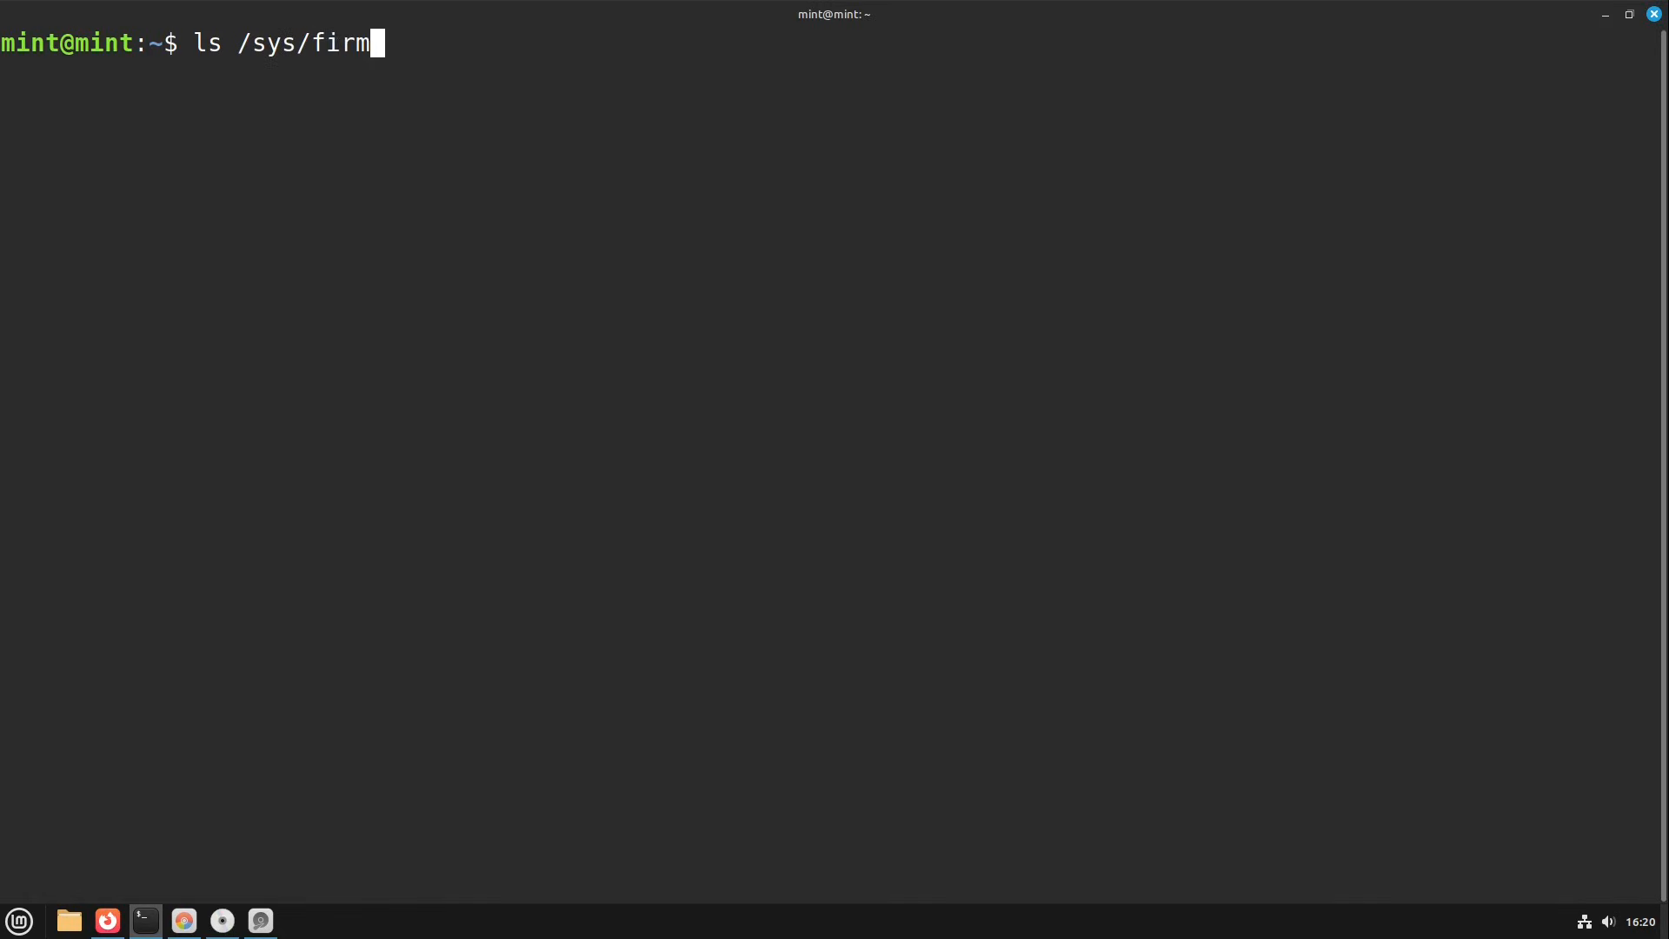
{"action": "type", "text": "ware/efi"}
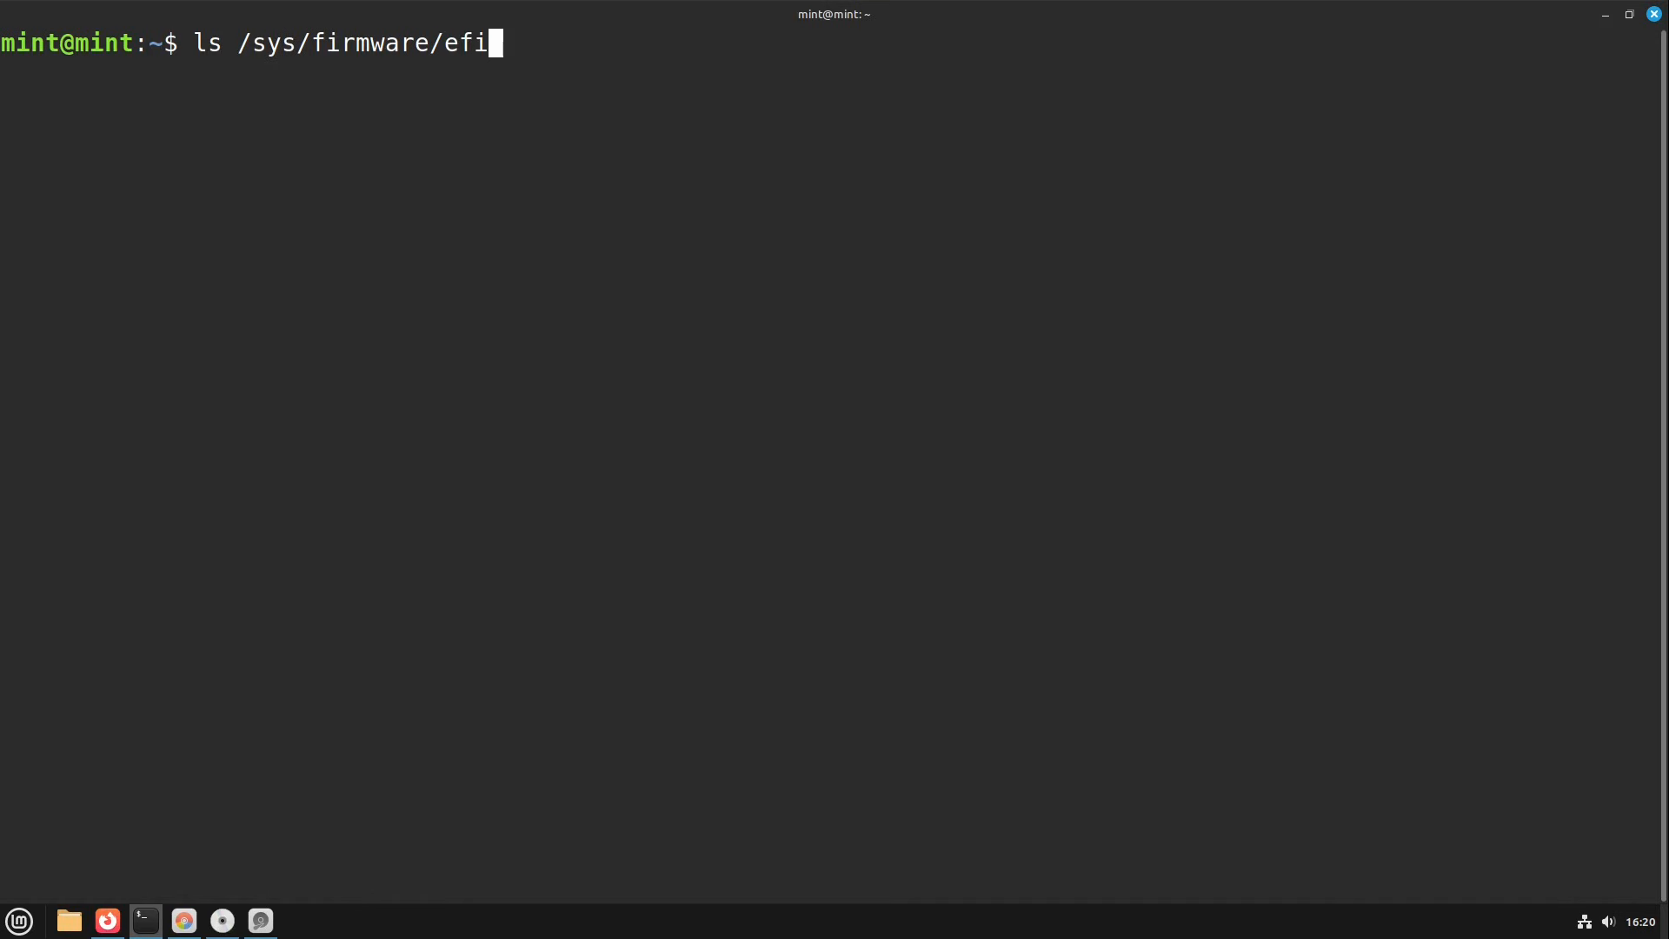
{"action": "key", "text": "Return"}
{"action": "left_click_drag", "start_coordinate": [1024, 54], "coordinate": [1375, 67]}
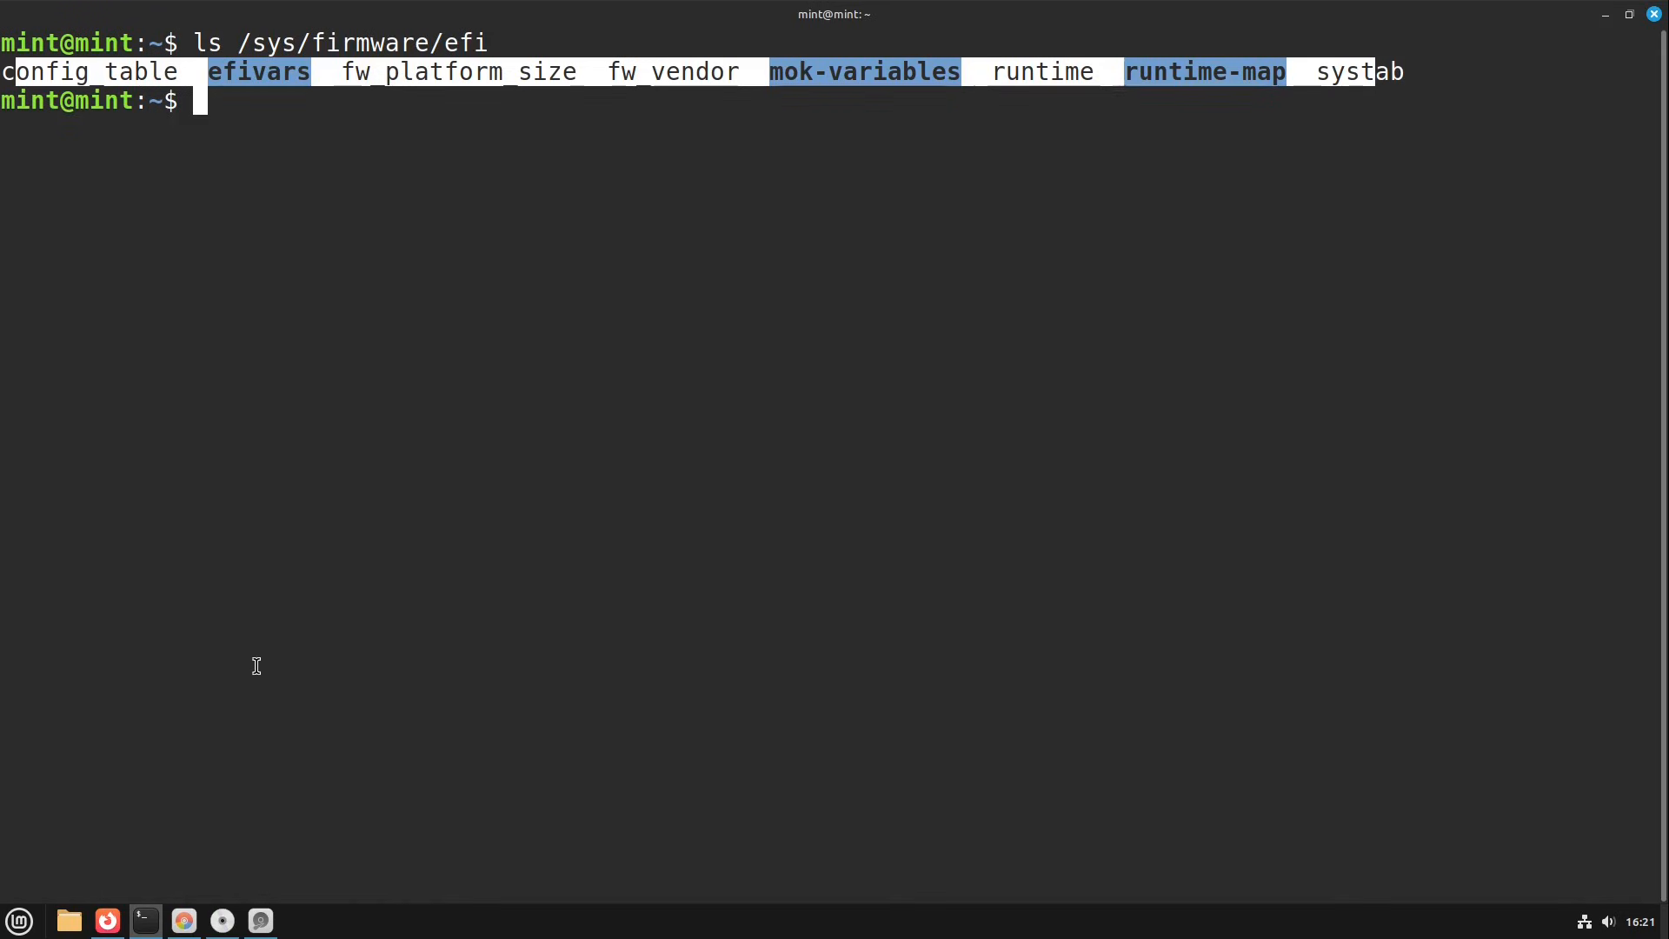
Switch to GParted, reposition its window over the terminal and select the EFI system partition /dev/sda1
{"action": "mouse_move", "coordinate": [262, 930]}
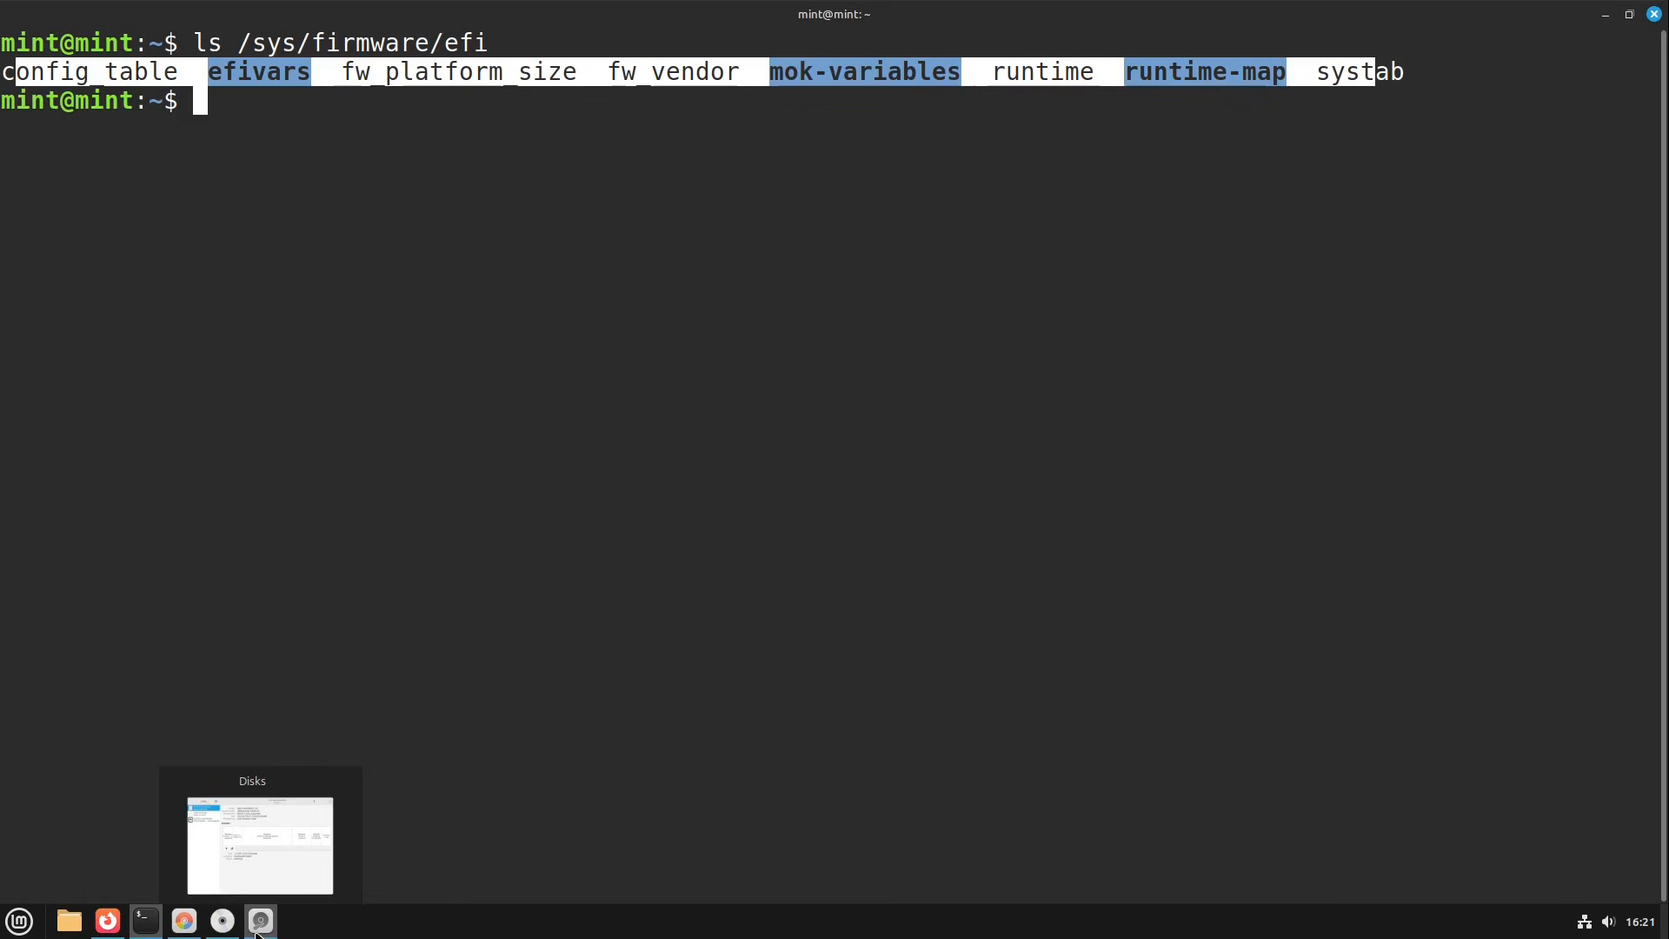
{"action": "left_click", "coordinate": [184, 921]}
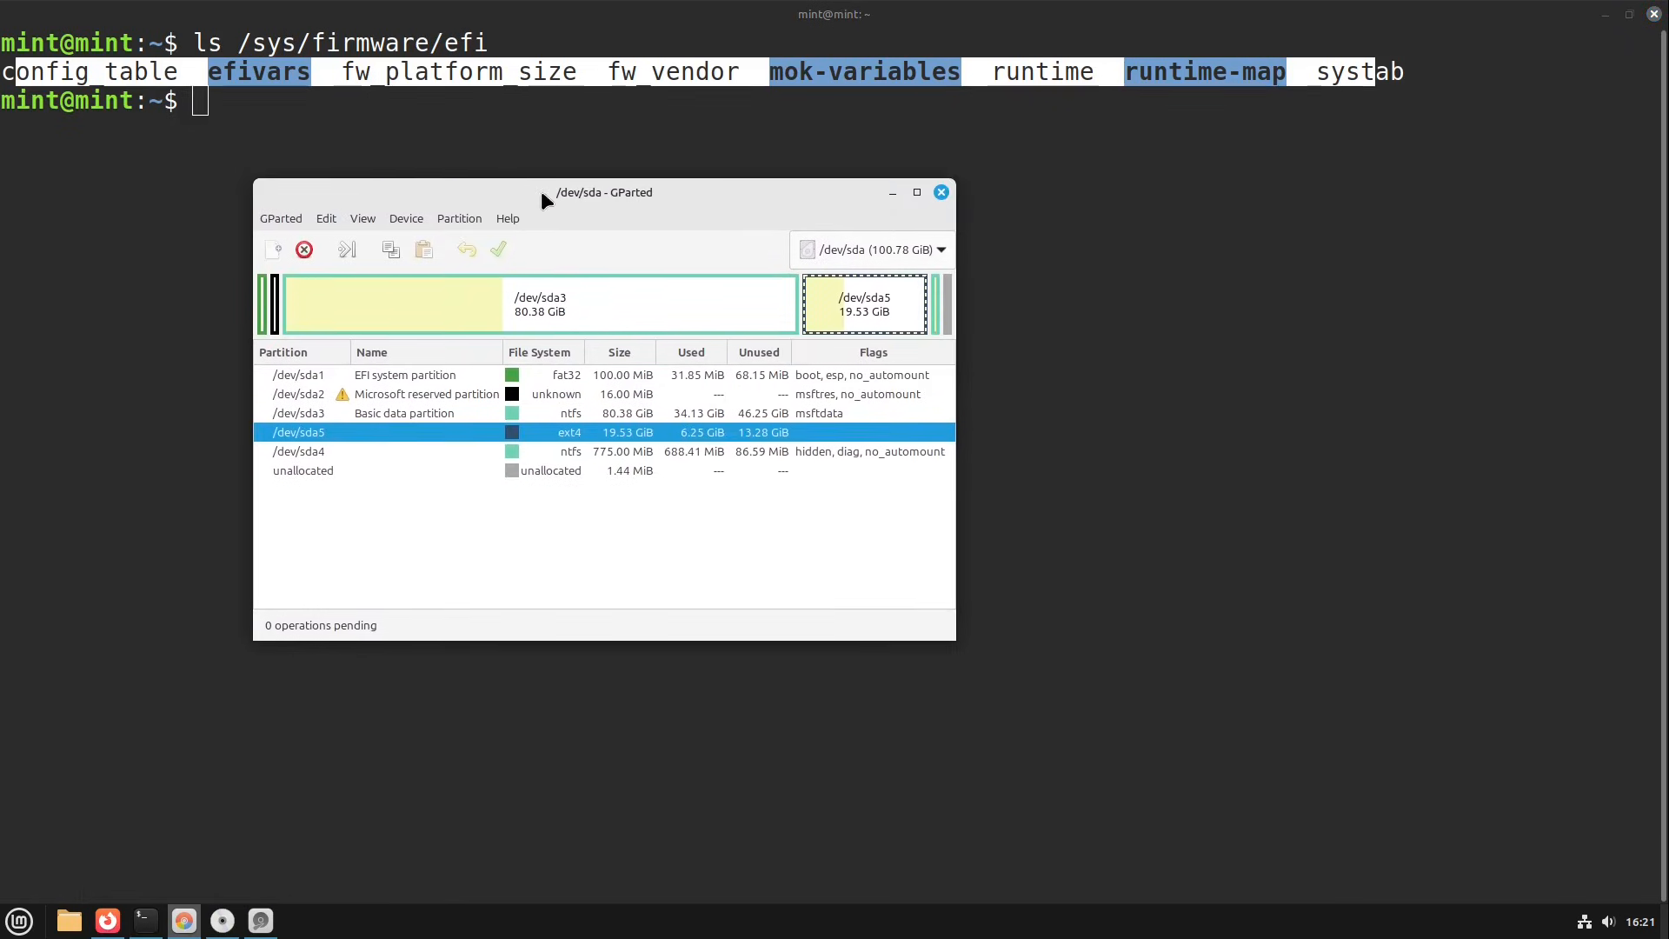
{"action": "left_click_drag", "start_coordinate": [540, 190], "coordinate": [612, 213]}
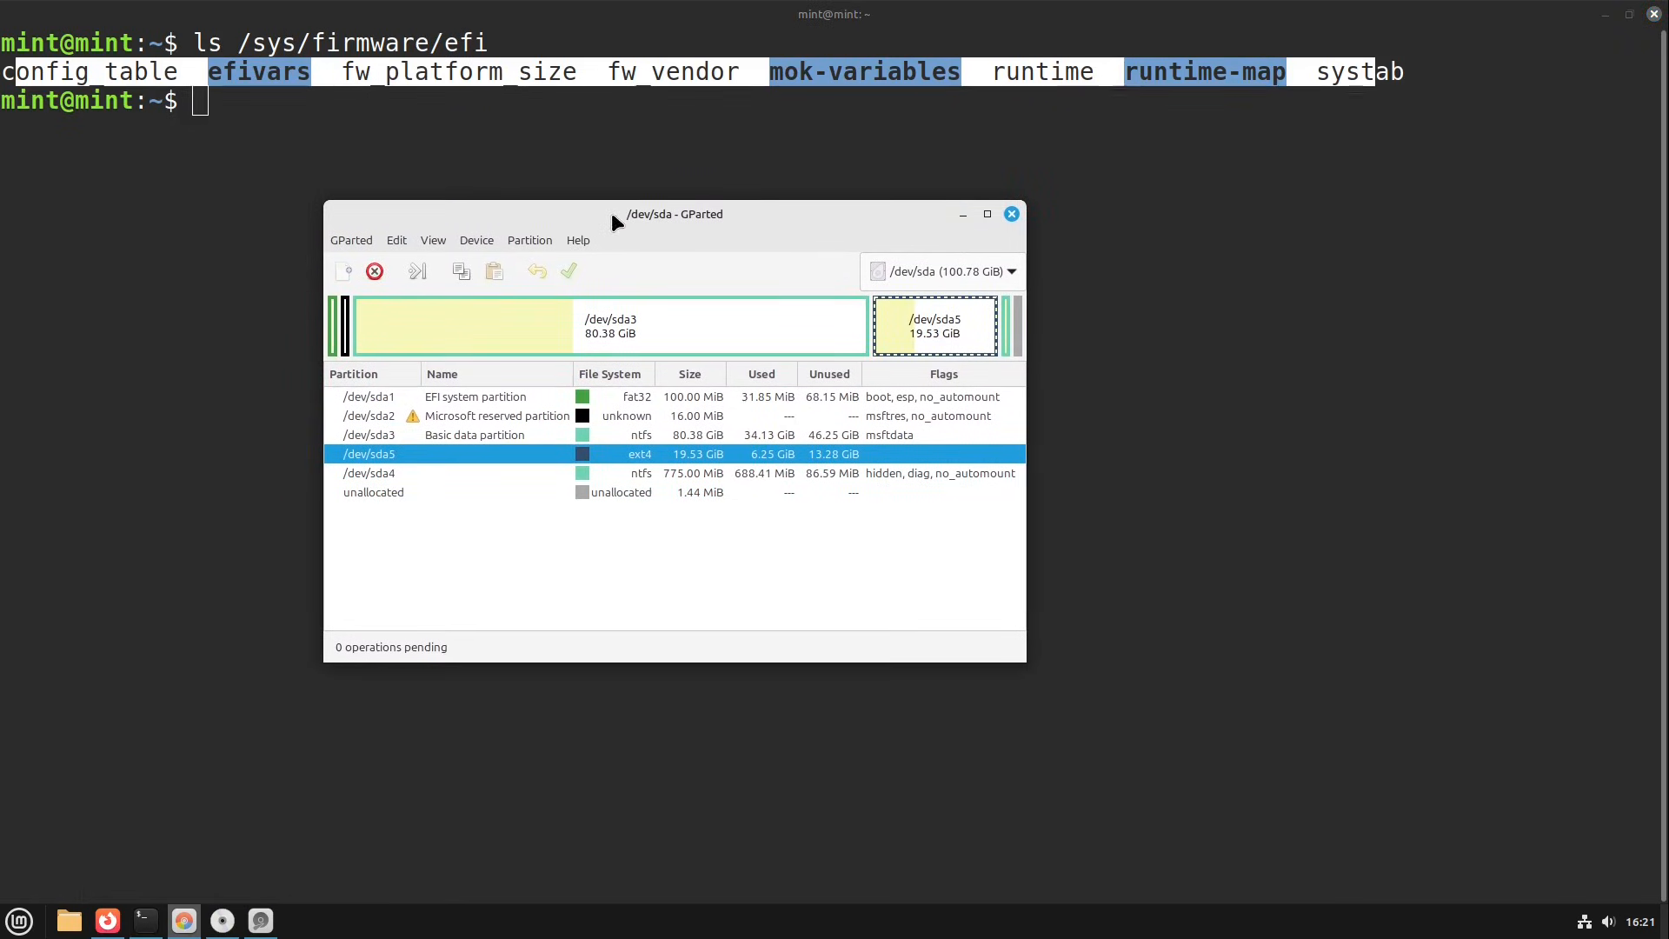
{"action": "left_click", "coordinate": [446, 400]}
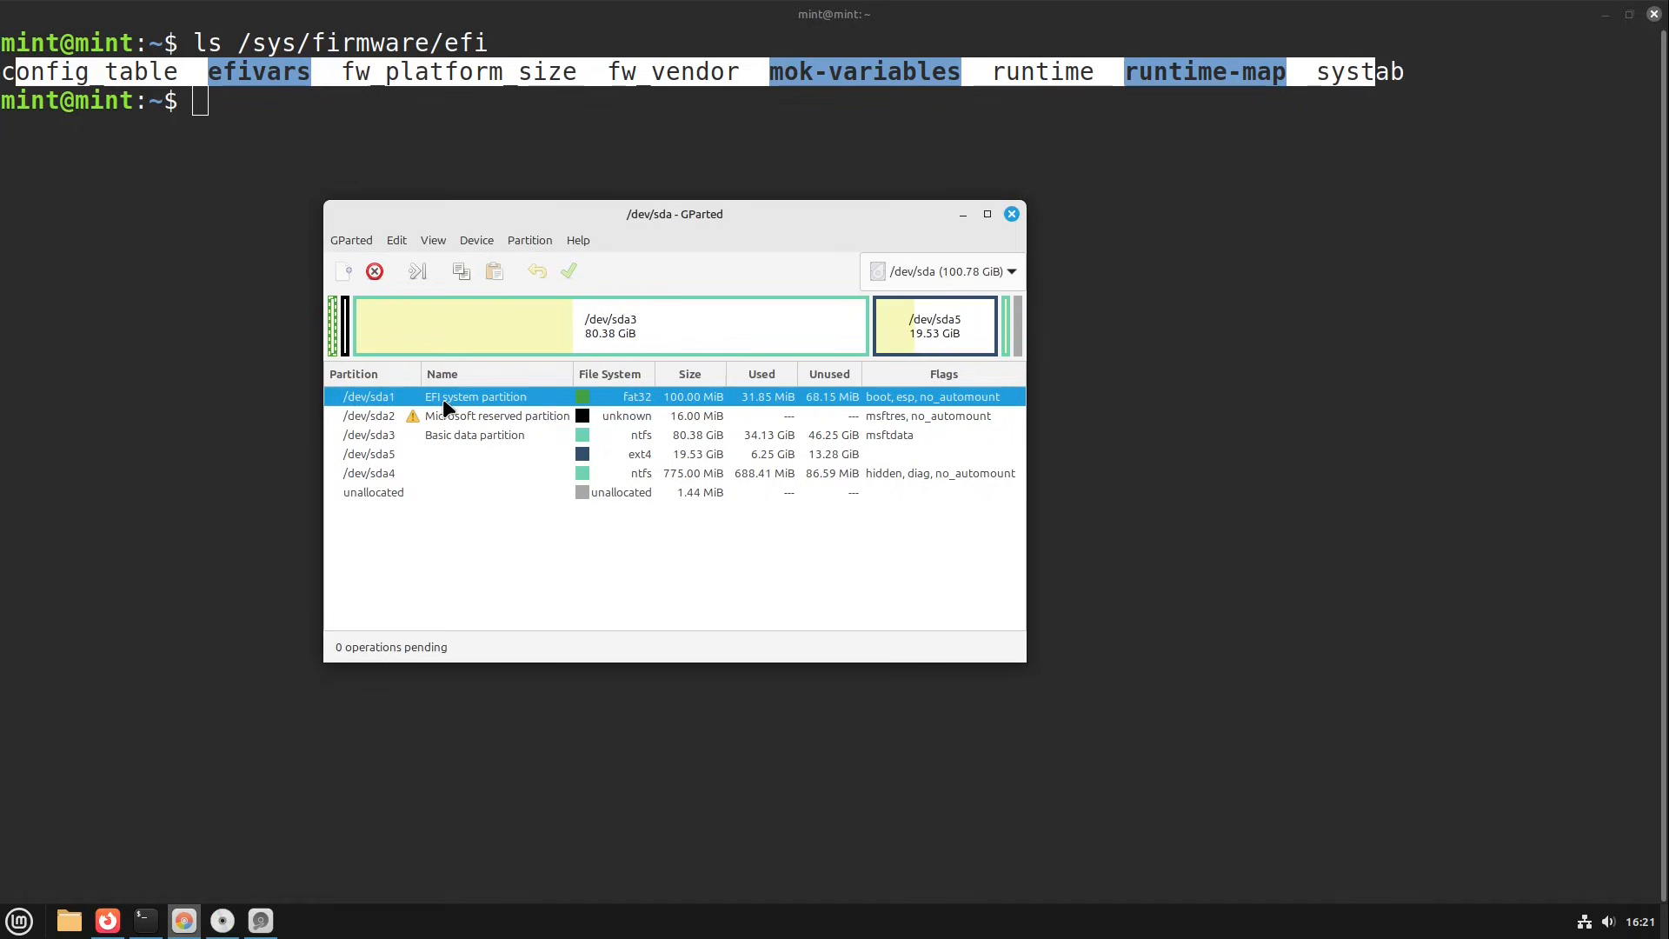
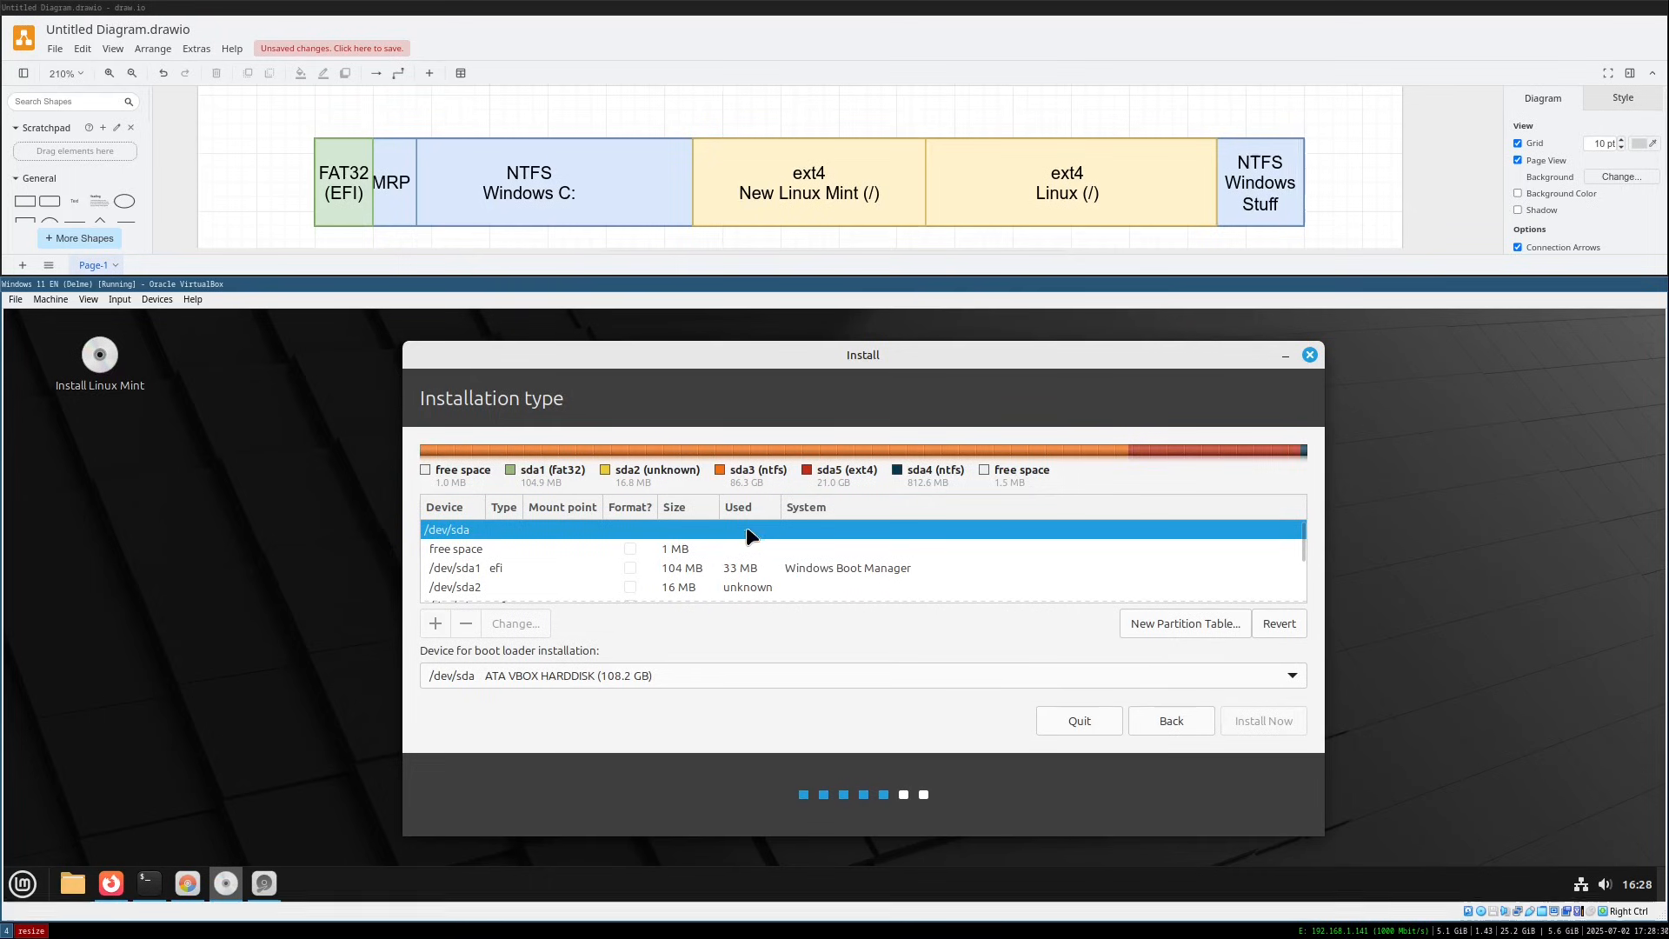
{"action": "scroll", "coordinate": [733, 560], "scroll_direction": "down", "scroll_amount": 3}
{"action": "scroll", "coordinate": [765, 578], "scroll_direction": "down", "scroll_amount": 1}
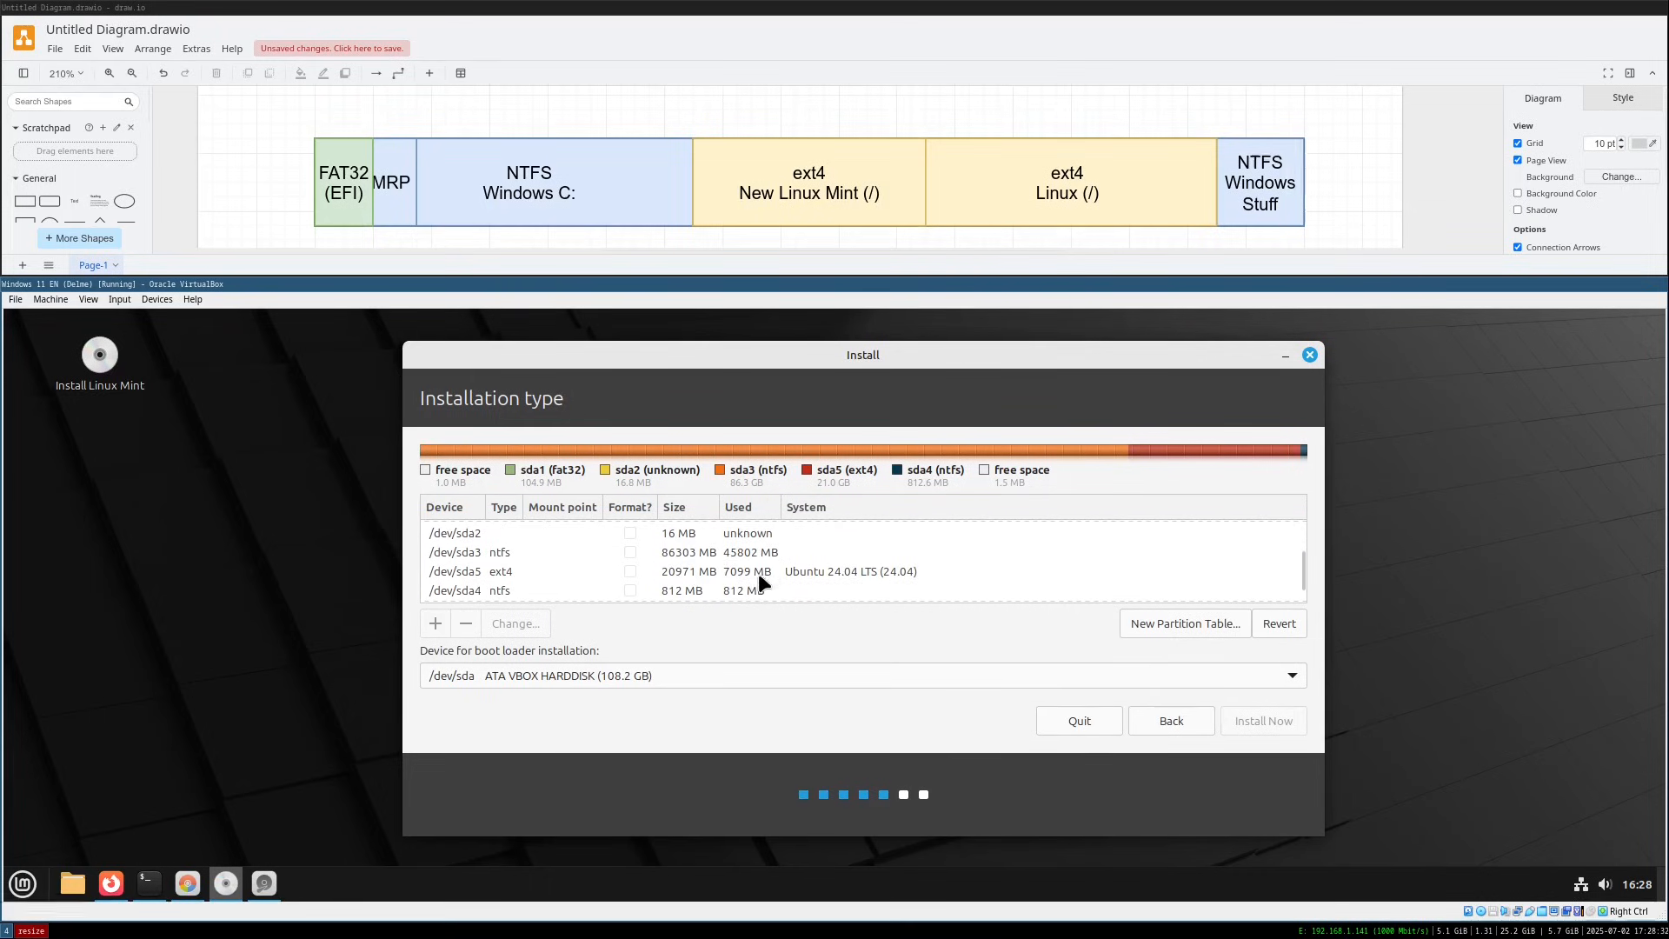
{"action": "left_click", "coordinate": [759, 556]}
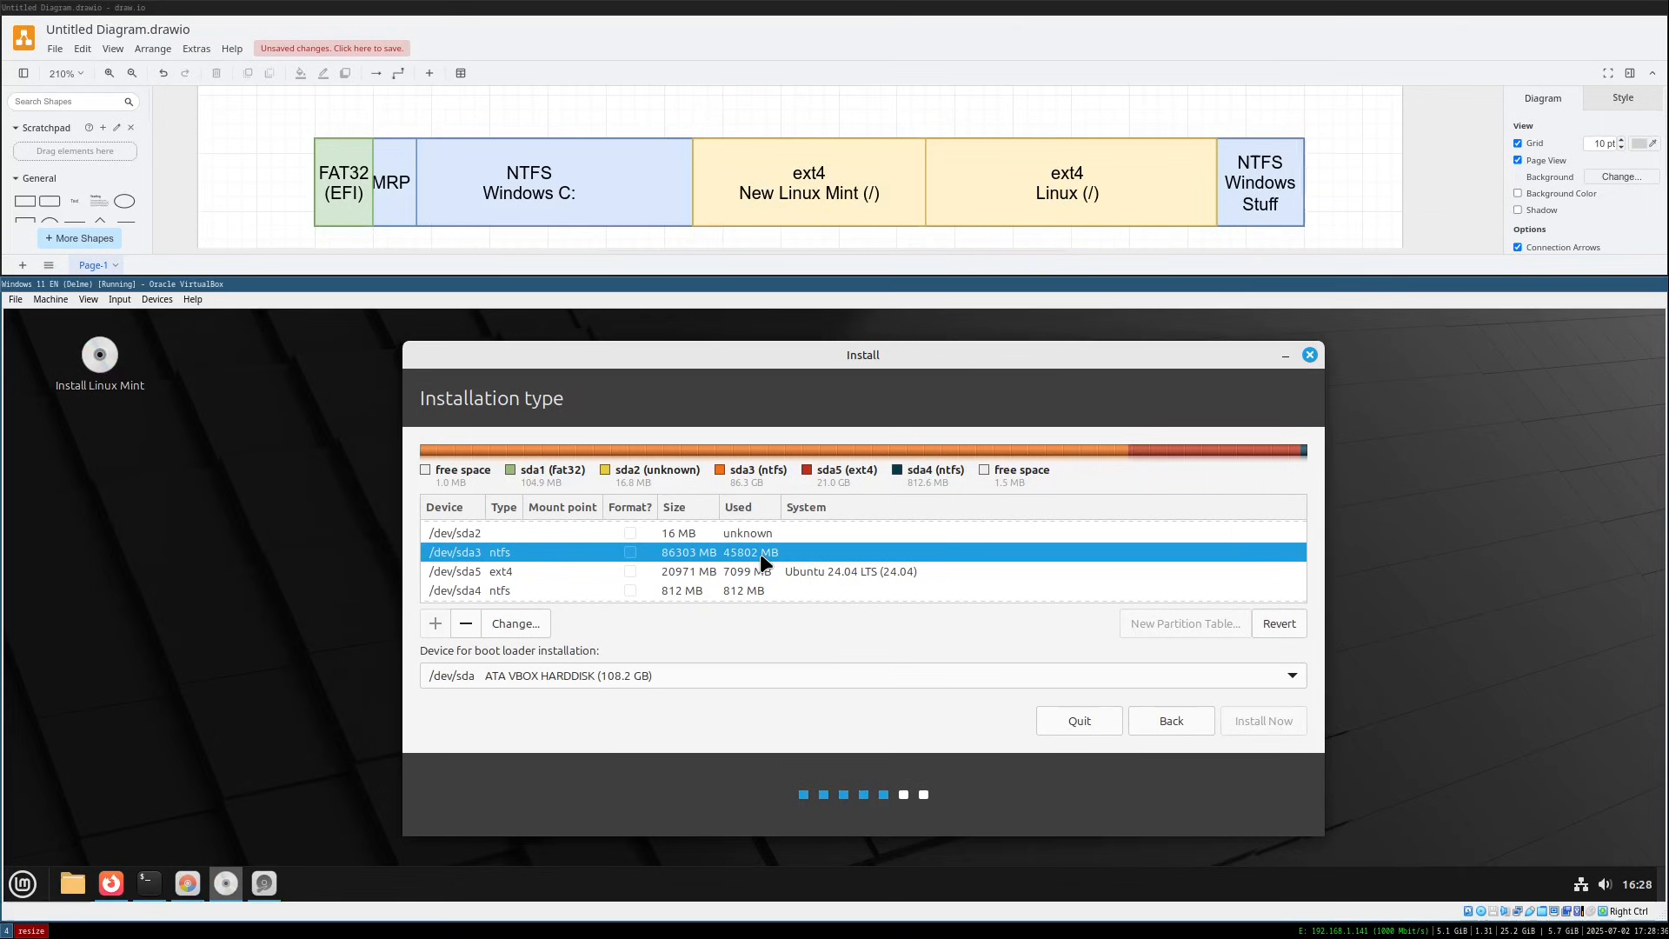
{"action": "left_click", "coordinate": [504, 623]}
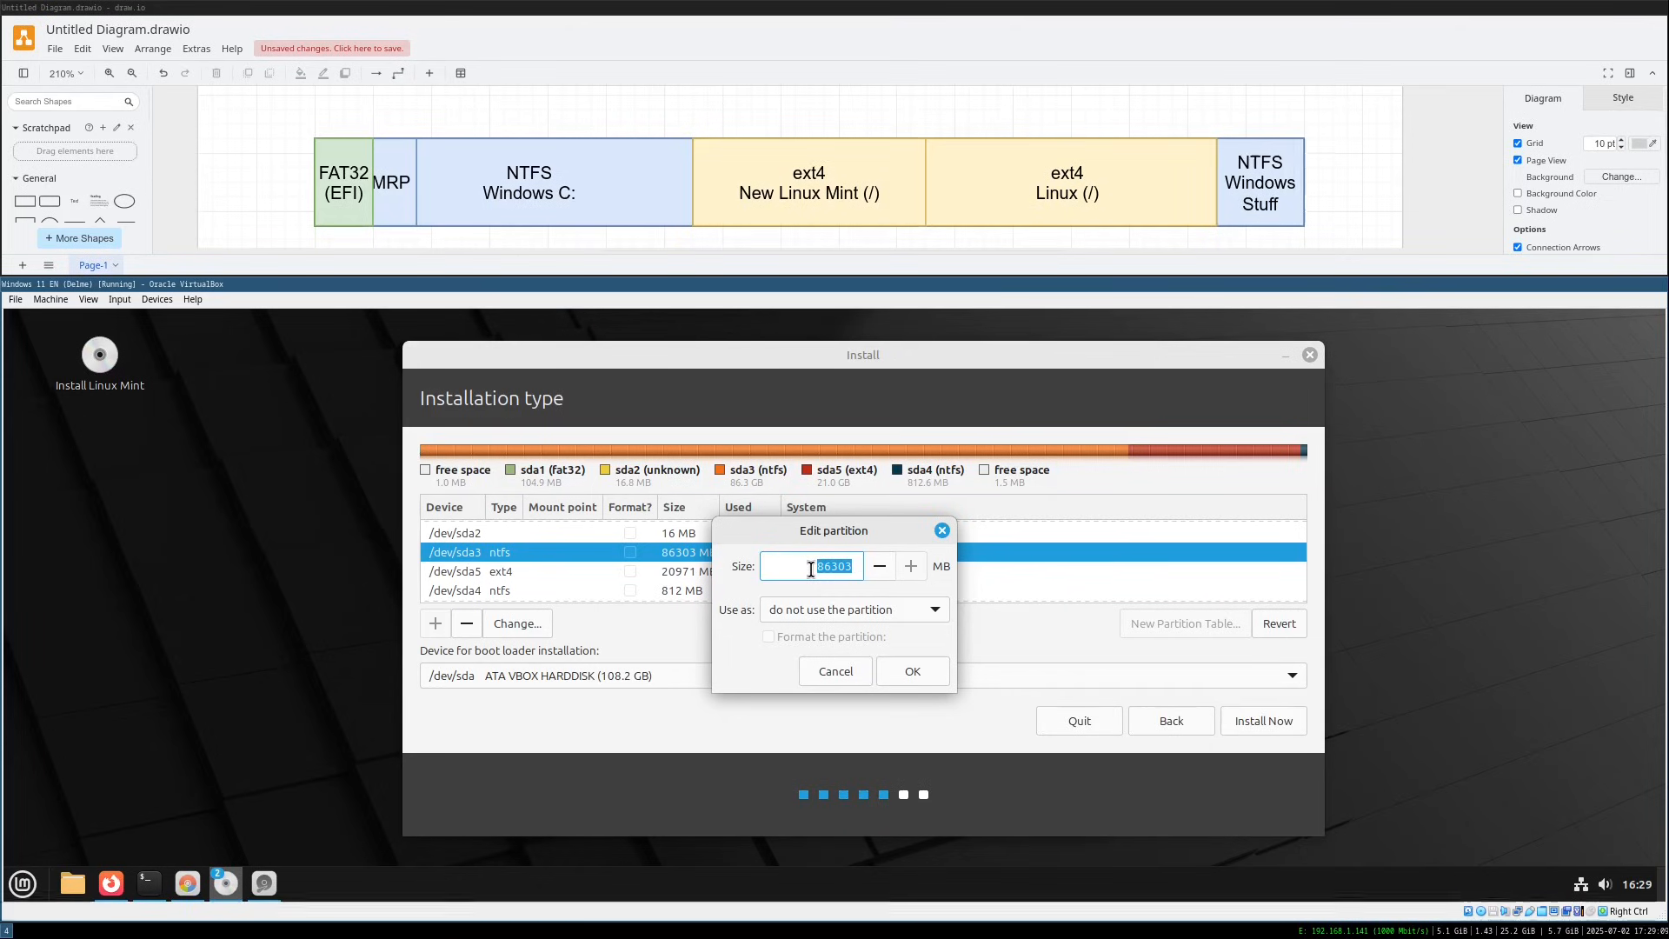
{"action": "left_click", "coordinate": [848, 665]}
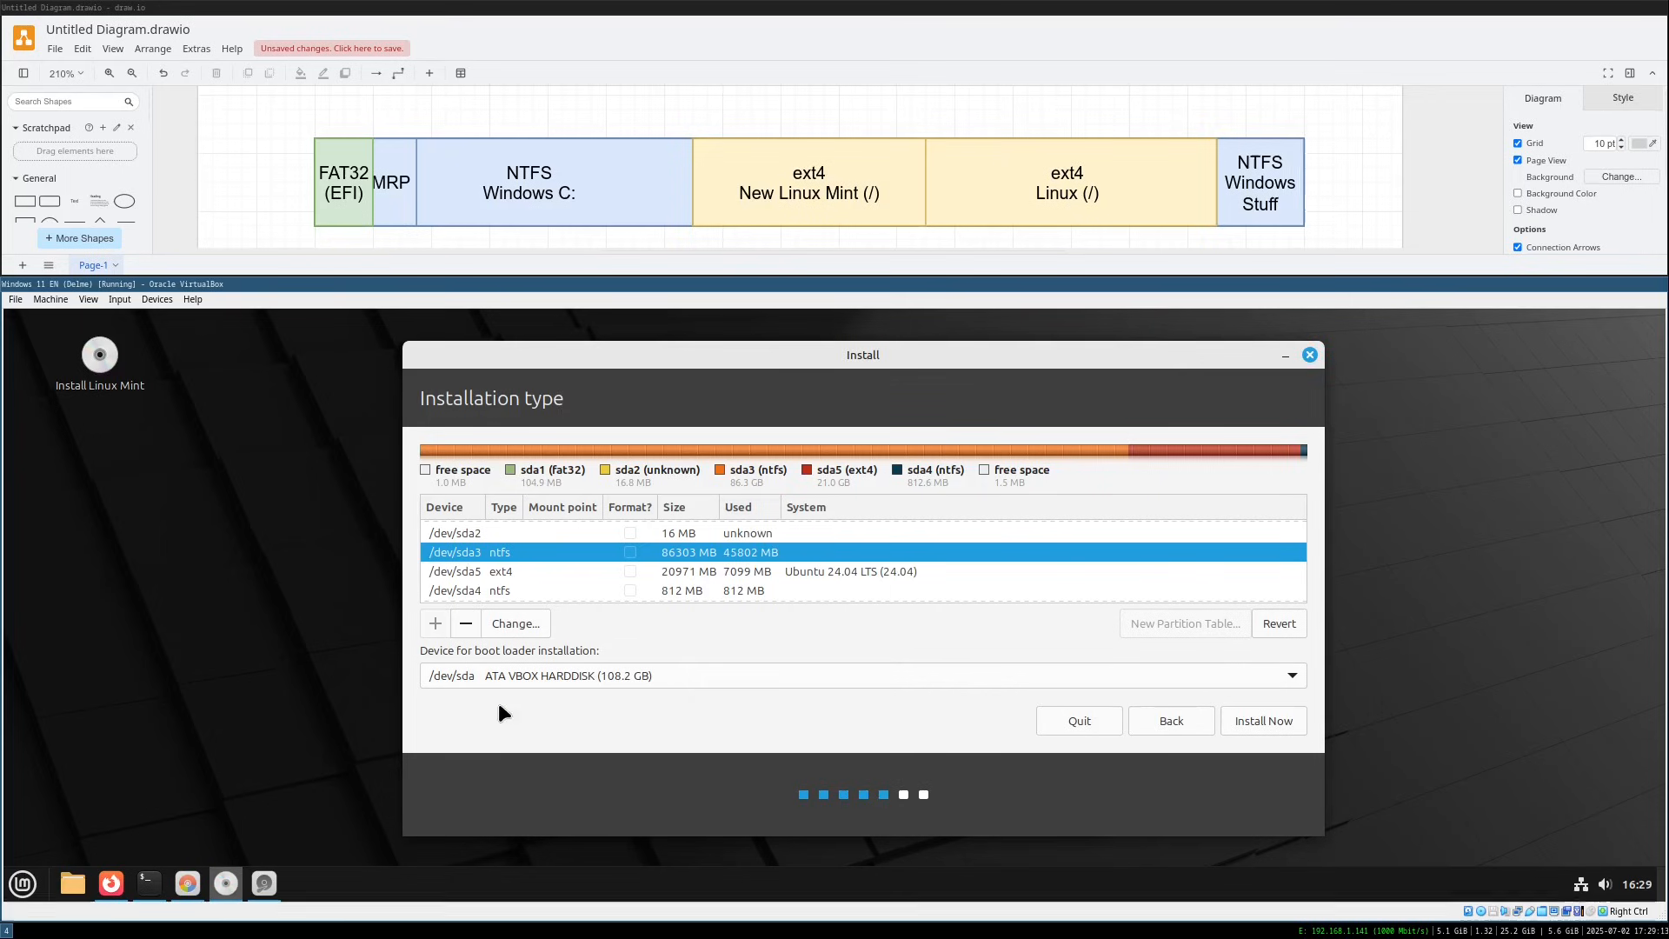
Inspect the Windows partition /dev/sda3 in GParted and return the installer to the Multimedia codecs page
{"action": "left_click", "coordinate": [187, 884]}
{"action": "left_click", "coordinate": [775, 478]}
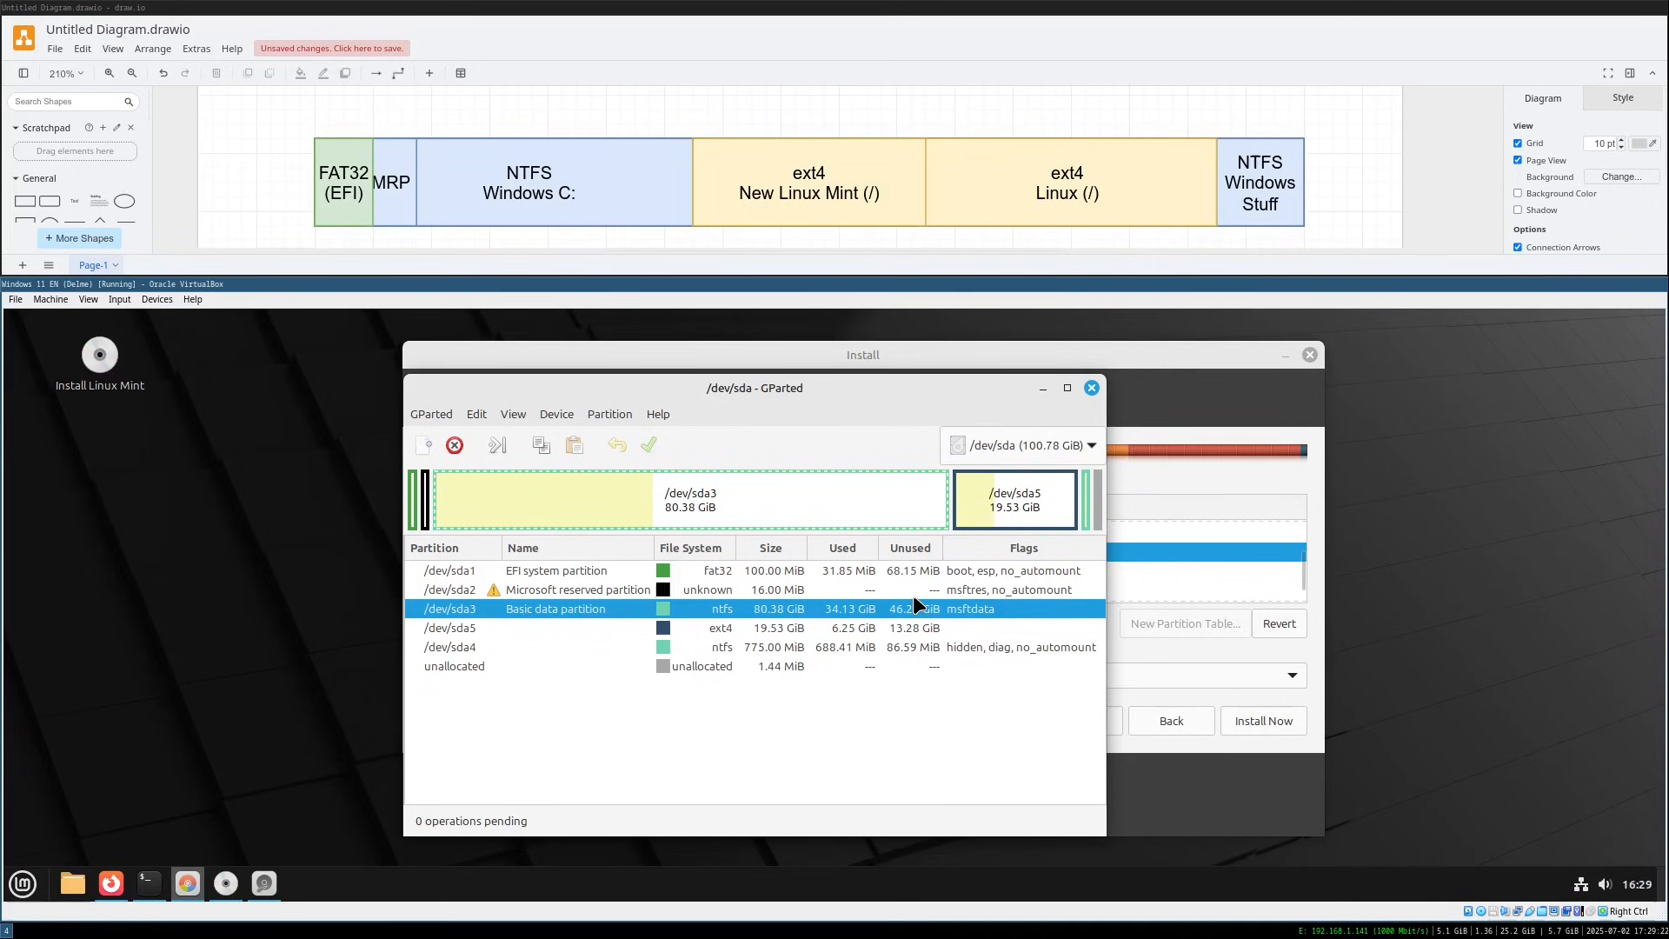
{"action": "left_click", "coordinate": [1168, 762]}
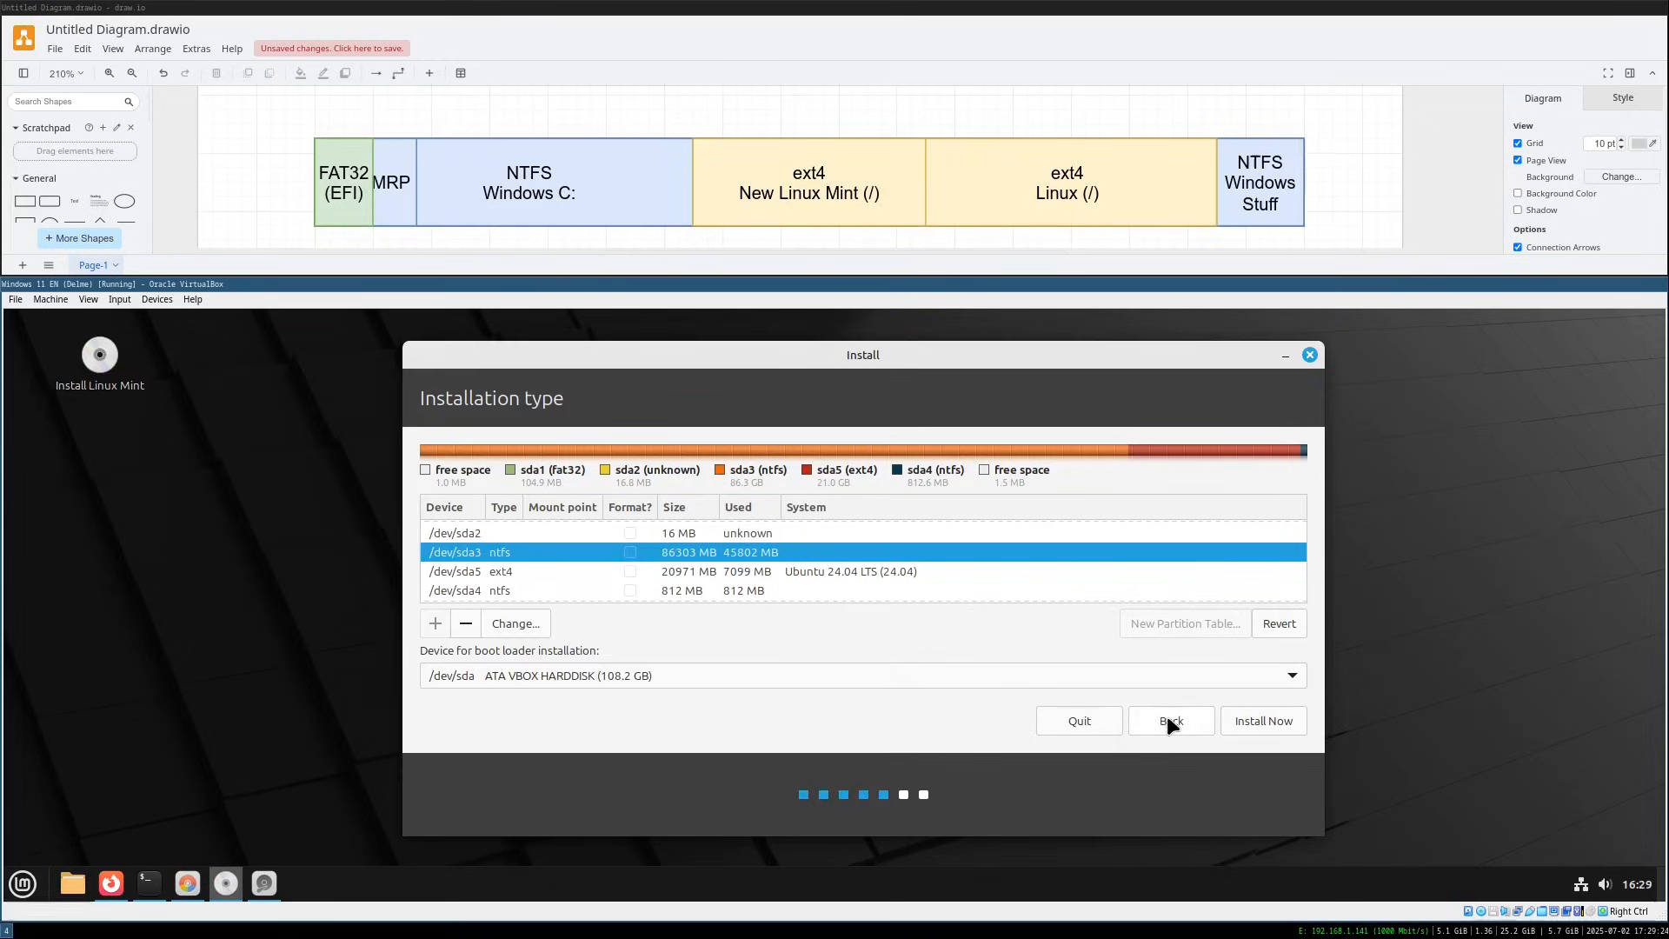
{"action": "left_click", "coordinate": [1167, 717]}
{"action": "left_click", "coordinate": [1162, 723]}
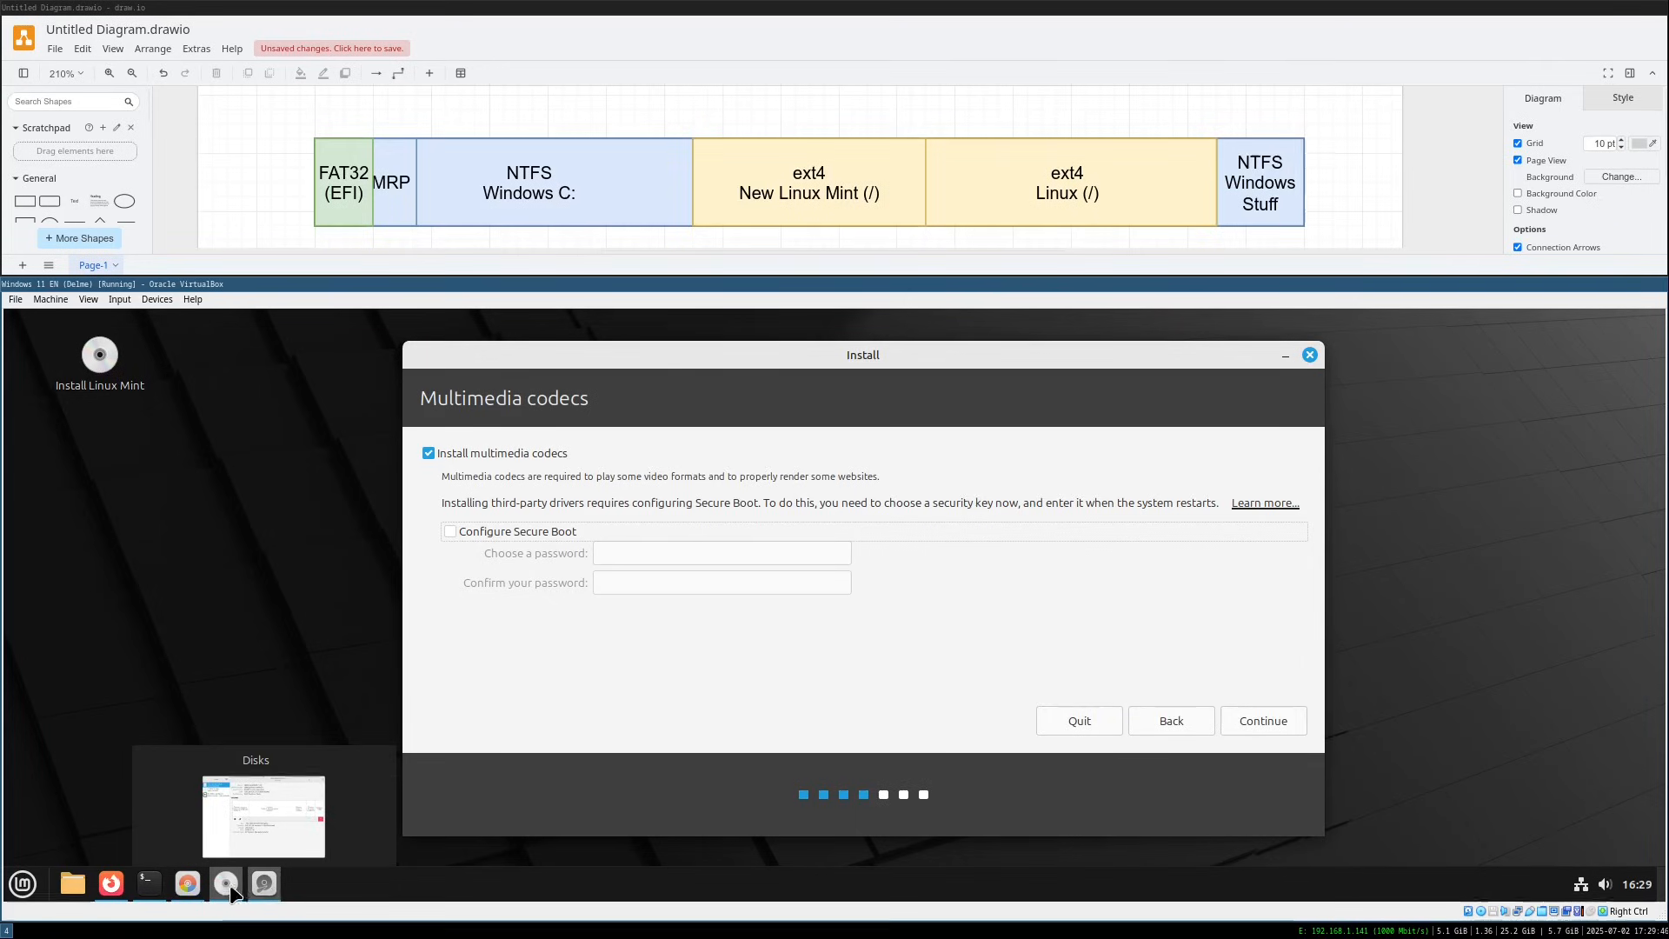
Switch to GParted and queue a shrink of /dev/sda3 to about 41646 MiB, leaving the free space after the partition
{"action": "left_click", "coordinate": [188, 884]}
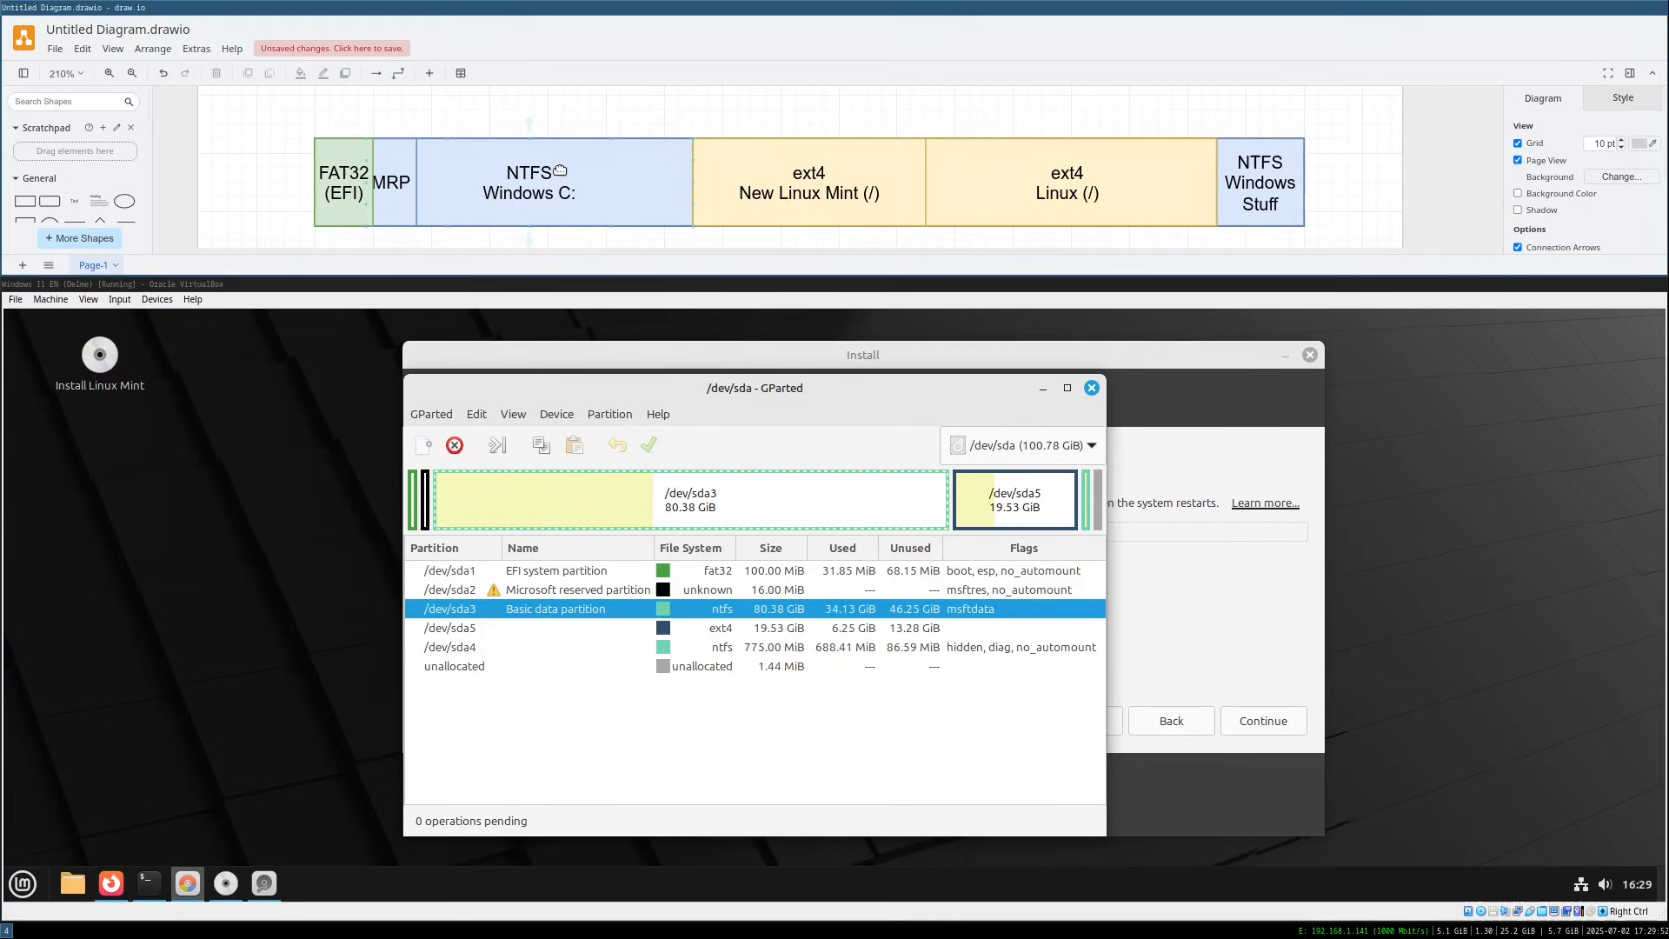
{"action": "right_click", "coordinate": [712, 505]}
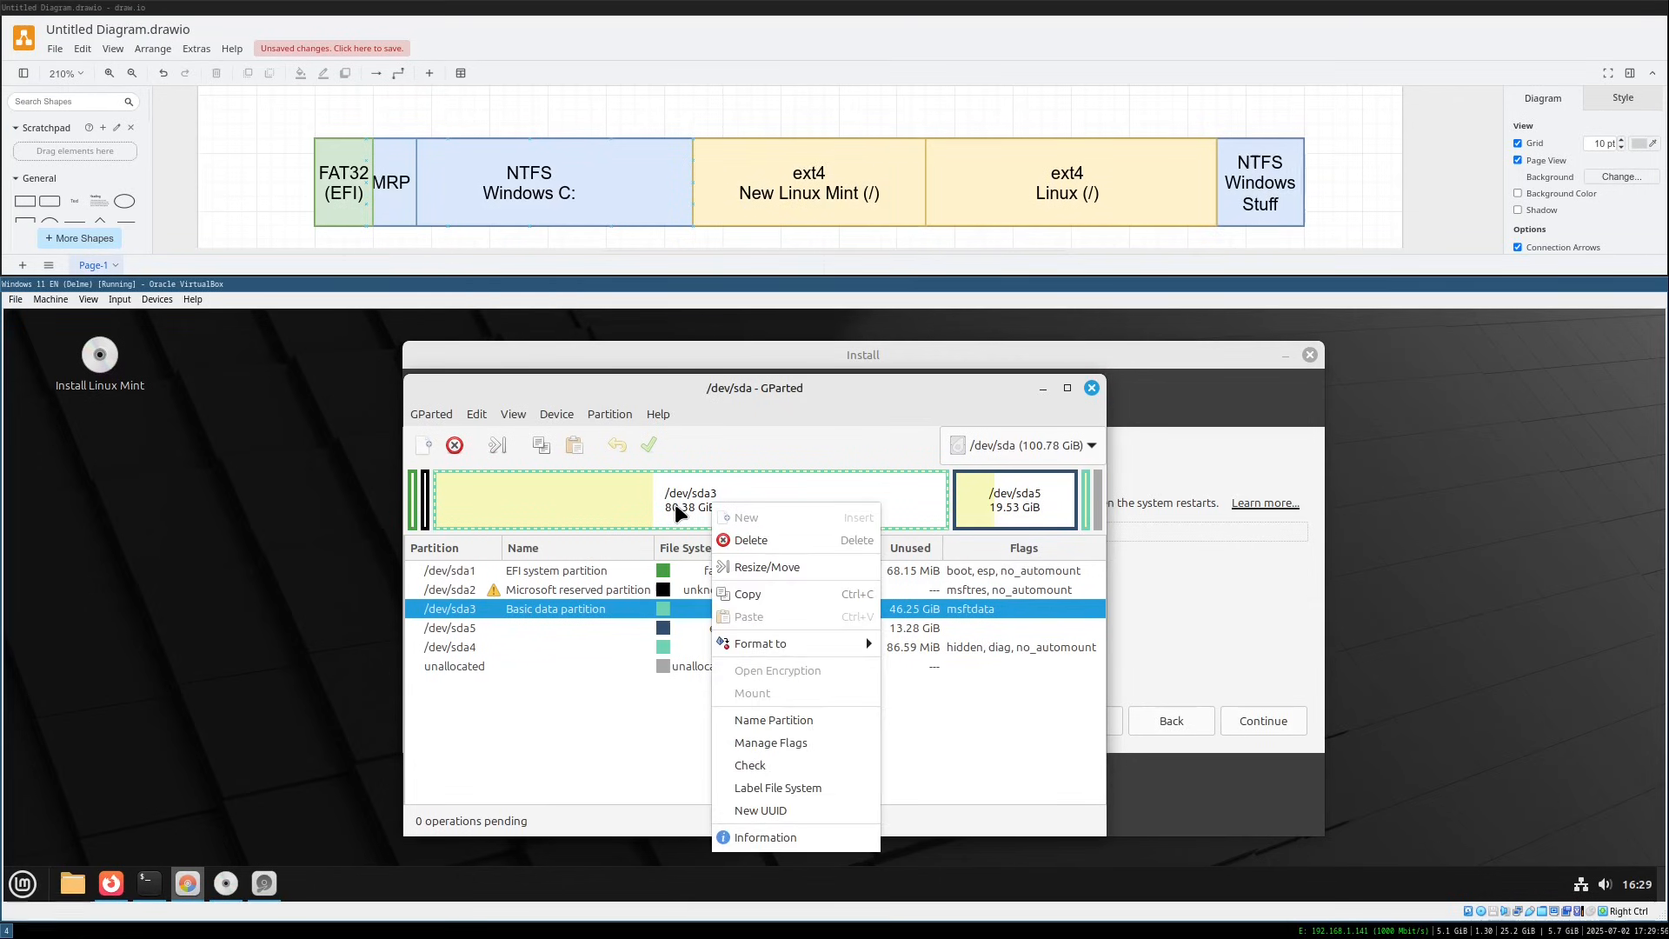
{"action": "left_click", "coordinate": [736, 567]}
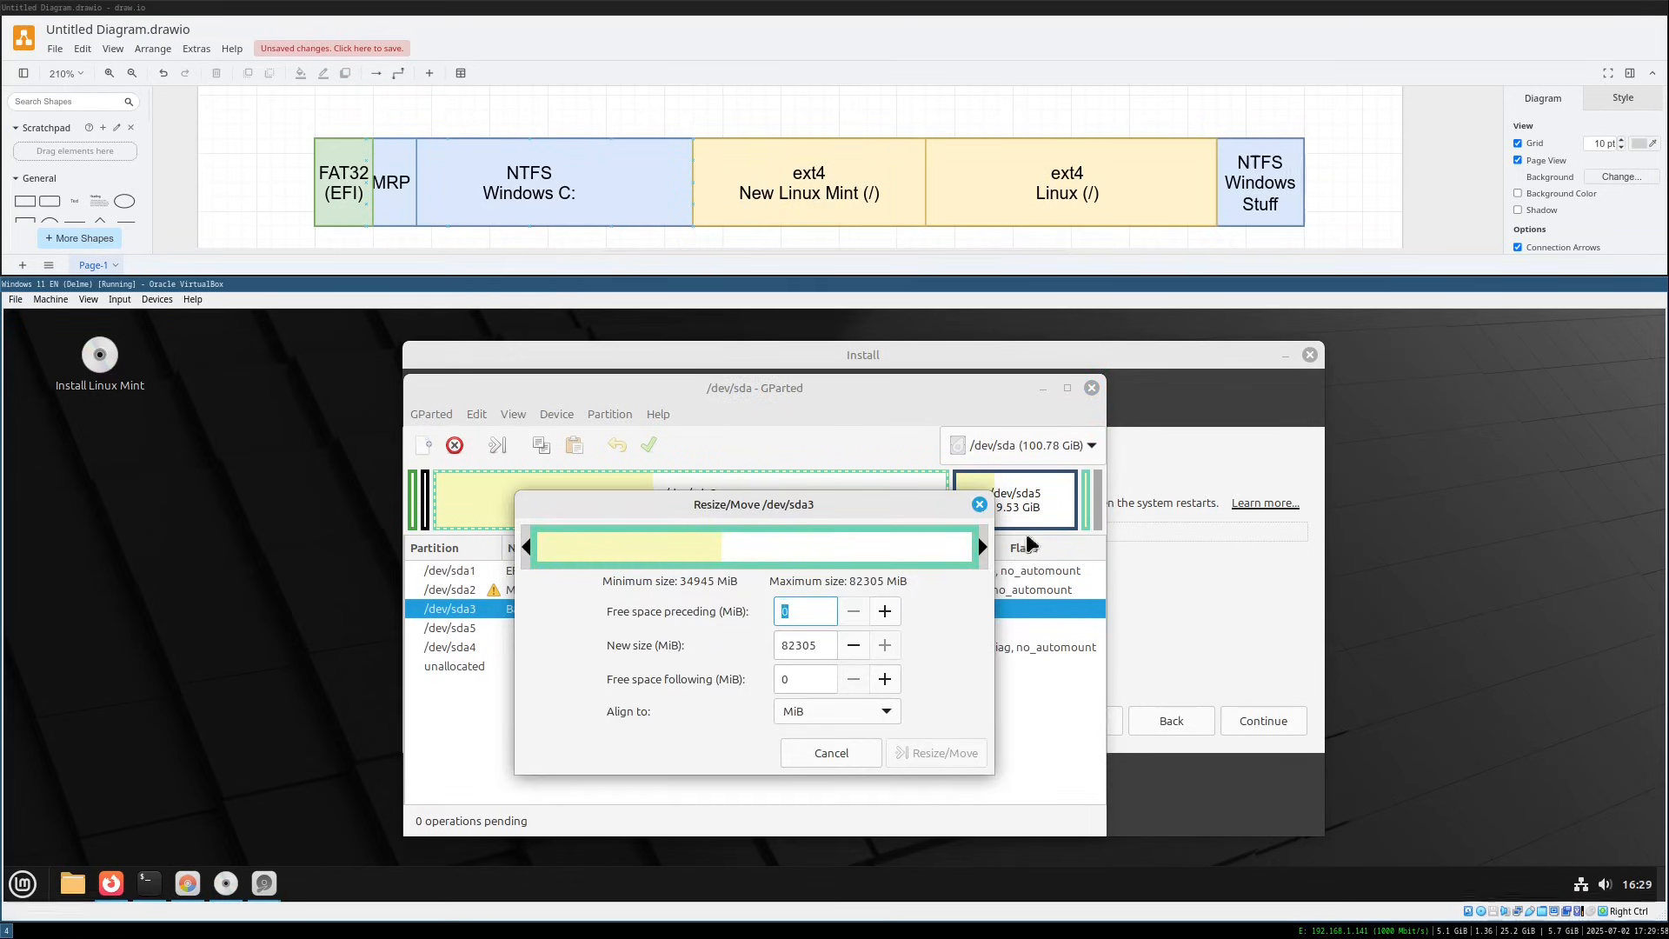
{"action": "left_click_drag", "start_coordinate": [977, 548], "coordinate": [768, 560]}
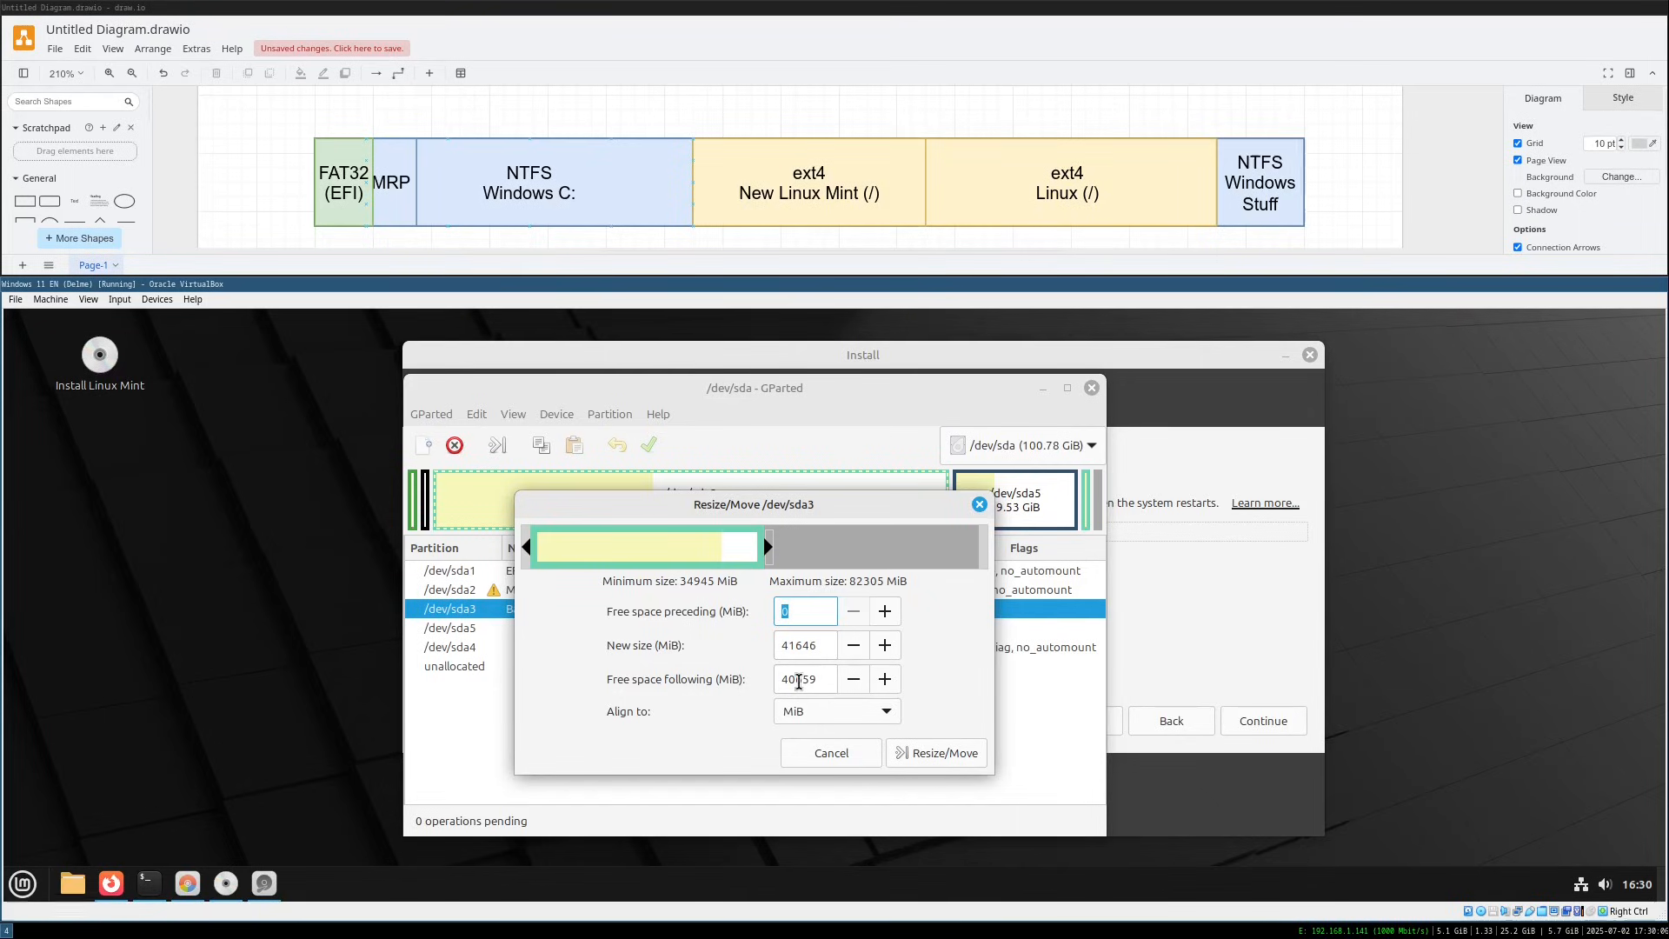
{"action": "left_click", "coordinate": [933, 756]}
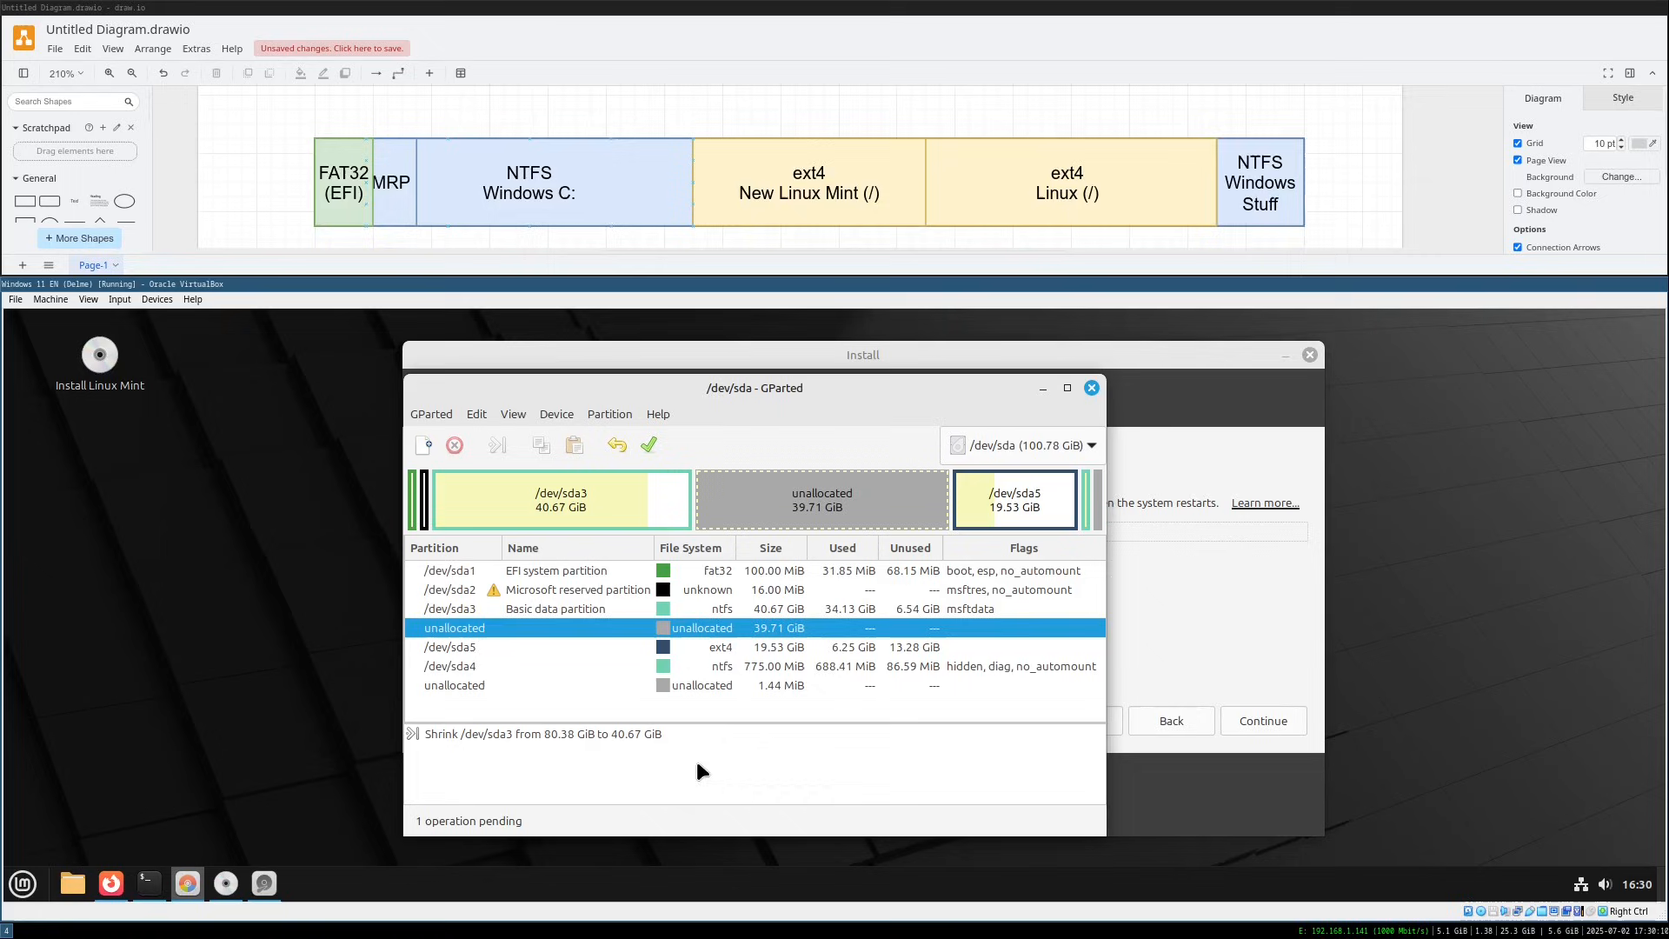
Apply the pending shrink operation to the disk and close GParted
{"action": "left_click", "coordinate": [651, 439]}
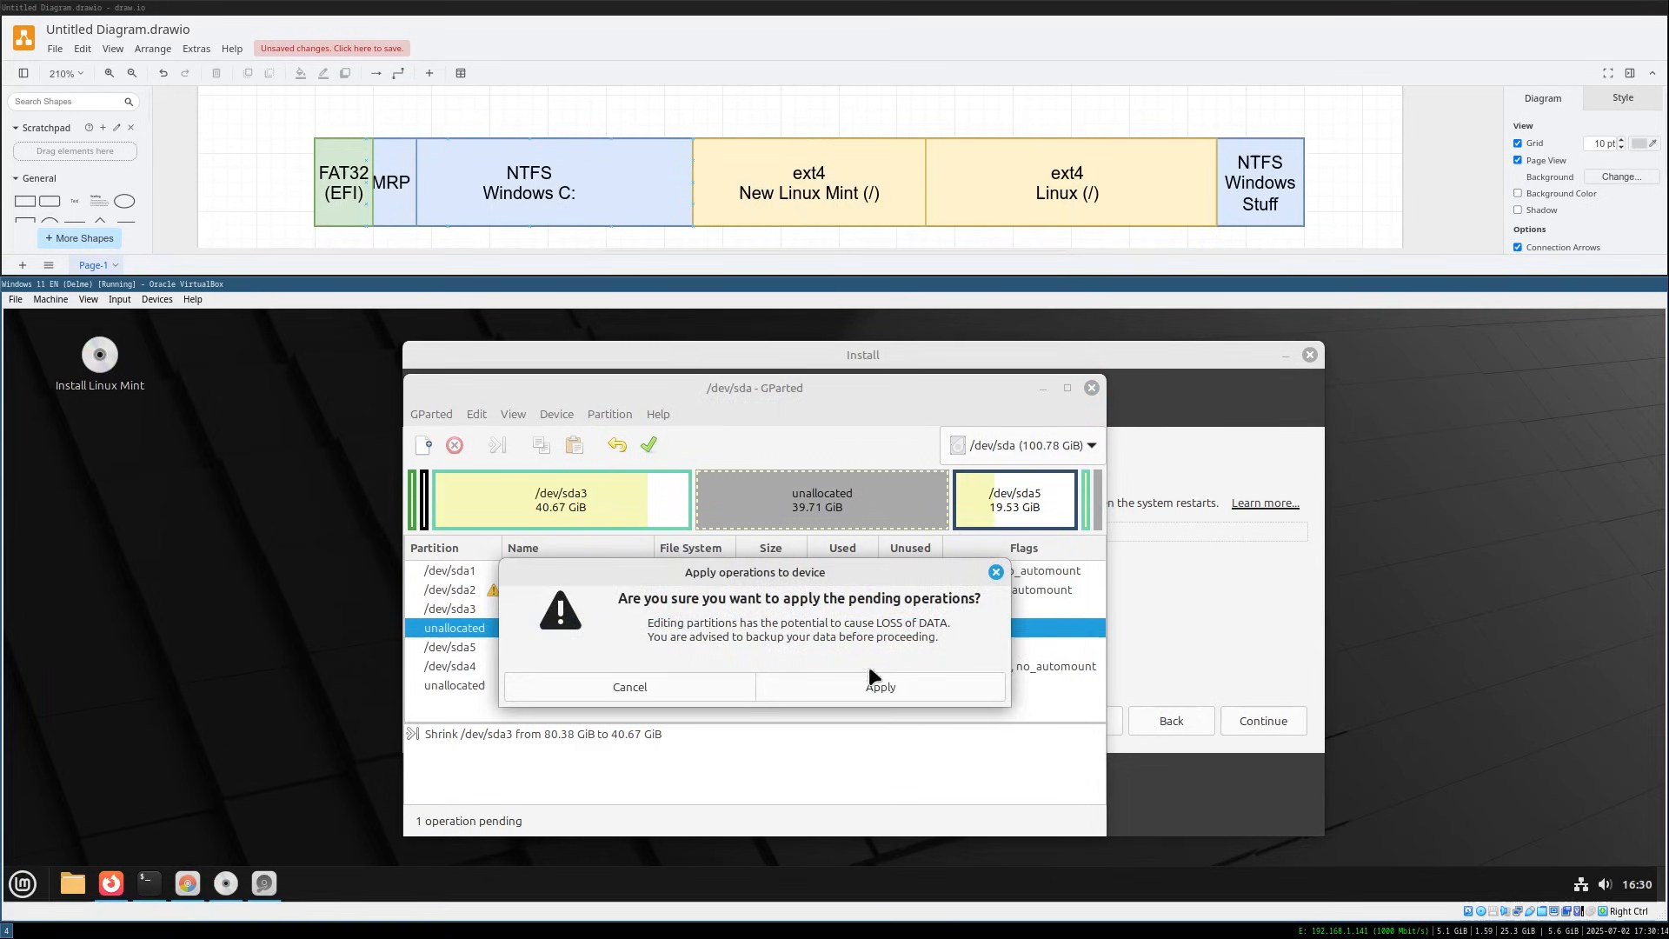
{"action": "left_click", "coordinate": [899, 692]}
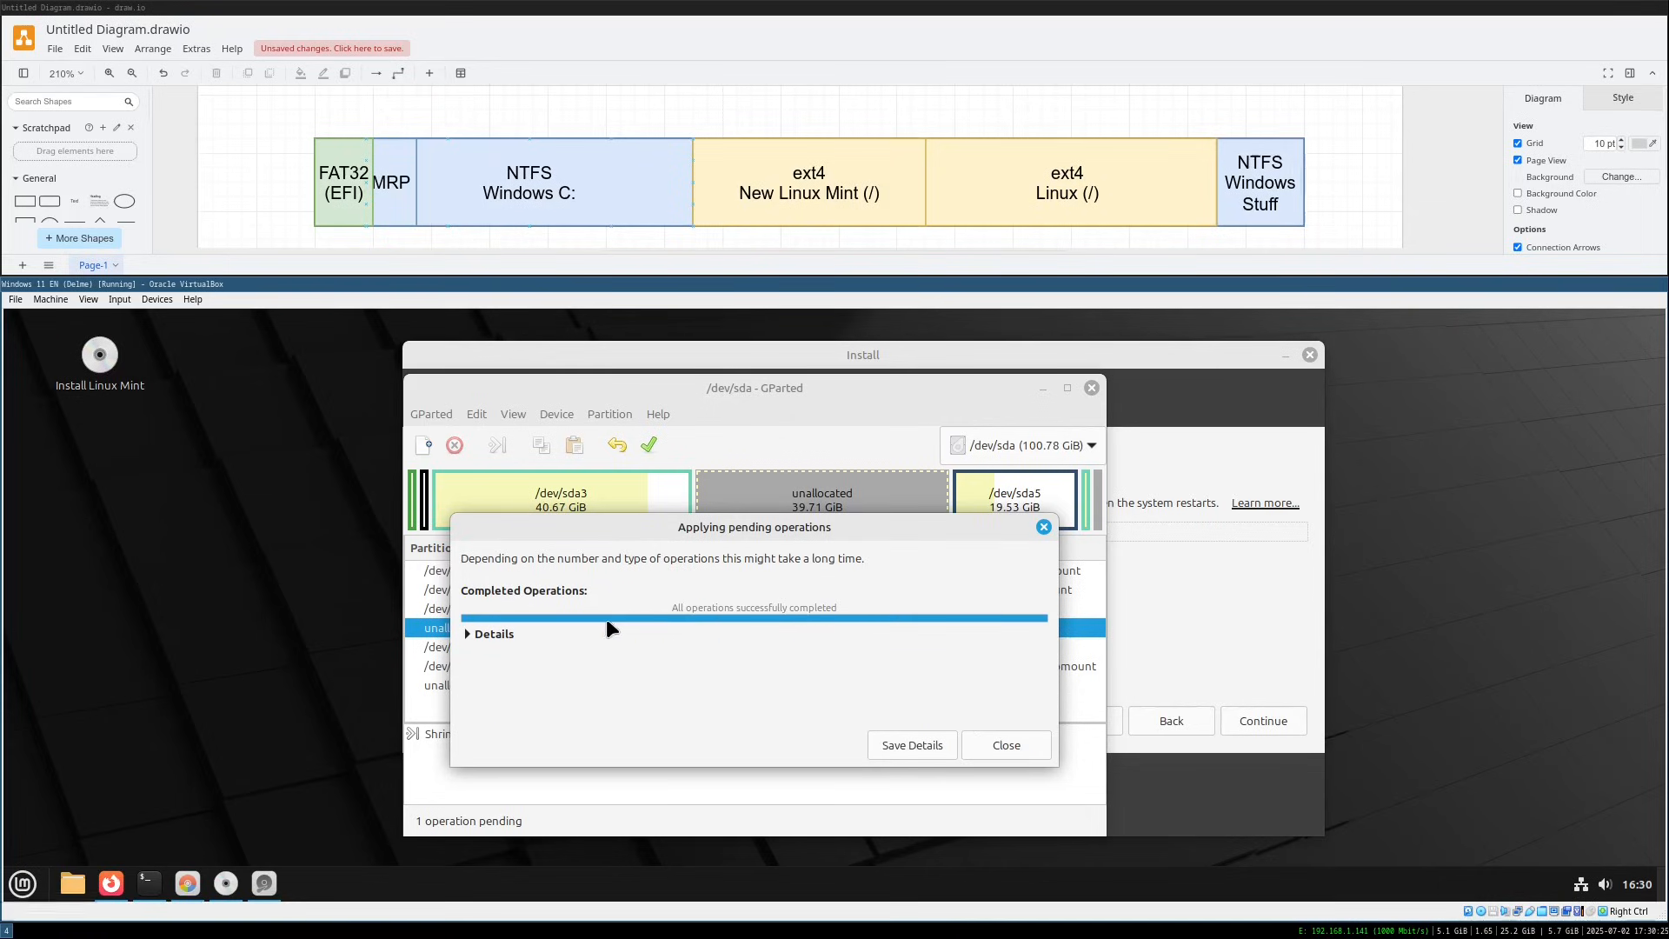
{"action": "left_click", "coordinate": [1004, 744]}
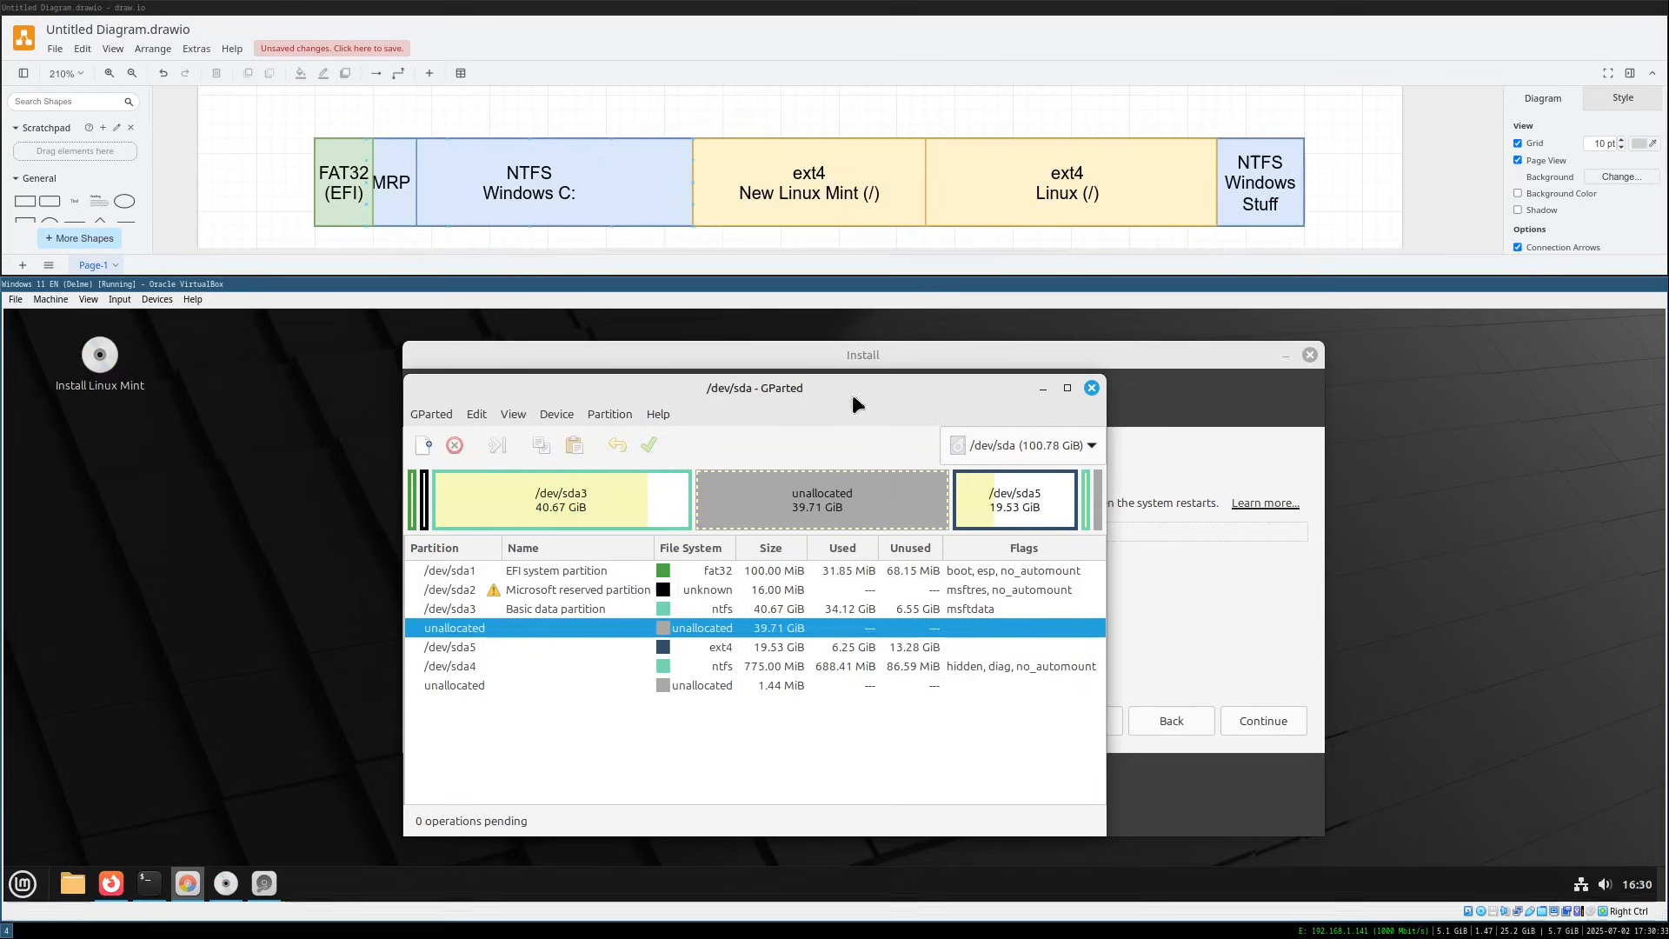
{"action": "left_click", "coordinate": [1092, 388]}
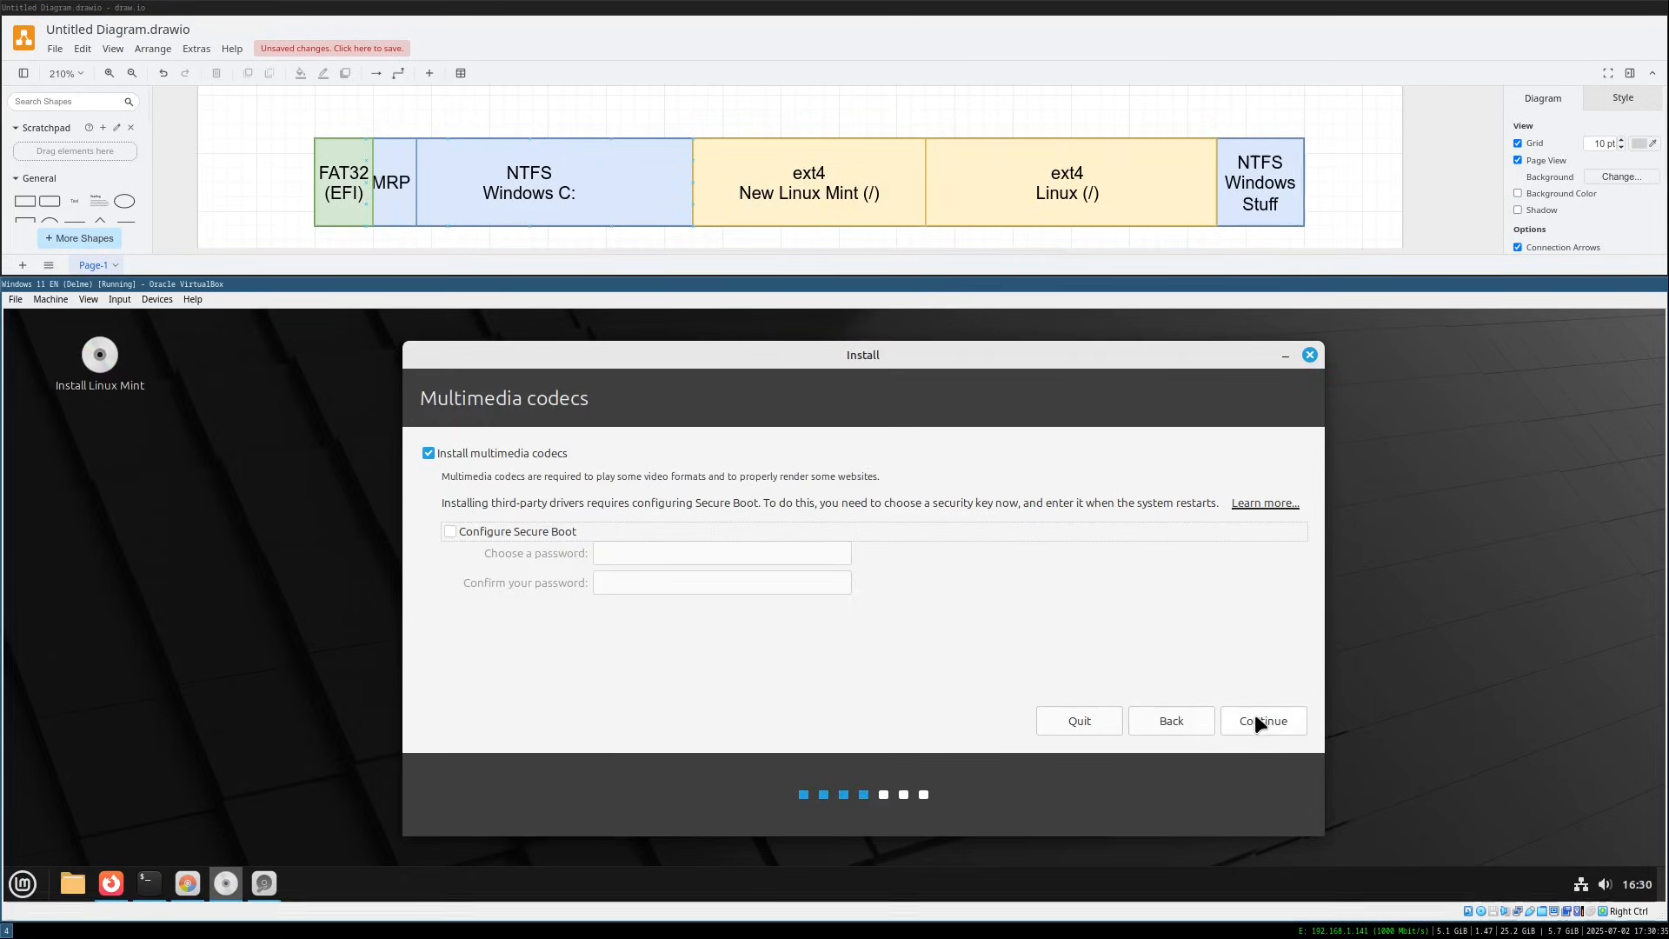
Continue the installer past the multimedia codecs and choose Something else as the installation type
{"action": "left_click", "coordinate": [1257, 717]}
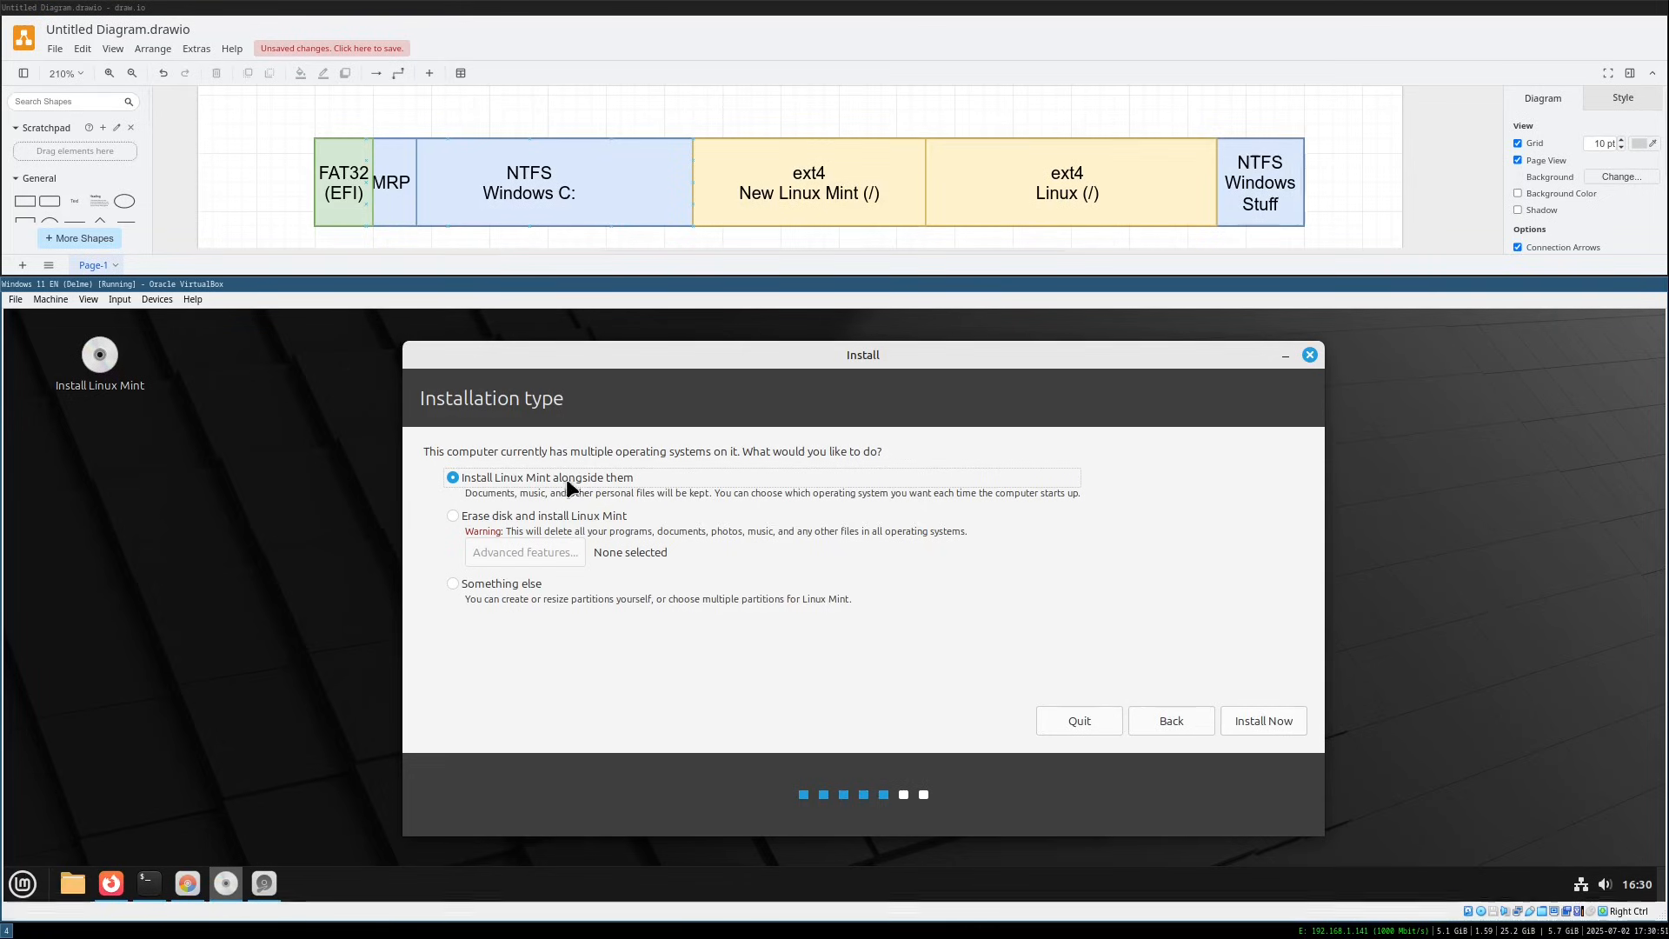
{"action": "left_click", "coordinate": [482, 592]}
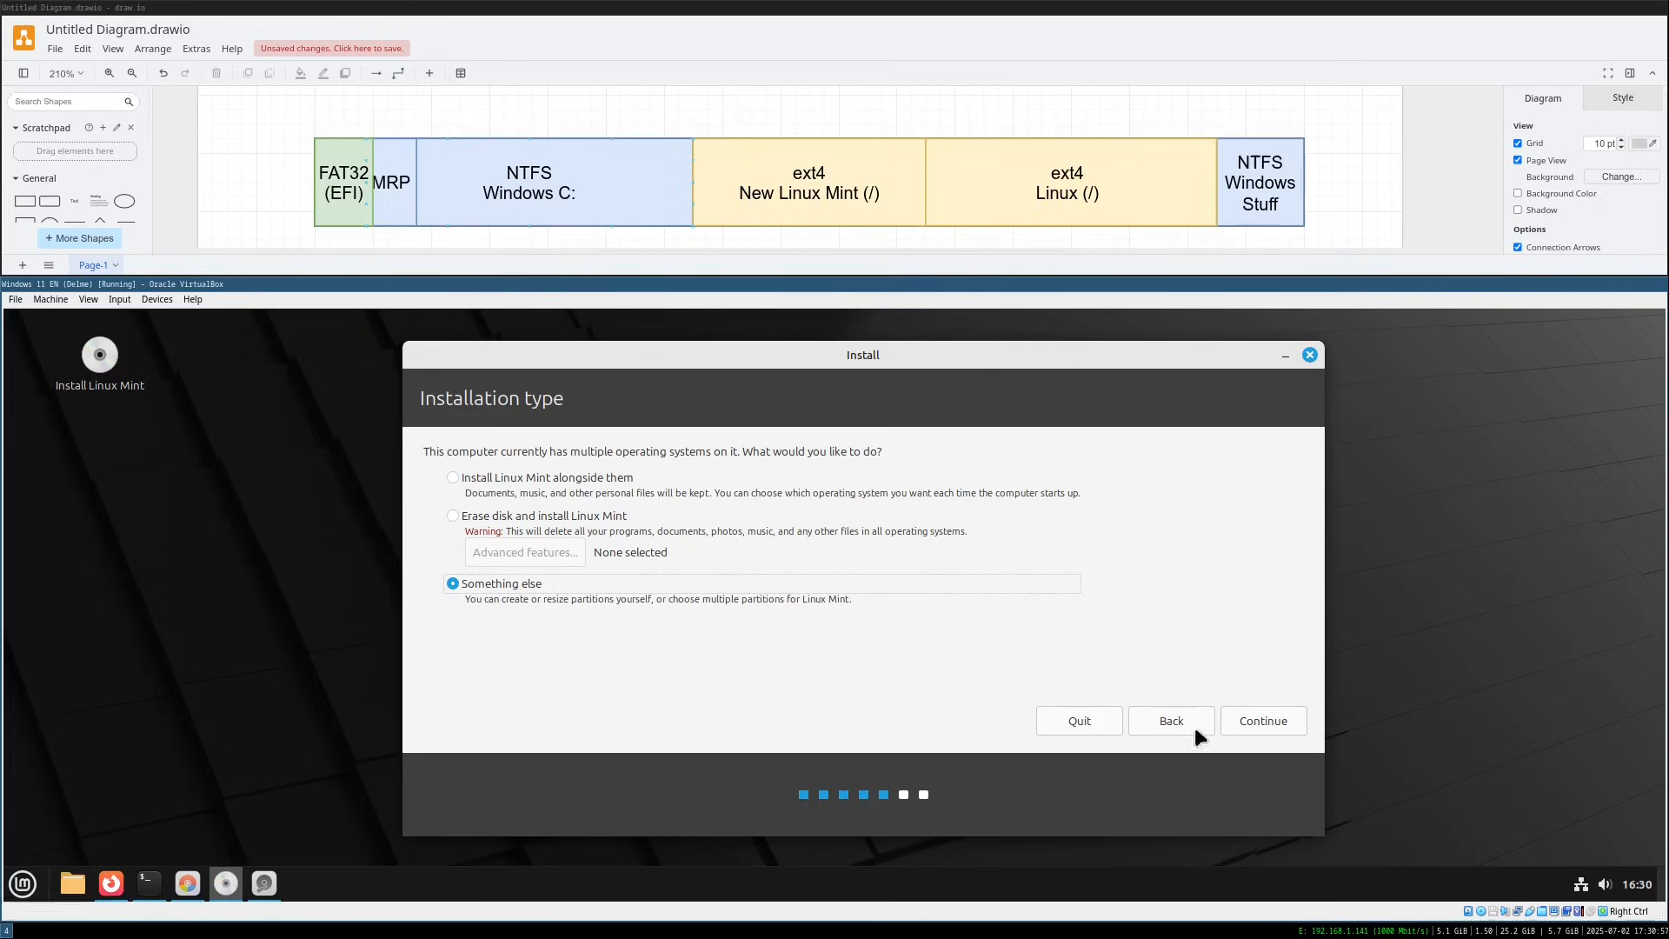
{"action": "left_click", "coordinate": [1276, 722]}
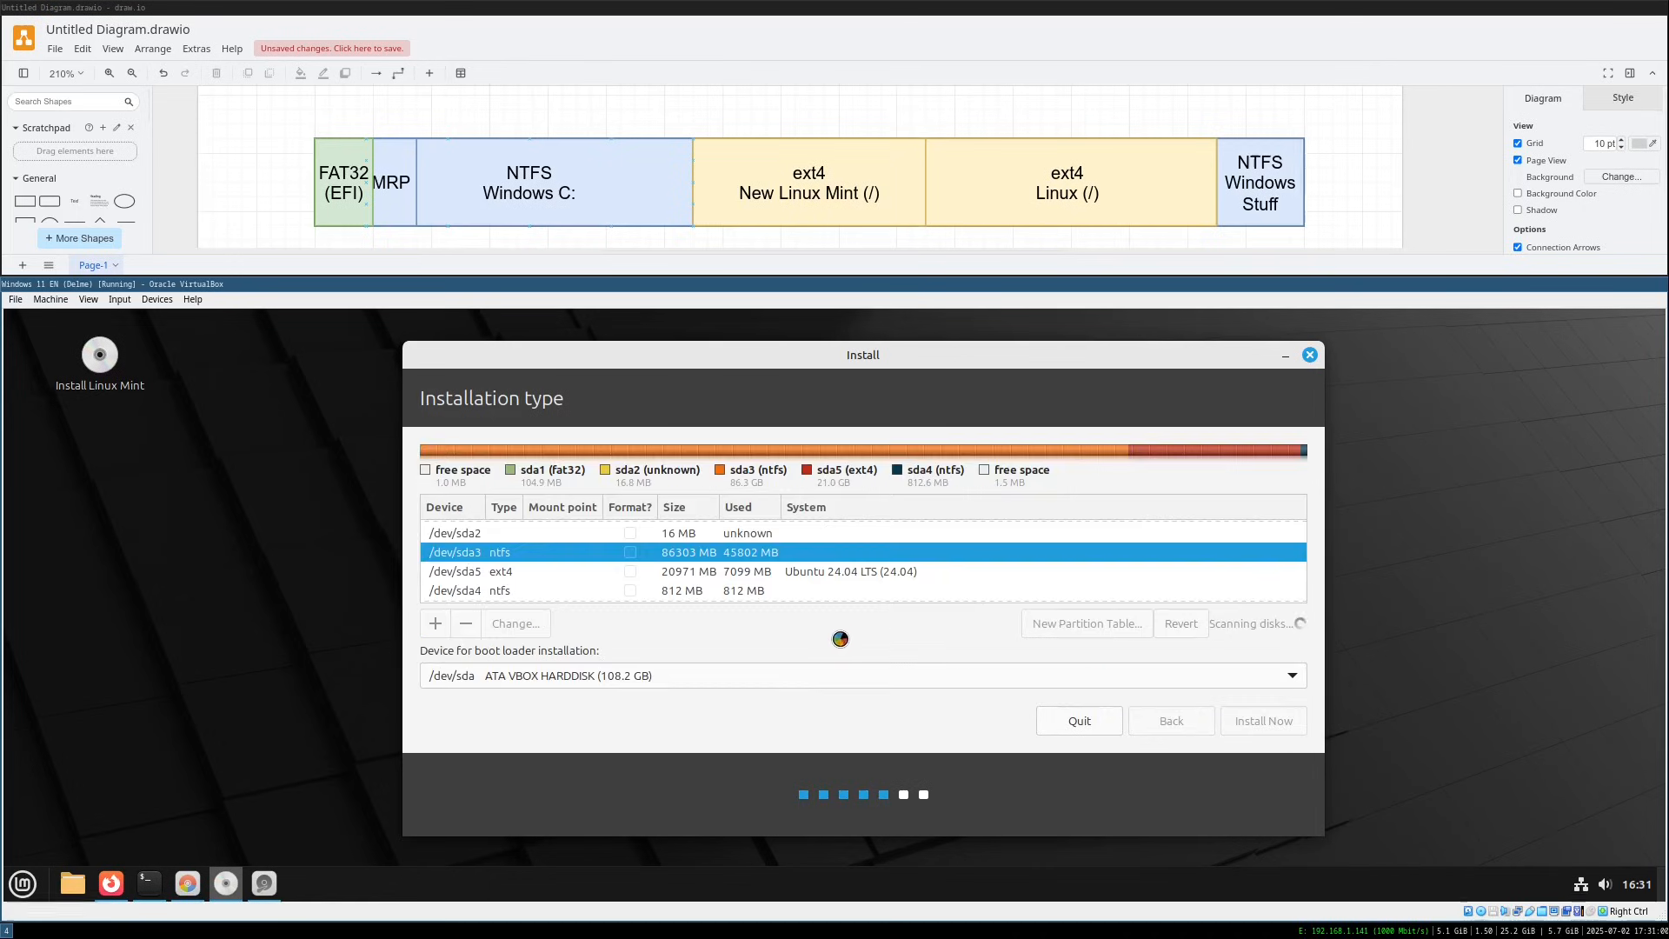
Compare the installer's /dev/sda3, free space and /dev/sda5 entries with the matching blocks in the draw.io disk diagram
{"action": "scroll", "coordinate": [745, 553], "scroll_direction": "down", "scroll_amount": 4}
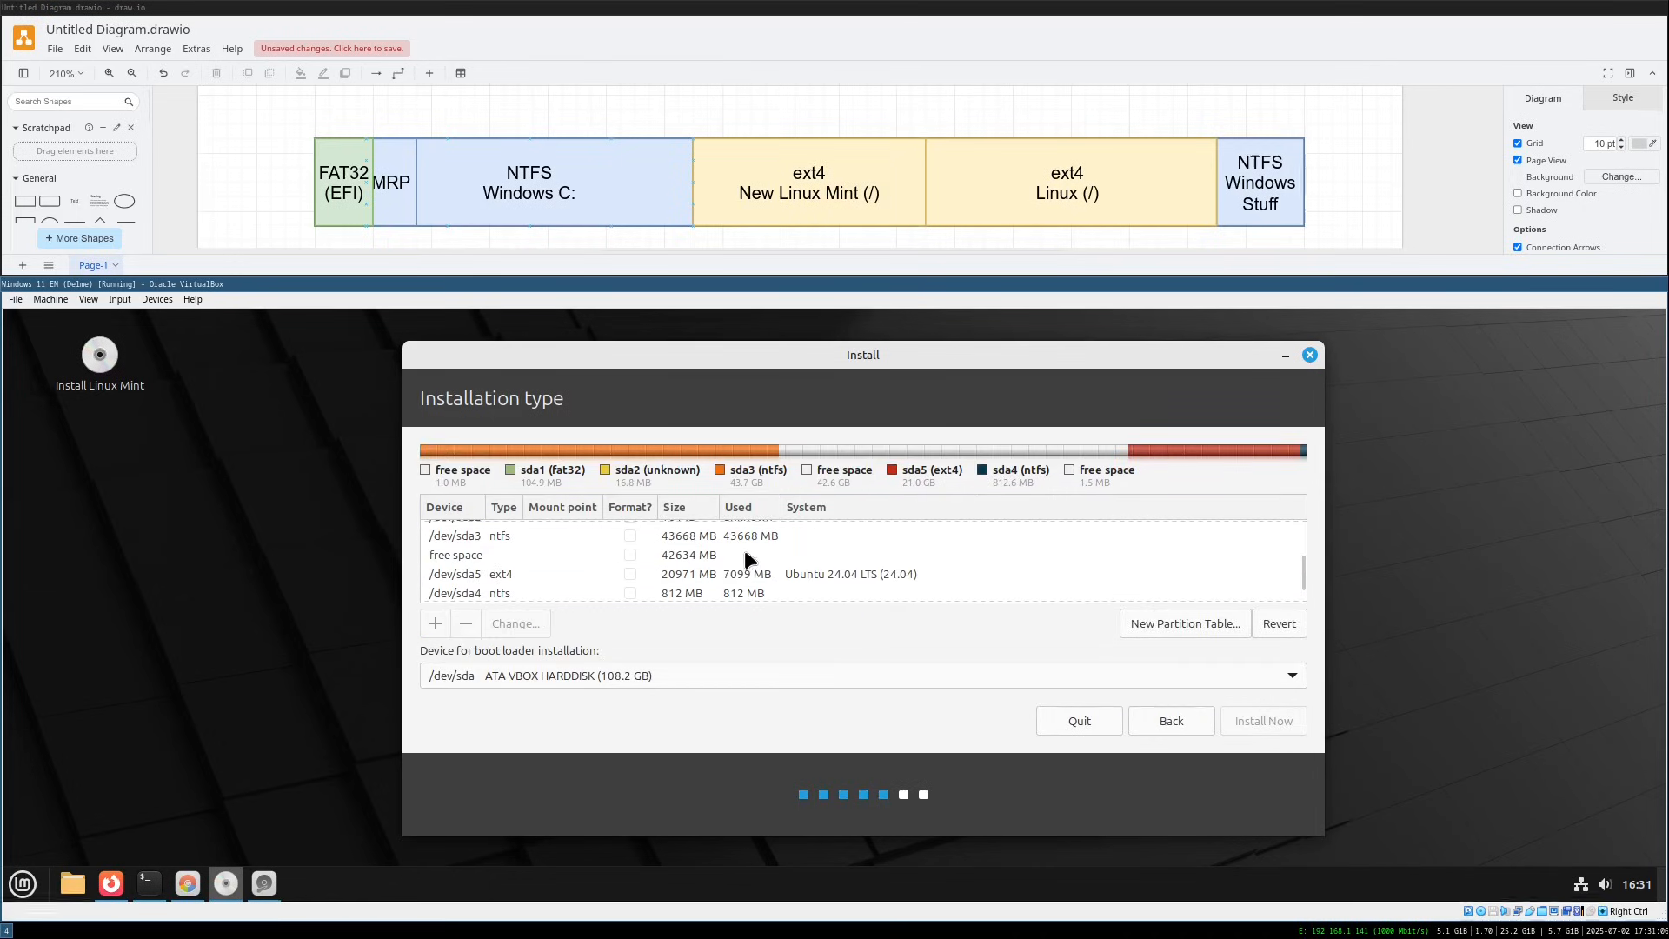
{"action": "left_click", "coordinate": [512, 557]}
{"action": "left_click", "coordinate": [524, 539]}
{"action": "left_click", "coordinate": [523, 555]}
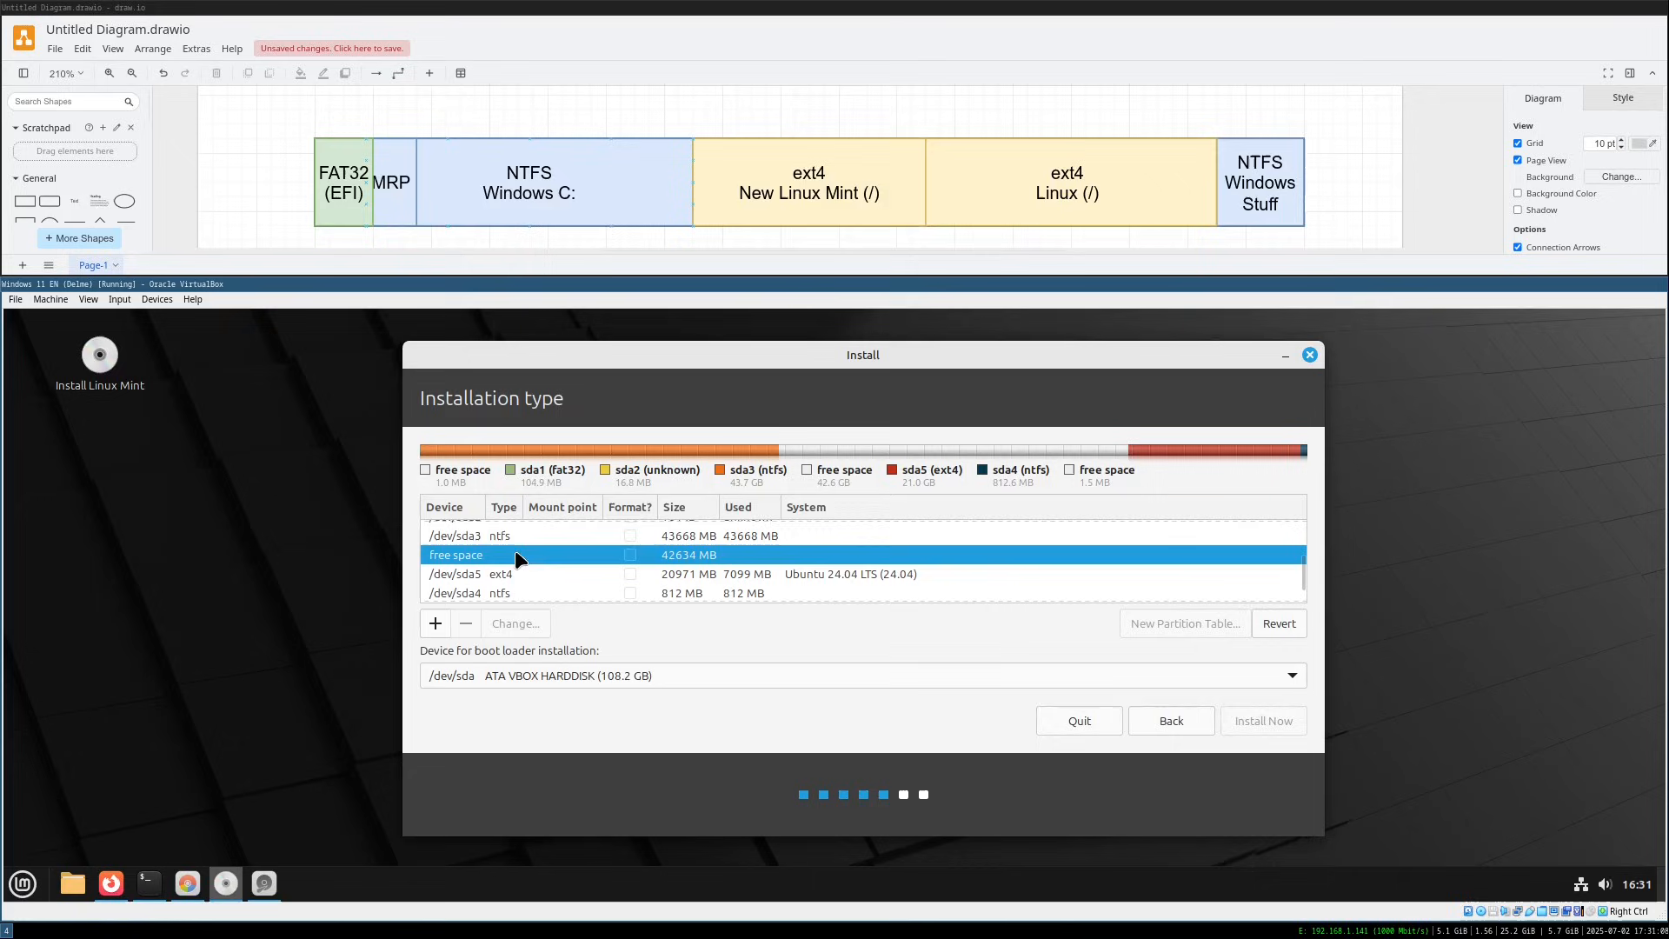
{"action": "left_click", "coordinate": [521, 540]}
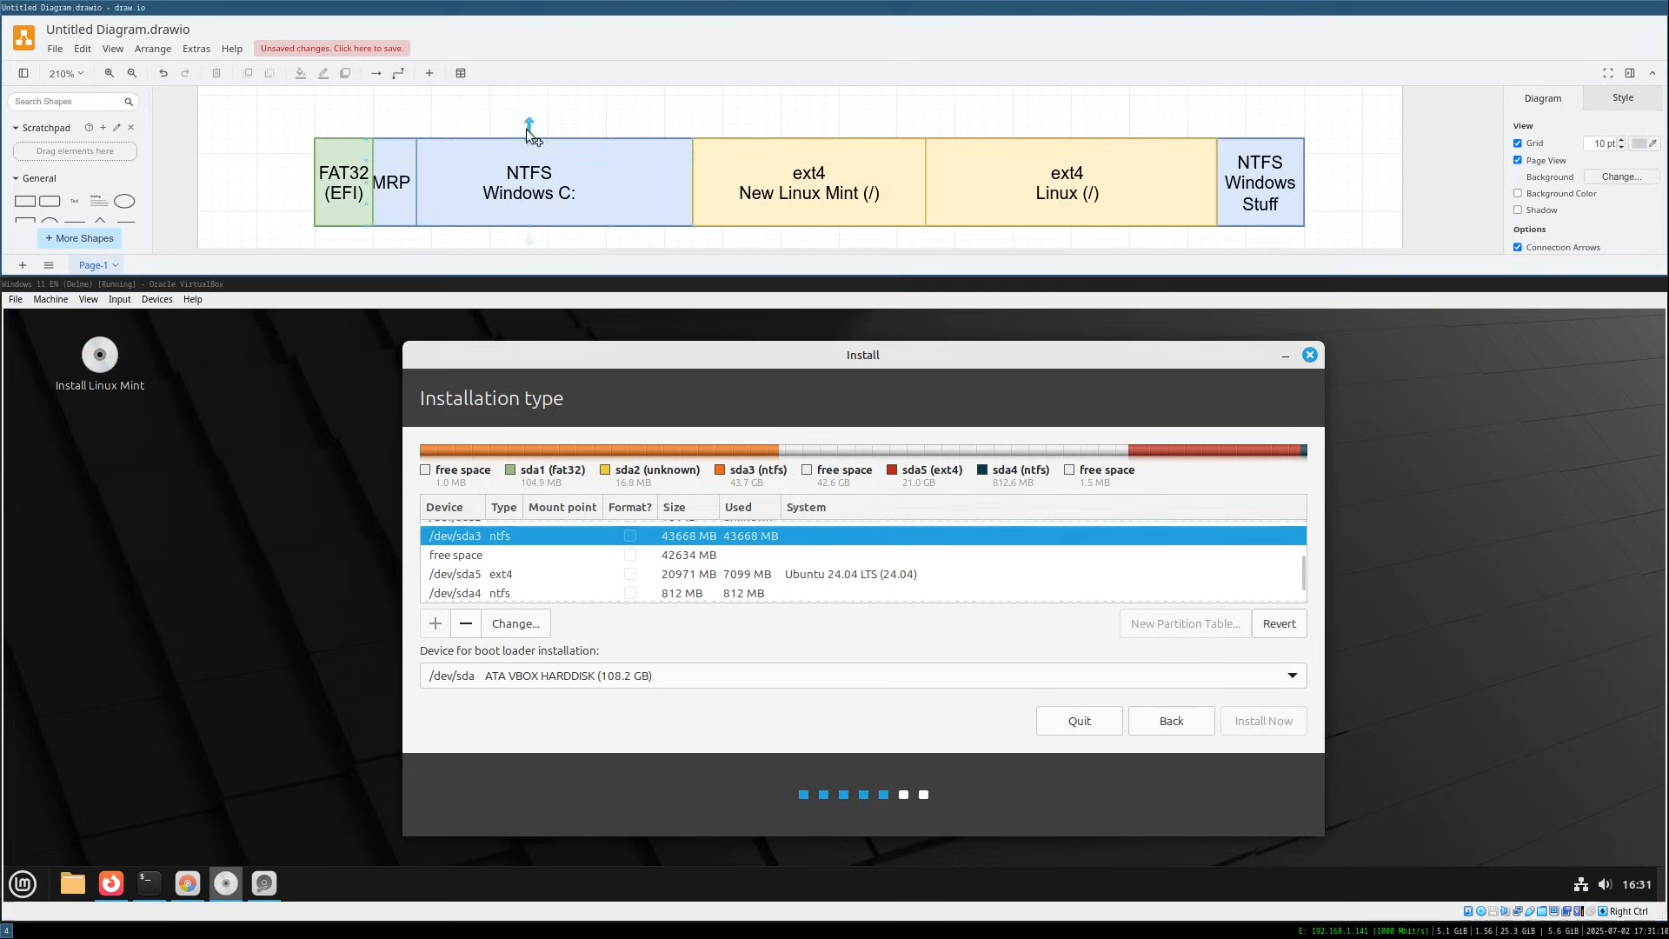
{"action": "left_click", "coordinate": [493, 578]}
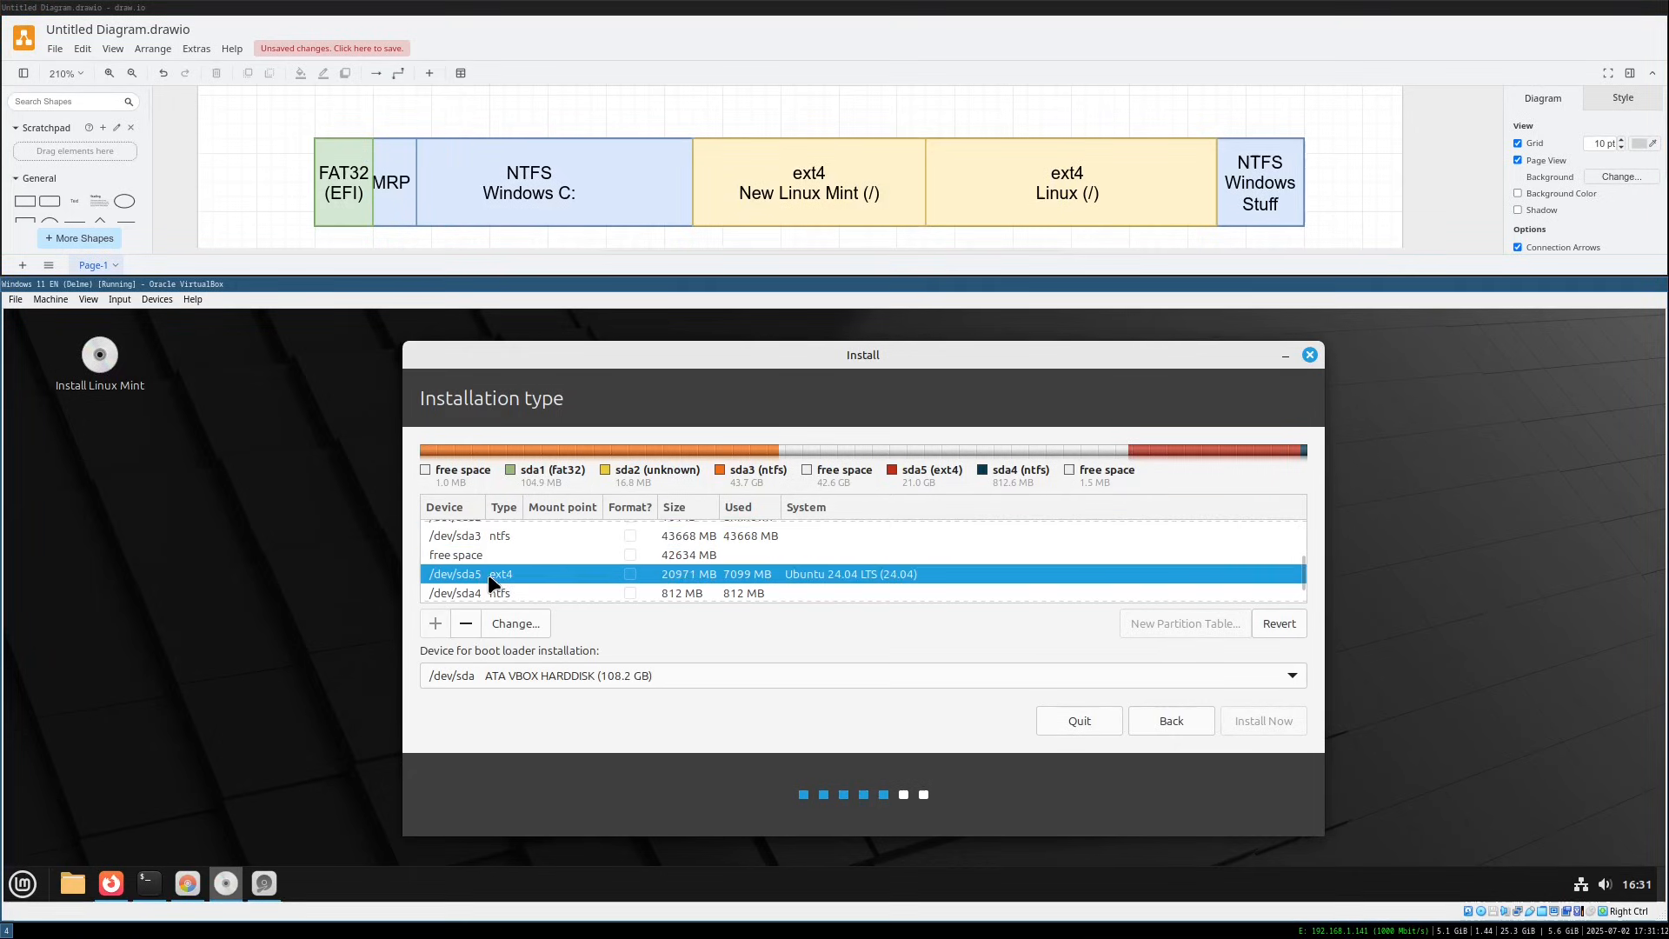
{"action": "left_click", "coordinate": [1072, 172]}
{"action": "left_click", "coordinate": [782, 178]}
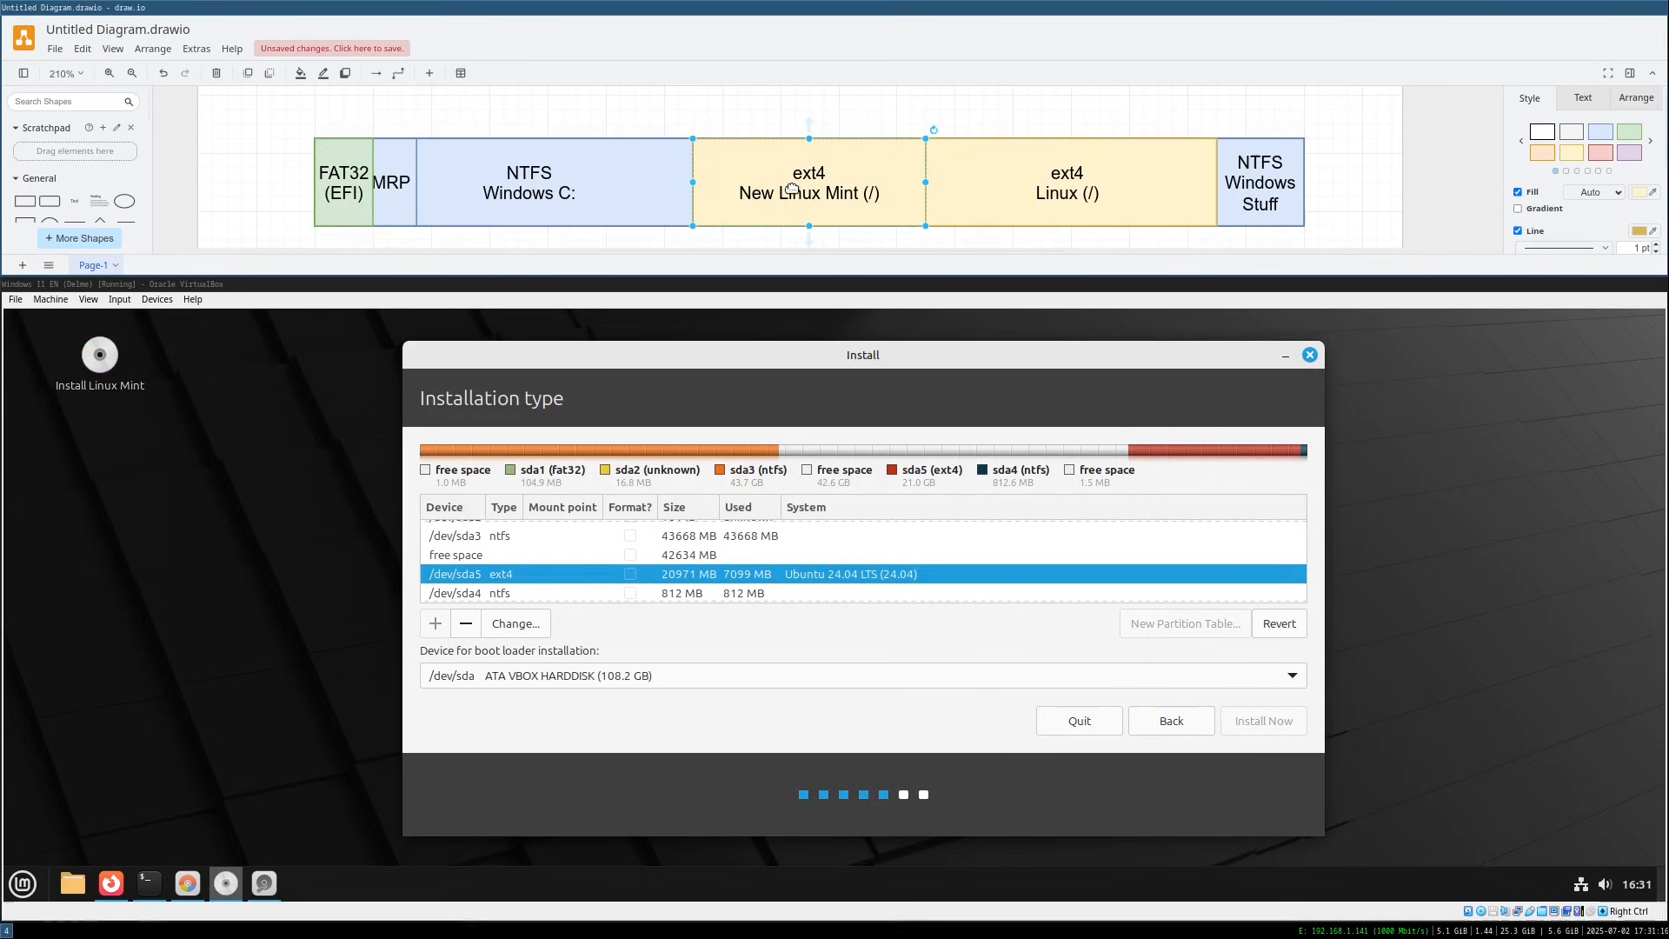
{"action": "left_click", "coordinate": [690, 576]}
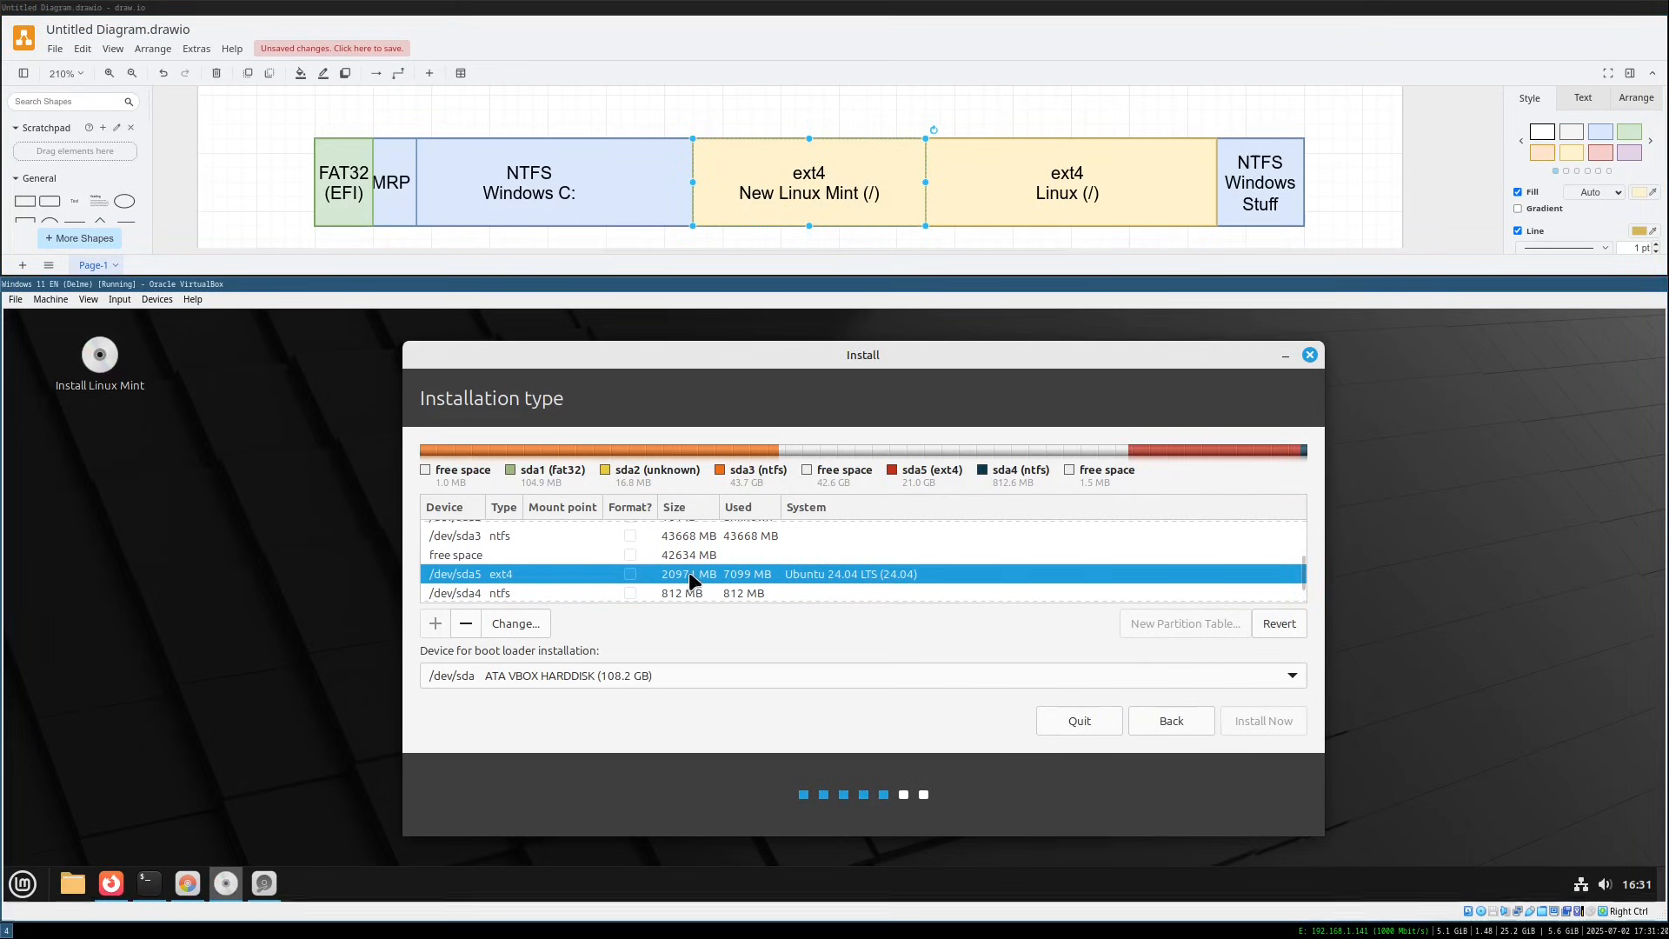
Create a 42634 MB primary Ext4 partition at the beginning of the free space after /dev/sda3, with mount point /
{"action": "left_click", "coordinate": [699, 556]}
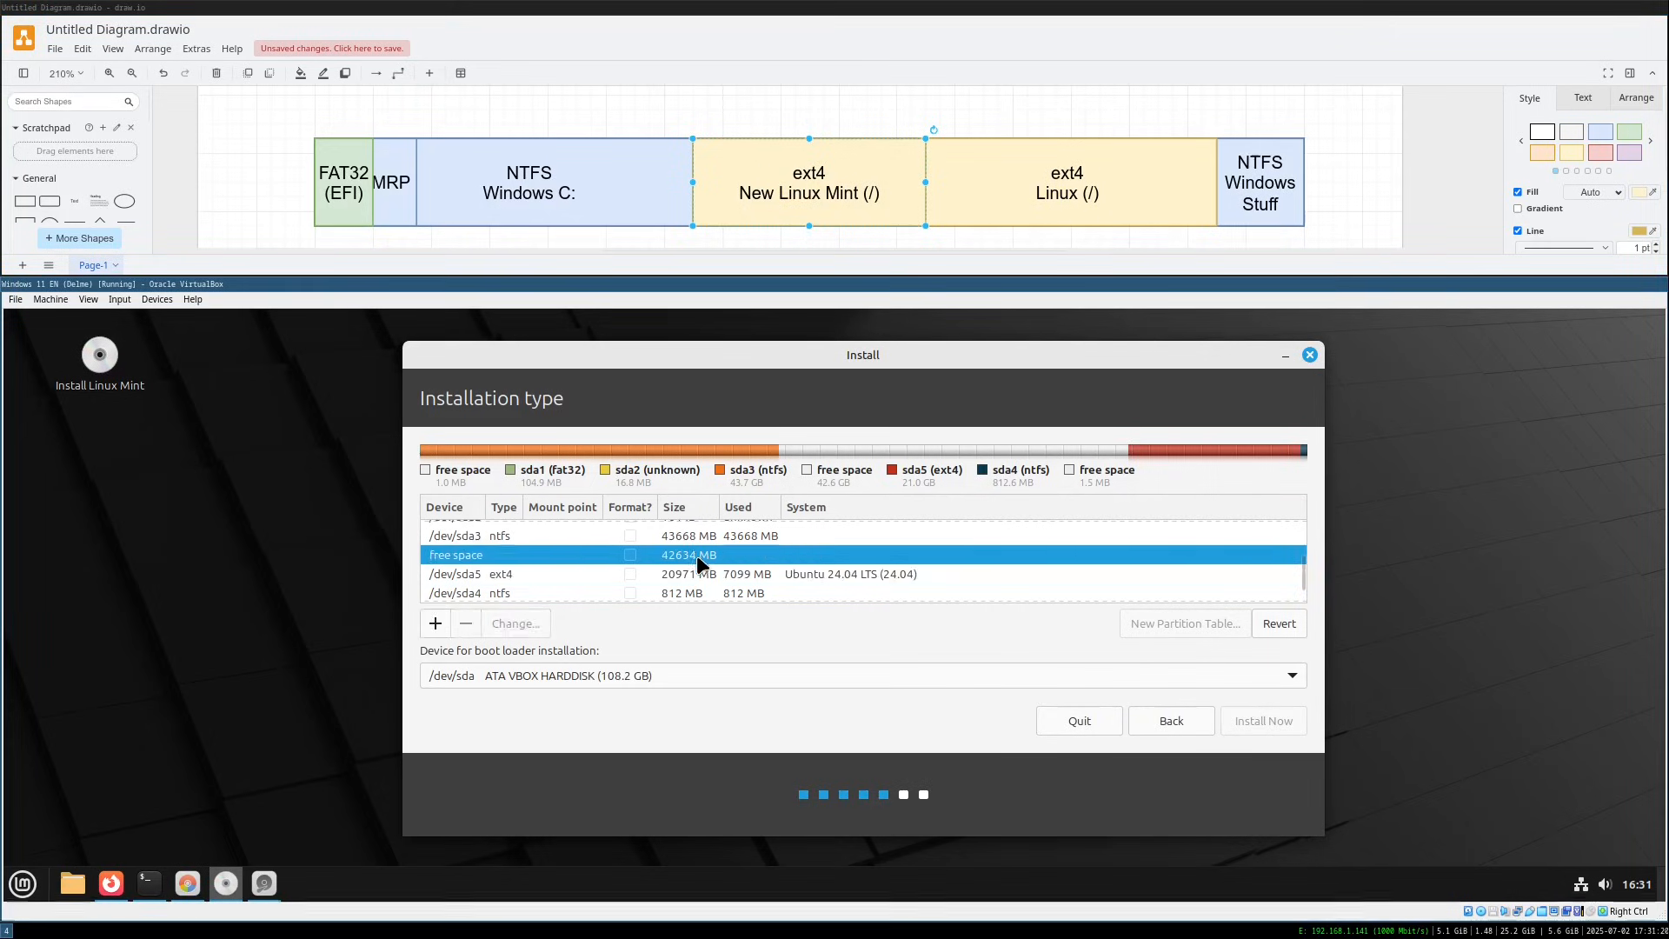
{"action": "left_click", "coordinate": [435, 624]}
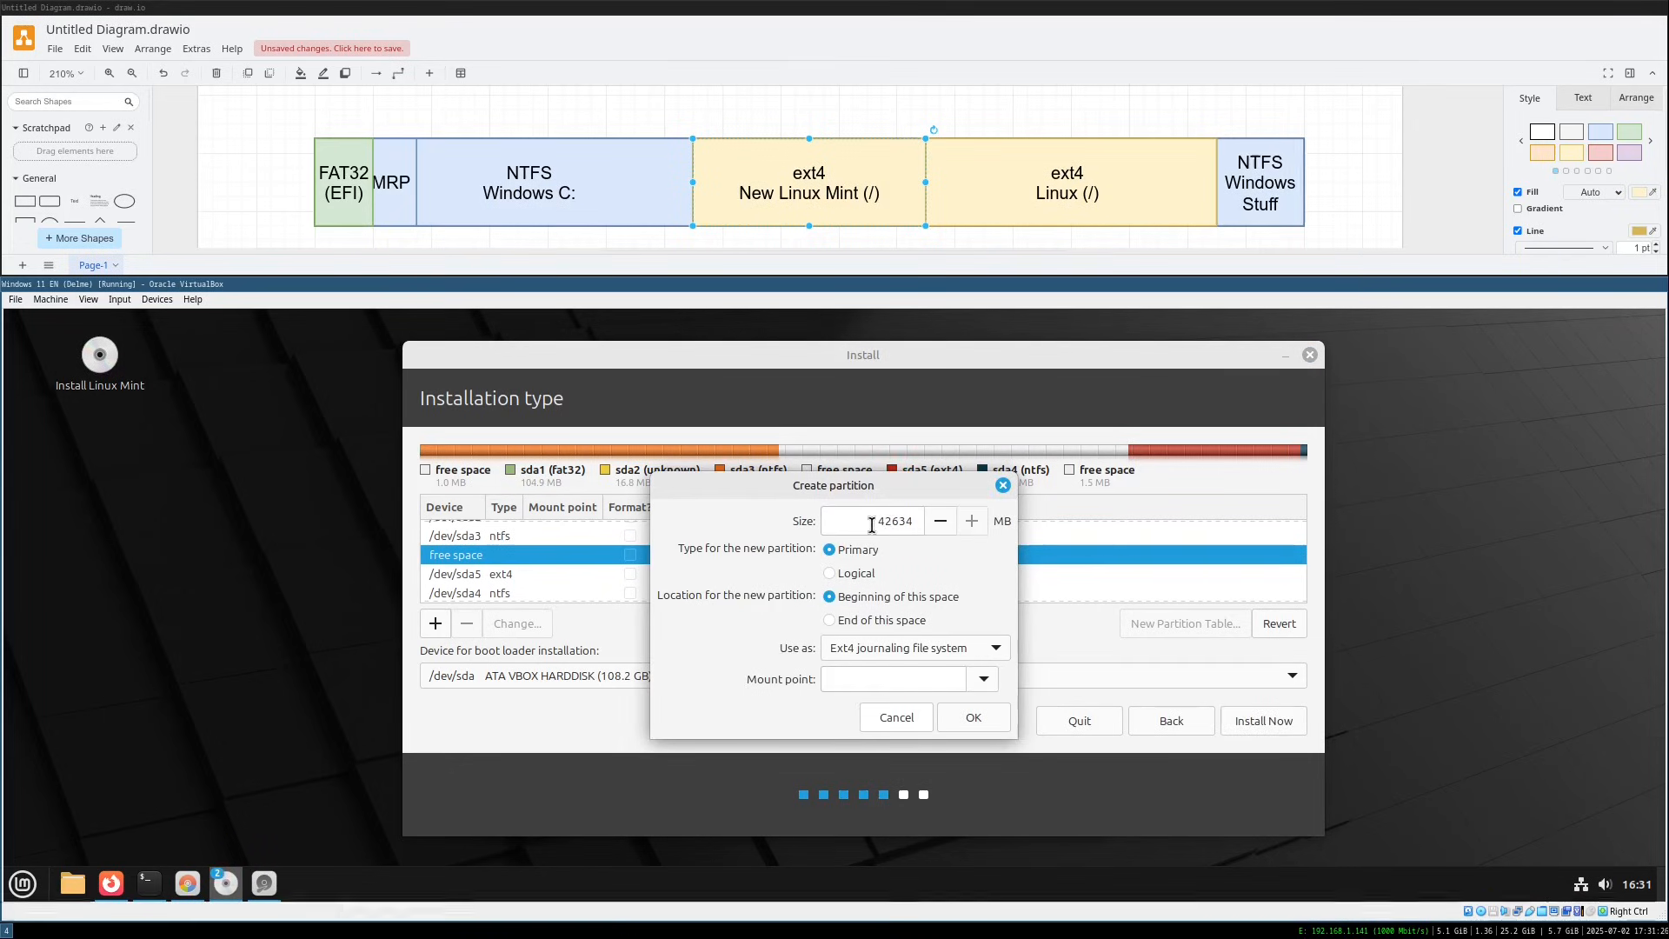
{"action": "left_click_drag", "start_coordinate": [834, 492], "coordinate": [966, 532]}
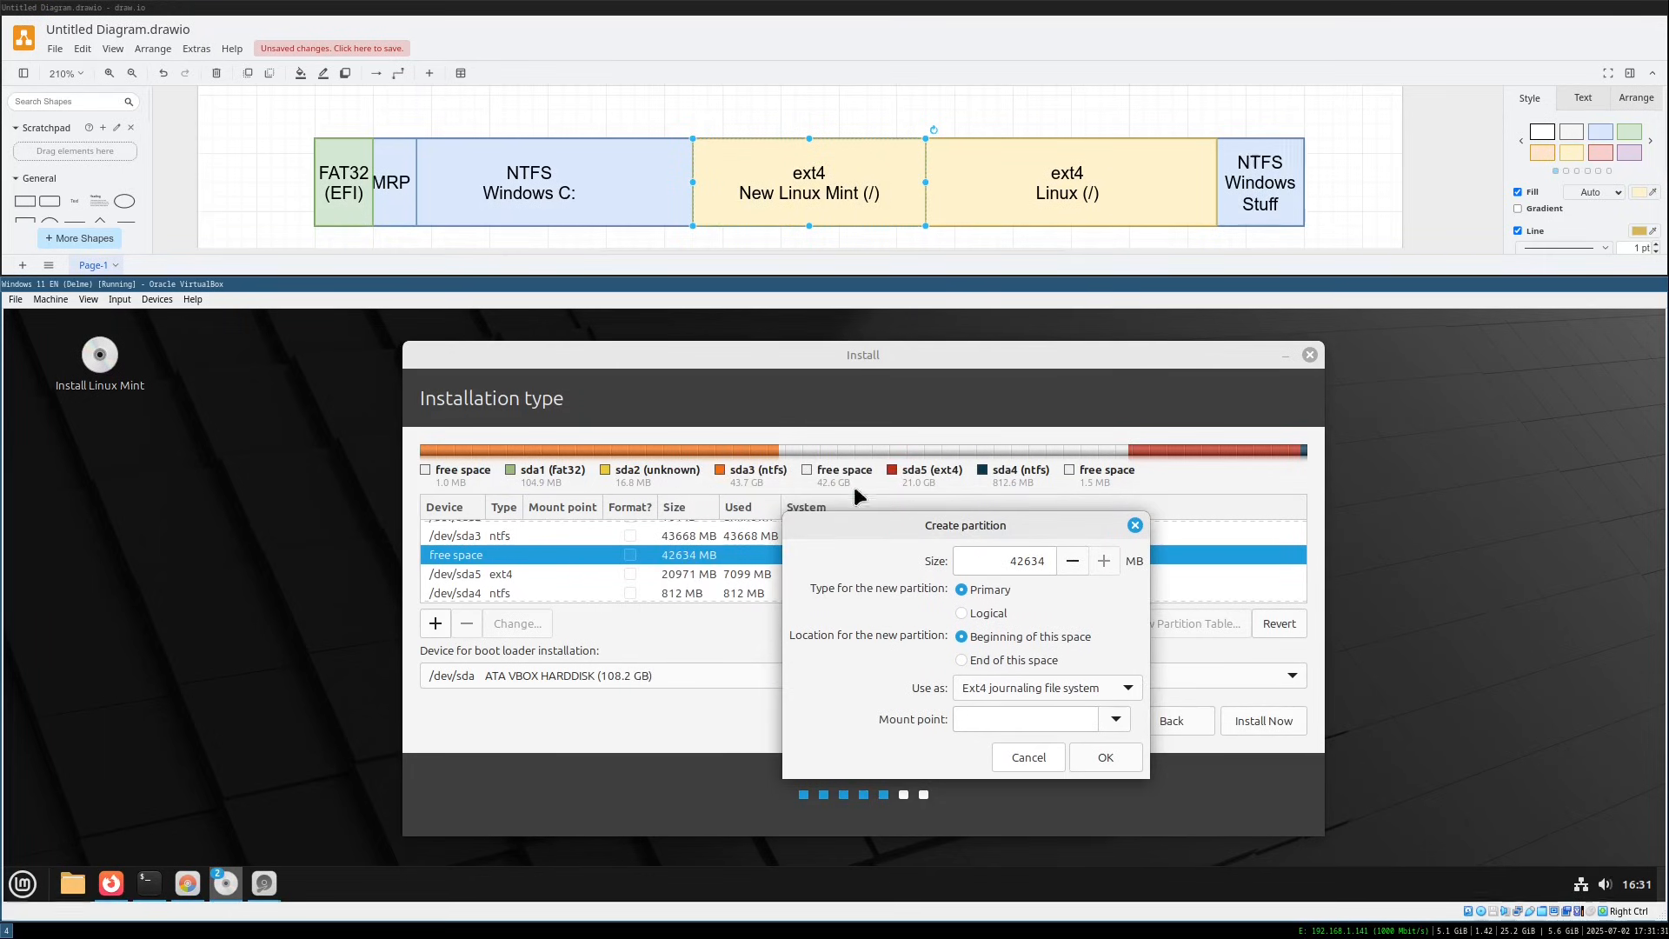
{"action": "left_click_drag", "start_coordinate": [946, 527], "coordinate": [914, 485]}
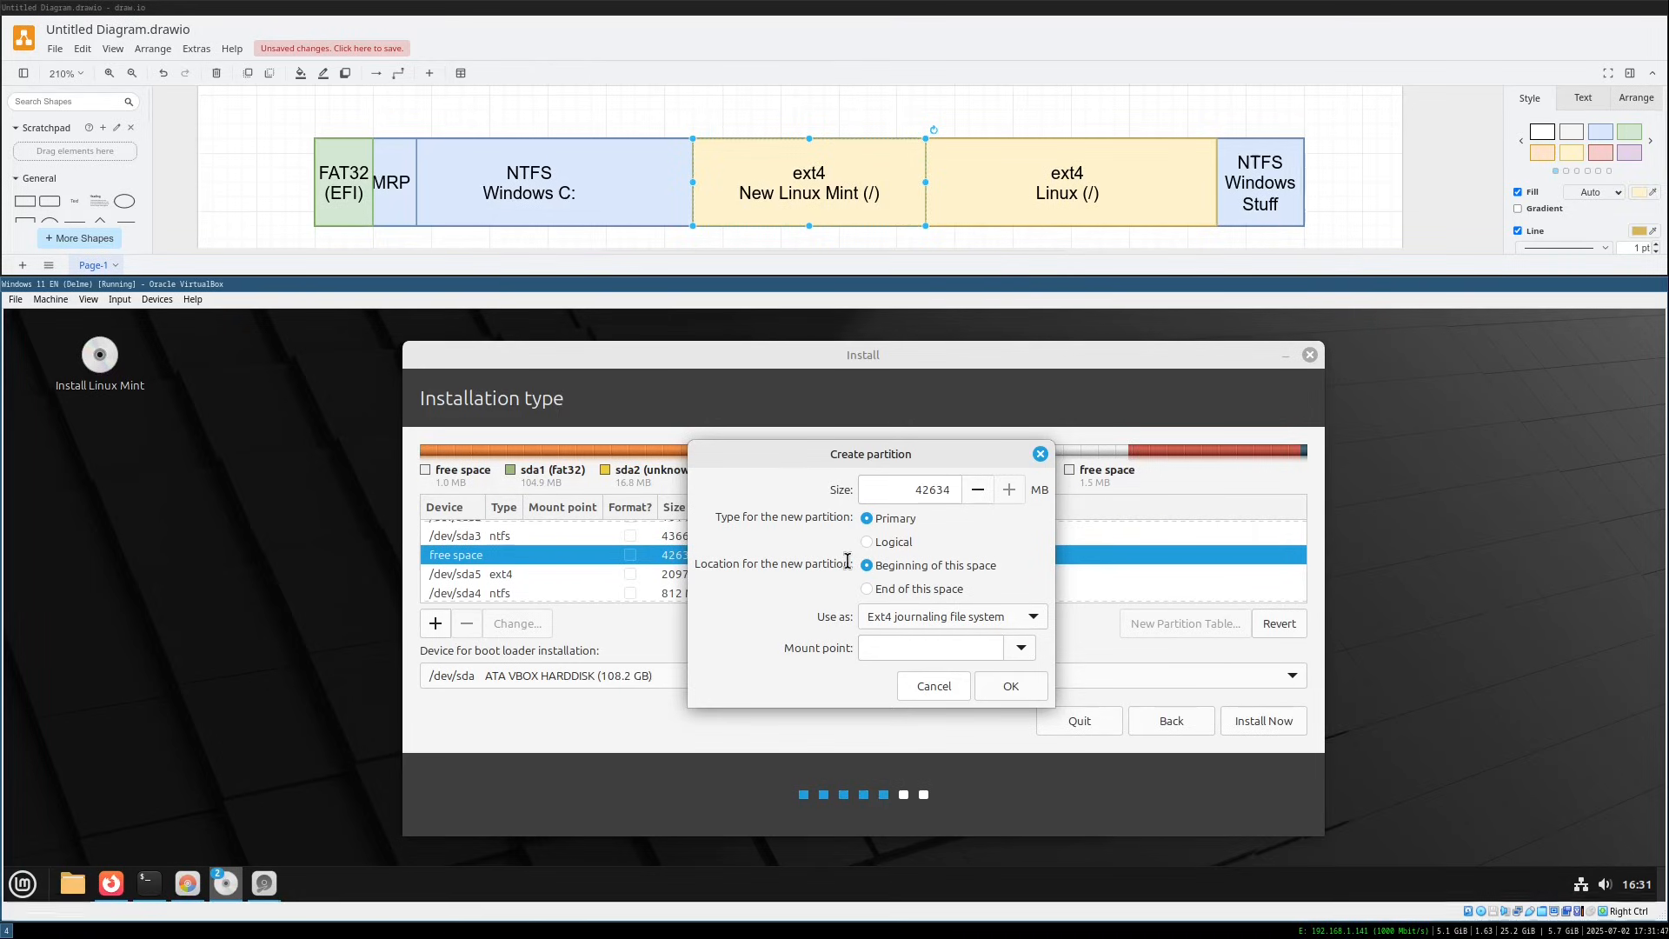
{"action": "left_click", "coordinate": [914, 613]}
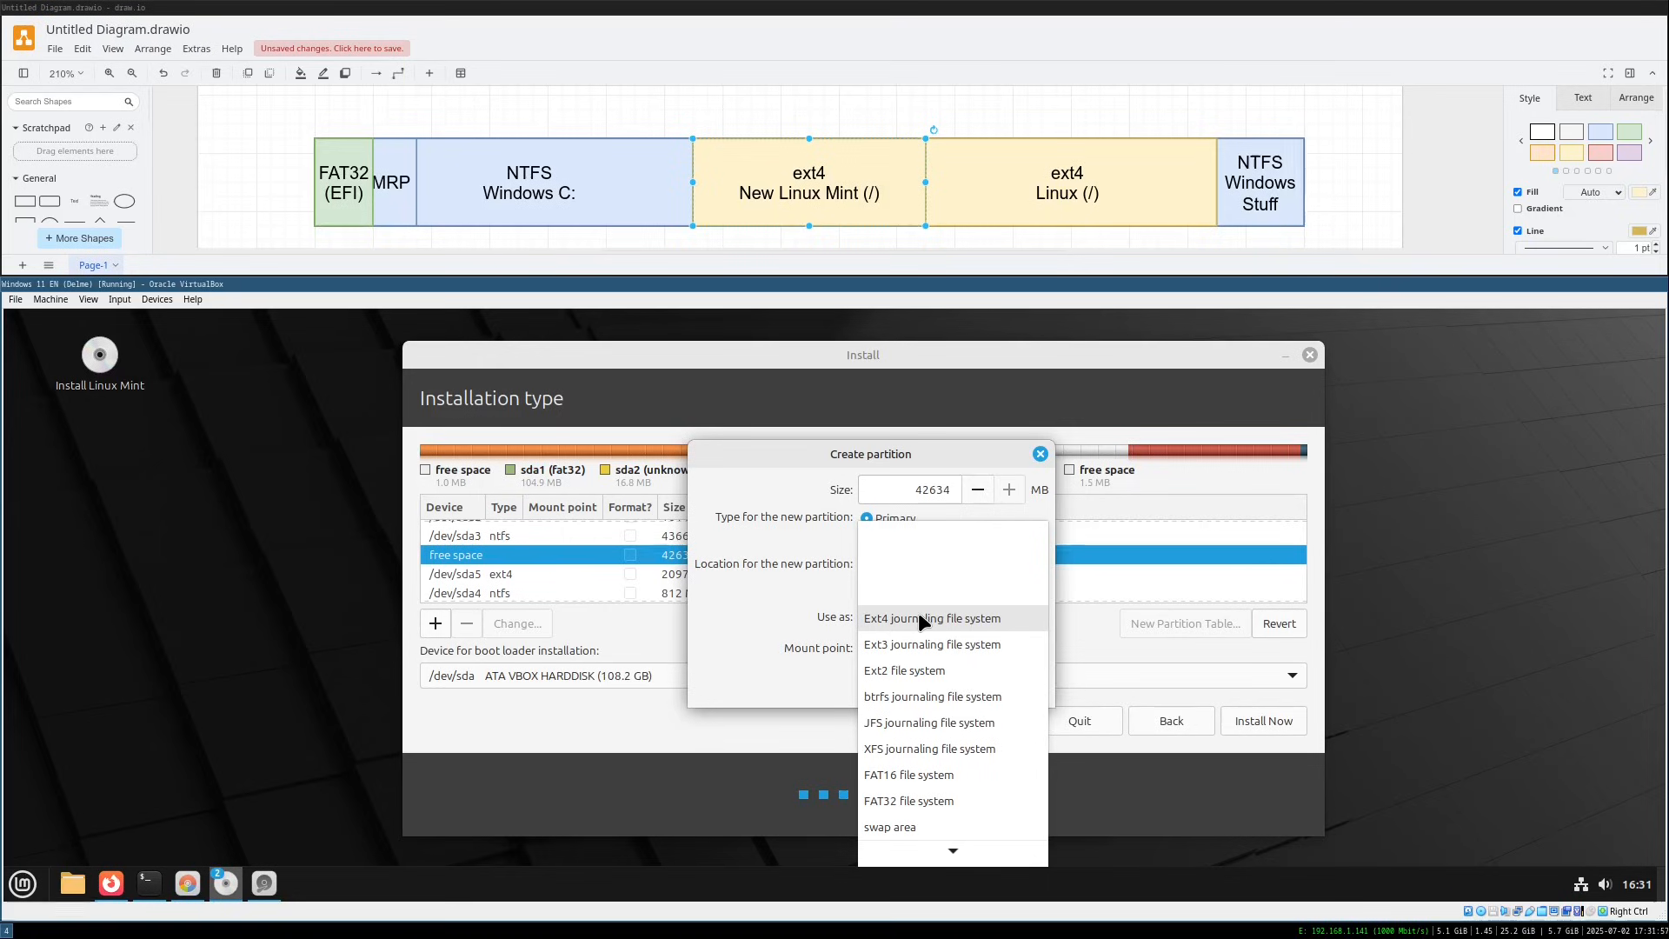
{"action": "scroll", "coordinate": [941, 692], "scroll_direction": "down", "scroll_amount": 2}
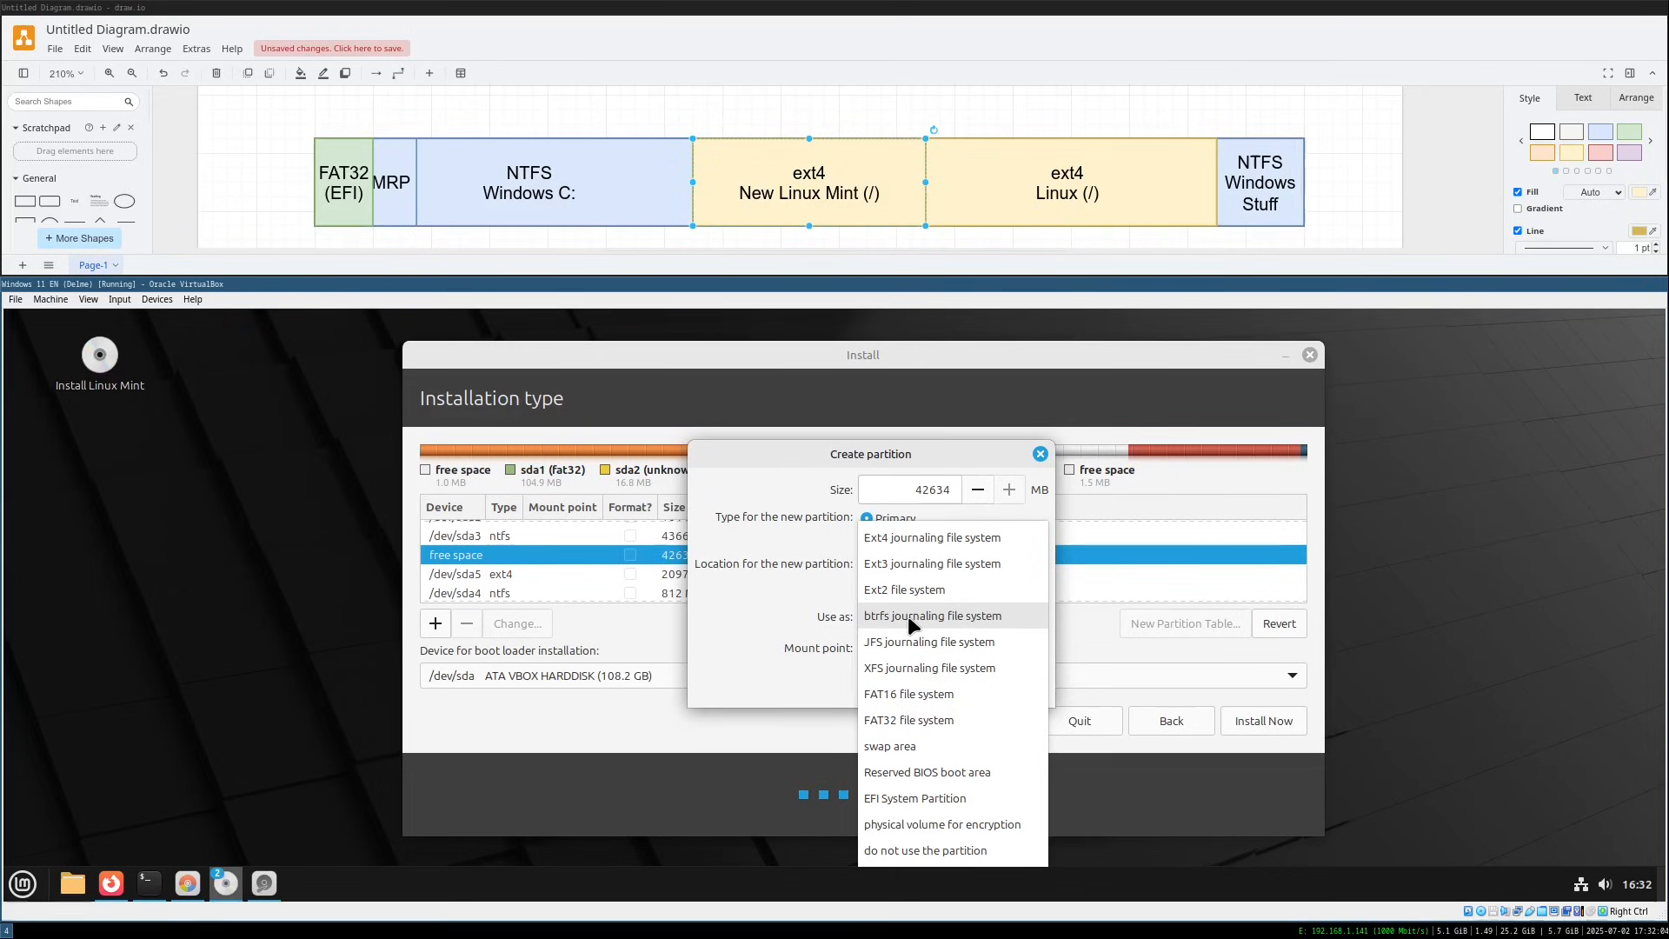
{"action": "left_click", "coordinate": [906, 538]}
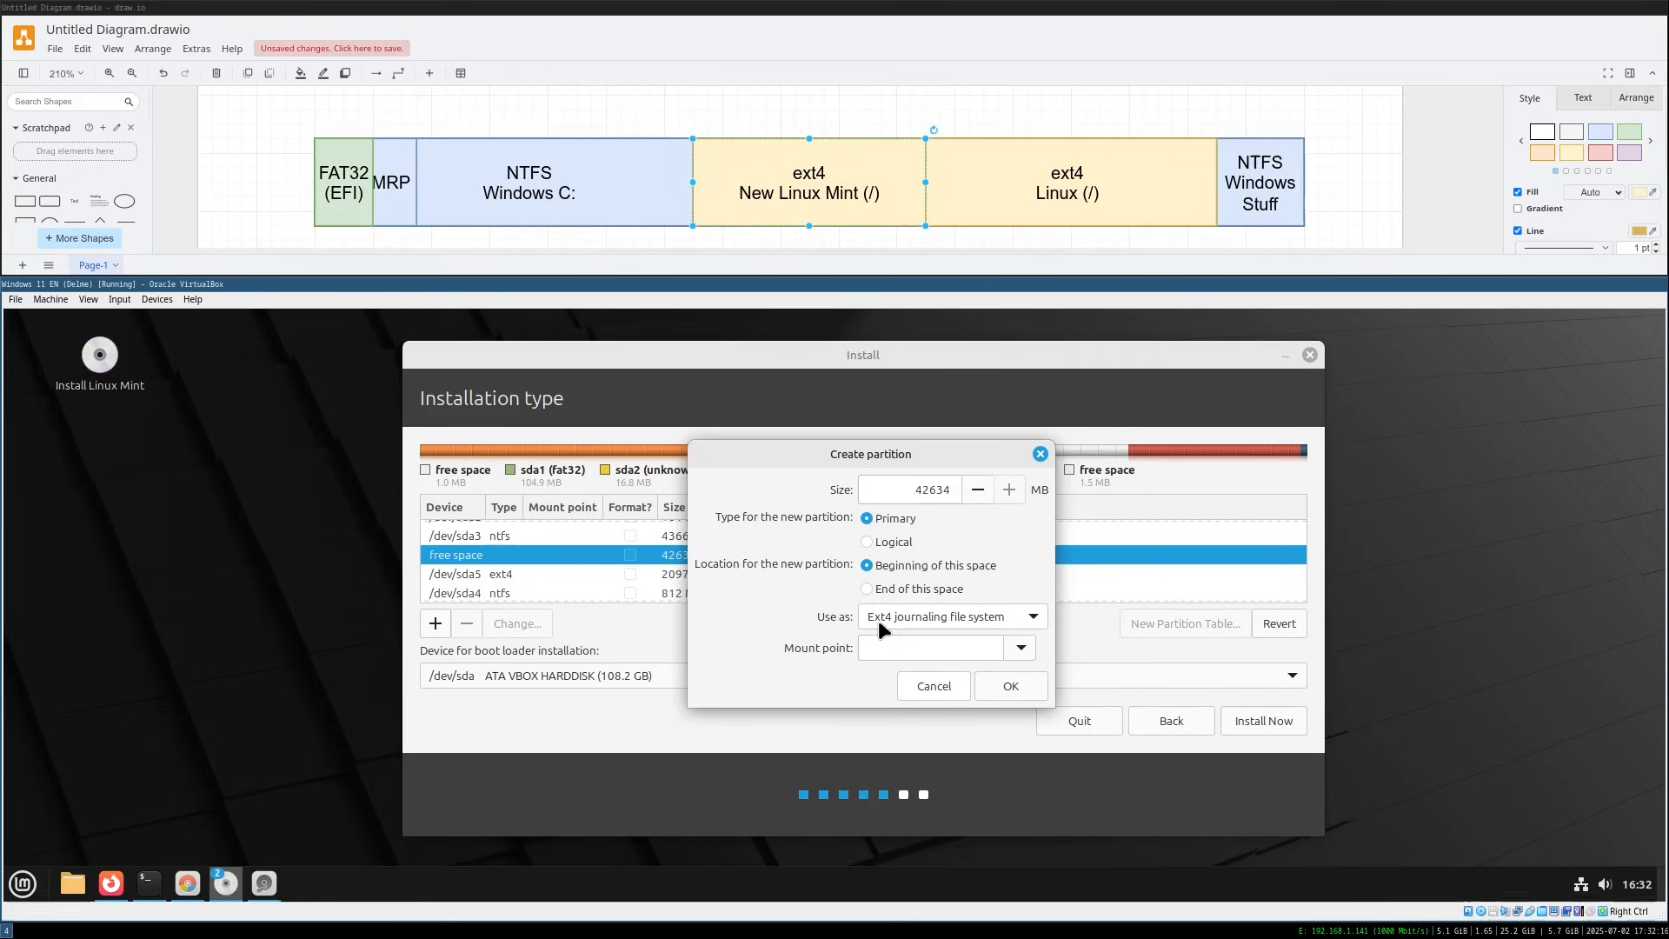
{"action": "left_click", "coordinate": [1022, 647]}
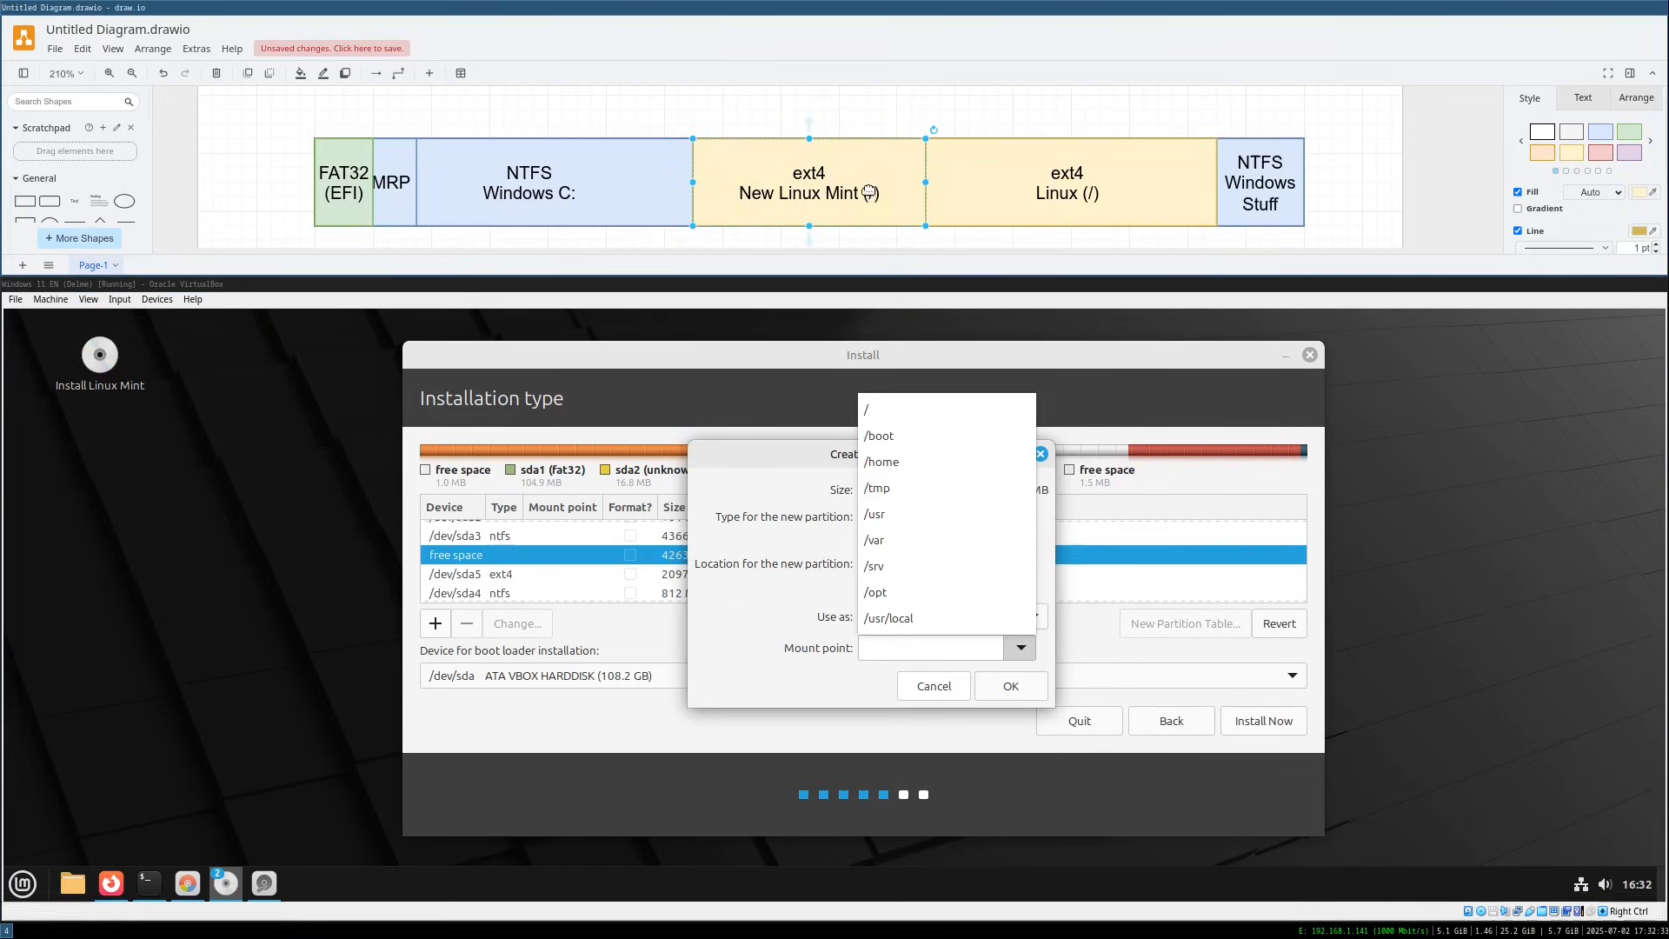
{"action": "left_click", "coordinate": [915, 411]}
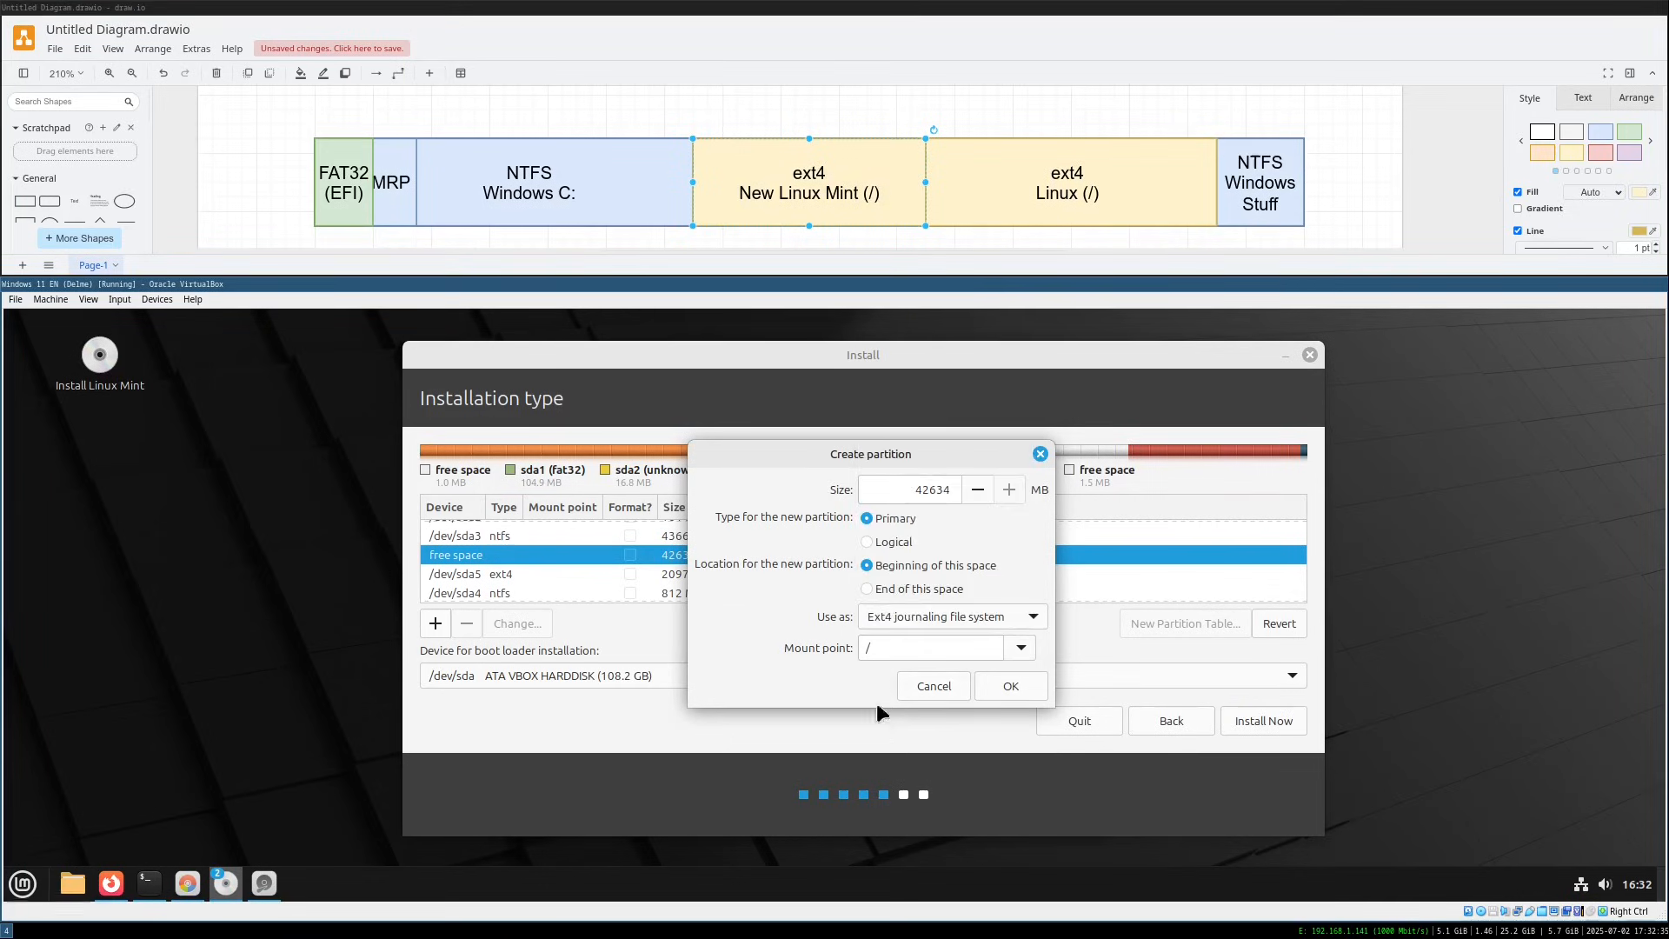
{"action": "left_click", "coordinate": [999, 685]}
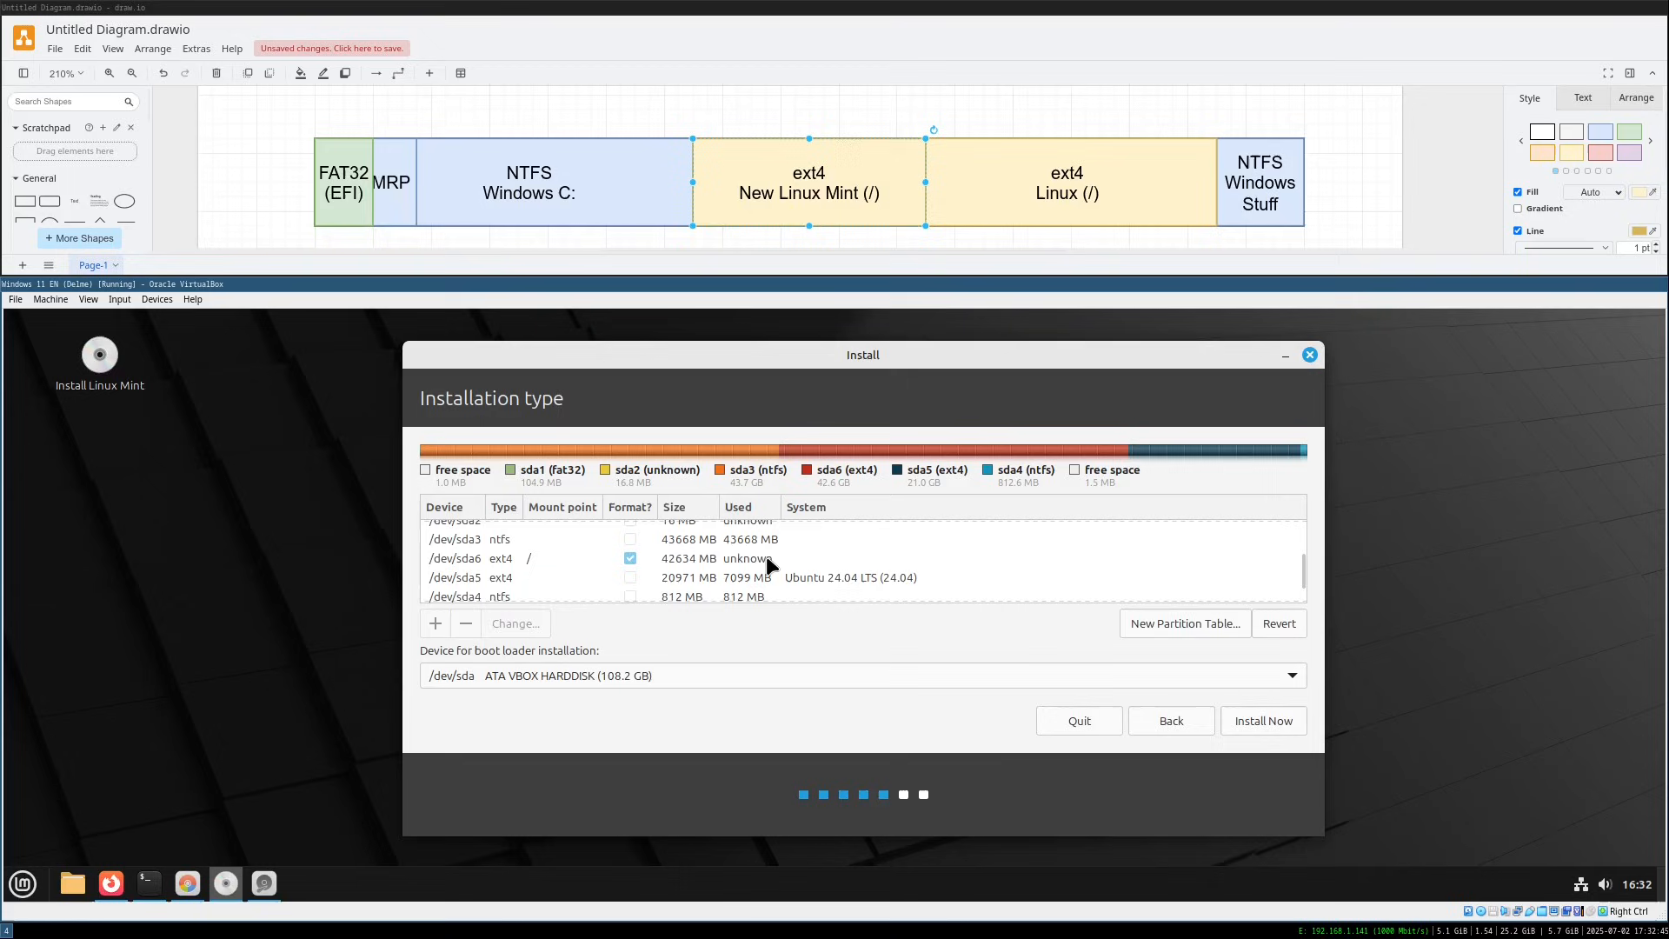
In the draw.io disk diagram, relabel the existing Linux block that matches /dev/sda5 as ext4 (/data)
{"action": "left_click", "coordinate": [766, 558]}
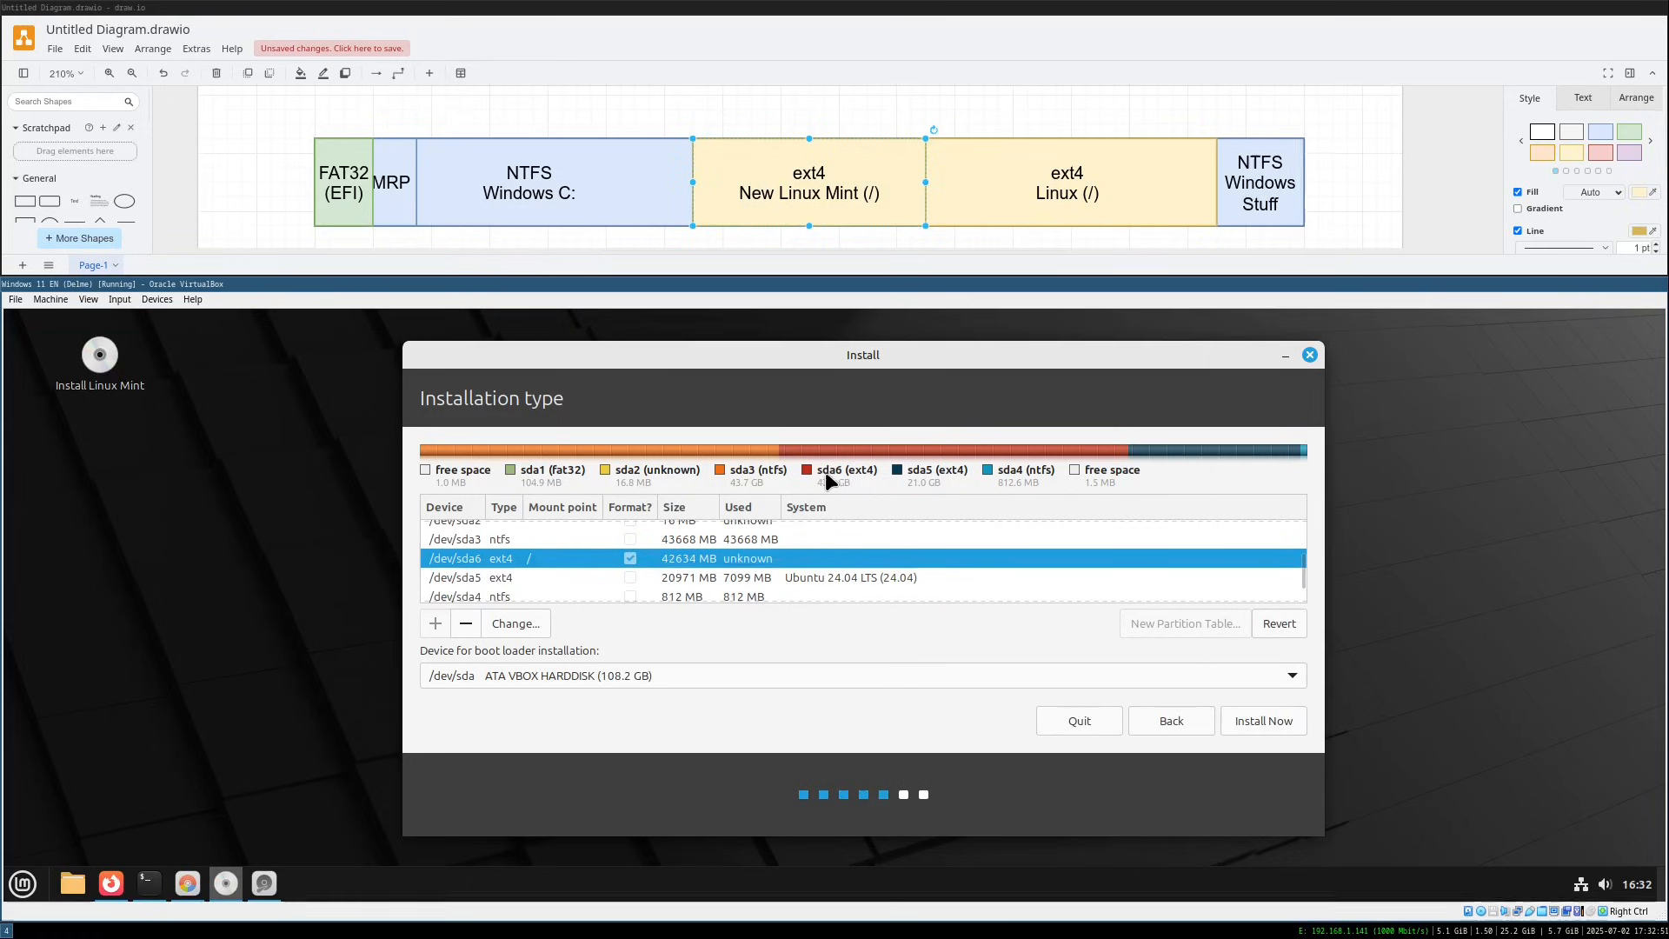
{"action": "scroll", "coordinate": [772, 549], "scroll_direction": "down", "scroll_amount": 1}
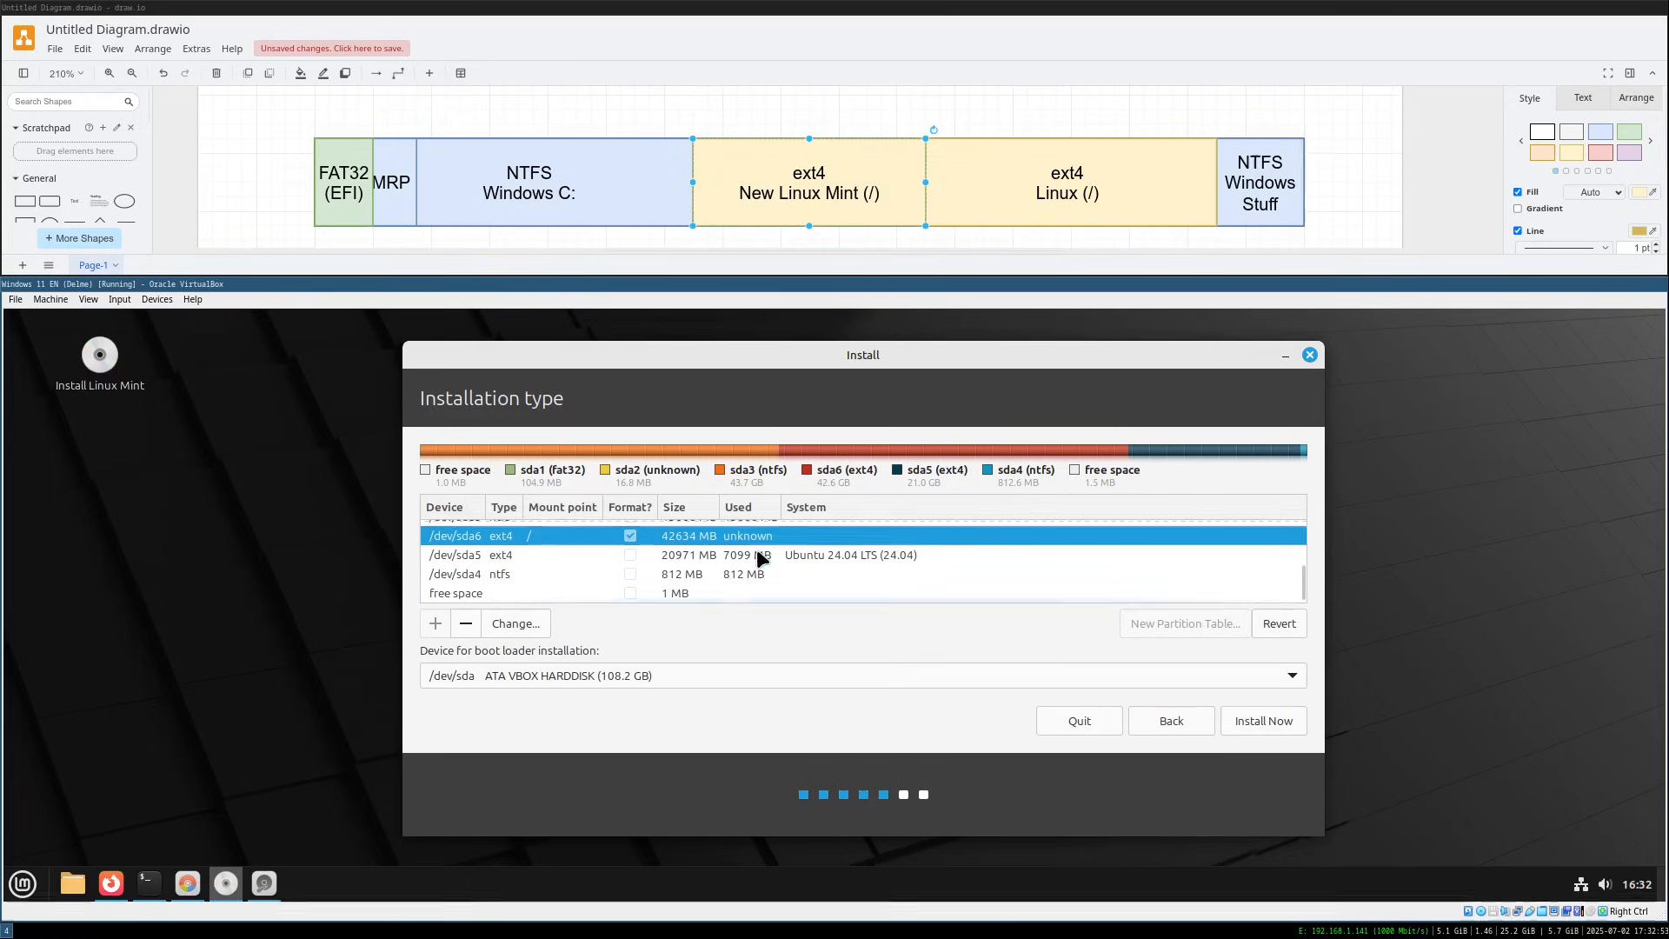
{"action": "left_click", "coordinate": [746, 551]}
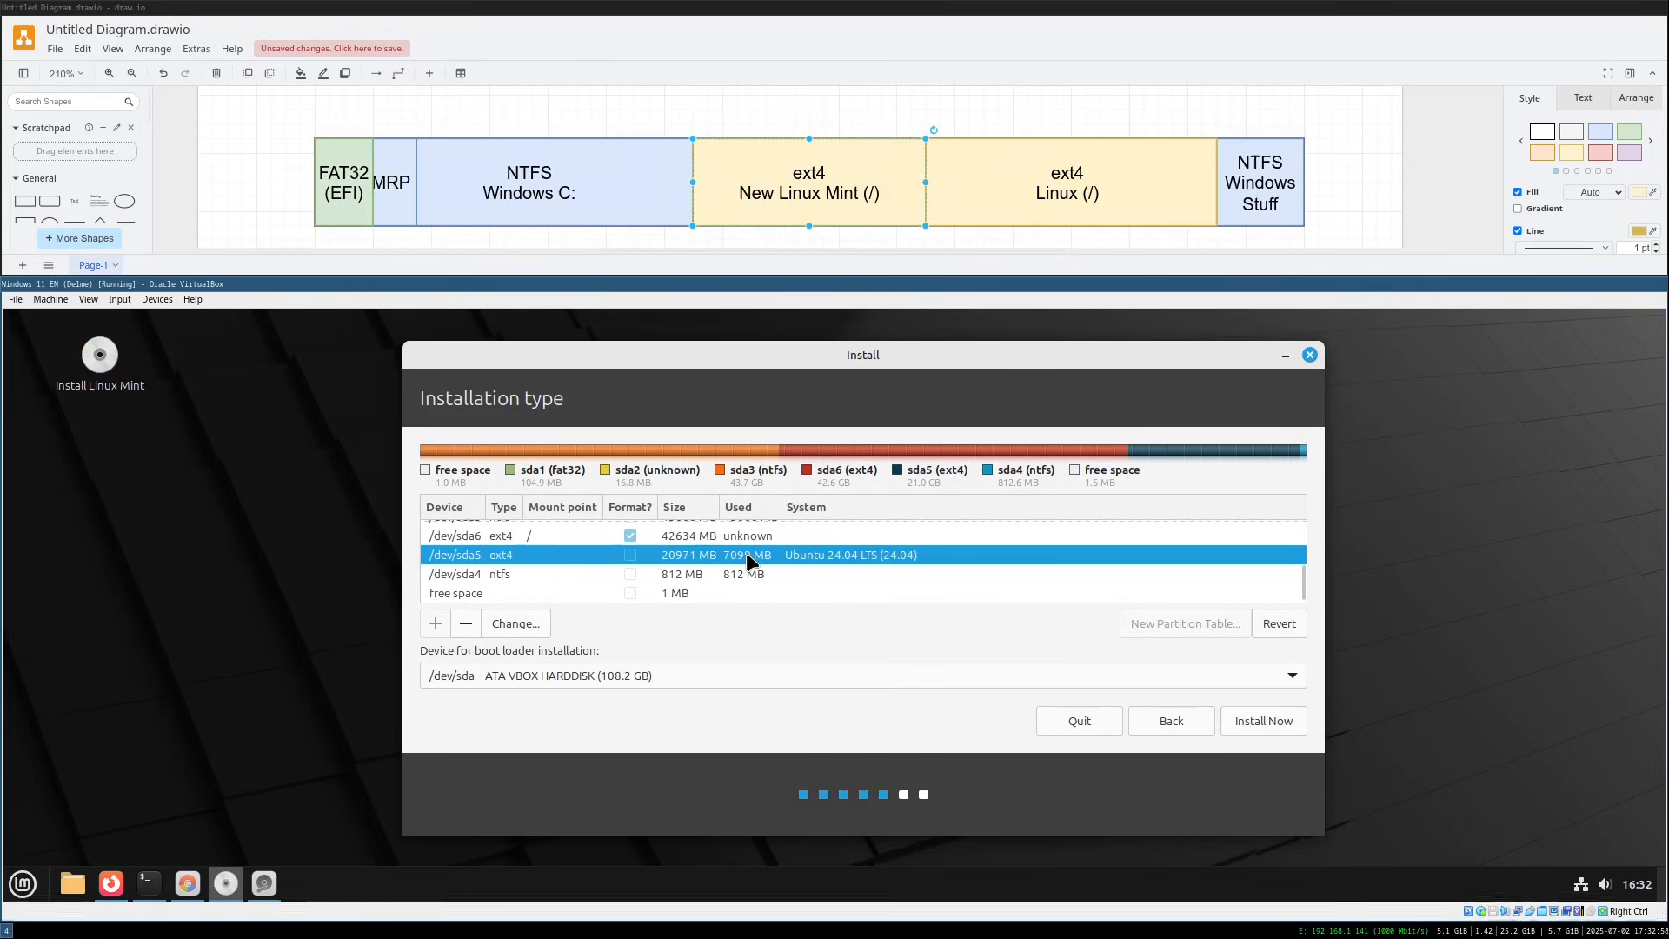
{"action": "double_click", "coordinate": [1067, 187]}
{"action": "double_click", "coordinate": [1058, 192]}
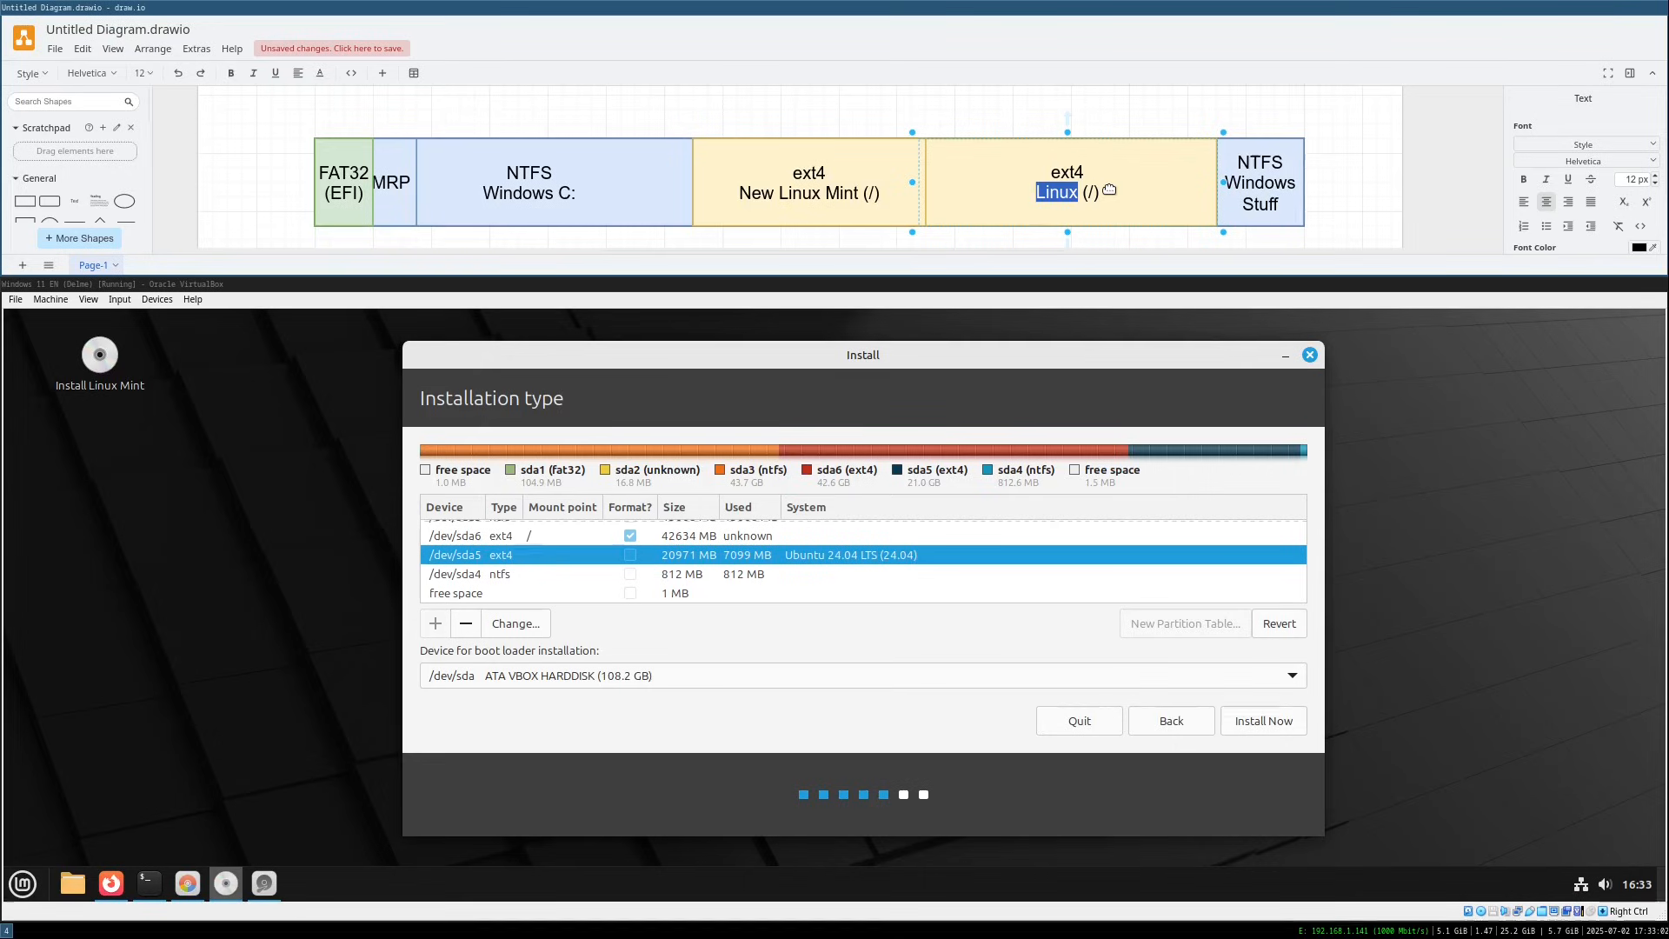
{"action": "key", "text": "Delete"}
{"action": "key", "text": "Delete"}
{"action": "key", "text": "Right"}
{"action": "key", "text": "Right"}
{"action": "type", "text": "data"}
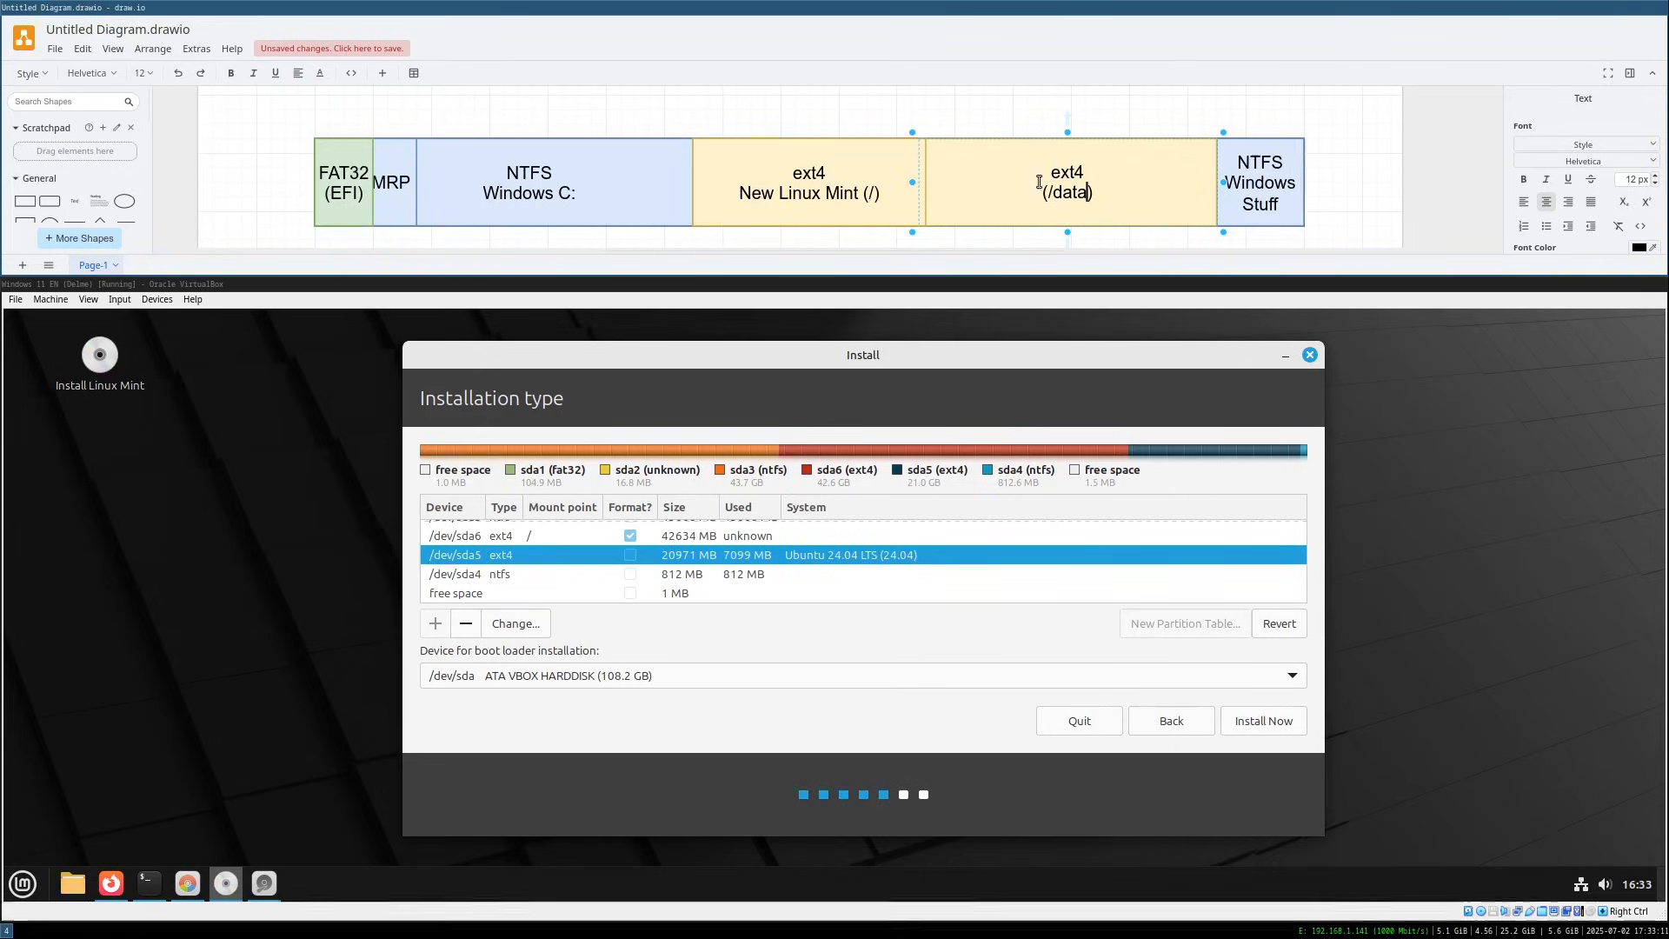
{"action": "left_click", "coordinate": [1028, 117]}
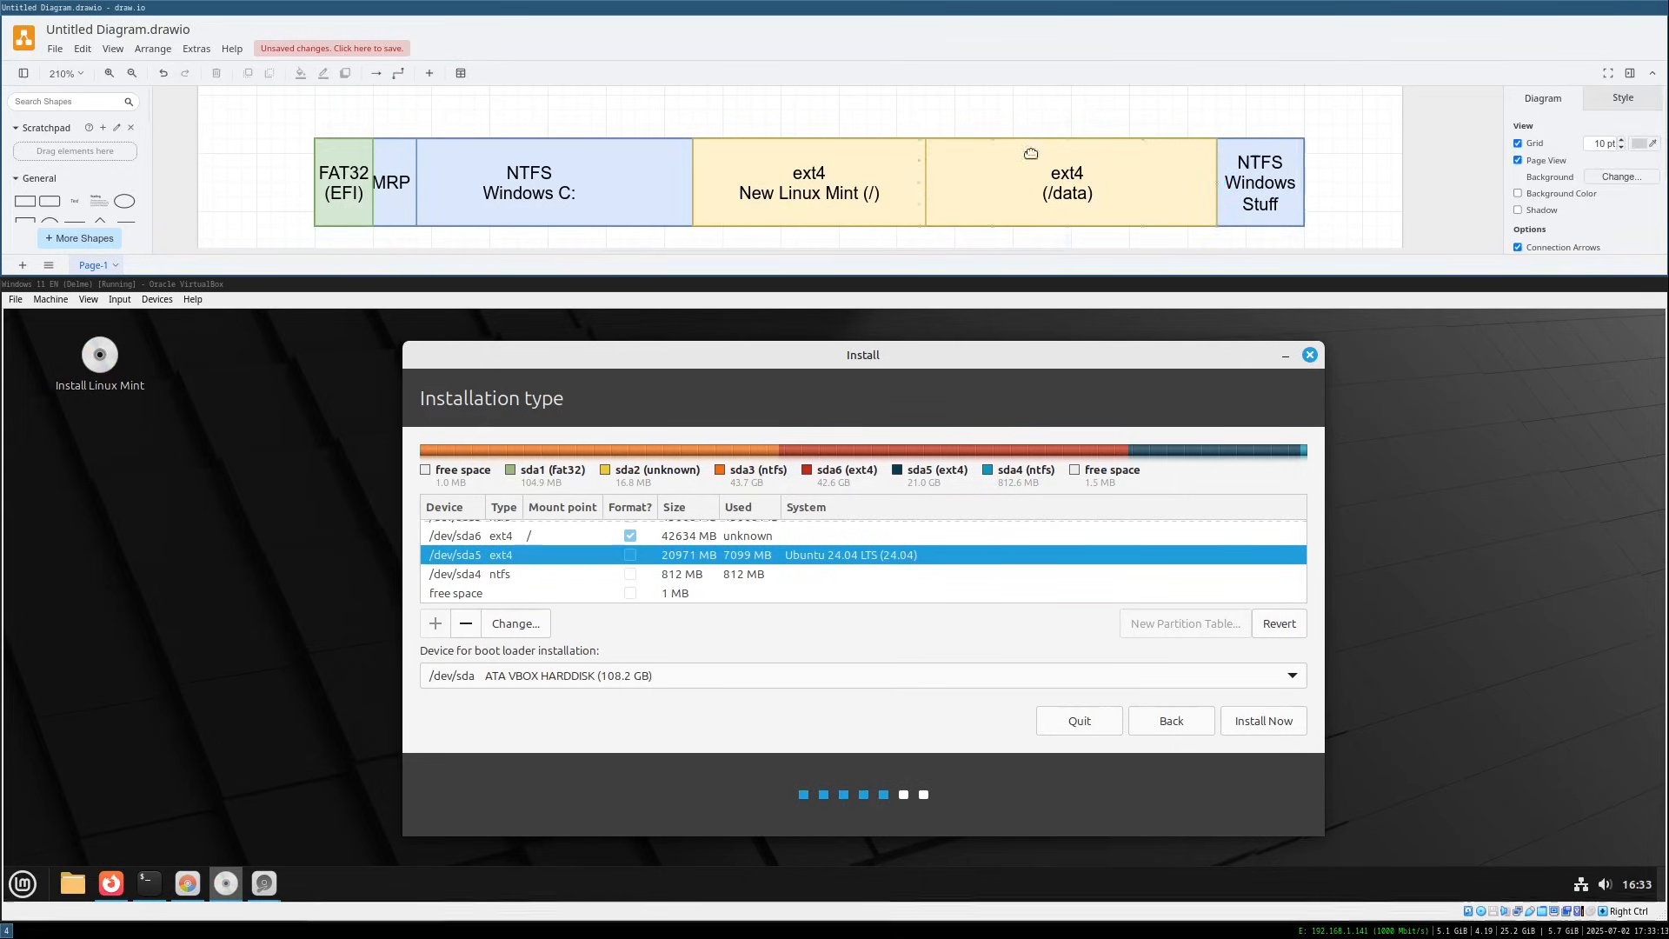
Change the mount point in that ext4 block's label from data to /home in the diagram
{"action": "double_click", "coordinate": [1069, 193]}
{"action": "left_click", "coordinate": [1070, 194]}
{"action": "double_click", "coordinate": [1069, 192]}
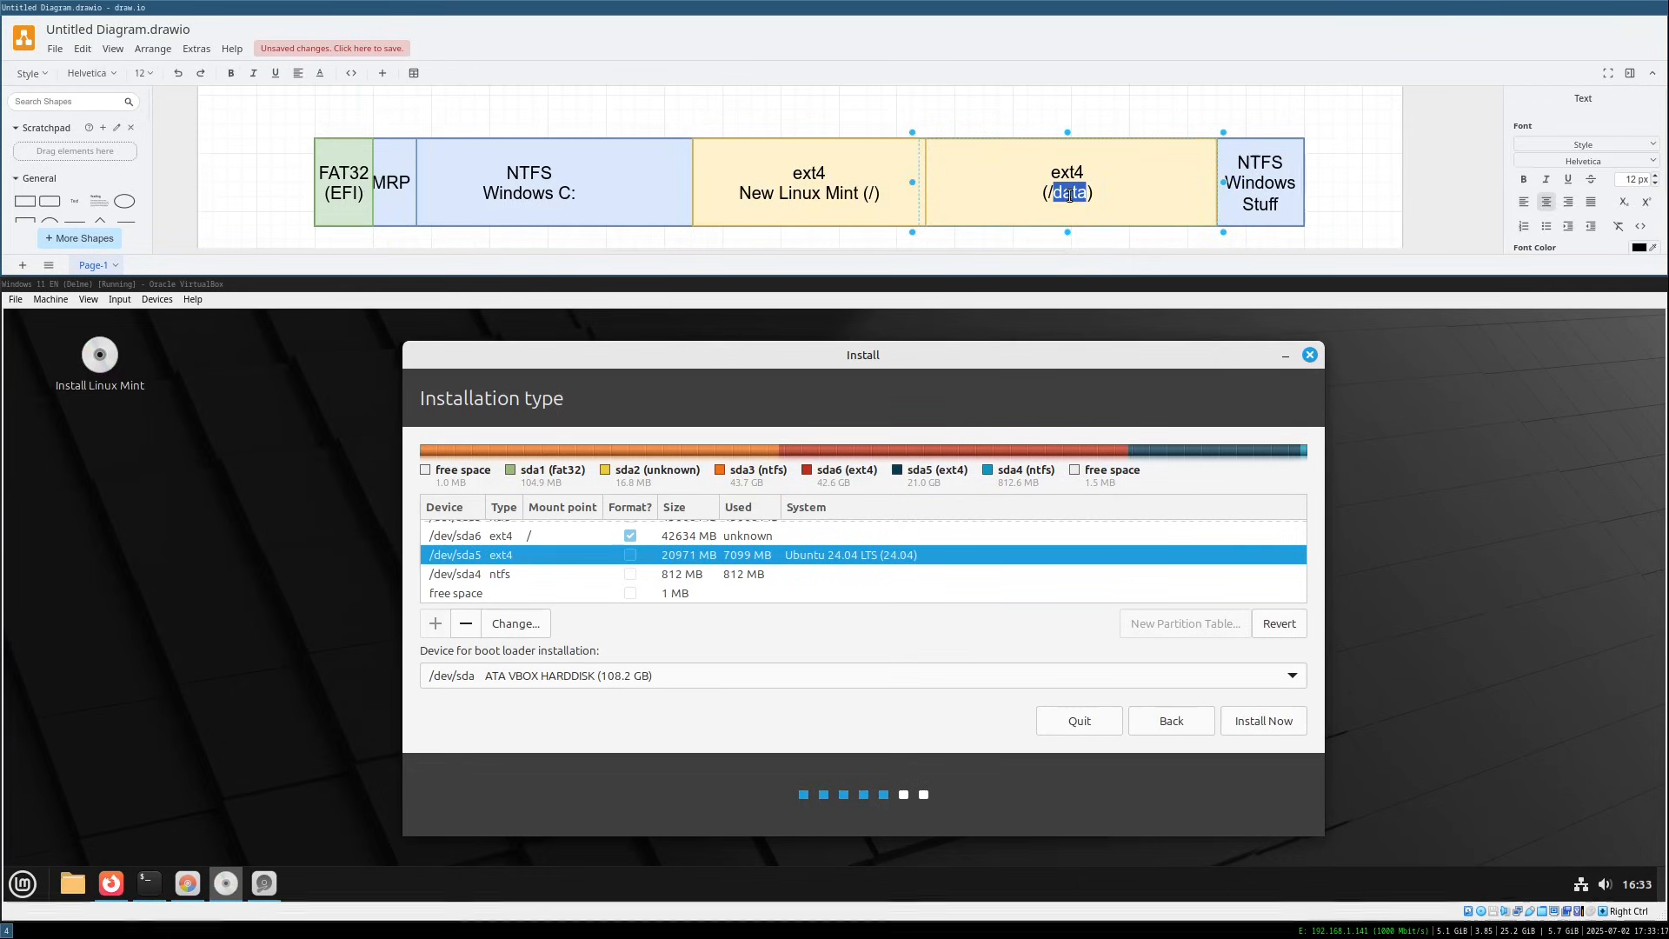
{"action": "type", "text": "home"}
{"action": "left_click", "coordinate": [1004, 122]}
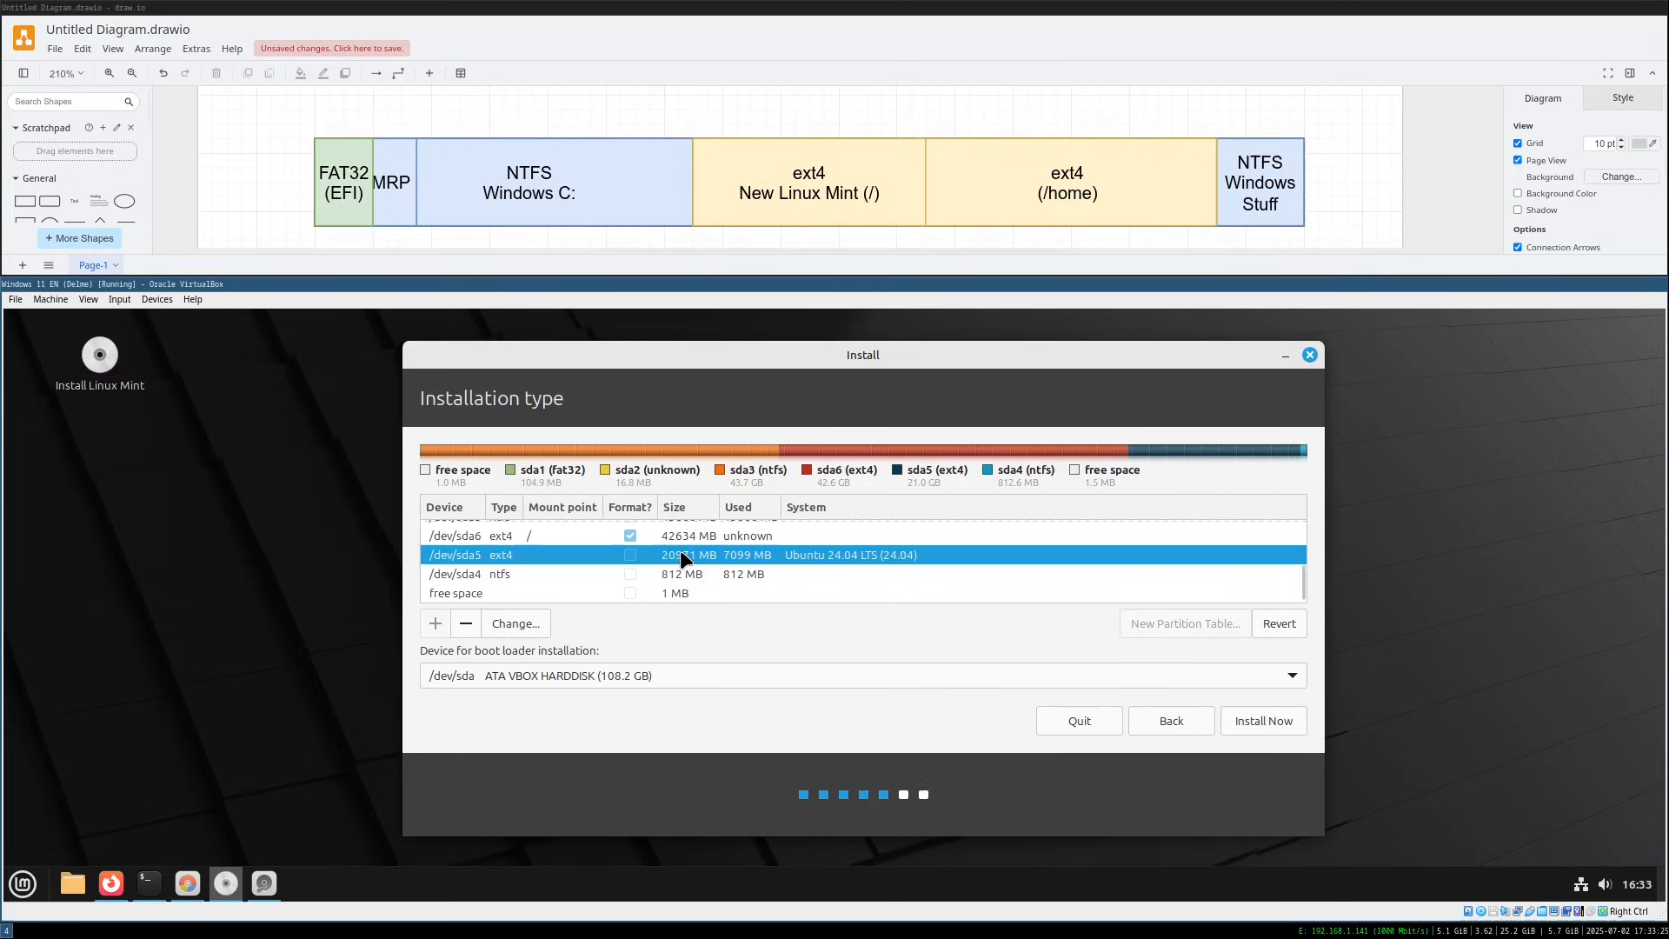
In the installer, edit /dev/sda5 to be used as Ext4 journaling file system with mount point /home, leaving it unformatted
{"action": "left_click", "coordinate": [515, 619]}
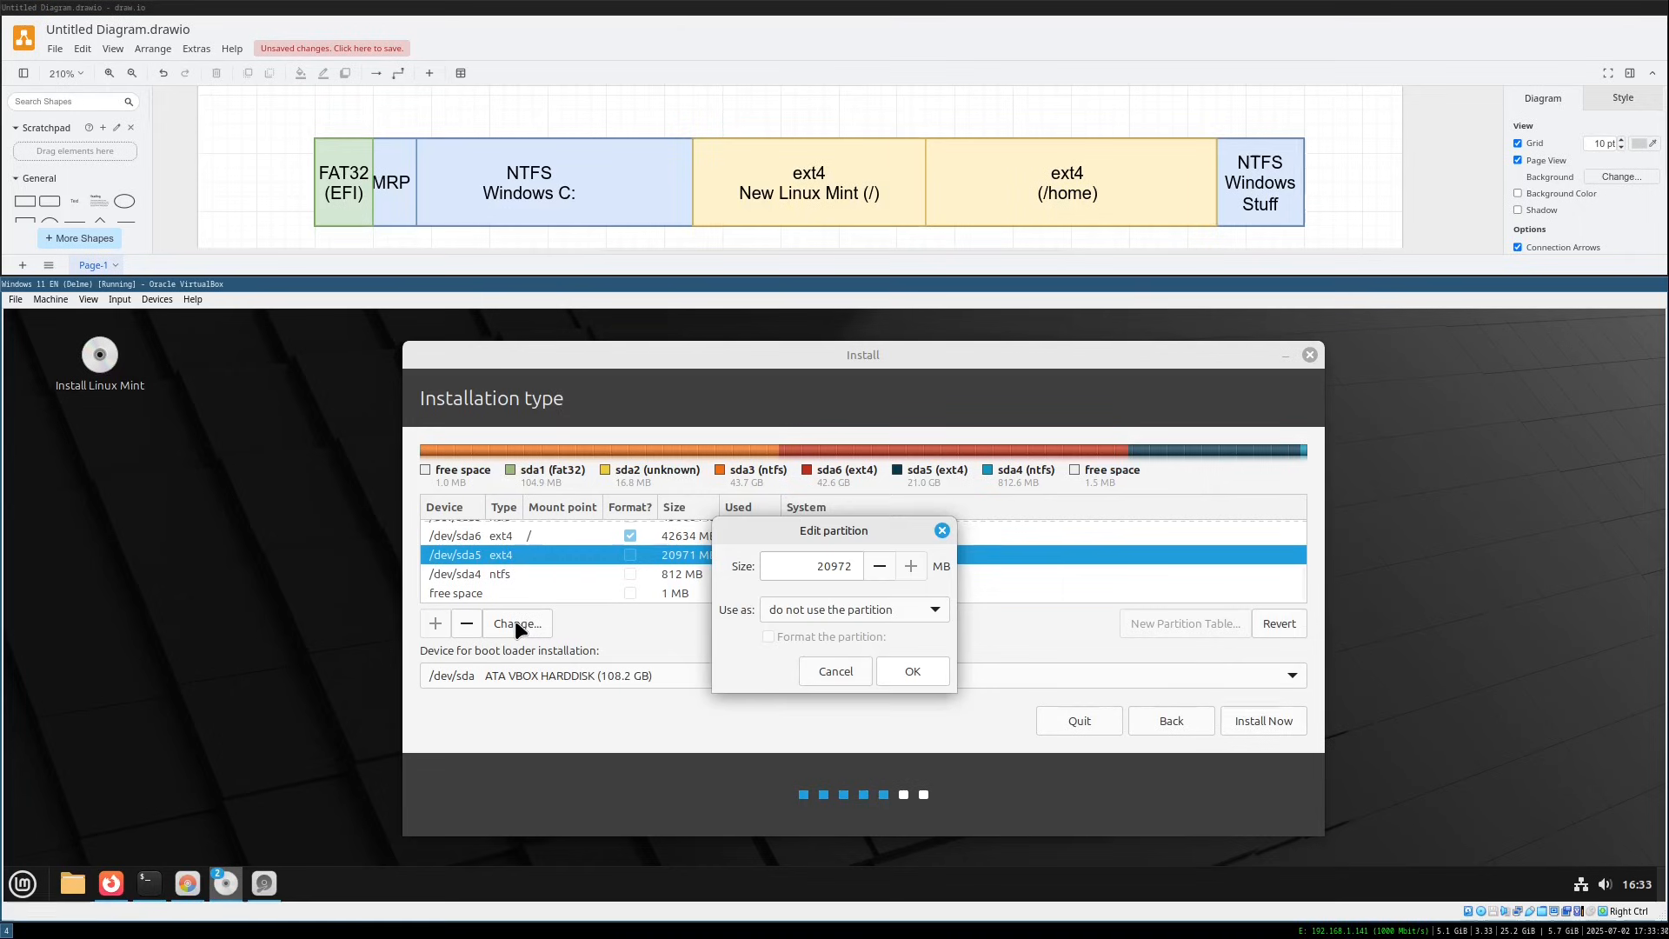
{"action": "left_click", "coordinate": [838, 611]}
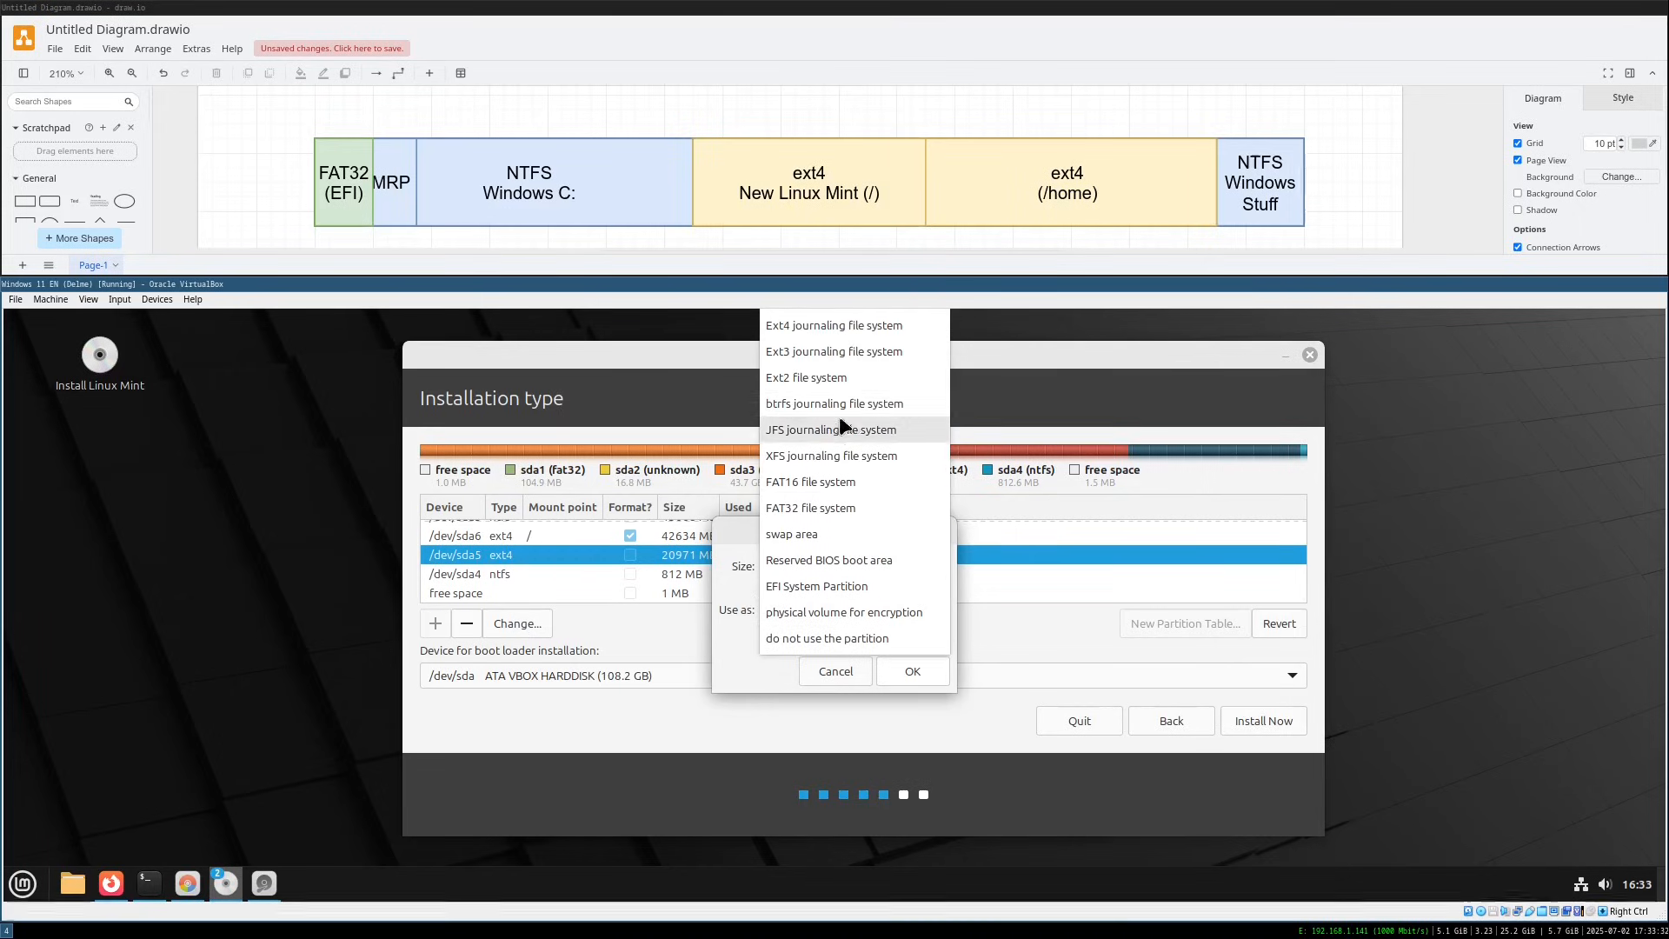
{"action": "left_click", "coordinate": [808, 324]}
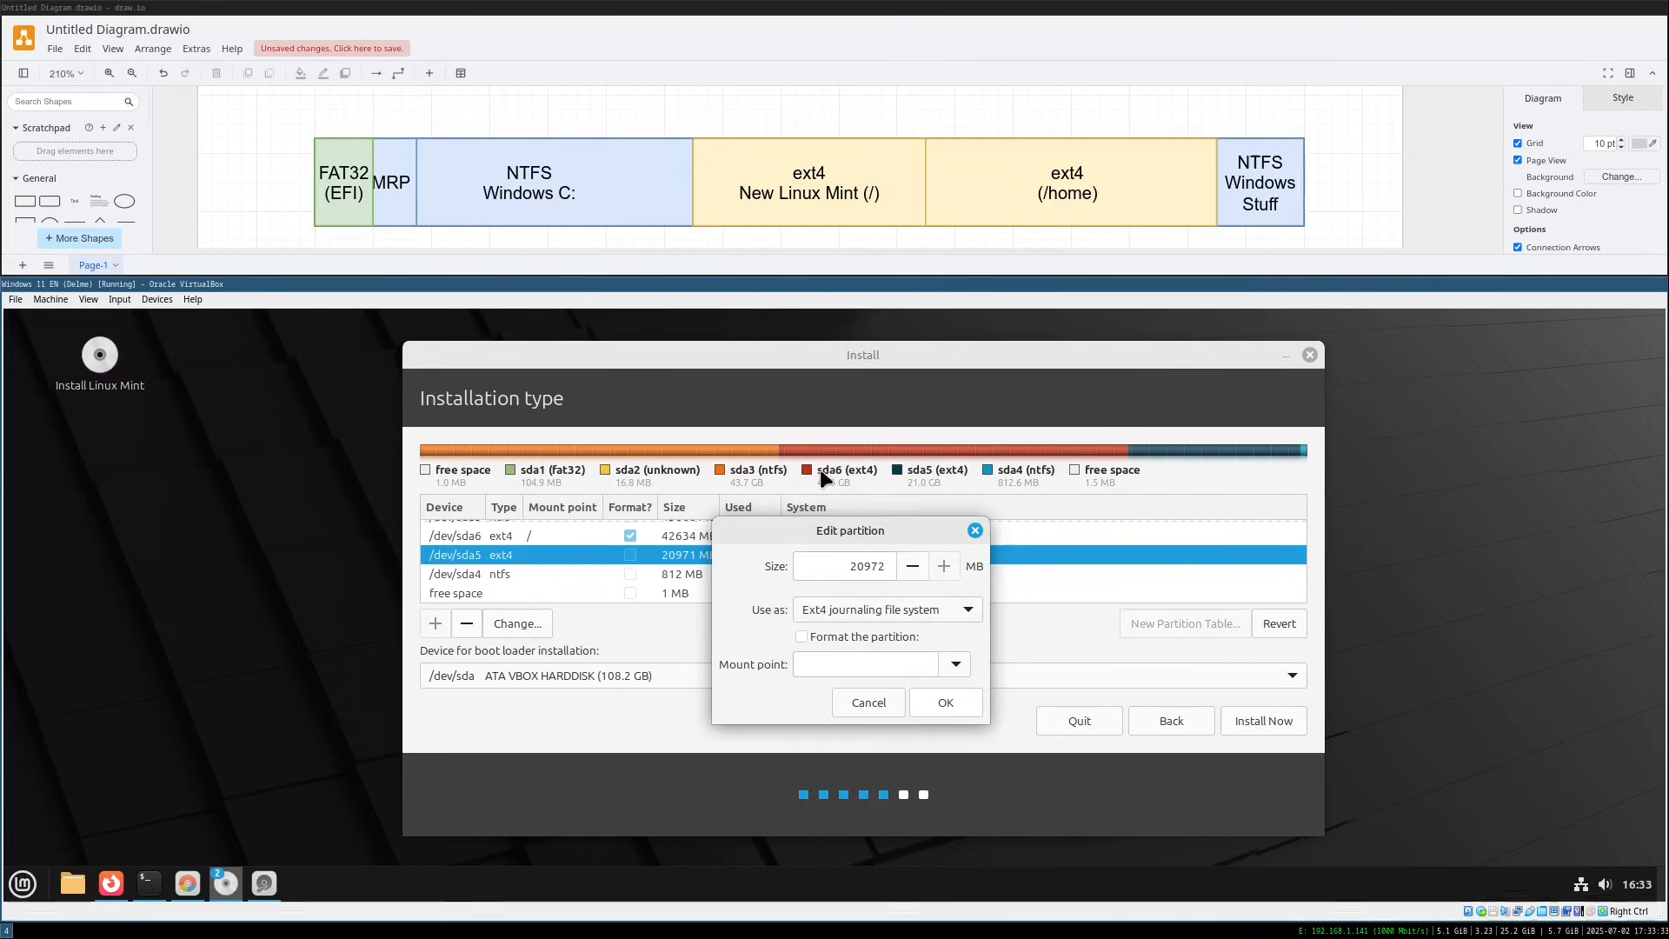
{"action": "left_click", "coordinate": [955, 666]}
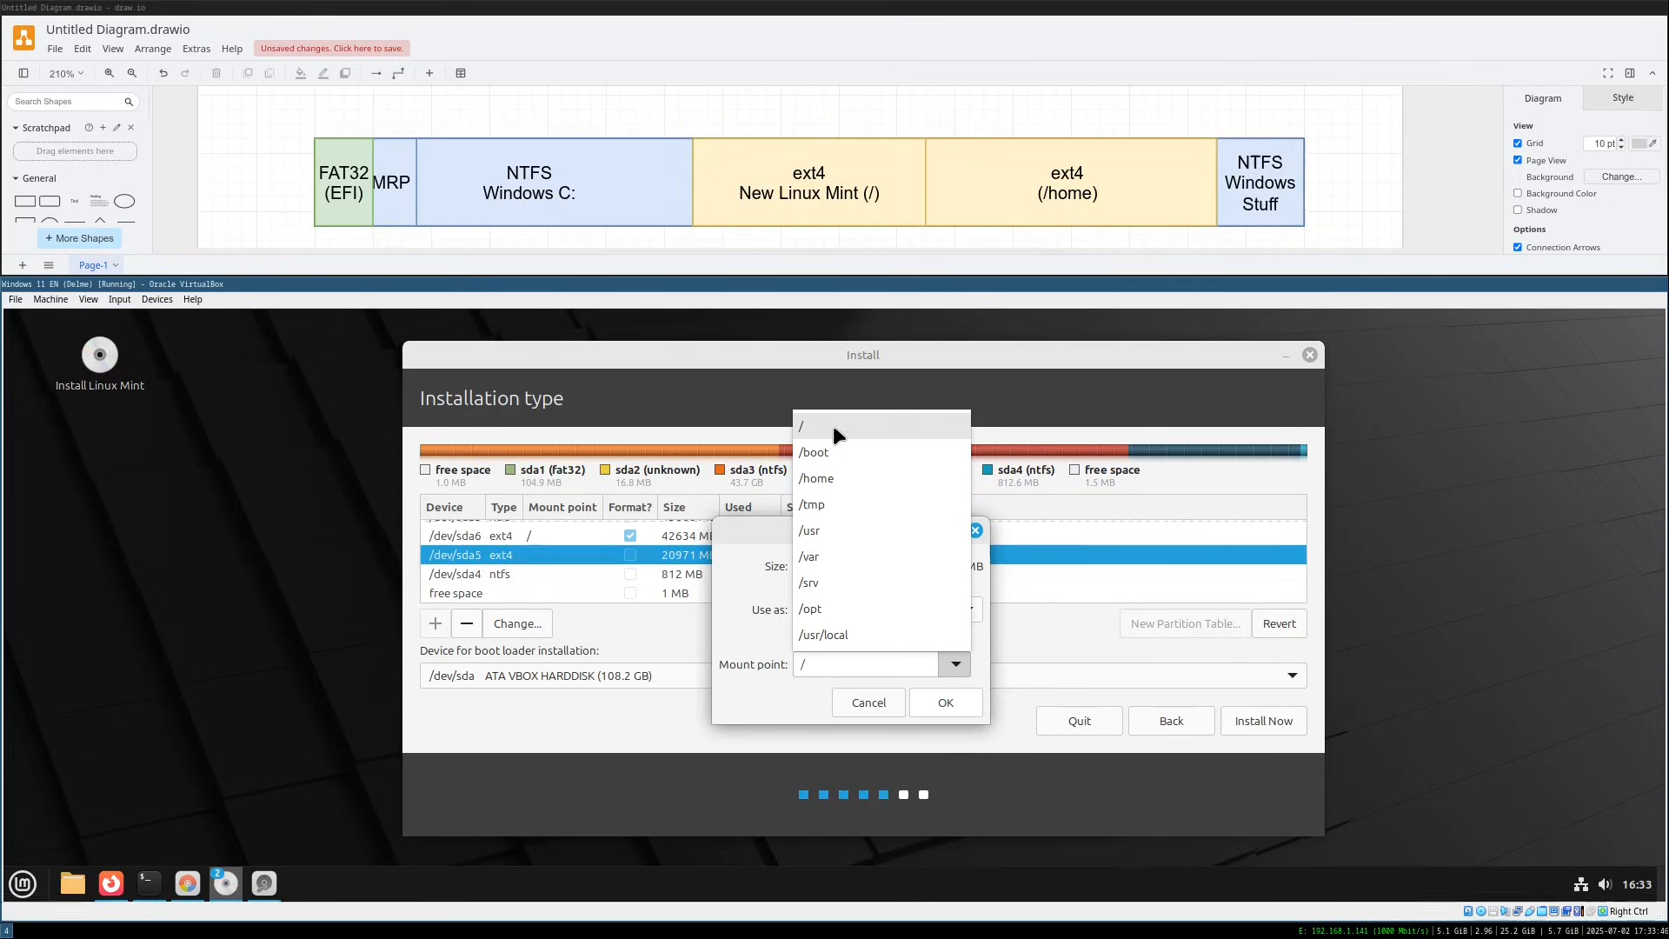
{"action": "left_click", "coordinate": [832, 478]}
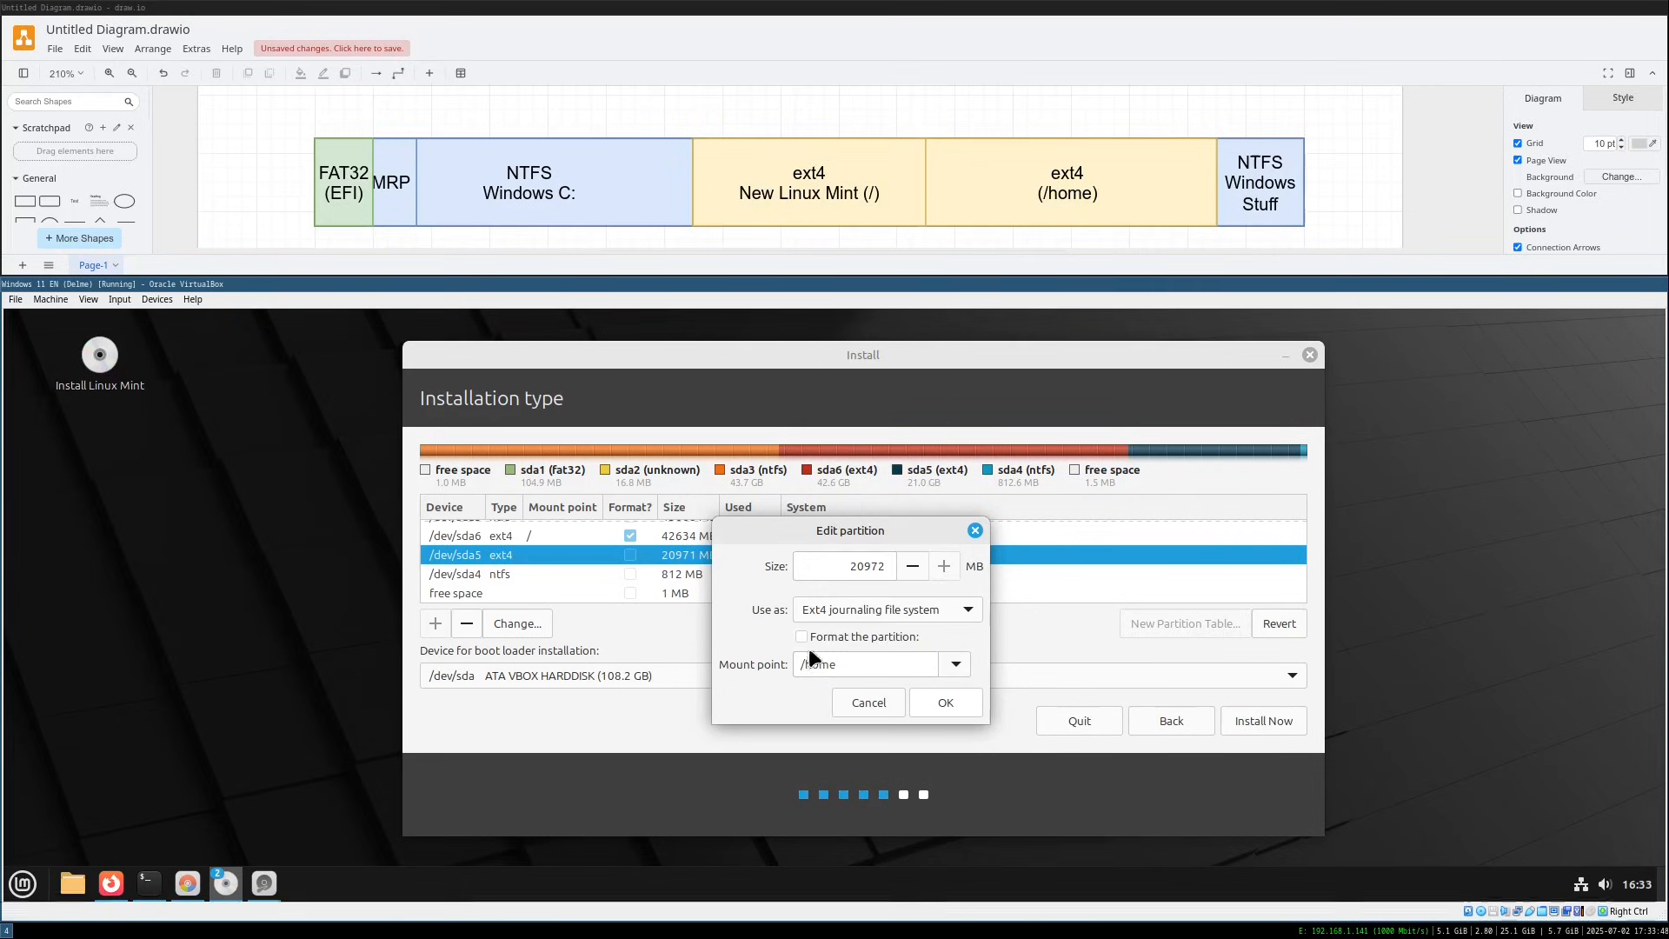
Change the mount point of /dev/sda5 to /data and accept the partition edit
{"action": "left_click", "coordinate": [953, 664]}
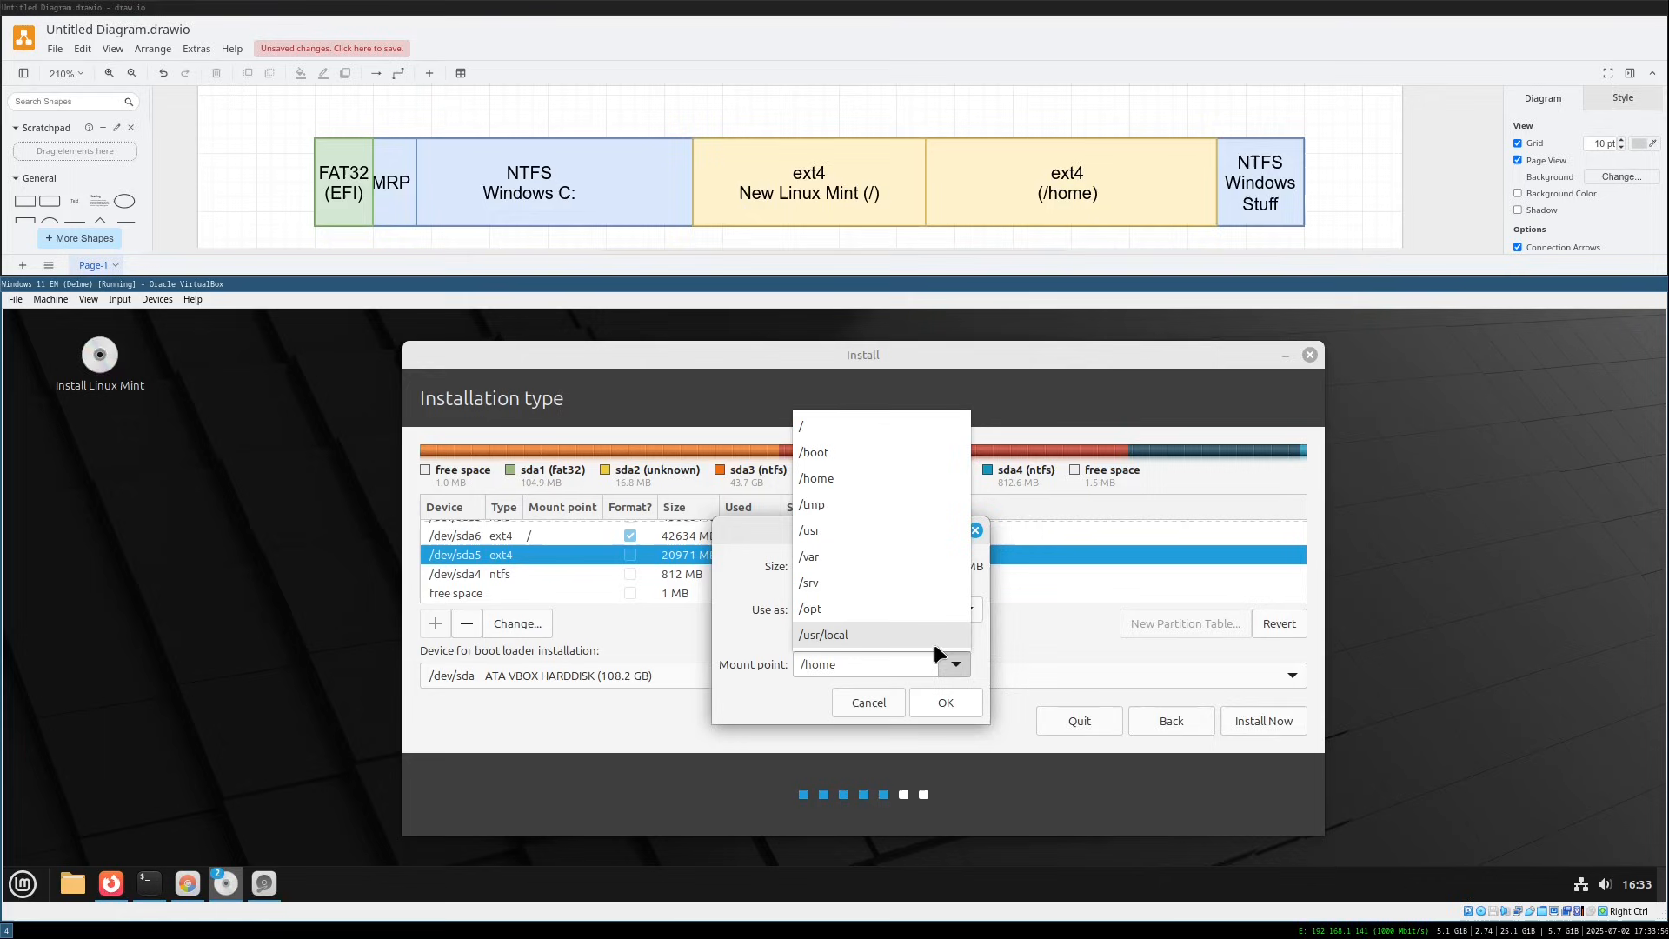
{"action": "left_click", "coordinate": [842, 429]}
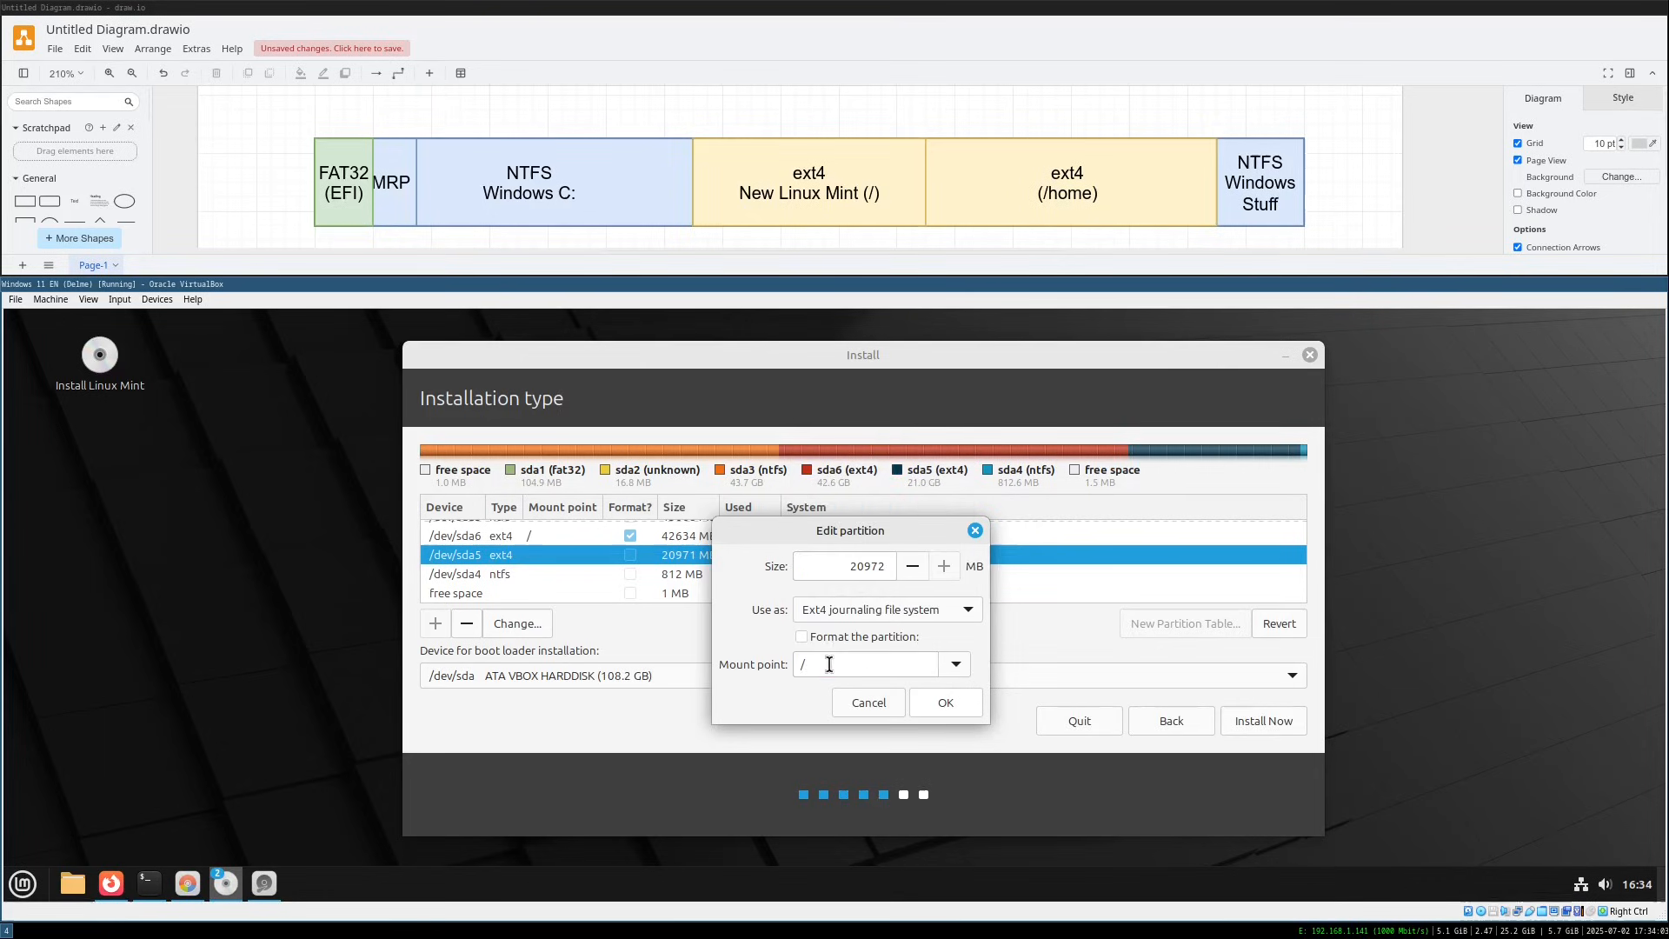
{"action": "left_click", "coordinate": [830, 664]}
{"action": "type", "text": "data"}
{"action": "left_click", "coordinate": [944, 703]}
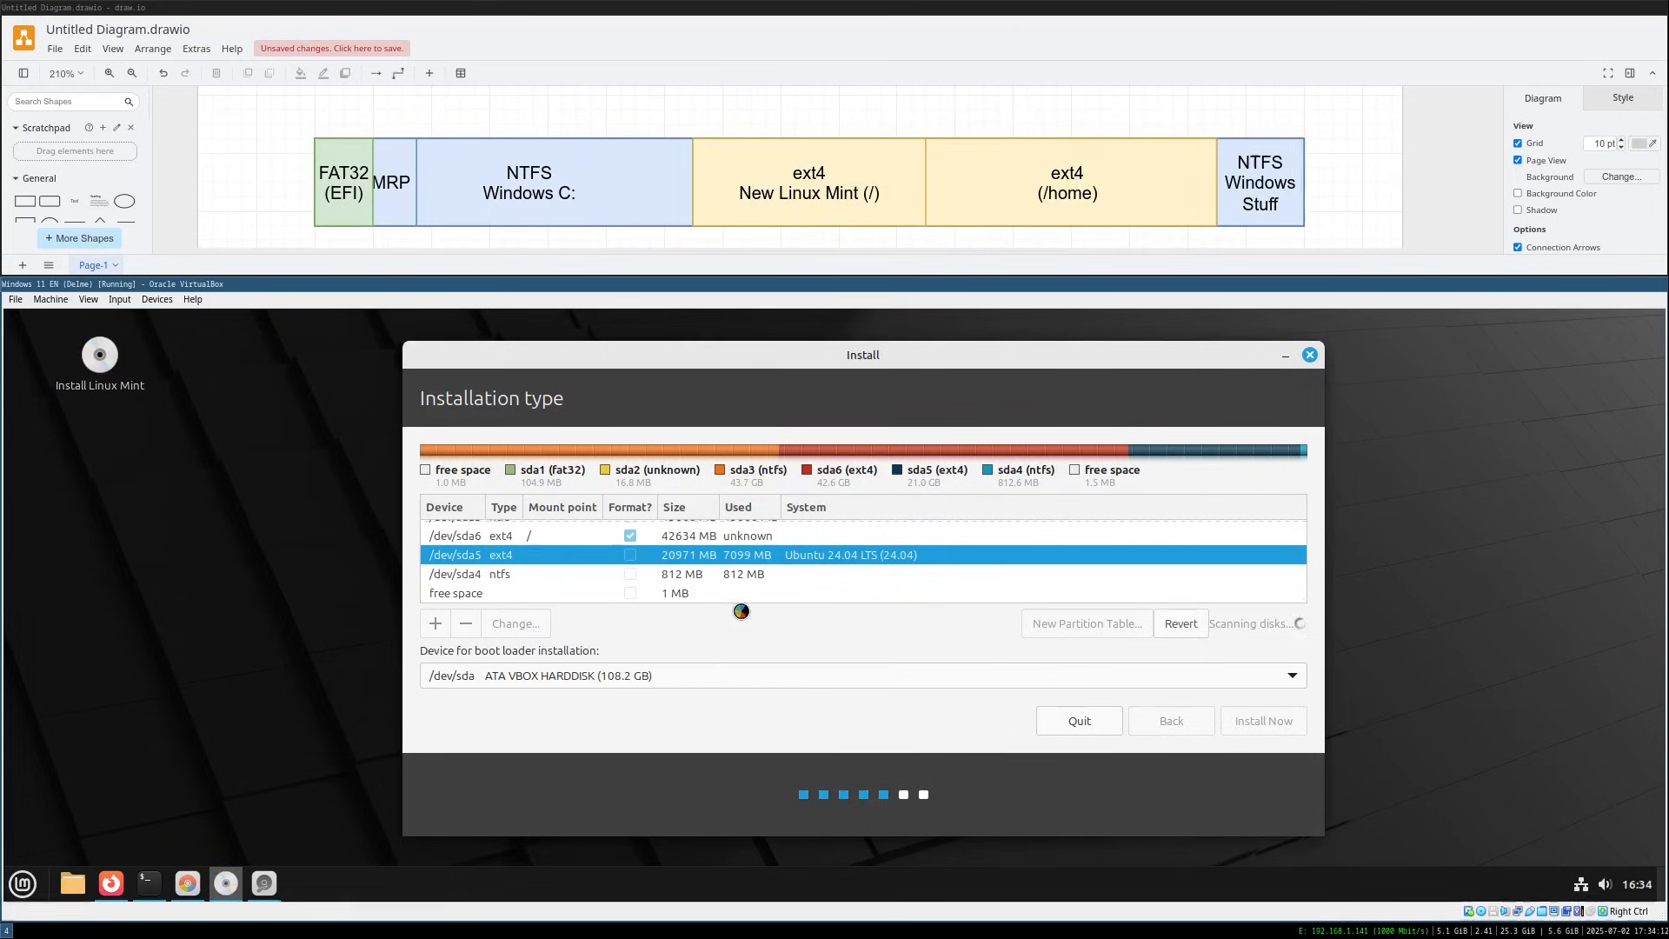
{"action": "left_click", "coordinate": [743, 555]}
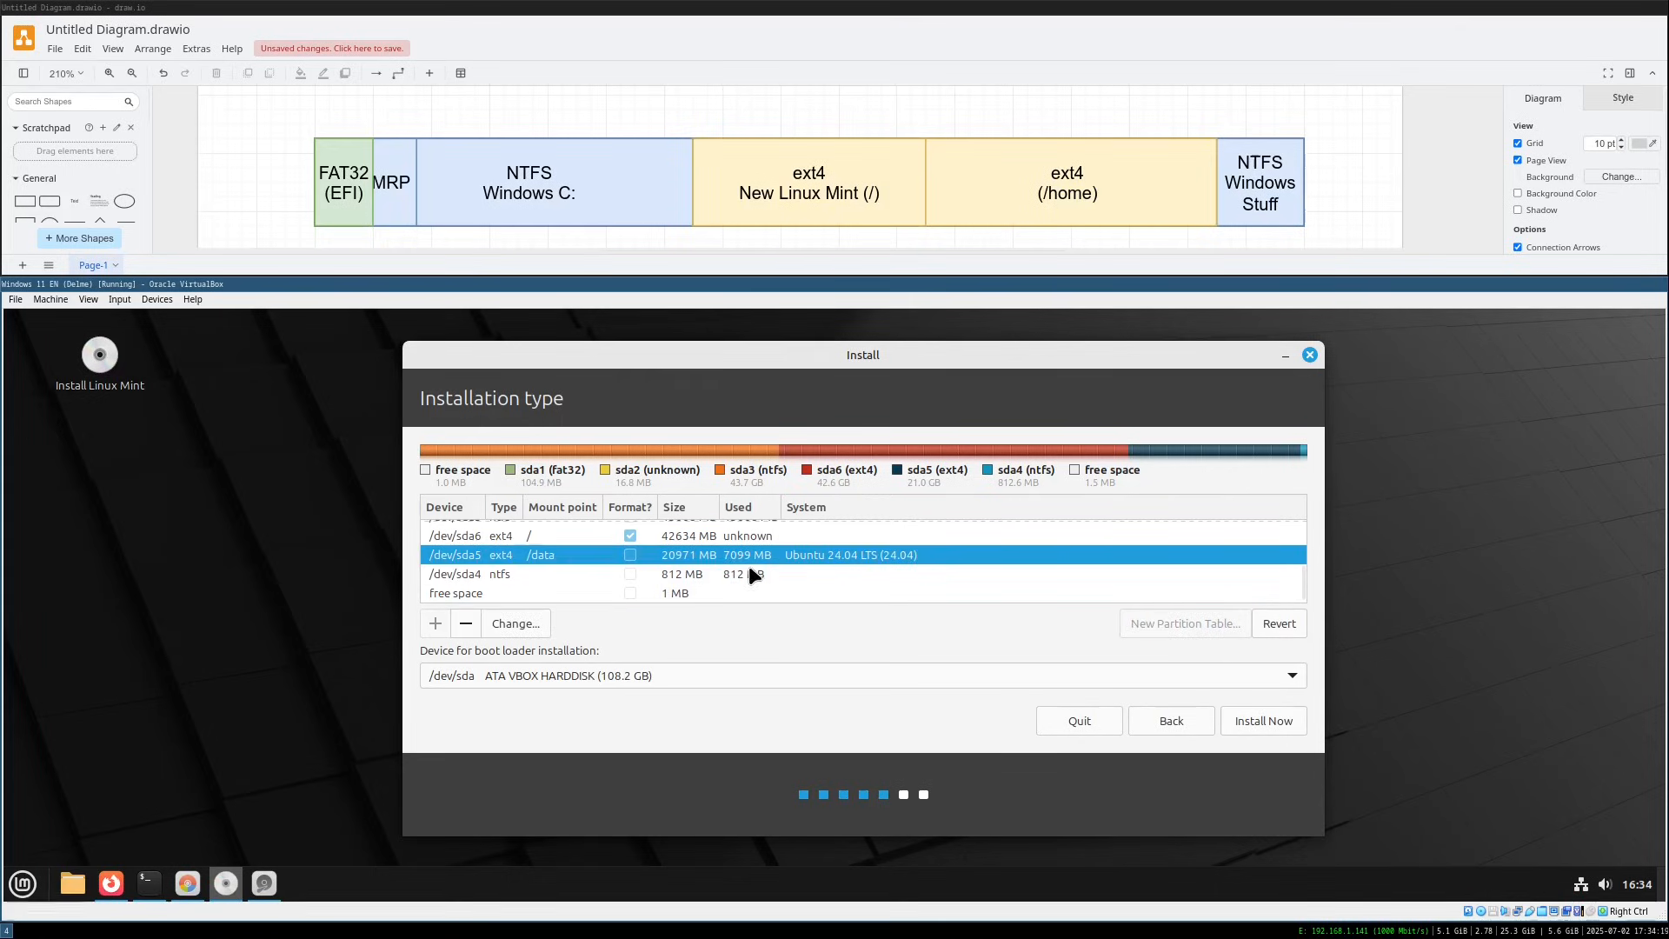
Set the use of /dev/sda5 back to do not use the partition
{"action": "left_click", "coordinate": [508, 628]}
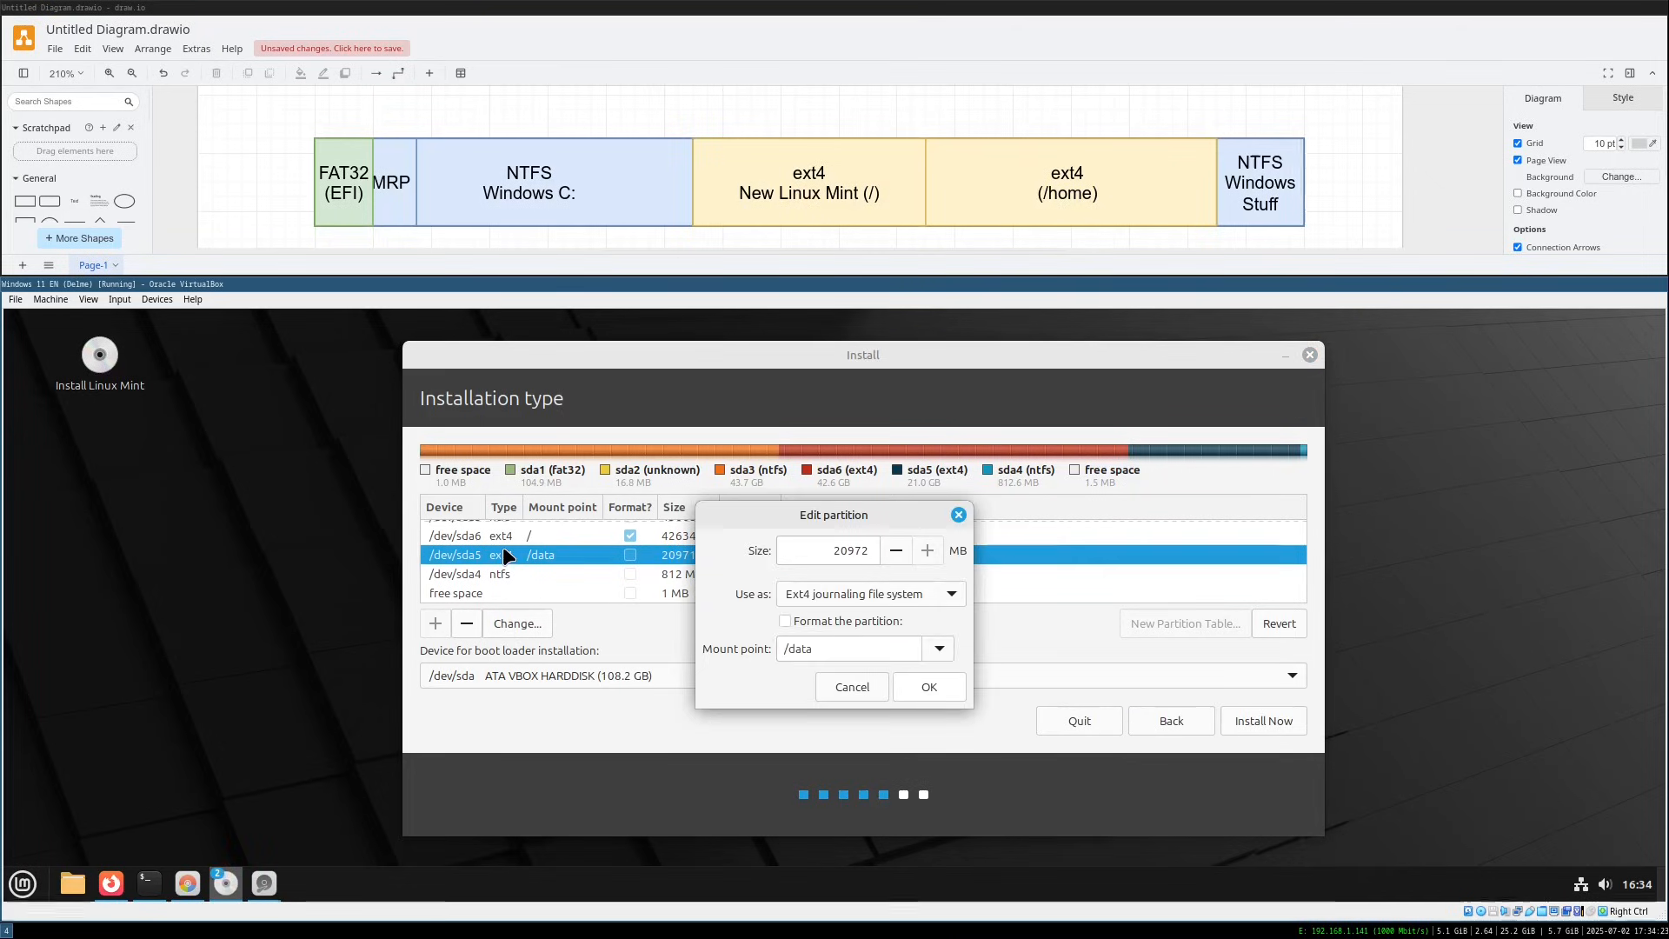
{"action": "left_click", "coordinate": [817, 591]}
{"action": "scroll", "coordinate": [821, 612], "scroll_direction": "down", "scroll_amount": 2}
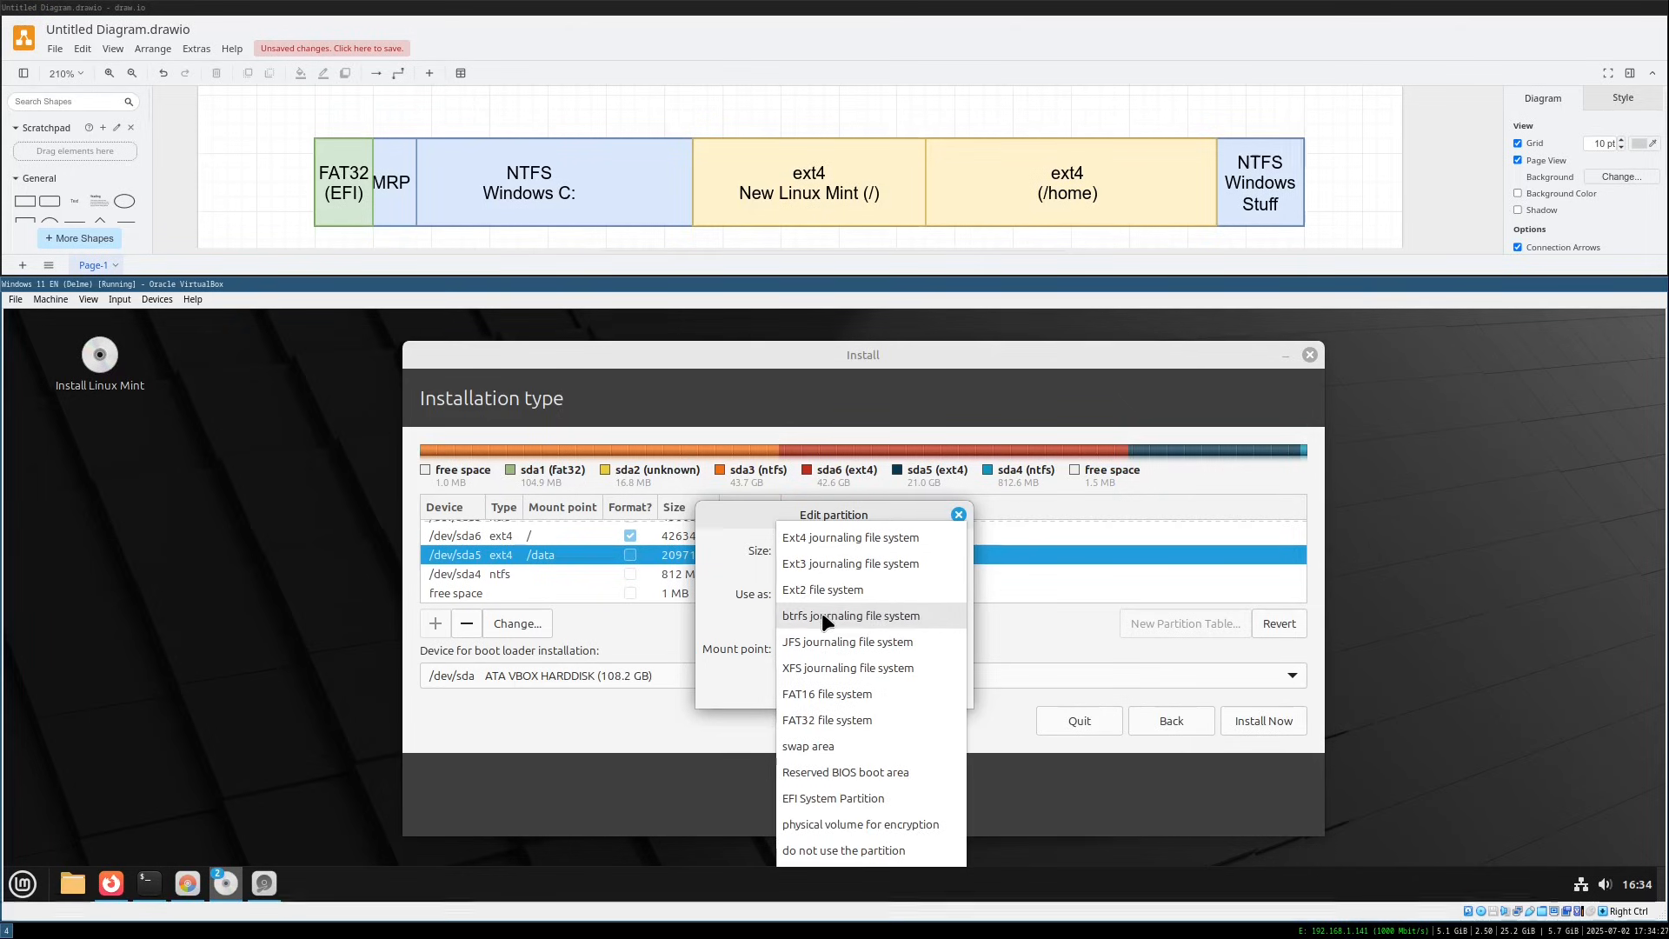
{"action": "left_click", "coordinate": [851, 853]}
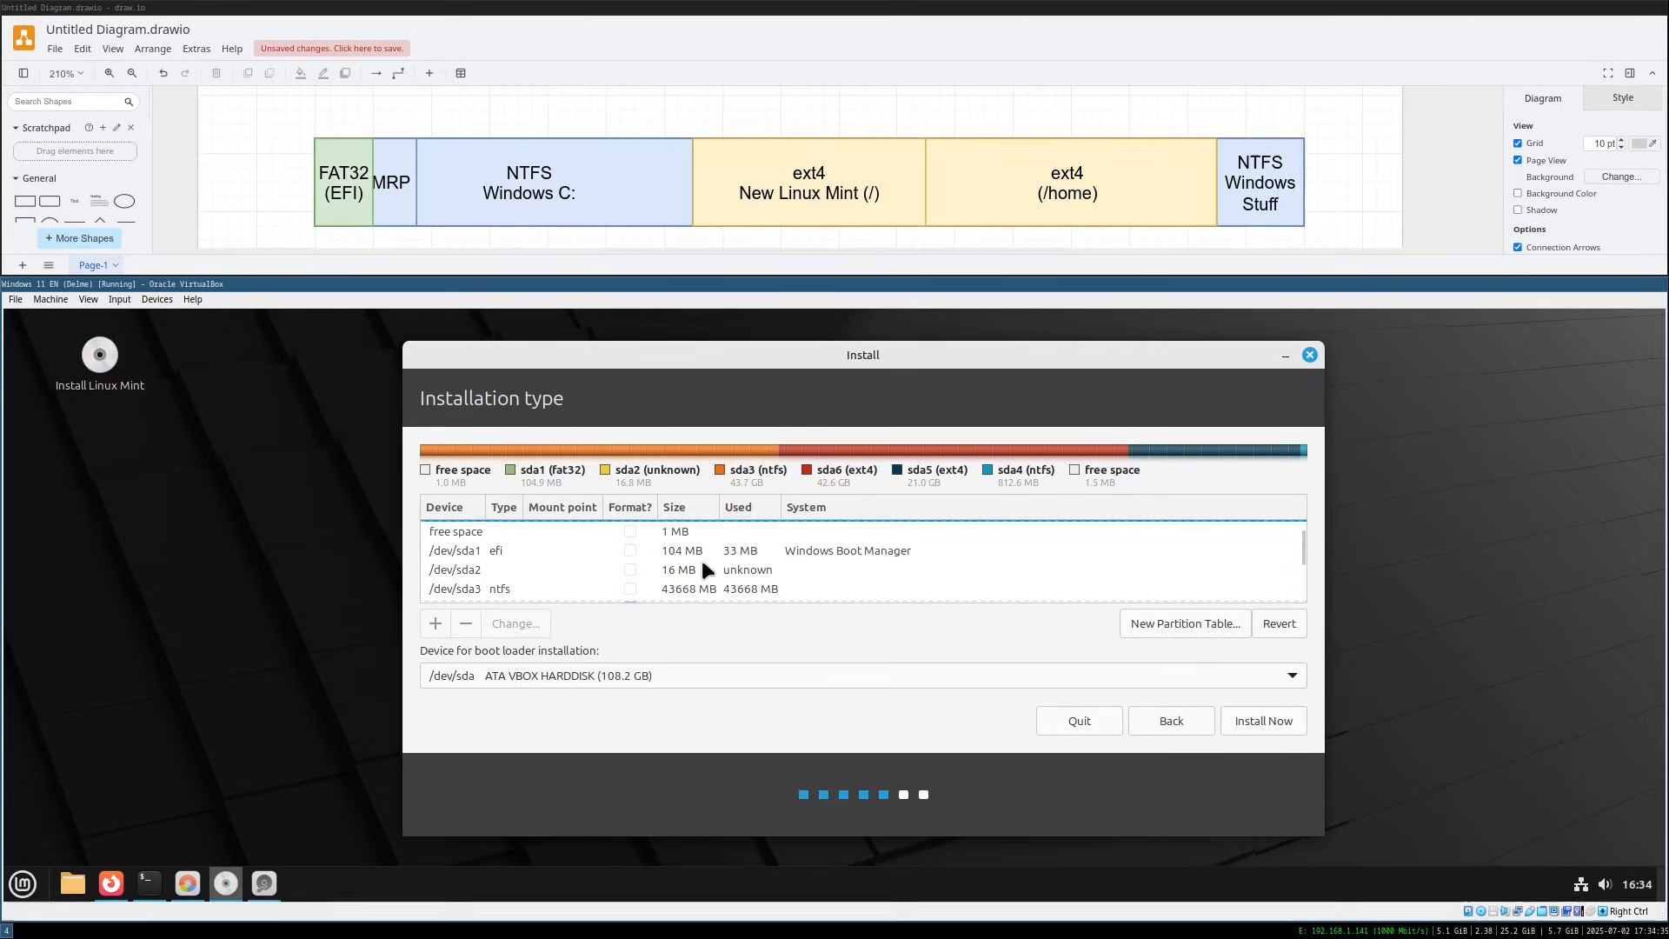
Preview creating an EFI System Partition in the 1 MB free space before /dev/sda1, and discard it
{"action": "scroll", "coordinate": [702, 560], "scroll_direction": "up", "scroll_amount": 1}
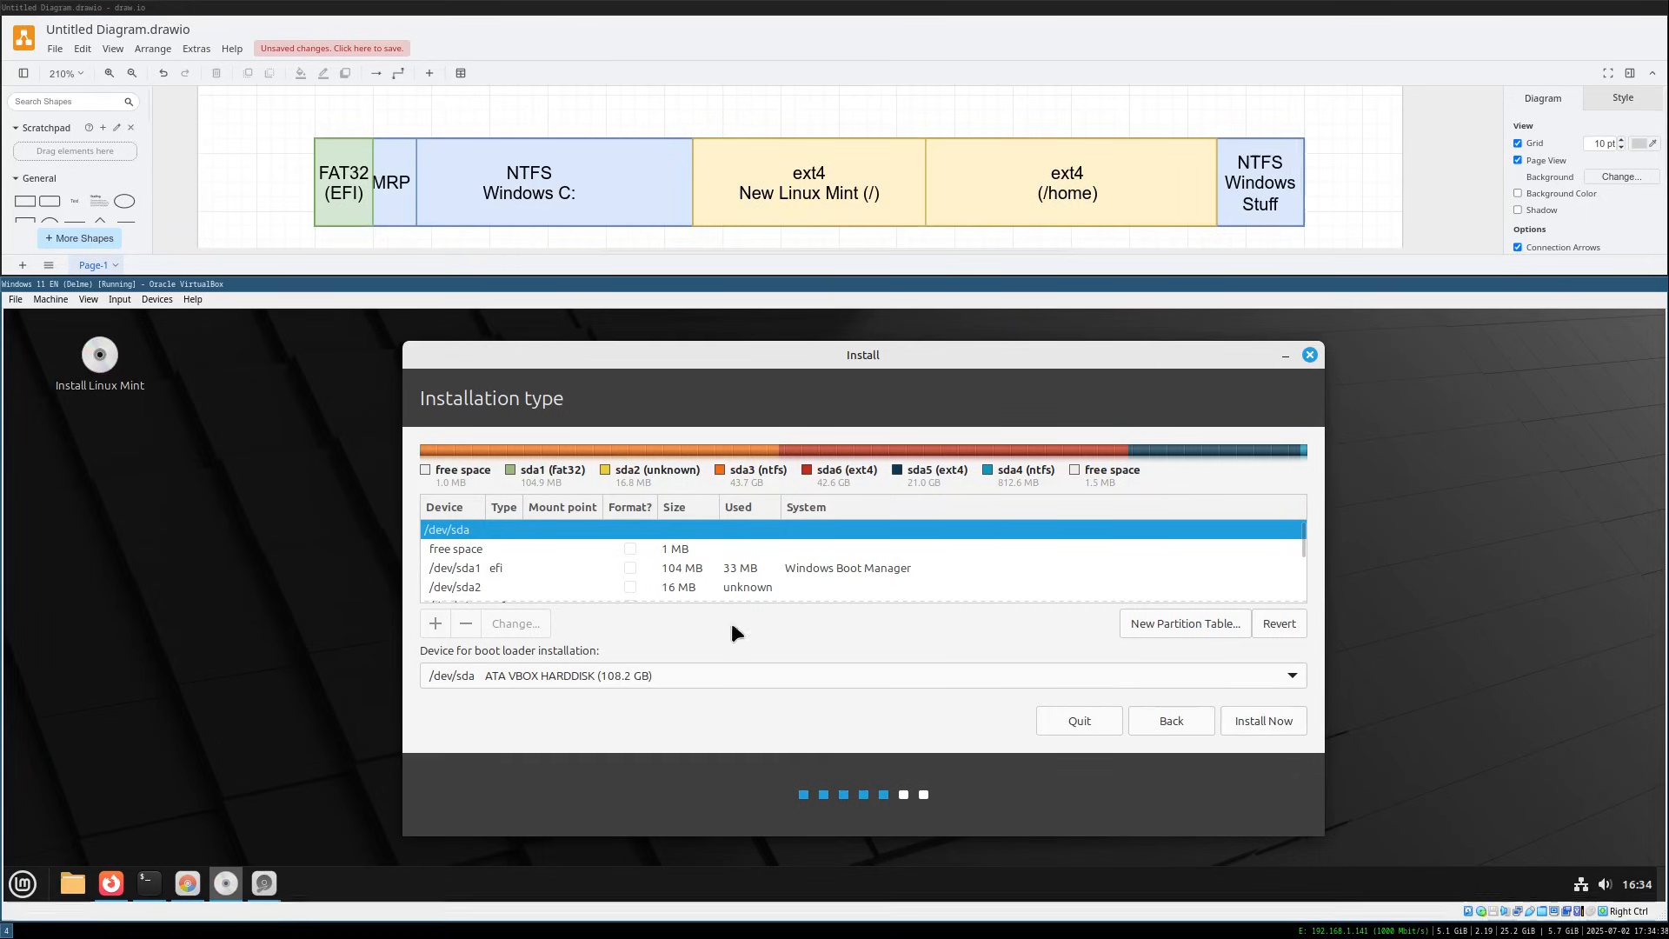
{"action": "left_click", "coordinate": [682, 550]}
{"action": "left_click", "coordinate": [433, 622]}
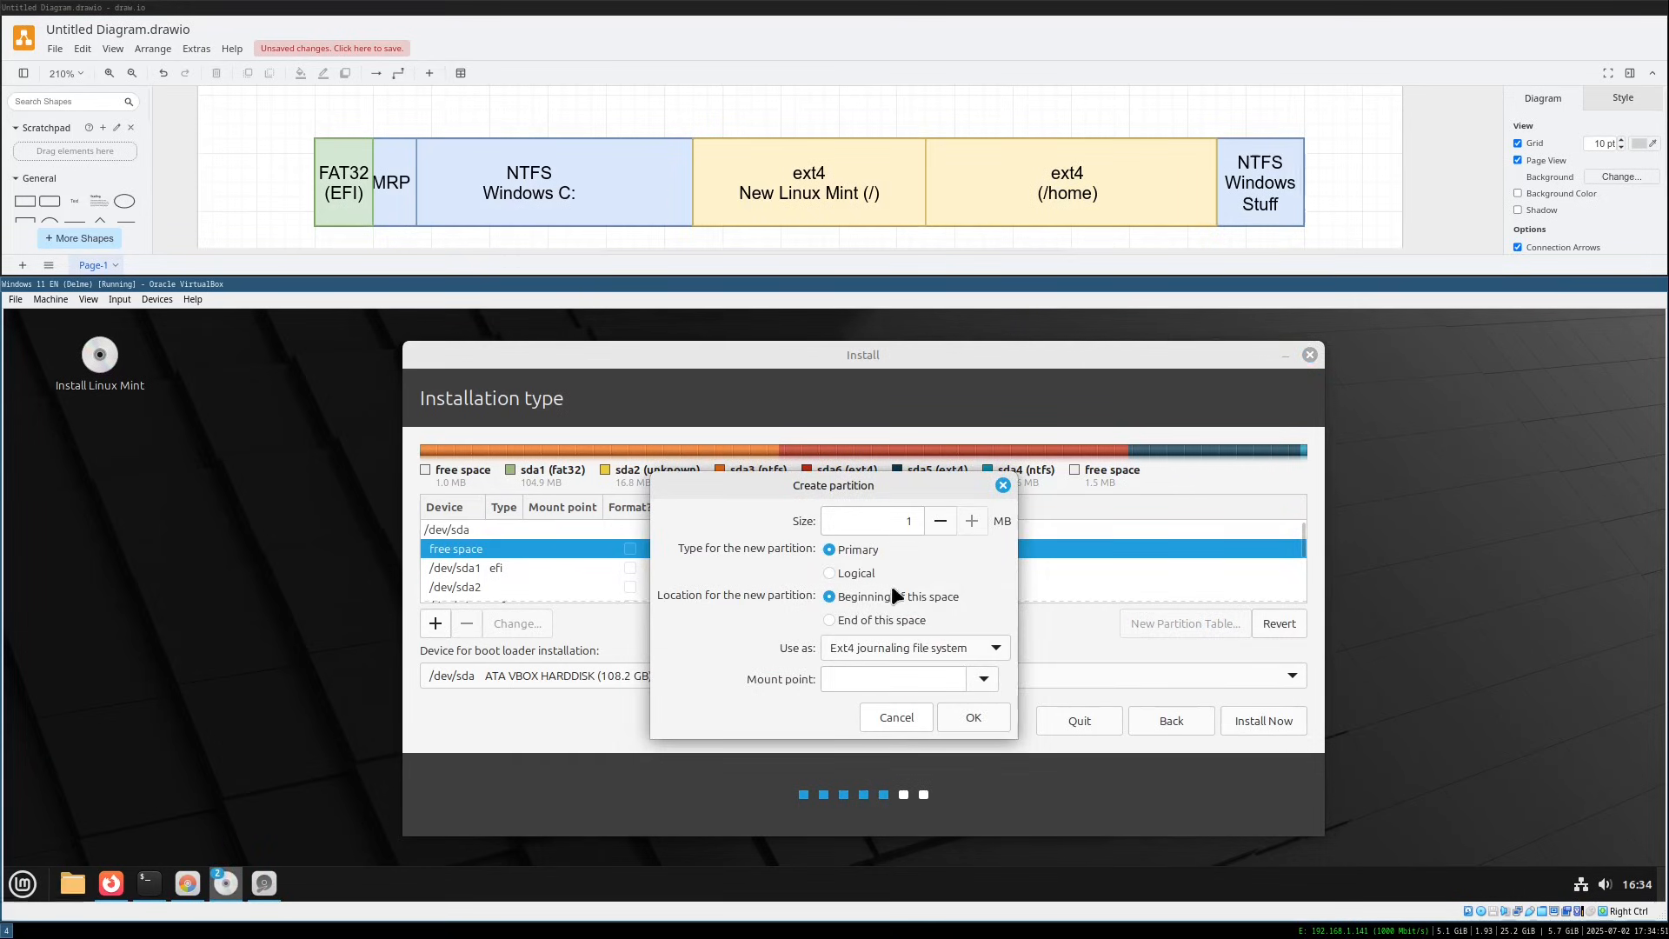
{"action": "left_click", "coordinate": [899, 648]}
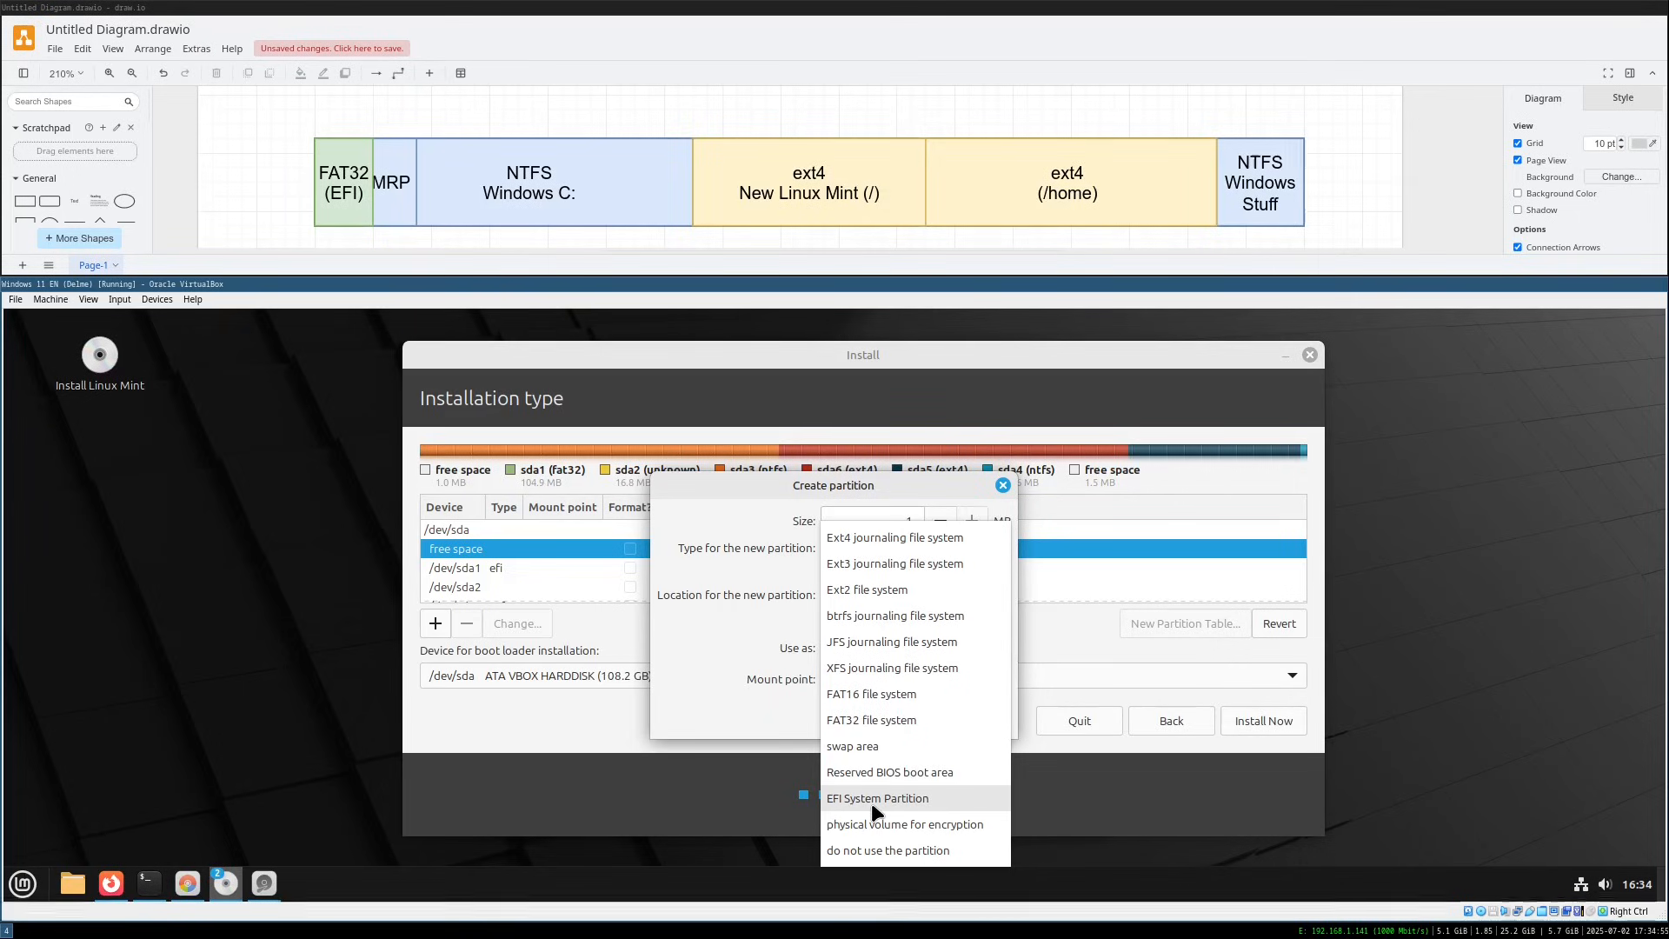
{"action": "left_click", "coordinate": [871, 802]}
{"action": "left_click", "coordinate": [903, 687]}
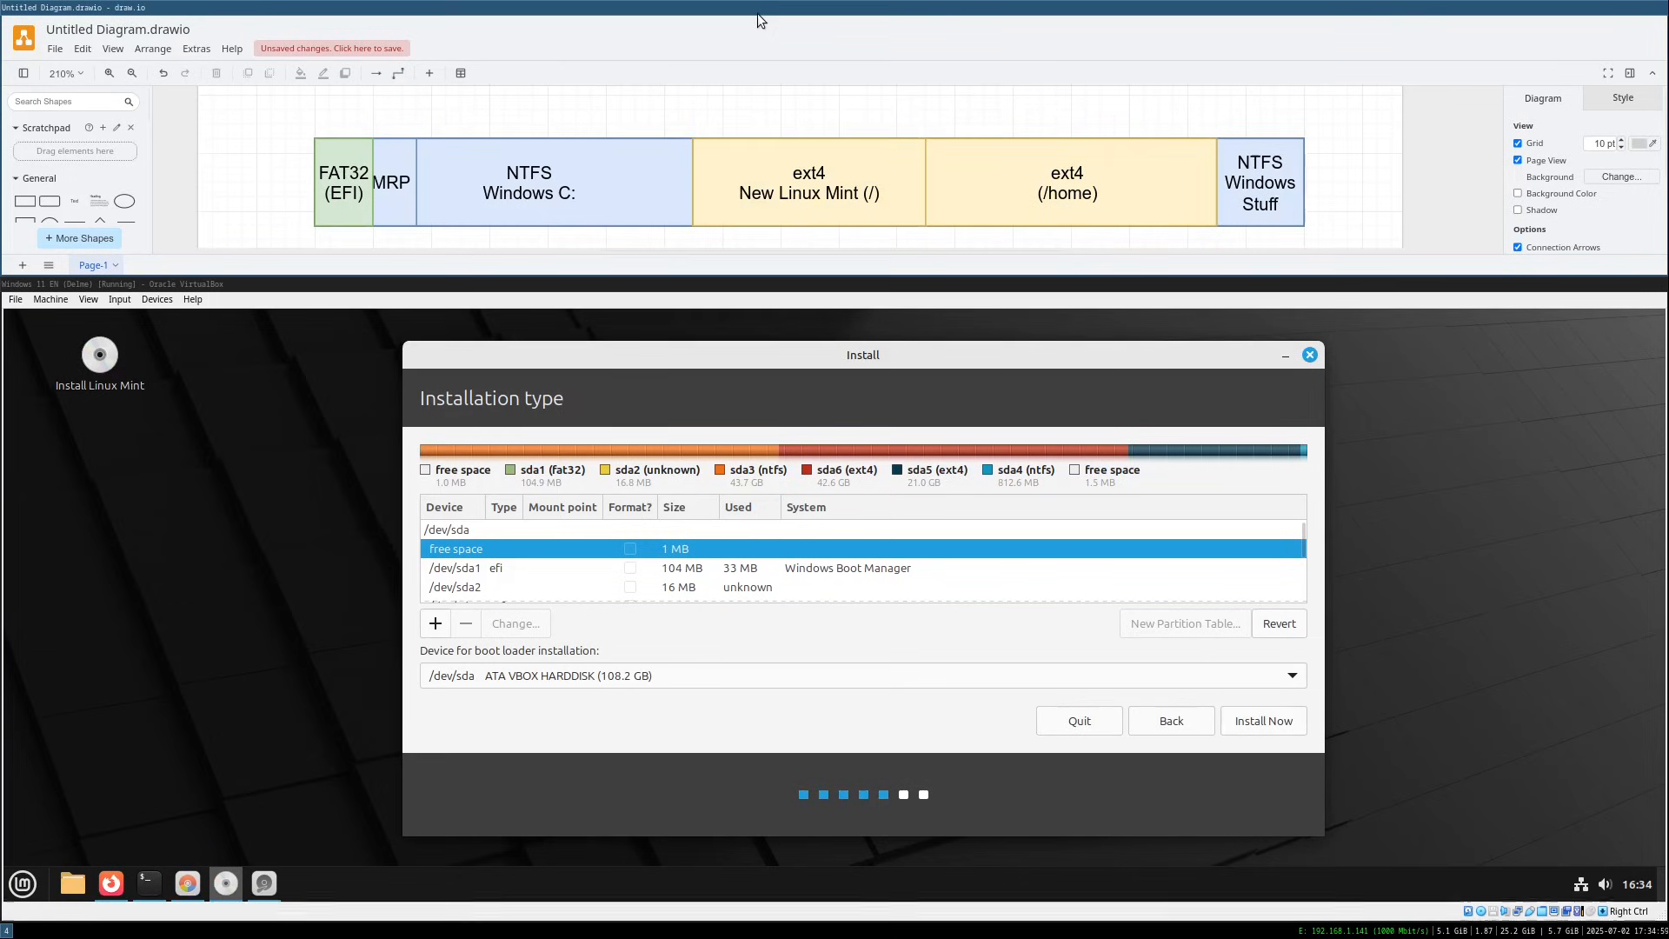
Consult the draw.io bootloader flowchart, and preview a Reserved BIOS boot area partition in the first 1 MB free space without keeping it
{"action": "key", "text": "super+w"}
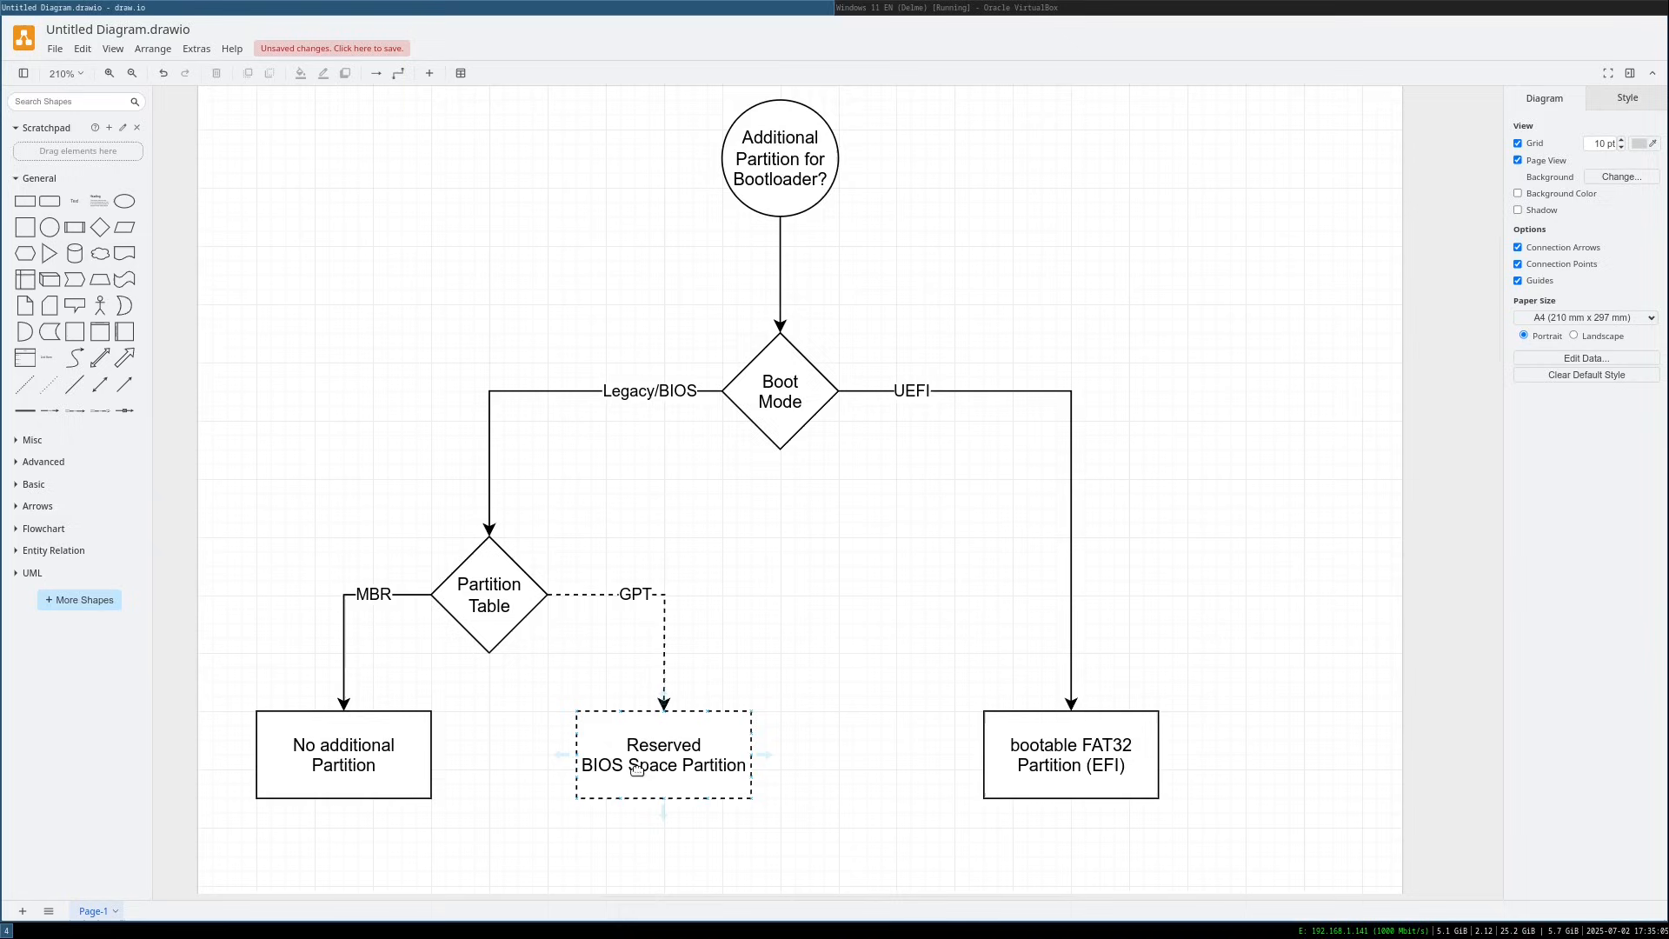
{"action": "left_click", "coordinate": [892, 7]}
{"action": "left_click", "coordinate": [436, 362]}
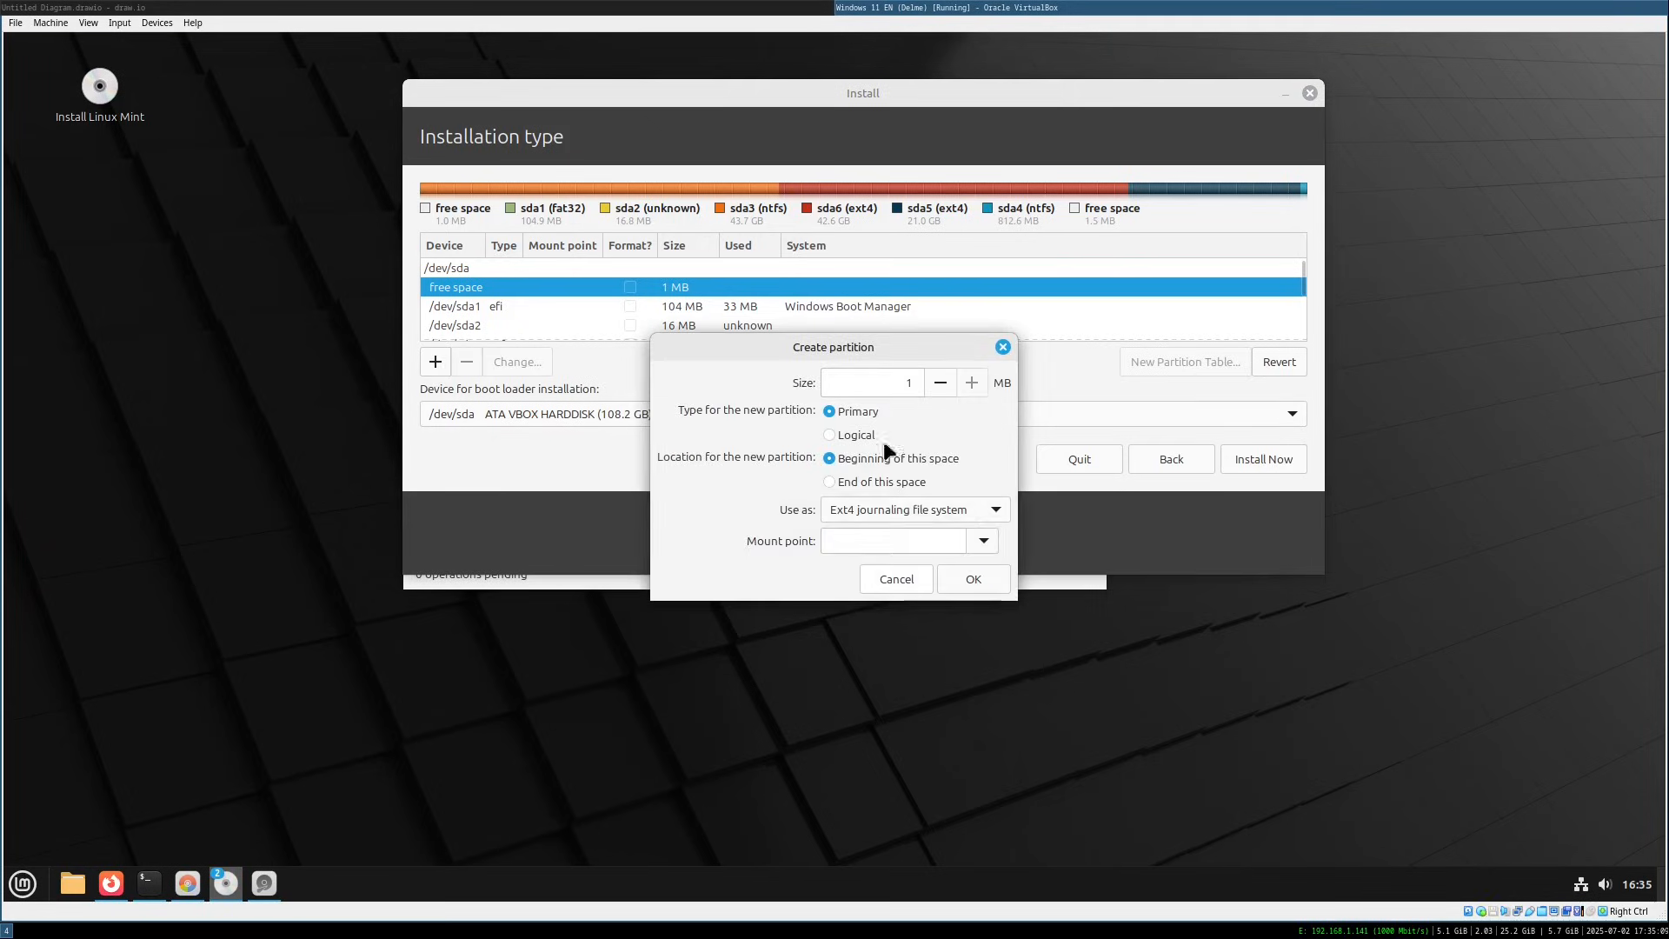
{"action": "left_click", "coordinate": [908, 509]}
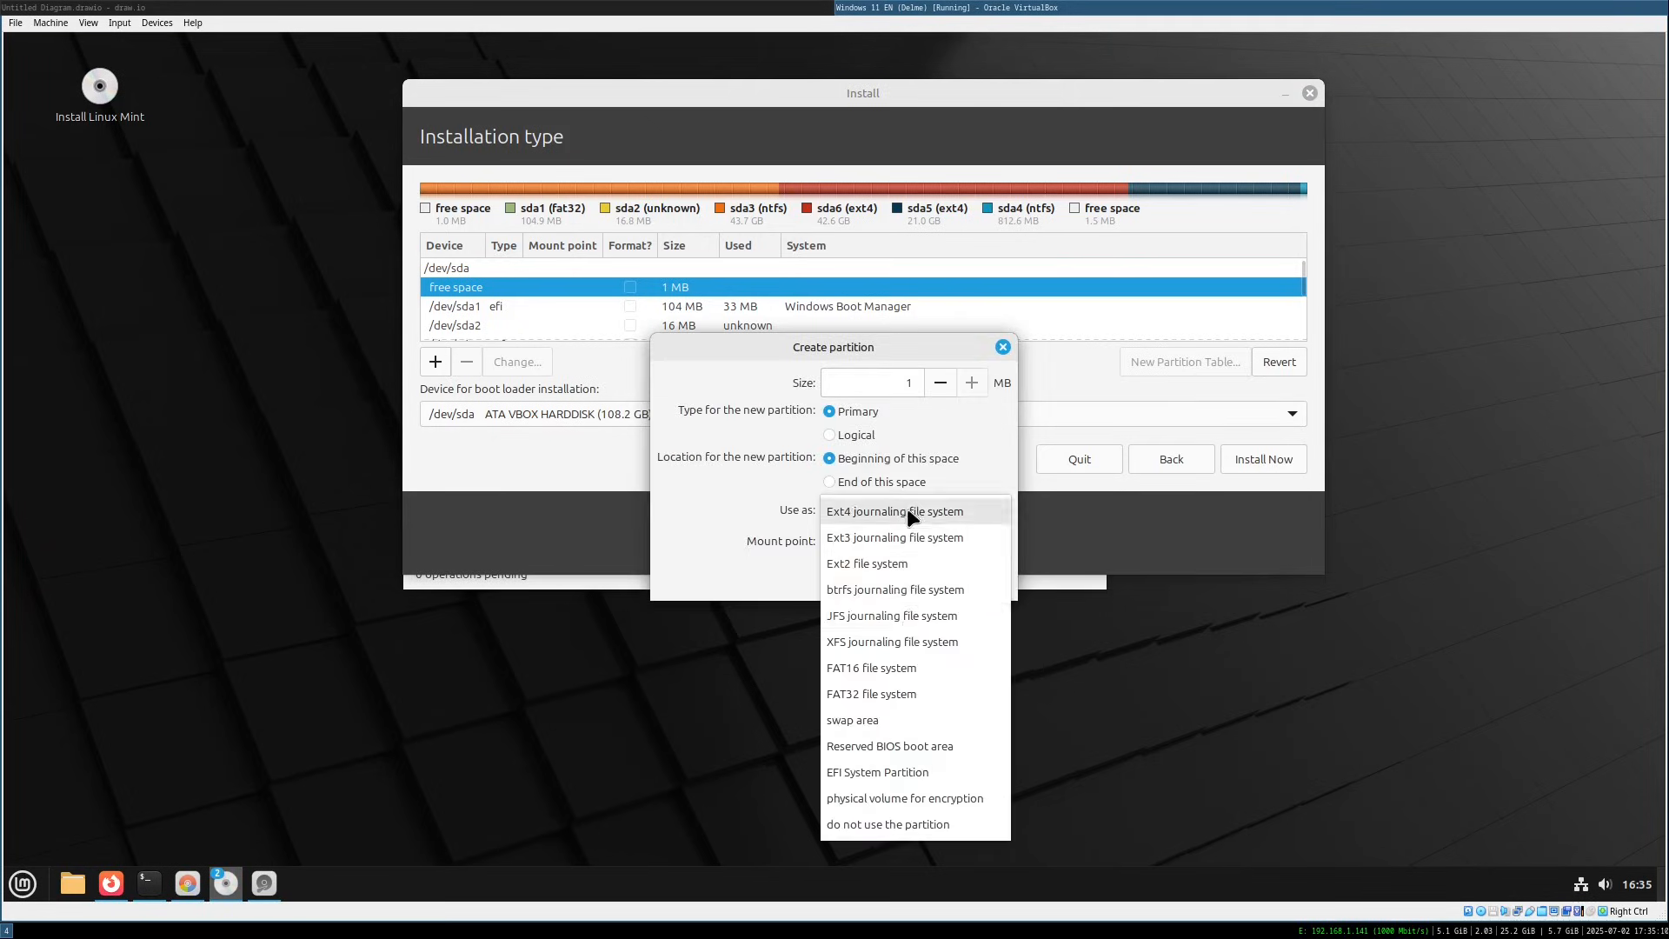
{"action": "left_click", "coordinate": [911, 748]}
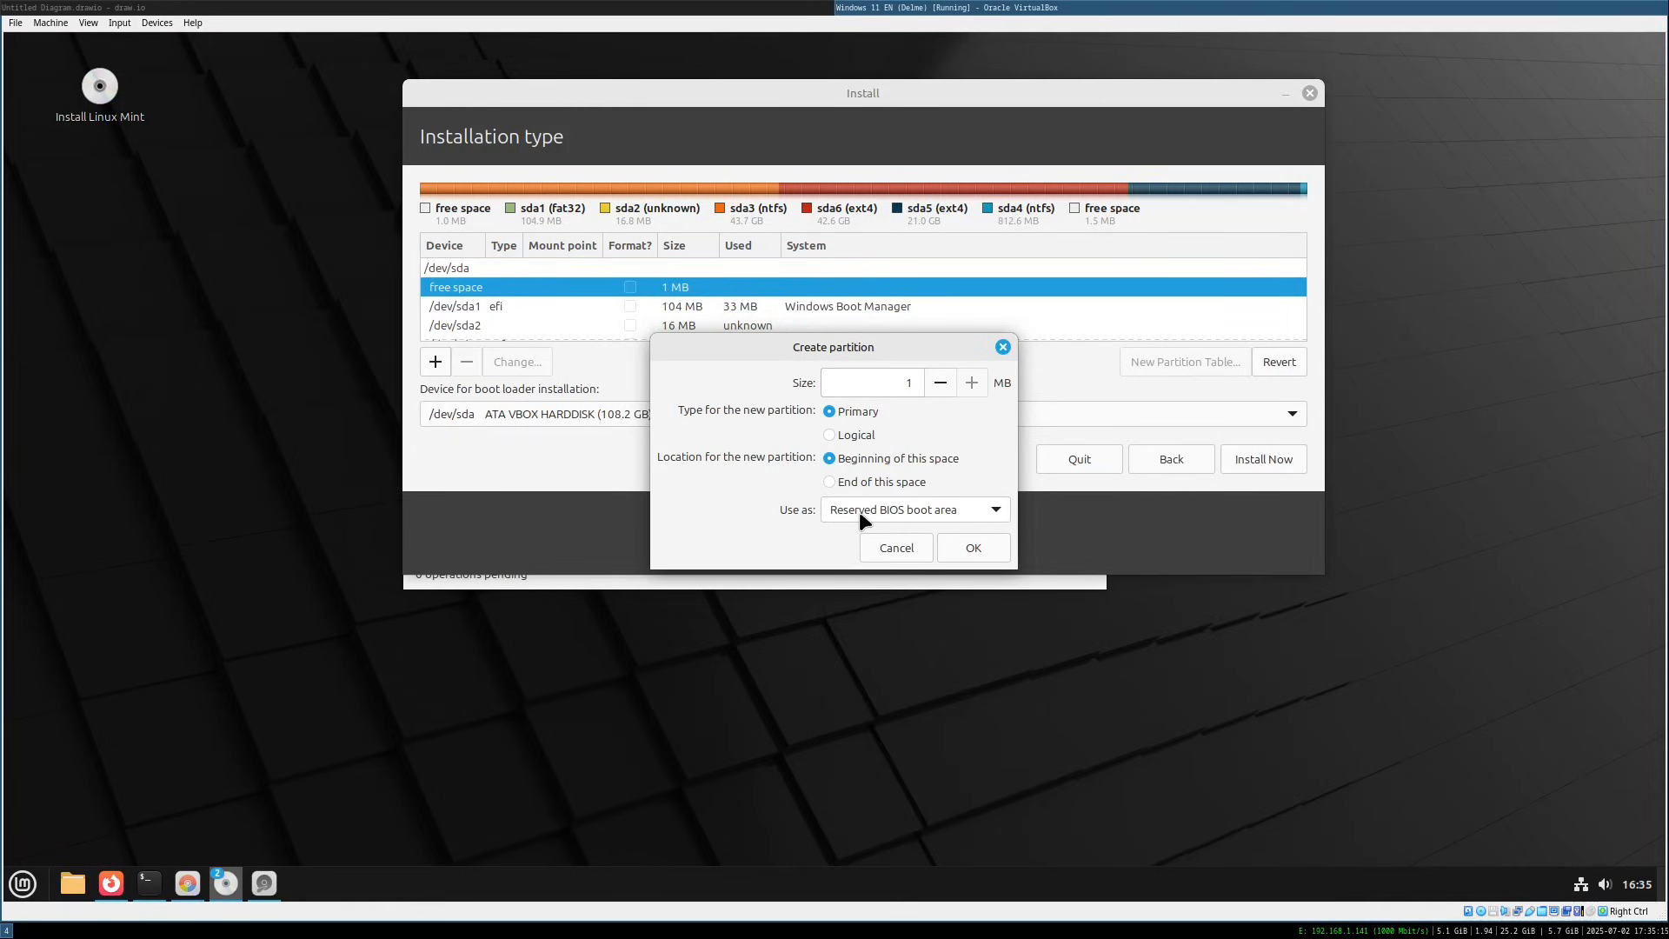
{"action": "key", "text": "Return"}
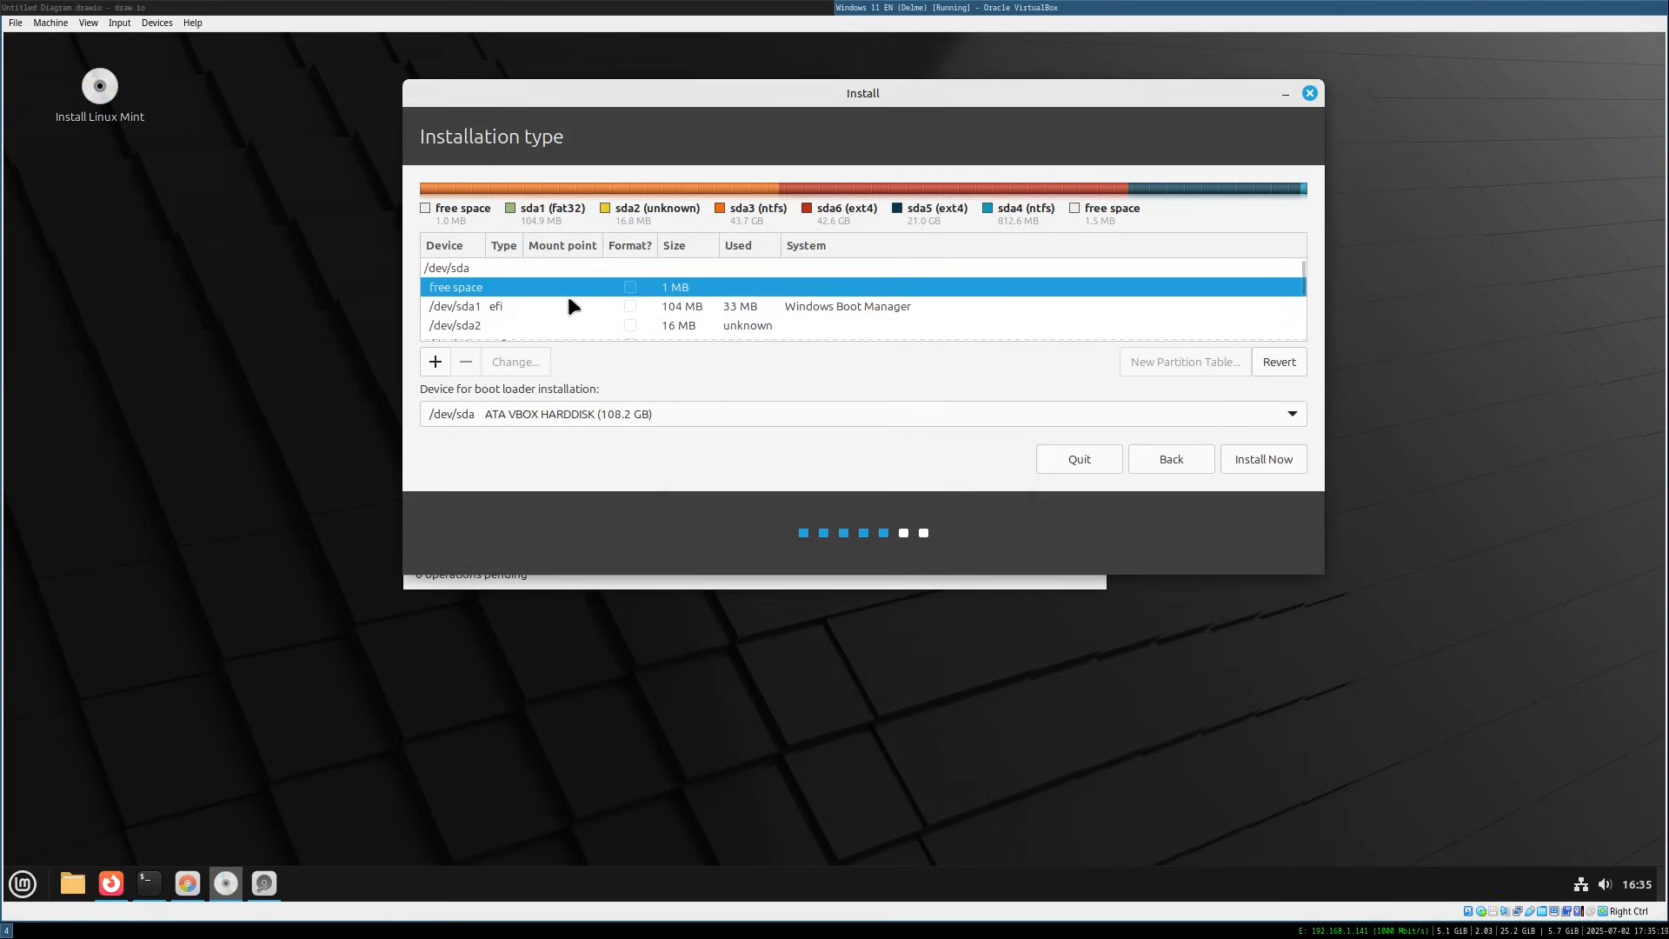
Try /dev/sda1 Windows Boot Manager as the boot loader installation device, and return the choice to /dev/sda ATA VBOX HARDDISK
{"action": "left_click", "coordinate": [541, 308]}
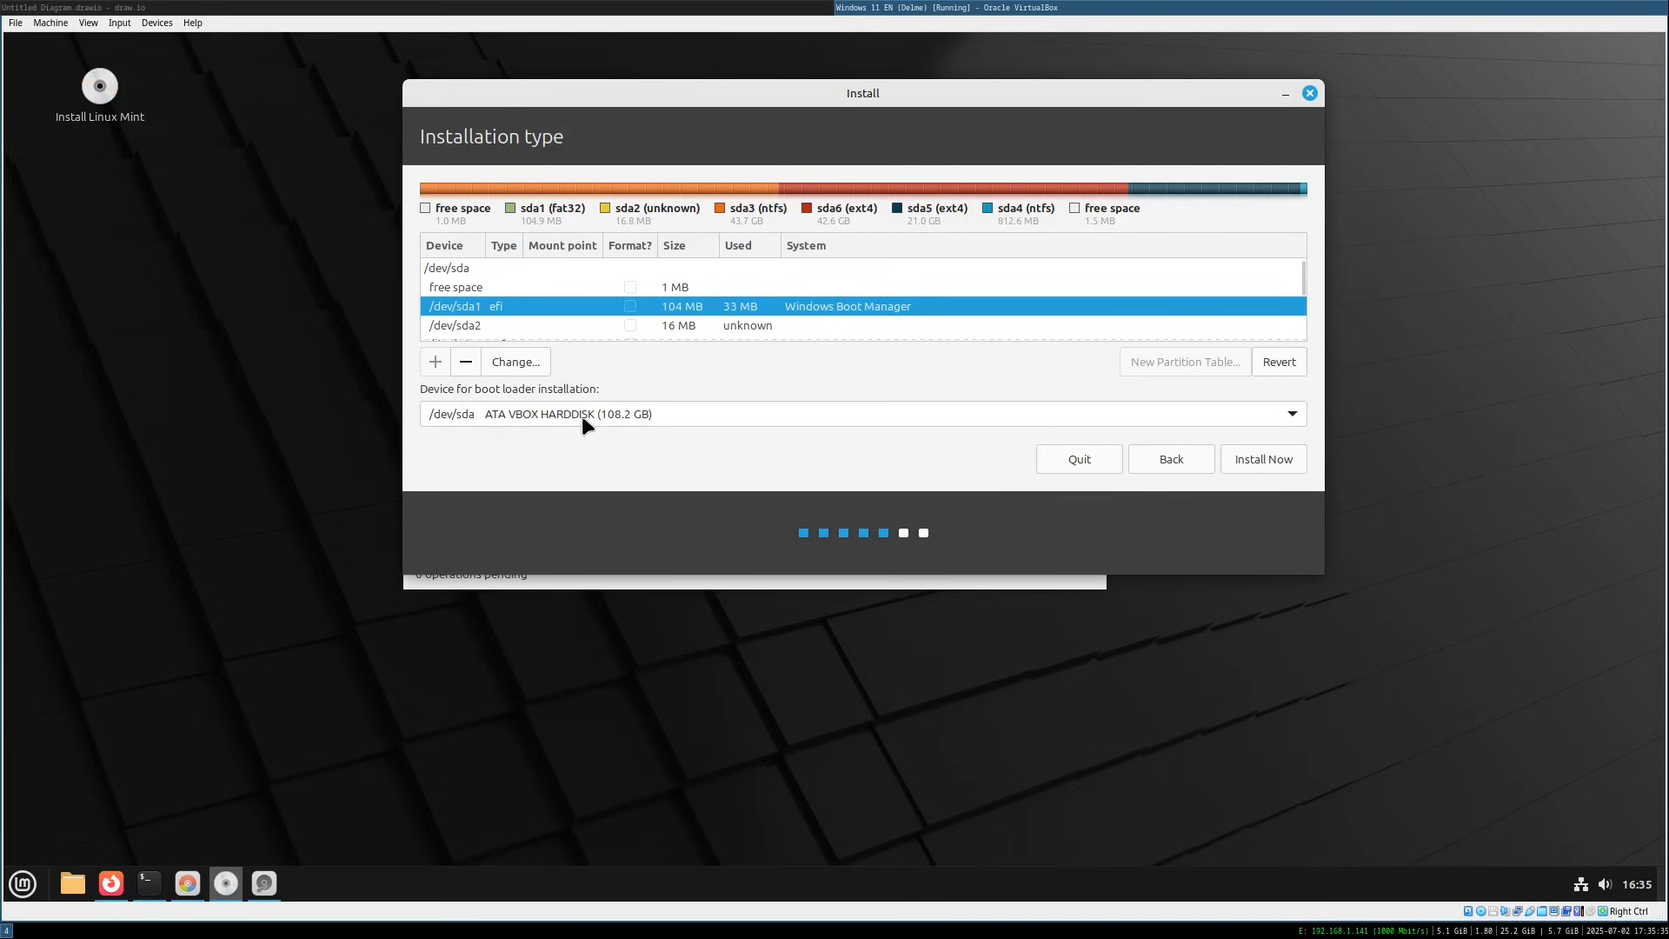
{"action": "left_click_drag", "start_coordinate": [480, 389], "coordinate": [602, 389]}
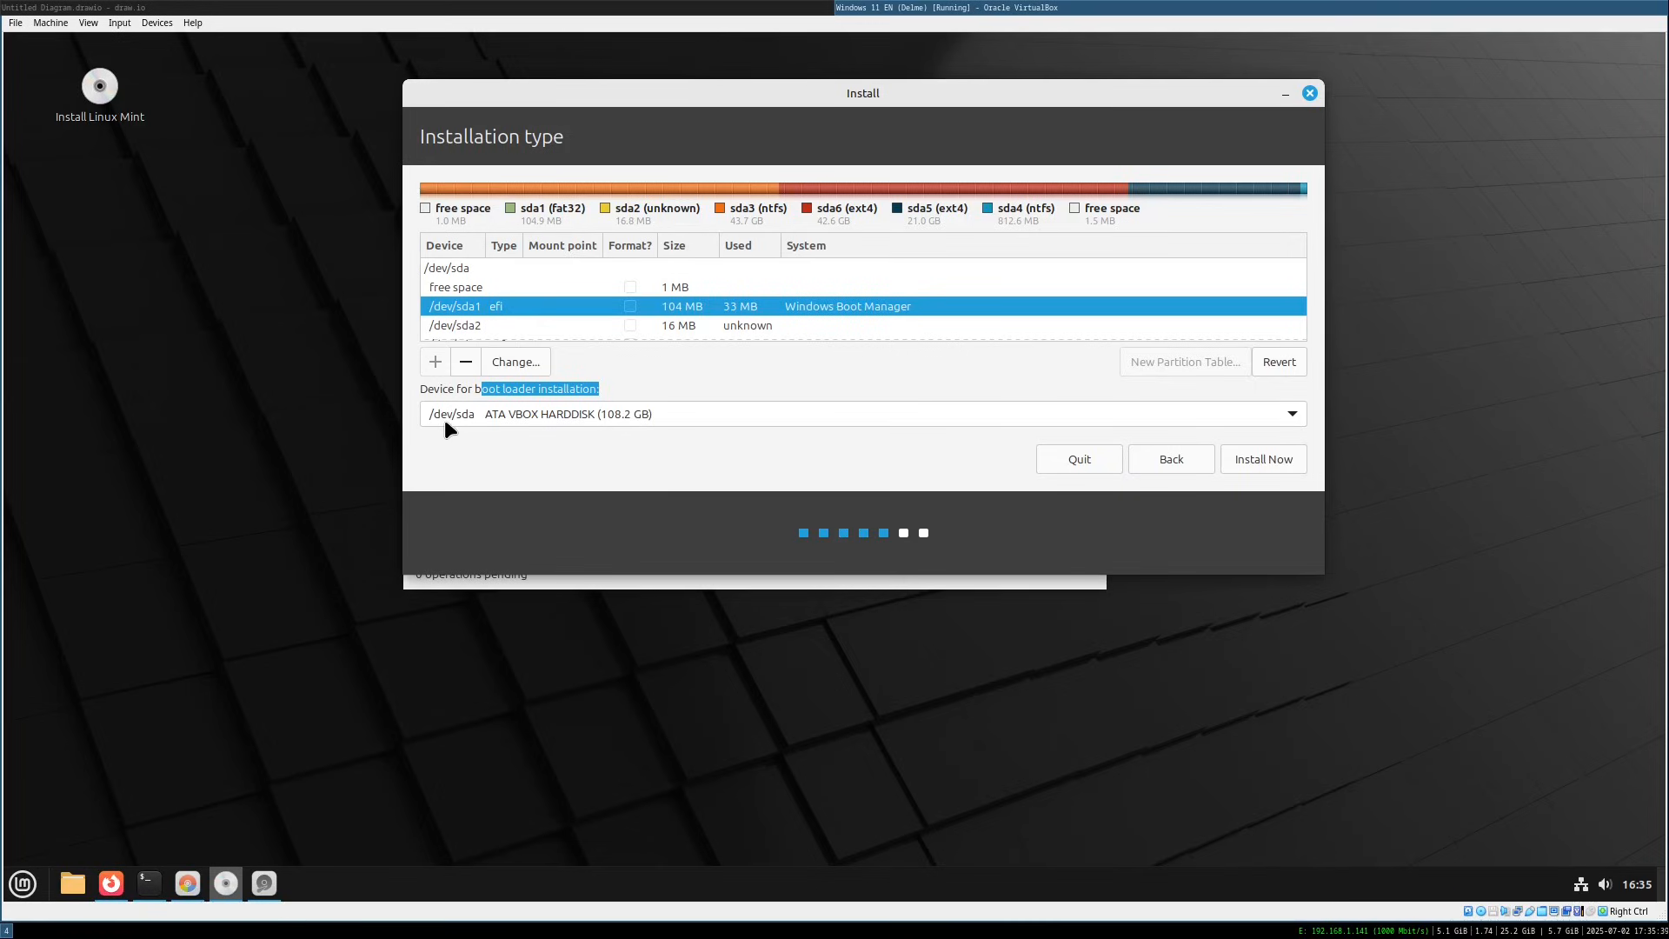
{"action": "left_click", "coordinate": [511, 415]}
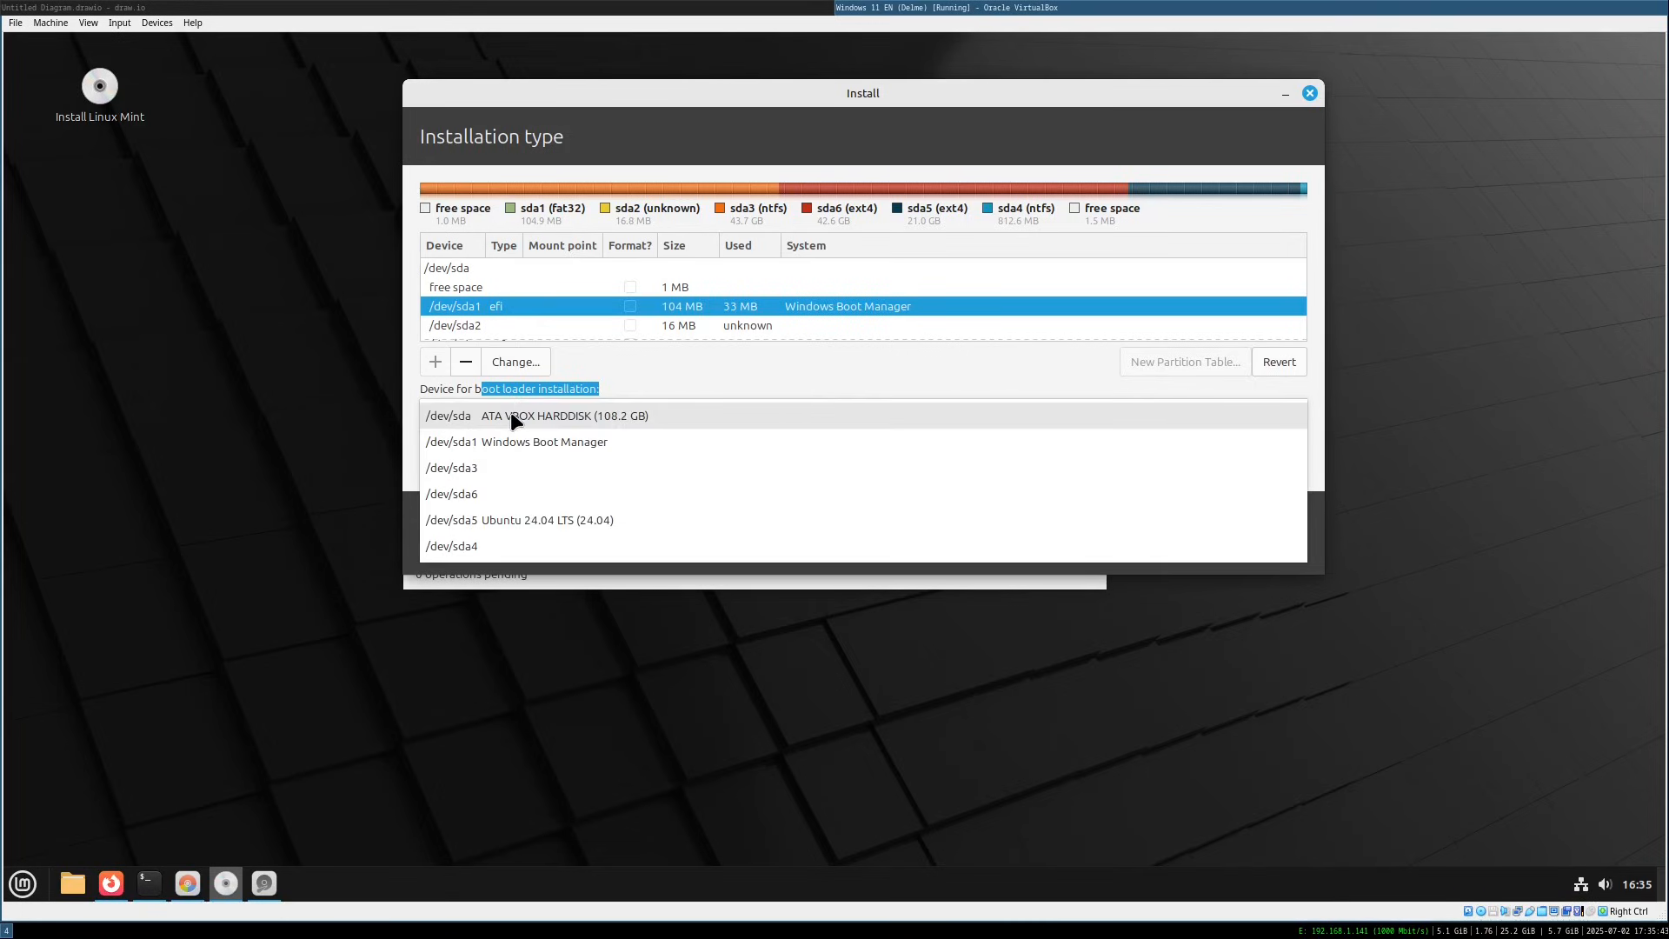
{"action": "left_click", "coordinate": [472, 441]}
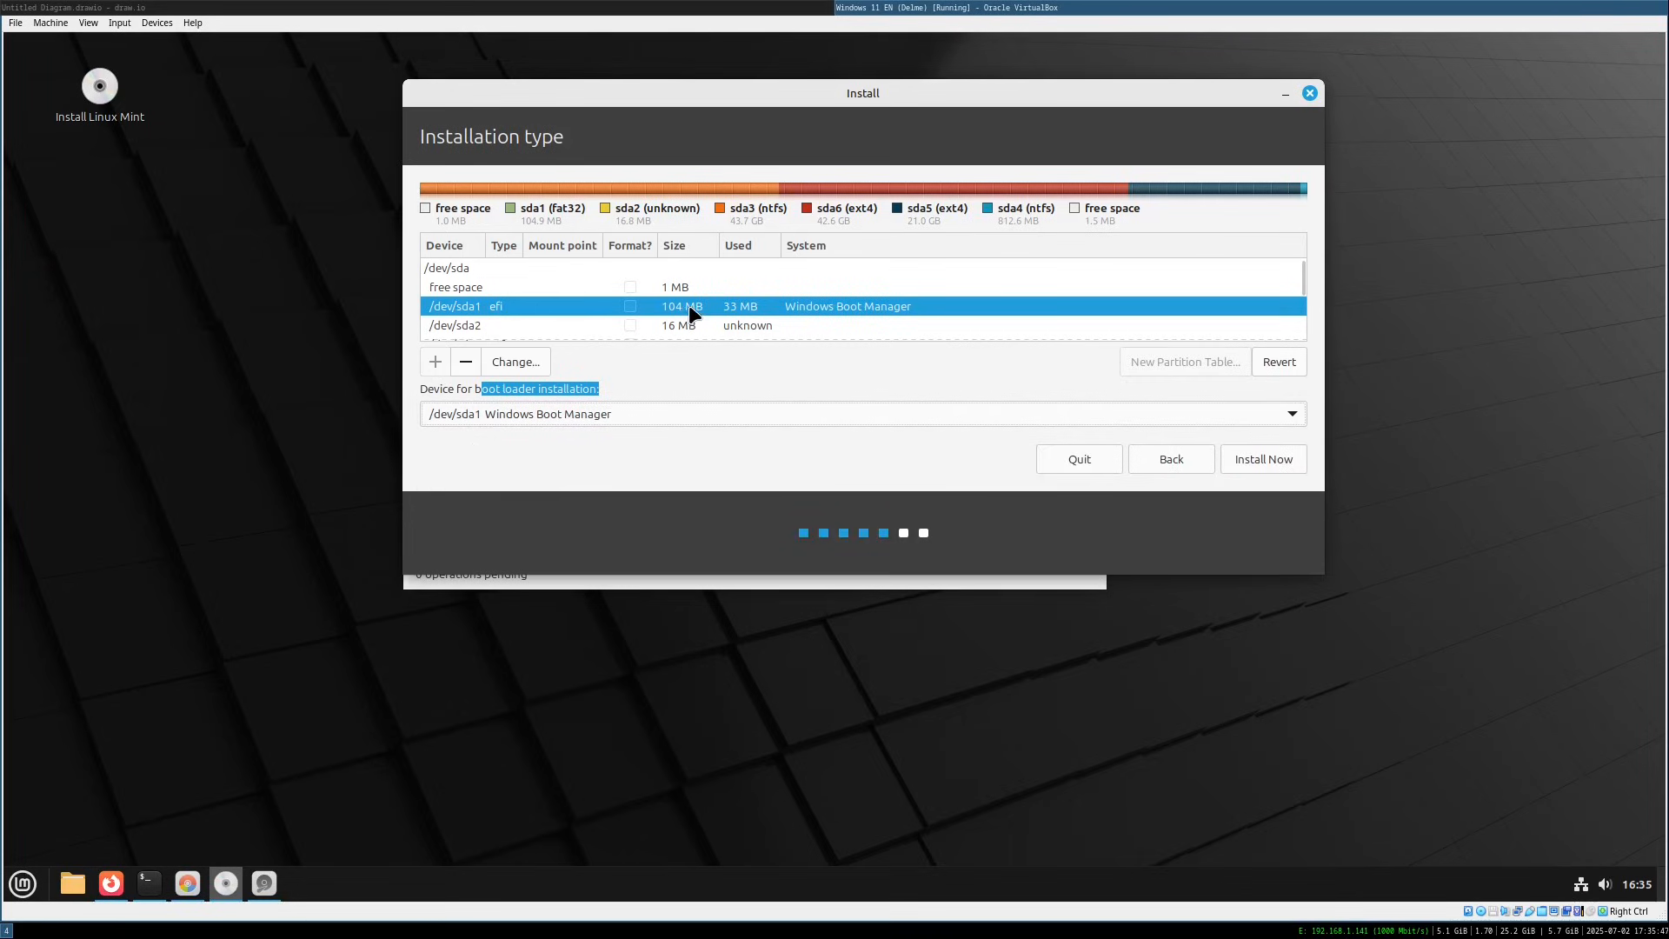
{"action": "left_click", "coordinate": [598, 414]}
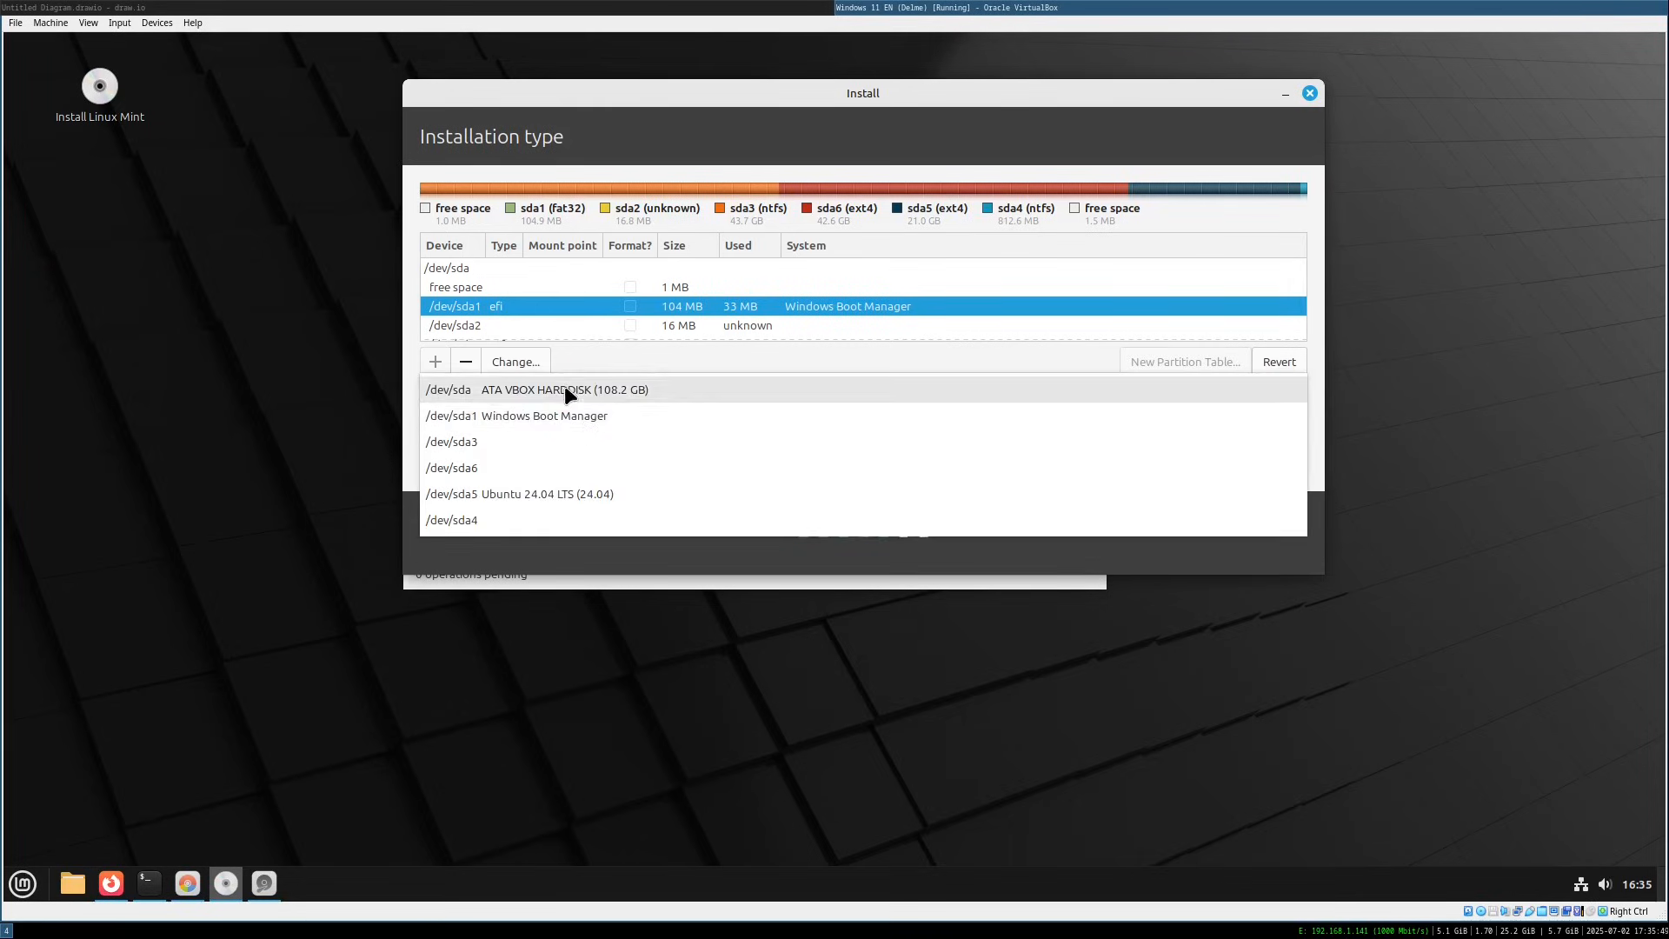
{"action": "left_click", "coordinate": [565, 388]}
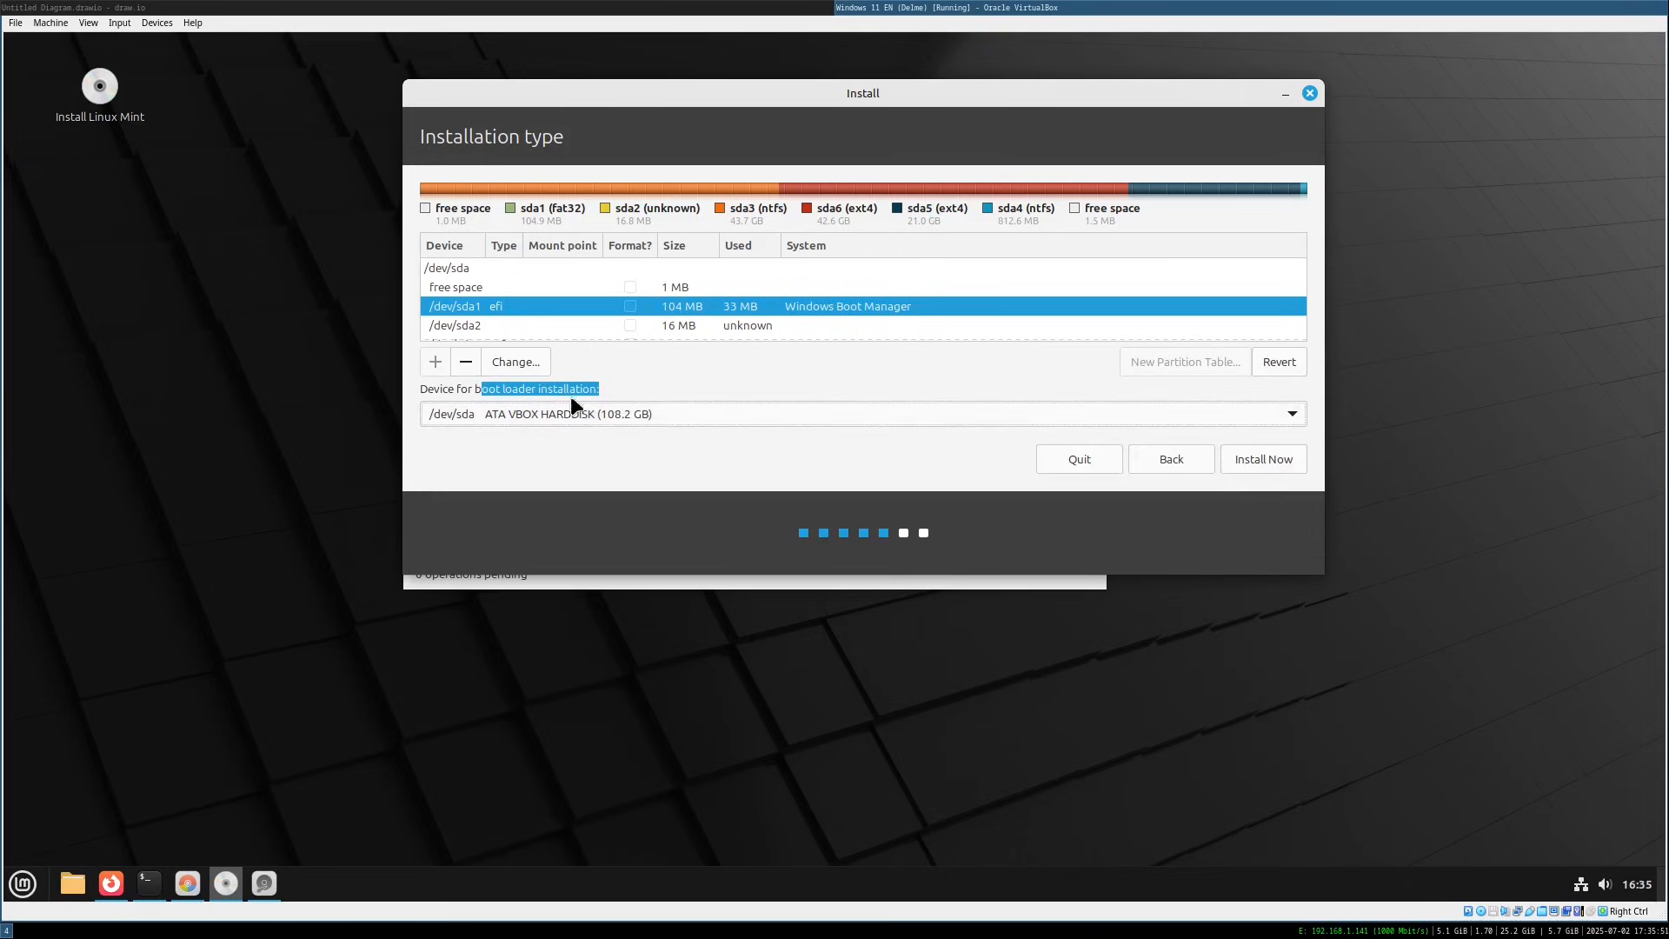
Review the available boot loader installation devices, and move the Install window to check the remaining partition rows
{"action": "left_click", "coordinate": [604, 391]}
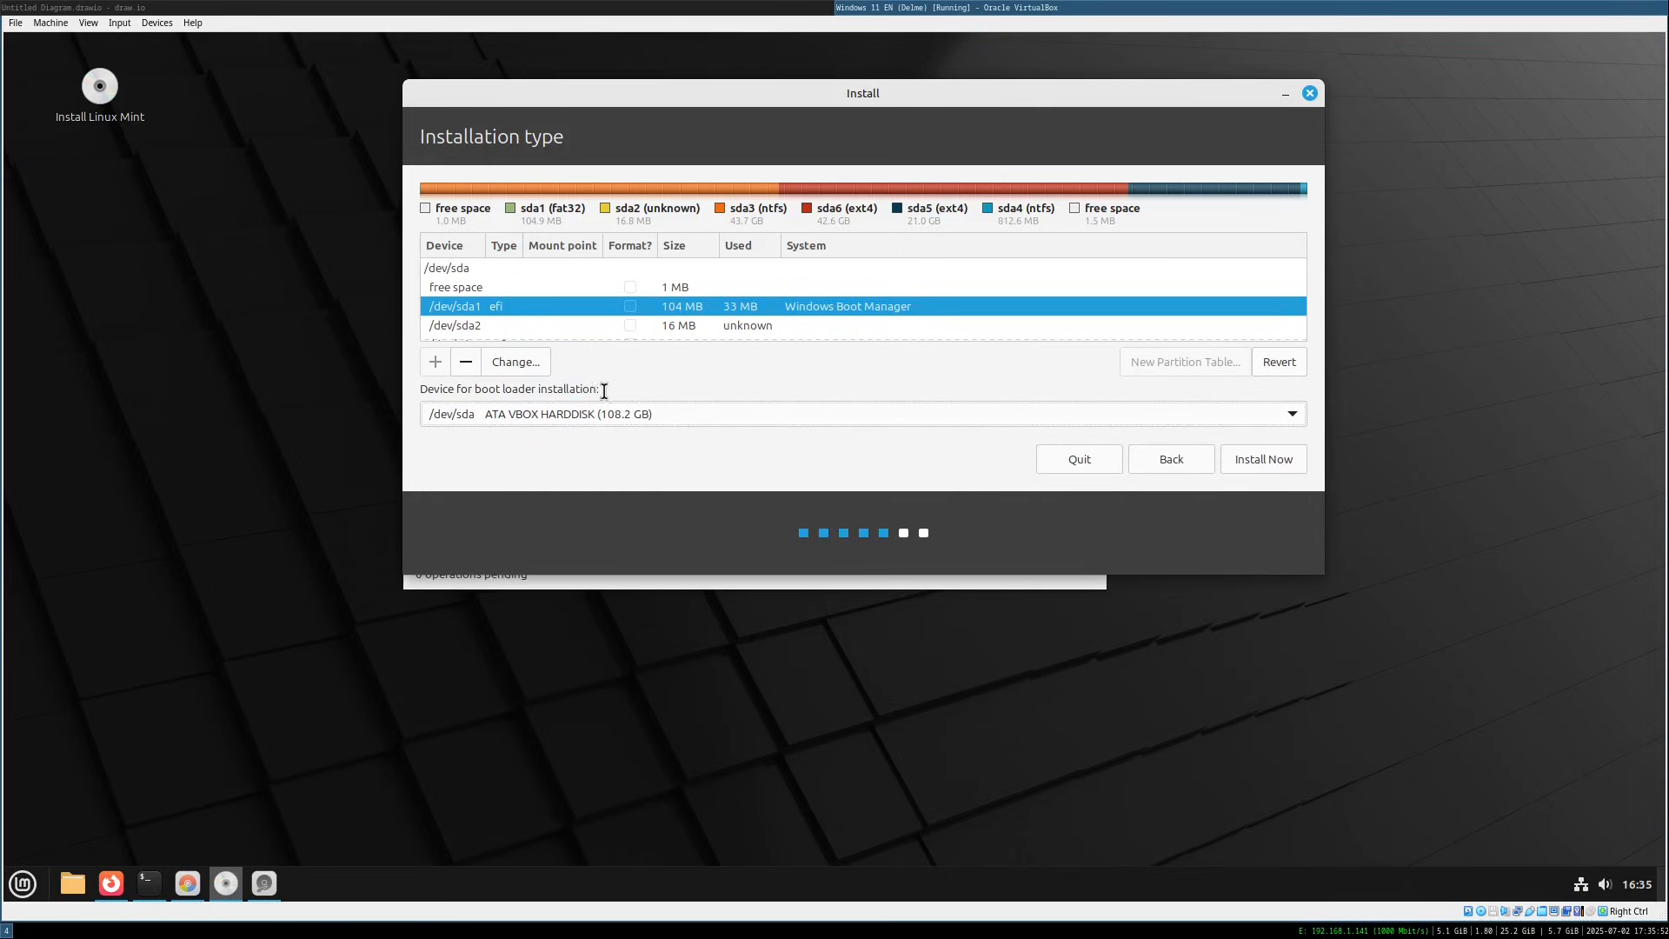
{"action": "left_click", "coordinate": [497, 416]}
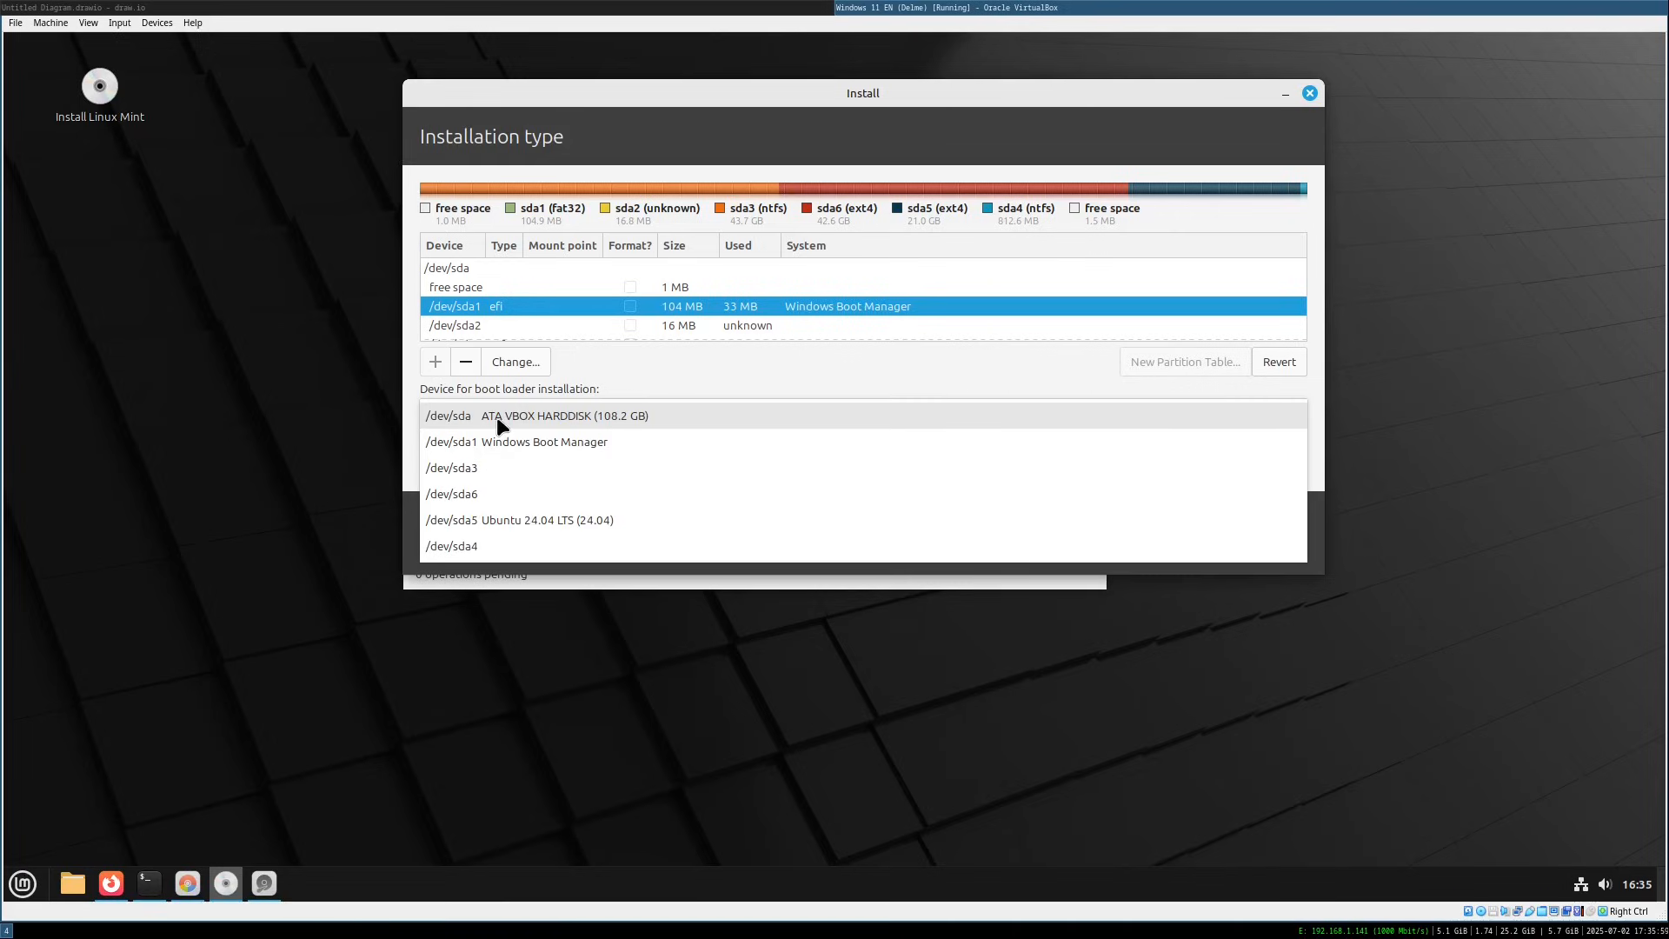
{"action": "left_click", "coordinate": [626, 364]}
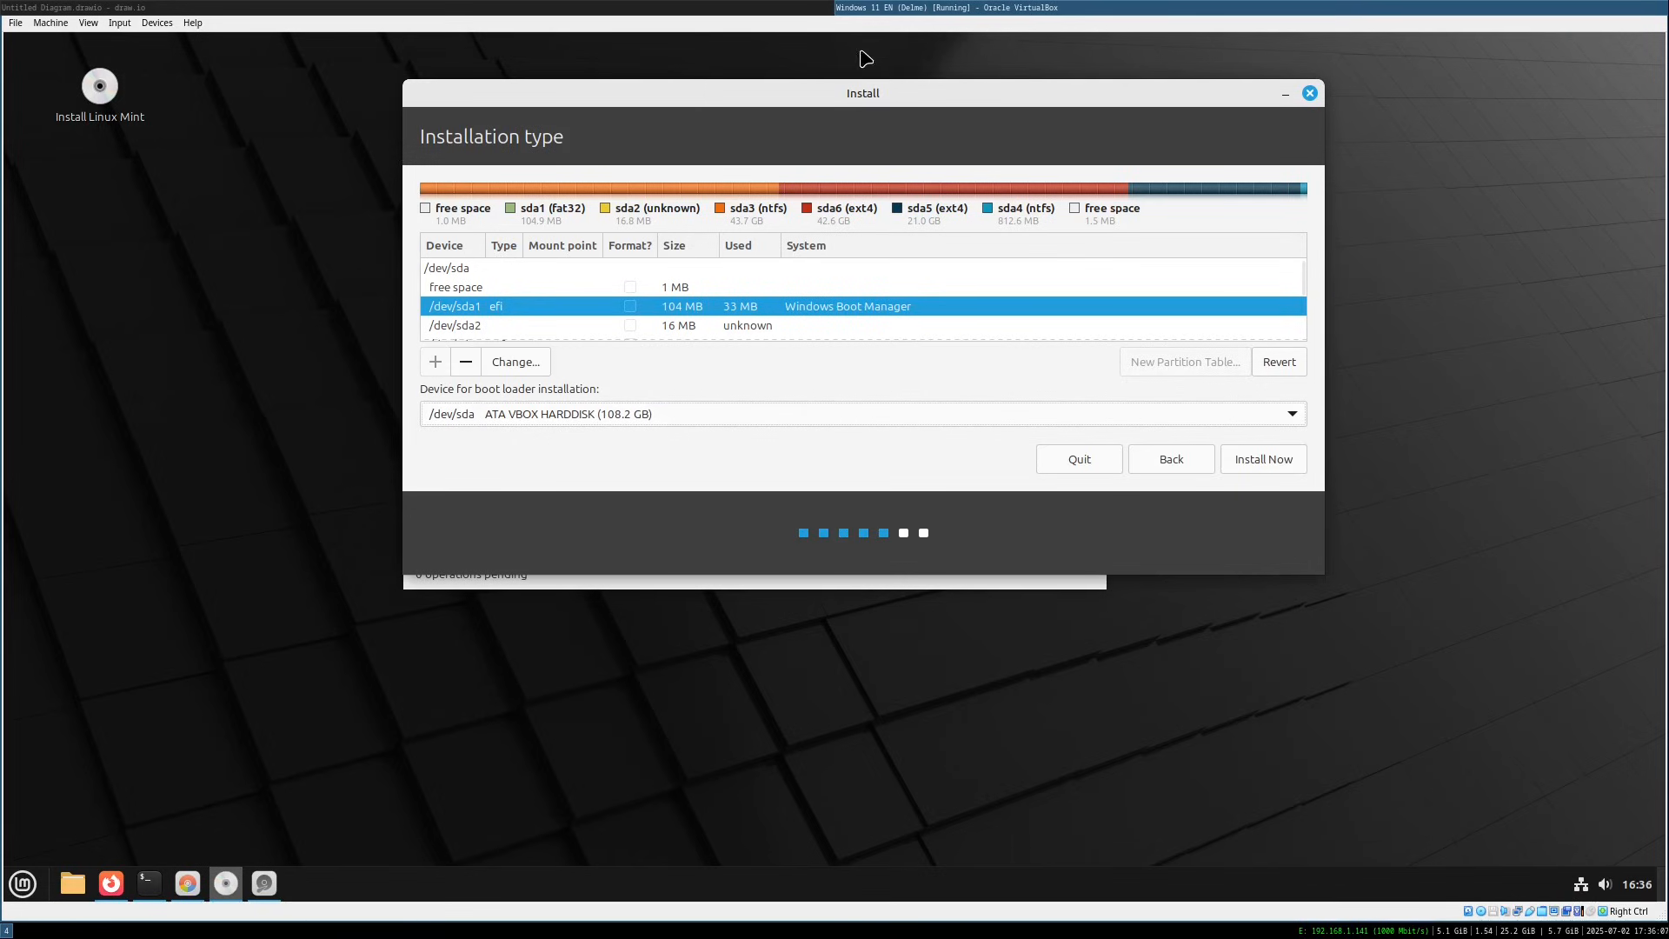
{"action": "left_click_drag", "start_coordinate": [842, 90], "coordinate": [718, 257]}
{"action": "scroll", "coordinate": [678, 469], "scroll_direction": "down", "scroll_amount": 5}
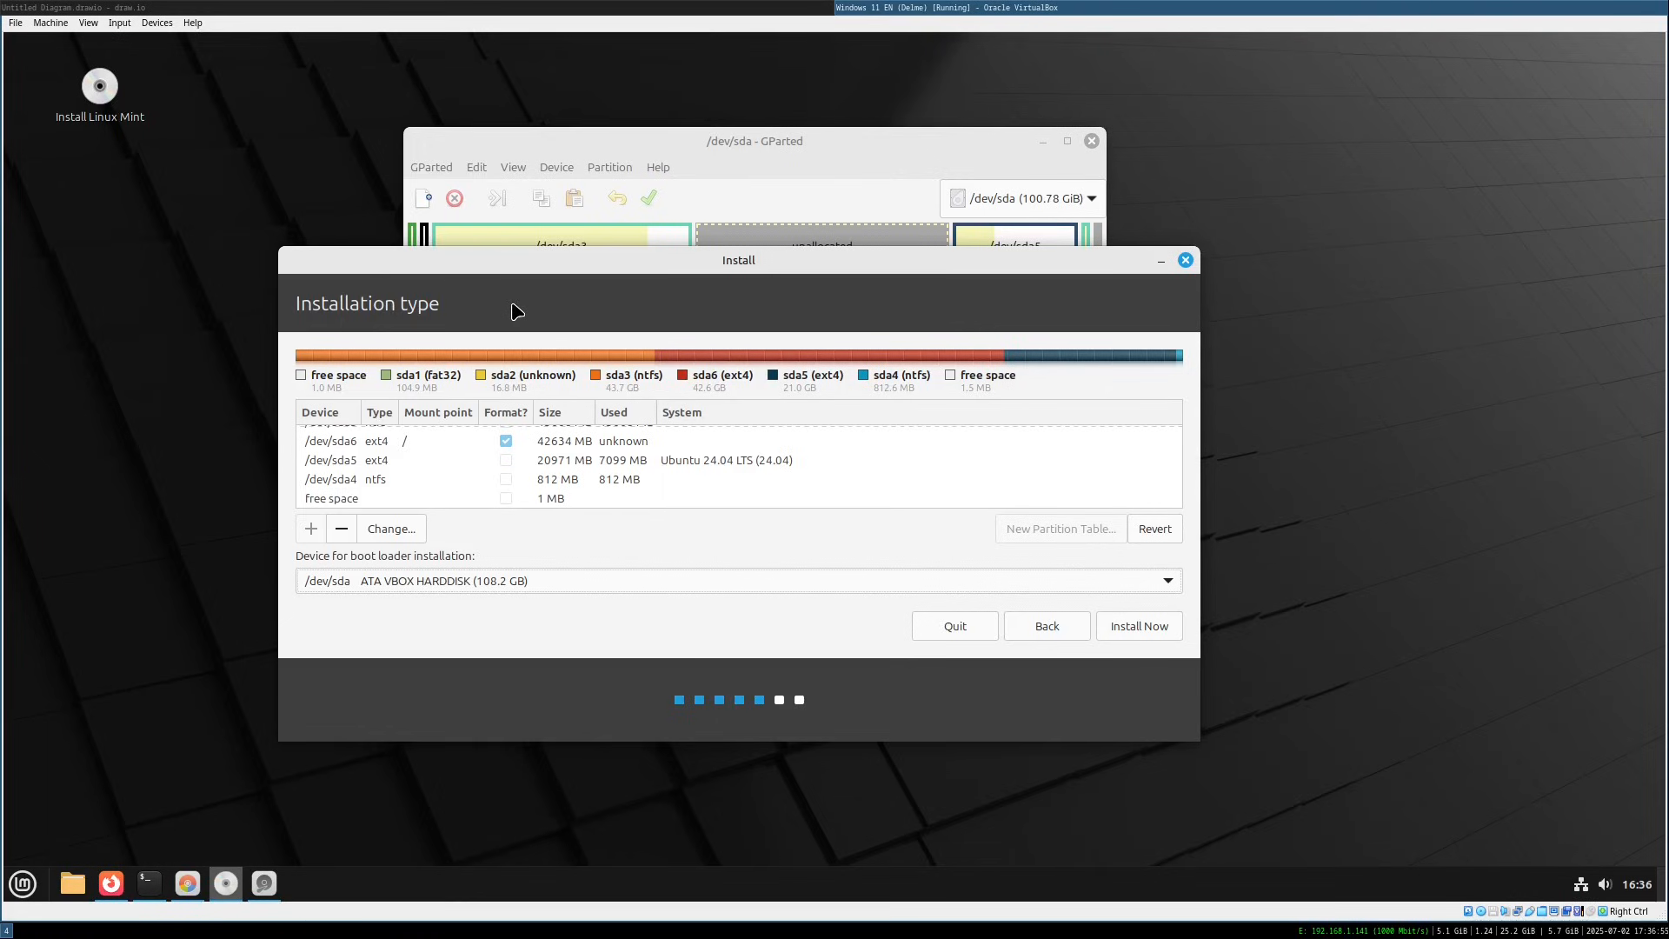
Switch to the draw.io partition layouts and narrow the lowest row's ext4 Linux Mint (/) box, leaving a gap after Windows C:
{"action": "left_click", "coordinate": [451, 9]}
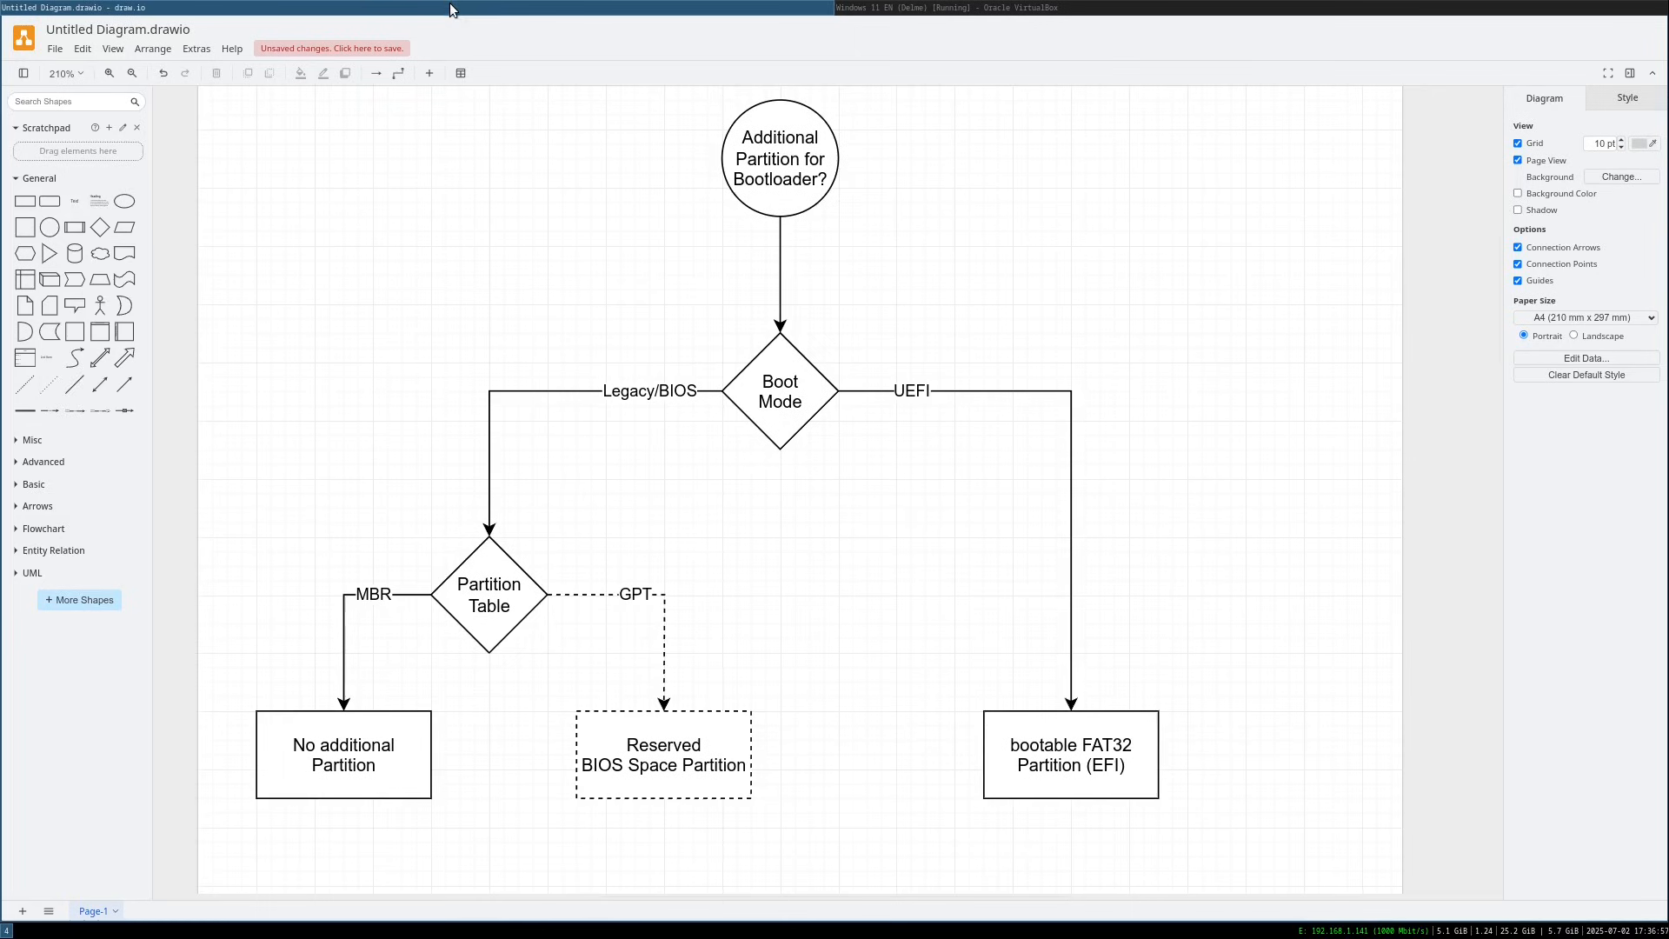
{"action": "scroll", "coordinate": [524, 492], "scroll_direction": "down", "scroll_amount": 15}
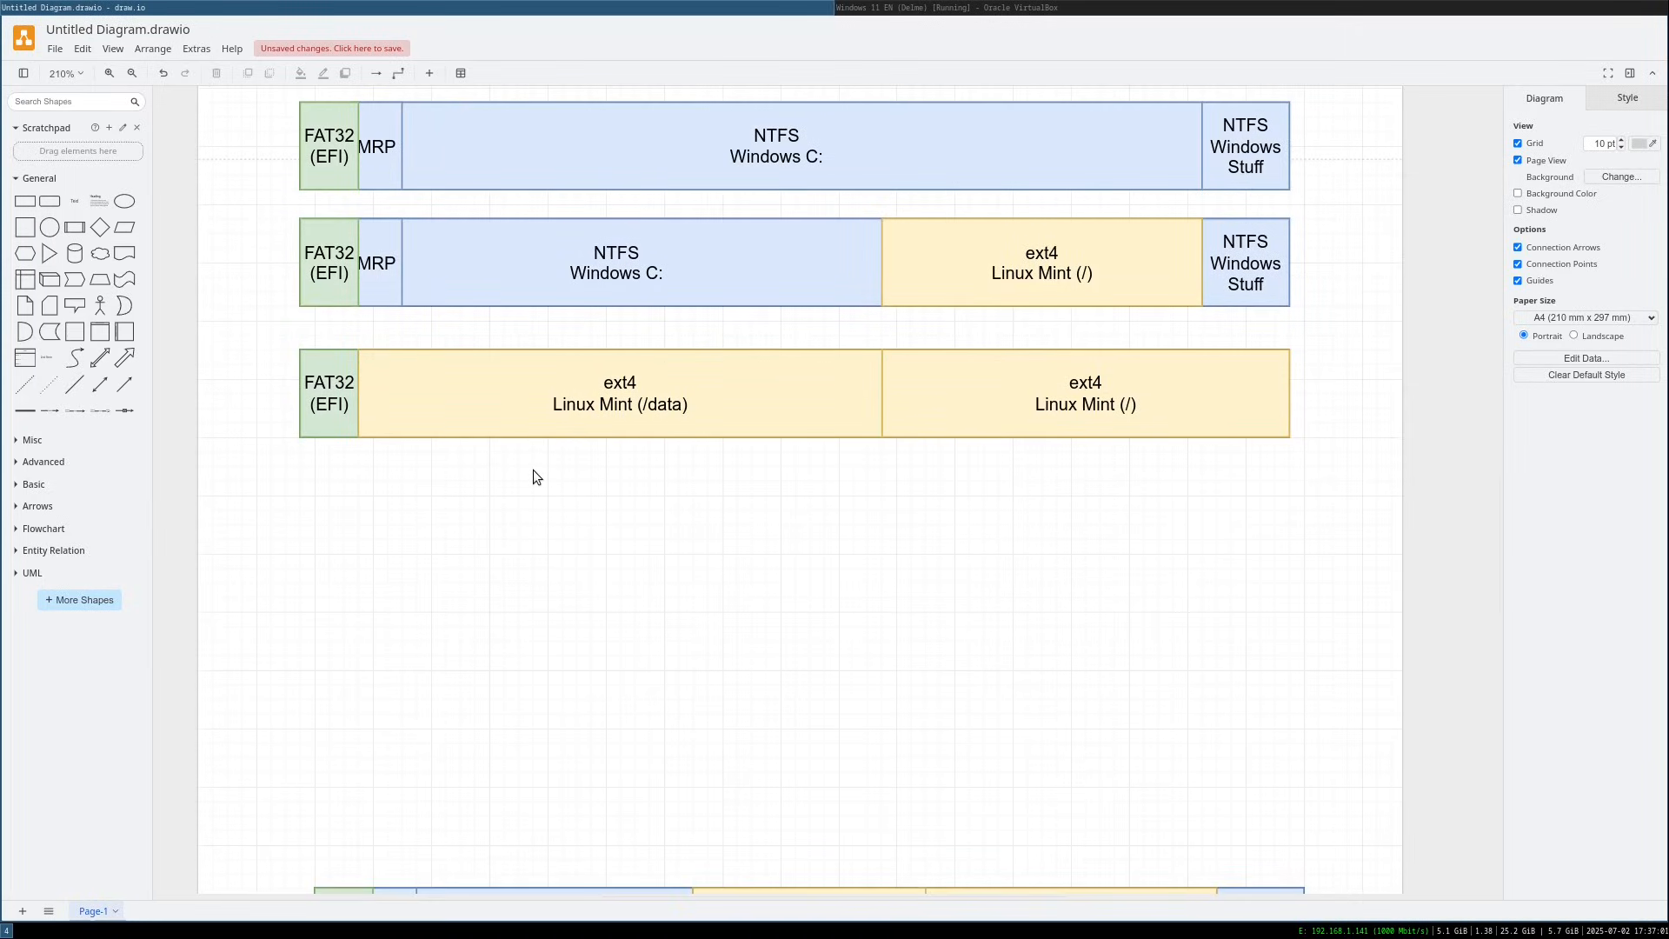
{"action": "scroll", "coordinate": [534, 469], "scroll_direction": "down", "scroll_amount": 5}
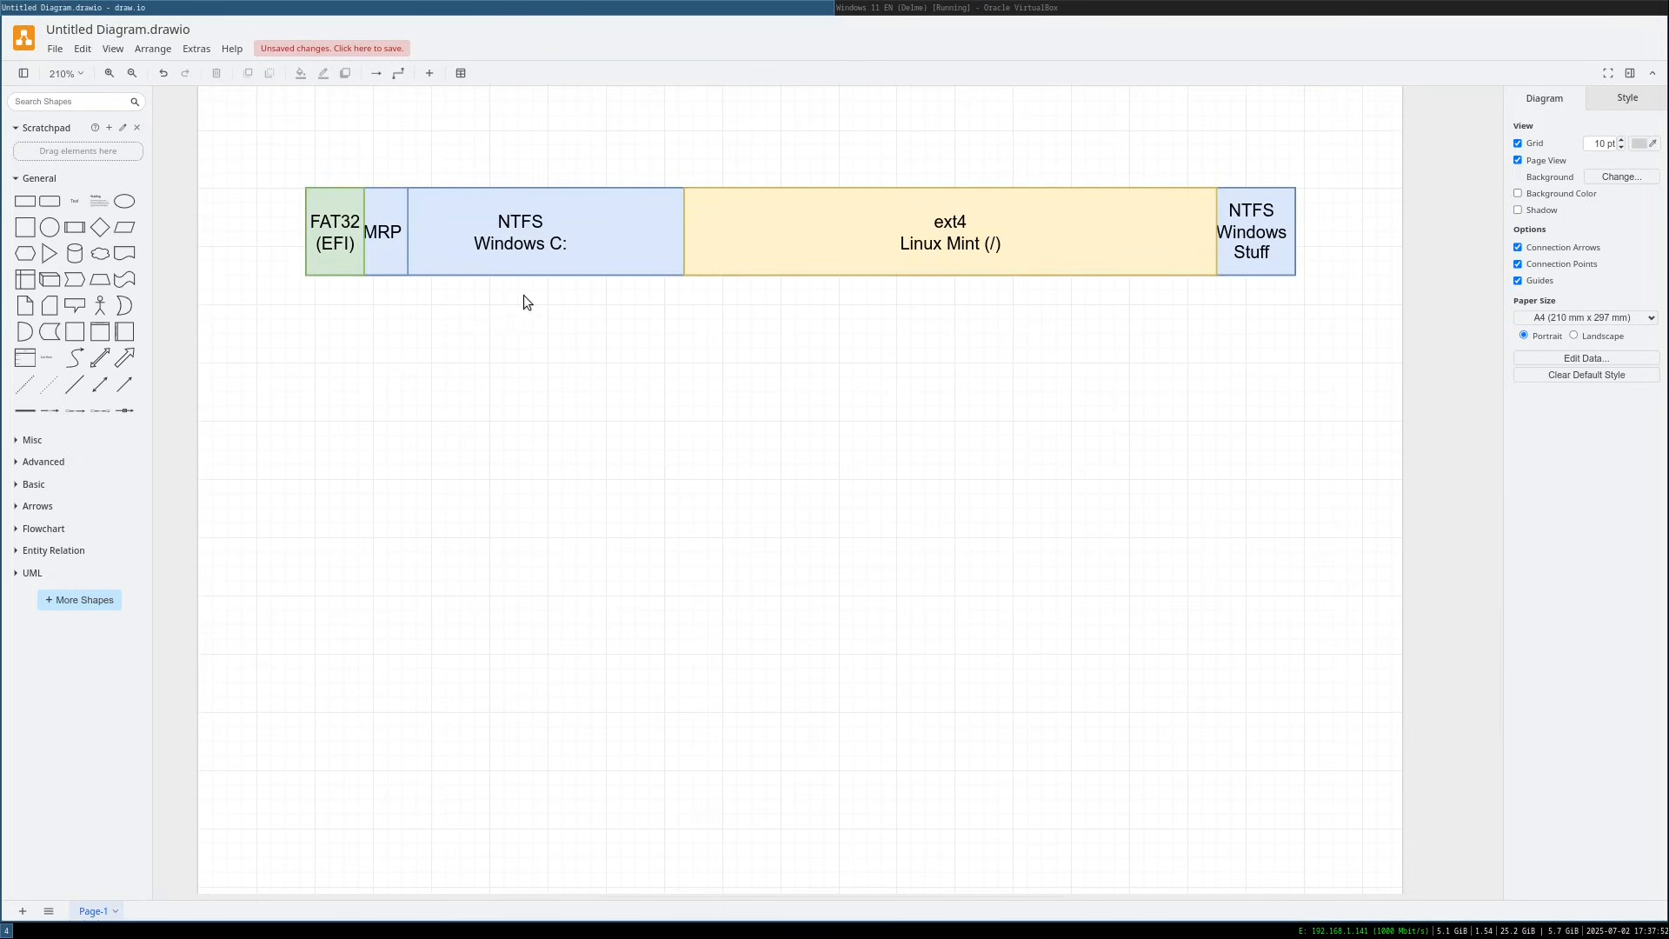
{"action": "left_click", "coordinate": [333, 244]}
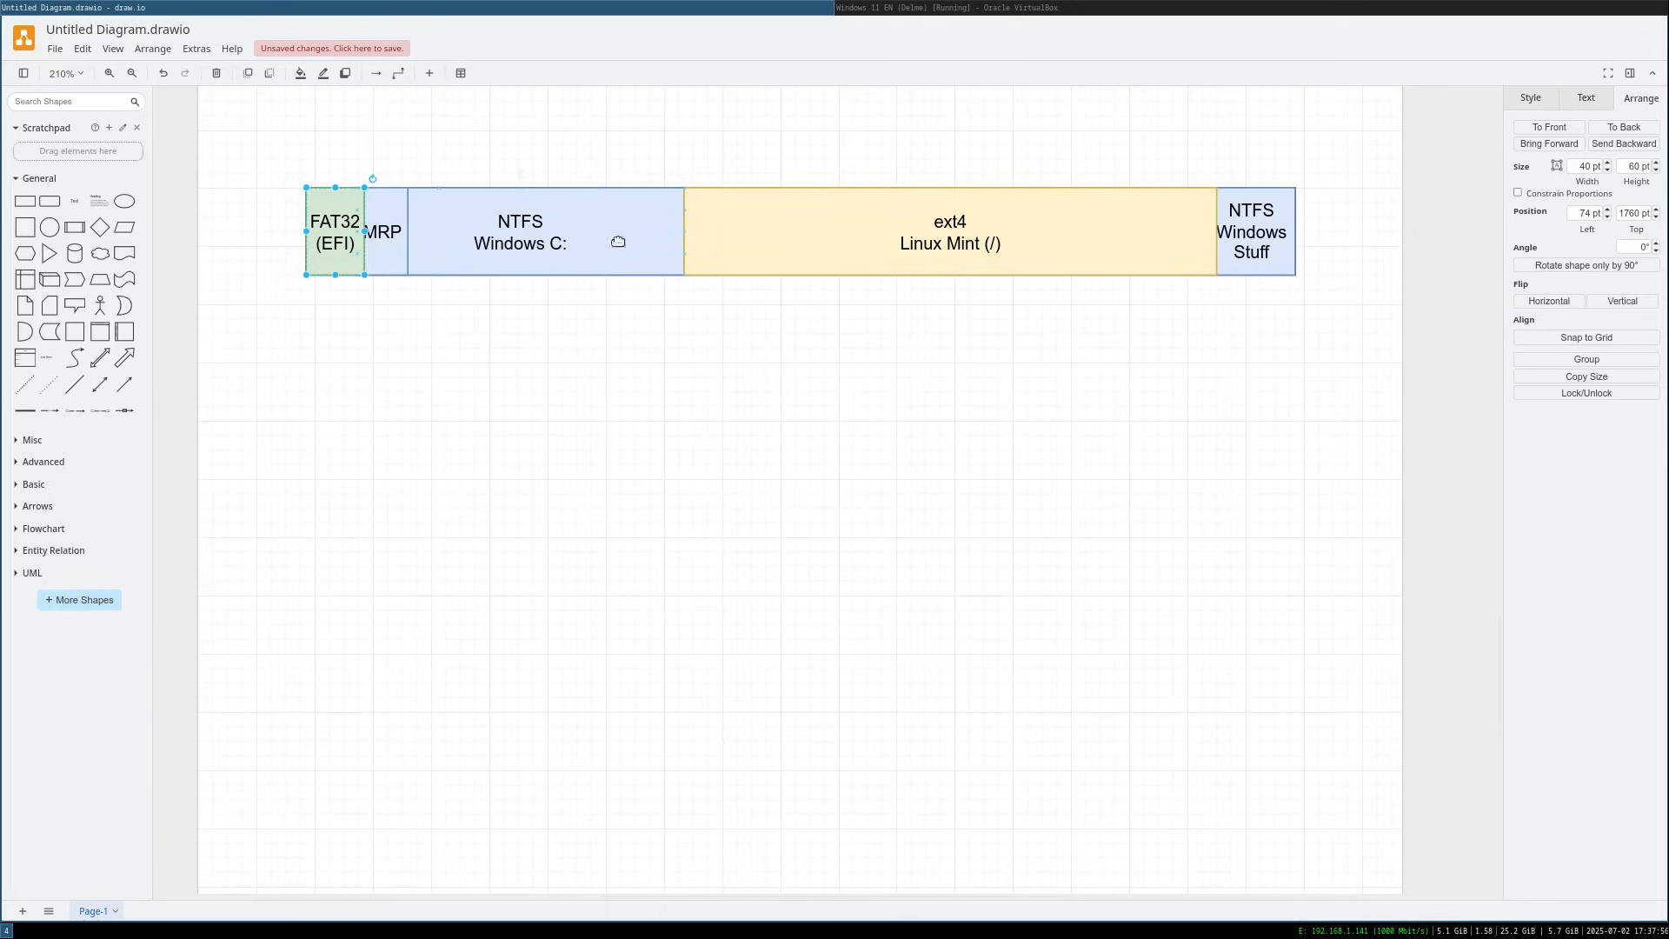
{"action": "left_click", "coordinate": [1271, 224]}
{"action": "left_click", "coordinate": [863, 236]}
{"action": "left_click_drag", "start_coordinate": [685, 231], "coordinate": [794, 231]}
Duplicate the ext4 Linux Mint (/) box and fit the copy, about 76 pt wide, into the gap after NTFS Windows C:
{"action": "key", "text": "ctrl+d"}
{"action": "left_click_drag", "start_coordinate": [972, 247], "coordinate": [856, 230]}
{"action": "left_click_drag", "start_coordinate": [1105, 231], "coordinate": [791, 233]}
Change the label of the narrow duplicated box to "ext4" with "(/boot)" on the second line
{"action": "key", "text": "F2"}
{"action": "key", "text": "Left"}
{"action": "type", "text": "boot"}
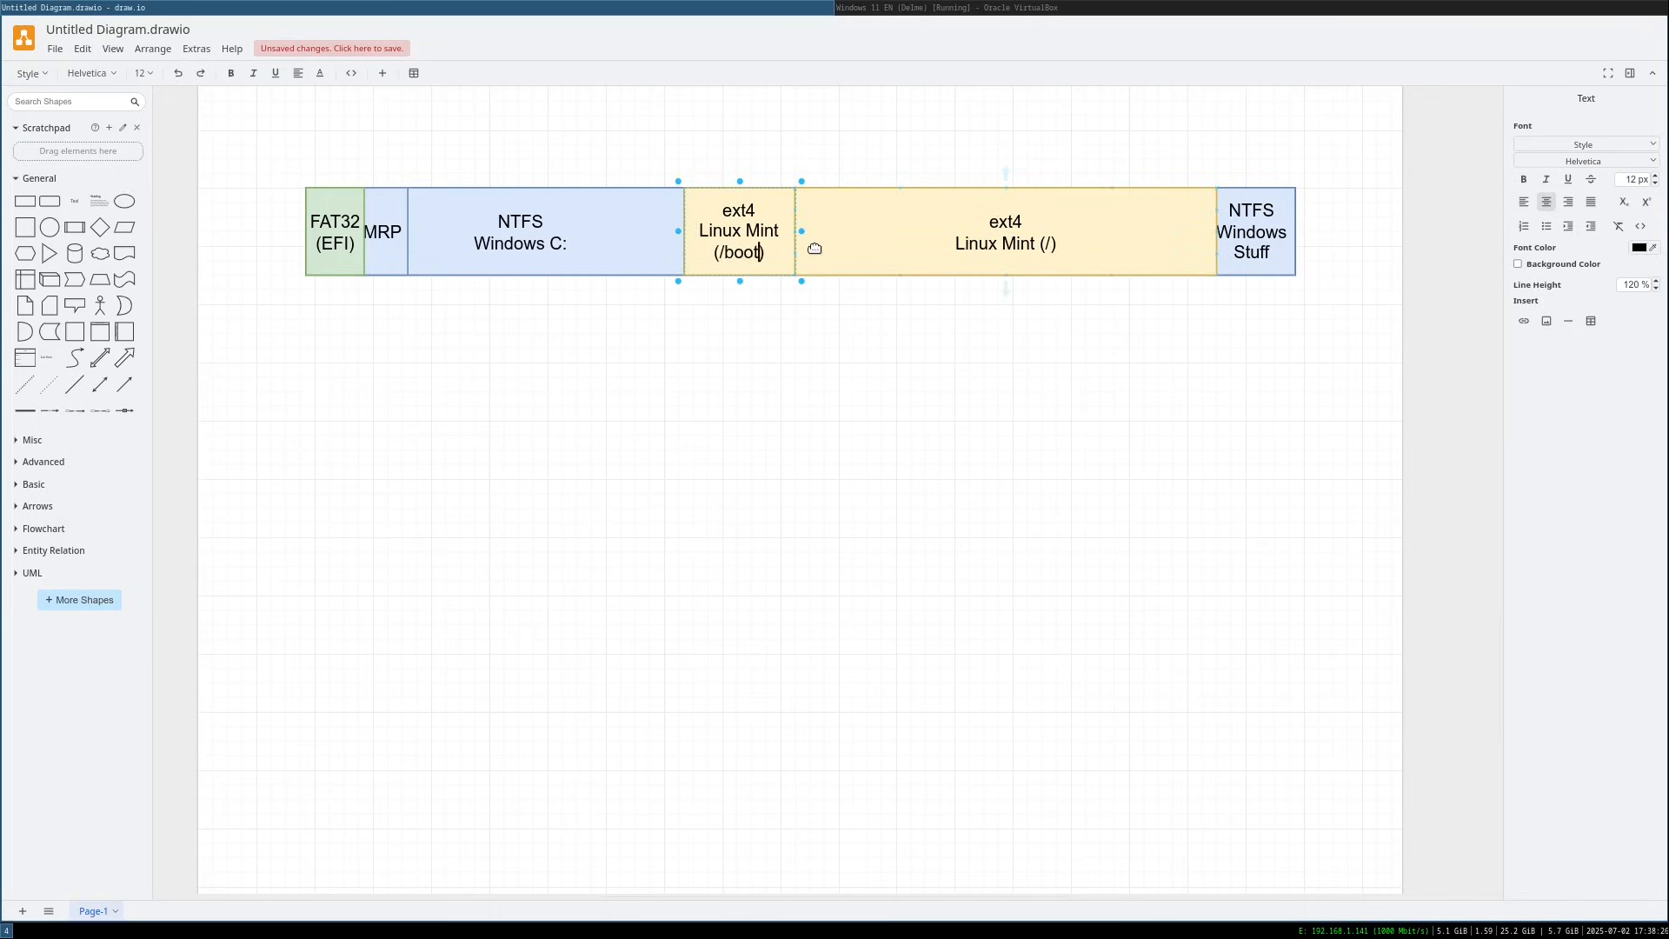
{"action": "key", "text": "Home"}
{"action": "key", "text": "Up"}
{"action": "key", "text": "Left"}
{"action": "key", "text": "Delete"}
{"action": "key", "text": "Delete"}
{"action": "key", "text": "Delete"}
{"action": "key", "text": "Delete"}
{"action": "key", "text": "Delete"}
{"action": "key", "text": "Delete"}
{"action": "key", "text": "Delete"}
{"action": "key", "text": "Delete"}
{"action": "key", "text": "Delete"}
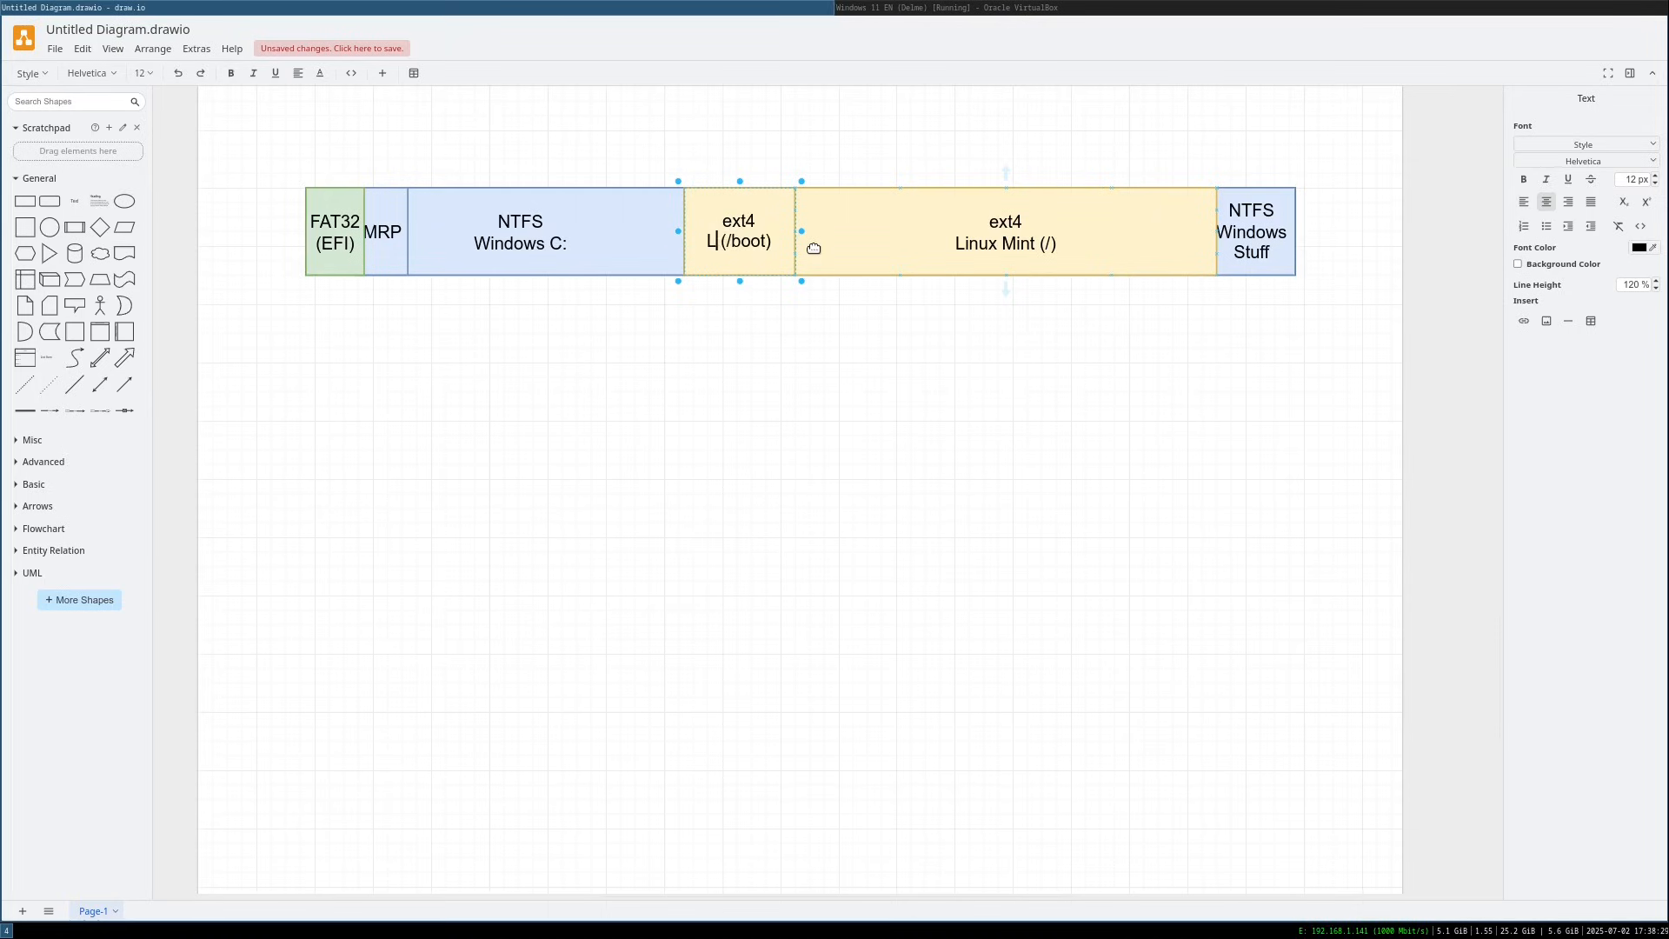
{"action": "key", "text": "BackSpace"}
{"action": "key", "text": "BackSpace"}
{"action": "key", "text": "Delete"}
{"action": "key", "text": "Return"}
{"action": "left_click", "coordinate": [736, 374]}
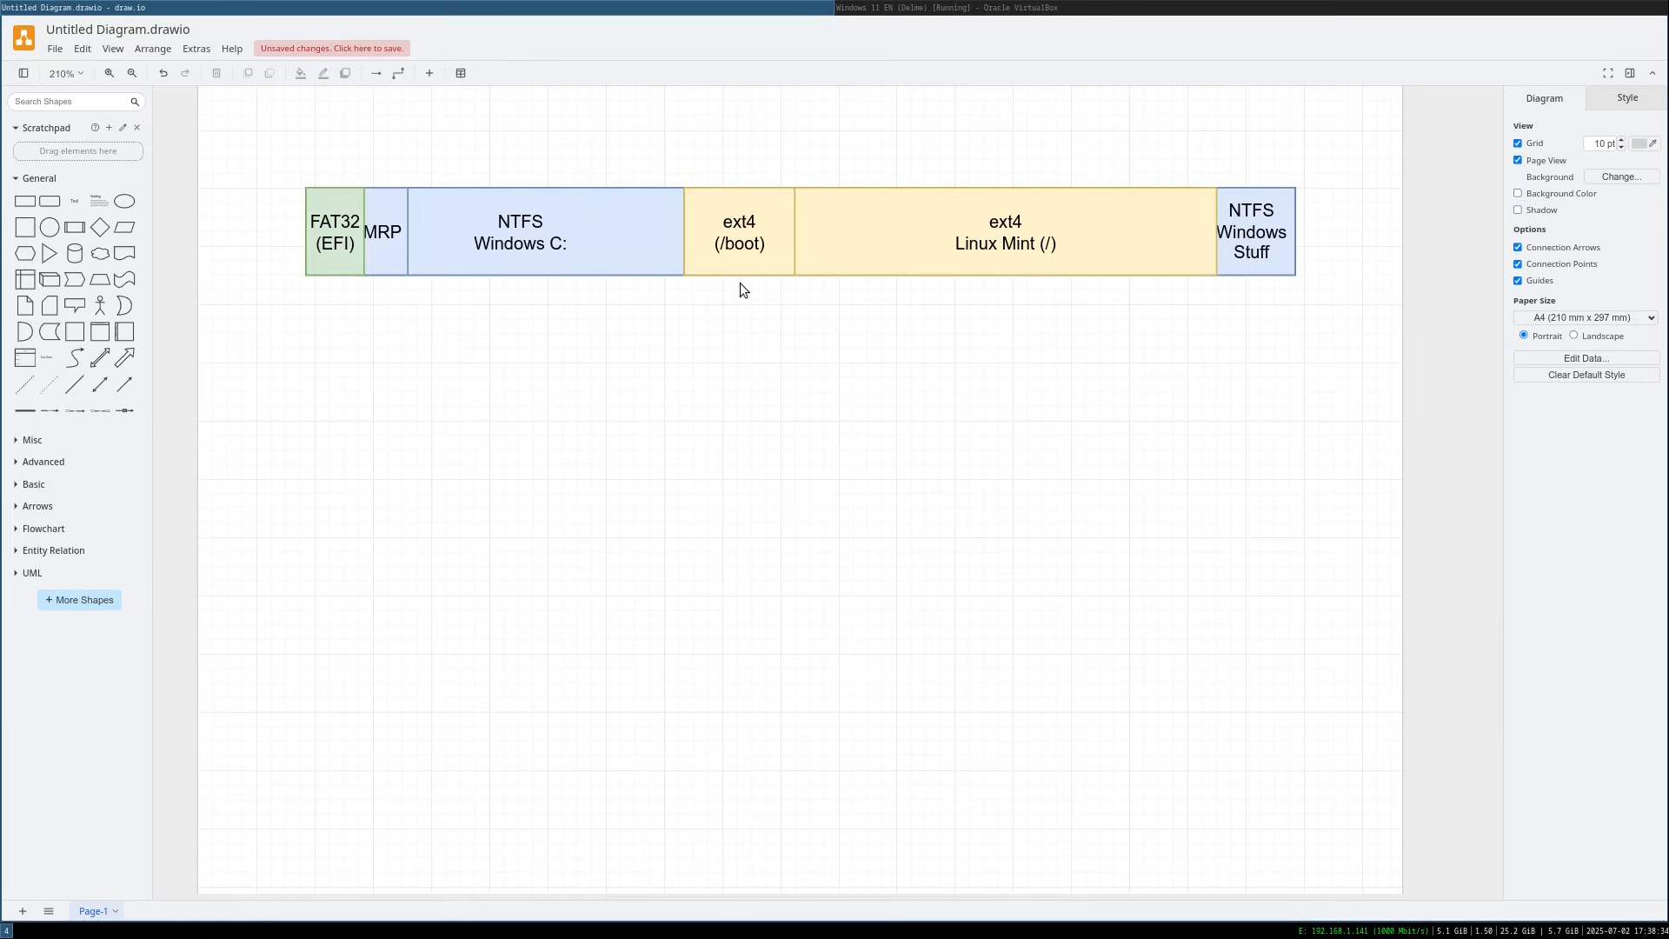
Add "LUKS:" as a line above "ext4" in the label of the wide Linux Mint (/) box
{"action": "double_click", "coordinate": [1034, 242]}
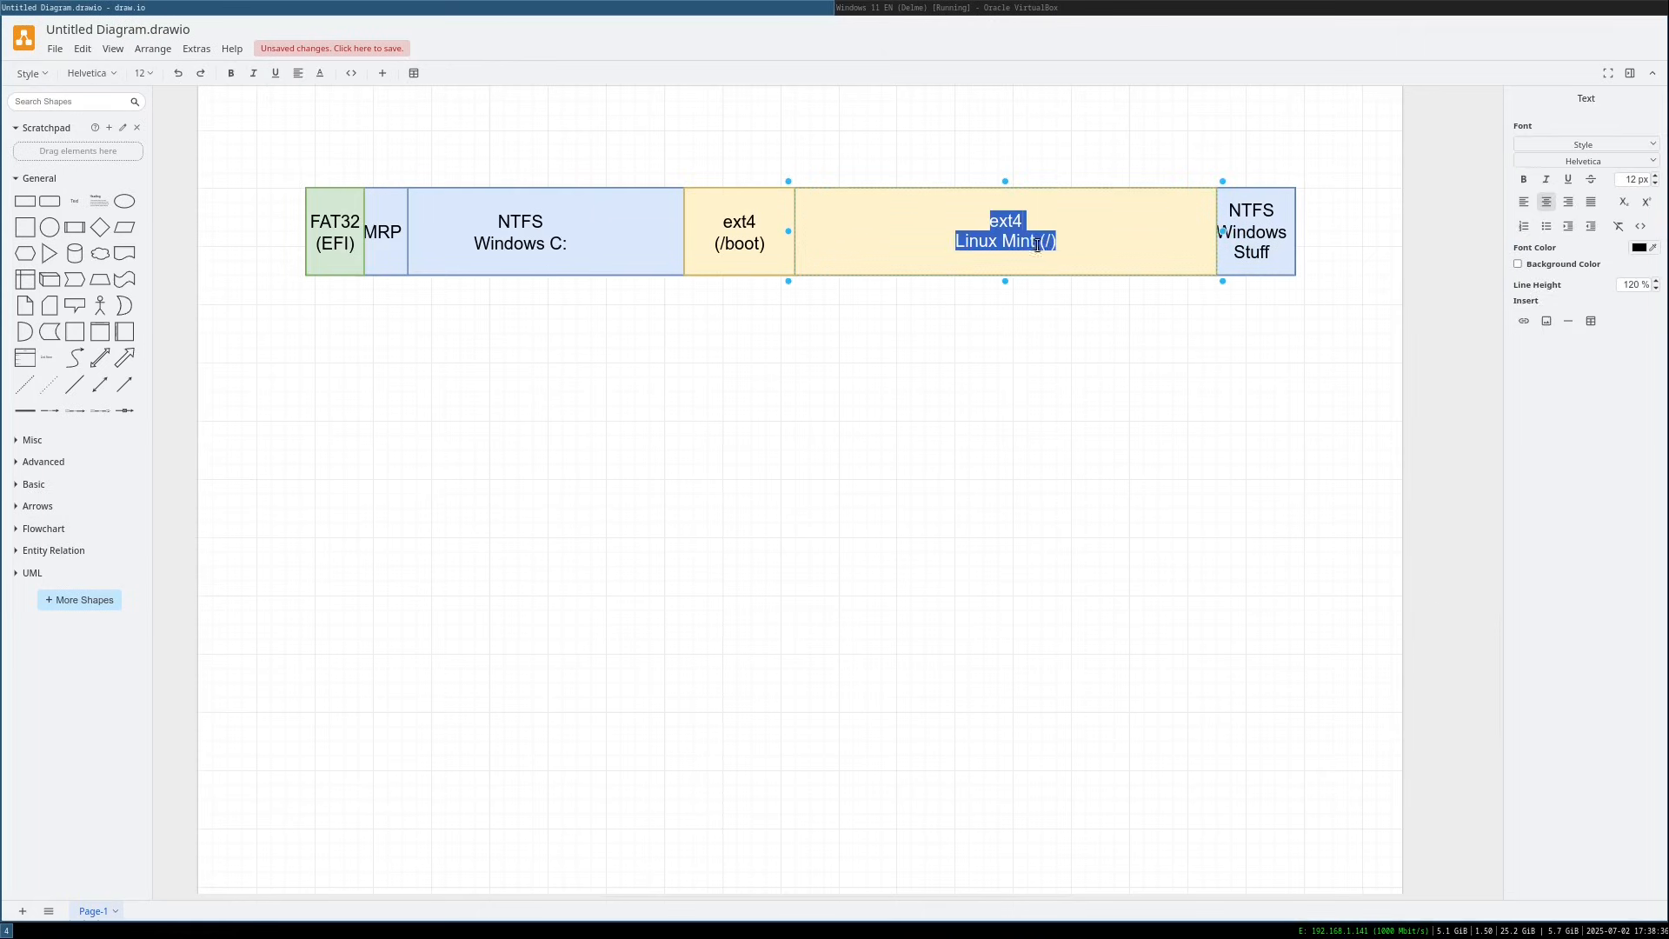
{"action": "left_click", "coordinate": [994, 223]}
{"action": "key", "text": "Return"}
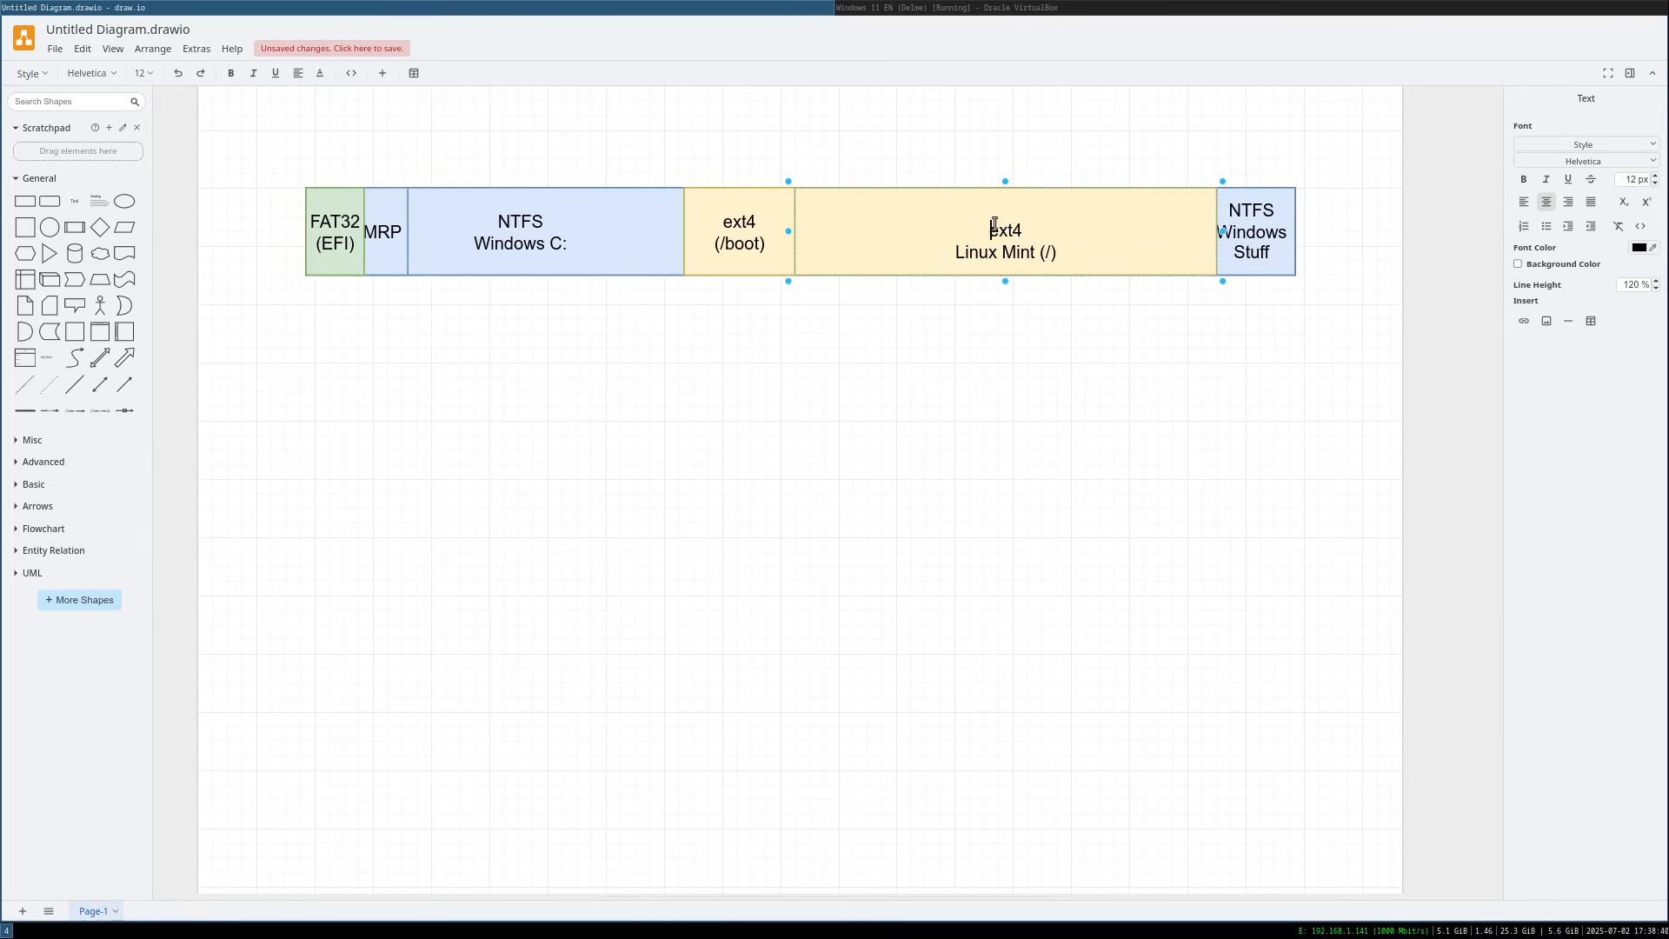
{"action": "key", "text": "BackSpace"}
{"action": "type", "text": "LUKS"}
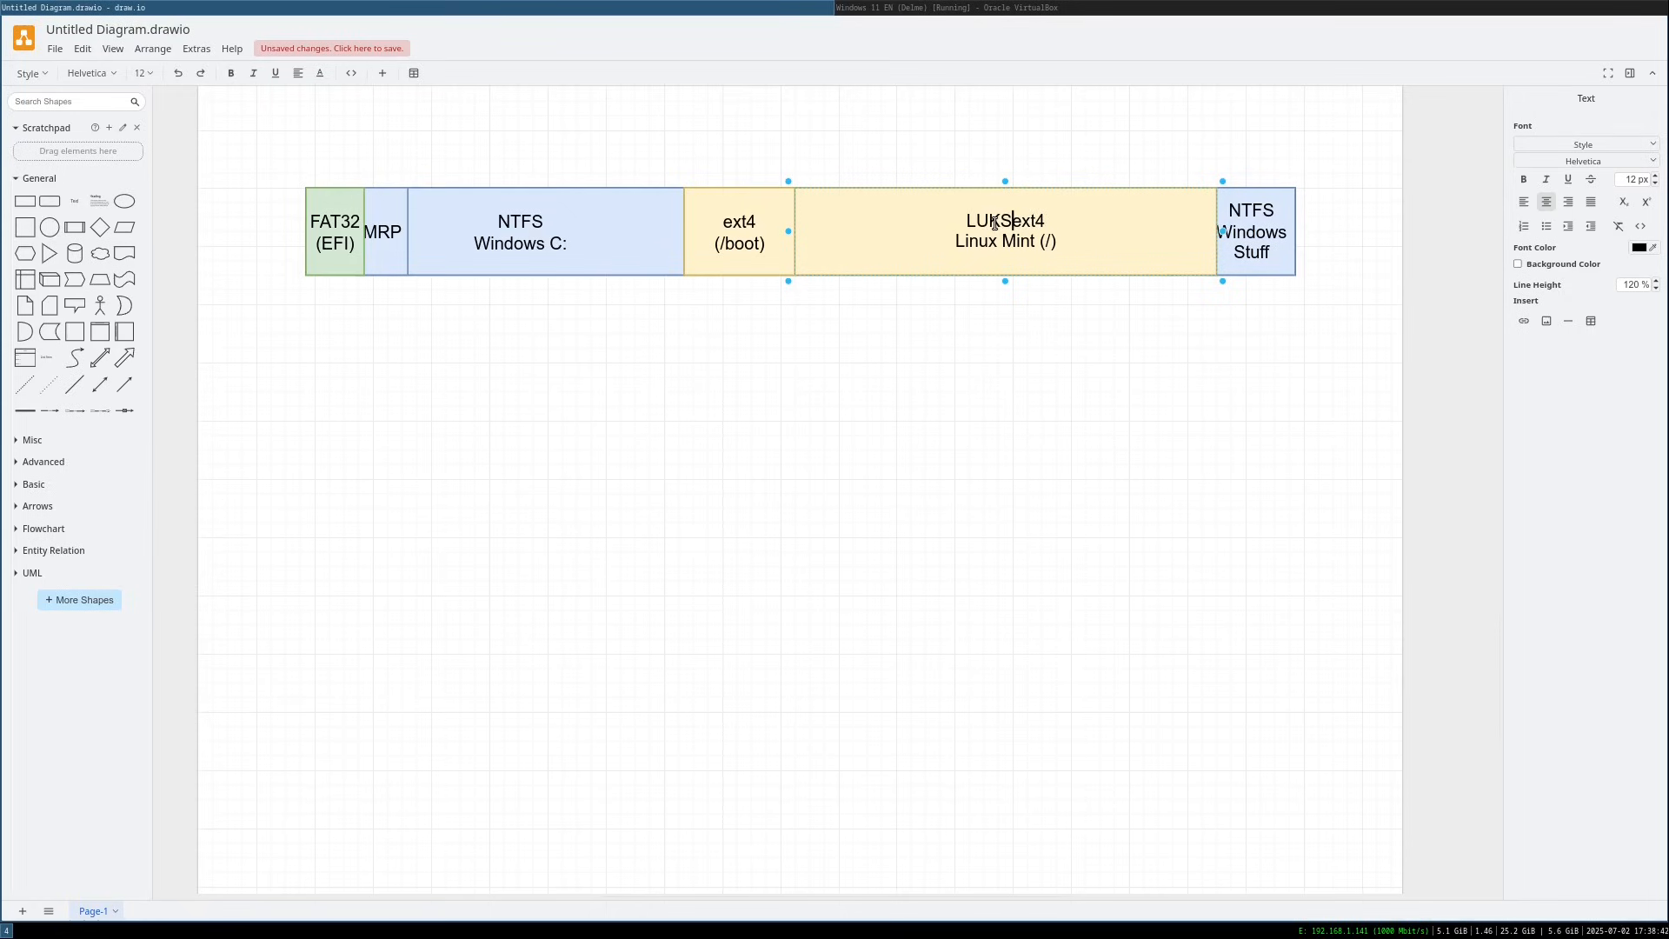
{"action": "type", "text": ":"}
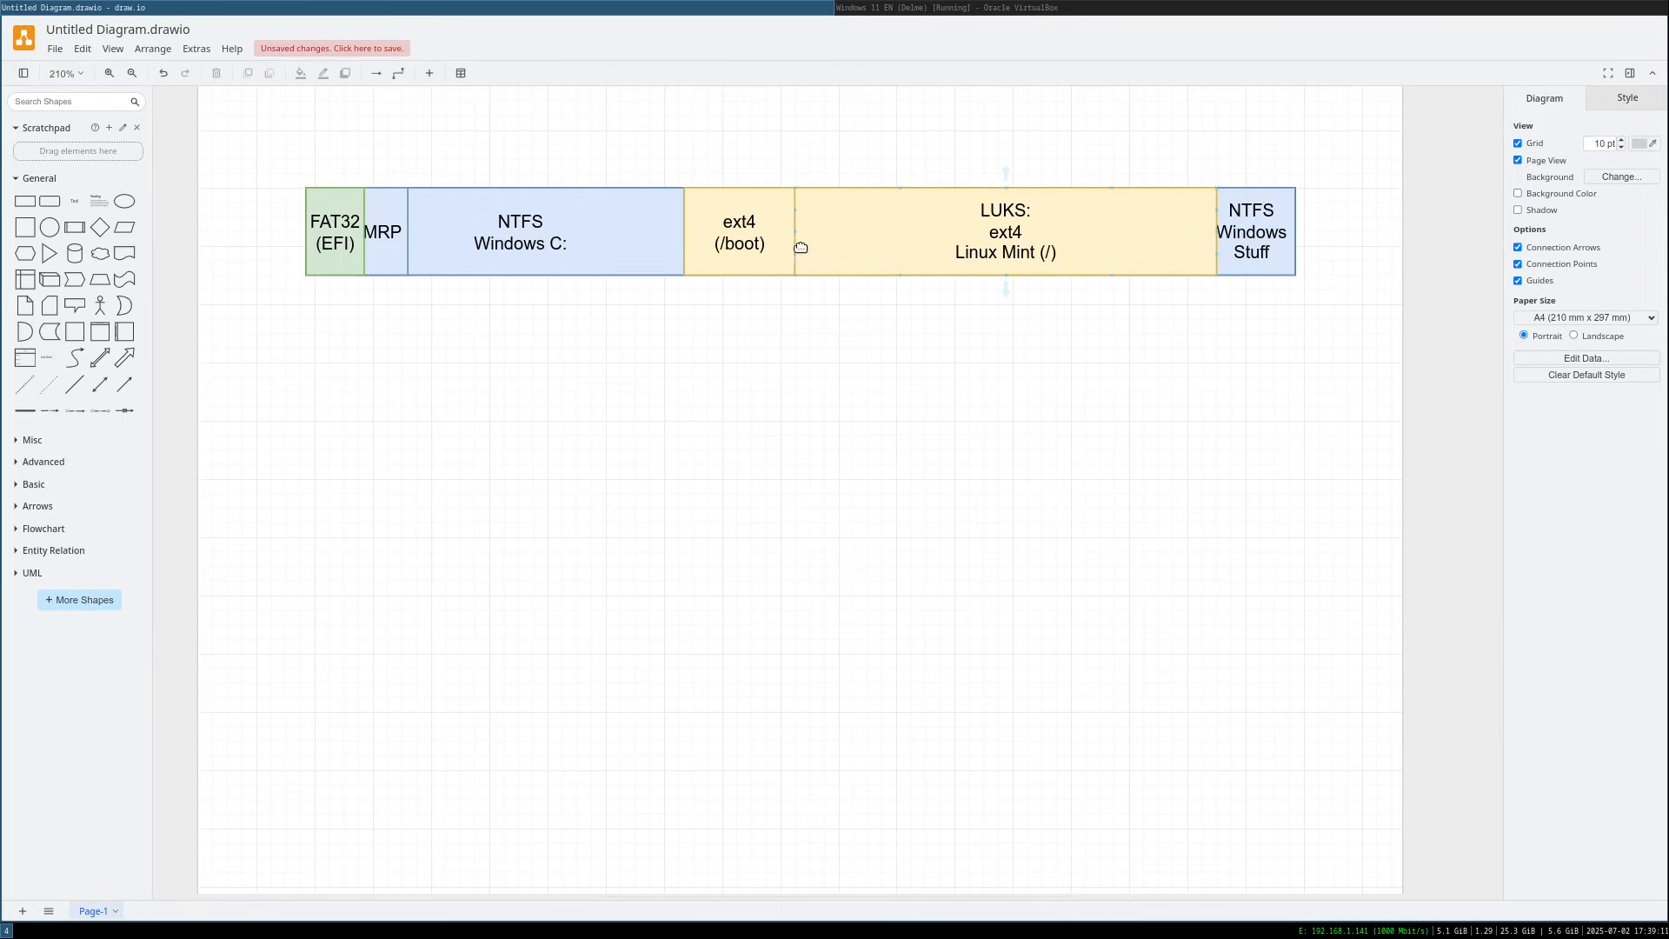
{"action": "left_click", "coordinate": [735, 233]}
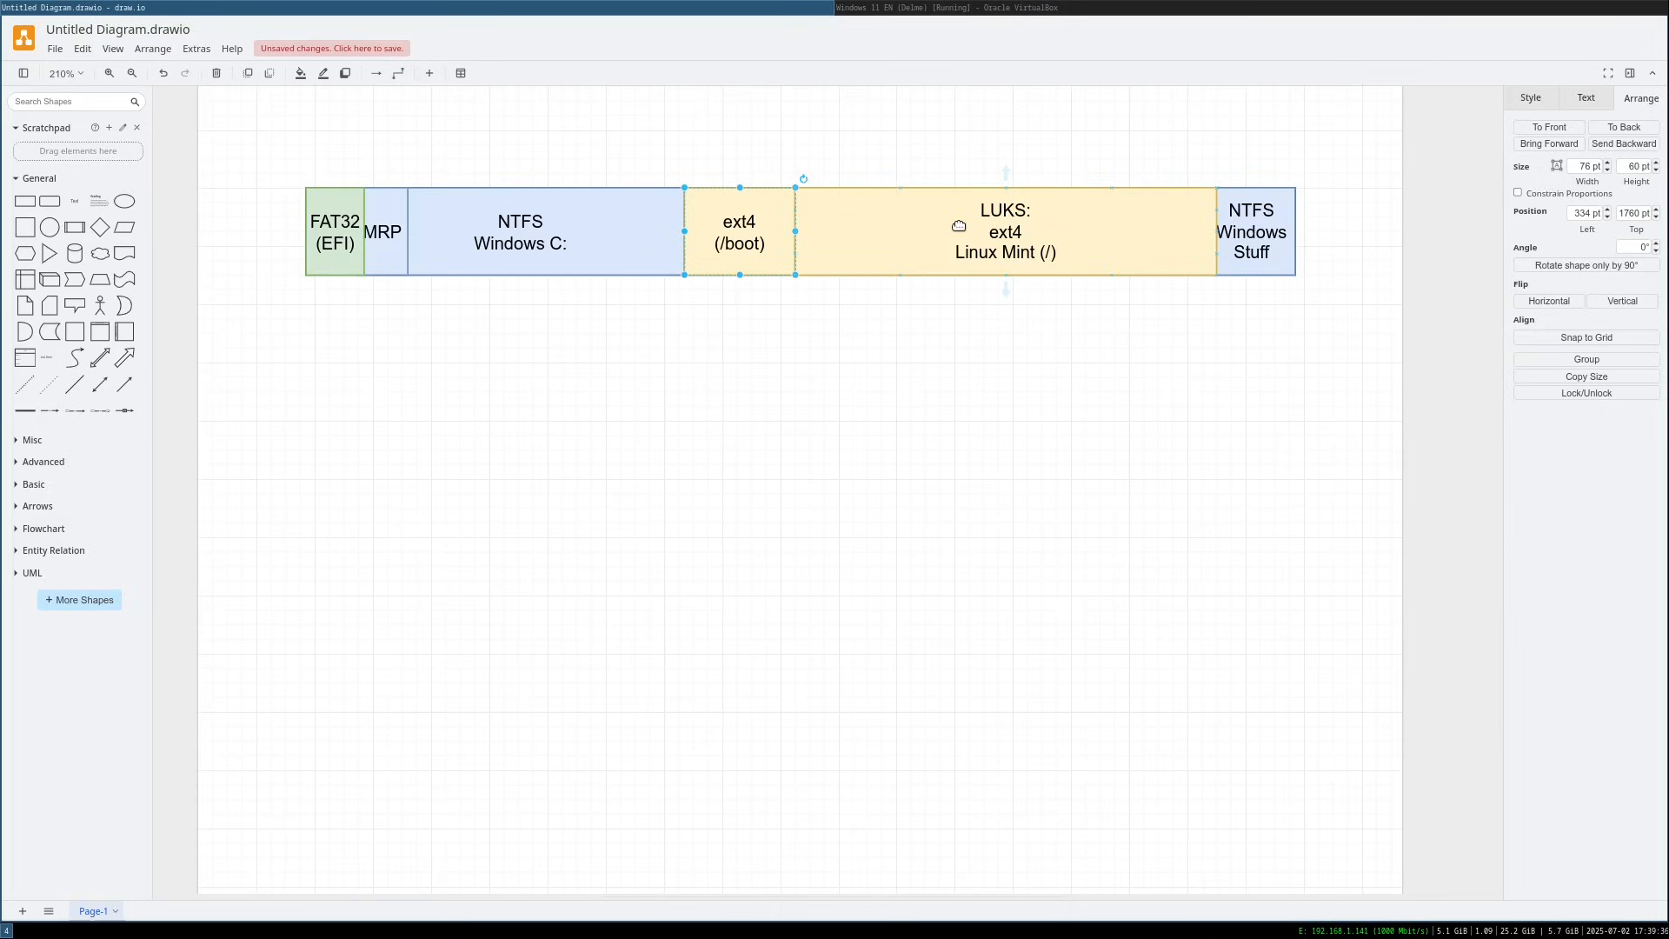
Switch to the VirtualBox installer and replace the planned ext4 root partition with a 3000 MB ext4 partition mounted at /boot
{"action": "left_click", "coordinate": [957, 7]}
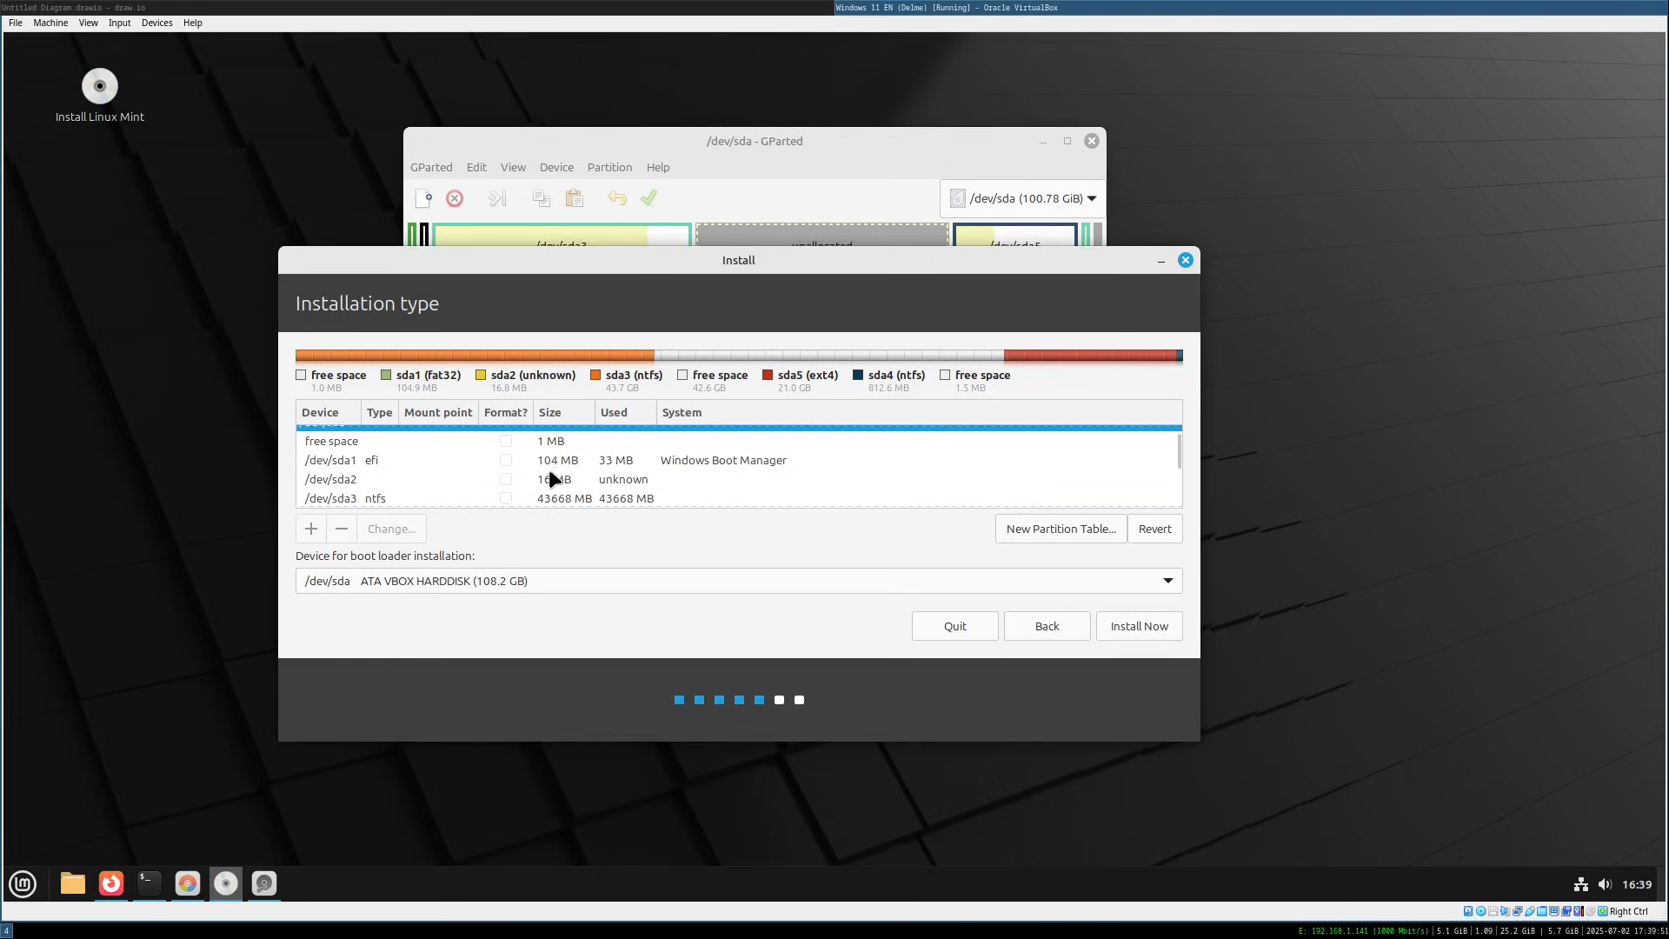
{"action": "left_click", "coordinate": [549, 480]}
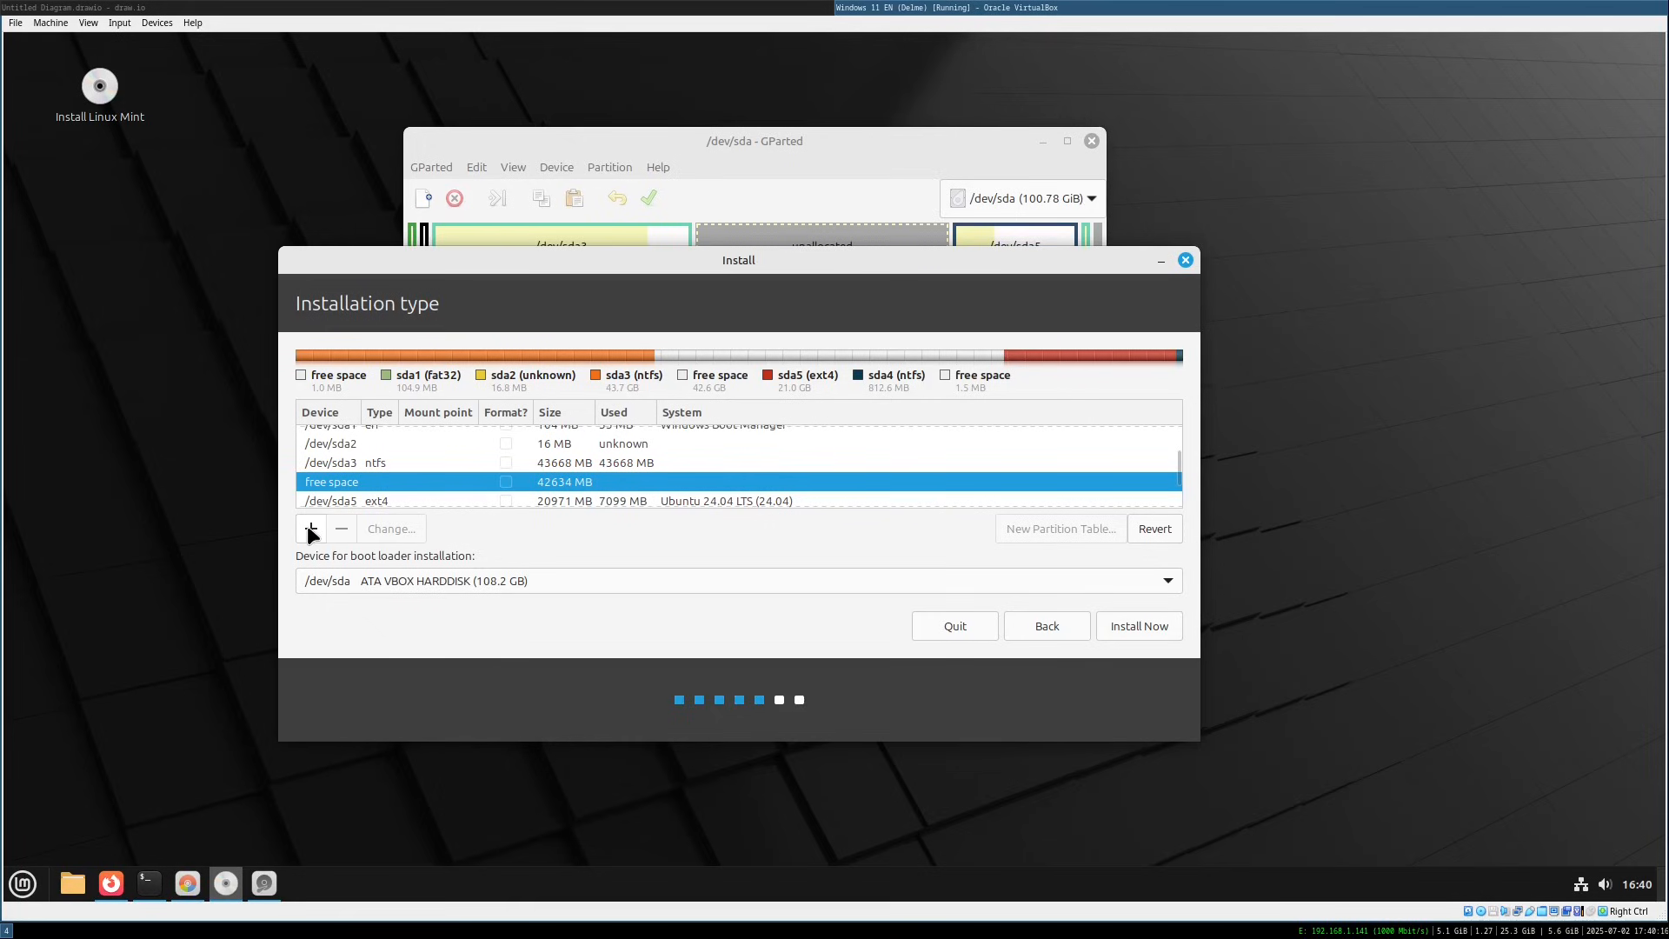
{"action": "left_click", "coordinate": [310, 529]}
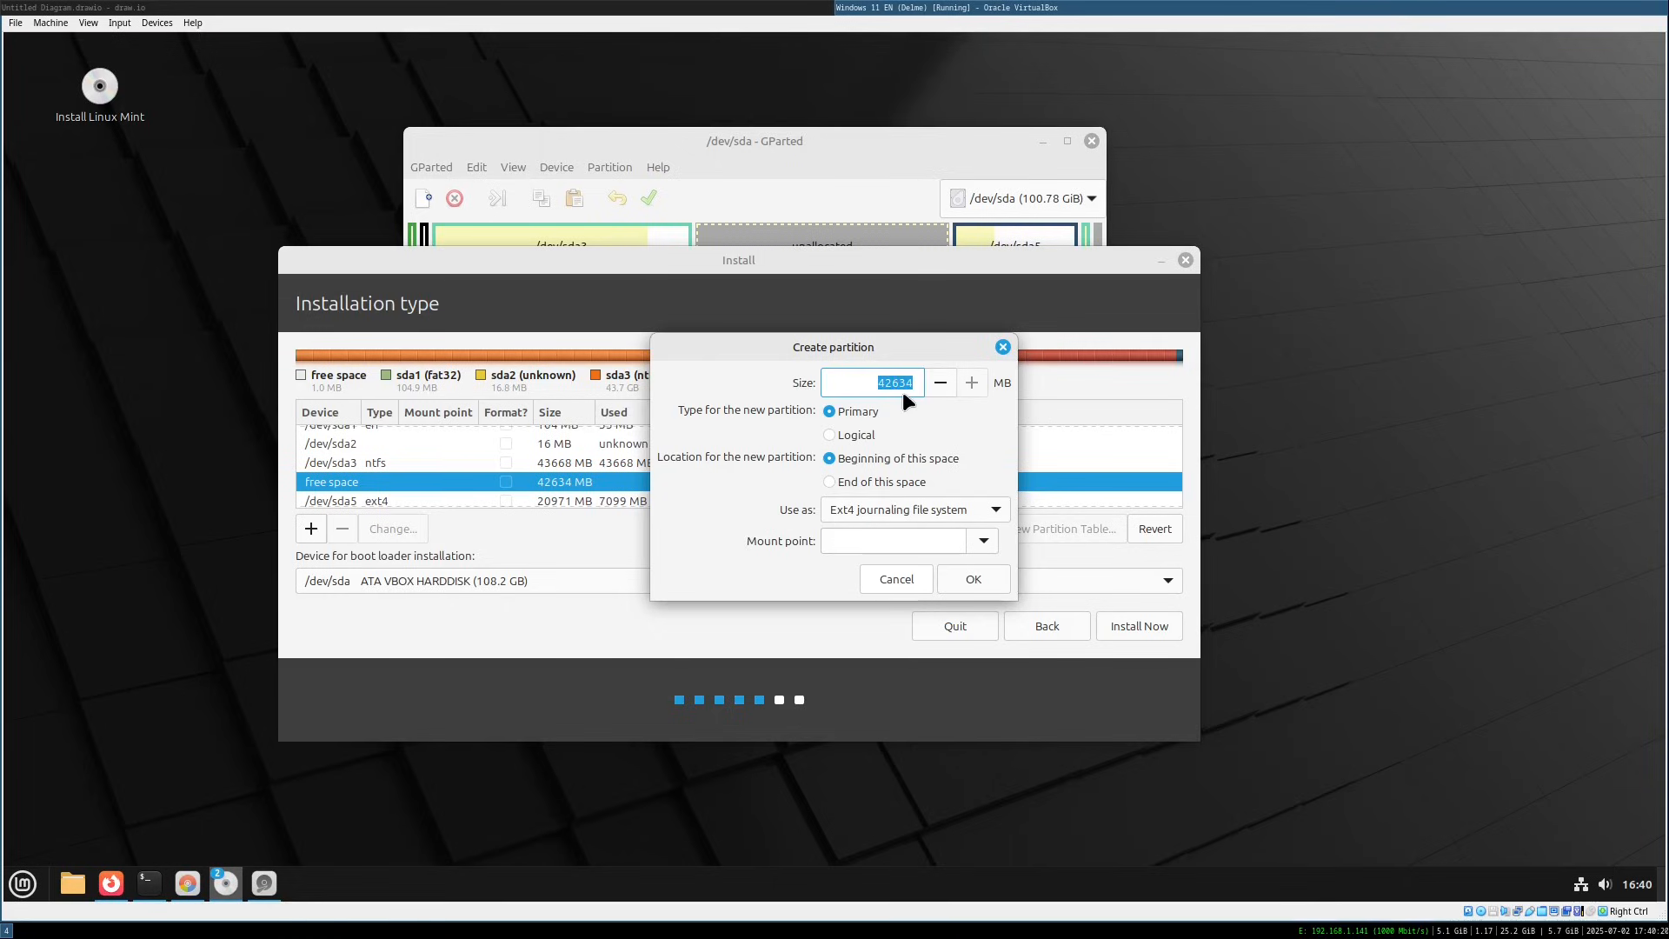
{"action": "type", "text": "3000"}
{"action": "left_click", "coordinate": [979, 539]}
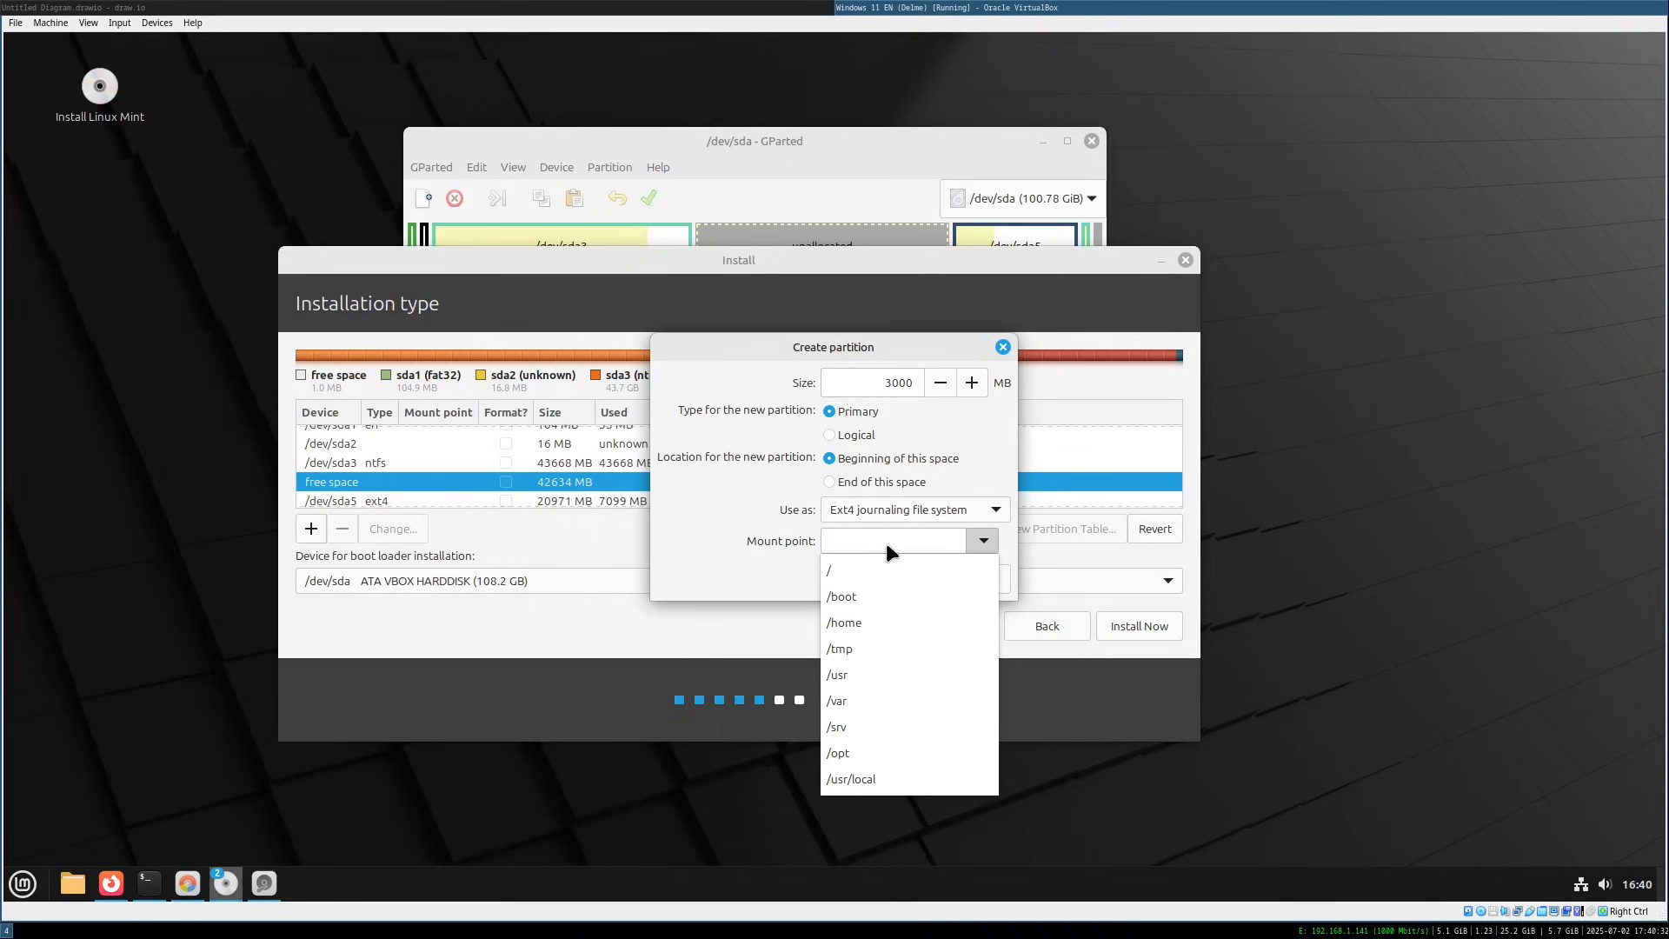
{"action": "left_click", "coordinate": [859, 594]}
{"action": "left_click", "coordinate": [970, 579]}
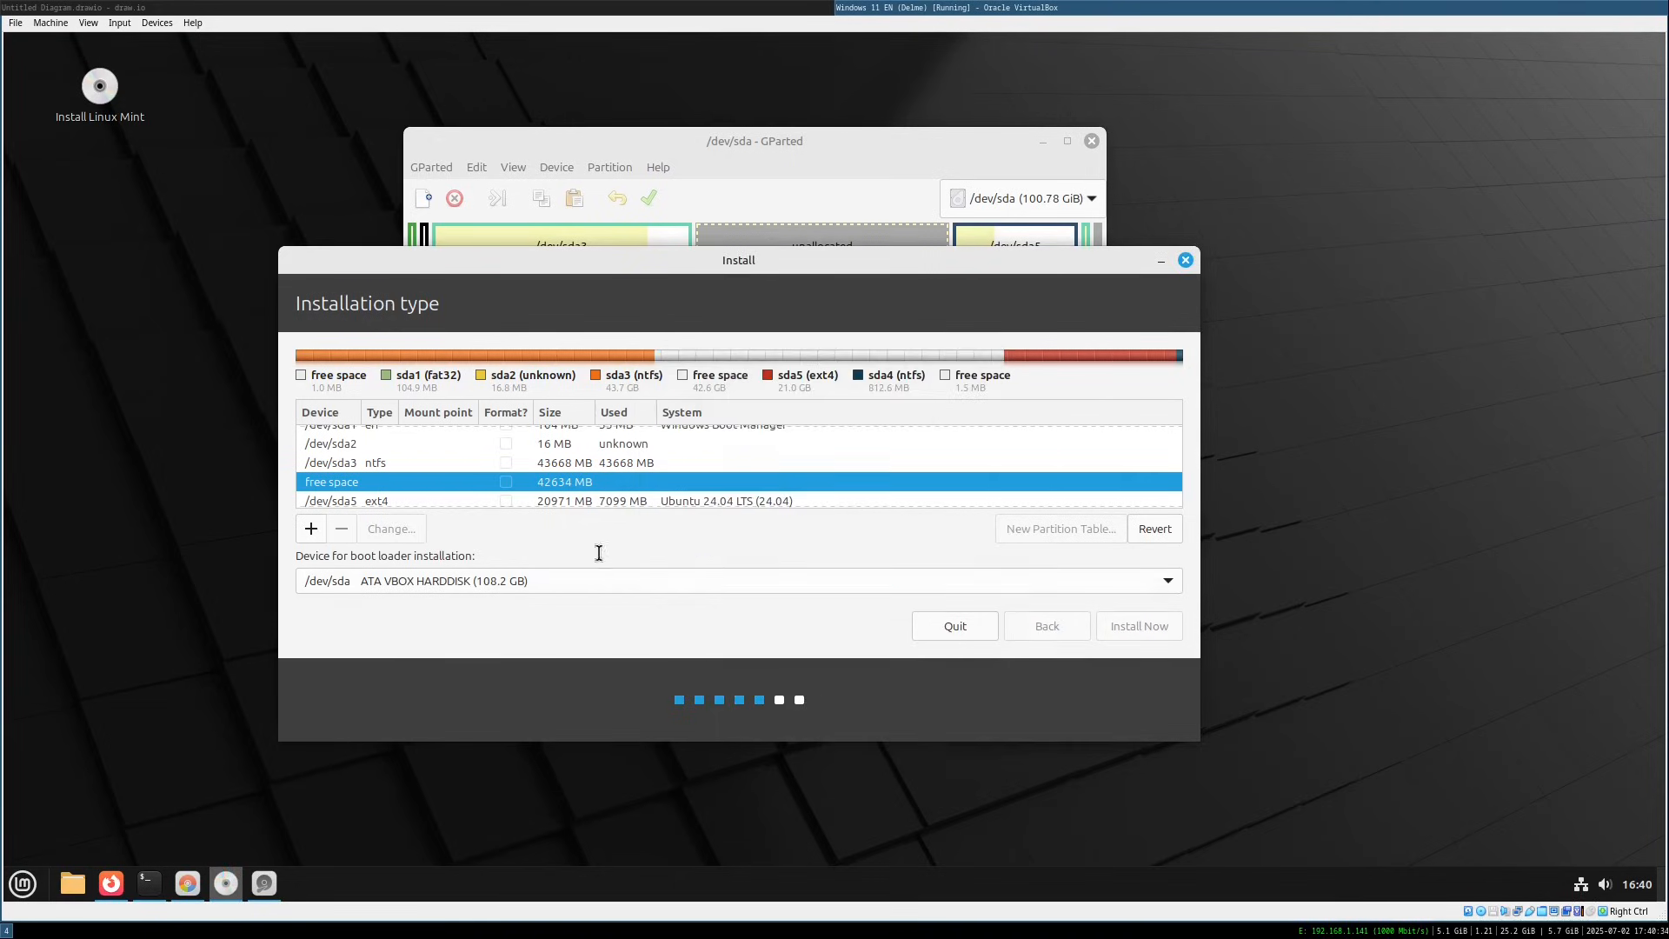
Create a physical volume for encryption in the remaining 39634 MB free space, entering and confirming its security key
{"action": "left_click", "coordinate": [585, 483]}
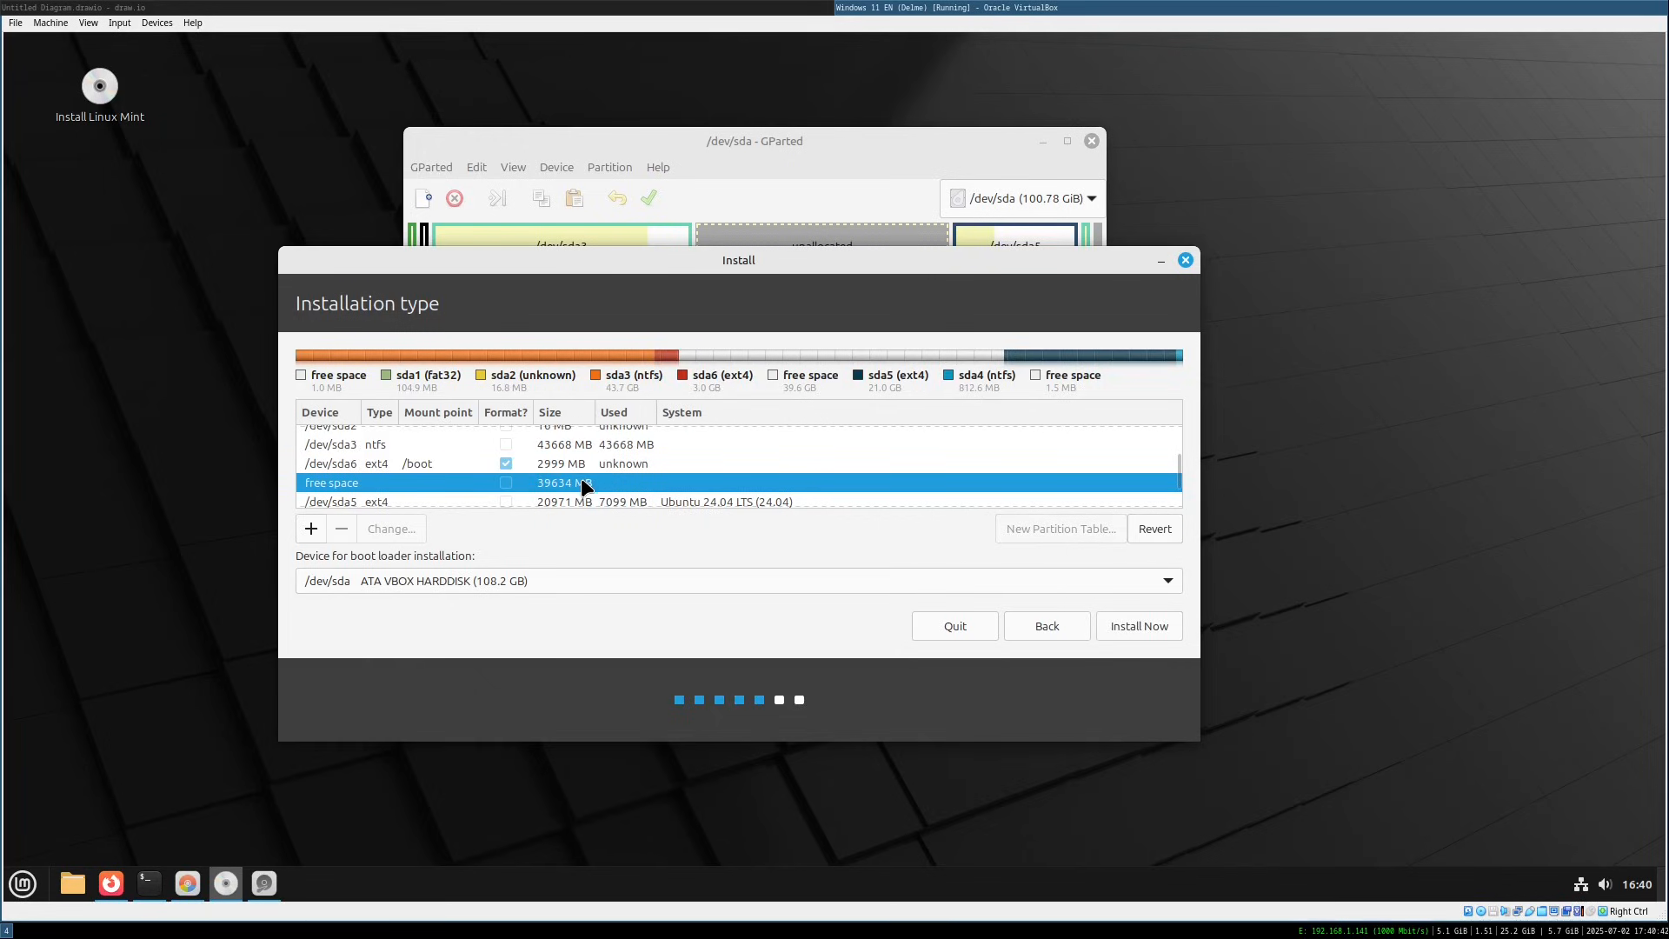
{"action": "left_click", "coordinate": [311, 529]}
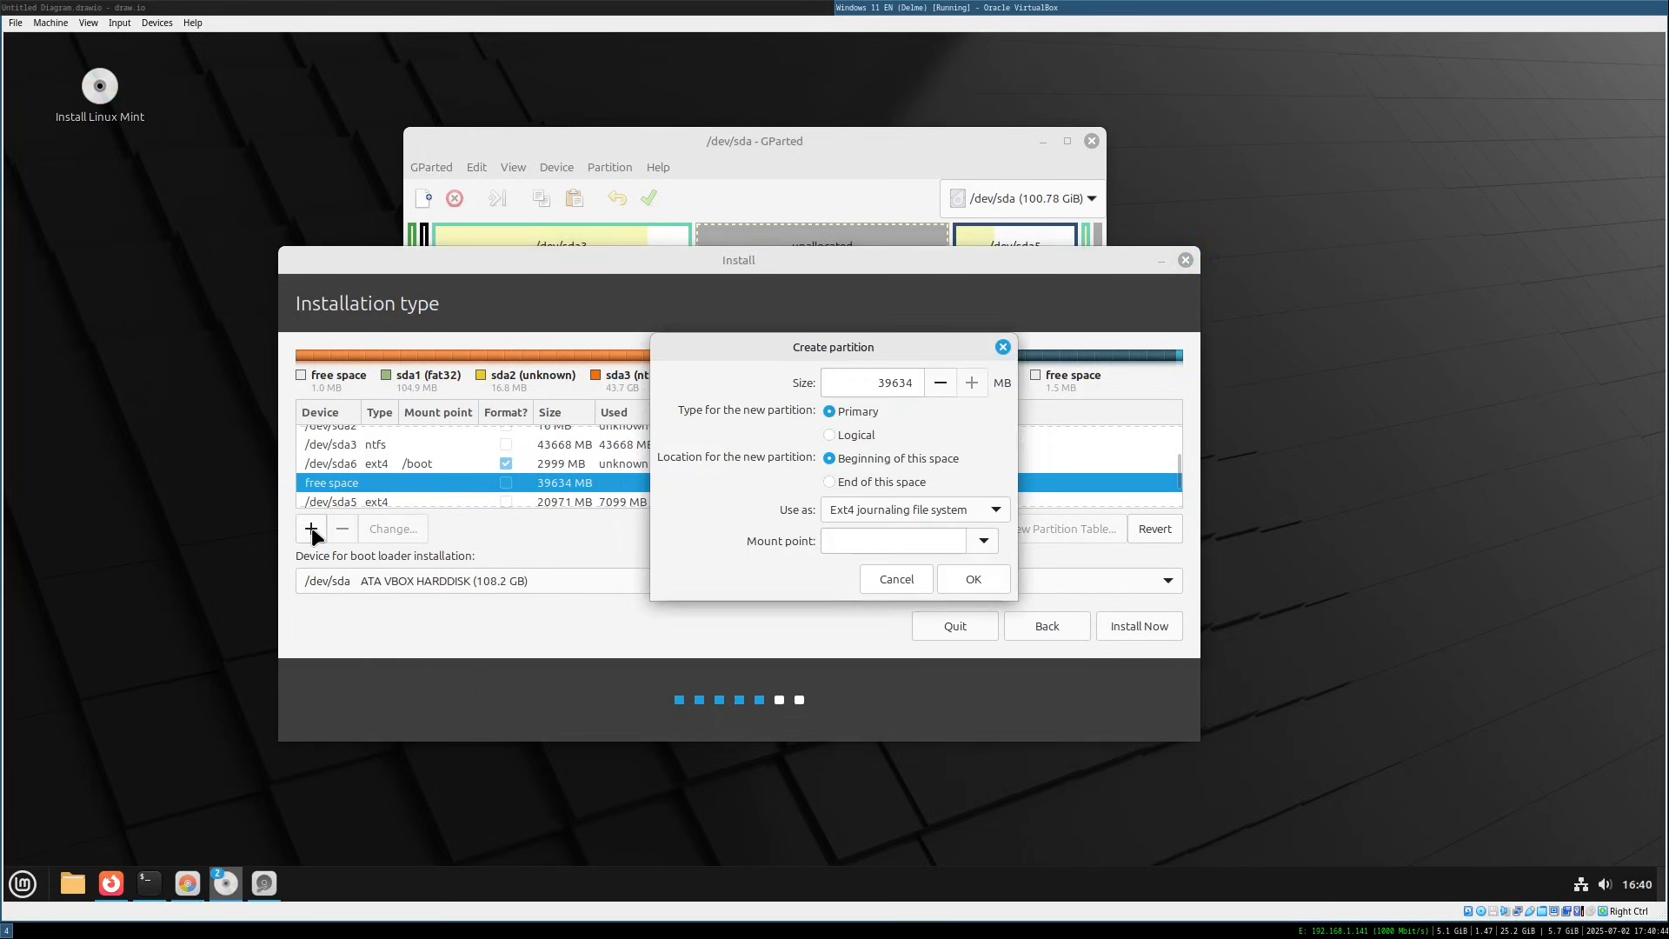
{"action": "left_click", "coordinate": [911, 508]}
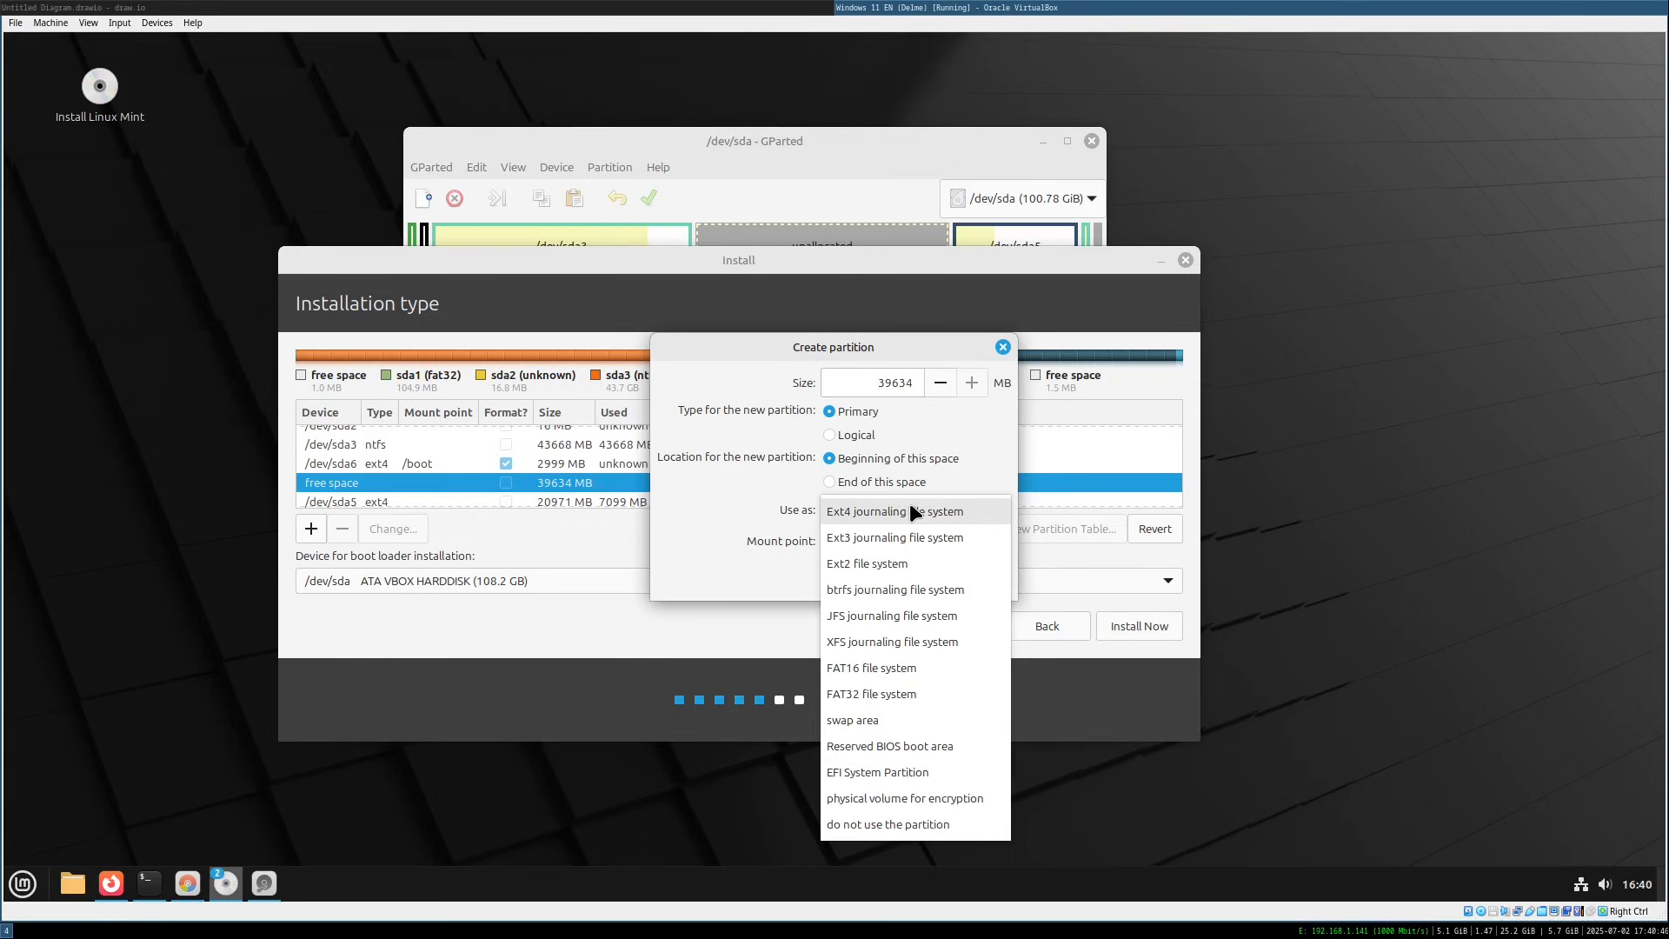
{"action": "left_click", "coordinate": [876, 800]}
{"action": "left_click", "coordinate": [866, 539]}
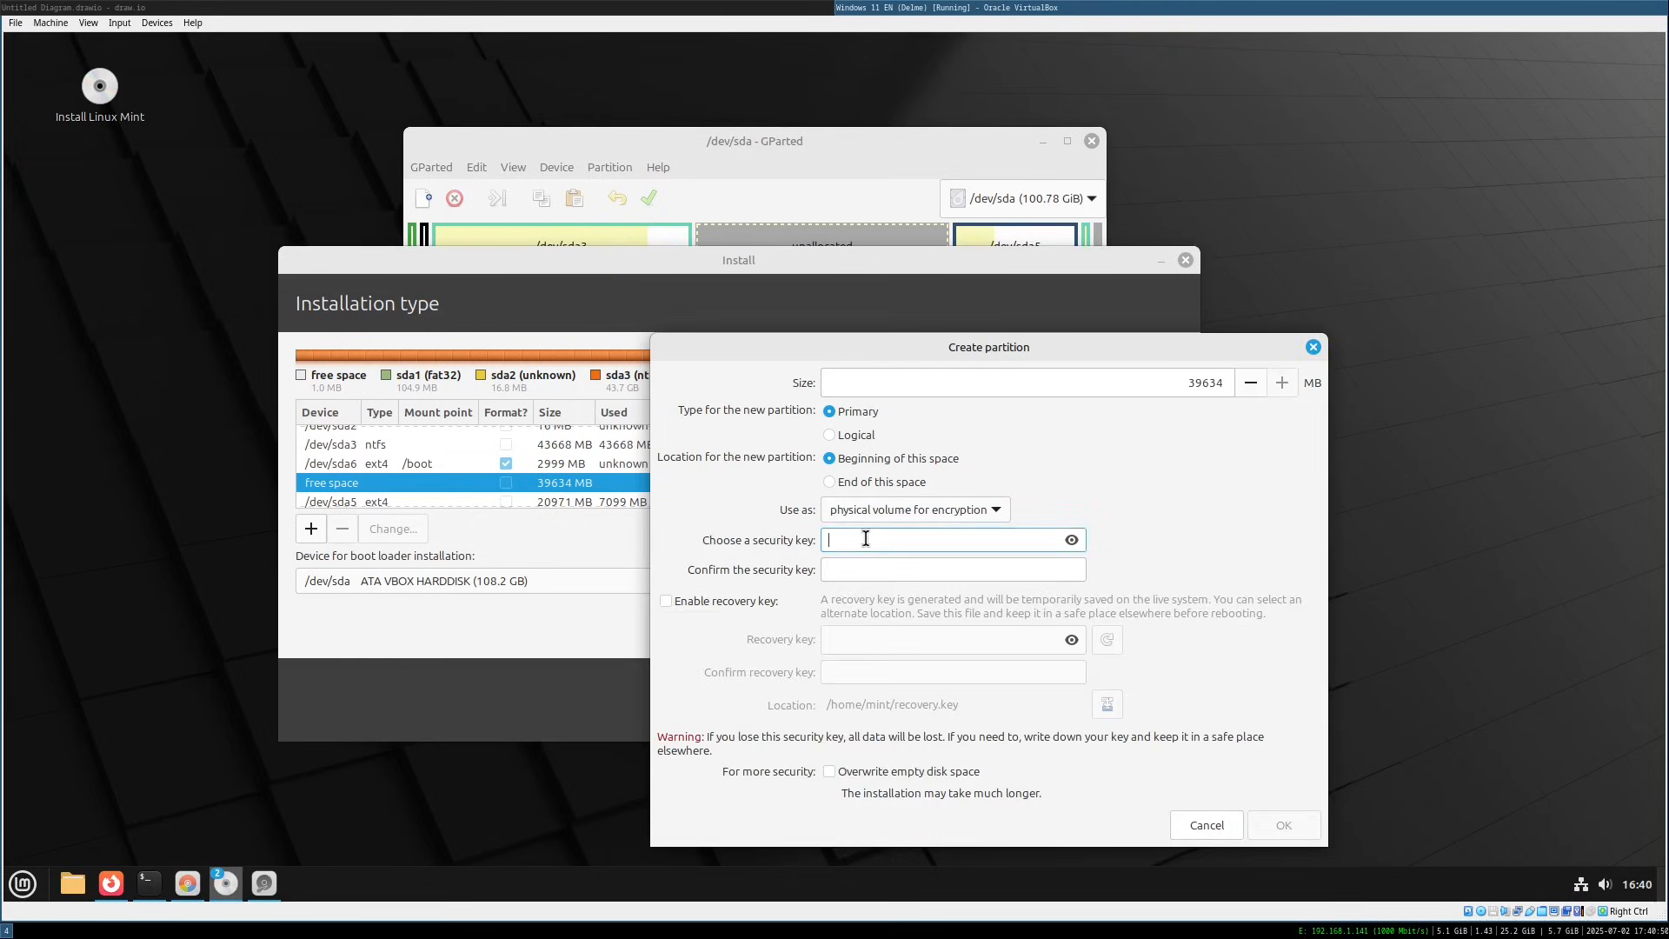
{"action": "type", "text": "••••••••"}
{"action": "key", "text": "Tab"}
{"action": "type", "text": "••••••••"}
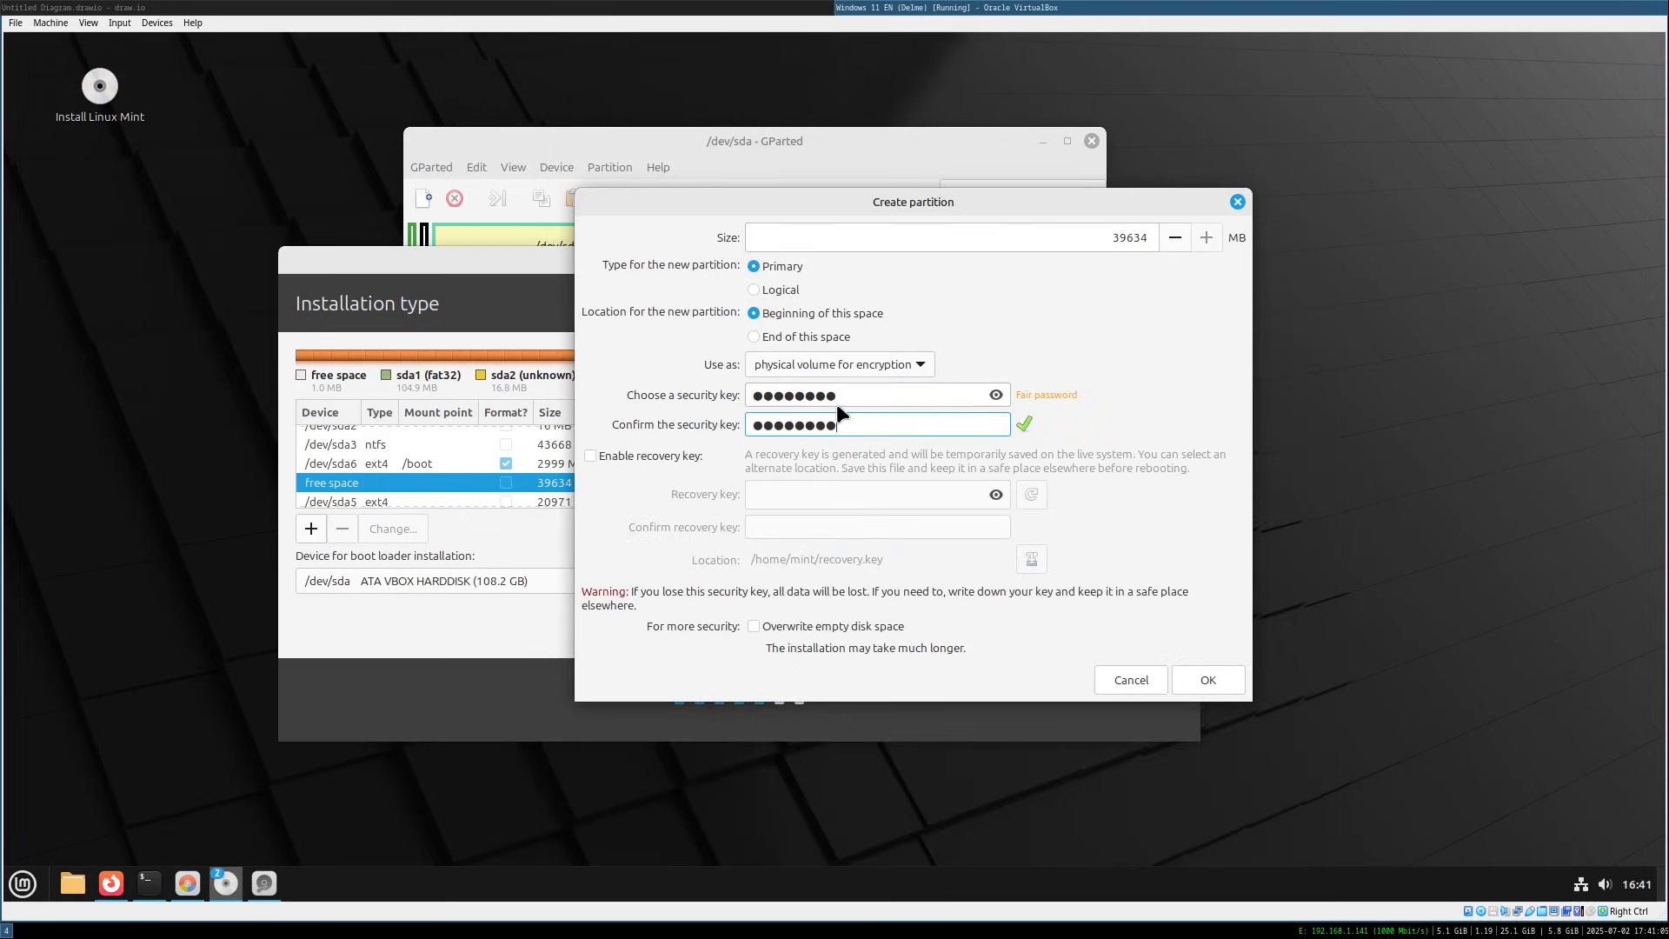
{"action": "left_click", "coordinate": [1208, 676]}
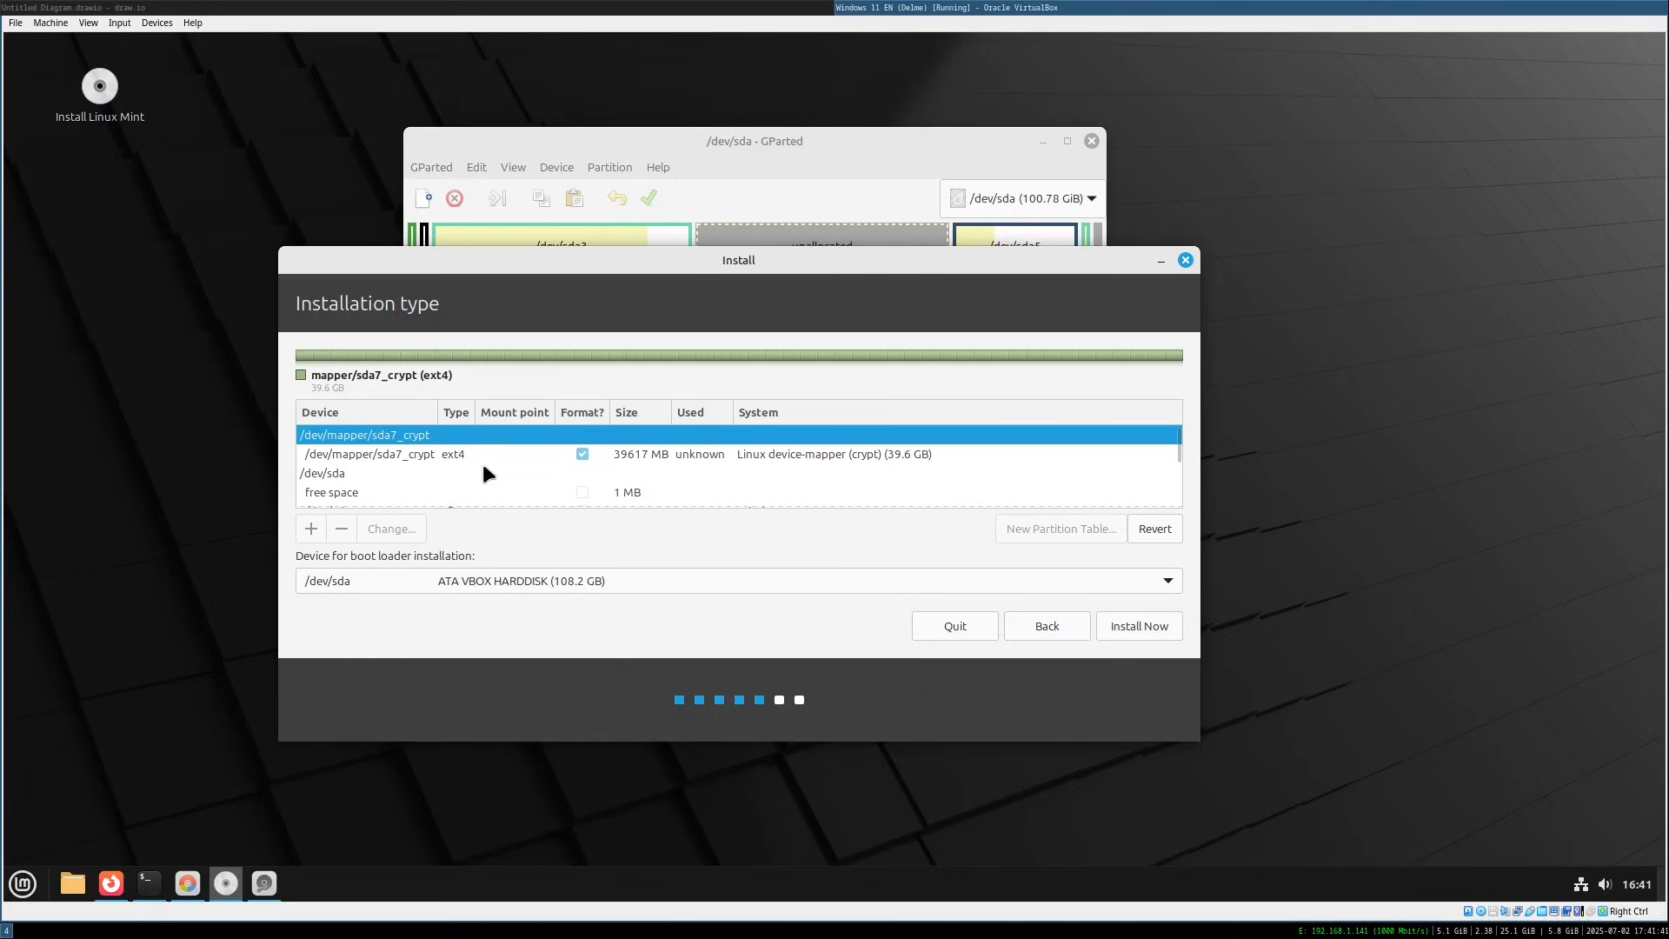
Examine how the /dev/mapper/sda7_crypt volume, the /boot partition /dev/sda6 and the encrypted /dev/sda7 appear in the partition list
{"action": "left_click", "coordinate": [431, 454]}
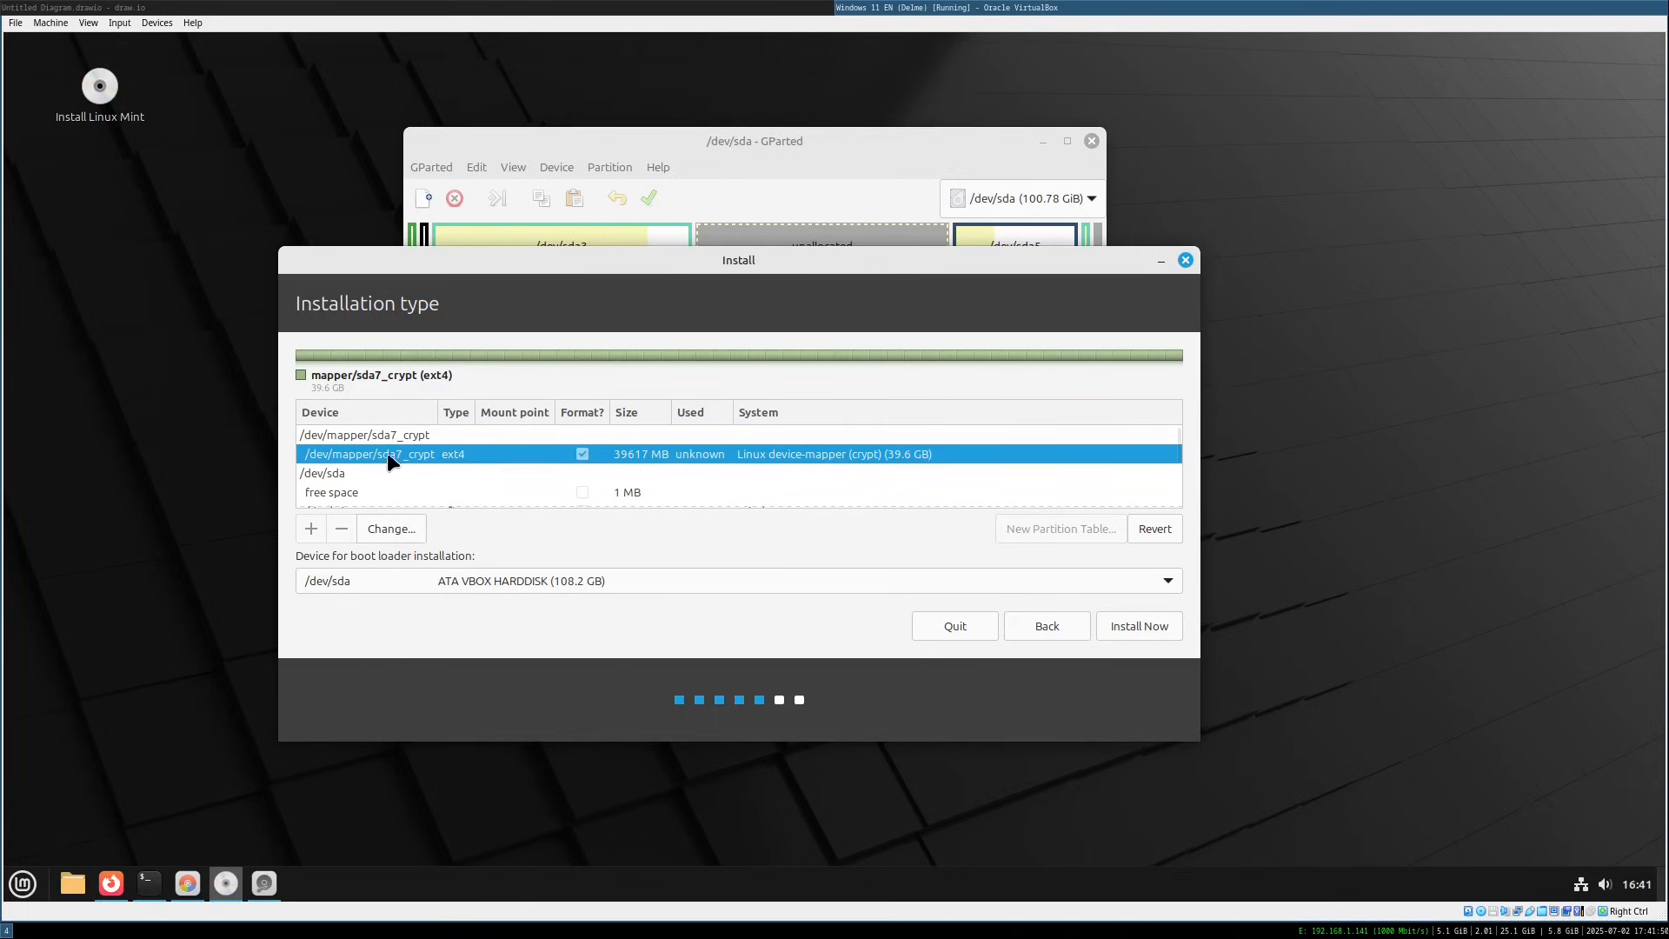
{"action": "scroll", "coordinate": [416, 437], "scroll_direction": "down", "scroll_amount": 5}
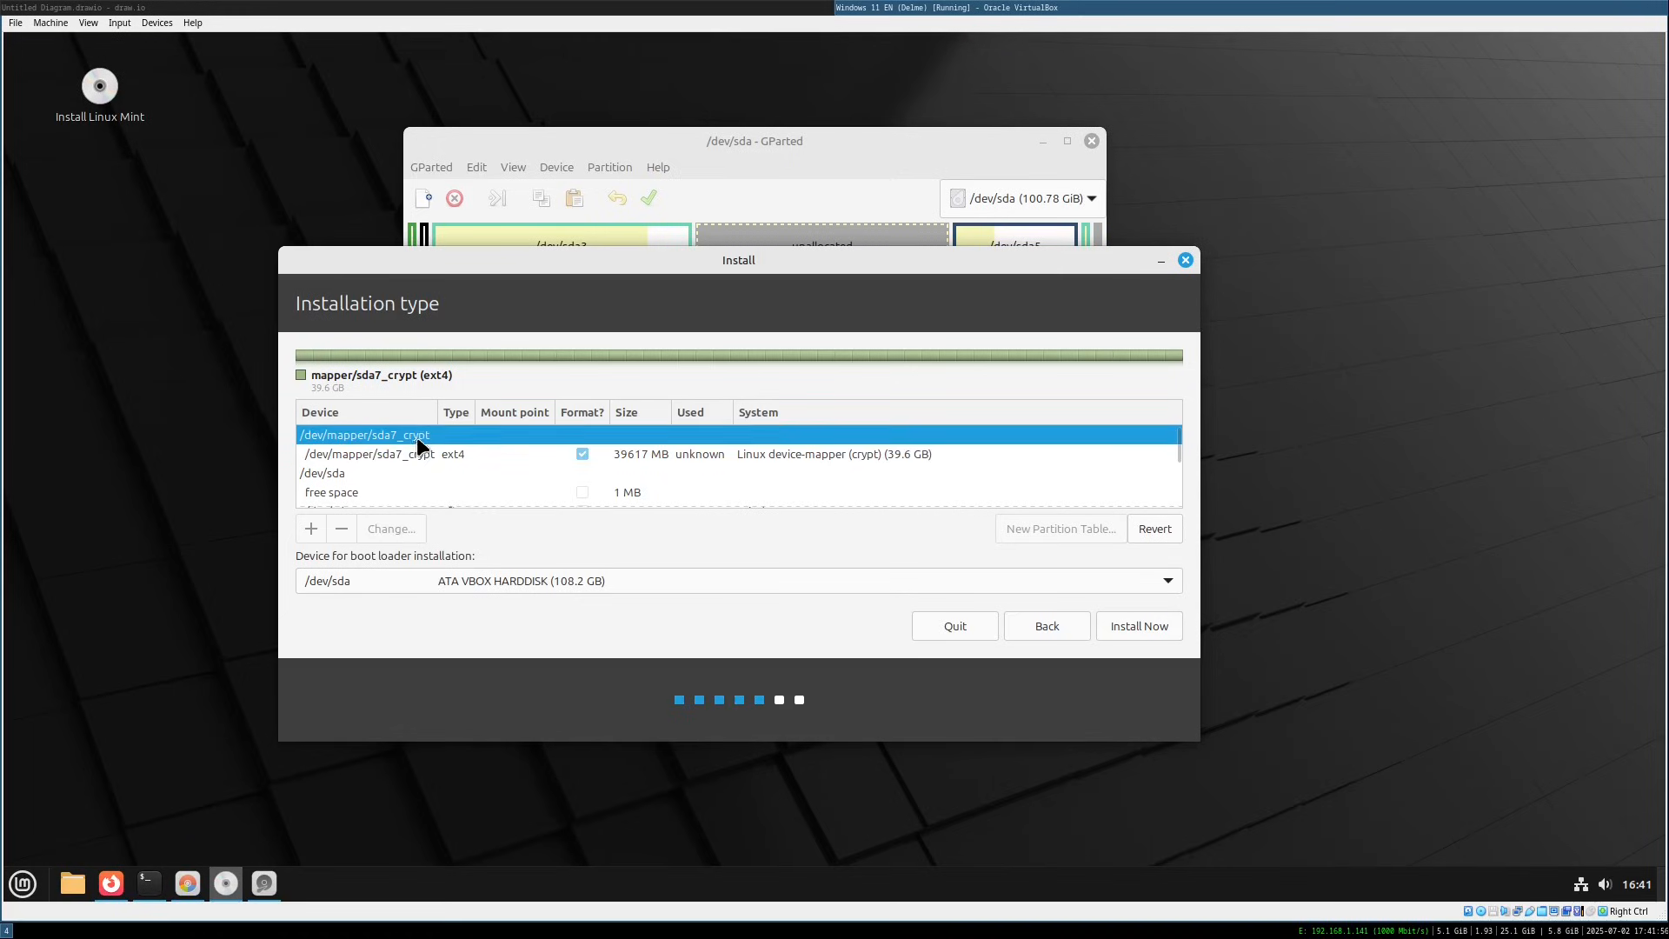
{"action": "scroll", "coordinate": [431, 478], "scroll_direction": "down", "scroll_amount": 3}
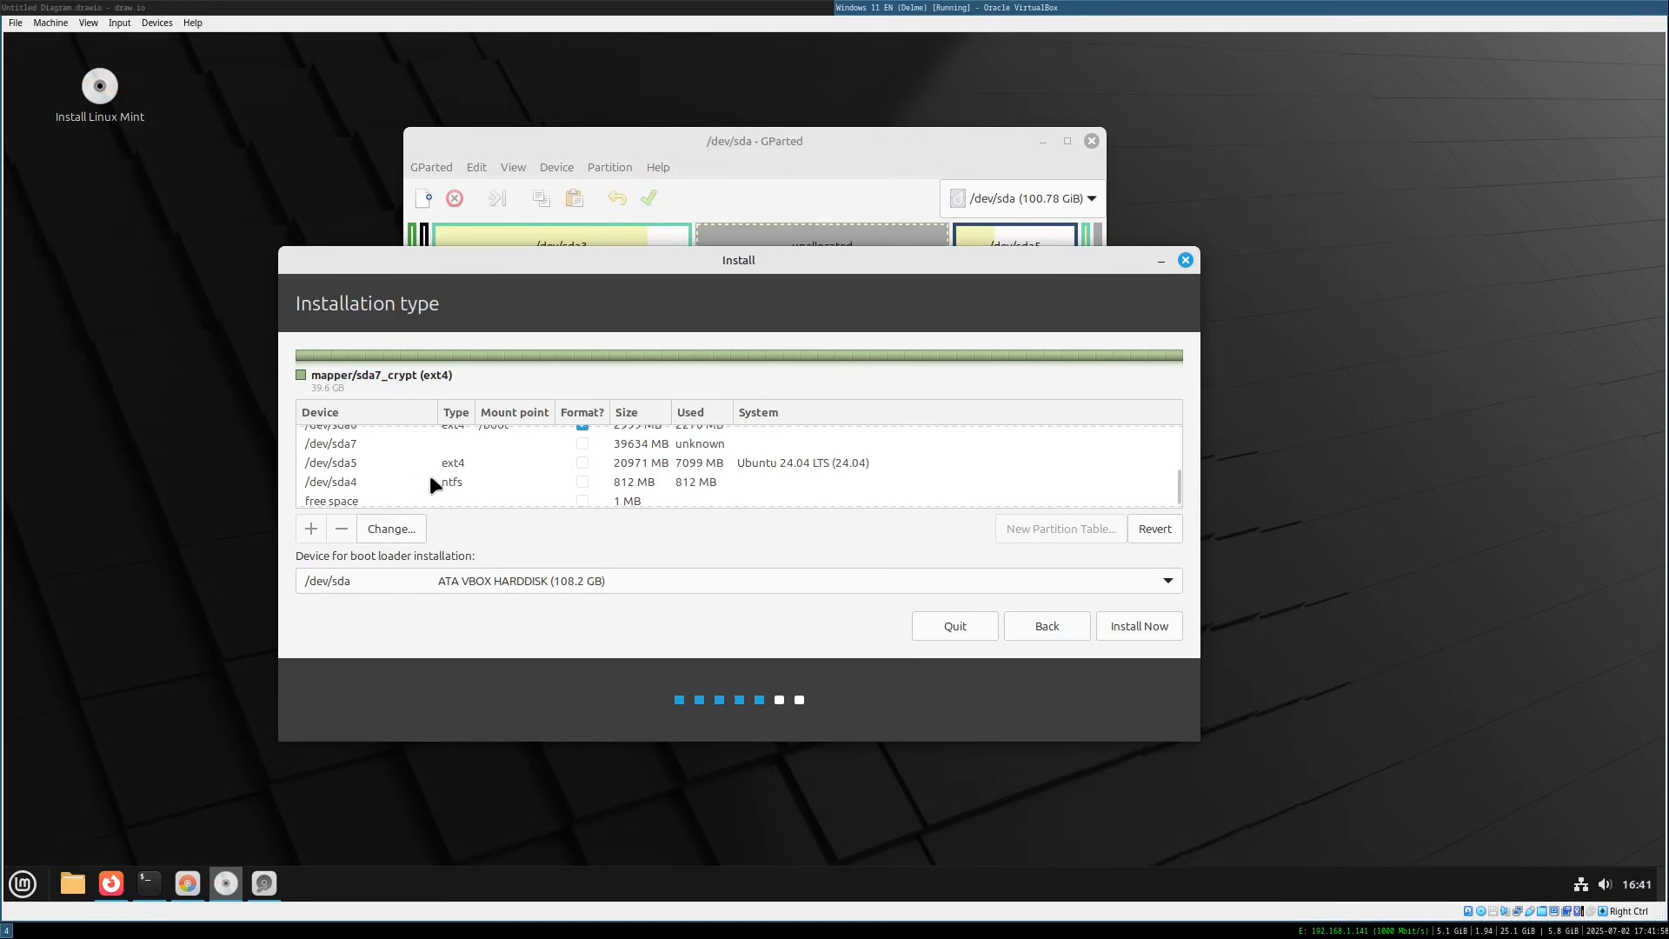
{"action": "scroll", "coordinate": [429, 481], "scroll_direction": "up", "scroll_amount": 1}
{"action": "left_click", "coordinate": [442, 443]}
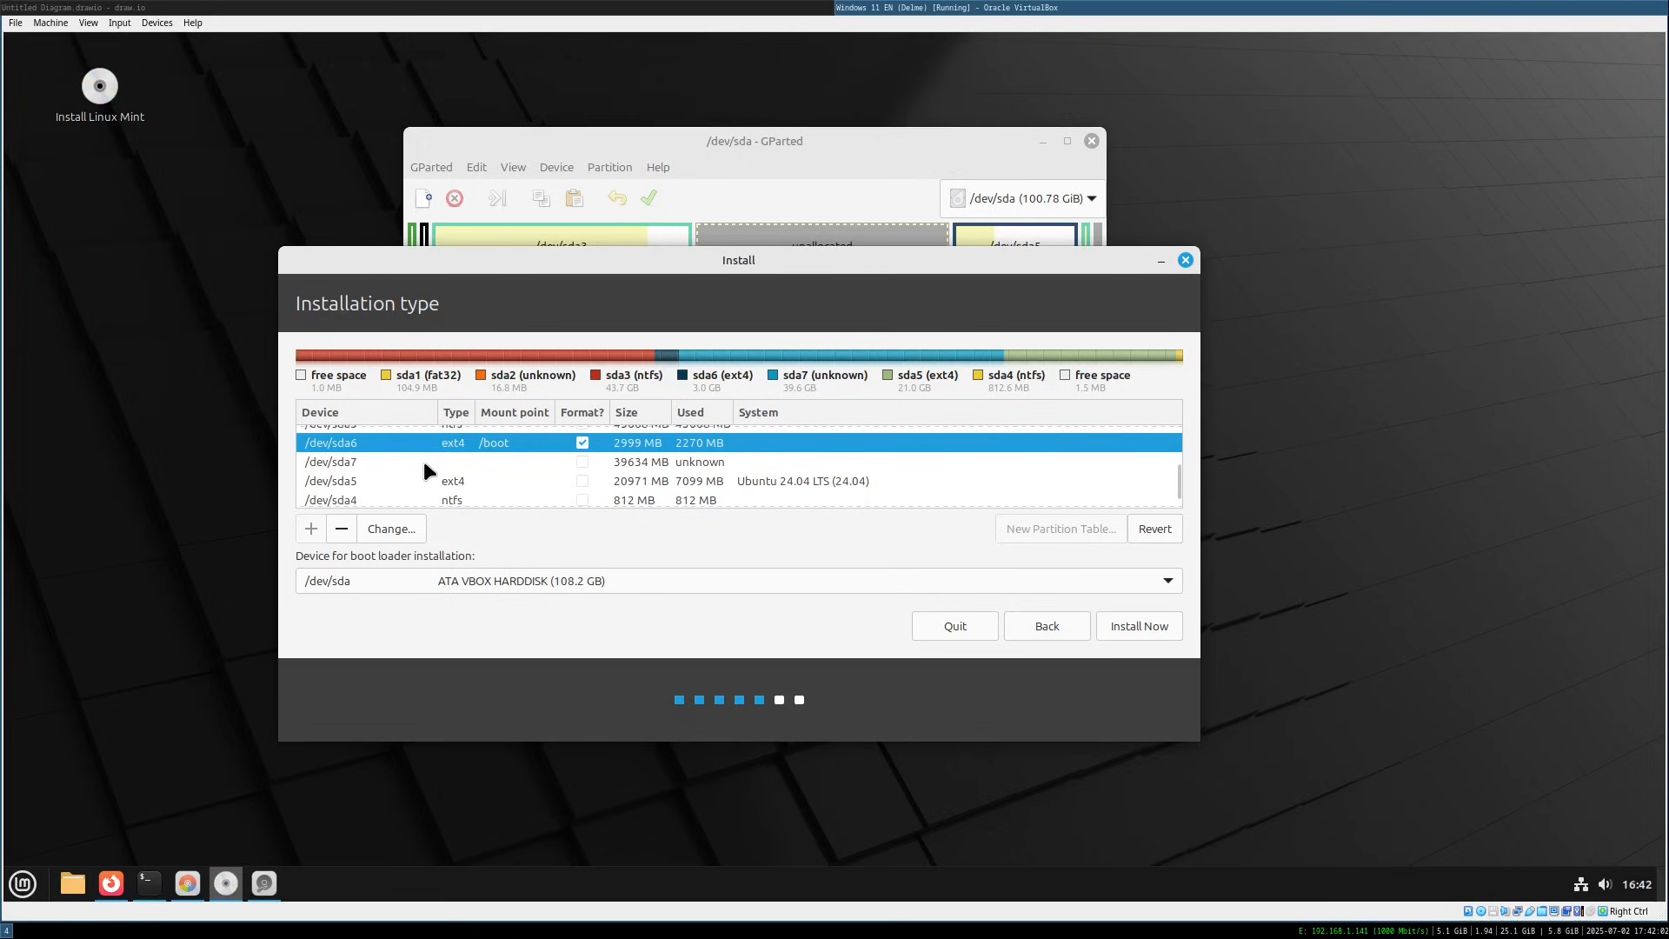
{"action": "left_click", "coordinate": [428, 462]}
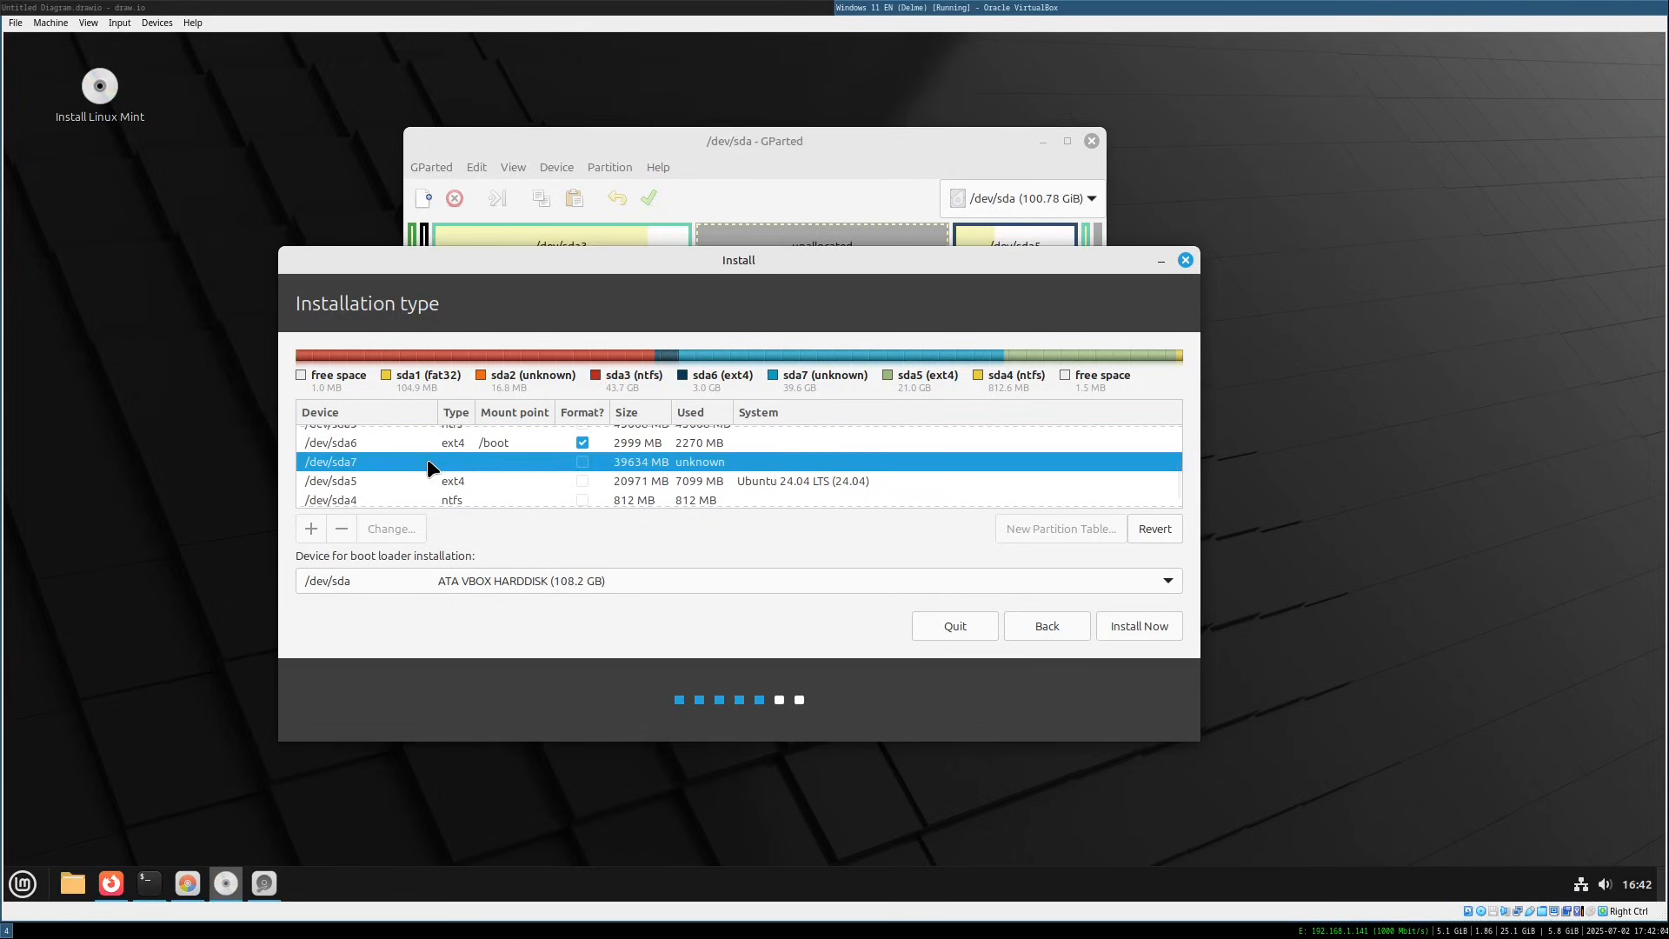
{"action": "scroll", "coordinate": [372, 466], "scroll_direction": "up", "scroll_amount": 5}
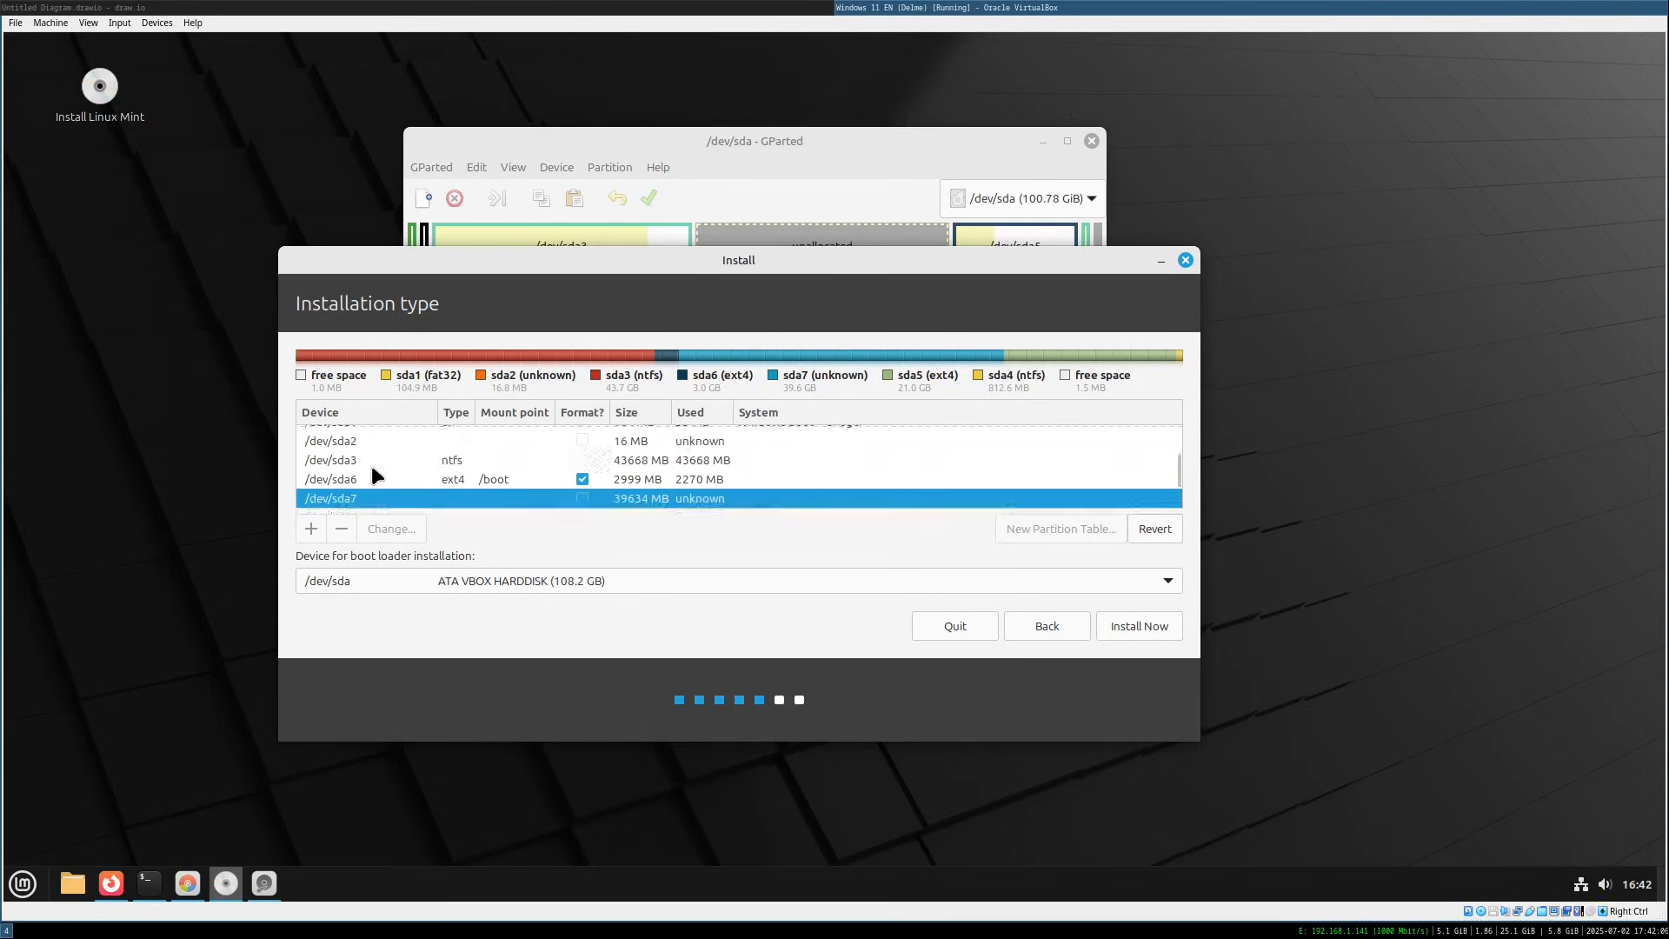
{"action": "left_click", "coordinate": [396, 435]}
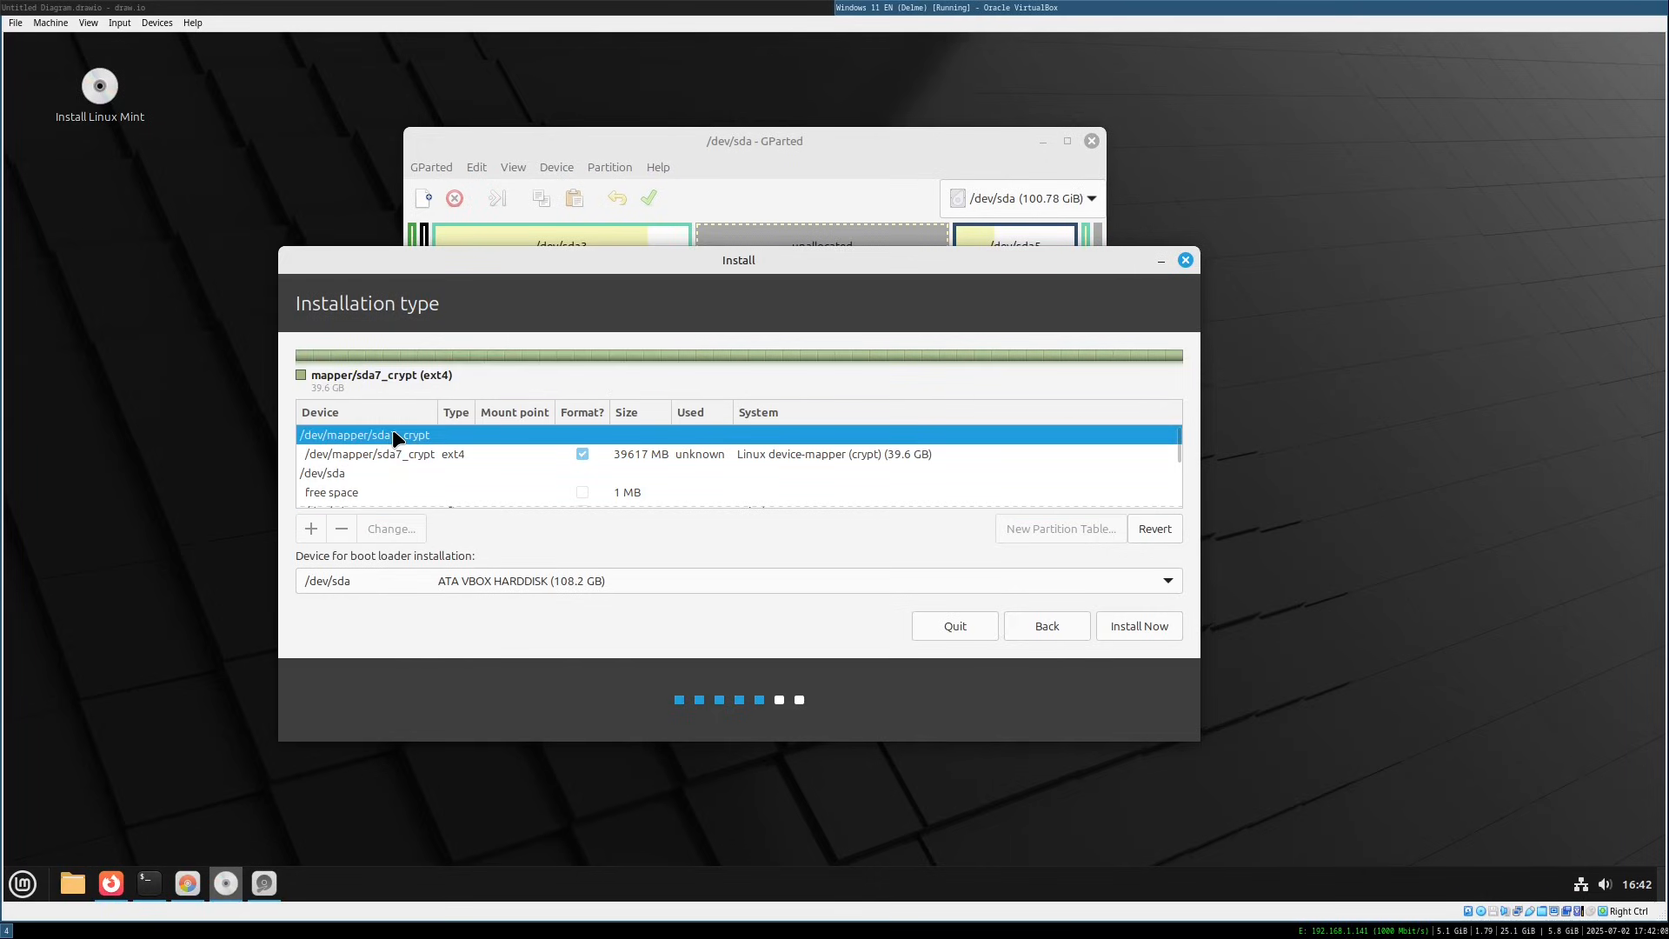
{"action": "left_click", "coordinate": [382, 454]}
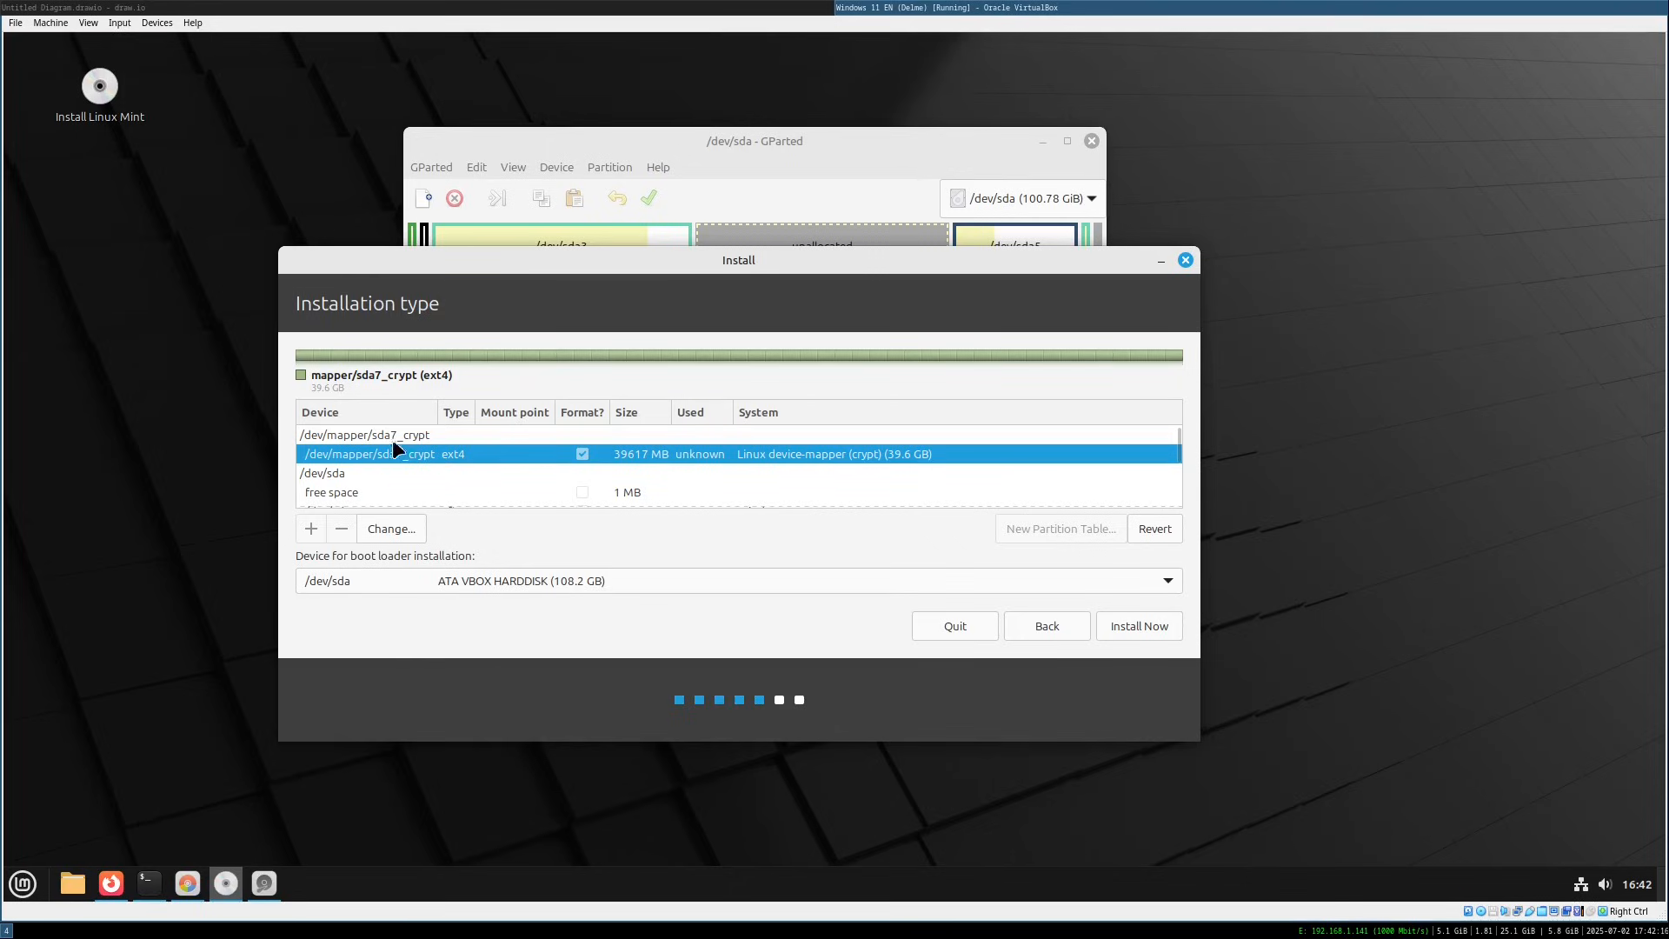
Assign the root mount point (/) to the encrypted ext4 volume /dev/mapper/sda7_crypt and check the resulting partition list
{"action": "left_click", "coordinate": [364, 434]}
{"action": "left_click", "coordinate": [370, 452]}
{"action": "left_click", "coordinate": [389, 530]}
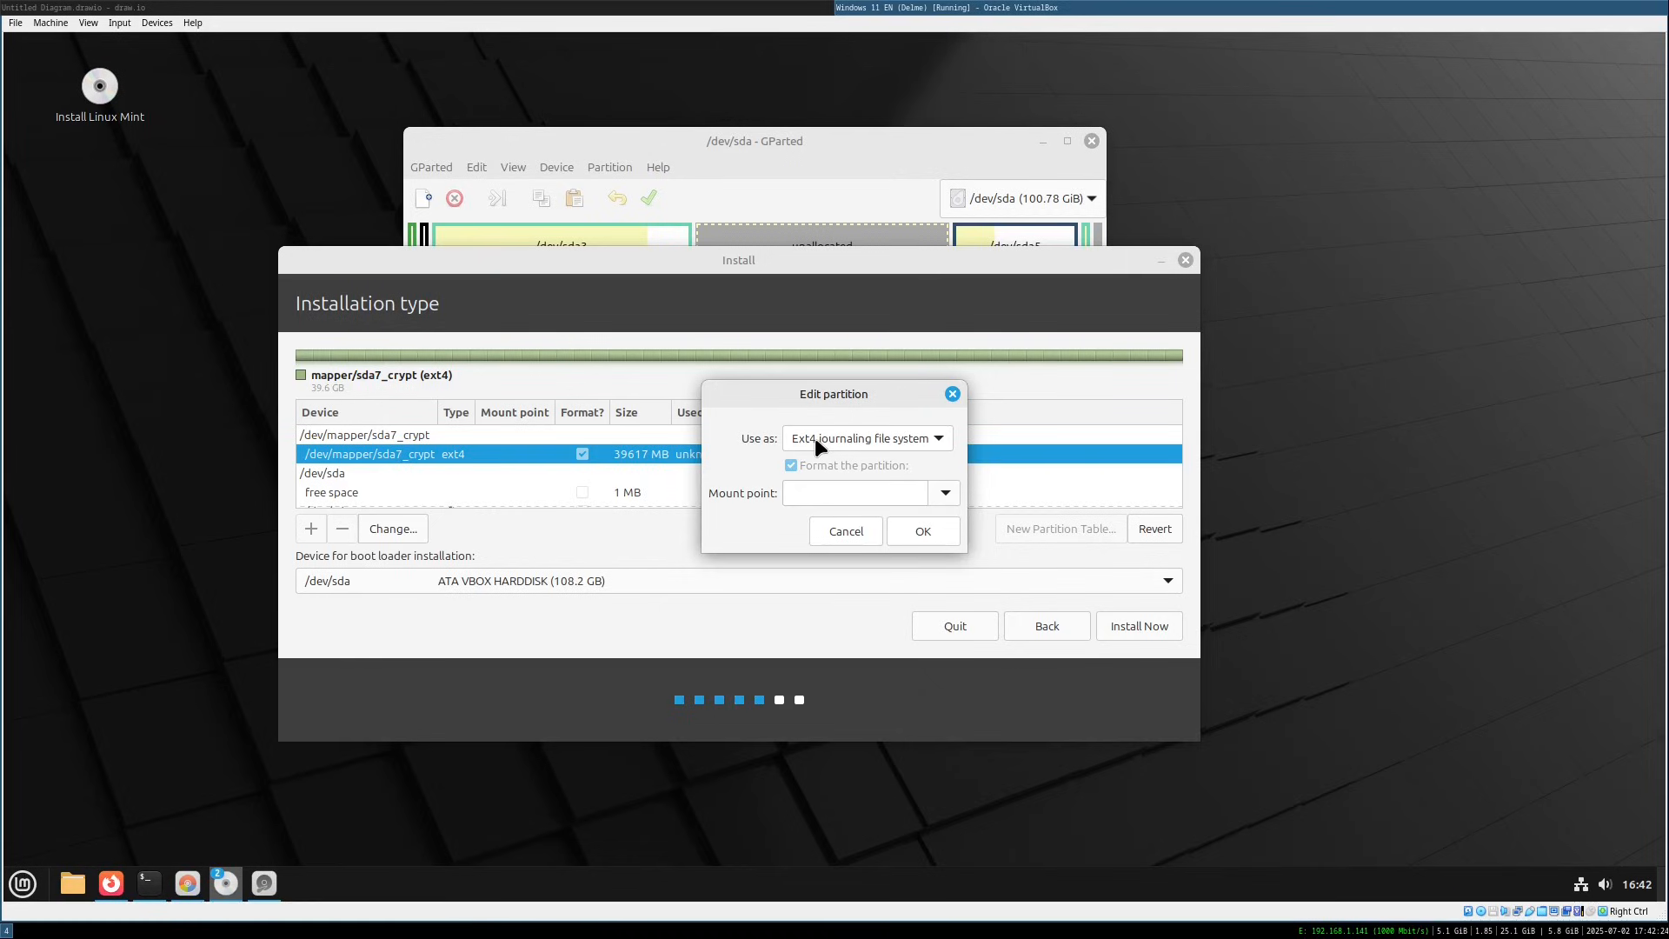
{"action": "left_click", "coordinate": [944, 493]}
{"action": "left_click", "coordinate": [810, 522]}
{"action": "left_click", "coordinate": [918, 534]}
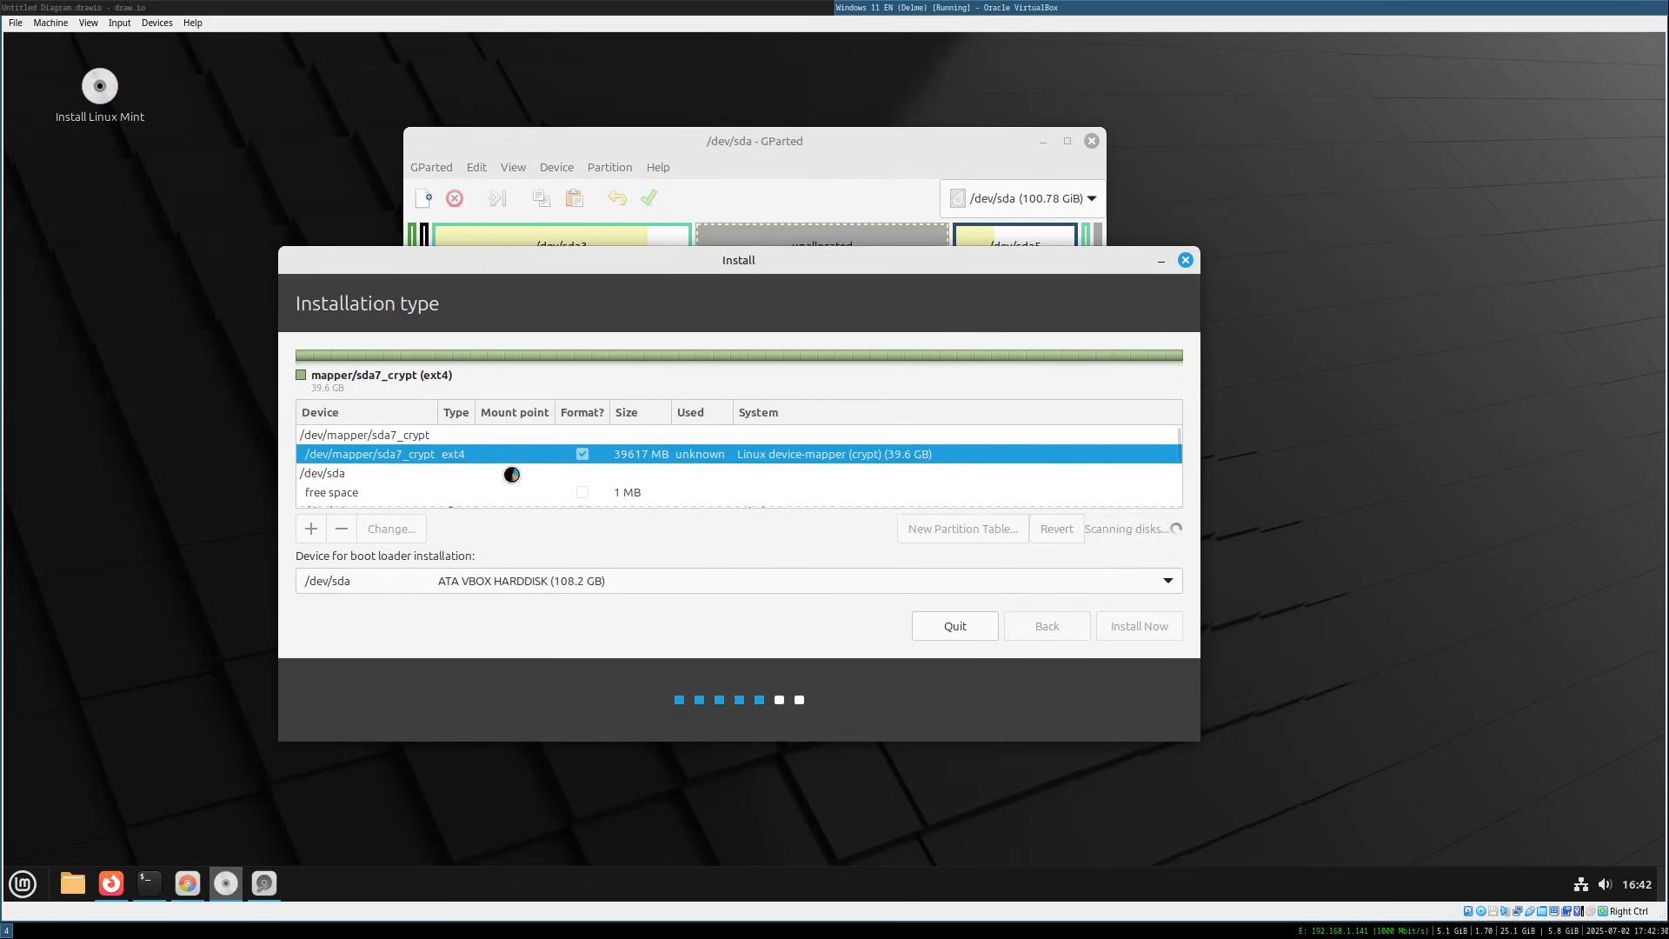
{"action": "scroll", "coordinate": [482, 447], "scroll_direction": "down", "scroll_amount": 5}
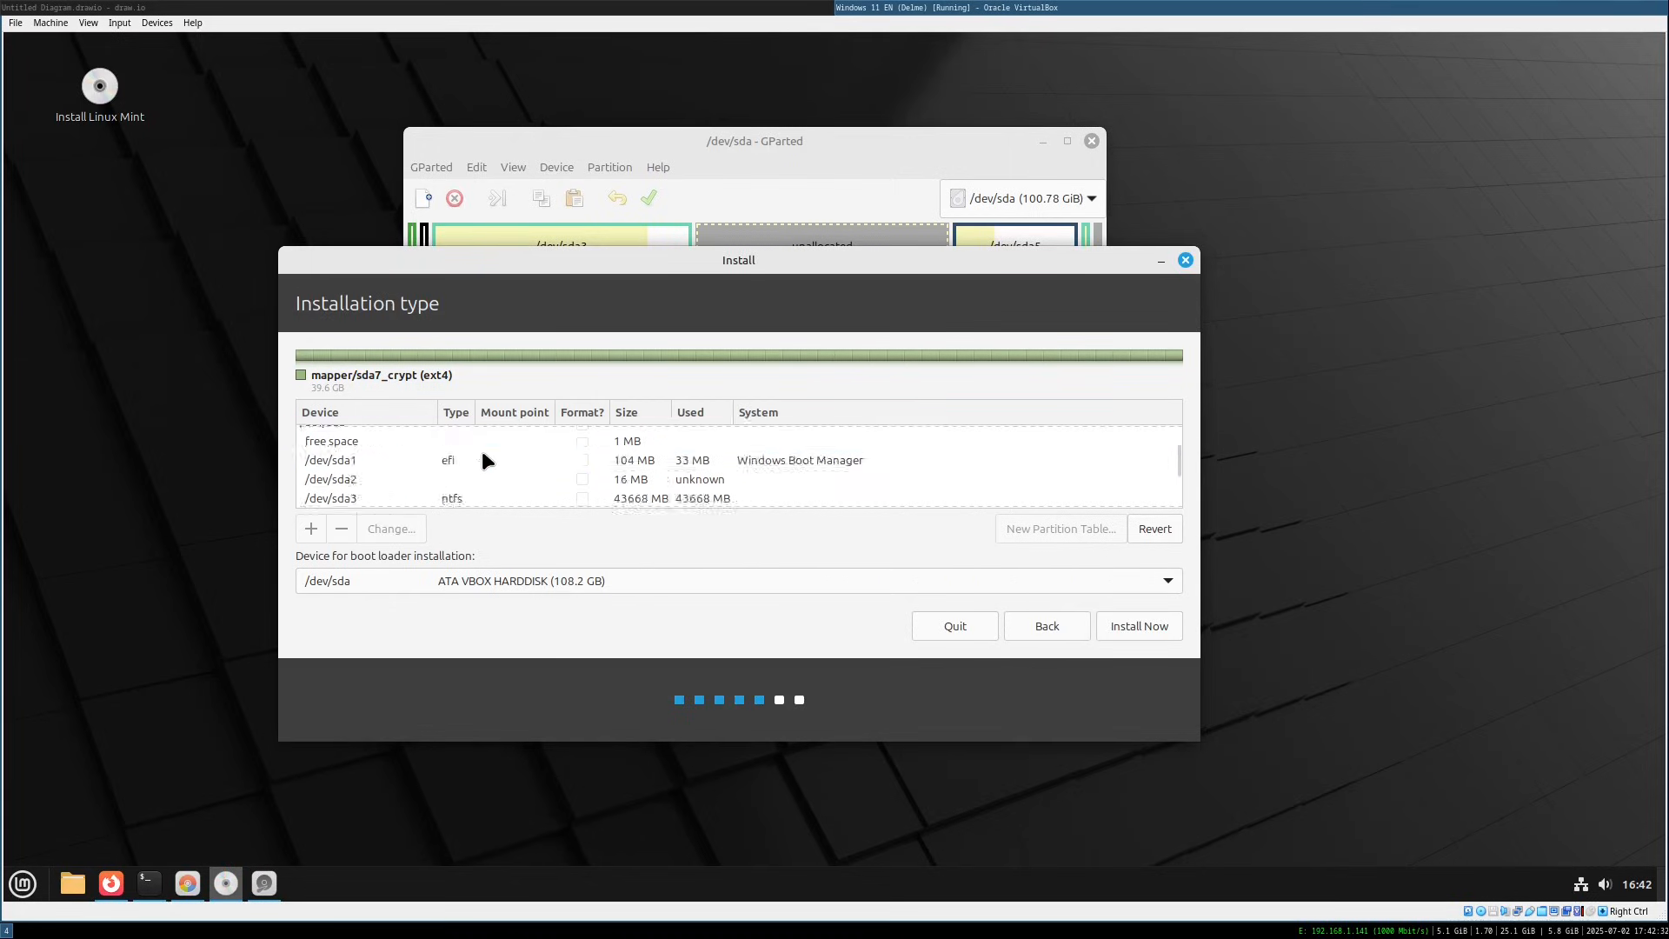
{"action": "left_click", "coordinate": [497, 441]}
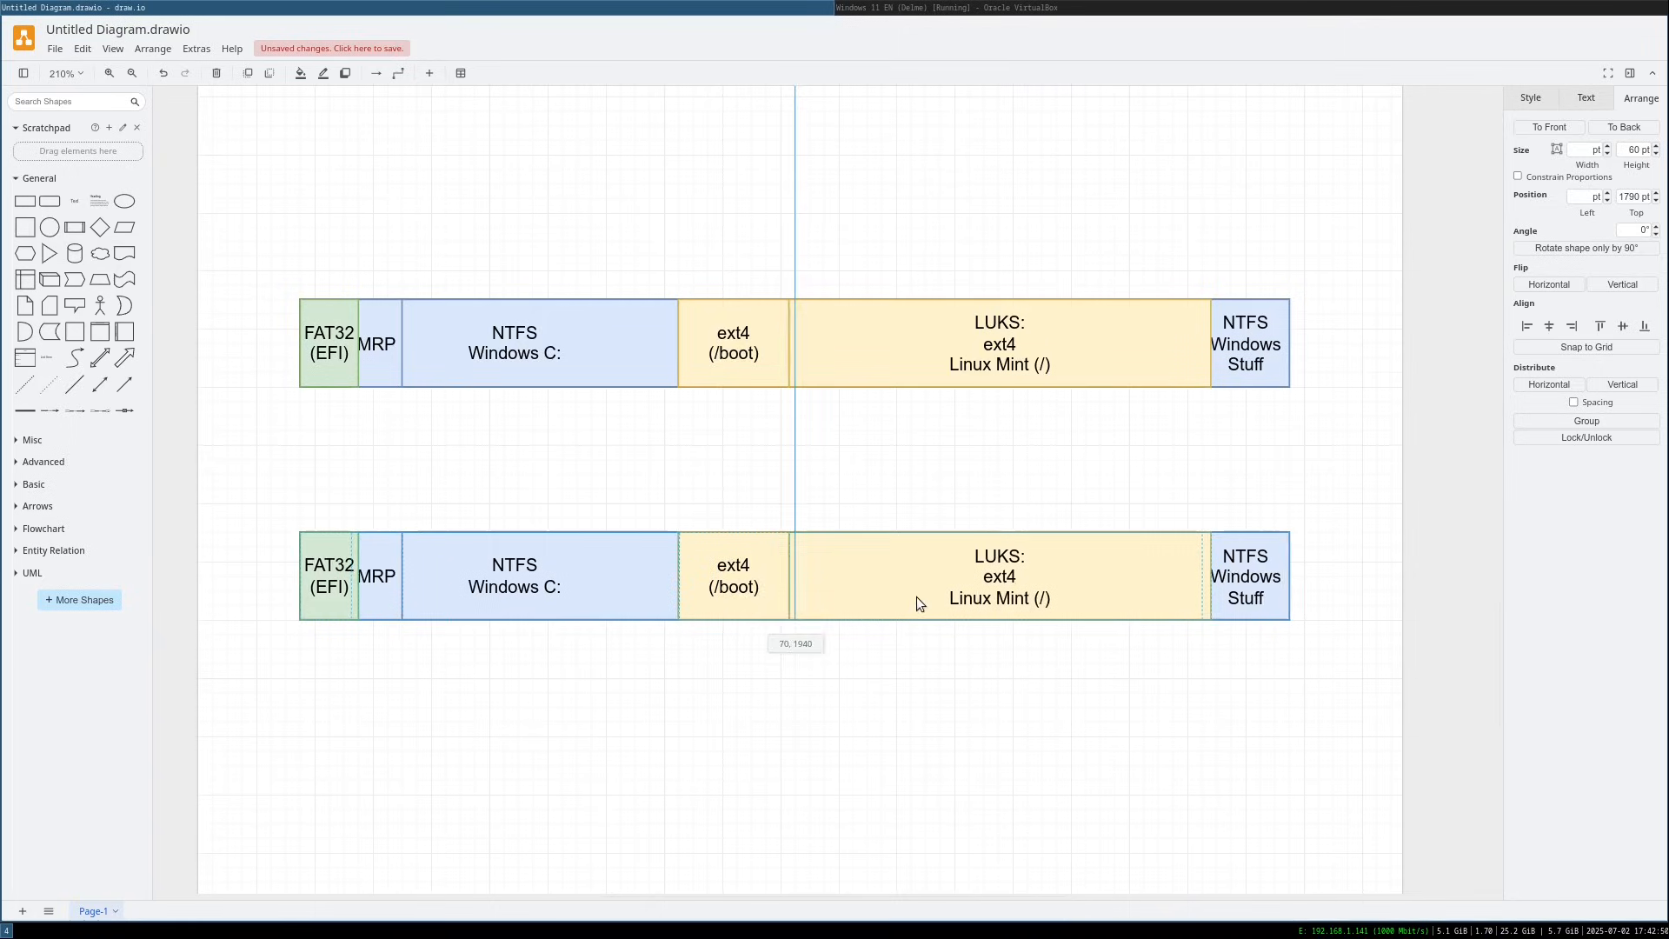
Switch to draw.io, narrow the lower row's LUKS Linux Mint (/) box to 174 pt and add an adjoining box labelled "ext4" over "Ubuntu"
{"action": "key", "text": "Delete"}
{"action": "left_click", "coordinate": [1139, 274]}
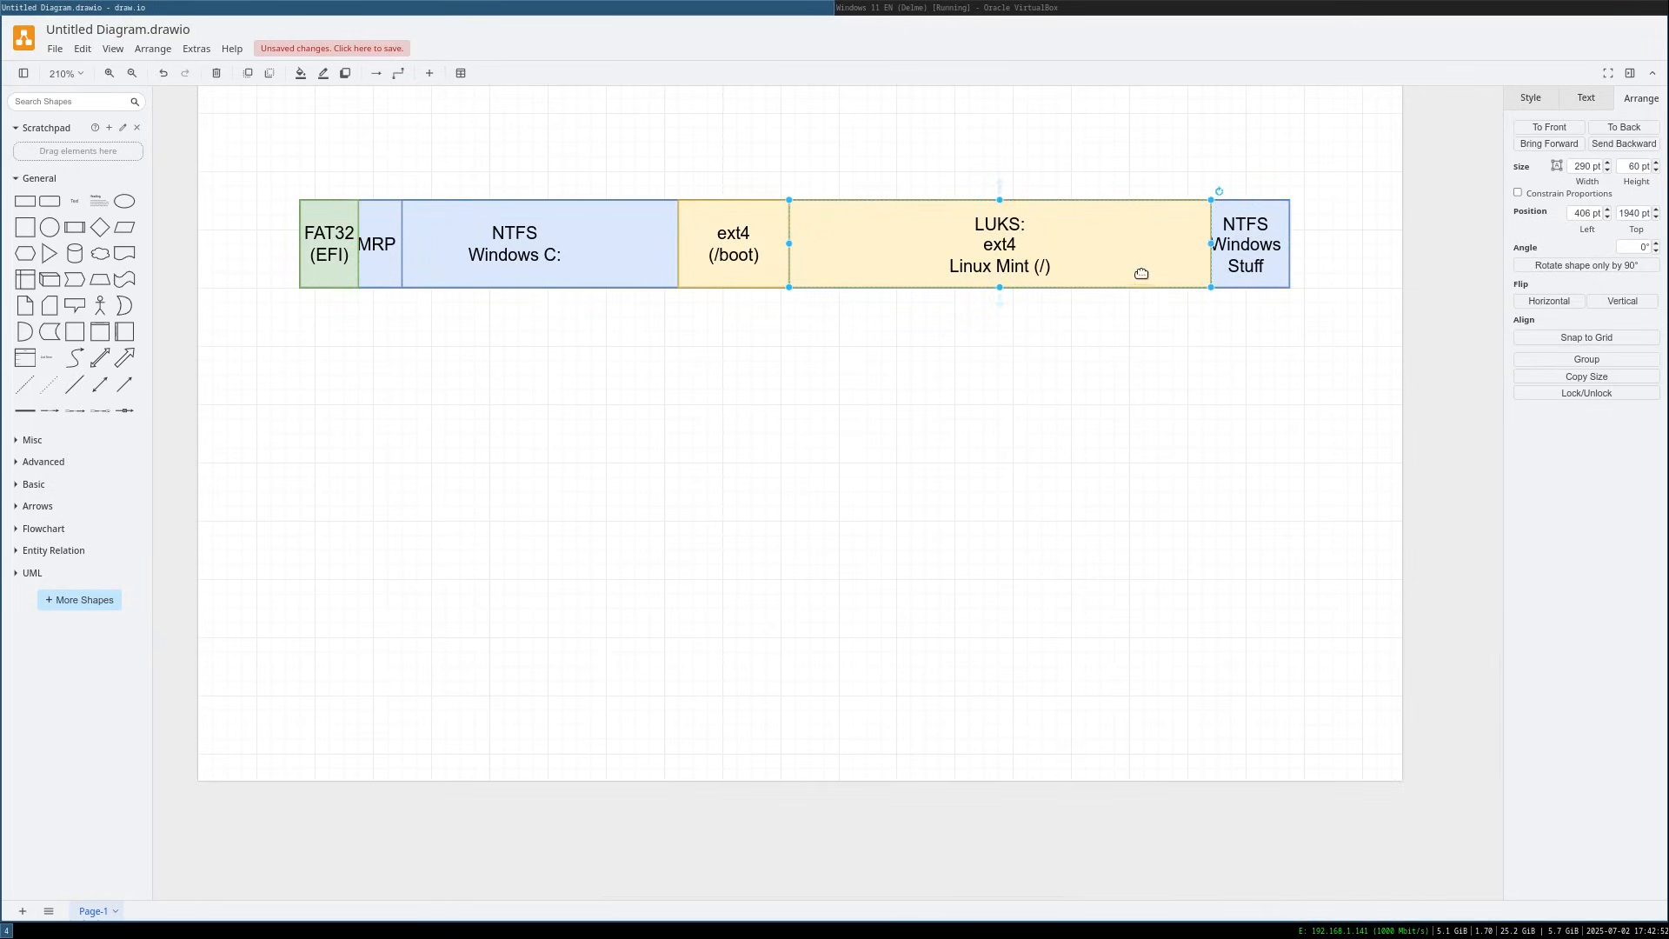
{"action": "left_click_drag", "start_coordinate": [1204, 248], "coordinate": [1043, 244]}
{"action": "left_click_drag", "start_coordinate": [877, 249], "coordinate": [1130, 249]}
{"action": "left_click_drag", "start_coordinate": [1288, 249], "coordinate": [1202, 246]}
{"action": "double_click", "coordinate": [1133, 246]}
{"action": "type", "text": "ext4"}
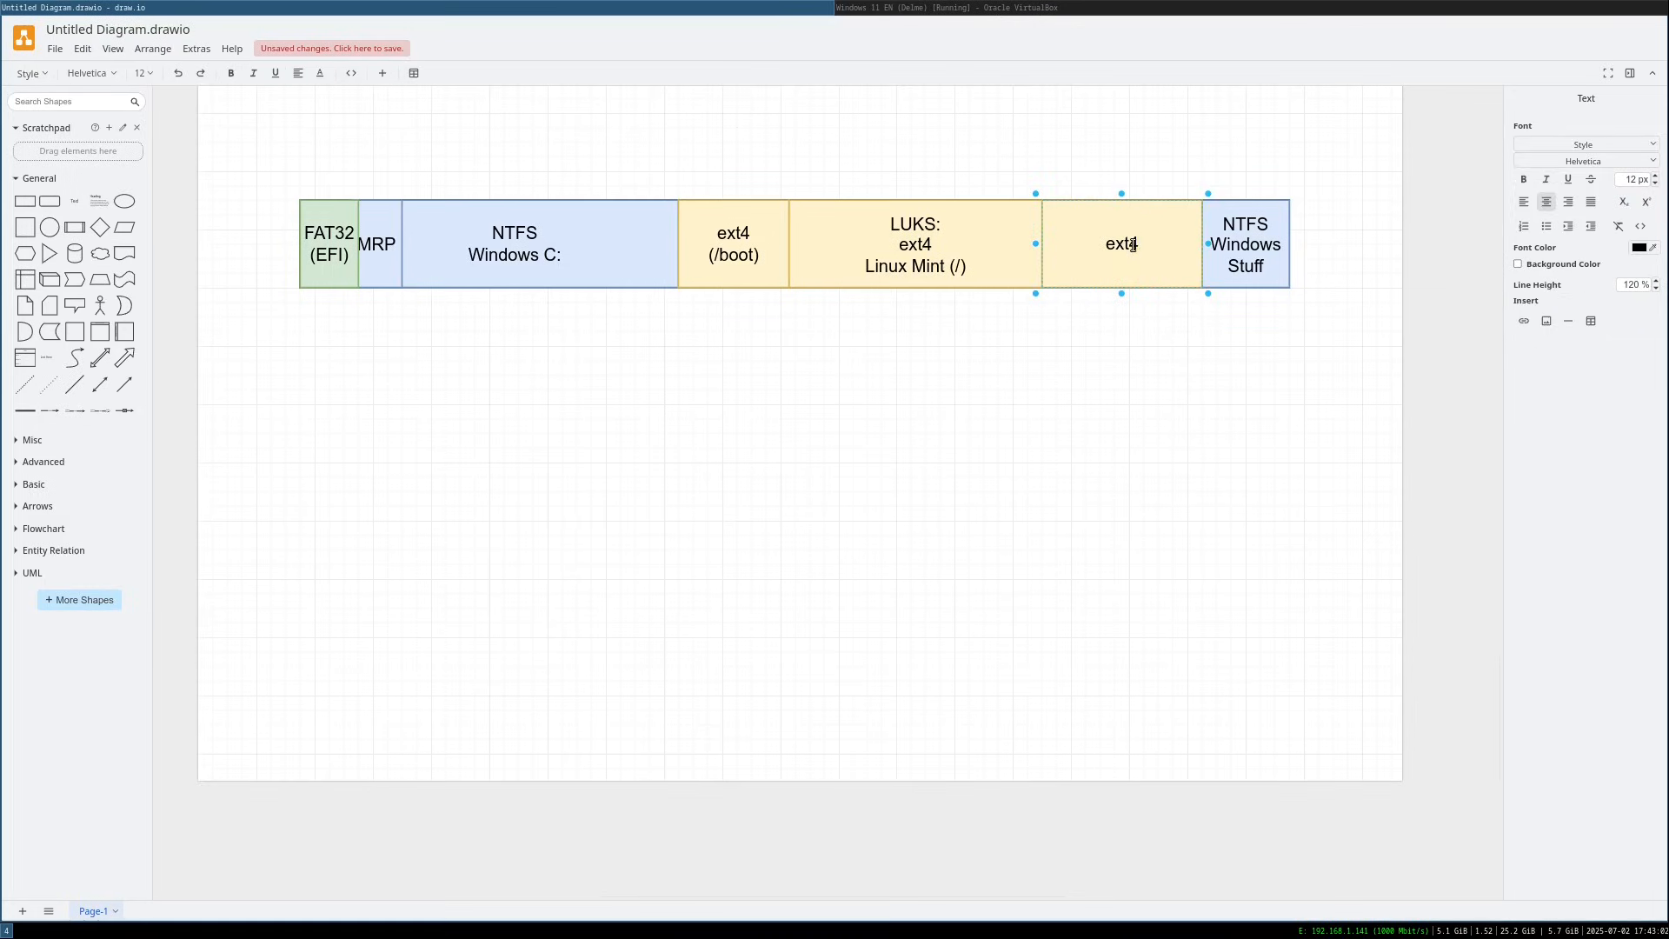
{"action": "key", "text": "Return"}
{"action": "type", "text": "Ubuntu"}
Move the LUKS Linux Mint (/) box directly beneath the row and fill its place with a purple box labelled "Encrypted"
{"action": "left_click", "coordinate": [874, 273]}
{"action": "left_click", "coordinate": [743, 252], "text": "shift"}
{"action": "left_click", "coordinate": [909, 231]}
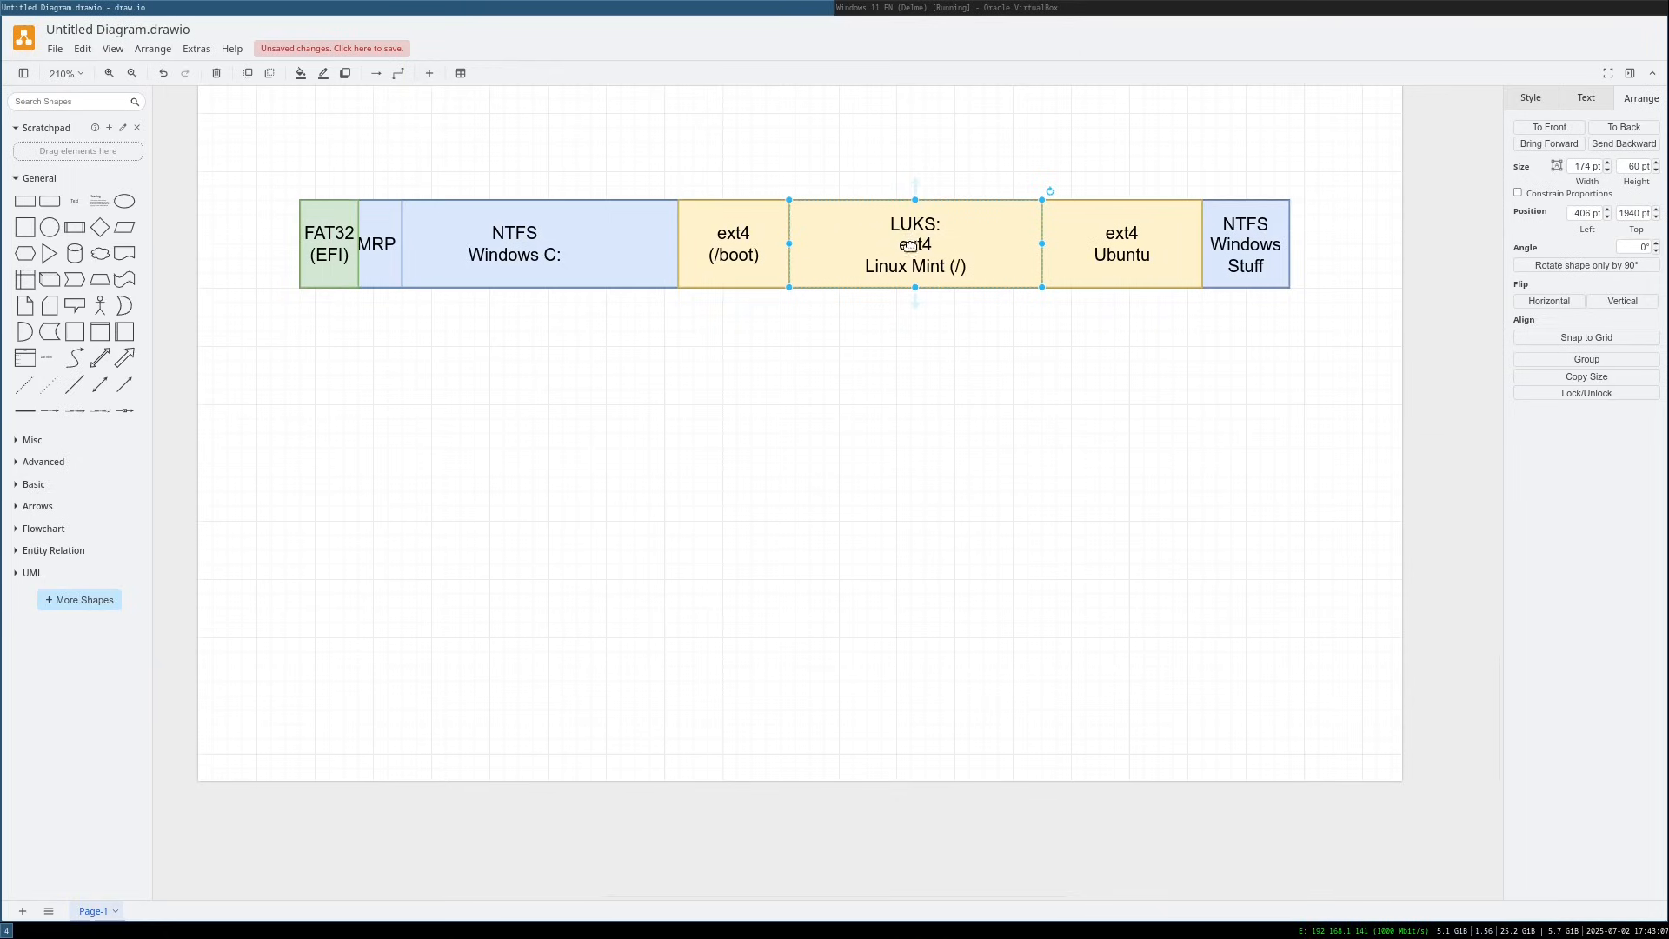
{"action": "left_click", "coordinate": [754, 247], "text": "shift"}
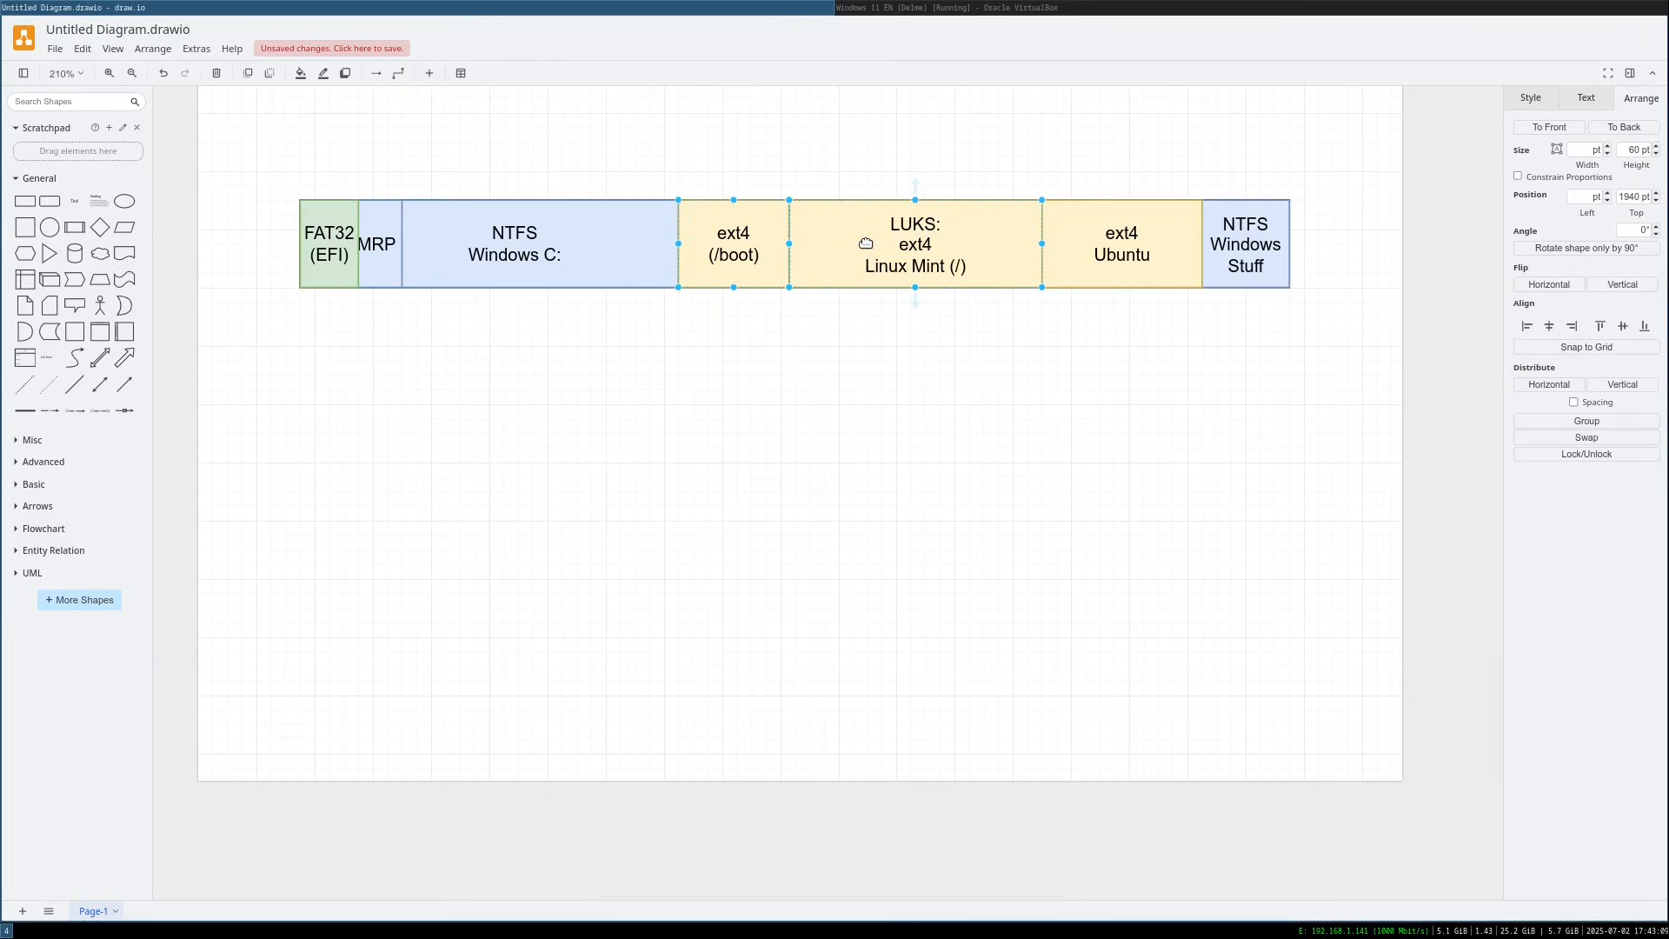
{"action": "left_click_drag", "start_coordinate": [866, 244], "coordinate": [869, 332]}
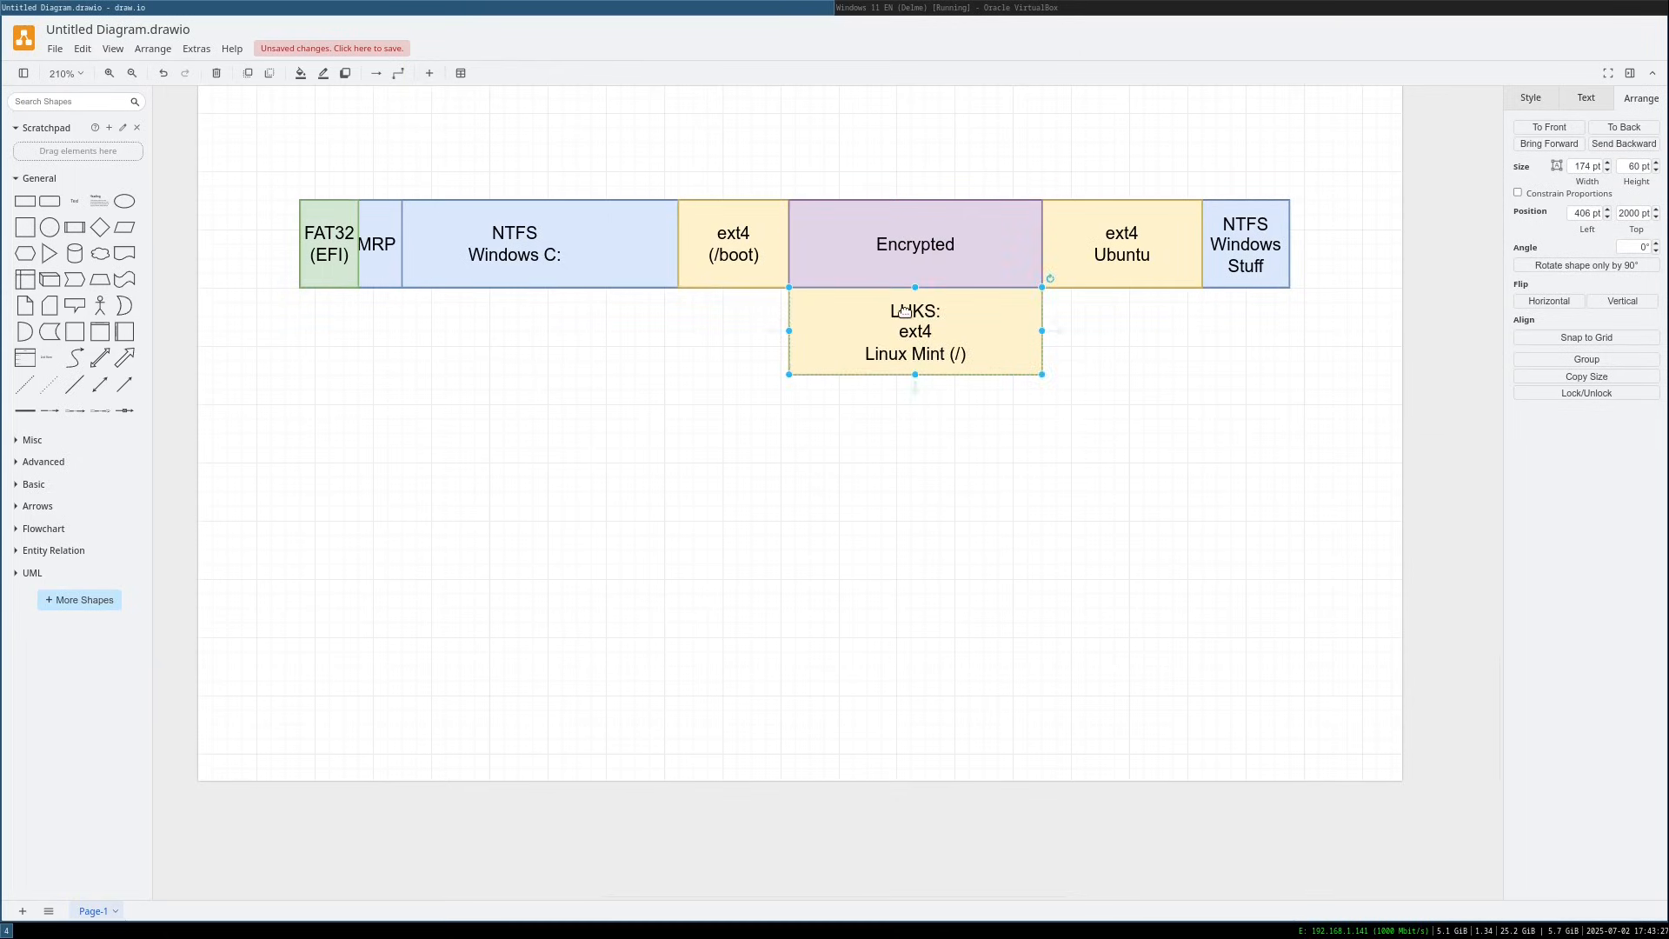
Move "LUKS" from the Linux Mint label into the purple box as "Encrypted (LUKS)" and stack both boxes within the row's height
{"action": "double_click", "coordinate": [904, 311]}
{"action": "double_click", "coordinate": [904, 310]}
{"action": "key", "text": "ctrl+x"}
{"action": "left_click", "coordinate": [954, 237]}
{"action": "double_click", "coordinate": [964, 261]}
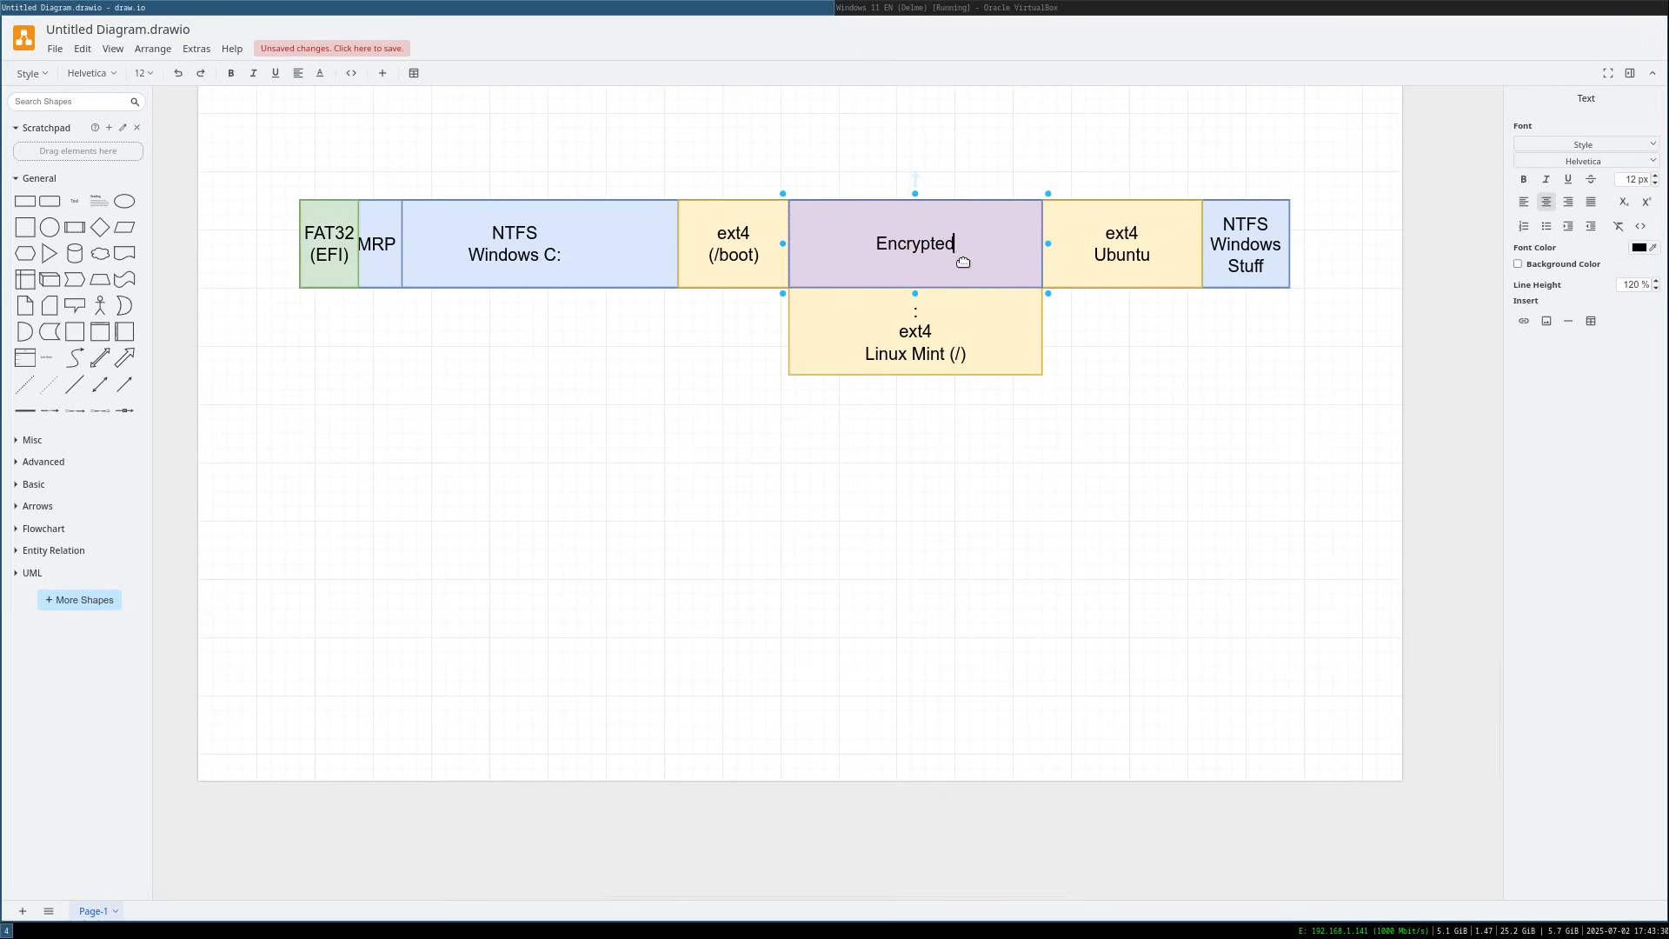
{"action": "type", "text": "("}
{"action": "key", "text": "ctrl+v"}
{"action": "type", "text": ")"}
{"action": "left_click", "coordinate": [904, 496]}
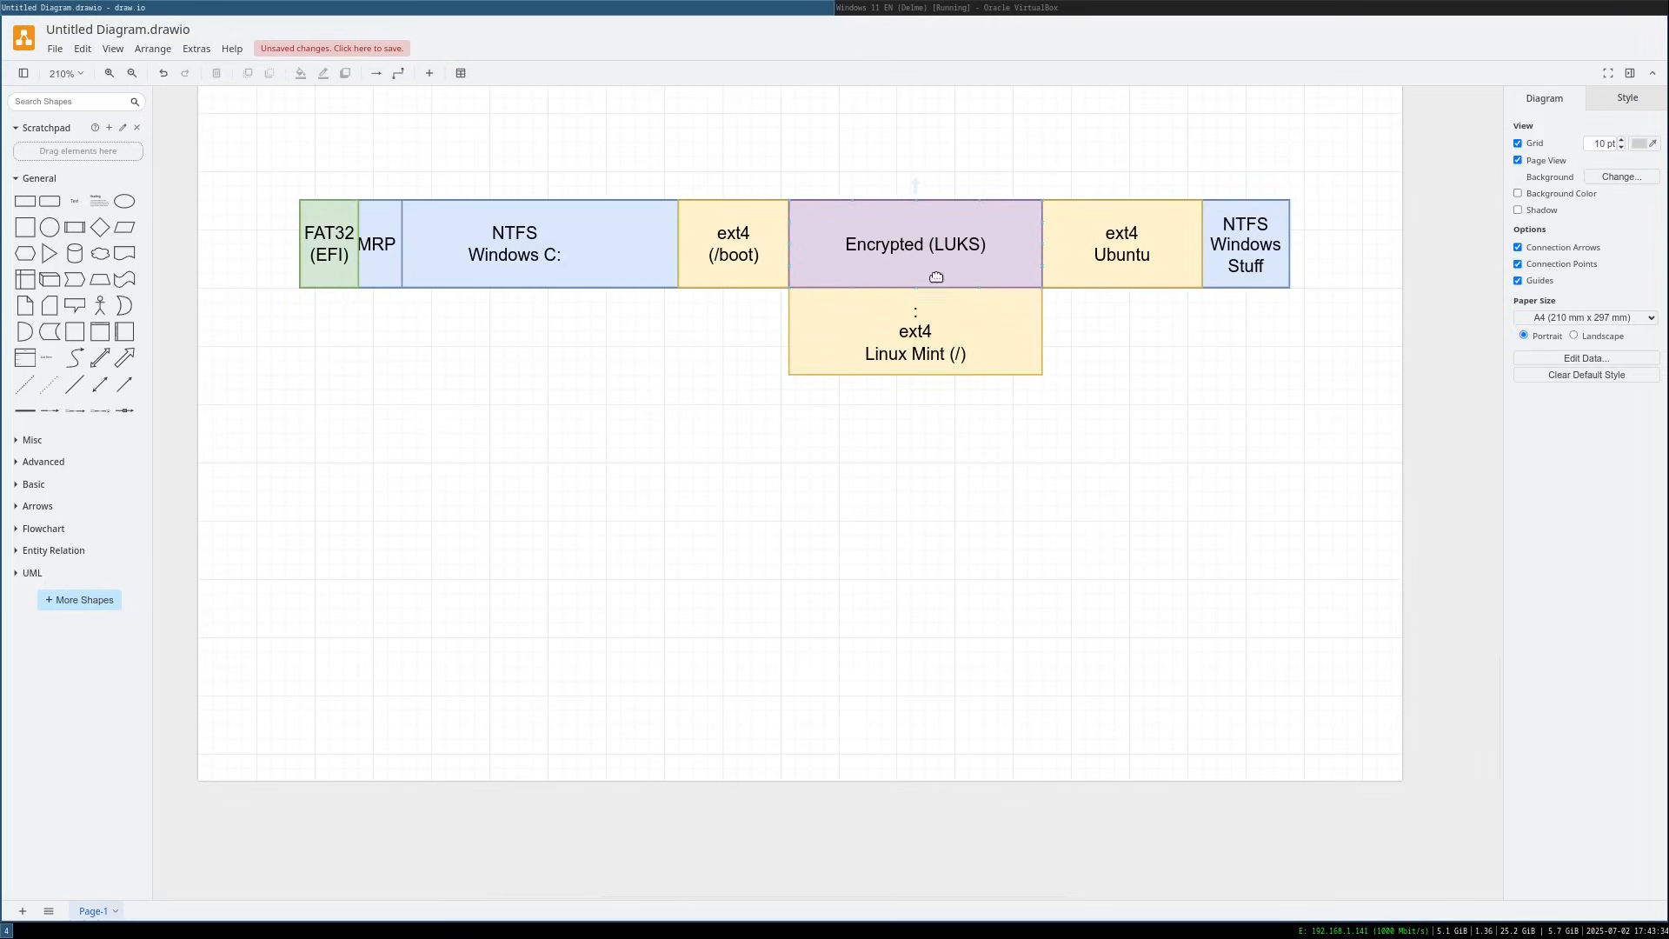
{"action": "left_click_drag", "start_coordinate": [937, 315], "coordinate": [941, 279]}
{"action": "left_click", "coordinate": [826, 415]}
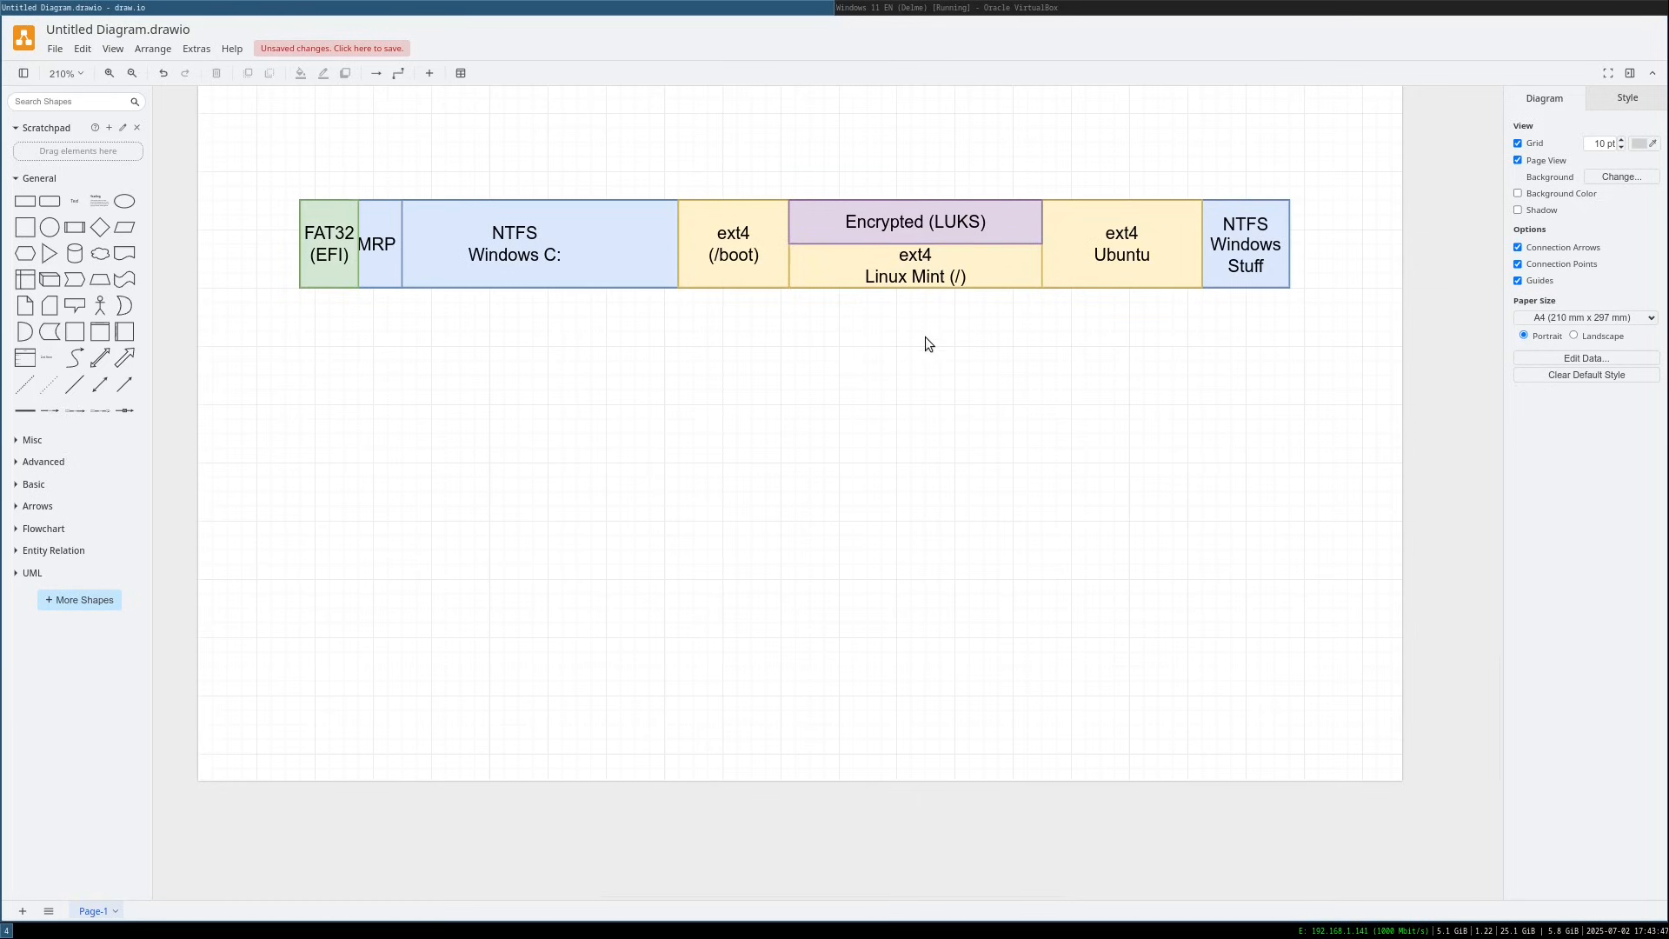
Switch to the VirtualBox installer, start the installation and approve writing the partition changes to the disks
{"action": "left_click", "coordinate": [1033, 7]}
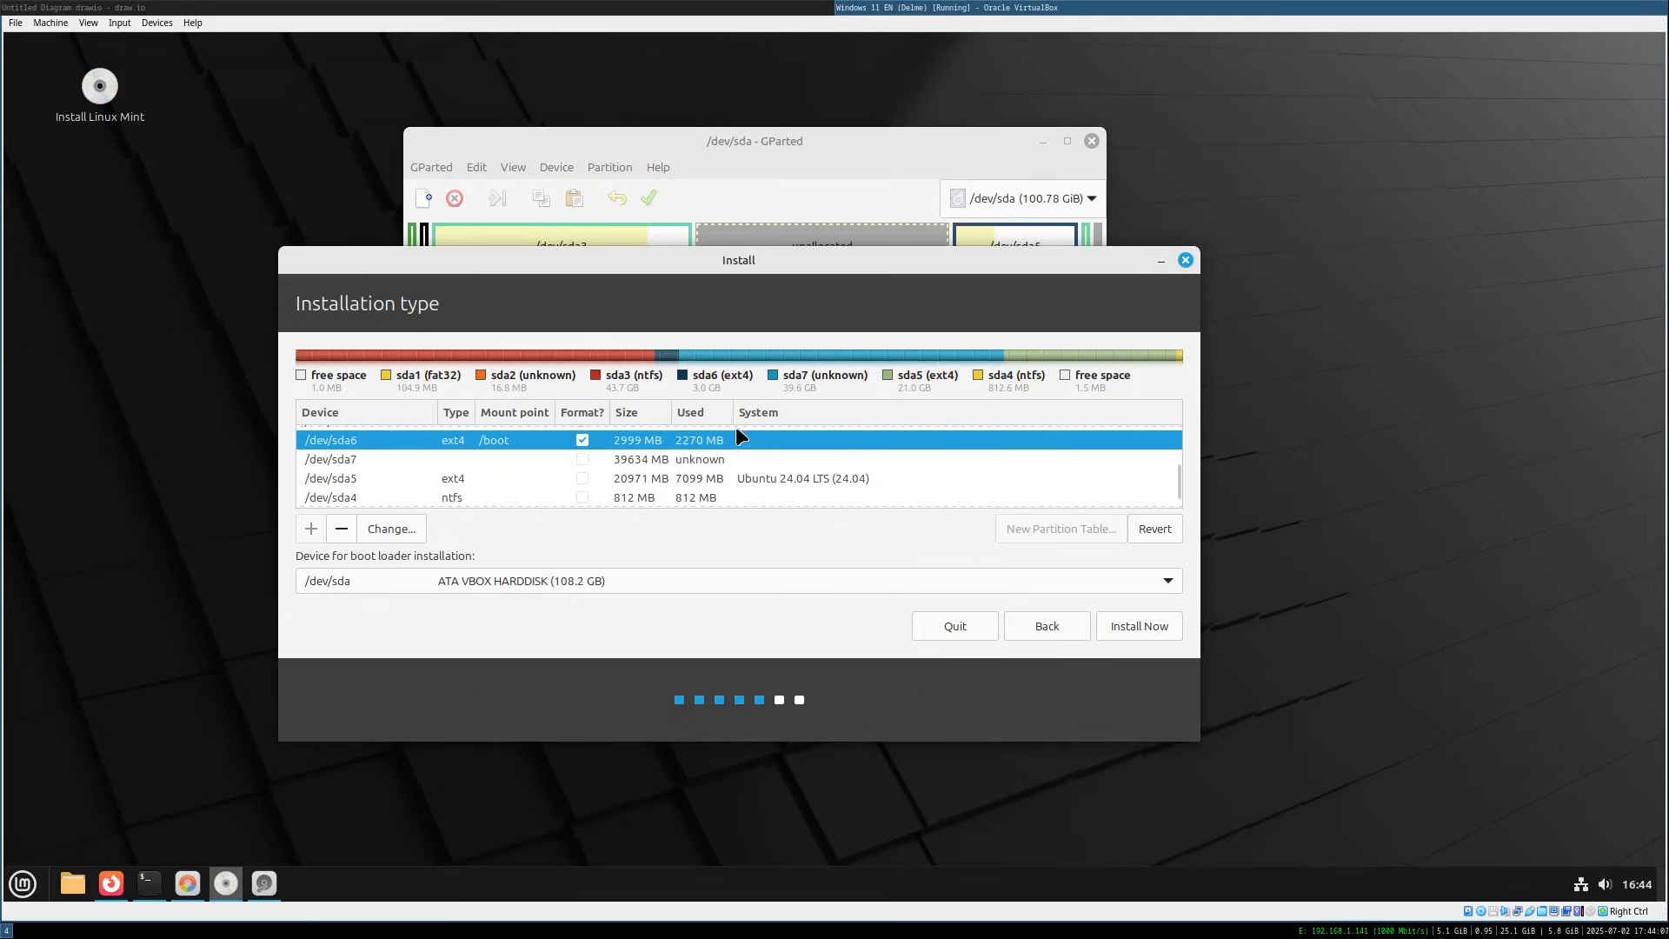
{"action": "left_click", "coordinate": [1150, 628]}
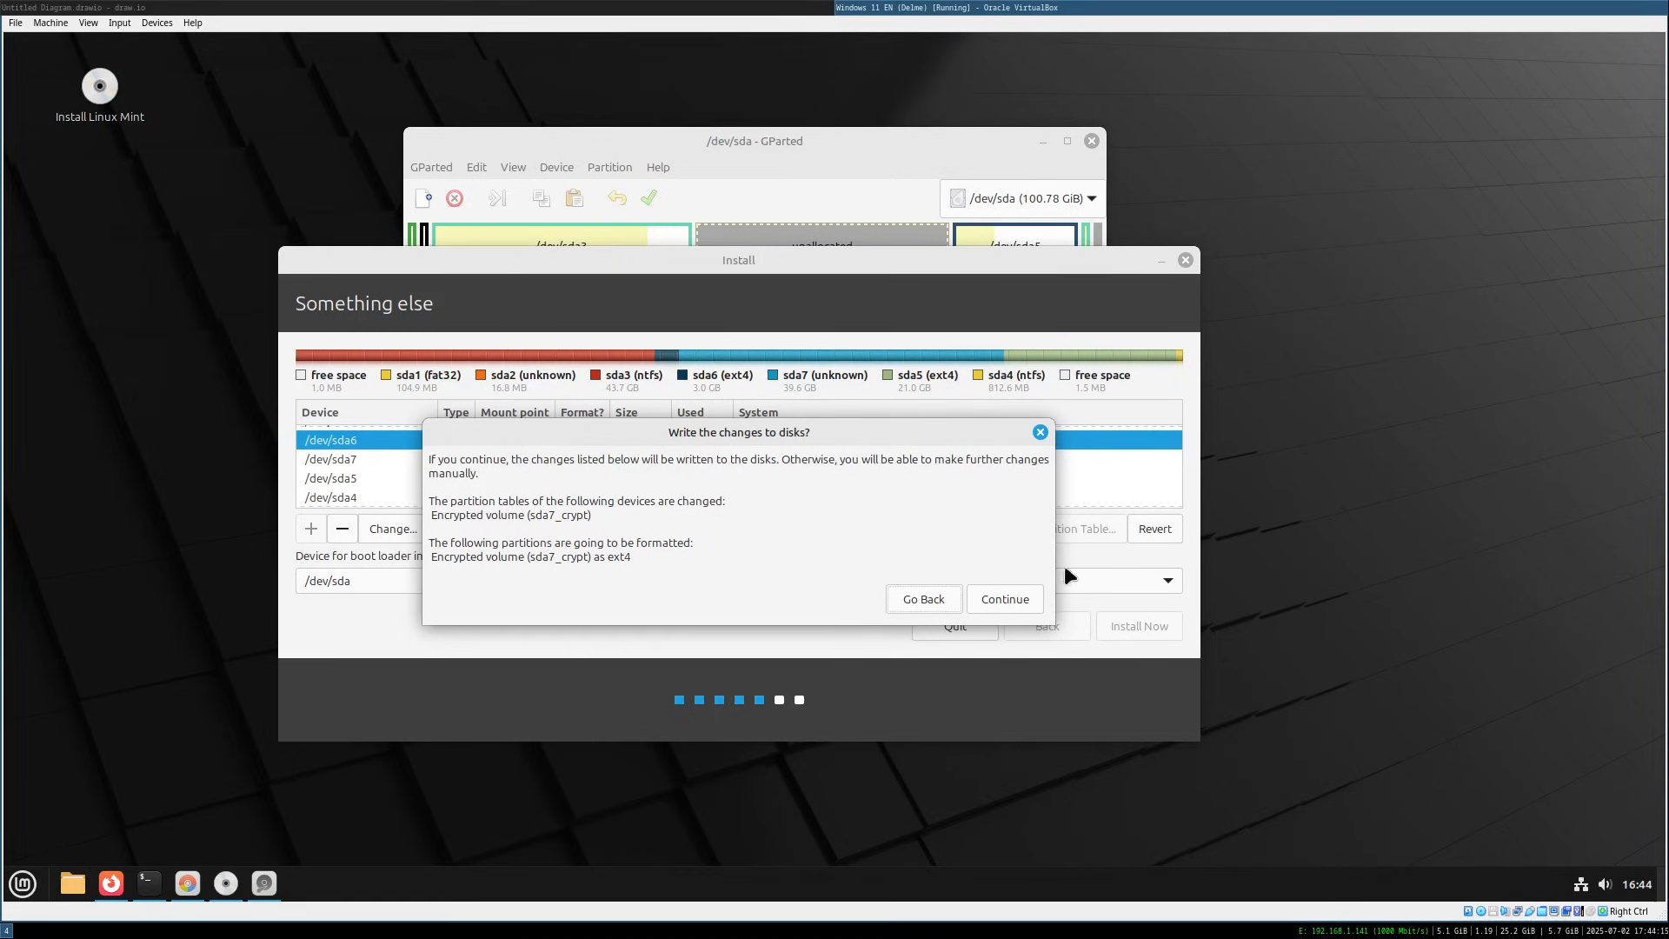
{"action": "left_click", "coordinate": [1020, 601]}
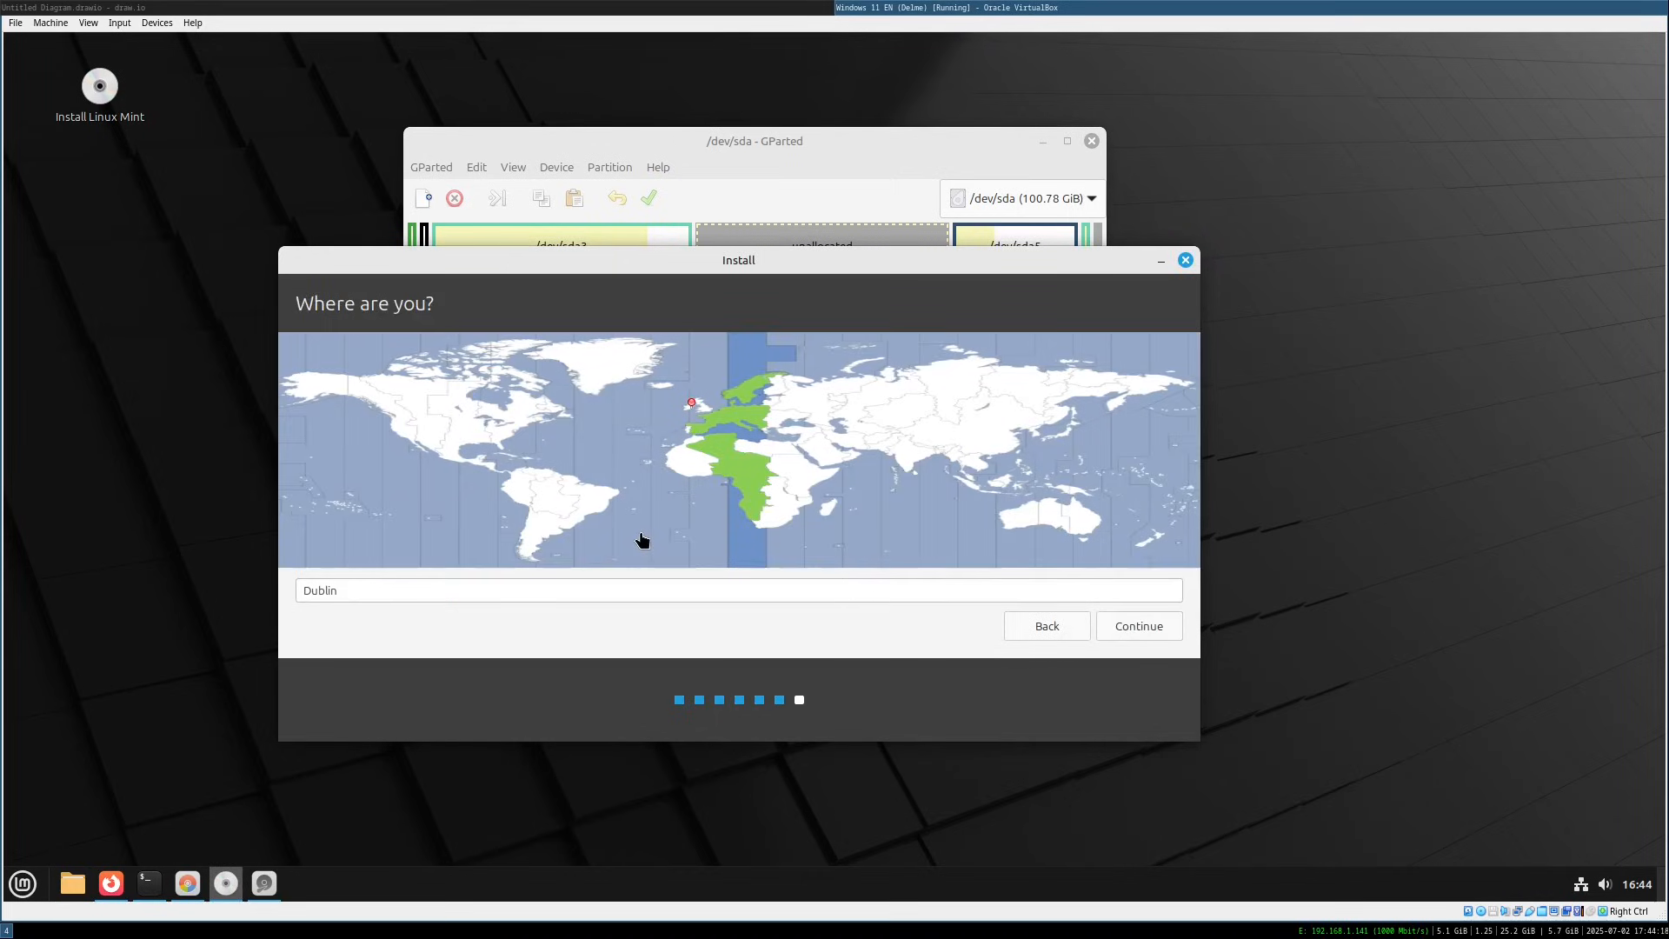
Accept Dublin as the location and submit the user details with the user's name and the account password, requiring the password to log in
{"action": "left_click", "coordinate": [1144, 626]}
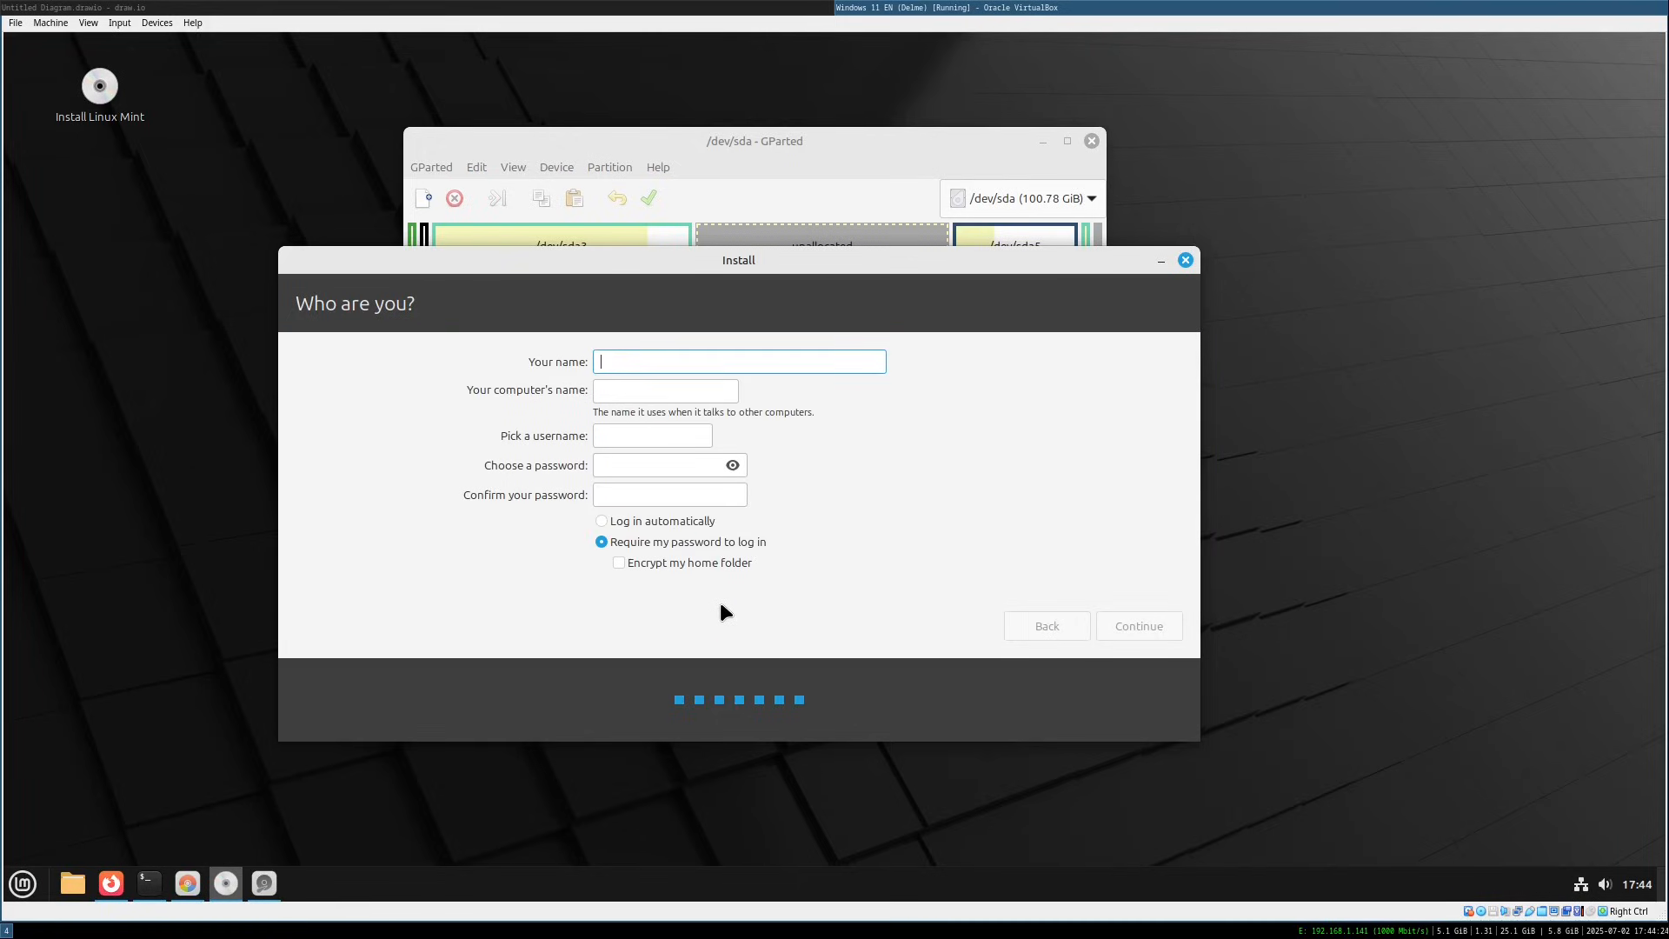
{"action": "type", "text": "J"}
{"action": "key", "text": "BackSpace"}
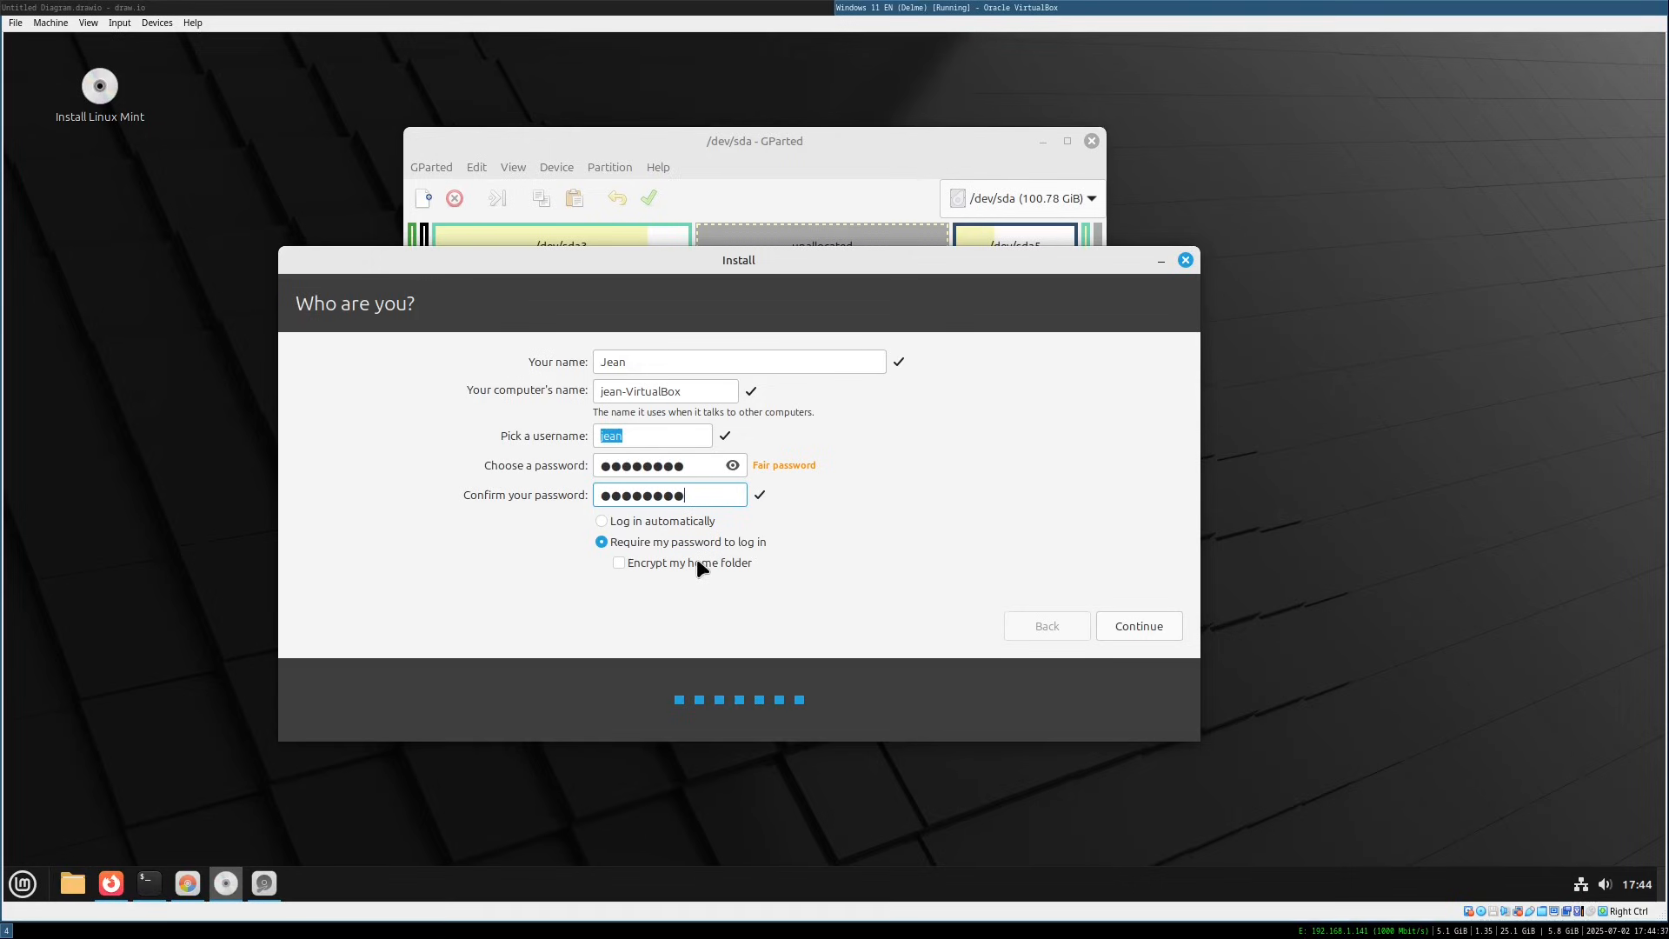
{"action": "left_click", "coordinate": [1144, 627]}
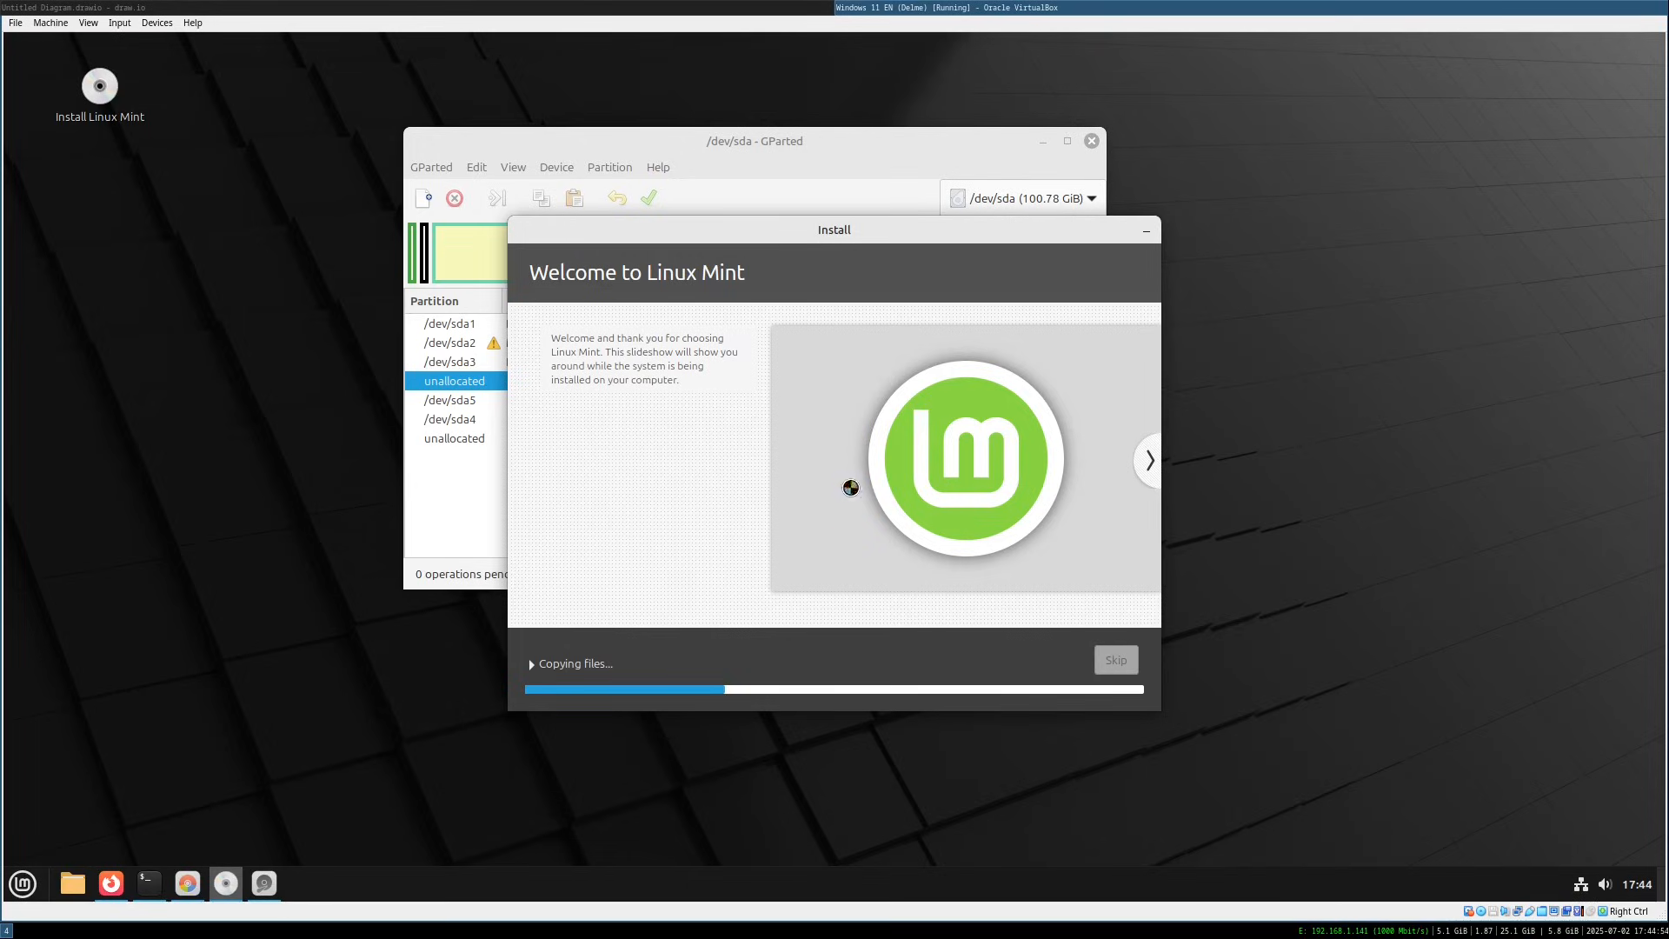
Switch to the draw.io diagram and duplicate the complete partition row below the original
{"action": "left_click", "coordinate": [573, 6]}
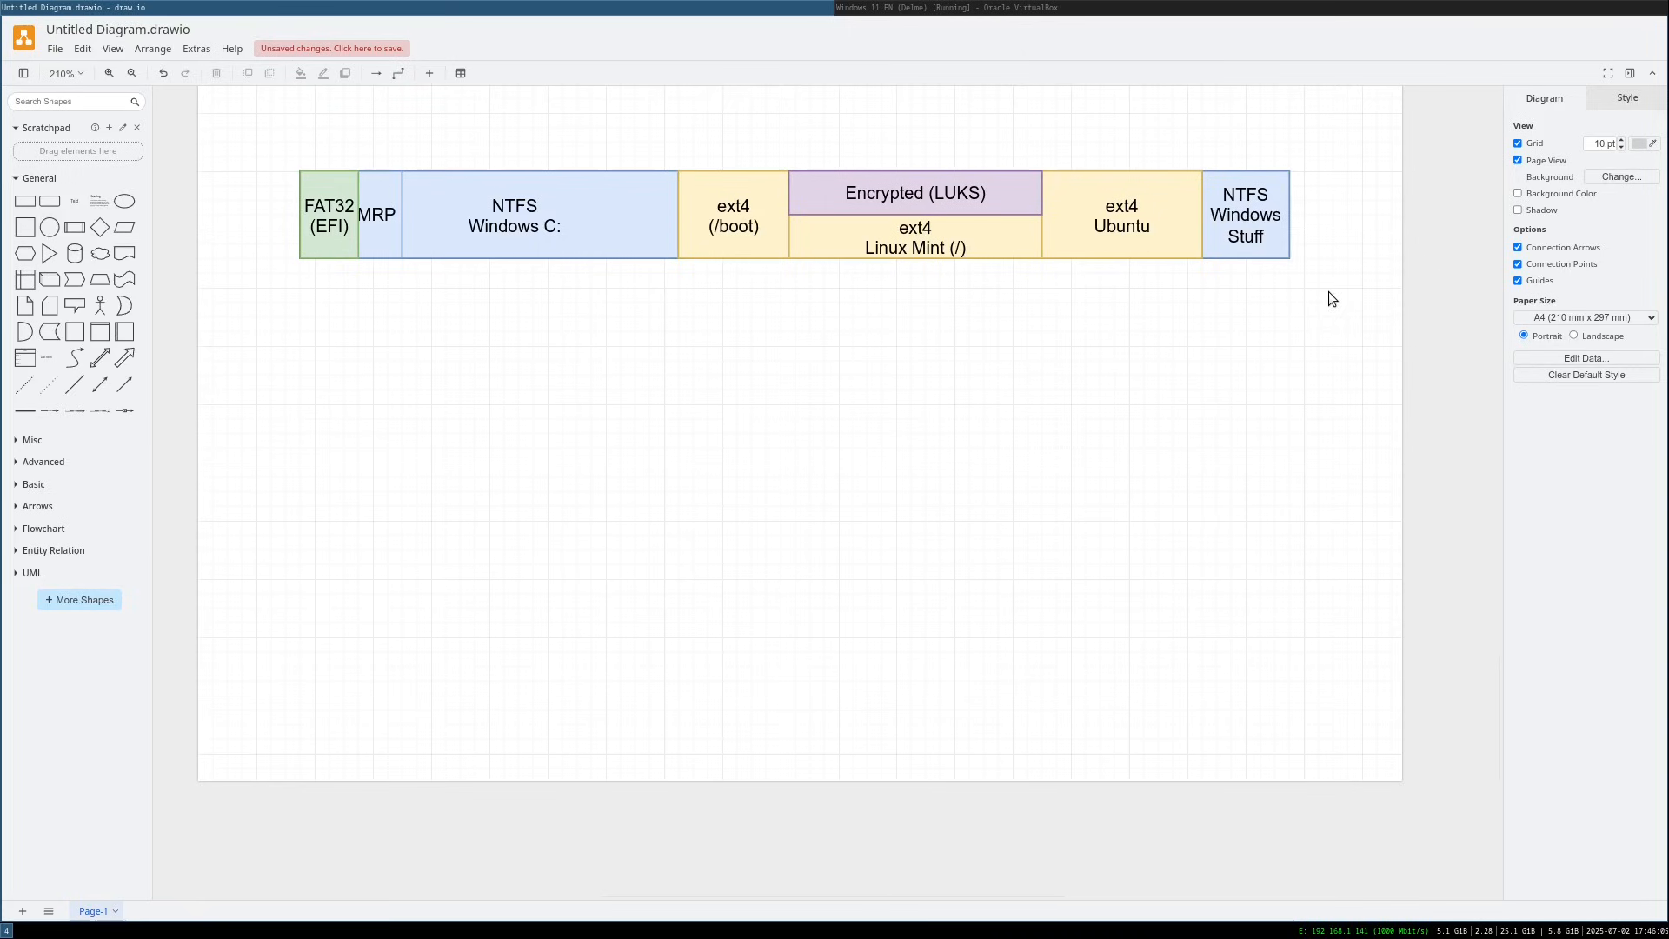
{"action": "left_click_drag", "start_coordinate": [218, 131], "coordinate": [344, 138]}
{"action": "left_click_drag", "start_coordinate": [532, 209], "coordinate": [573, 534]}
{"action": "key", "text": "Escape"}
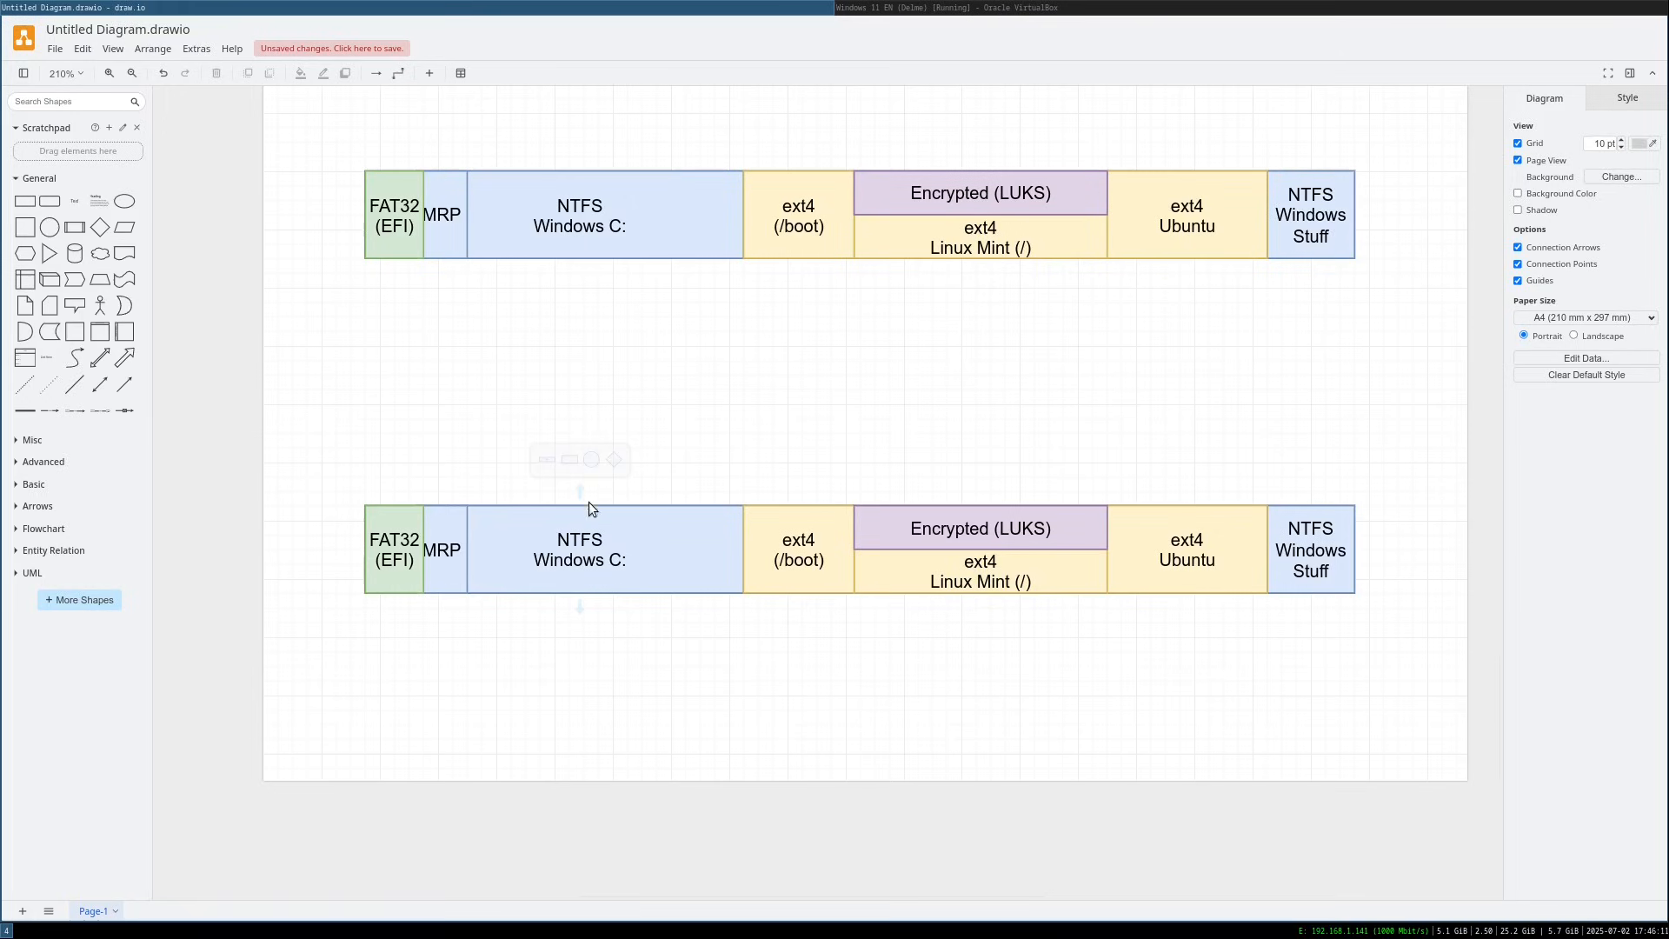
Delete the NTFS Windows C:, MRP and ext4 (/boot) boxes from the duplicated partition row
{"action": "left_click", "coordinate": [574, 532]}
{"action": "key", "text": "Delete"}
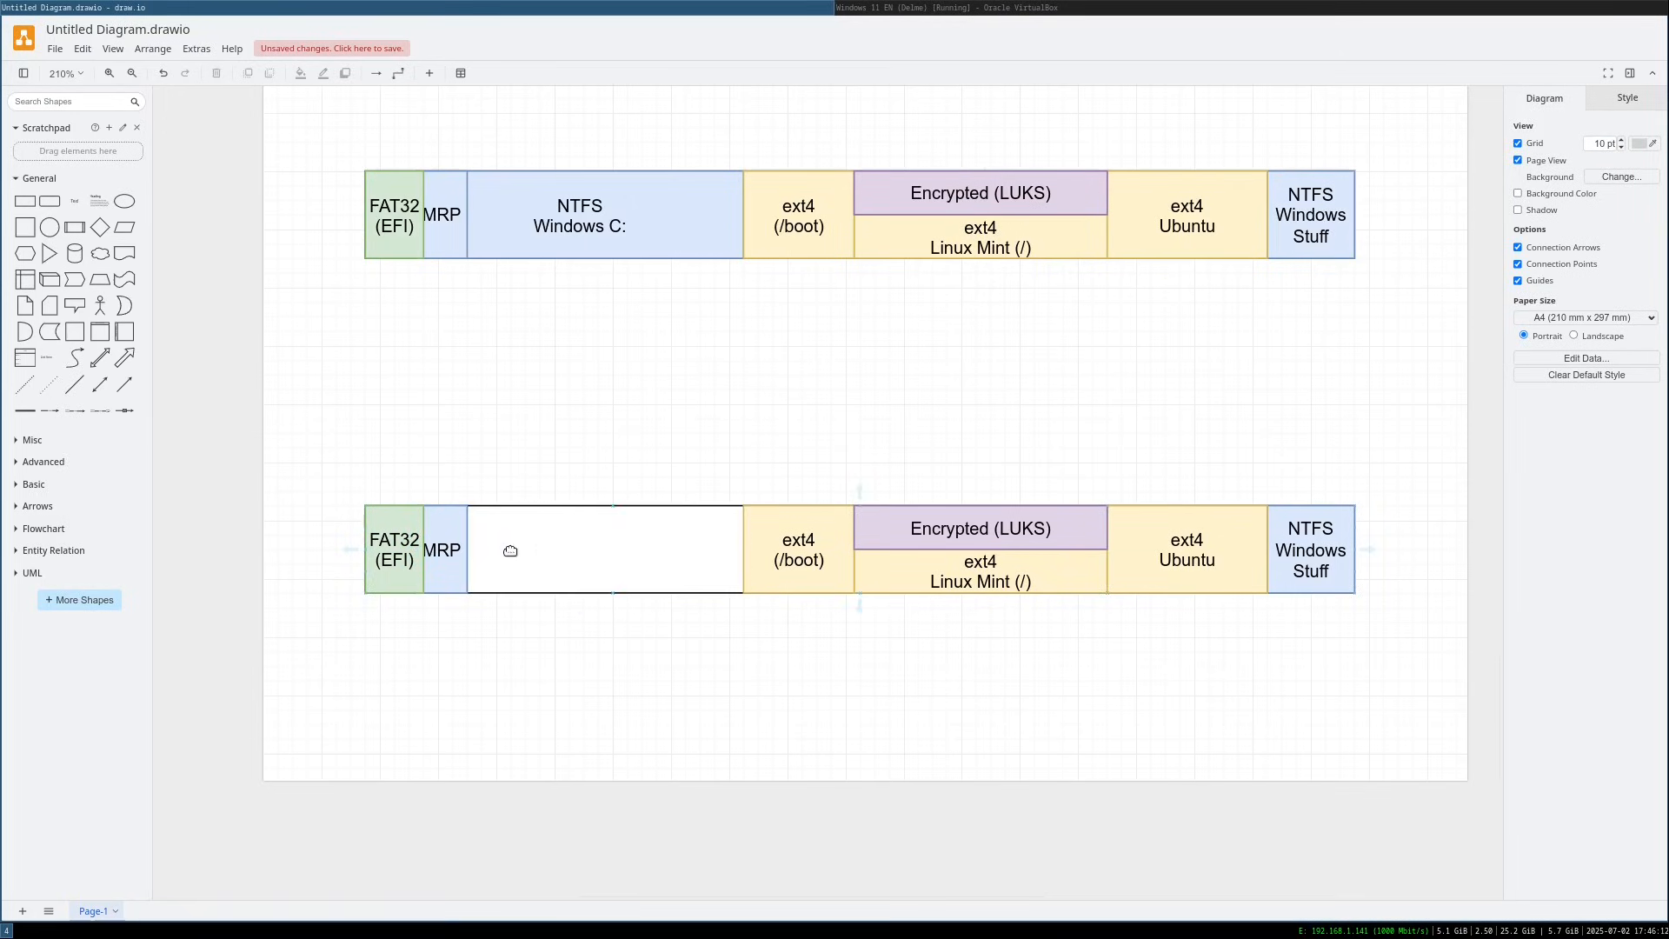
{"action": "left_click", "coordinate": [456, 554]}
{"action": "key", "text": "Delete"}
{"action": "left_click", "coordinate": [810, 558]}
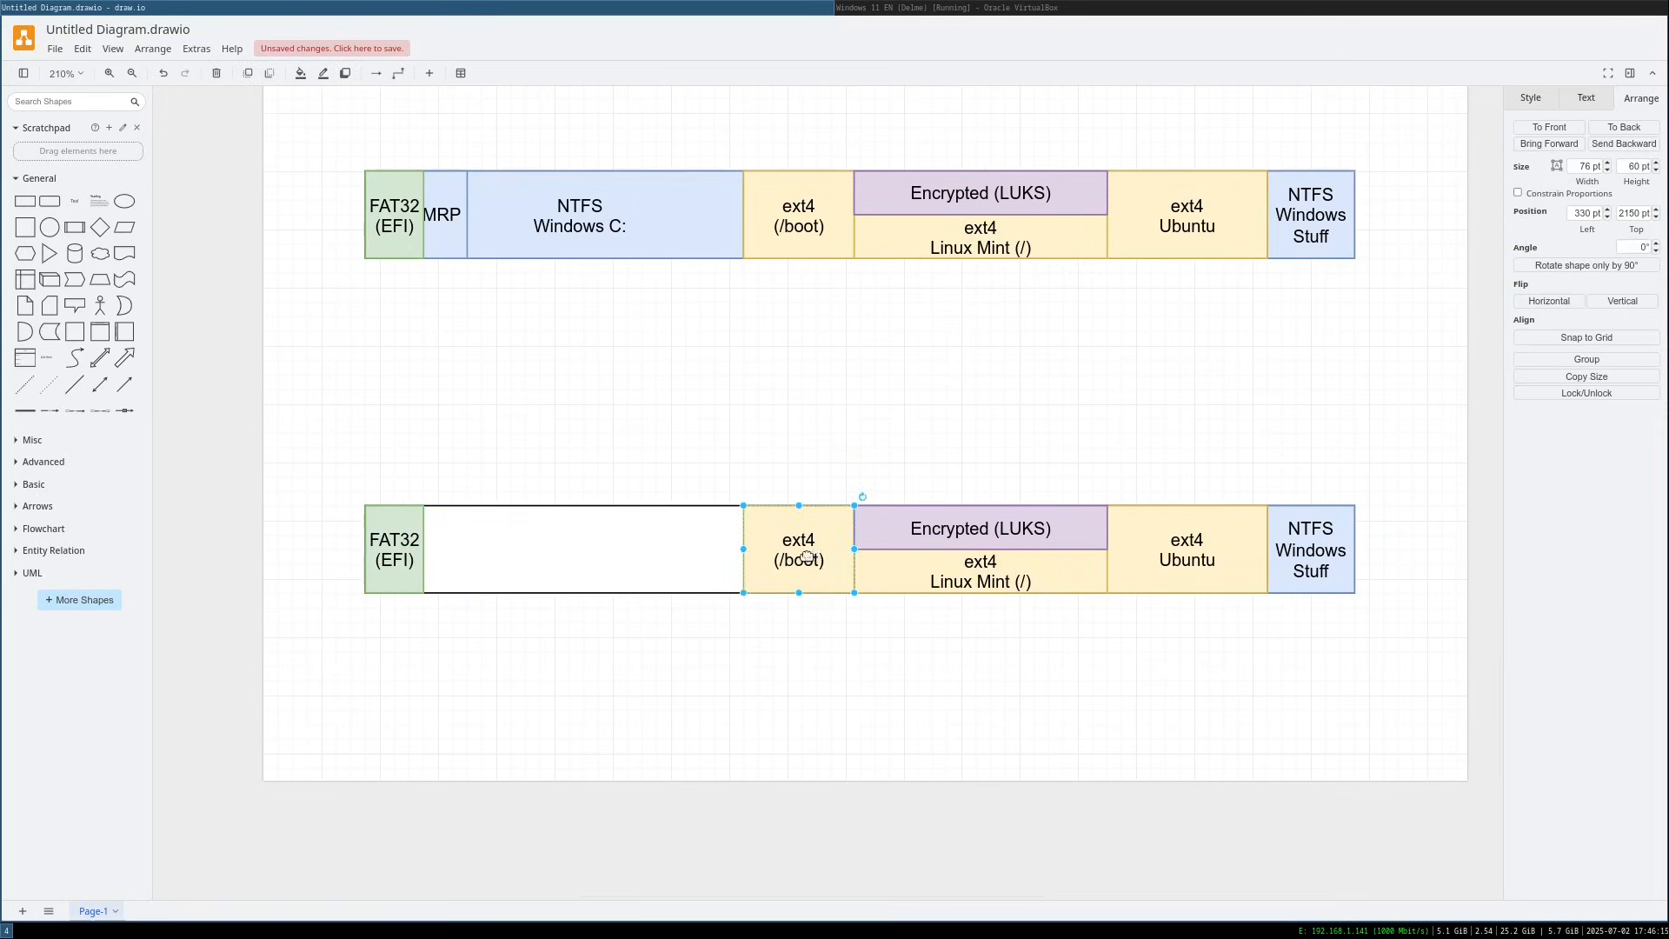
{"action": "left_click_drag", "start_coordinate": [807, 558], "coordinate": [618, 558]}
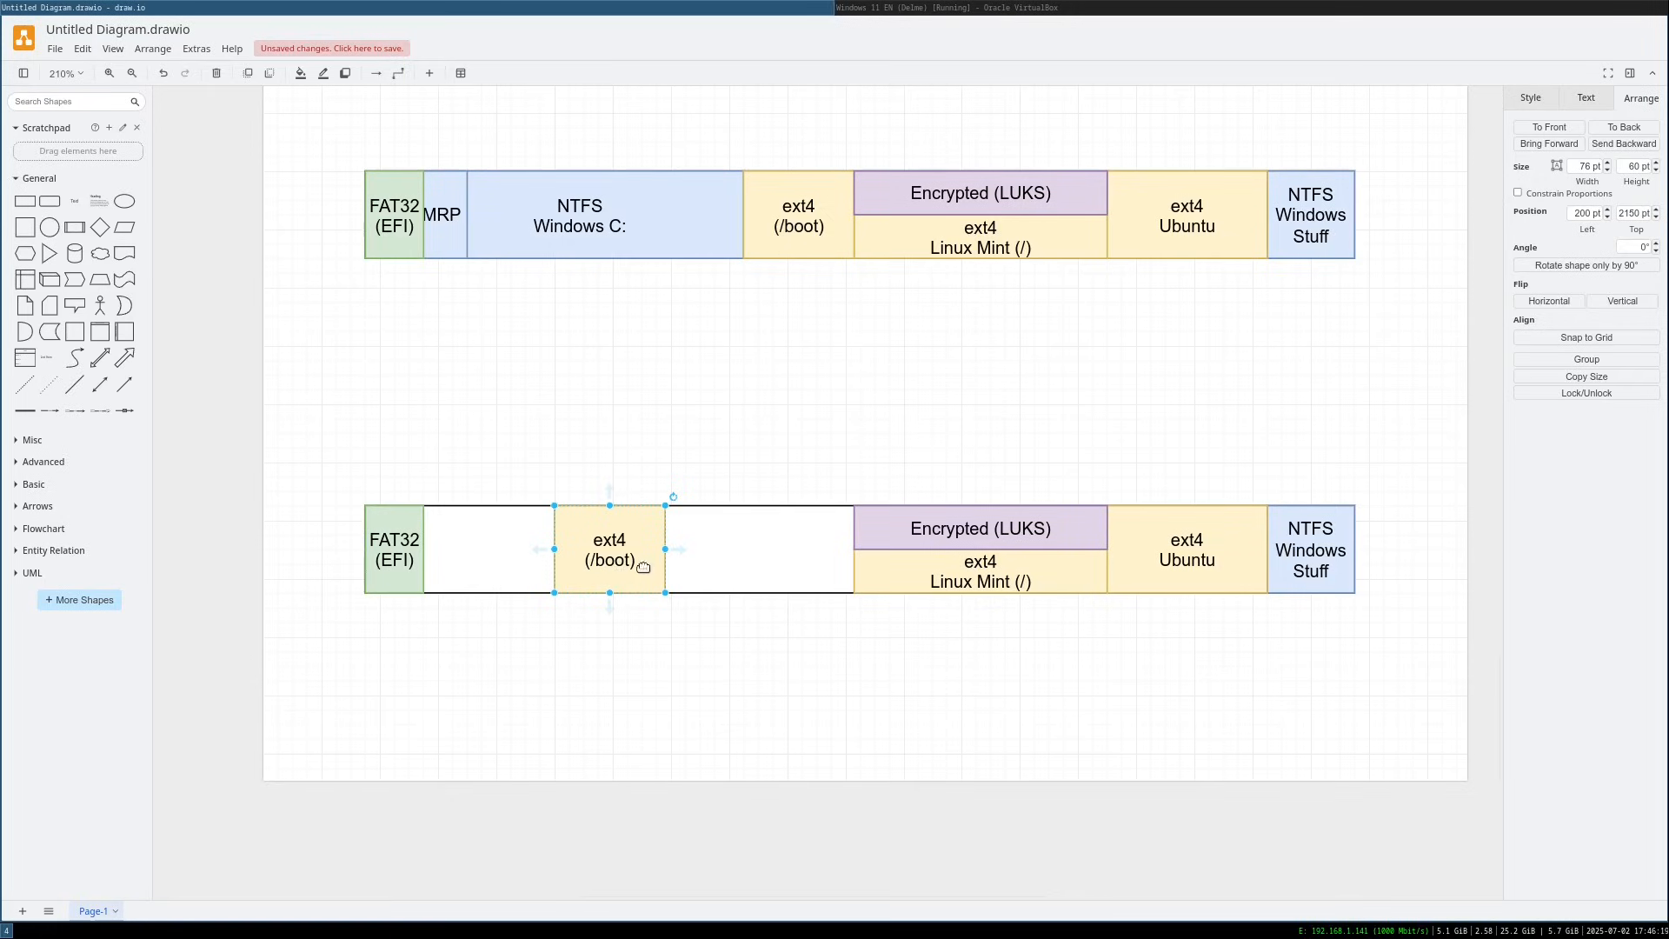
{"action": "left_click", "coordinate": [954, 578]}
{"action": "left_click", "coordinate": [629, 552]}
{"action": "key", "text": "Delete"}
Place the ext4 Linux Mint (/) box against the FAT32 (EFI) box, widen it and move the ext4 Ubuntu box towards it
{"action": "left_click_drag", "start_coordinate": [1031, 585], "coordinate": [548, 592]}
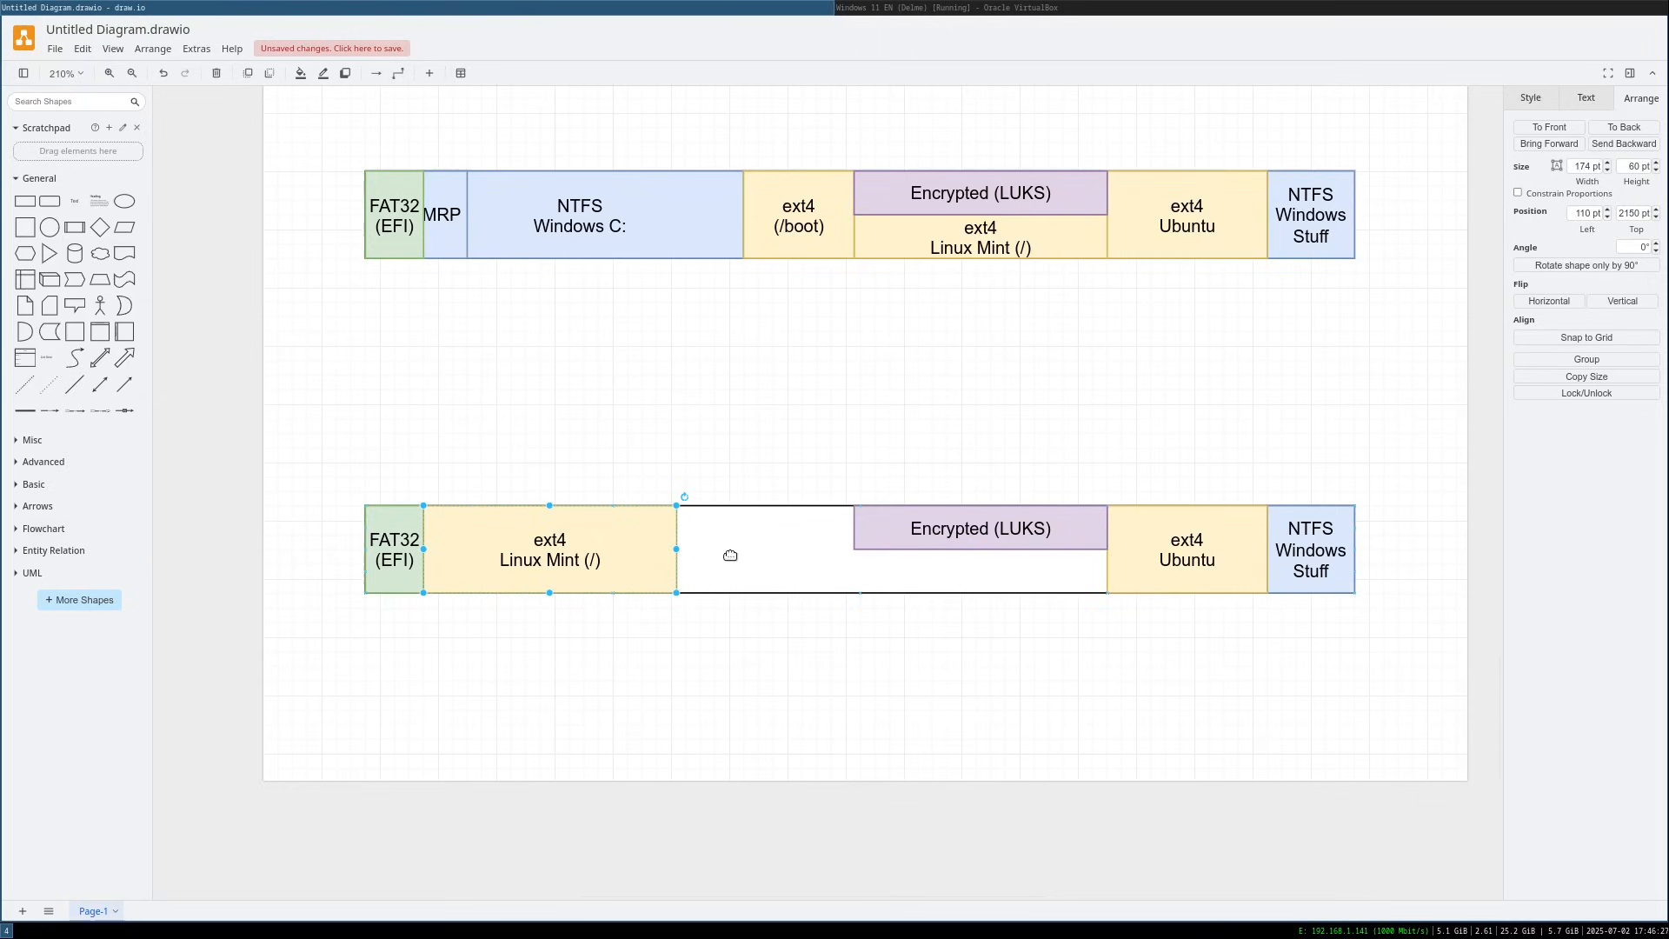
{"action": "left_click_drag", "start_coordinate": [677, 549], "coordinate": [759, 546]}
{"action": "left_click", "coordinate": [1208, 566]}
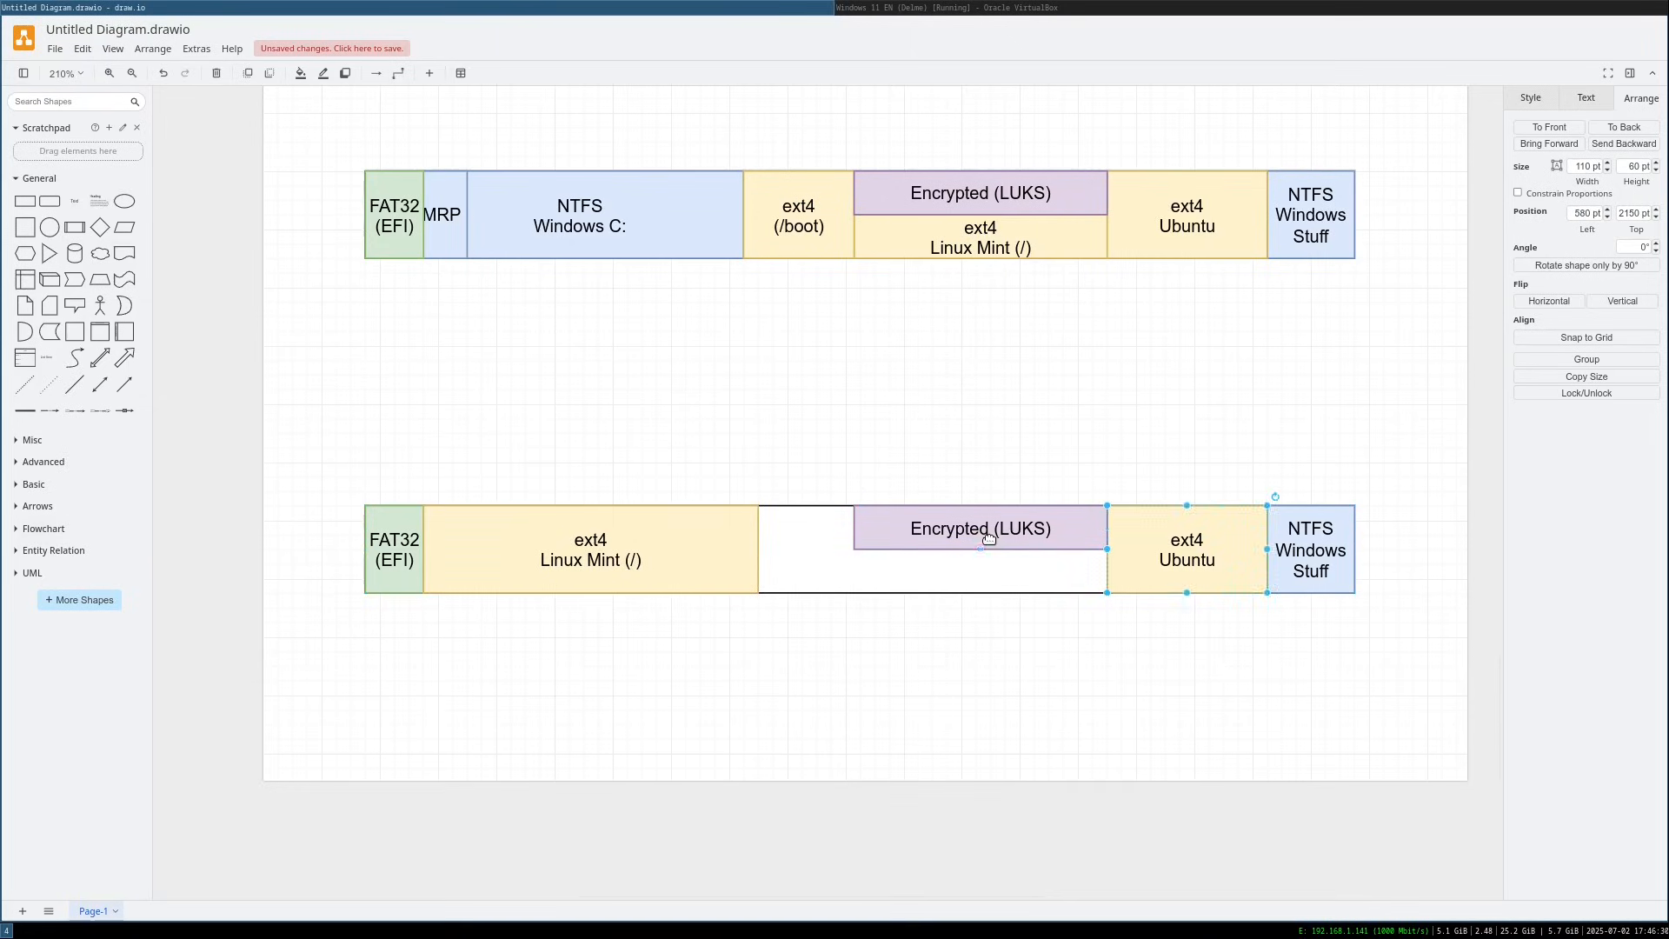
{"action": "left_click_drag", "start_coordinate": [1161, 535], "coordinate": [910, 579]}
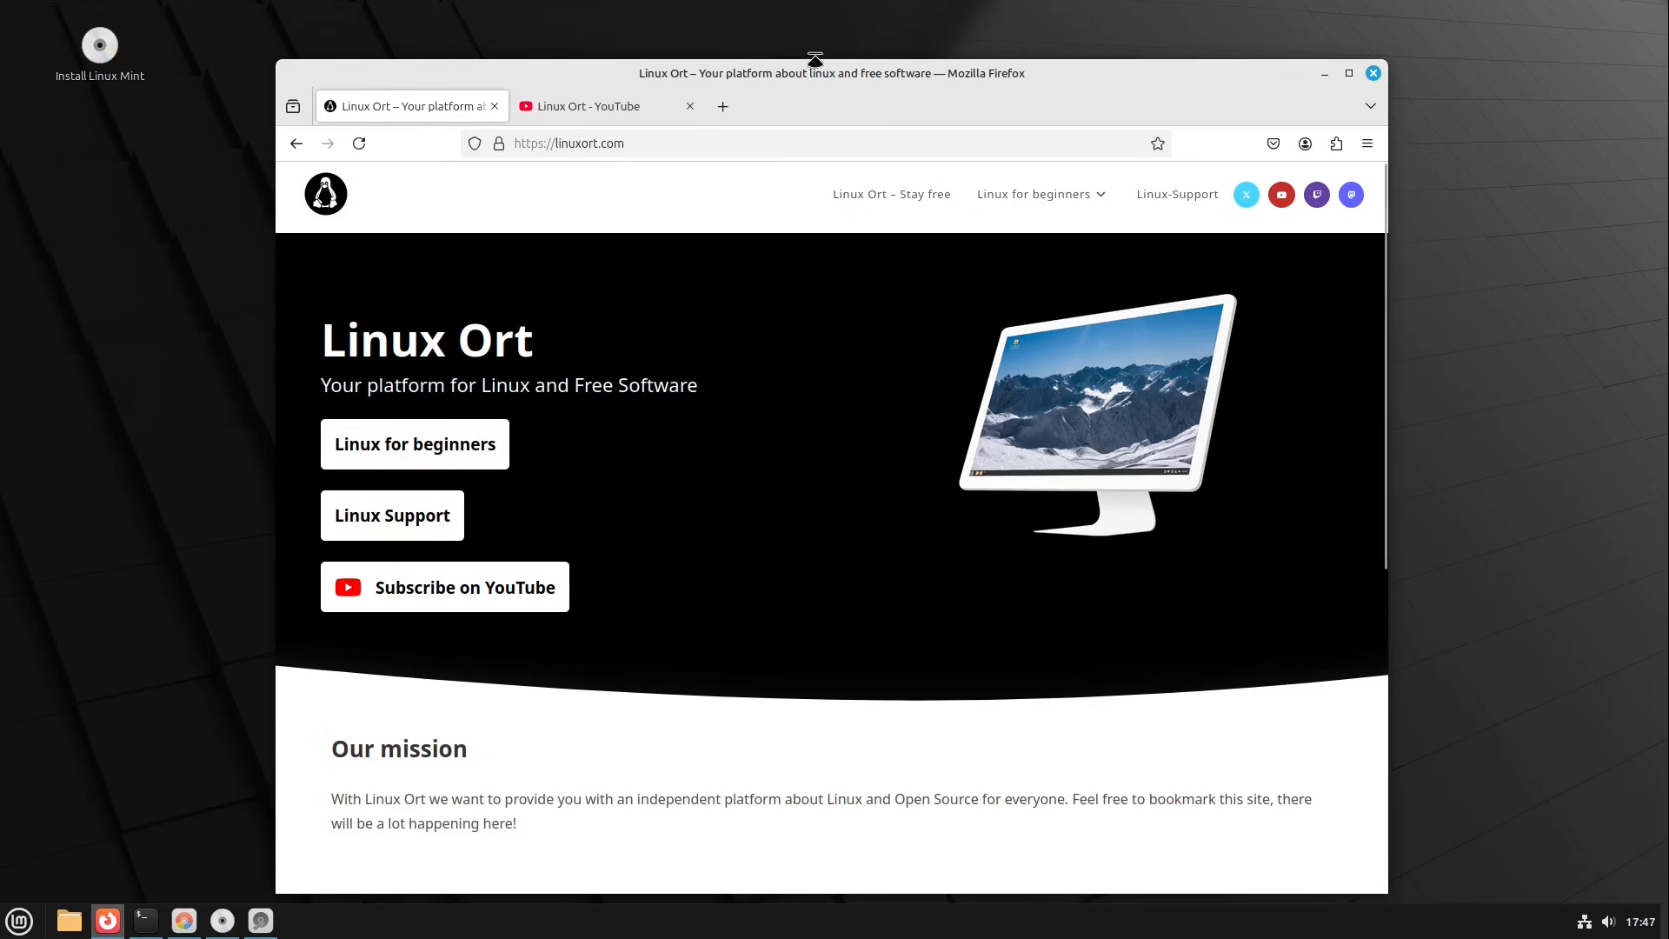
Maximize the Firefox window showing the Linux Ort website
{"action": "double_click", "coordinate": [798, 70]}
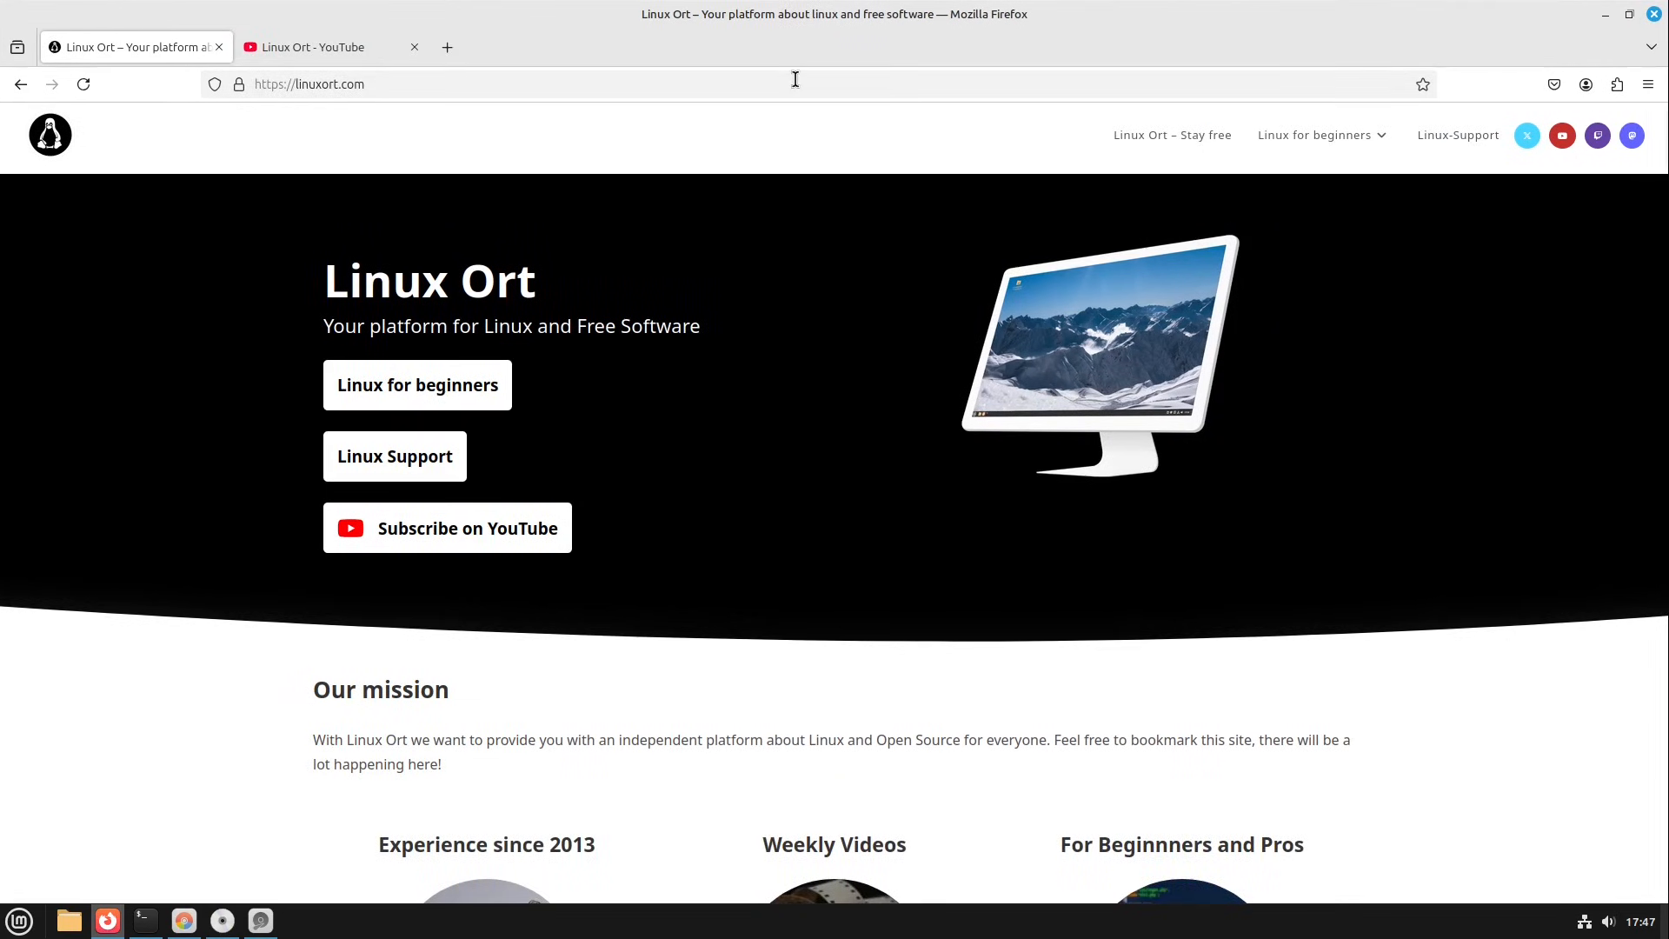